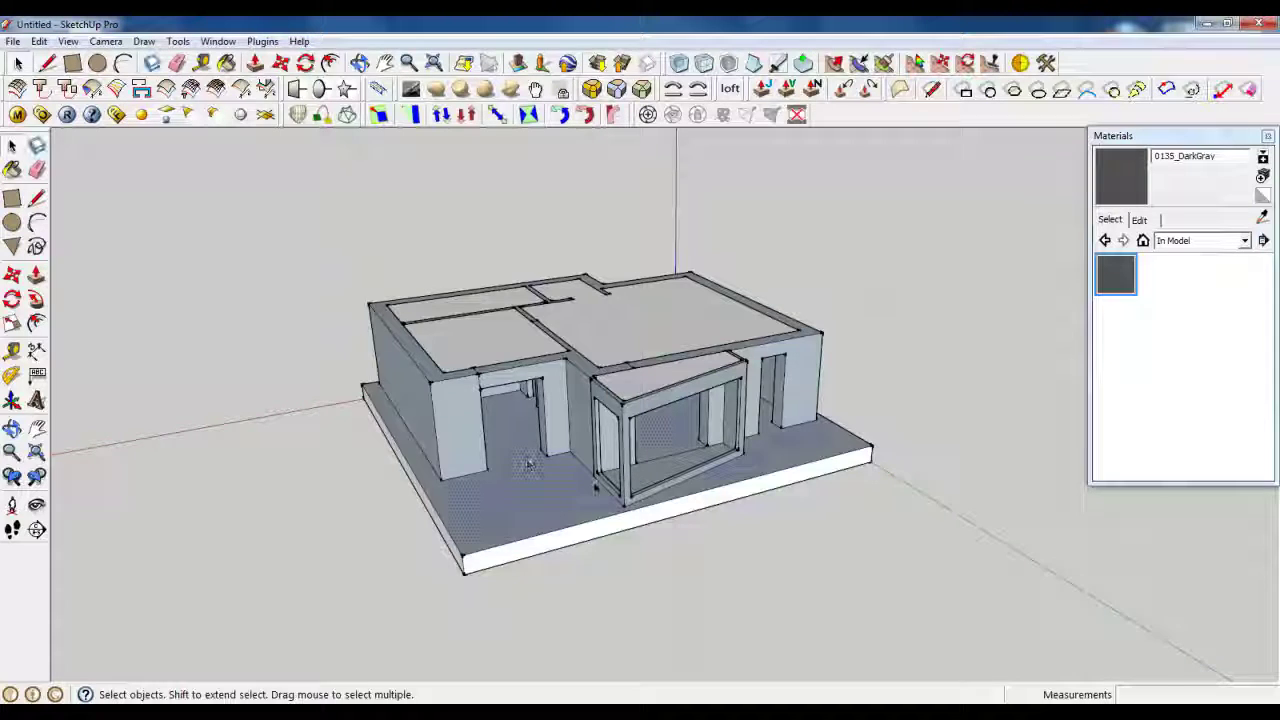
Erase the diagonal line and the leftover wall outlines across the middle and rear part of the slab's underside
{"action": "mouse_move", "coordinate": [600, 486]}
{"action": "middle_mouse_down"}
{"action": "mouse_move", "coordinate": [494, 486]}
{"action": "mouse_move", "coordinate": [535, 450]}
{"action": "mouse_move", "coordinate": [601, 347]}
{"action": "middle_mouse_up"}
{"action": "left_click", "coordinate": [494, 486]}
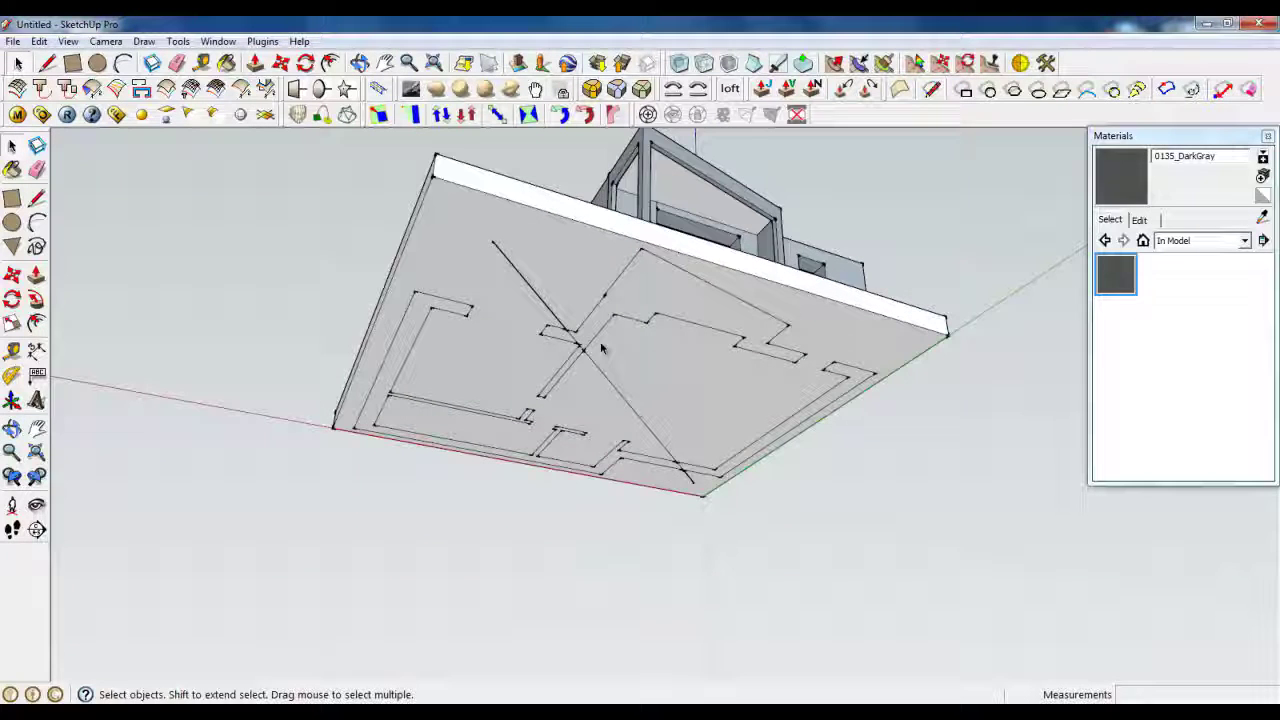
{"action": "left_click", "coordinate": [177, 62]}
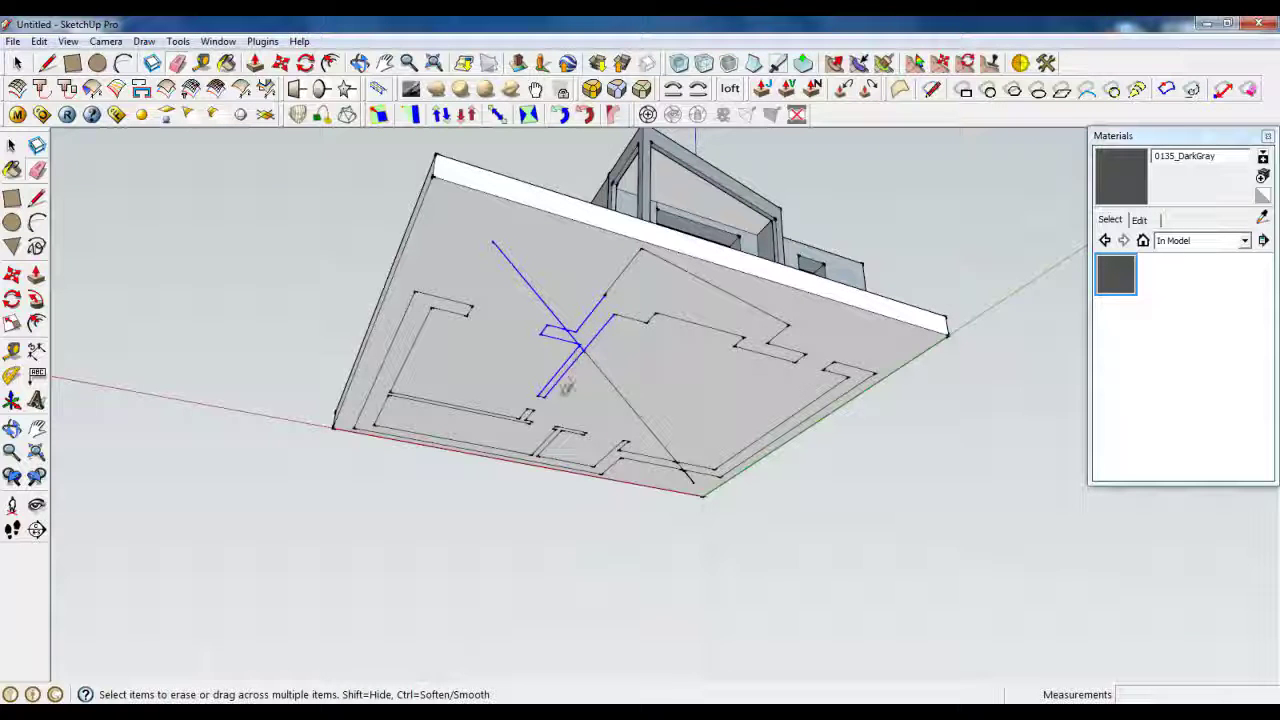
{"action": "mouse_move", "coordinate": [516, 412]}
{"action": "left_mouse_down"}
{"action": "mouse_move", "coordinate": [531, 420]}
{"action": "mouse_move", "coordinate": [463, 320]}
{"action": "left_mouse_up"}
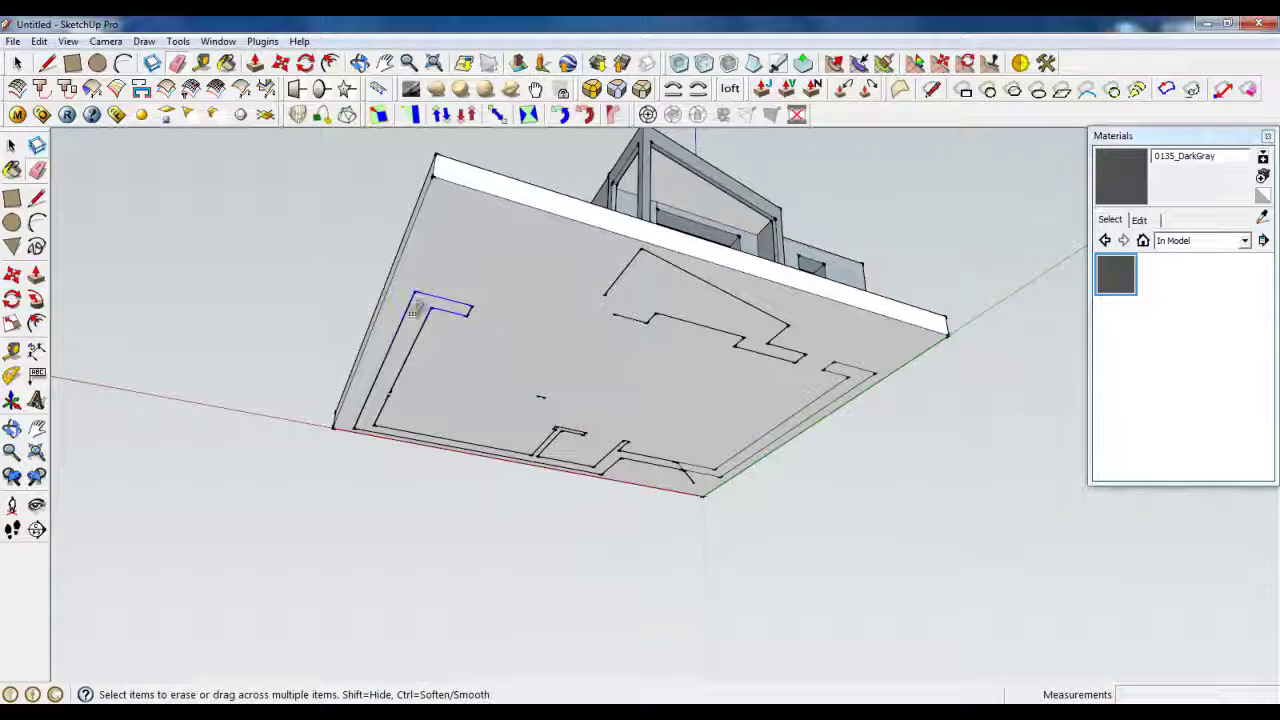
{"action": "mouse_move", "coordinate": [398, 404]}
{"action": "left_mouse_down"}
{"action": "mouse_move", "coordinate": [408, 418]}
{"action": "mouse_move", "coordinate": [540, 448]}
{"action": "mouse_move", "coordinate": [503, 416]}
{"action": "left_mouse_up"}
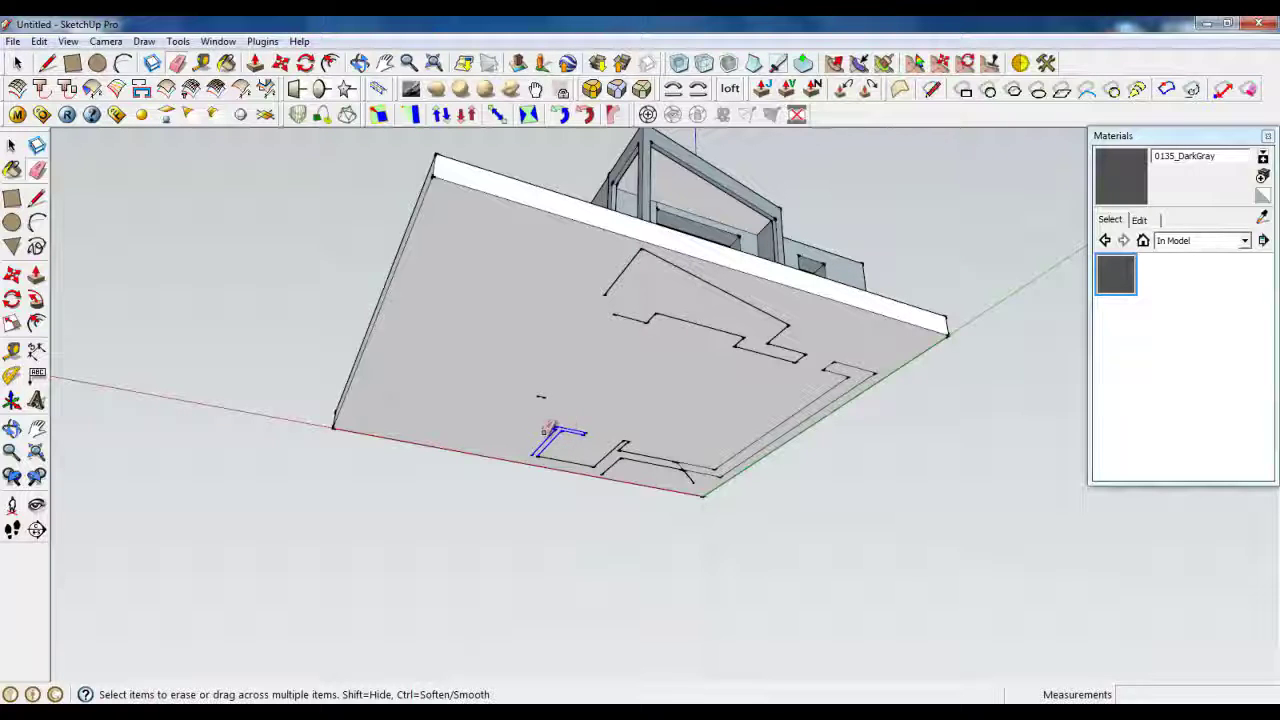
{"action": "left_click_drag", "start_coordinate": [560, 459], "coordinate": [580, 440]}
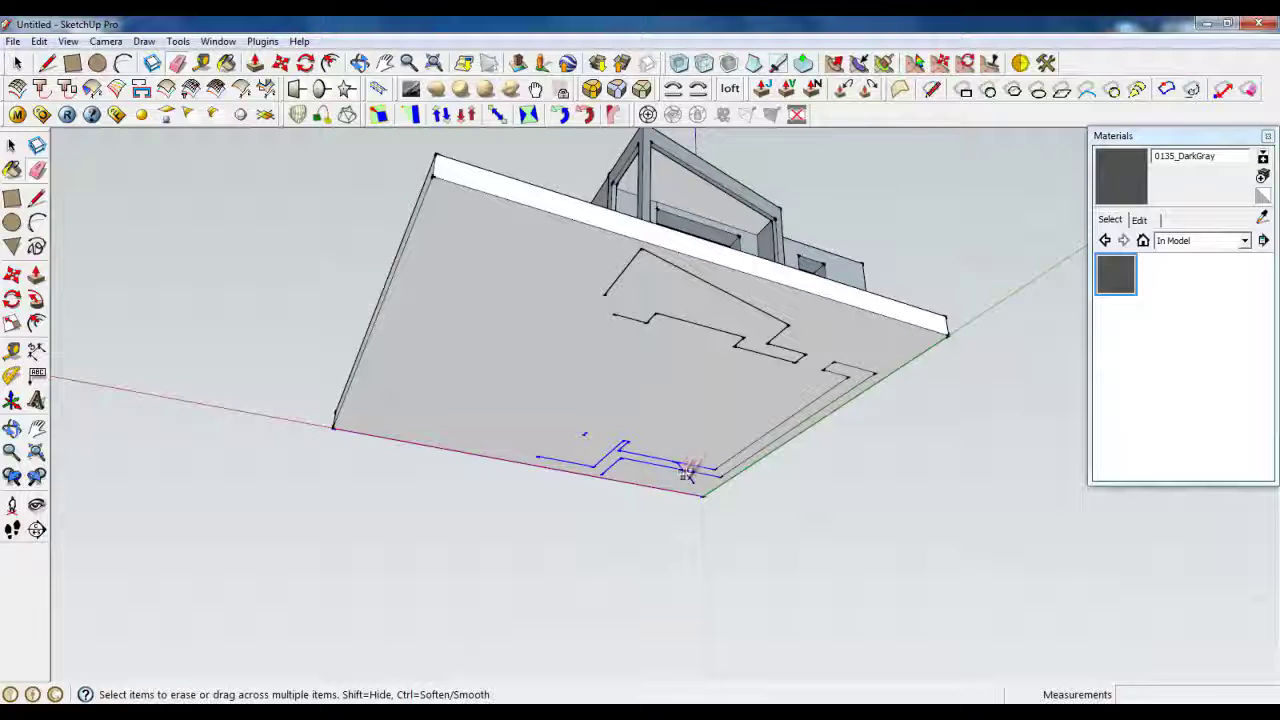
Erase the remaining wall outlines, including those of the angled bay and the side wall, from the slab's underside
{"action": "left_click_drag", "start_coordinate": [723, 452], "coordinate": [829, 371]}
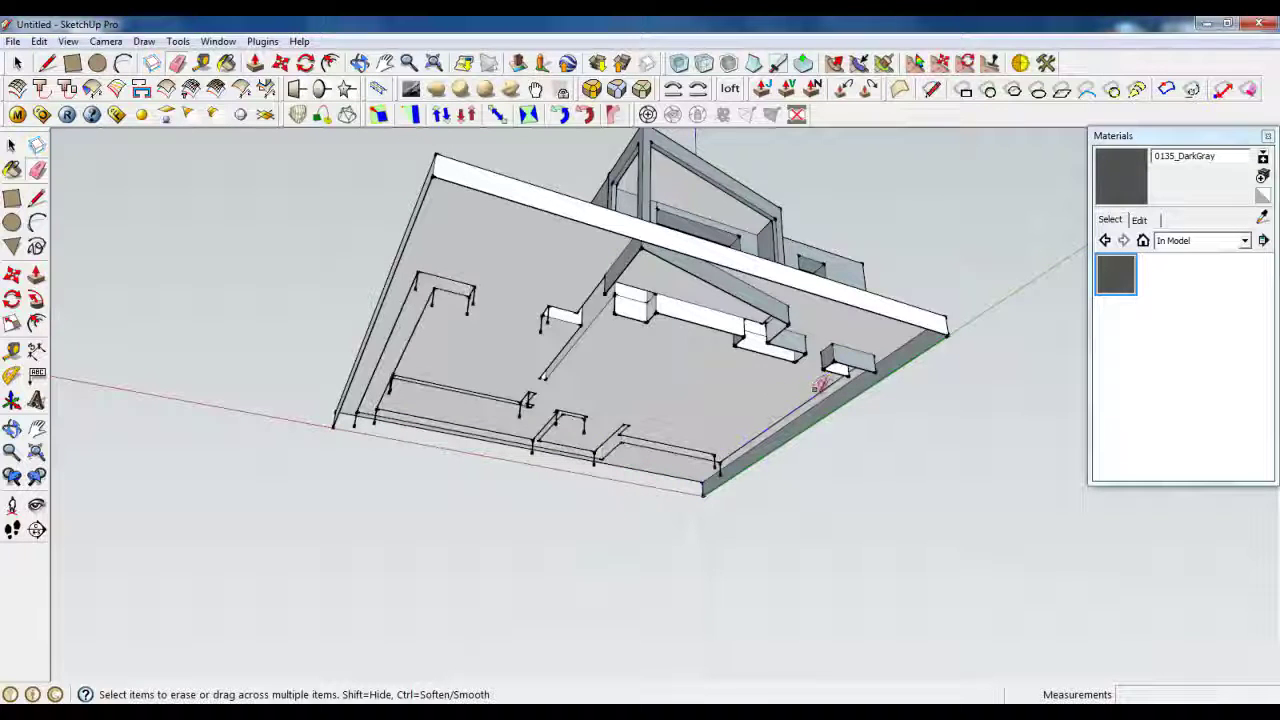
{"action": "scroll", "coordinate": [756, 437], "scroll_direction": "up", "scroll_amount": 5}
{"action": "scroll", "coordinate": [708, 471], "scroll_direction": "down", "scroll_amount": 2}
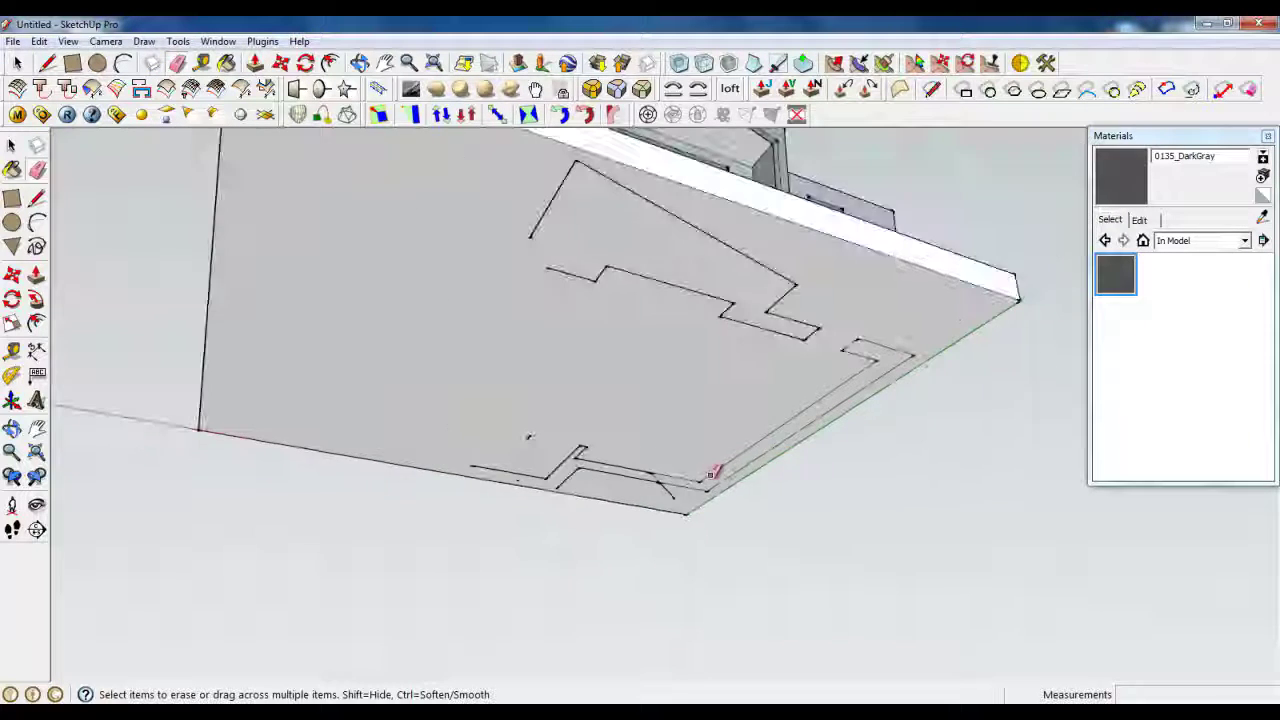
{"action": "mouse_move", "coordinate": [588, 462]}
{"action": "left_mouse_down"}
{"action": "mouse_move", "coordinate": [582, 441]}
{"action": "mouse_move", "coordinate": [545, 468]}
{"action": "left_mouse_up"}
{"action": "left_click_drag", "start_coordinate": [565, 272], "coordinate": [583, 186]}
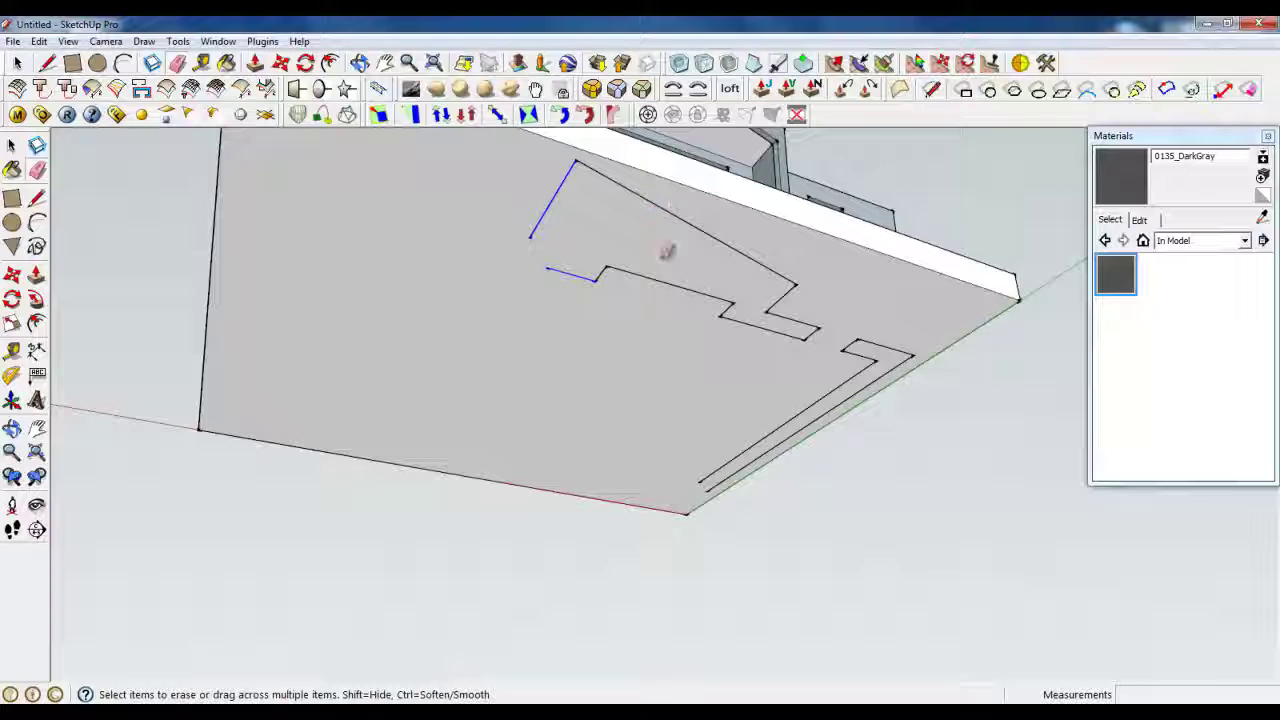
{"action": "mouse_move", "coordinate": [785, 298]}
{"action": "left_mouse_down"}
{"action": "mouse_move", "coordinate": [730, 298]}
{"action": "mouse_move", "coordinate": [875, 335]}
{"action": "mouse_move", "coordinate": [853, 343]}
{"action": "mouse_move", "coordinate": [880, 368]}
{"action": "left_mouse_up"}
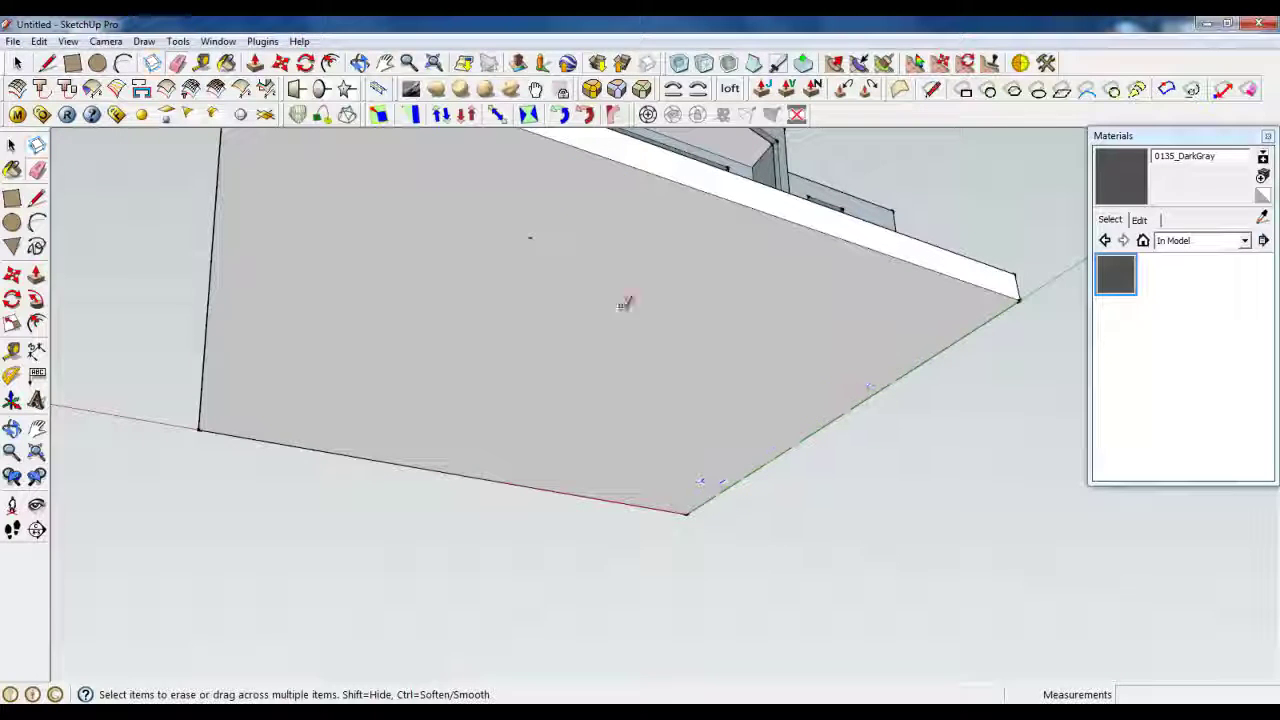
Hide the top face that covers the rooms and the angled bay so the interior is open from above
{"action": "mouse_move", "coordinate": [609, 251]}
{"action": "middle_mouse_down"}
{"action": "mouse_move", "coordinate": [657, 434]}
{"action": "mouse_move", "coordinate": [689, 444]}
{"action": "middle_mouse_up"}
{"action": "left_click", "coordinate": [20, 63]}
{"action": "scroll", "coordinate": [342, 269], "scroll_direction": "down", "scroll_amount": 2}
{"action": "middle_click_drag", "start_coordinate": [342, 269], "coordinate": [497, 315]}
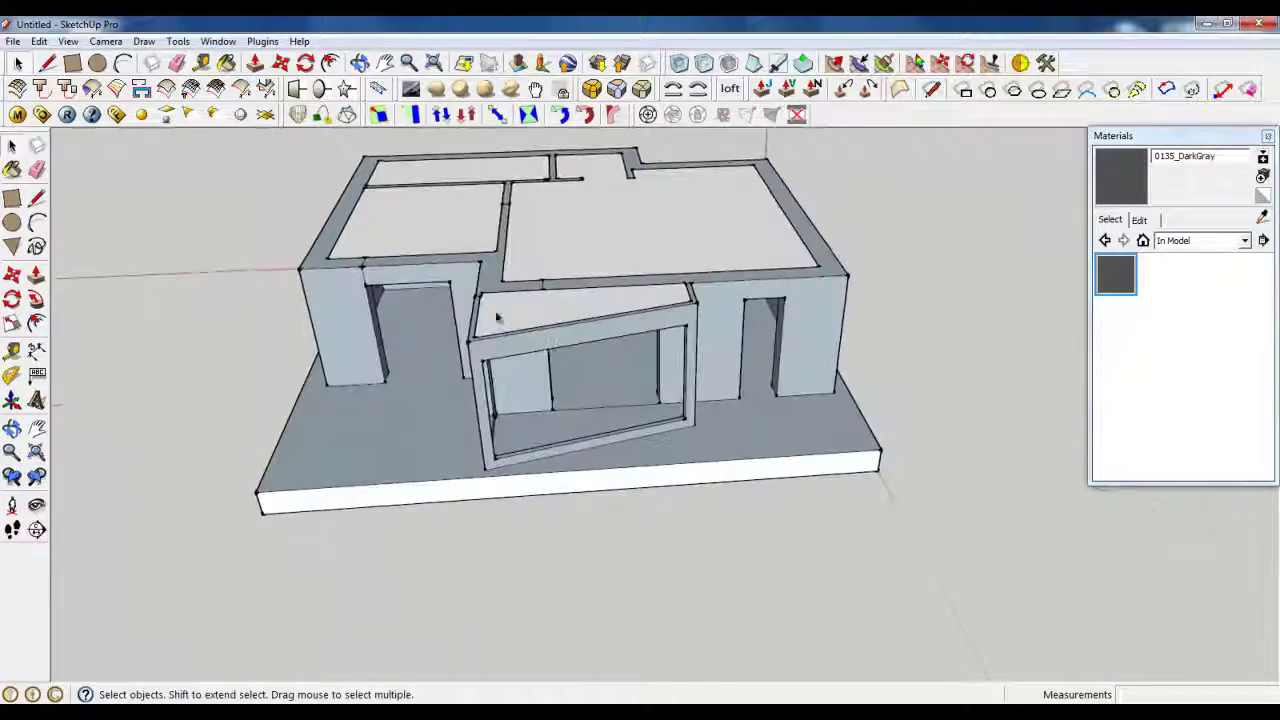
{"action": "right_click", "coordinate": [577, 203]}
{"action": "left_click", "coordinate": [602, 256]}
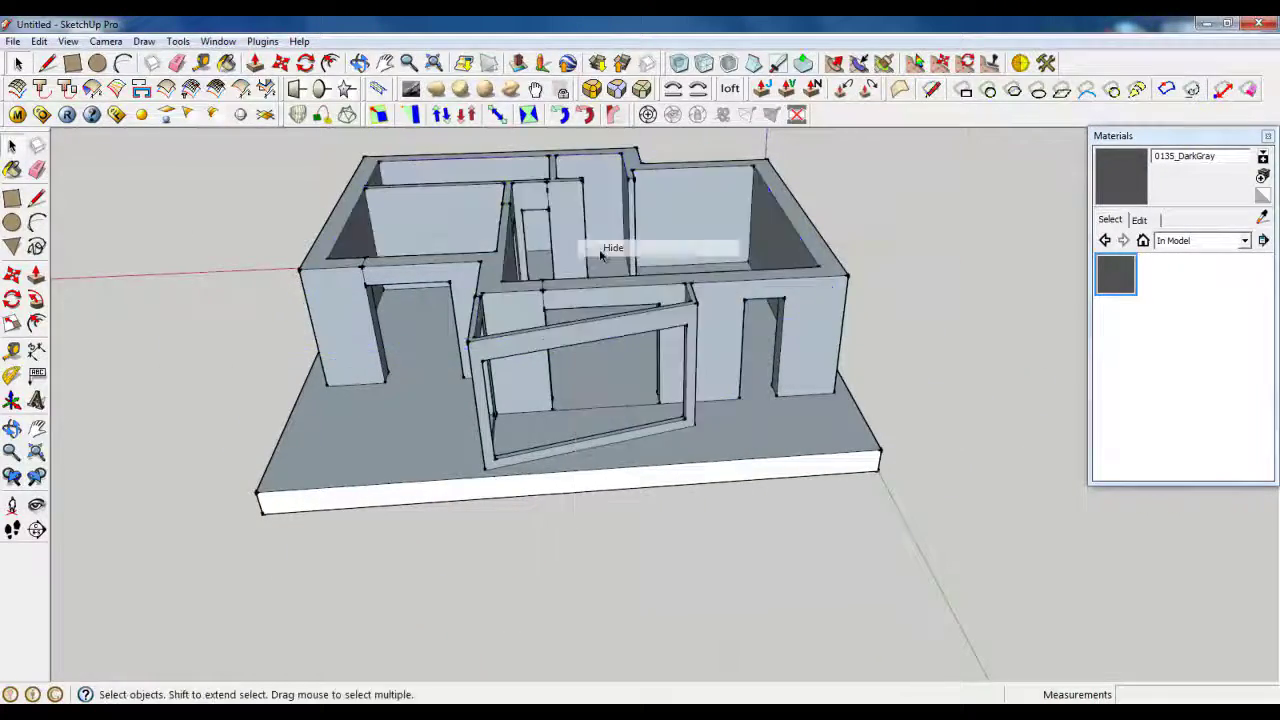
Examine the door and window openings of the house from the inside and the outside
{"action": "scroll", "coordinate": [754, 431], "scroll_direction": "down", "scroll_amount": 4}
{"action": "middle_click_drag", "start_coordinate": [754, 431], "coordinate": [549, 289]}
{"action": "scroll", "coordinate": [681, 348], "scroll_direction": "up", "scroll_amount": 6}
{"action": "scroll", "coordinate": [480, 258], "scroll_direction": "up", "scroll_amount": 5}
{"action": "scroll", "coordinate": [480, 258], "scroll_direction": "down", "scroll_amount": 3}
{"action": "scroll", "coordinate": [458, 303], "scroll_direction": "up", "scroll_amount": 4}
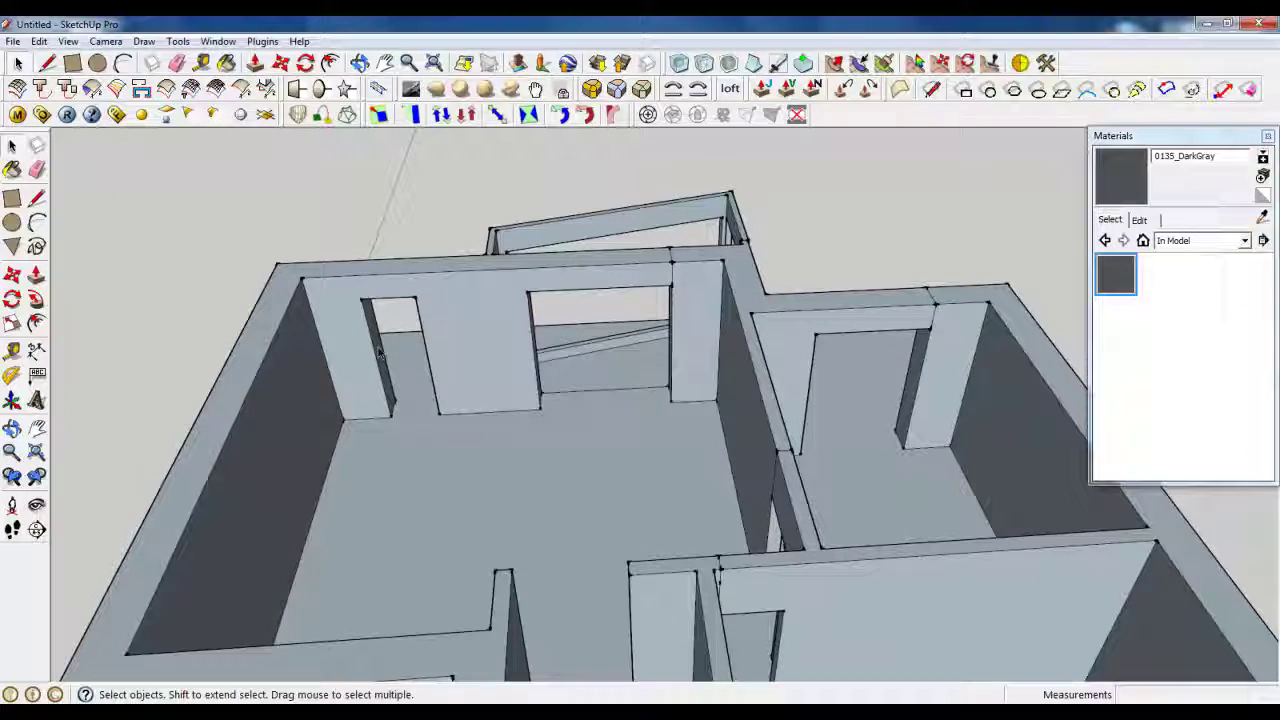
{"action": "scroll", "coordinate": [880, 388], "scroll_direction": "down", "scroll_amount": 3}
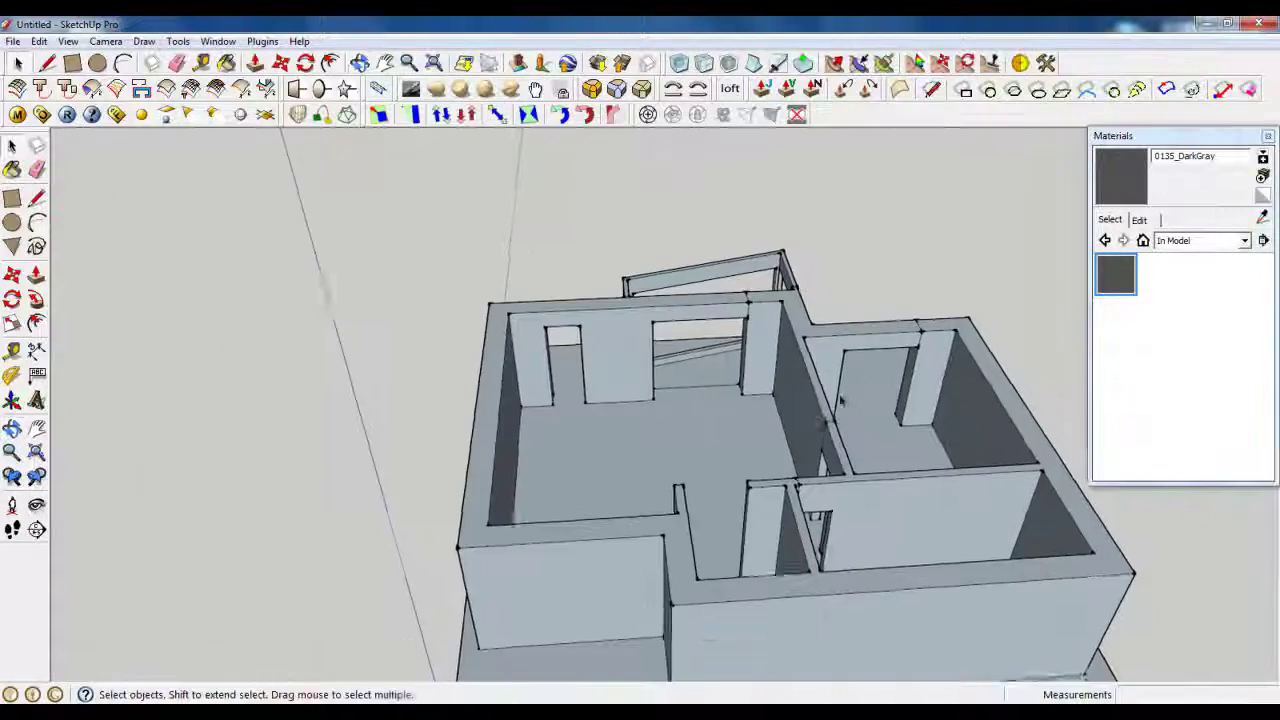
{"action": "scroll", "coordinate": [762, 350], "scroll_direction": "up", "scroll_amount": 2}
{"action": "scroll", "coordinate": [762, 350], "scroll_direction": "up", "scroll_amount": 2}
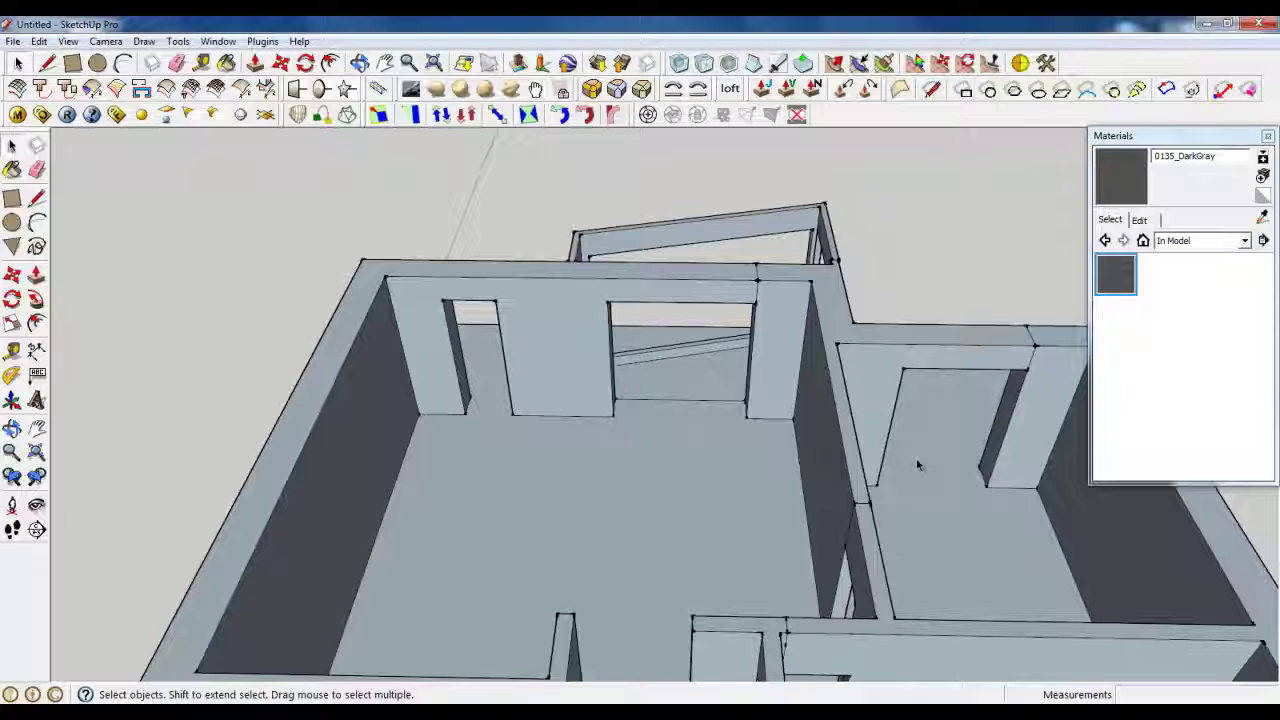
{"action": "scroll", "coordinate": [918, 463], "scroll_direction": "down", "scroll_amount": 3}
{"action": "scroll", "coordinate": [886, 466], "scroll_direction": "up", "scroll_amount": 3}
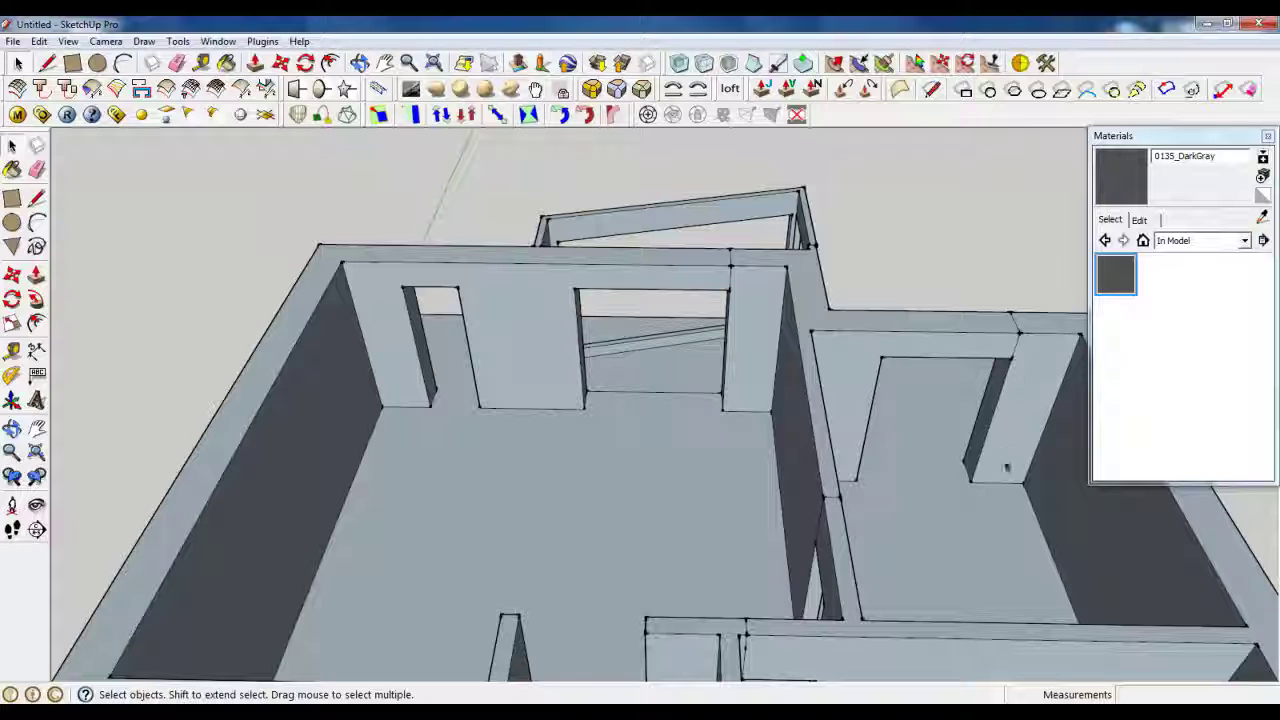
{"action": "middle_click_drag", "start_coordinate": [888, 474], "coordinate": [873, 444]}
{"action": "middle_click_drag", "start_coordinate": [728, 426], "coordinate": [620, 417]}
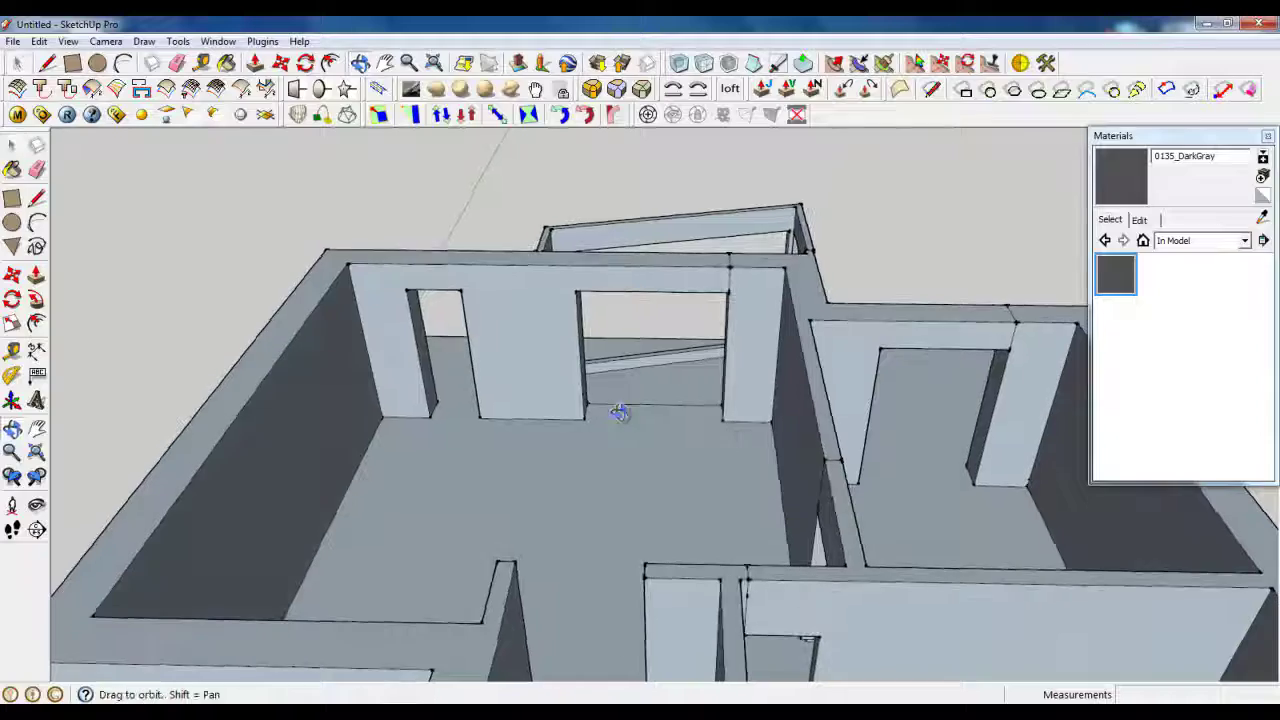
{"action": "scroll", "coordinate": [535, 418], "scroll_direction": "down", "scroll_amount": 3}
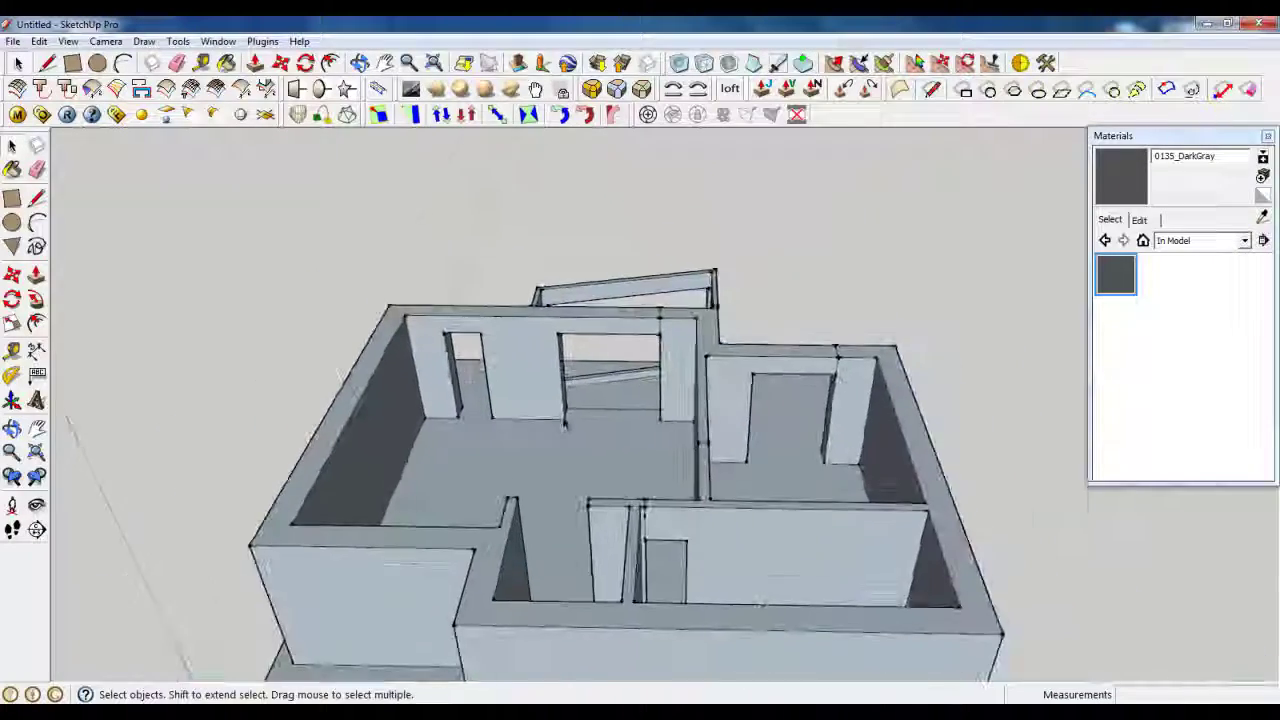
{"action": "scroll", "coordinate": [527, 416], "scroll_direction": "up", "scroll_amount": 3}
{"action": "middle_click_drag", "start_coordinate": [526, 415], "coordinate": [914, 406]}
{"action": "middle_click_drag", "start_coordinate": [570, 445], "coordinate": [880, 462]}
{"action": "middle_click_drag", "start_coordinate": [760, 455], "coordinate": [891, 459]}
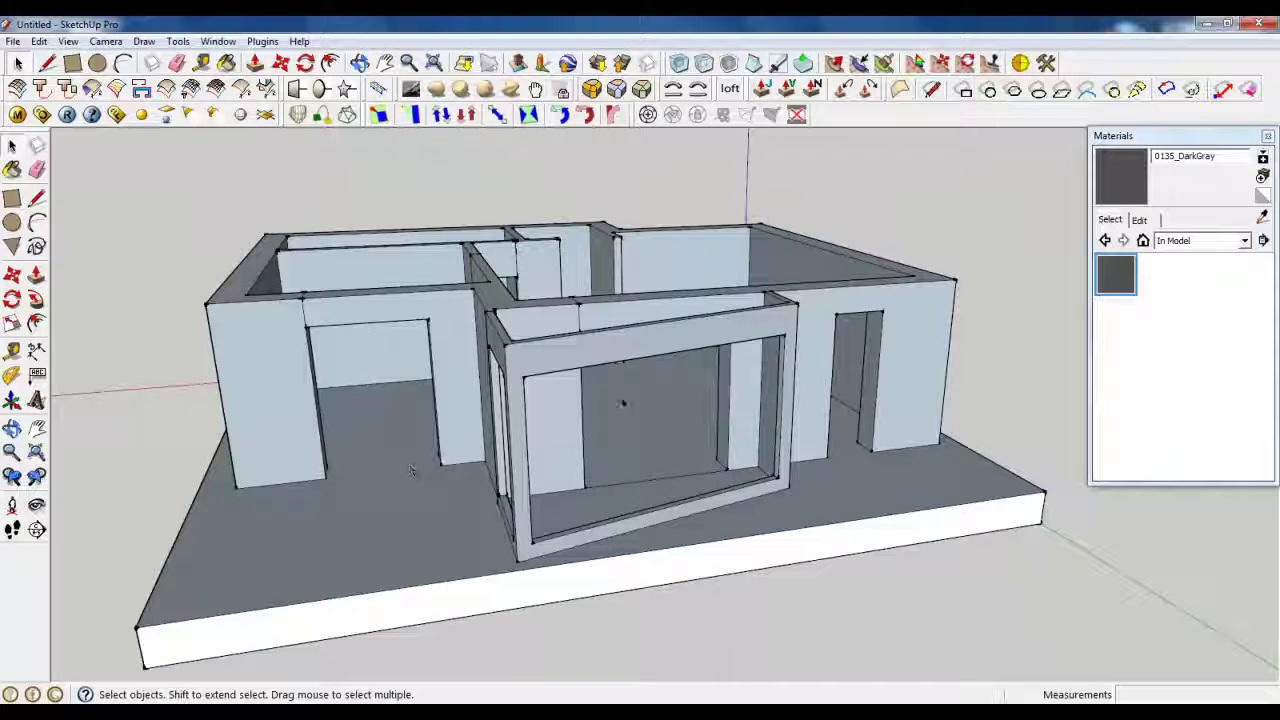
{"action": "middle_click_drag", "start_coordinate": [900, 415], "coordinate": [500, 500]}
{"action": "middle_click_drag", "start_coordinate": [966, 446], "coordinate": [800, 470]}
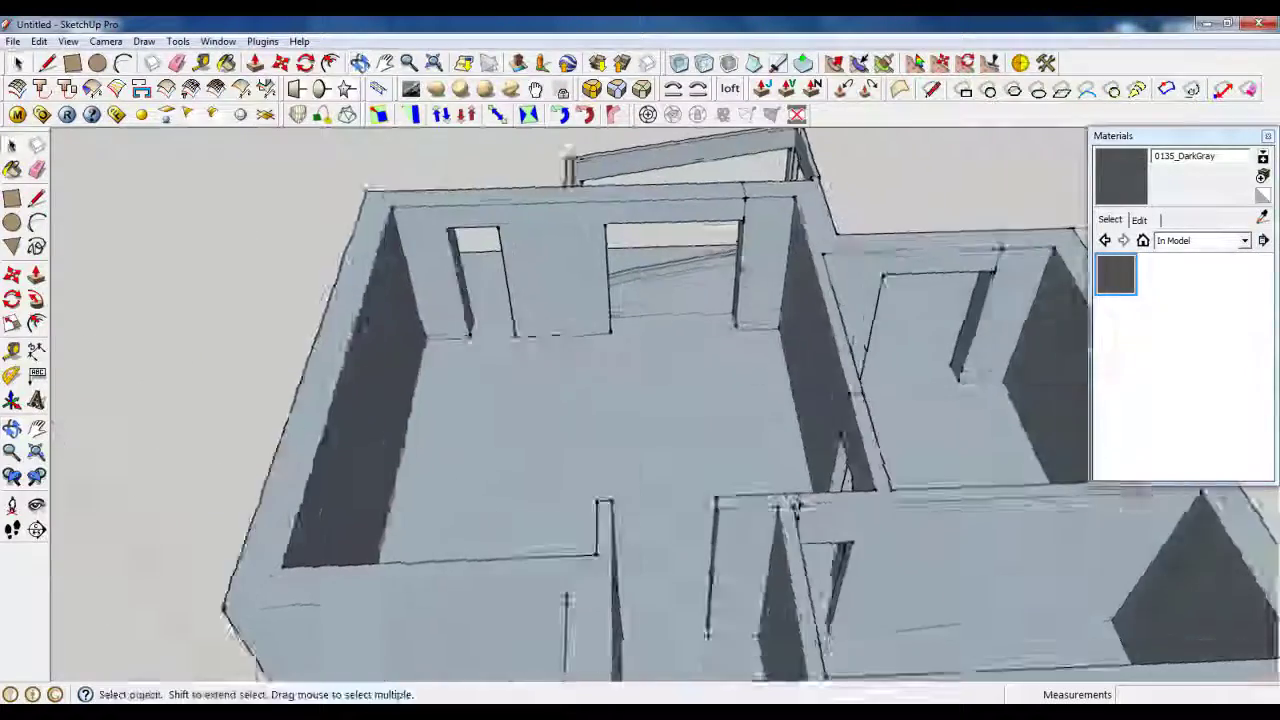
{"action": "scroll", "coordinate": [730, 240], "scroll_direction": "up", "scroll_amount": 4}
{"action": "scroll", "coordinate": [720, 543], "scroll_direction": "down", "scroll_amount": 4}
{"action": "scroll", "coordinate": [617, 286], "scroll_direction": "up", "scroll_amount": 3}
{"action": "scroll", "coordinate": [675, 386], "scroll_direction": "up", "scroll_amount": 2}
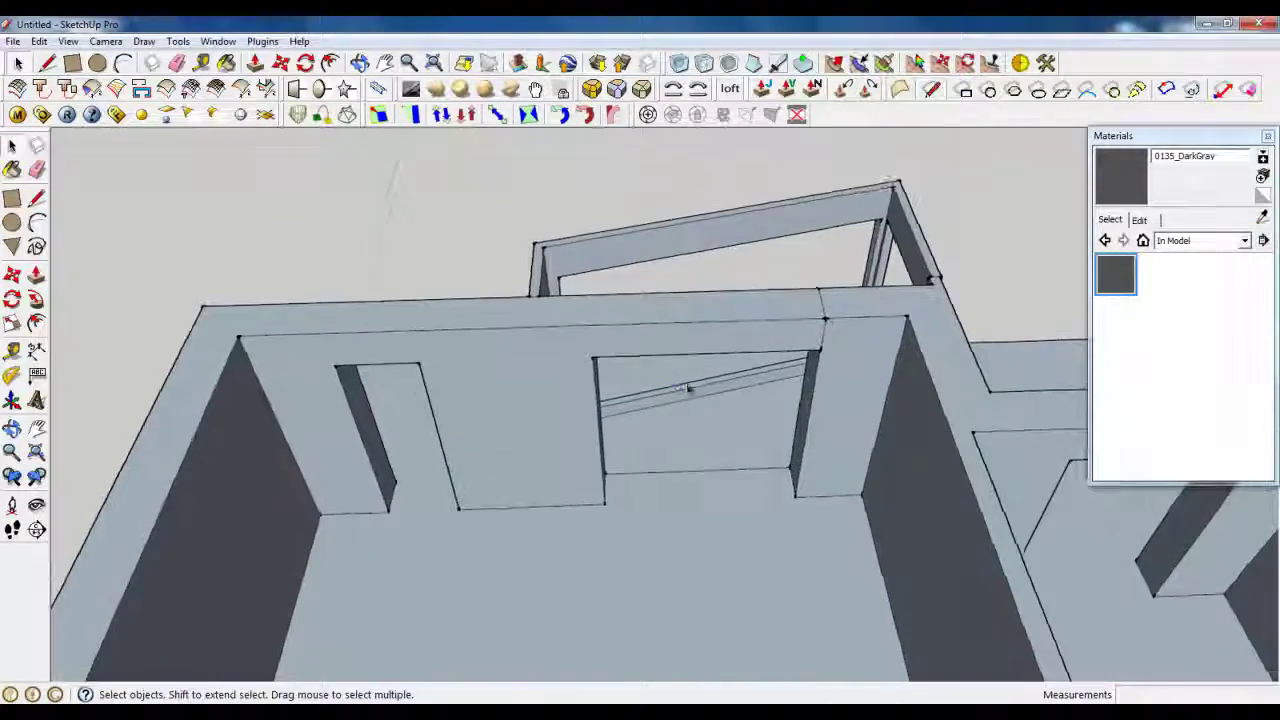
{"action": "middle_click_drag", "start_coordinate": [686, 388], "coordinate": [684, 360]}
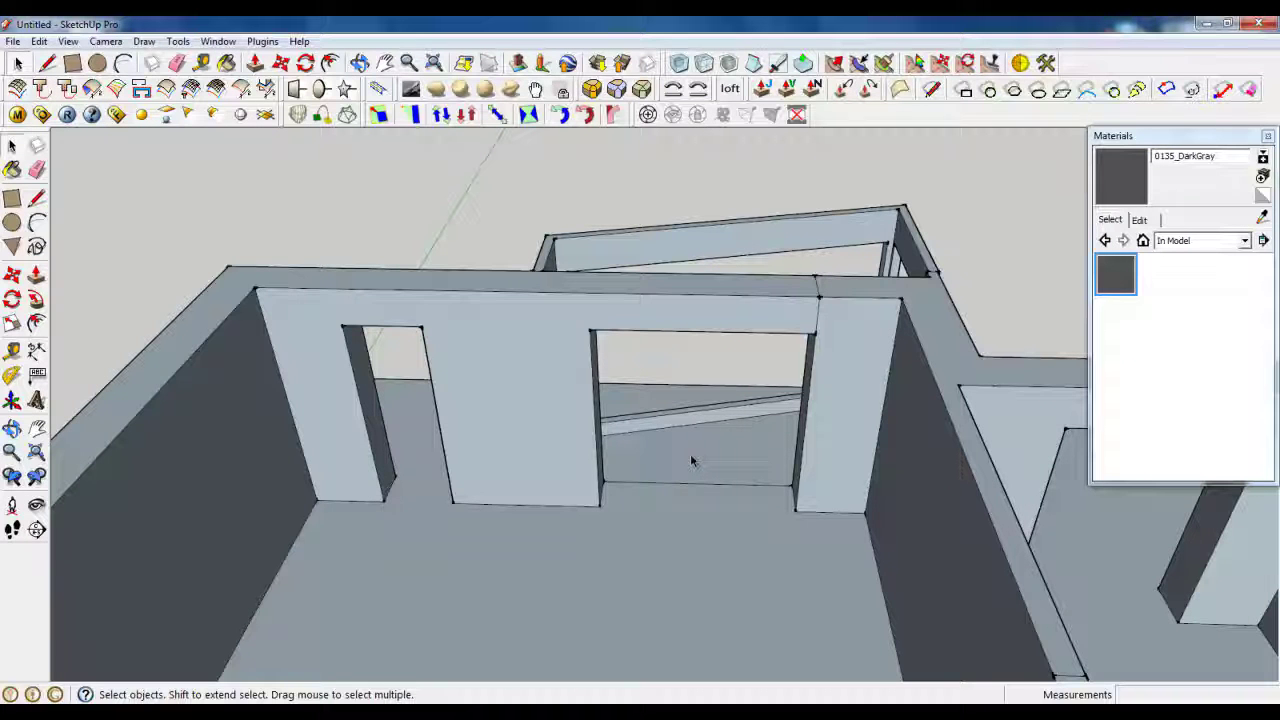
{"action": "middle_click_drag", "start_coordinate": [690, 456], "coordinate": [768, 294]}
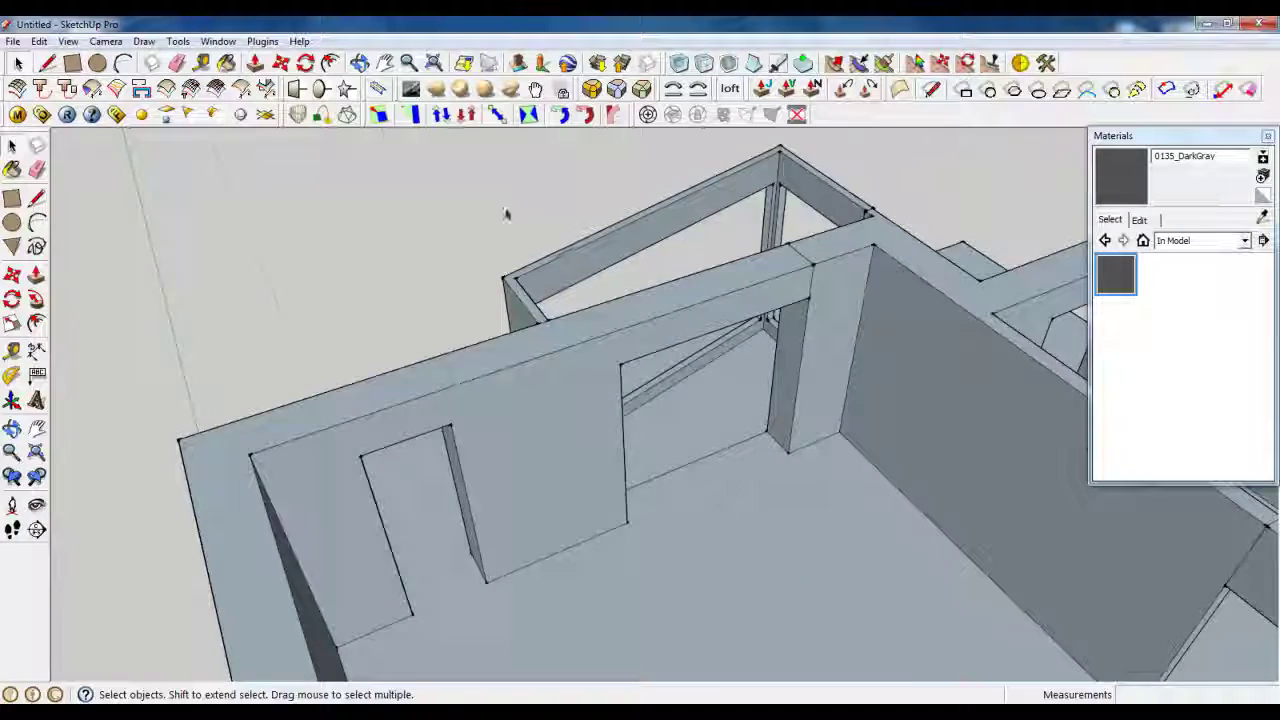
Draw two closely spaced parallel lines, about 797 mm long, across the floor of the narrow doorway in the front wall
{"action": "scroll", "coordinate": [557, 313], "scroll_direction": "down", "scroll_amount": 2}
{"action": "left_click", "coordinate": [47, 62]}
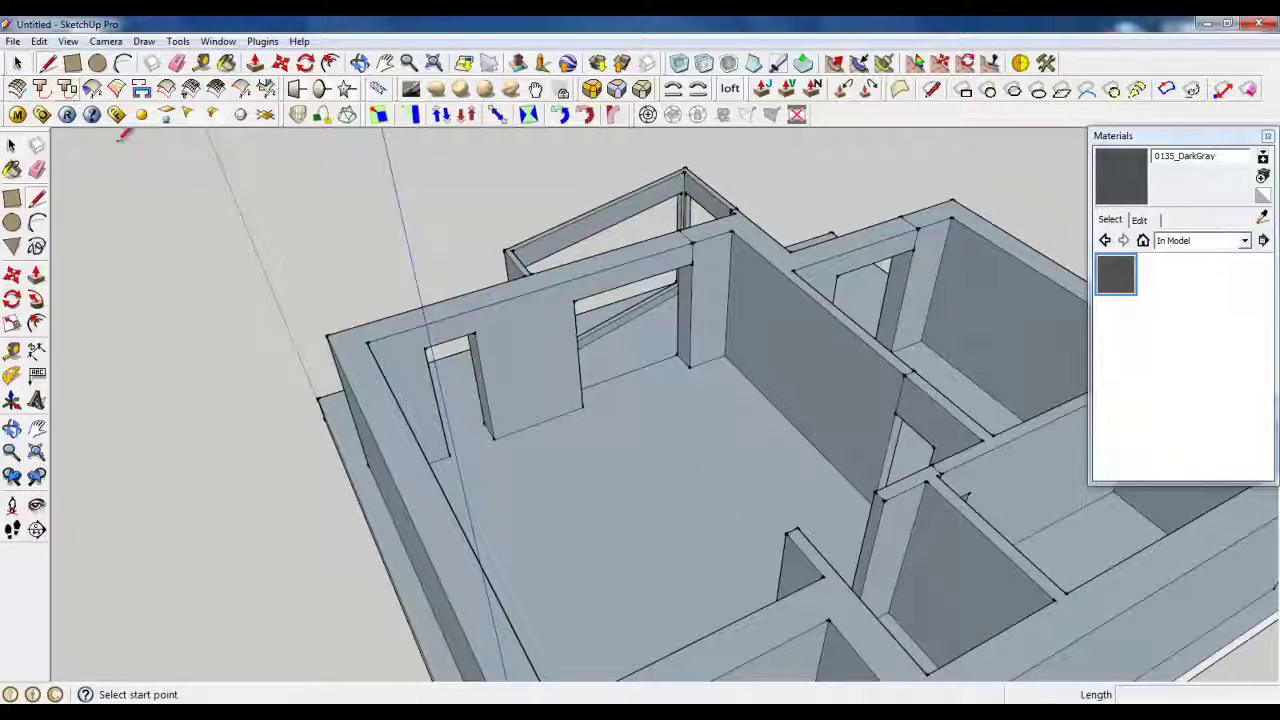
{"action": "middle_click_drag", "start_coordinate": [126, 128], "coordinate": [497, 446]}
{"action": "scroll", "coordinate": [515, 218], "scroll_direction": "up", "scroll_amount": 5}
{"action": "middle_click_drag", "start_coordinate": [515, 218], "coordinate": [677, 437]}
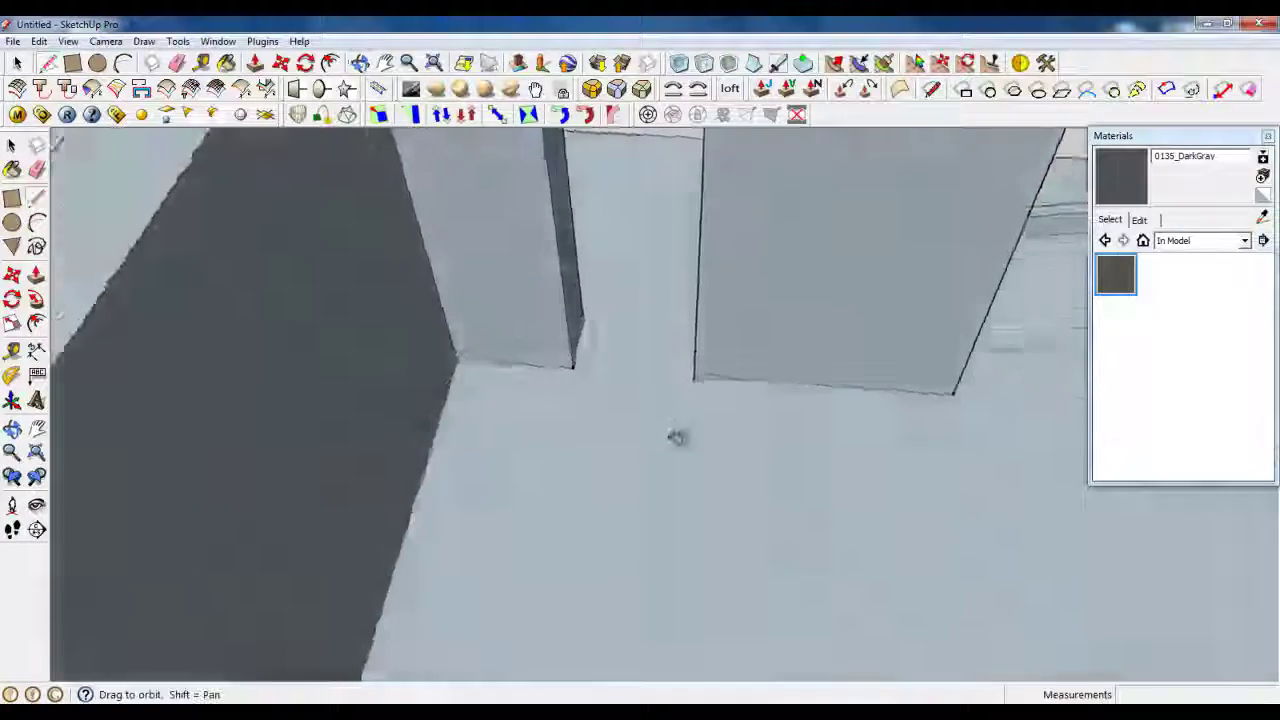
{"action": "scroll", "coordinate": [609, 337], "scroll_direction": "up", "scroll_amount": 4}
{"action": "left_click", "coordinate": [521, 368]}
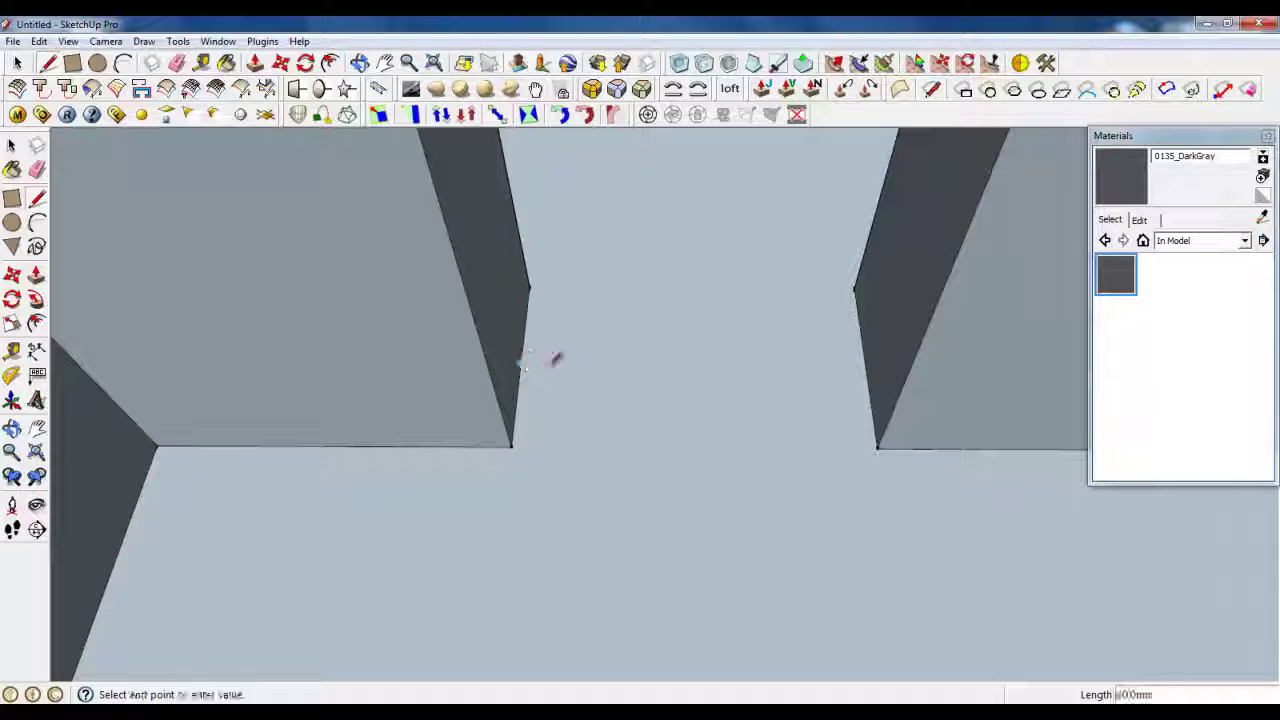
{"action": "left_click", "coordinate": [866, 363]}
{"action": "middle_click_drag", "start_coordinate": [854, 371], "coordinate": [858, 428]}
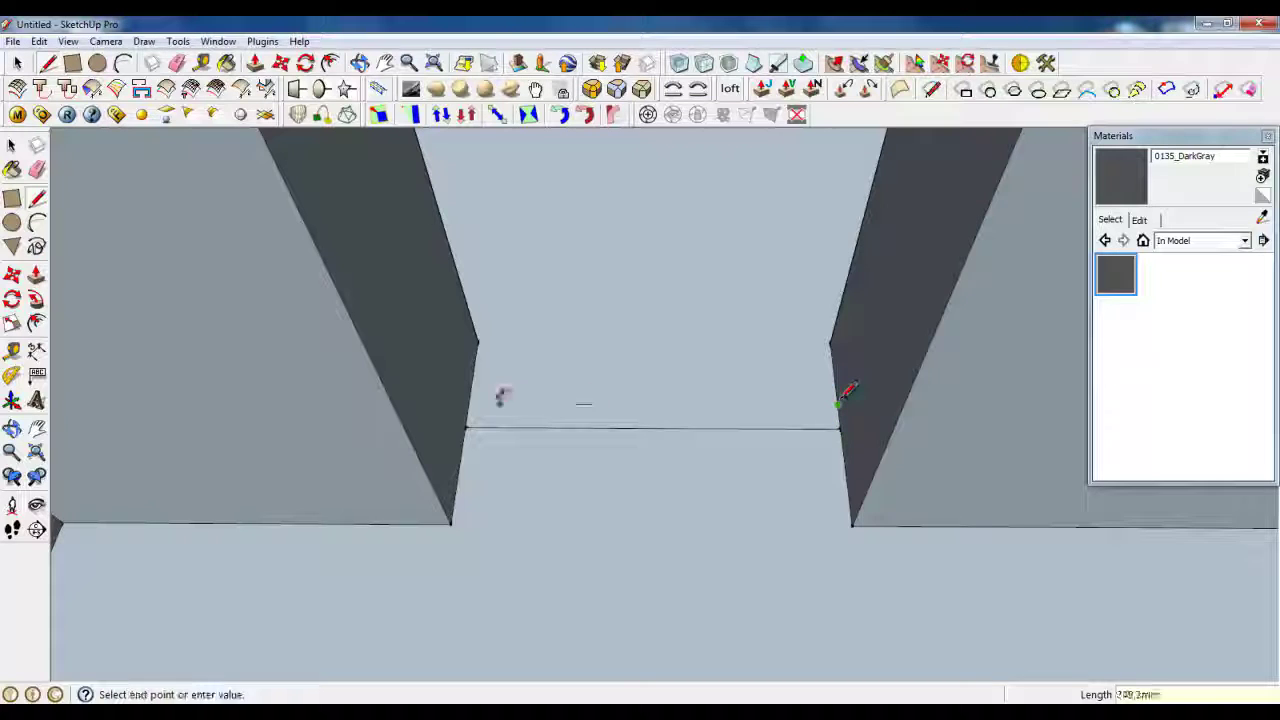
{"action": "left_click", "coordinate": [839, 404]}
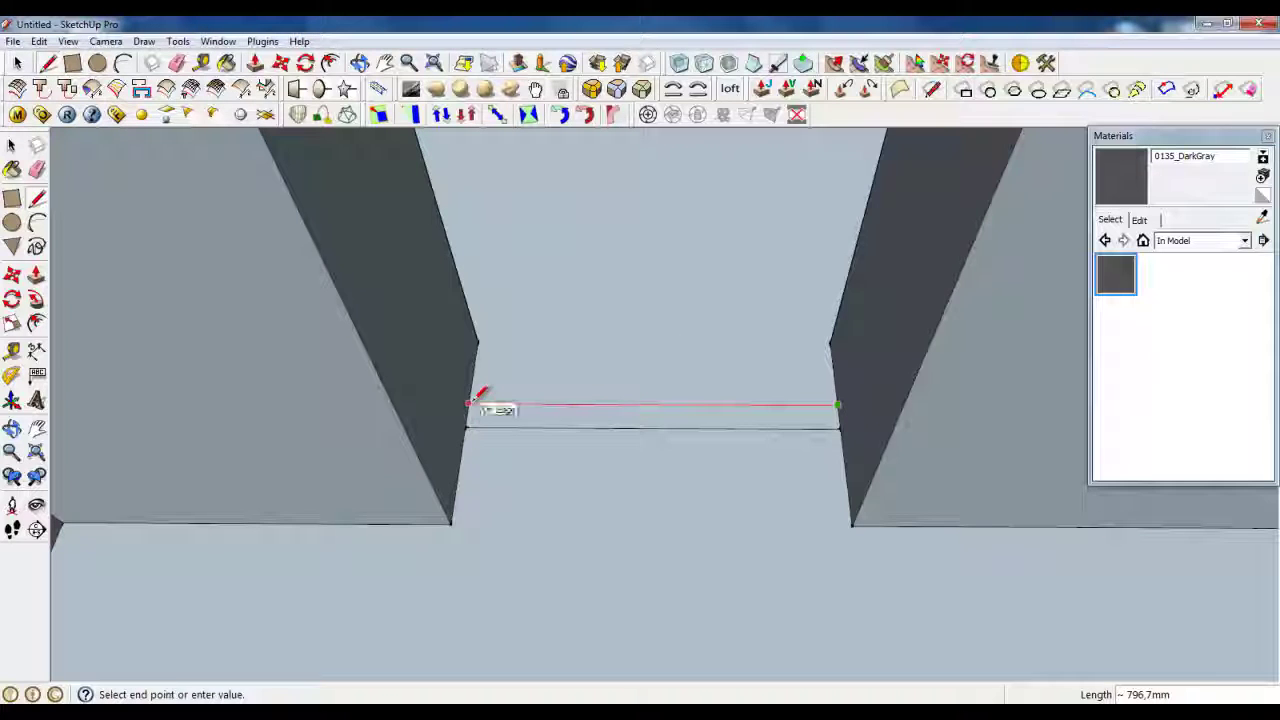
{"action": "key", "text": "space"}
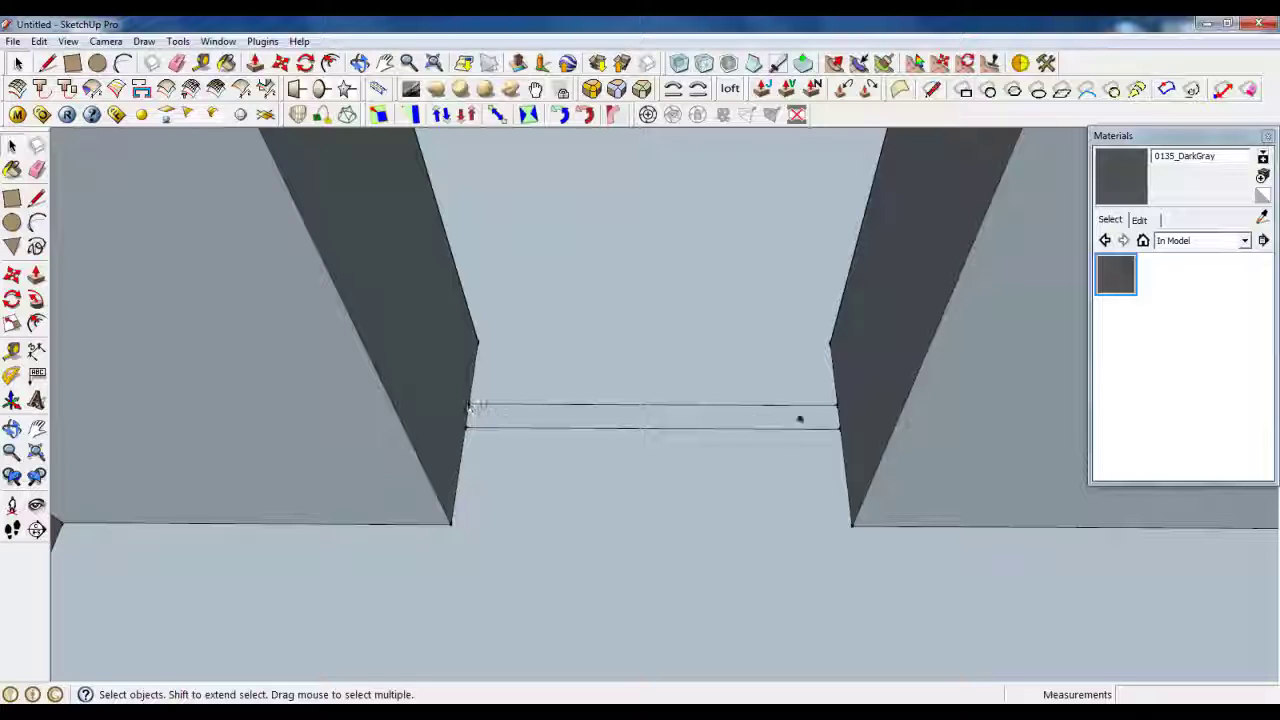
Make a group from the thin floor strip between the two lines in the narrow doorway, including its edges
{"action": "scroll", "coordinate": [596, 470], "scroll_direction": "up", "scroll_amount": 2}
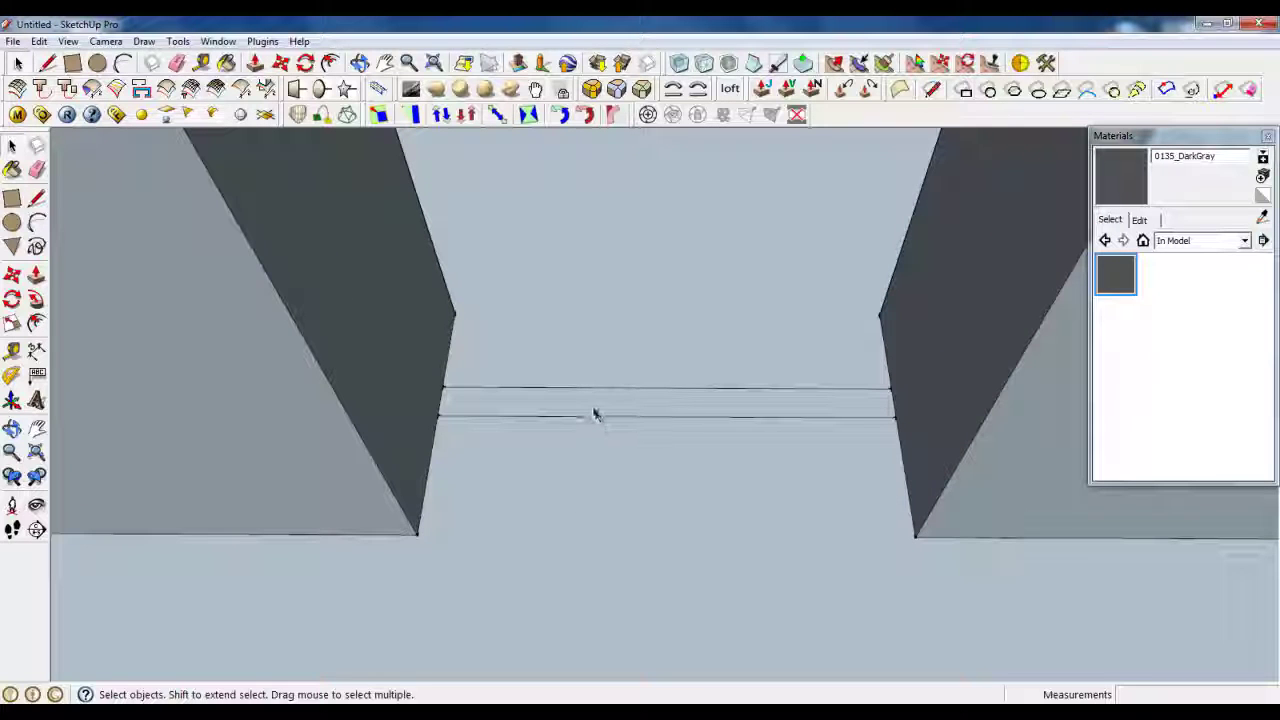
{"action": "left_click", "coordinate": [597, 405]}
{"action": "right_click", "coordinate": [597, 399]}
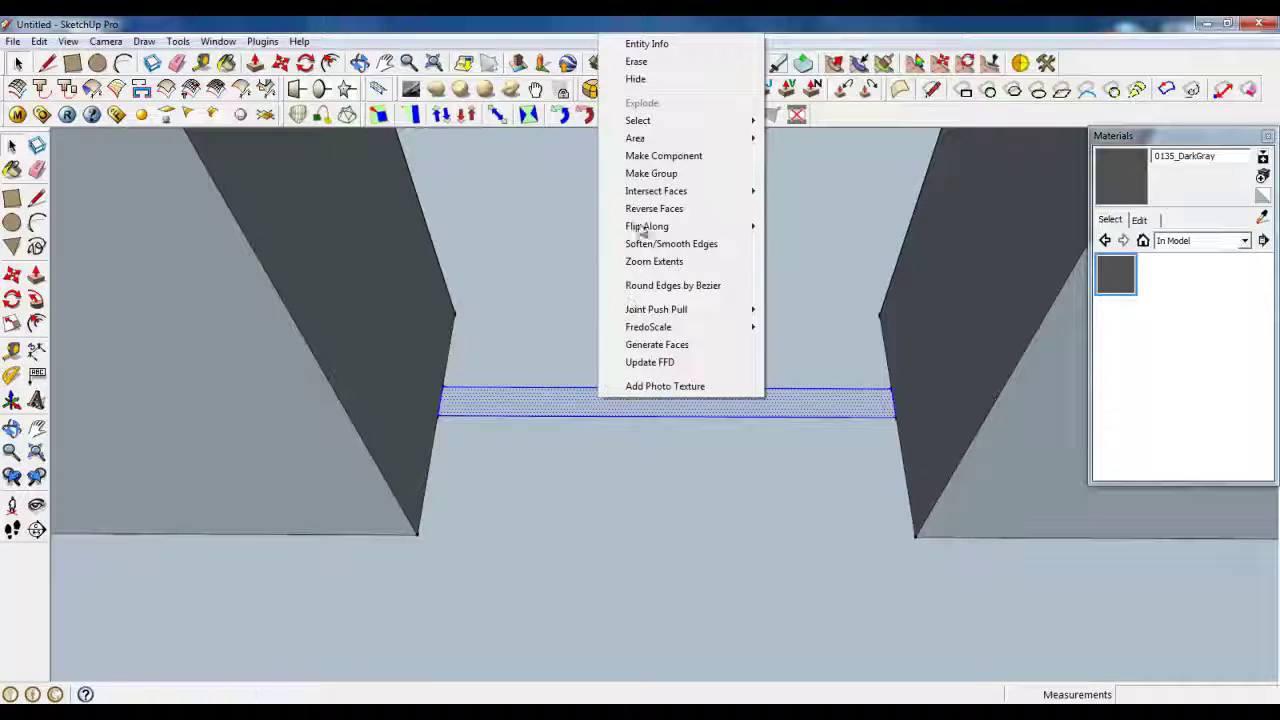
{"action": "left_click", "coordinate": [663, 173]}
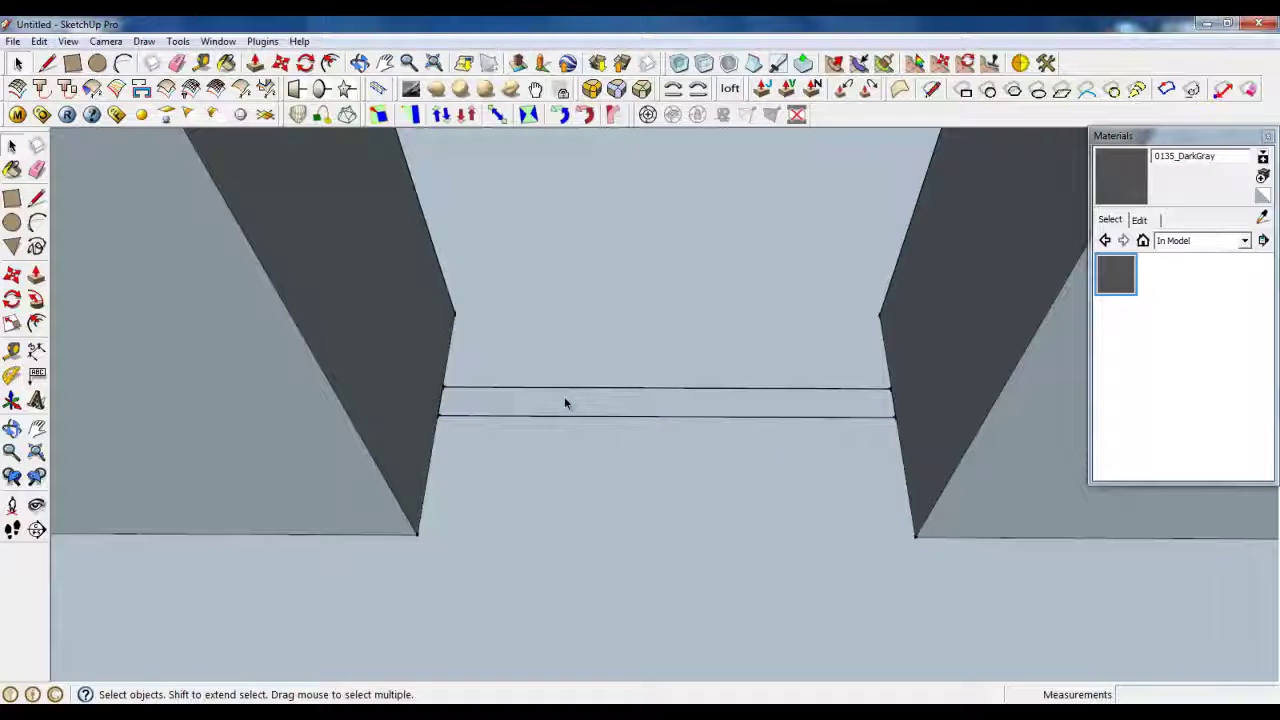
Push/Pull the grouped floor strip in the narrow doorway up 2300 mm to the underside of the opening's head
{"action": "scroll", "coordinate": [520, 490], "scroll_direction": "down", "scroll_amount": 2}
{"action": "key", "text": "p"}
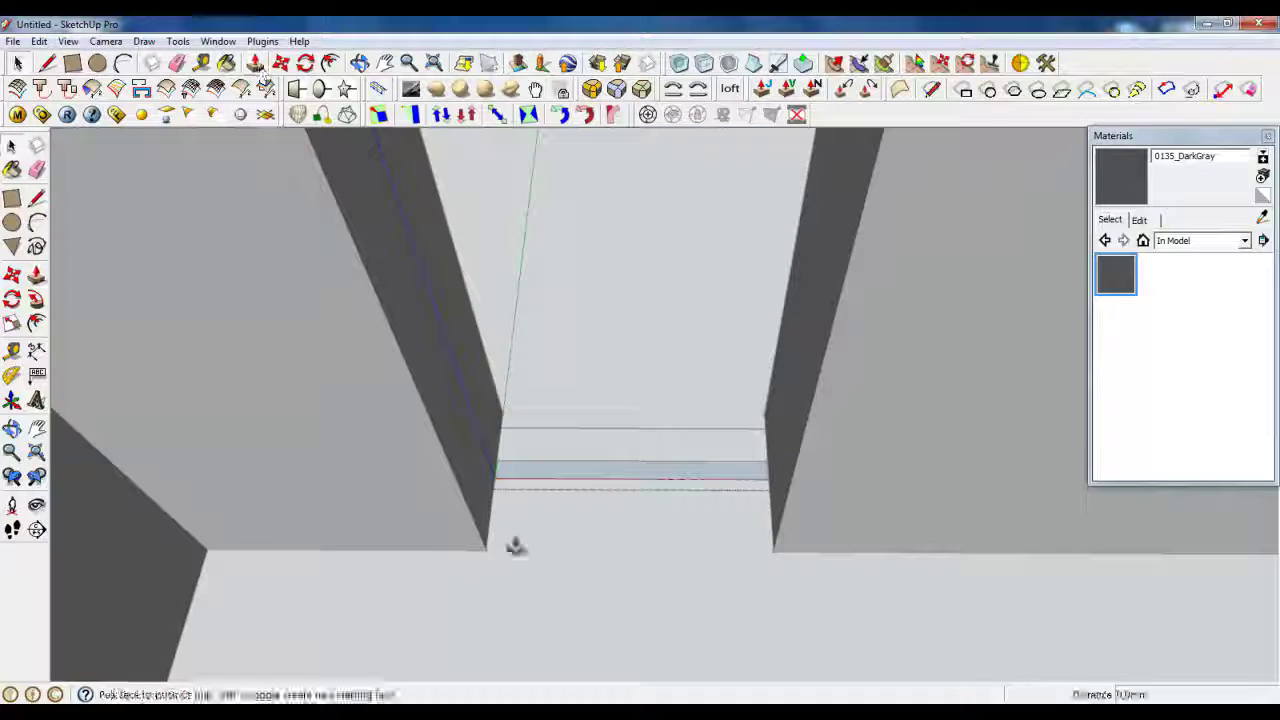
{"action": "left_click", "coordinate": [527, 479]}
{"action": "scroll", "coordinate": [582, 632], "scroll_direction": "down", "scroll_amount": 4}
{"action": "scroll", "coordinate": [486, 300], "scroll_direction": "up", "scroll_amount": 4}
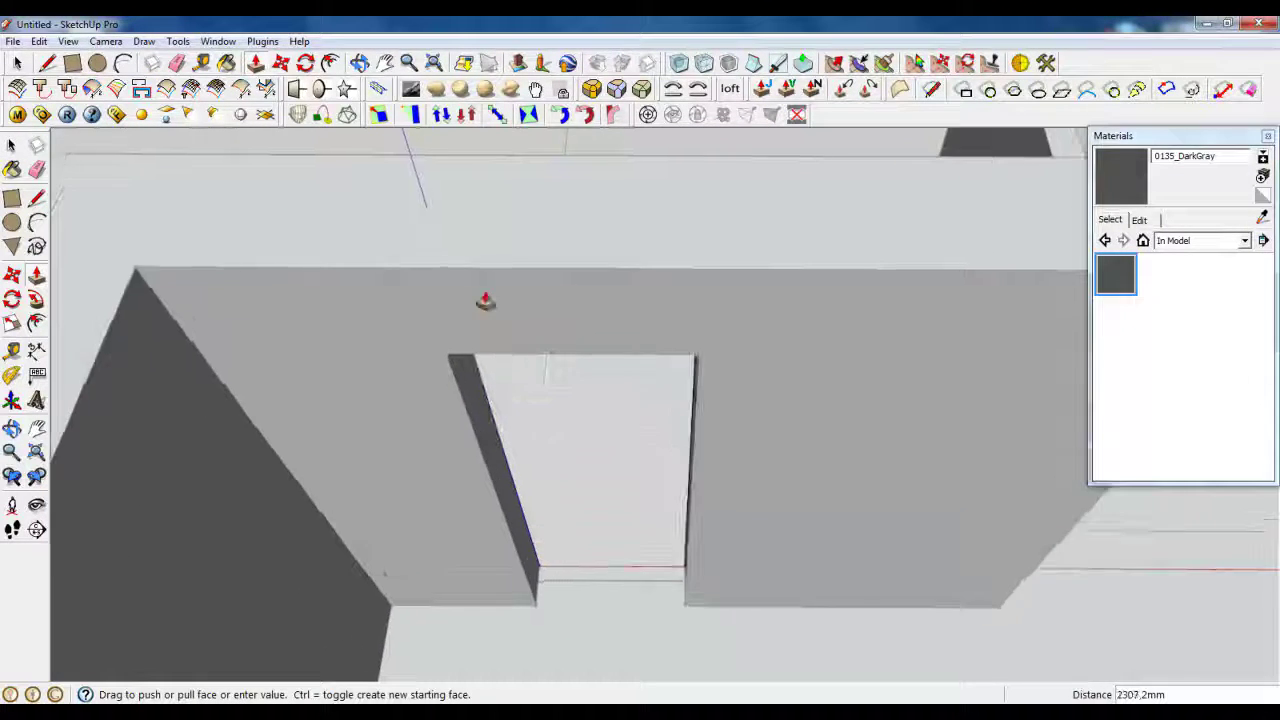
{"action": "middle_click_drag", "start_coordinate": [466, 553], "coordinate": [426, 300]}
{"action": "scroll", "coordinate": [551, 628], "scroll_direction": "down", "scroll_amount": 3}
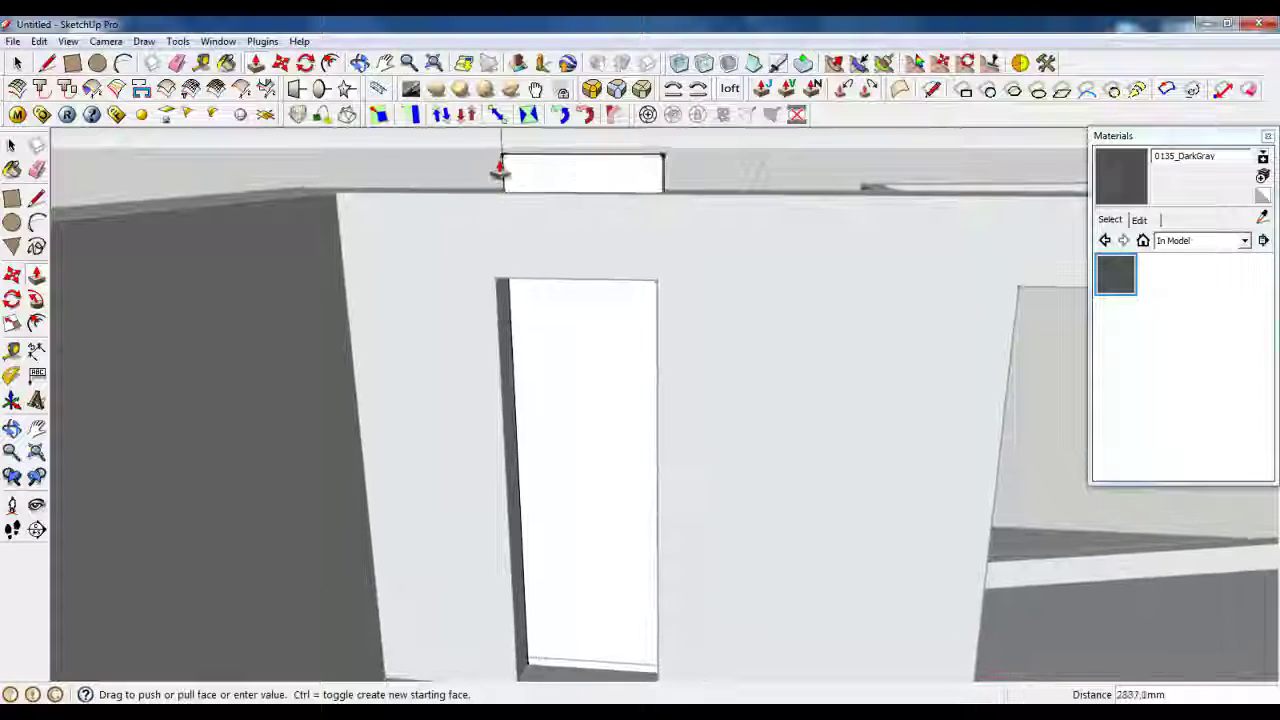
{"action": "scroll", "coordinate": [503, 285], "scroll_direction": "up", "scroll_amount": 3}
{"action": "scroll", "coordinate": [507, 293], "scroll_direction": "up", "scroll_amount": 2}
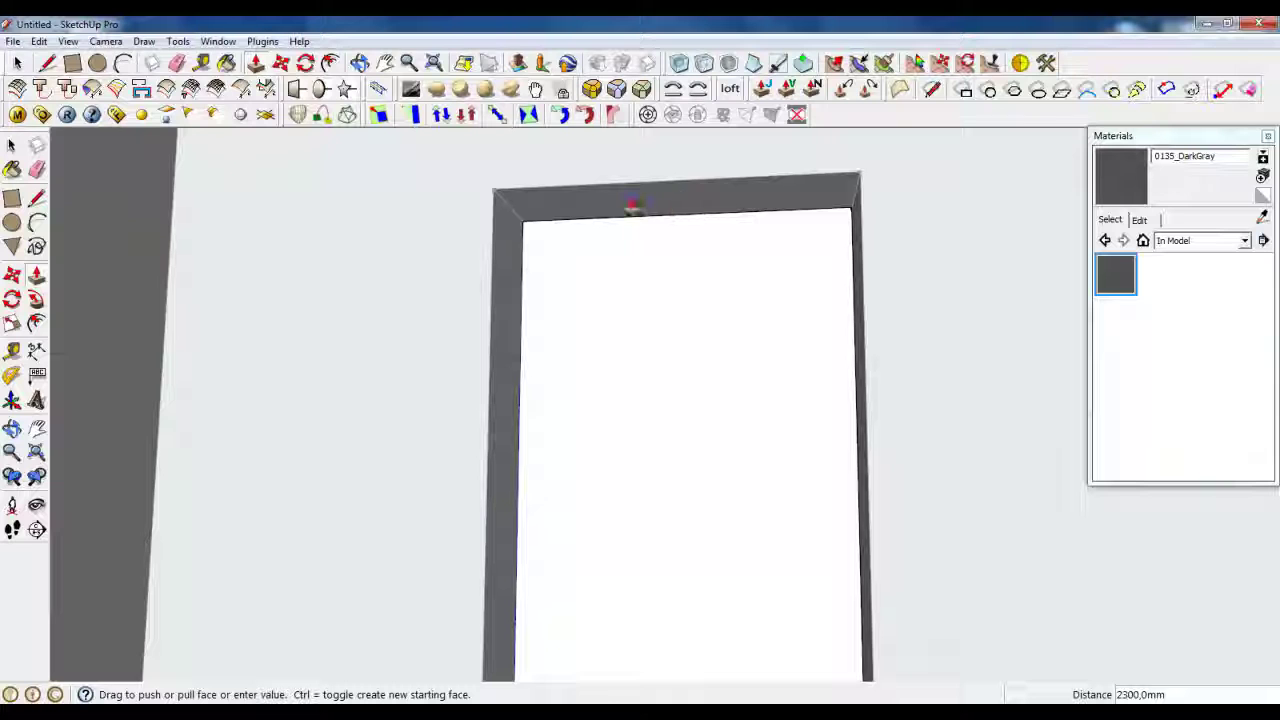
{"action": "left_click", "coordinate": [630, 204]}
Offset the outline of the door panel's large face inward by about 60 mm to form a border all around
{"action": "left_click", "coordinate": [20, 65]}
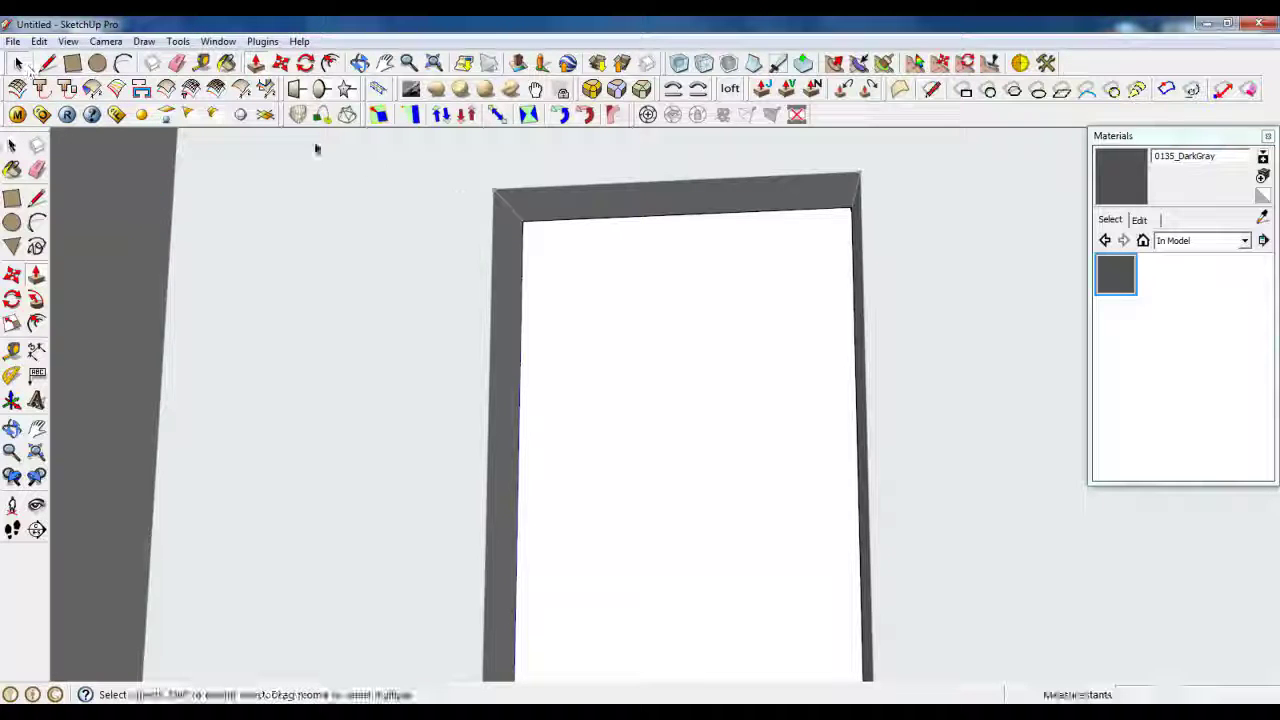
{"action": "middle_click_drag", "start_coordinate": [314, 148], "coordinate": [434, 197]}
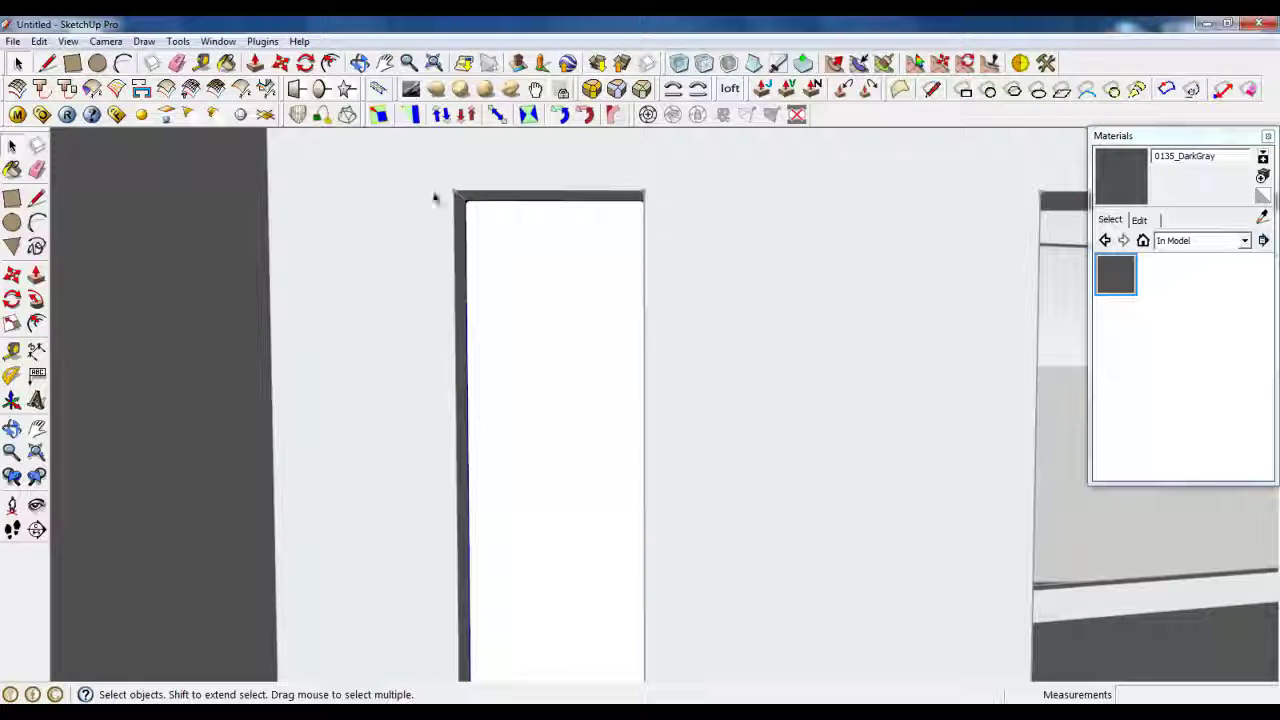
{"action": "left_click", "coordinate": [517, 318]}
{"action": "middle_click_drag", "start_coordinate": [583, 248], "coordinate": [371, 246]}
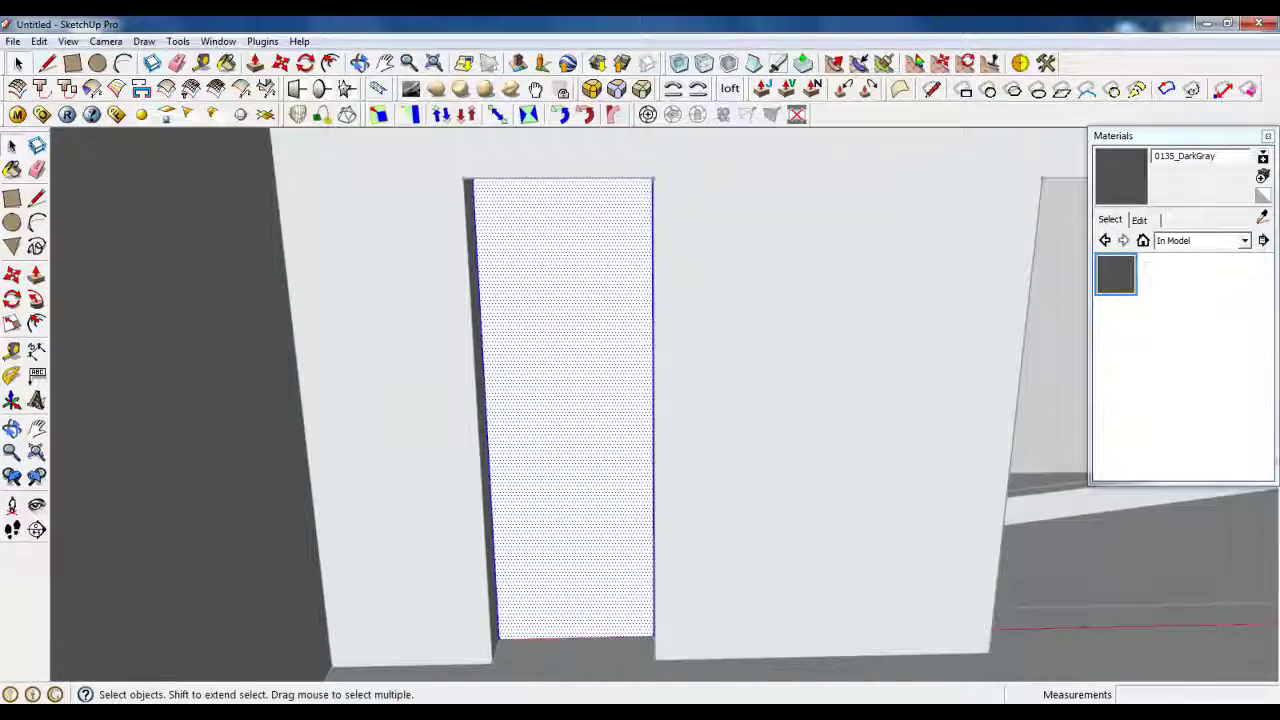
{"action": "key", "text": "f"}
{"action": "scroll", "coordinate": [505, 208], "scroll_direction": "up", "scroll_amount": 3}
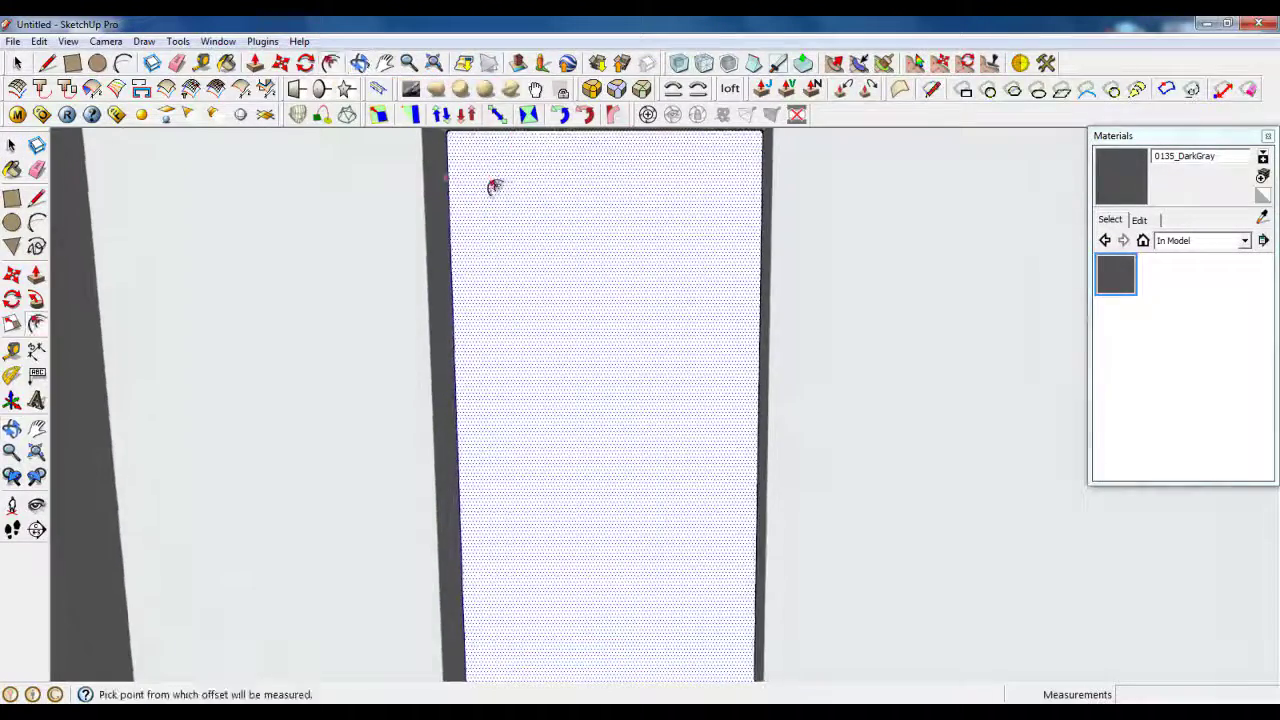
{"action": "left_click", "coordinate": [494, 187]}
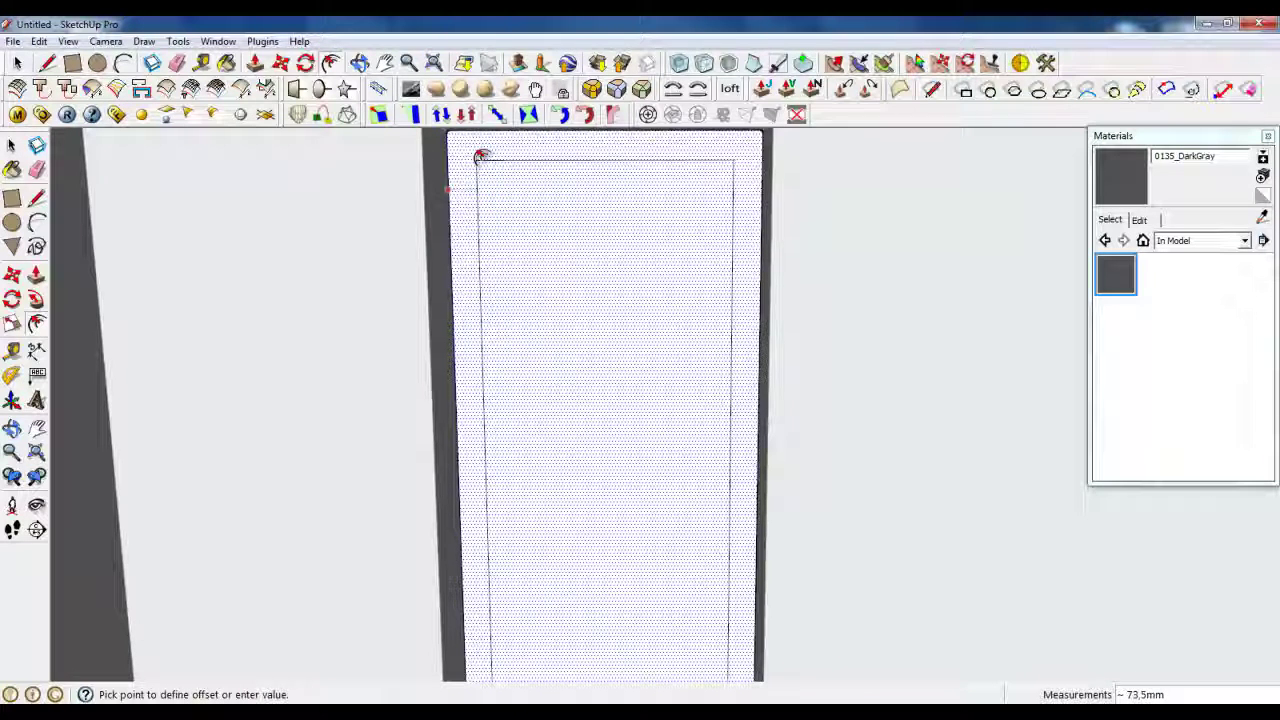
{"action": "key", "text": "Return"}
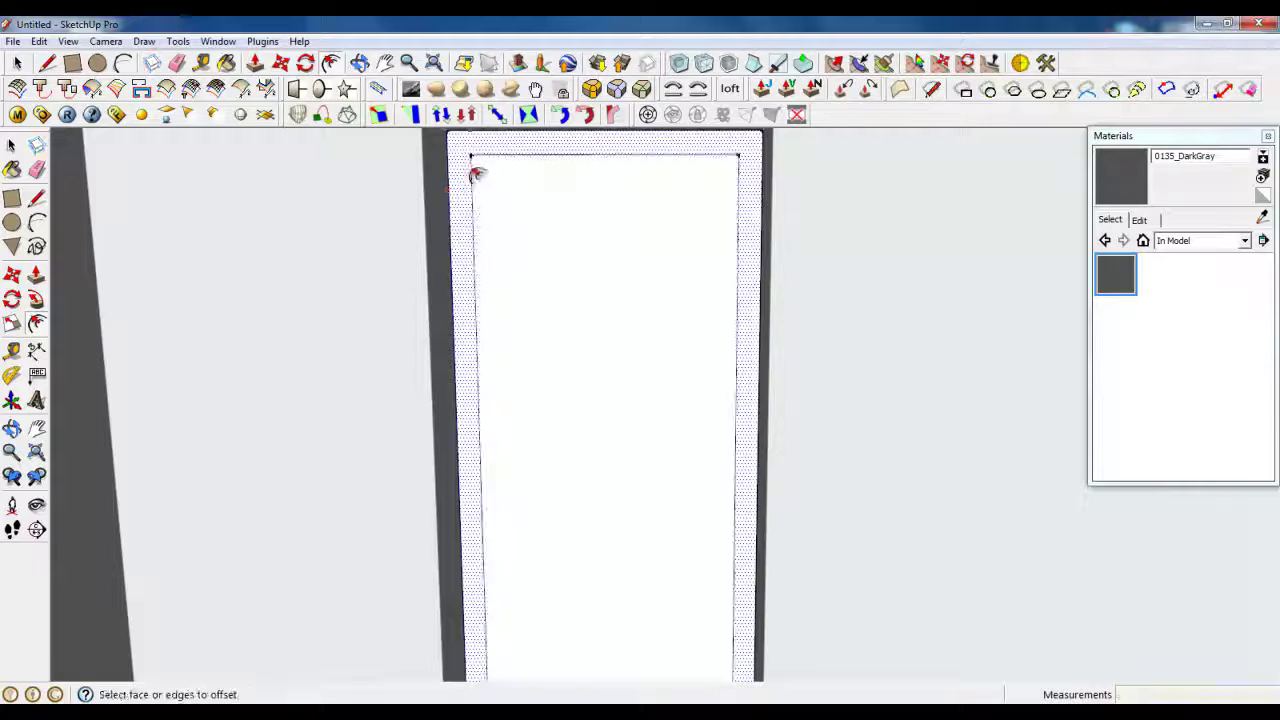
Push the inner face of the door panel 60 mm through to leave an open frame, and close the group
{"action": "key", "text": "p"}
{"action": "middle_click_drag", "start_coordinate": [245, 405], "coordinate": [415, 348]}
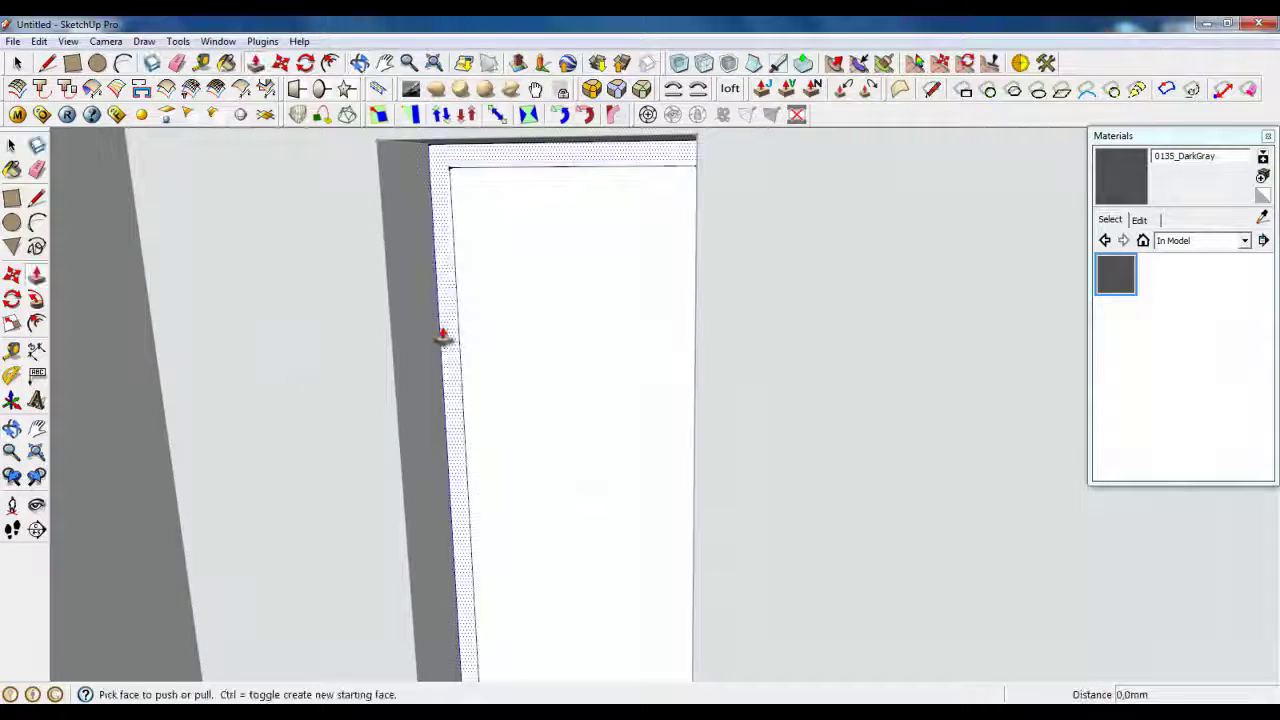
{"action": "left_click", "coordinate": [466, 249]}
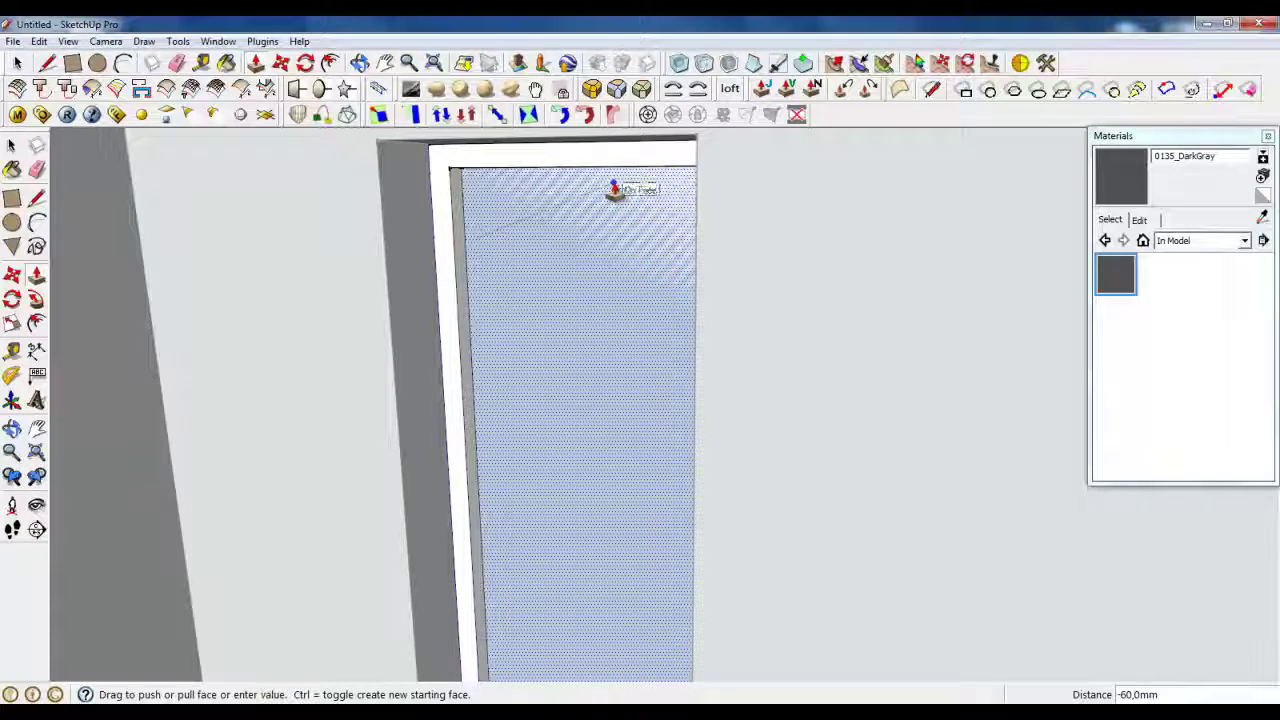
{"action": "middle_click_drag", "start_coordinate": [640, 277], "coordinate": [474, 351]}
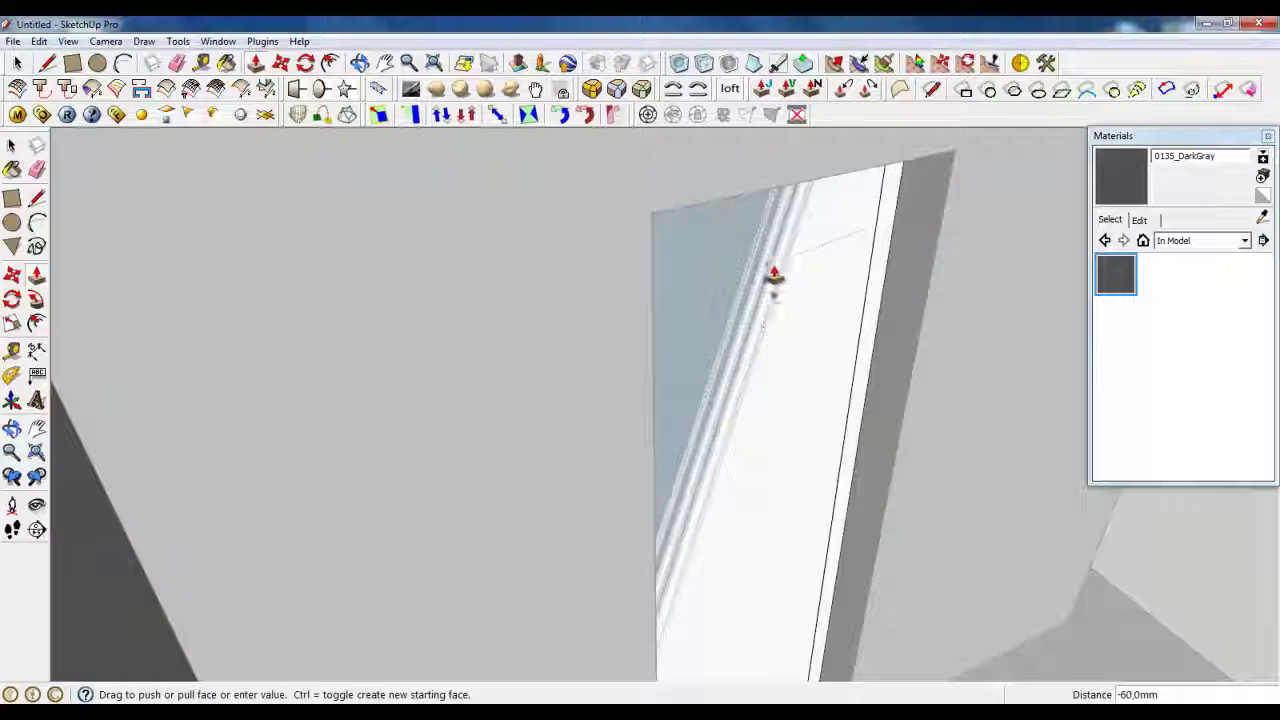
{"action": "left_click", "coordinate": [750, 284]}
{"action": "middle_click_drag", "start_coordinate": [750, 284], "coordinate": [688, 253]}
{"action": "key", "text": "space"}
{"action": "right_click", "coordinate": [688, 253]}
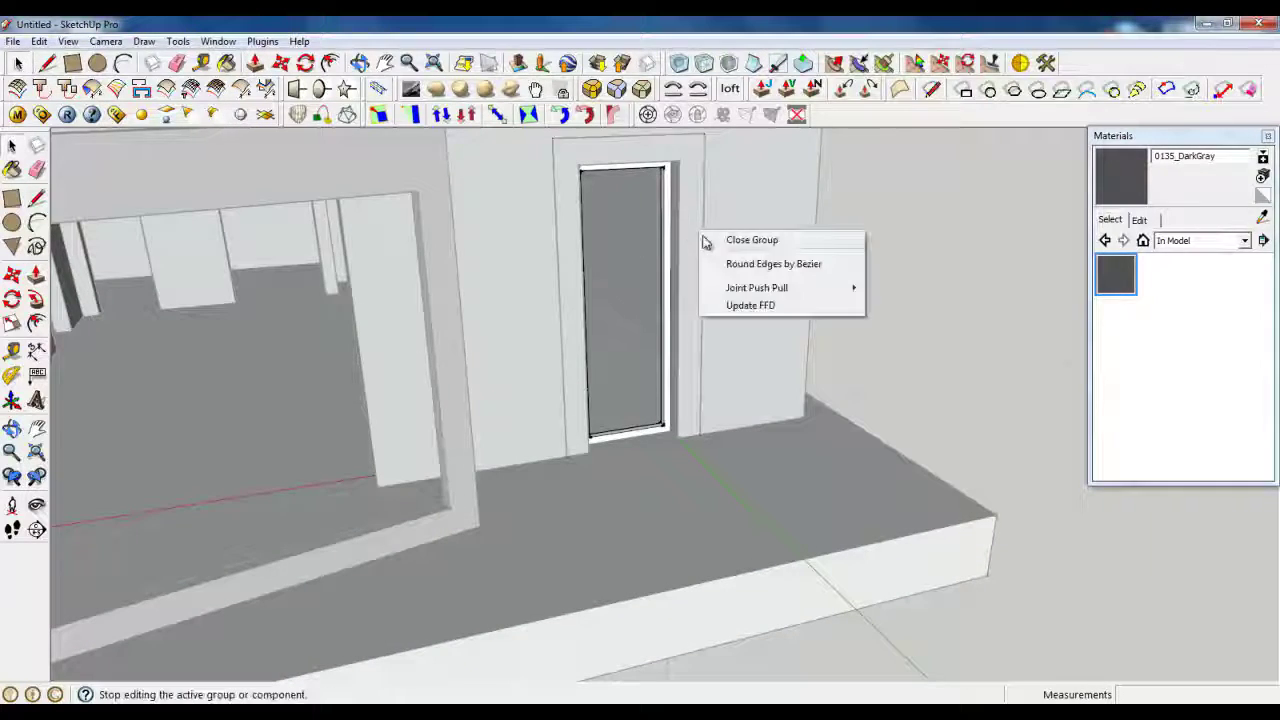
{"action": "left_click", "coordinate": [714, 243]}
Draw two closely spaced parallel lines, about 677 mm long, along the middle of the door frame's inner bottom face
{"action": "scroll", "coordinate": [668, 432], "scroll_direction": "up", "scroll_amount": 5}
{"action": "middle_click_drag", "start_coordinate": [672, 436], "coordinate": [191, 211]}
{"action": "left_click", "coordinate": [47, 62]}
{"action": "scroll", "coordinate": [775, 448], "scroll_direction": "up", "scroll_amount": 5}
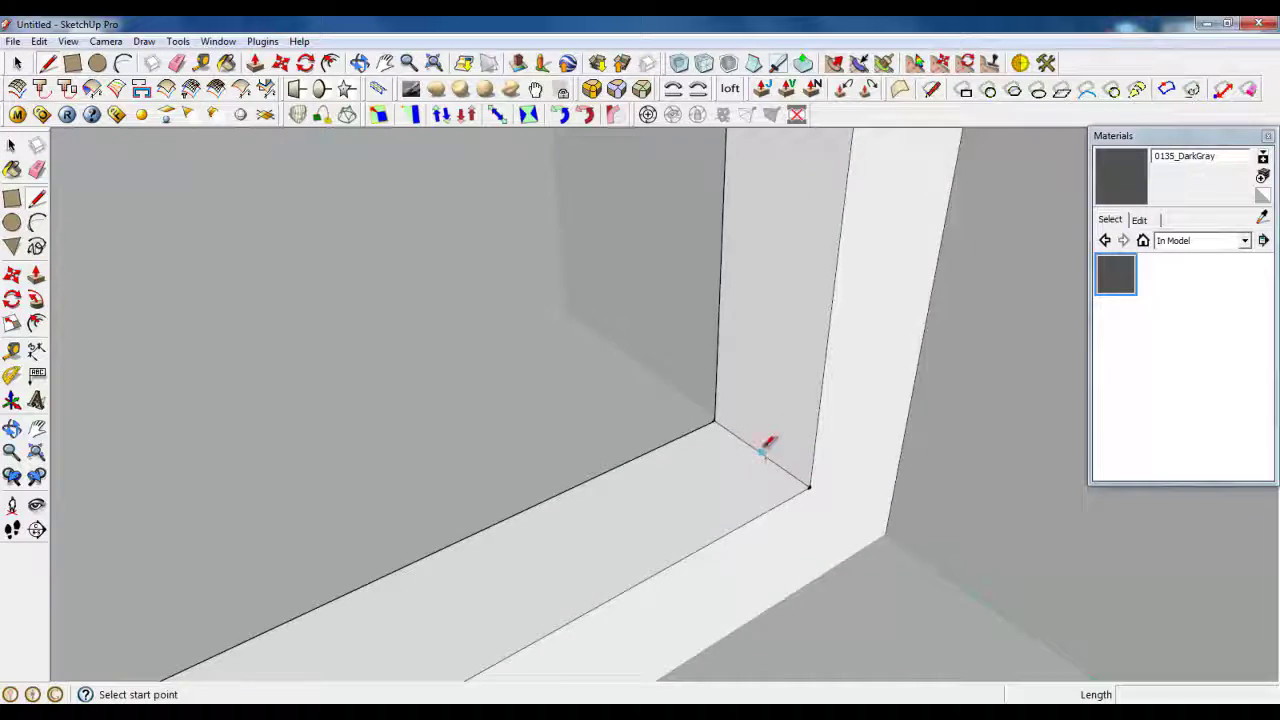
{"action": "left_click", "coordinate": [763, 451]}
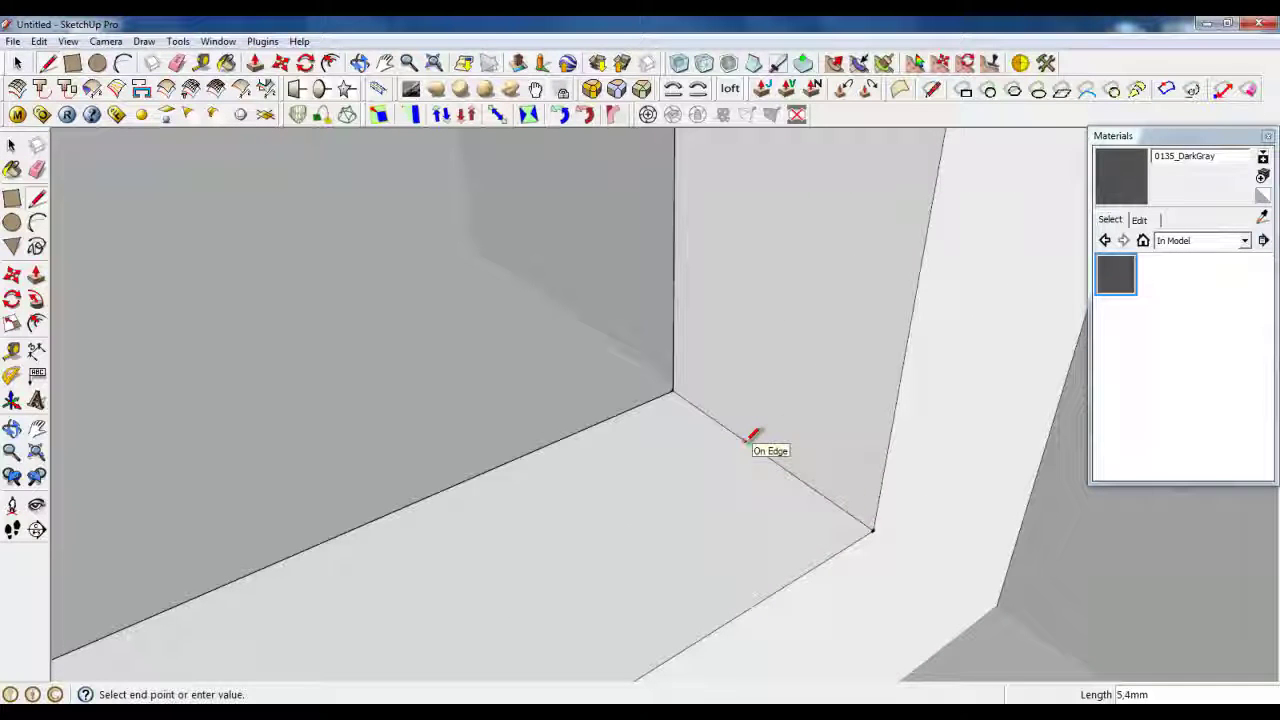
{"action": "key", "text": "Return"}
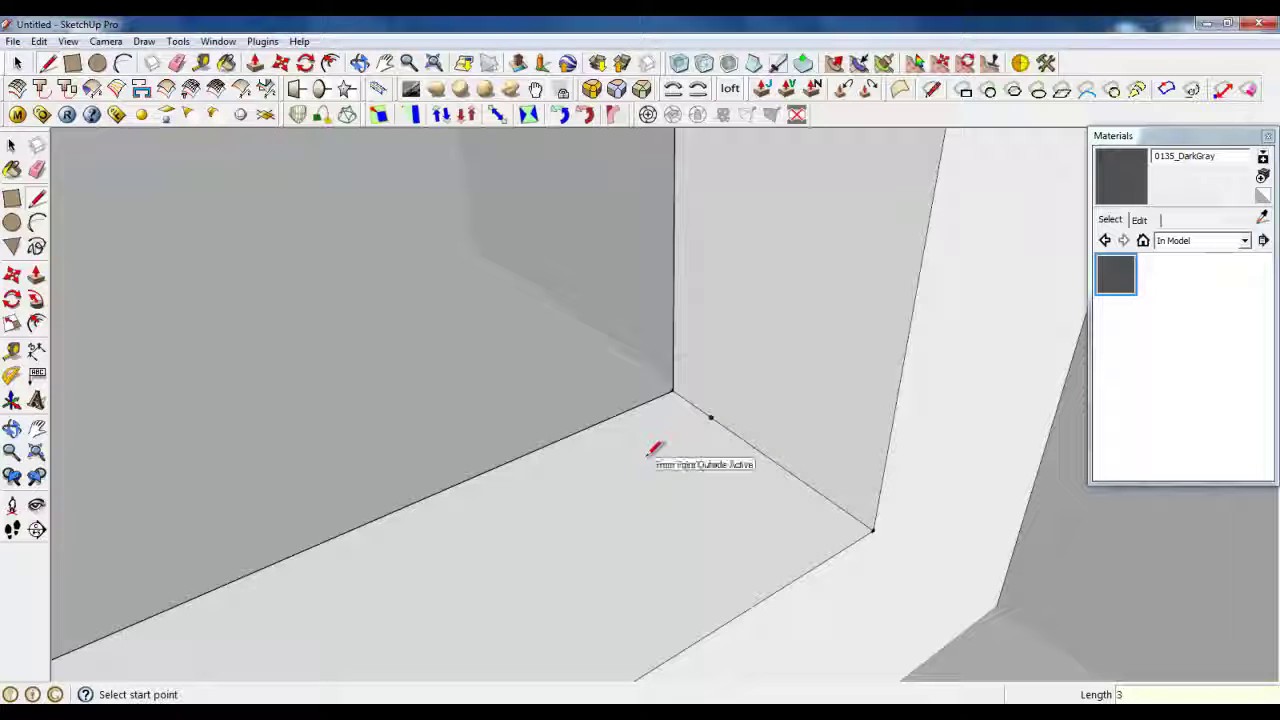
{"action": "left_click", "coordinate": [757, 445]}
{"action": "middle_click_drag", "start_coordinate": [757, 445], "coordinate": [863, 508]}
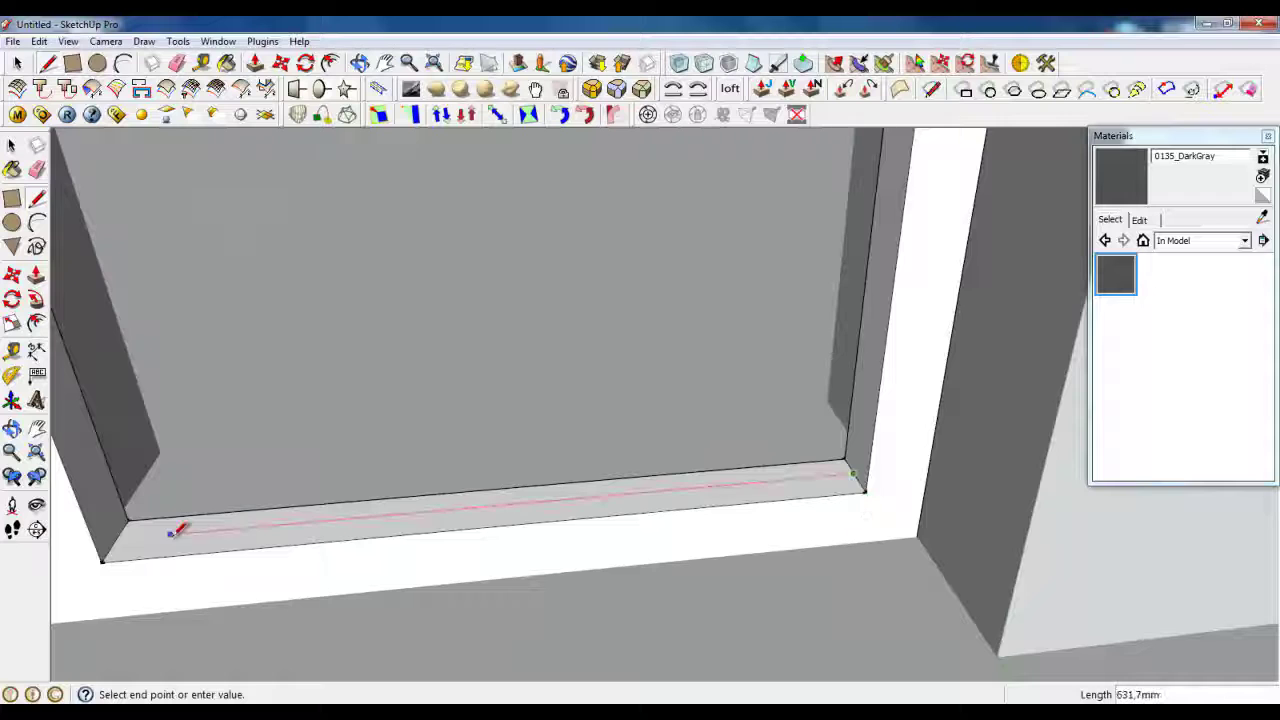
{"action": "middle_click_drag", "start_coordinate": [138, 534], "coordinate": [894, 449]}
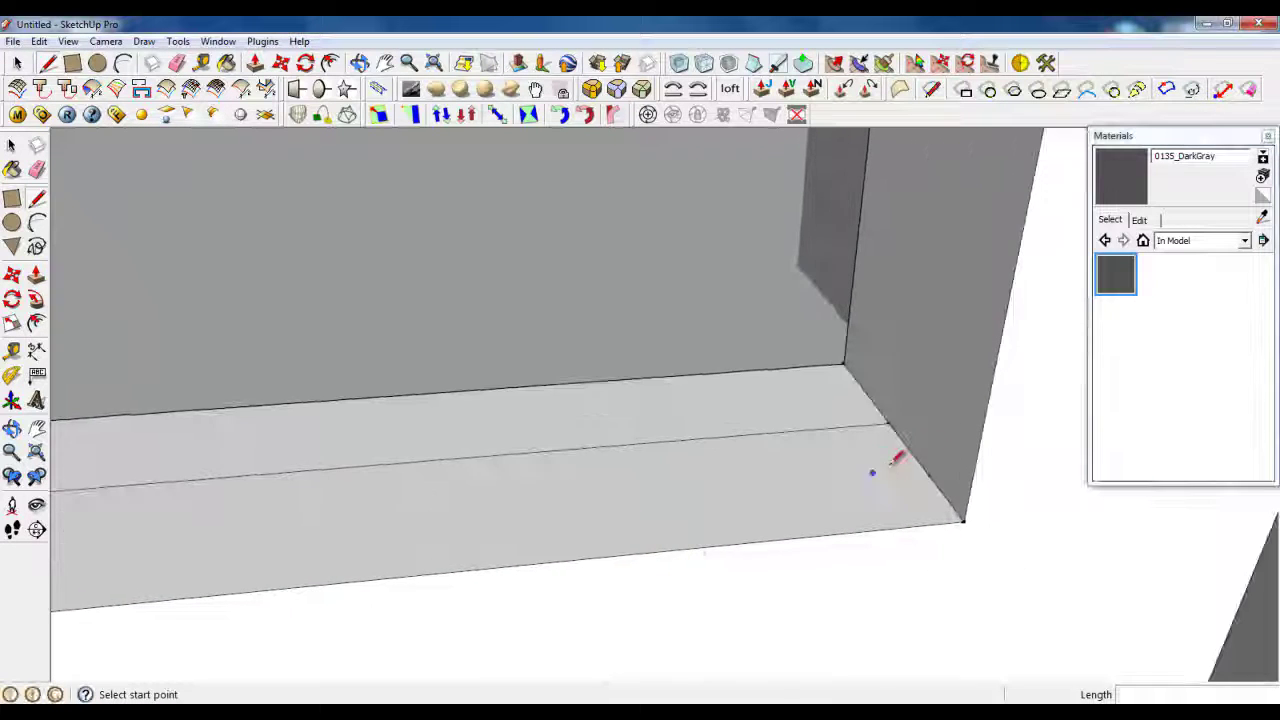
{"action": "left_click", "coordinate": [895, 430]}
{"action": "middle_click_drag", "start_coordinate": [1025, 470], "coordinate": [274, 531]}
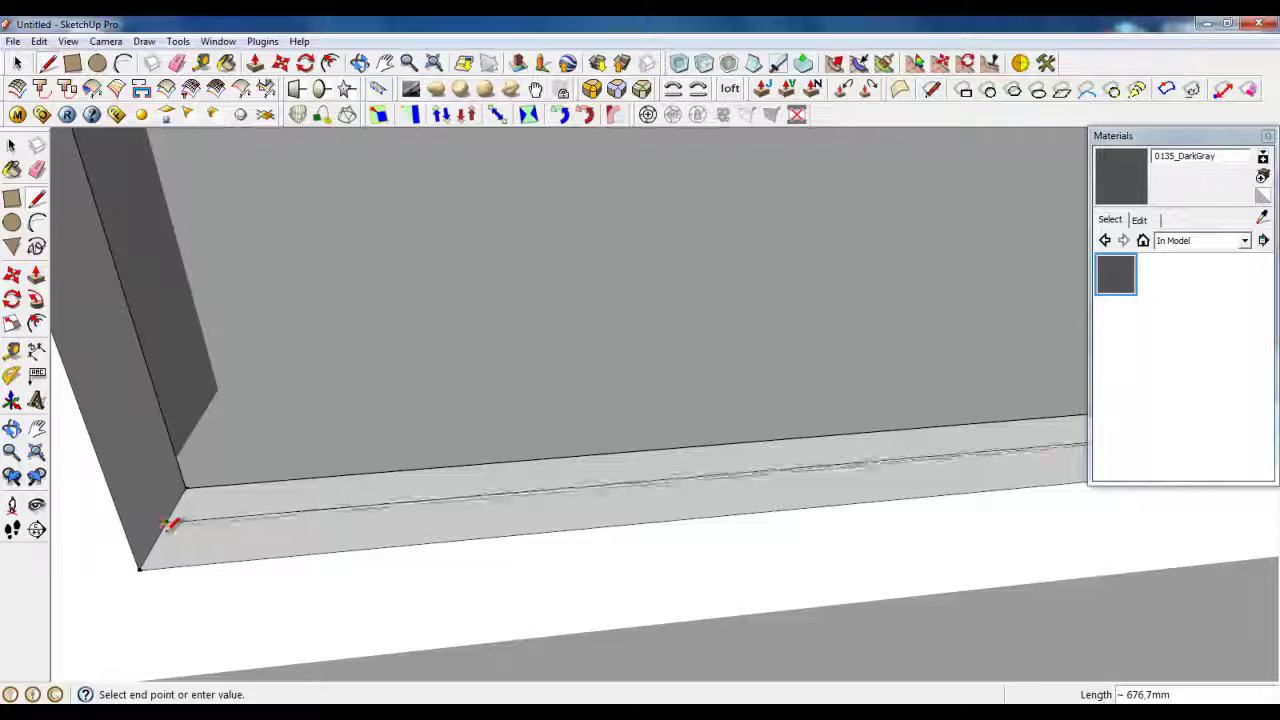
{"action": "left_click", "coordinate": [168, 522]}
Make a group from the thin strip between the two lines on the door frame's bottom rail, including its edges
{"action": "left_click", "coordinate": [17, 64]}
{"action": "scroll", "coordinate": [139, 457], "scroll_direction": "up", "scroll_amount": 8}
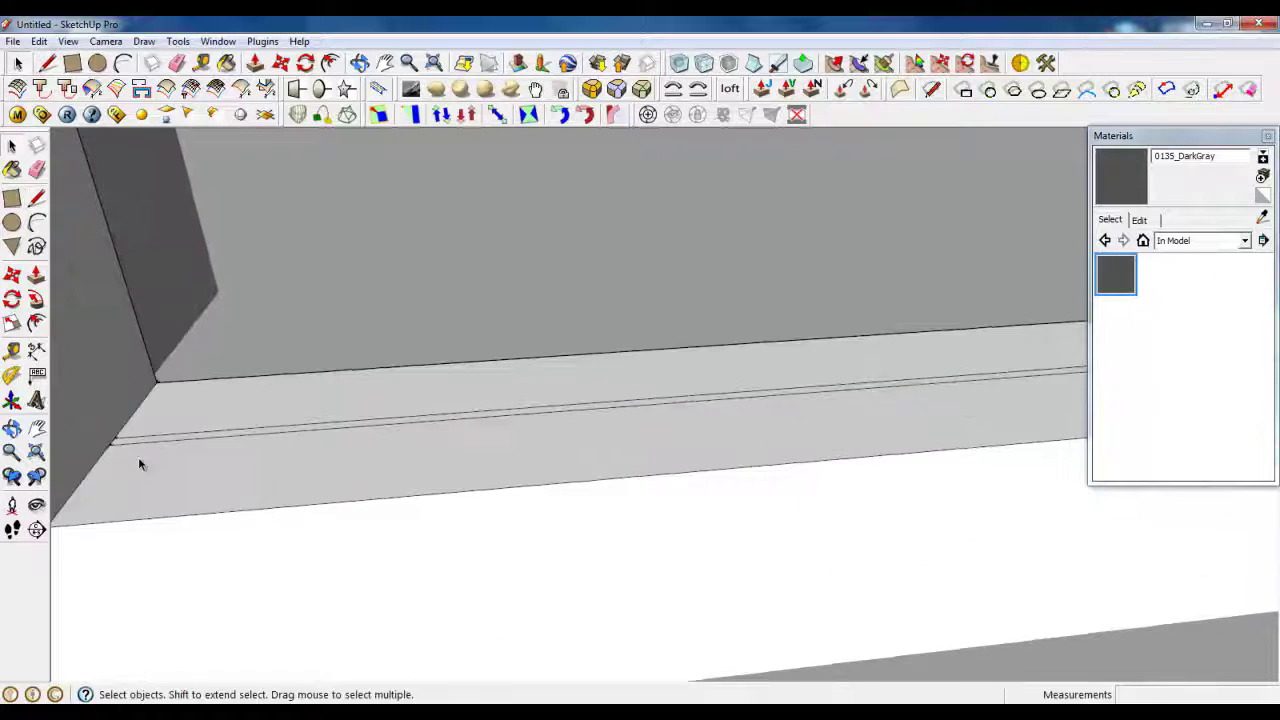
{"action": "left_click", "coordinate": [140, 455]}
{"action": "right_click", "coordinate": [143, 452]}
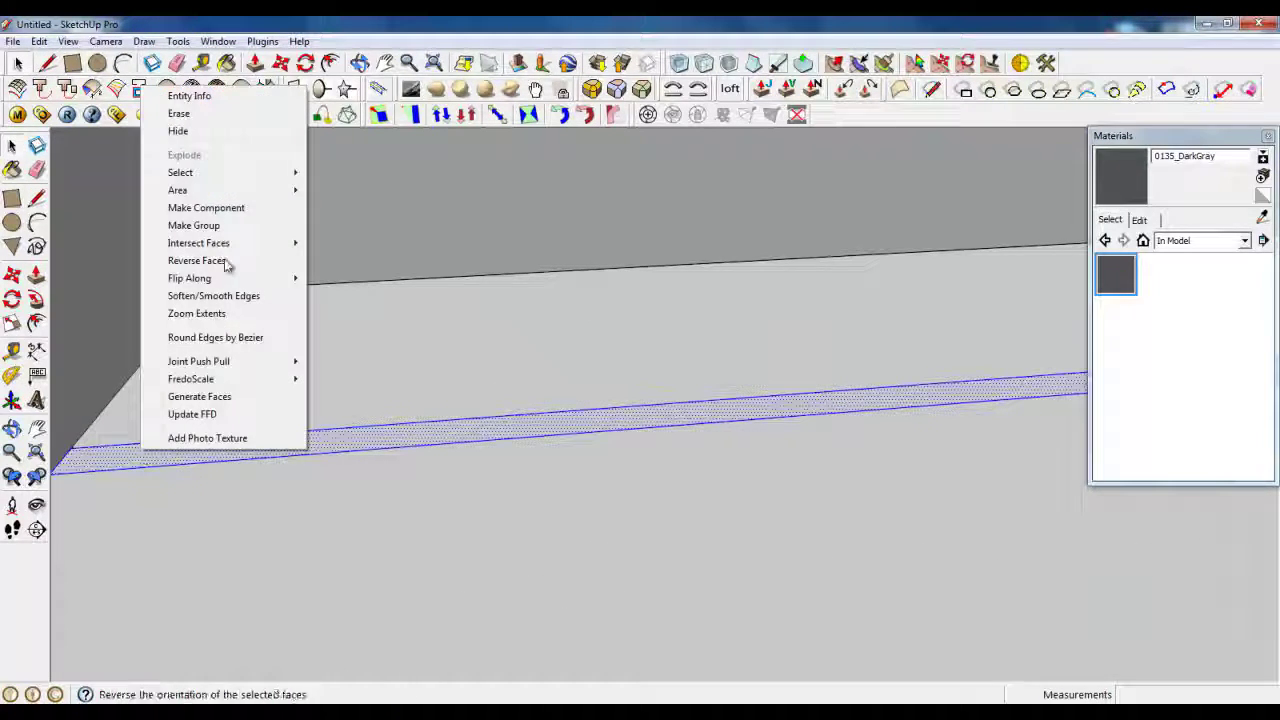
{"action": "left_click", "coordinate": [215, 224]}
Open the thin strip group and Push/Pull its face up 2180 mm to the frame's head, forming a thin infill panel
{"action": "double_click", "coordinate": [242, 447]}
{"action": "left_click", "coordinate": [256, 65]}
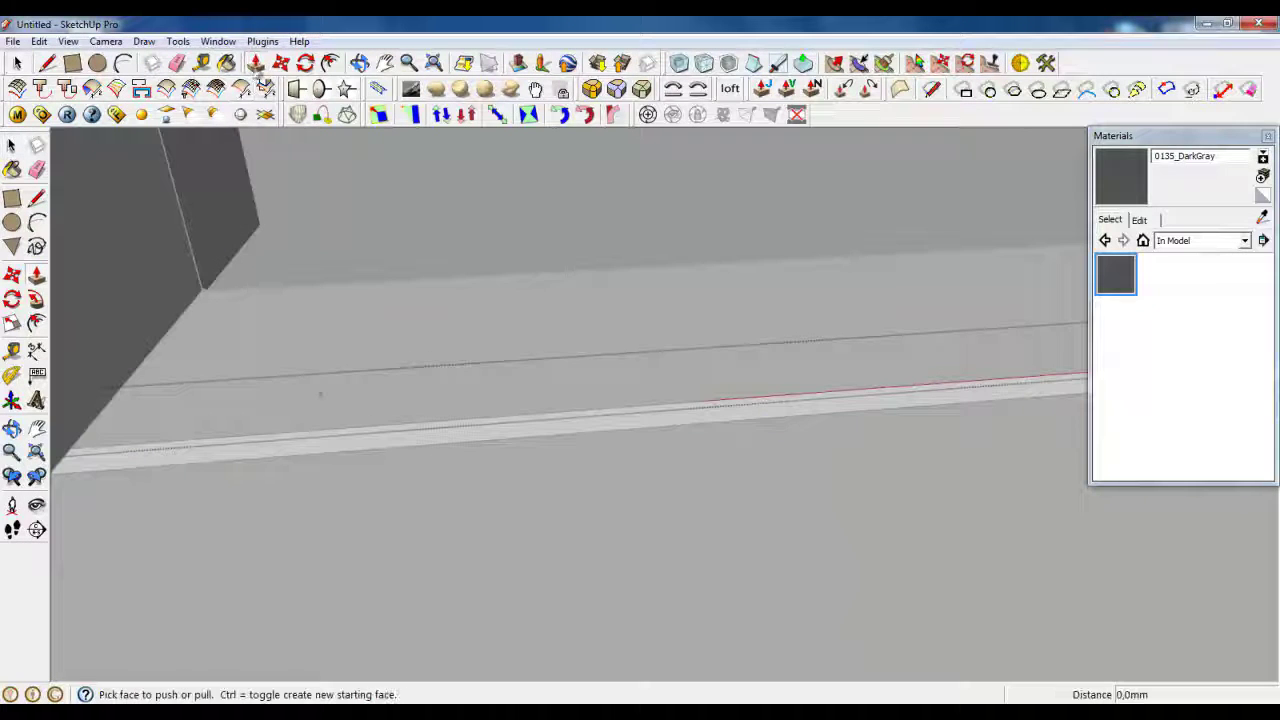
{"action": "left_click", "coordinate": [320, 447]}
{"action": "scroll", "coordinate": [383, 647], "scroll_direction": "down", "scroll_amount": 2}
{"action": "scroll", "coordinate": [383, 647], "scroll_direction": "down", "scroll_amount": 6}
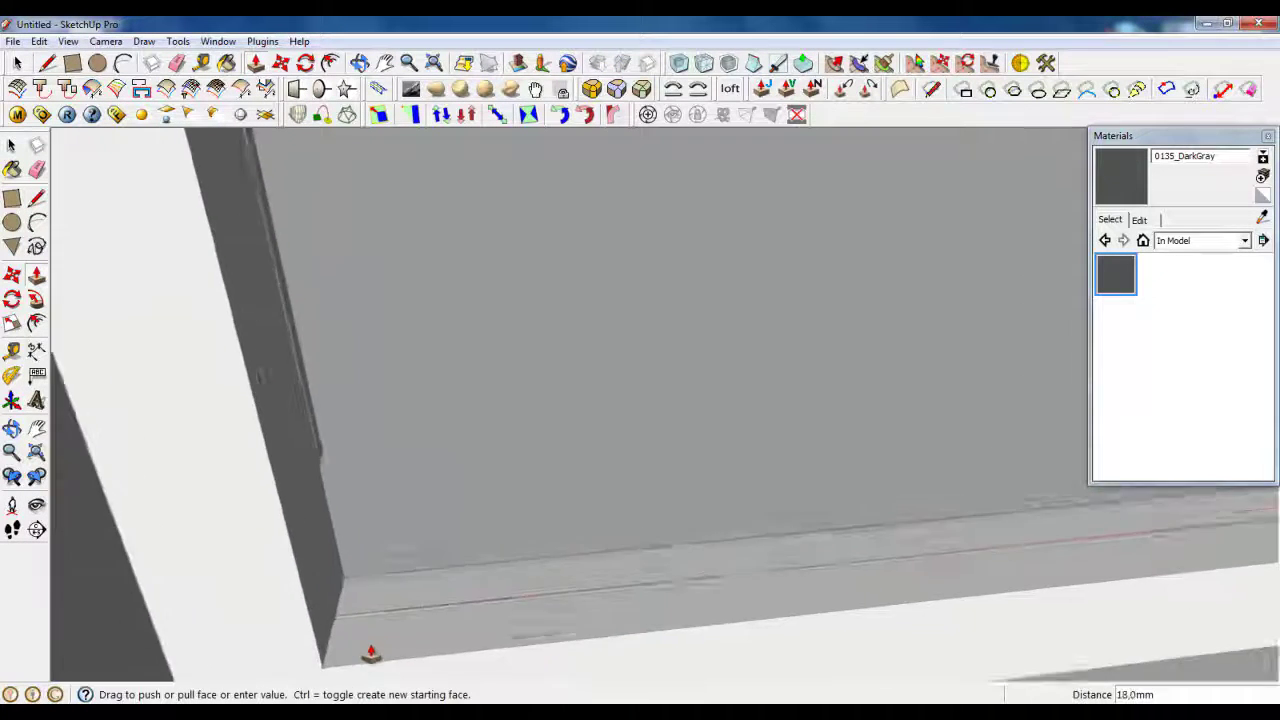
{"action": "scroll", "coordinate": [390, 657], "scroll_direction": "down", "scroll_amount": 5}
{"action": "scroll", "coordinate": [290, 300], "scroll_direction": "up", "scroll_amount": 6}
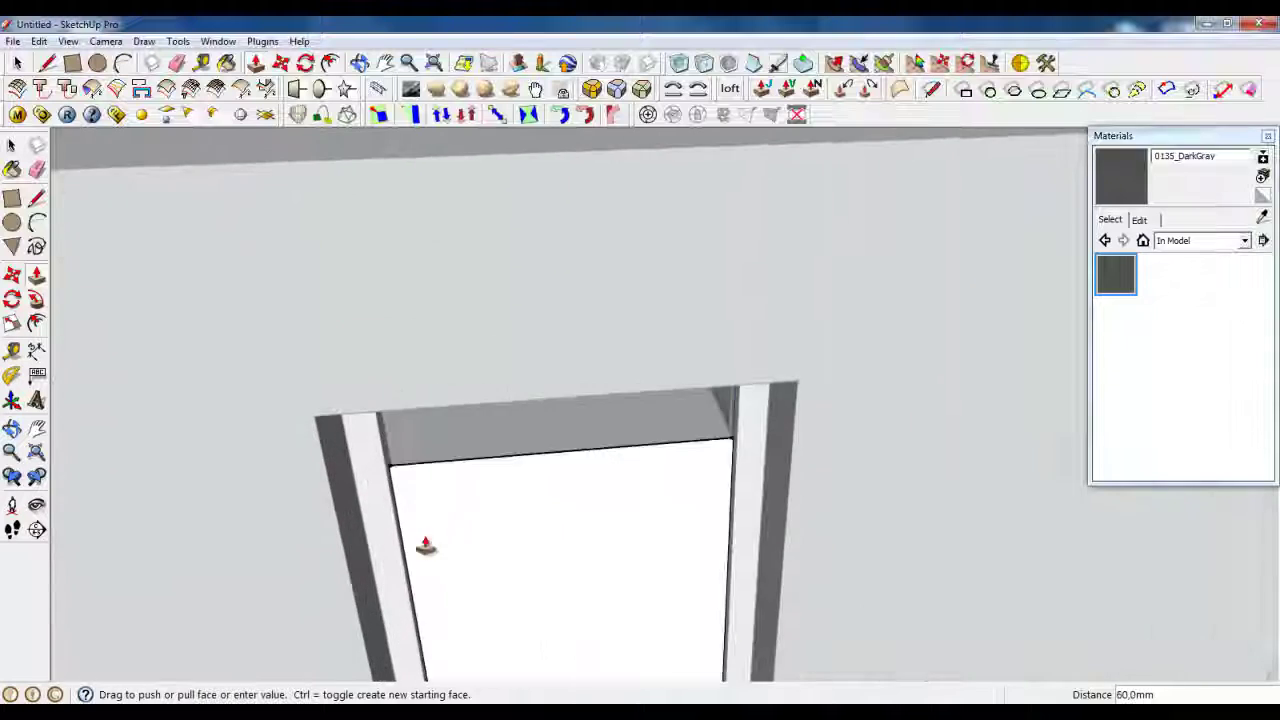
{"action": "middle_click_drag", "start_coordinate": [426, 546], "coordinate": [369, 351]}
{"action": "middle_click_drag", "start_coordinate": [526, 360], "coordinate": [526, 600]}
{"action": "scroll", "coordinate": [735, 630], "scroll_direction": "down", "scroll_amount": 7}
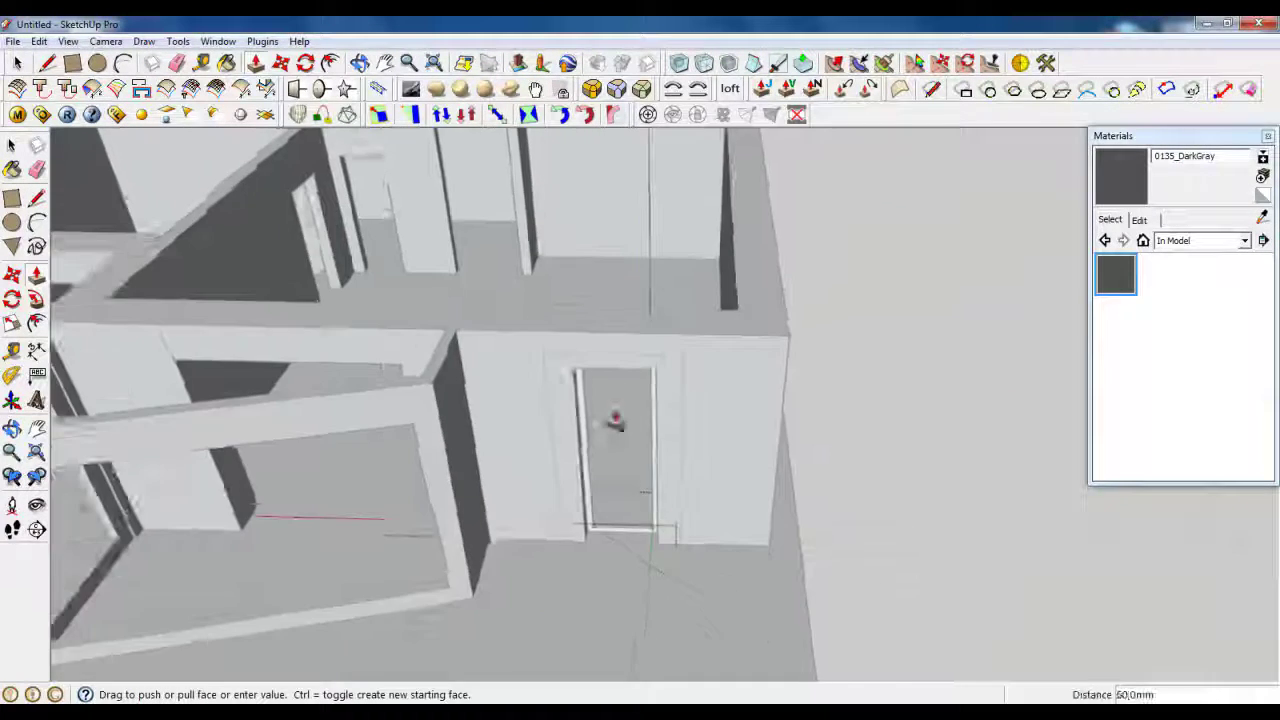
{"action": "scroll", "coordinate": [589, 397], "scroll_direction": "up", "scroll_amount": 8}
{"action": "middle_click_drag", "start_coordinate": [510, 573], "coordinate": [478, 215]}
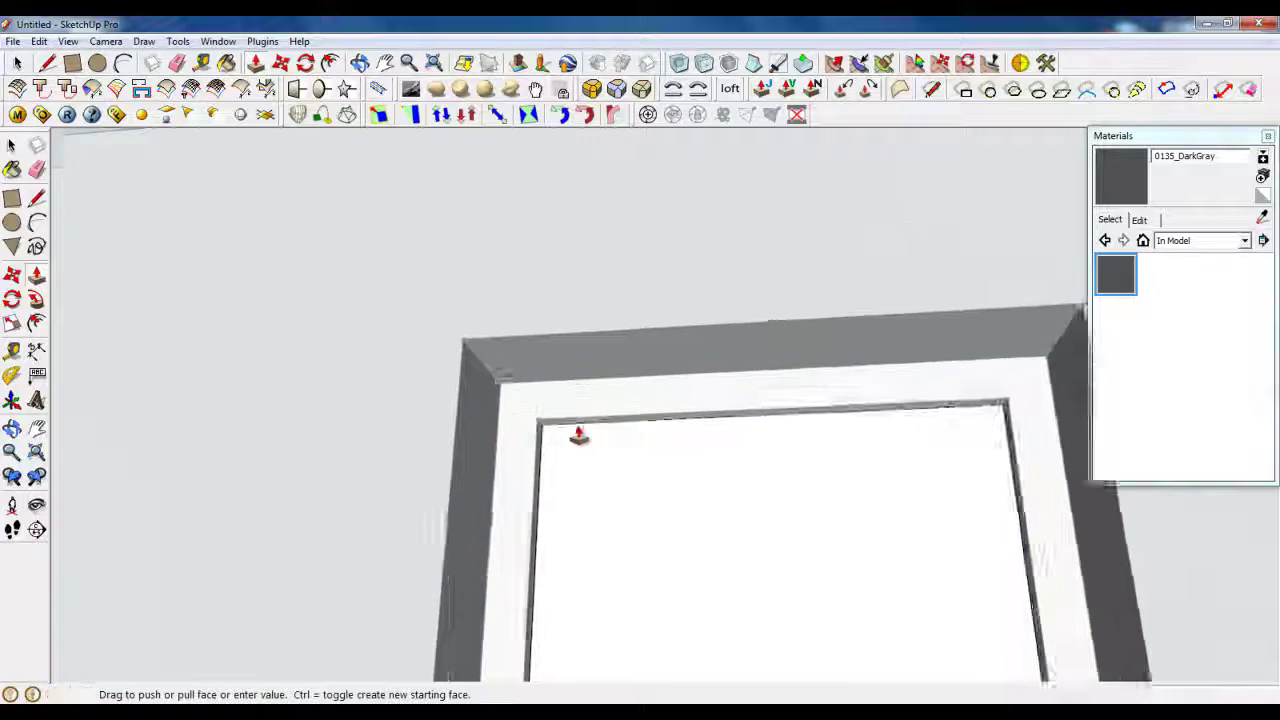
{"action": "scroll", "coordinate": [555, 427], "scroll_direction": "up", "scroll_amount": 7}
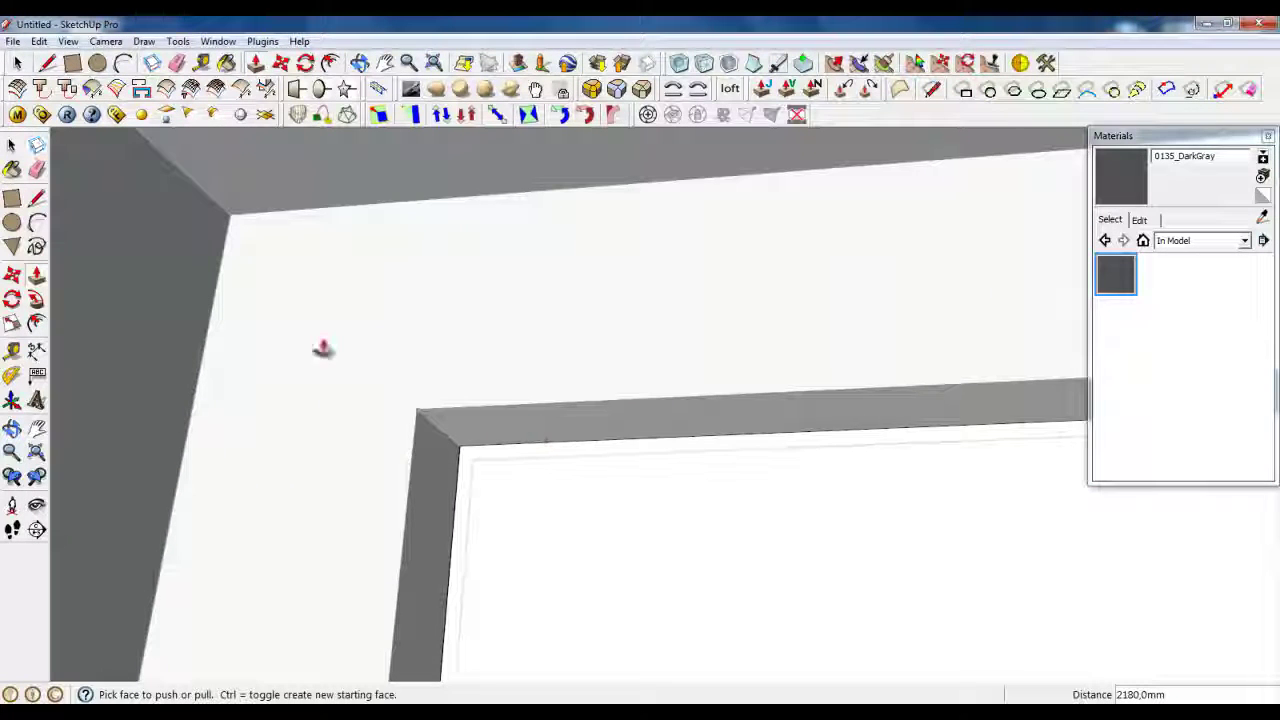
Draw a small triangular corner profile, its long side about 3.7 mm, at the upper corner of the infill panel's face
{"action": "key", "text": "space"}
{"action": "scroll", "coordinate": [277, 274], "scroll_direction": "down", "scroll_amount": 2}
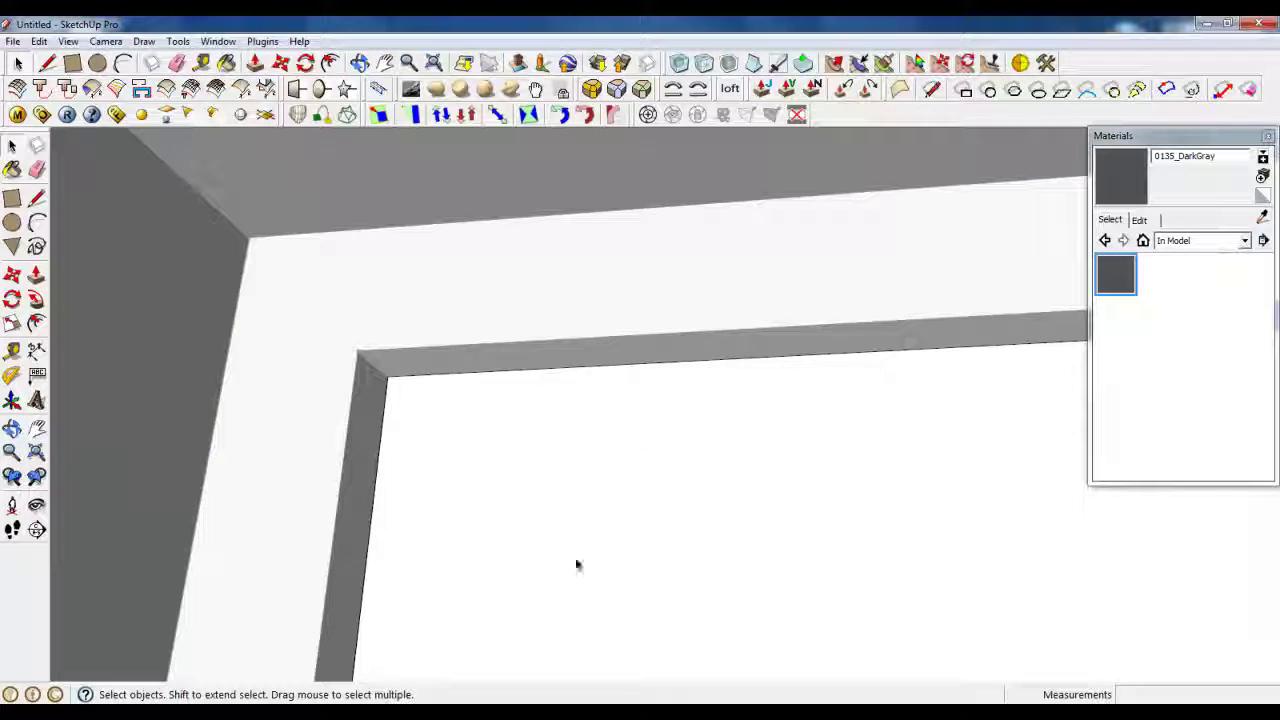
{"action": "left_click", "coordinate": [537, 446]}
{"action": "middle_click_drag", "start_coordinate": [390, 307], "coordinate": [417, 329]}
{"action": "scroll", "coordinate": [363, 340], "scroll_direction": "up", "scroll_amount": 3}
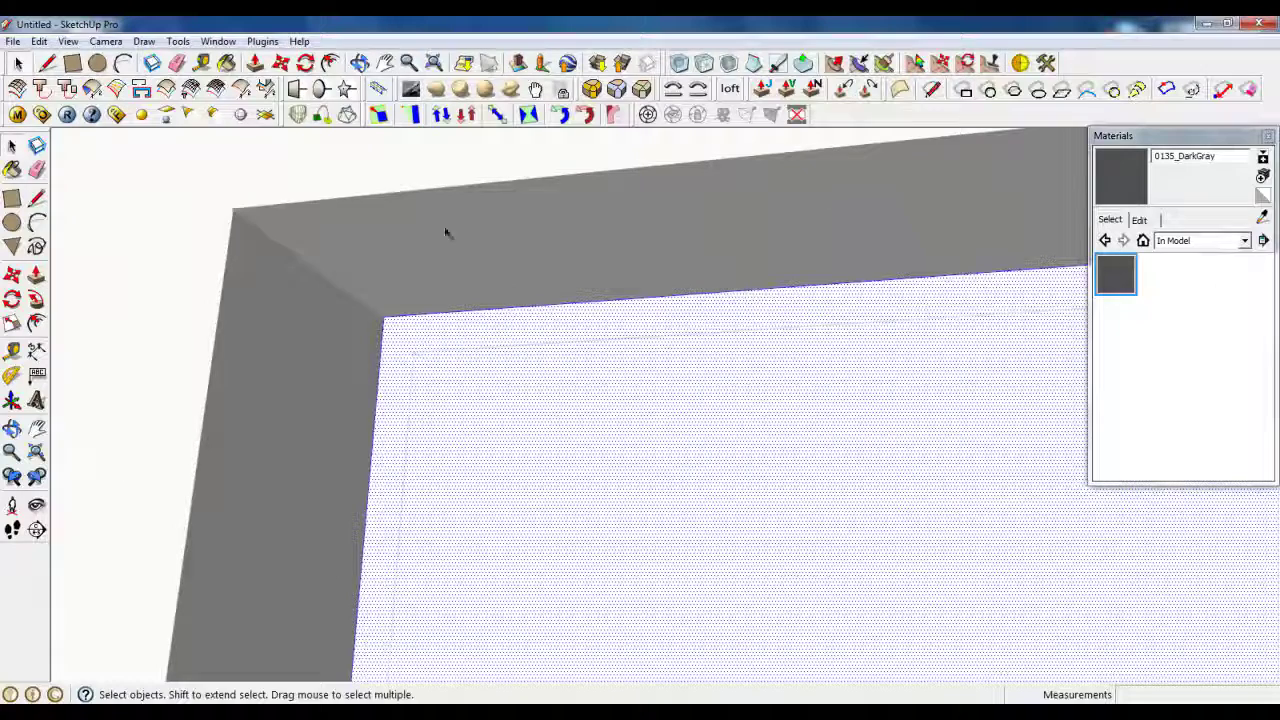
{"action": "left_click", "coordinate": [46, 62]}
{"action": "scroll", "coordinate": [414, 349], "scroll_direction": "up", "scroll_amount": 2}
{"action": "mouse_move", "coordinate": [414, 349]}
{"action": "middle_mouse_down"}
{"action": "mouse_move", "coordinate": [243, 322]}
{"action": "mouse_move", "coordinate": [366, 306]}
{"action": "mouse_move", "coordinate": [360, 340]}
{"action": "mouse_move", "coordinate": [286, 323]}
{"action": "mouse_move", "coordinate": [314, 357]}
{"action": "middle_mouse_up"}
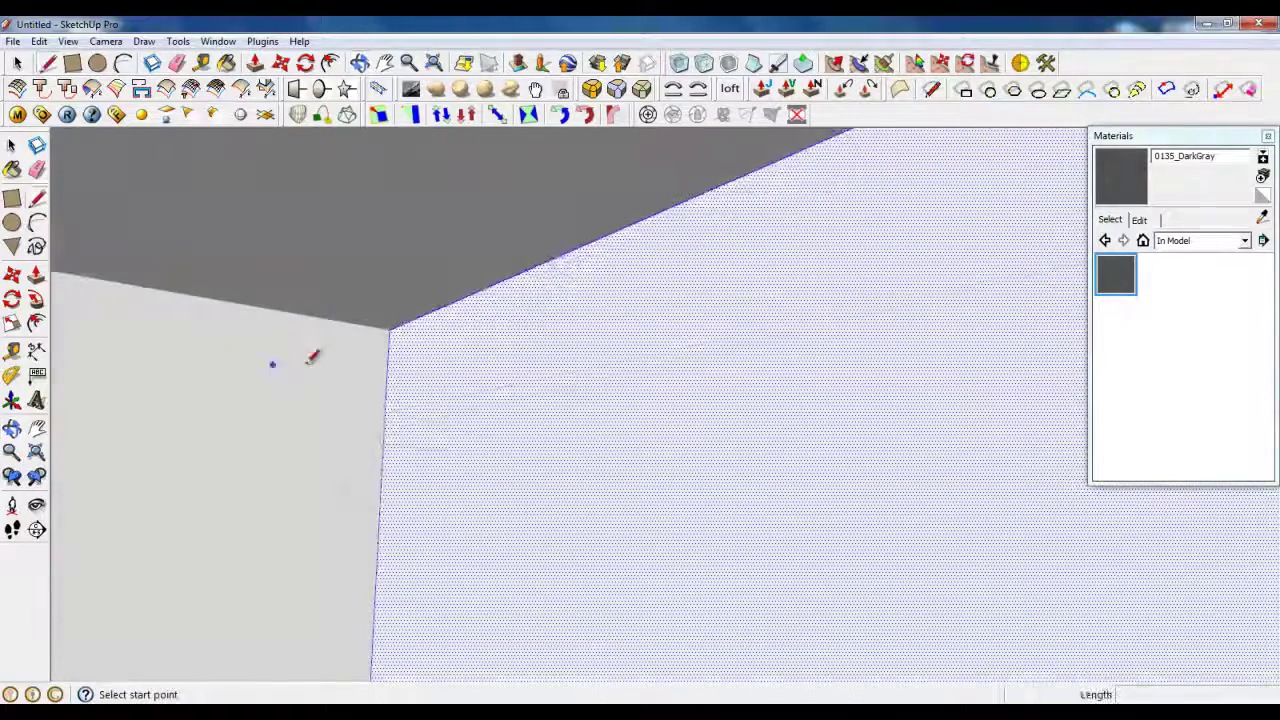
{"action": "left_click", "coordinate": [389, 329]}
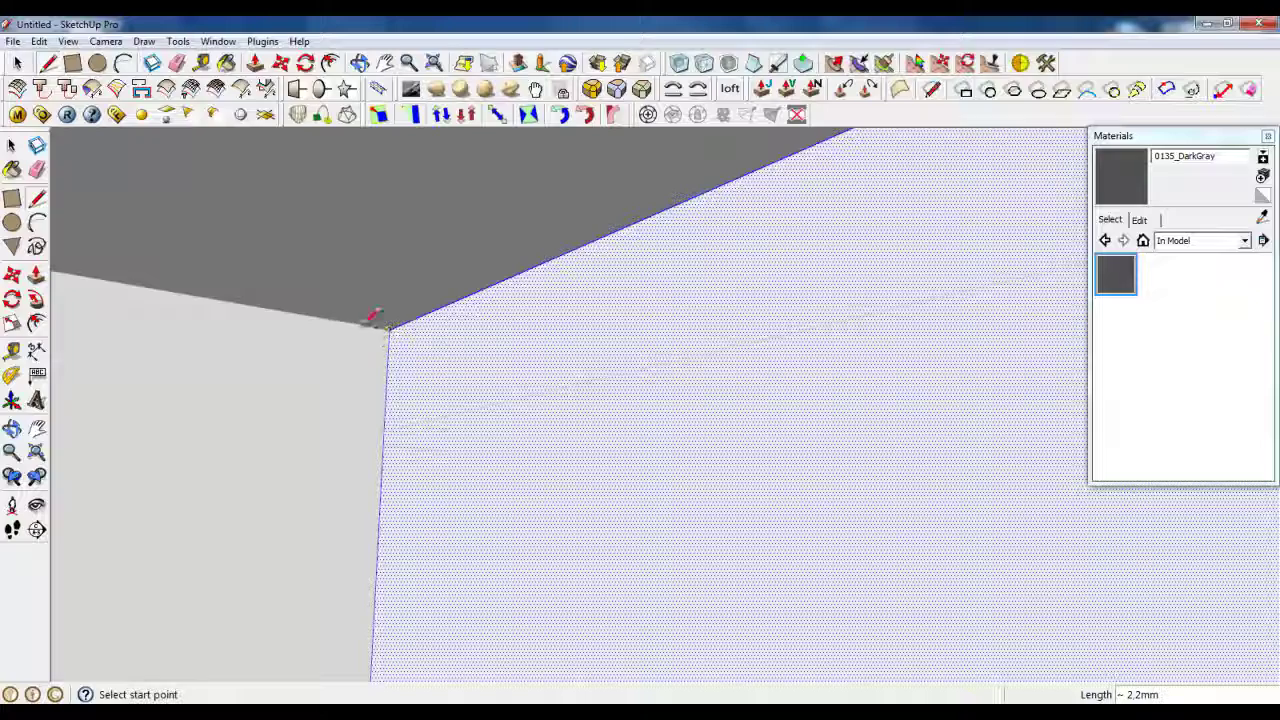
{"action": "left_click", "coordinate": [372, 318]}
{"action": "left_click", "coordinate": [388, 367]}
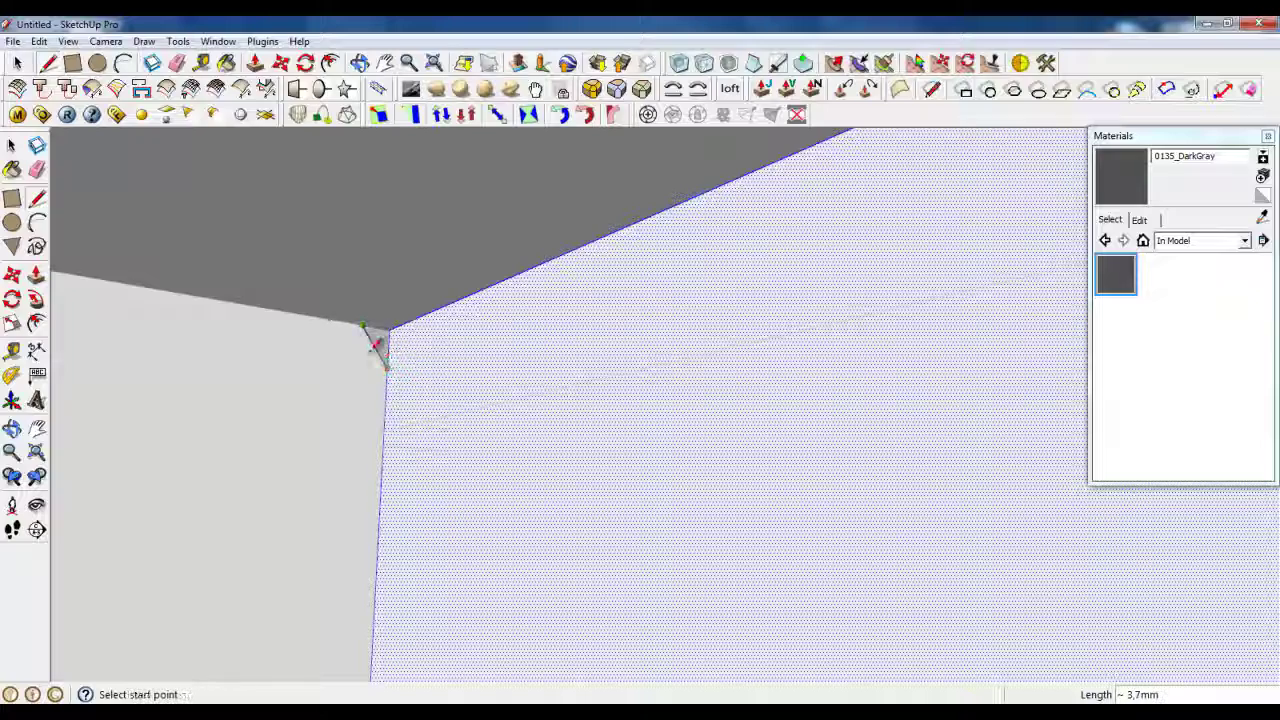
{"action": "key", "text": "space"}
{"action": "middle_click_drag", "start_coordinate": [433, 325], "coordinate": [623, 648]}
{"action": "scroll", "coordinate": [487, 312], "scroll_direction": "down", "scroll_amount": 8}
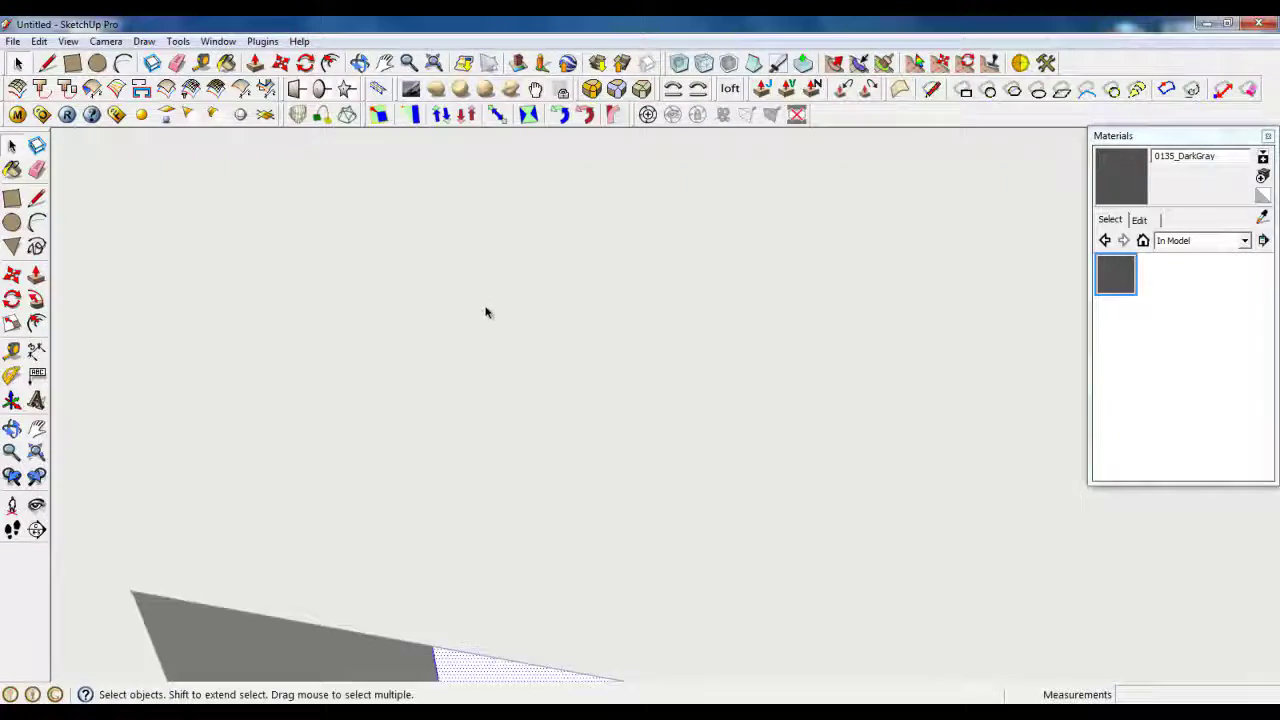
{"action": "scroll", "coordinate": [488, 332], "scroll_direction": "down", "scroll_amount": 6}
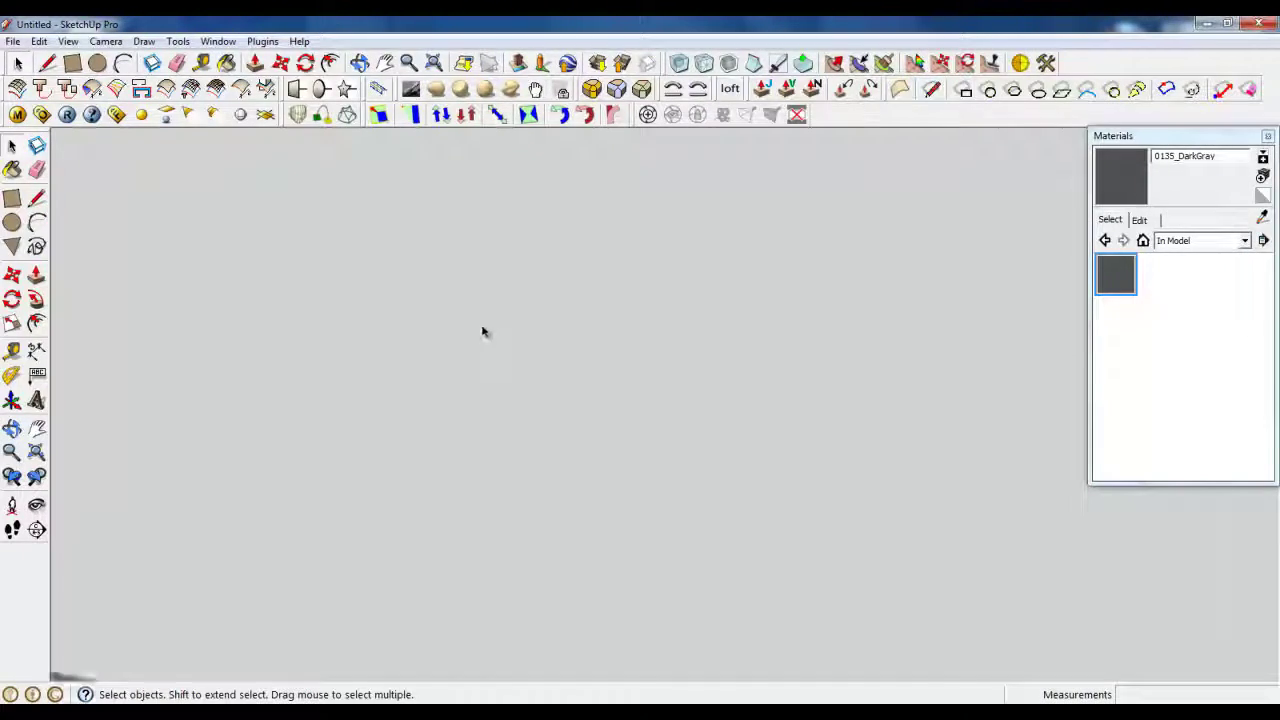
Draw a small triangular corner profile where the infill panel's upper corner meets the frame, its sloping side about 3 mm long
{"action": "middle_click_drag", "start_coordinate": [530, 525], "coordinate": [504, 450]}
{"action": "scroll", "coordinate": [471, 366], "scroll_direction": "down", "scroll_amount": 10}
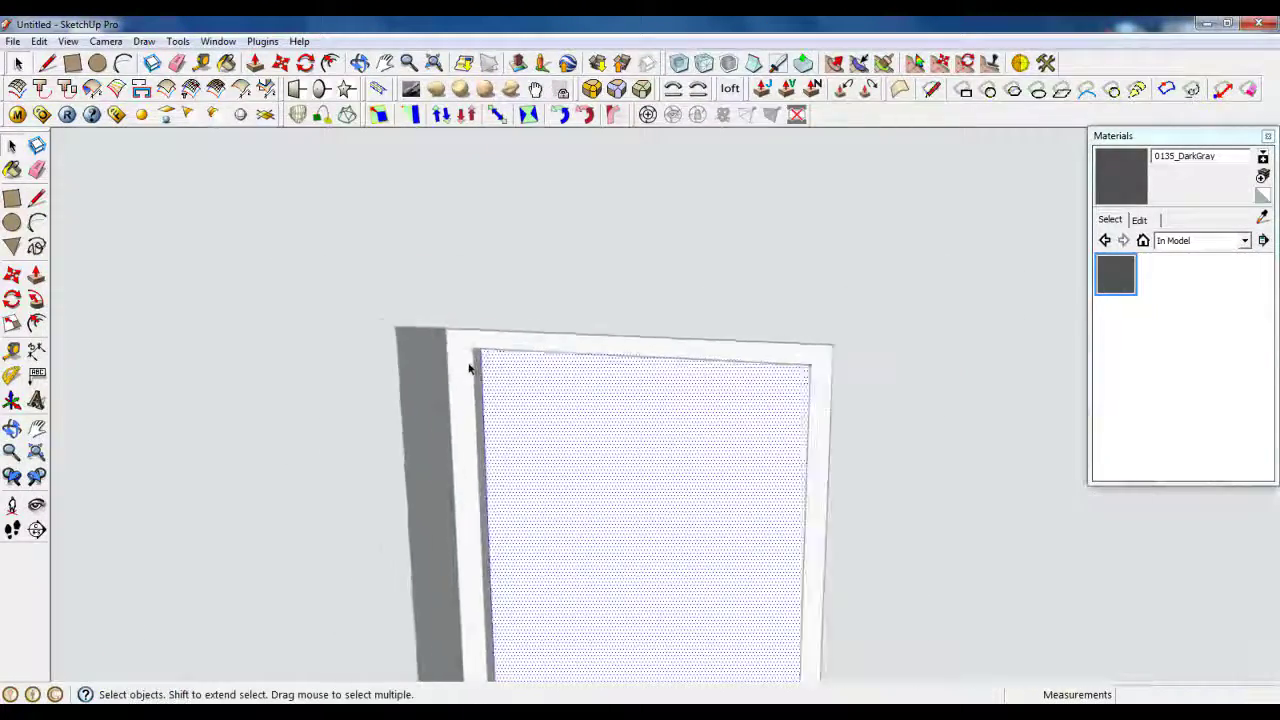
{"action": "scroll", "coordinate": [549, 357], "scroll_direction": "down", "scroll_amount": 3}
{"action": "middle_click_drag", "start_coordinate": [549, 357], "coordinate": [455, 373]}
{"action": "scroll", "coordinate": [455, 373], "scroll_direction": "up", "scroll_amount": 4}
{"action": "scroll", "coordinate": [455, 373], "scroll_direction": "up", "scroll_amount": 8}
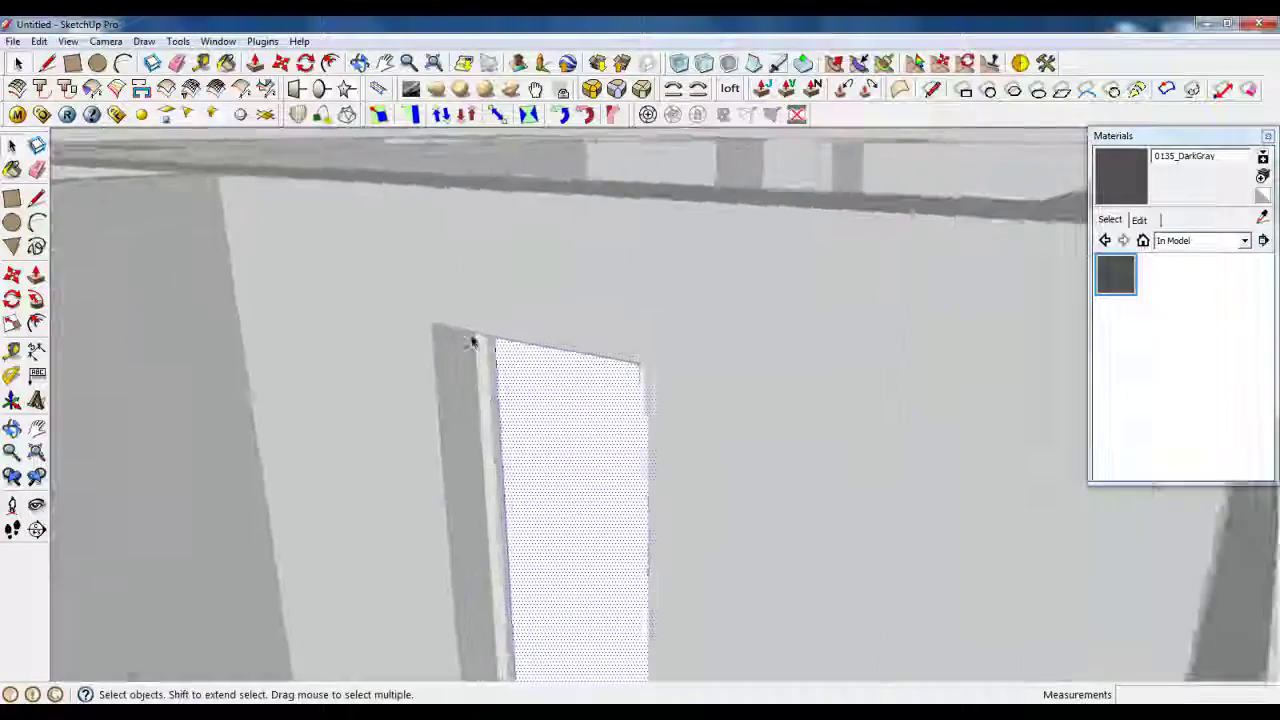
{"action": "scroll", "coordinate": [588, 351], "scroll_direction": "up", "scroll_amount": 3}
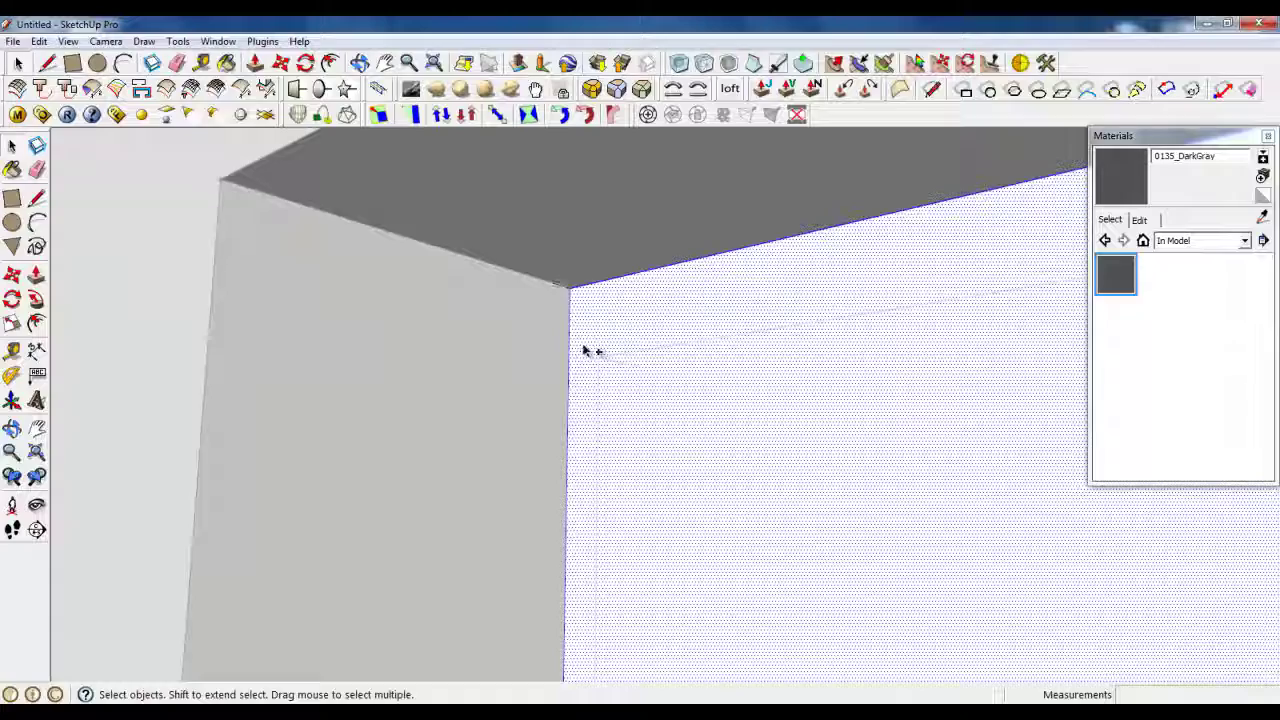
{"action": "middle_click_drag", "start_coordinate": [586, 349], "coordinate": [265, 387]}
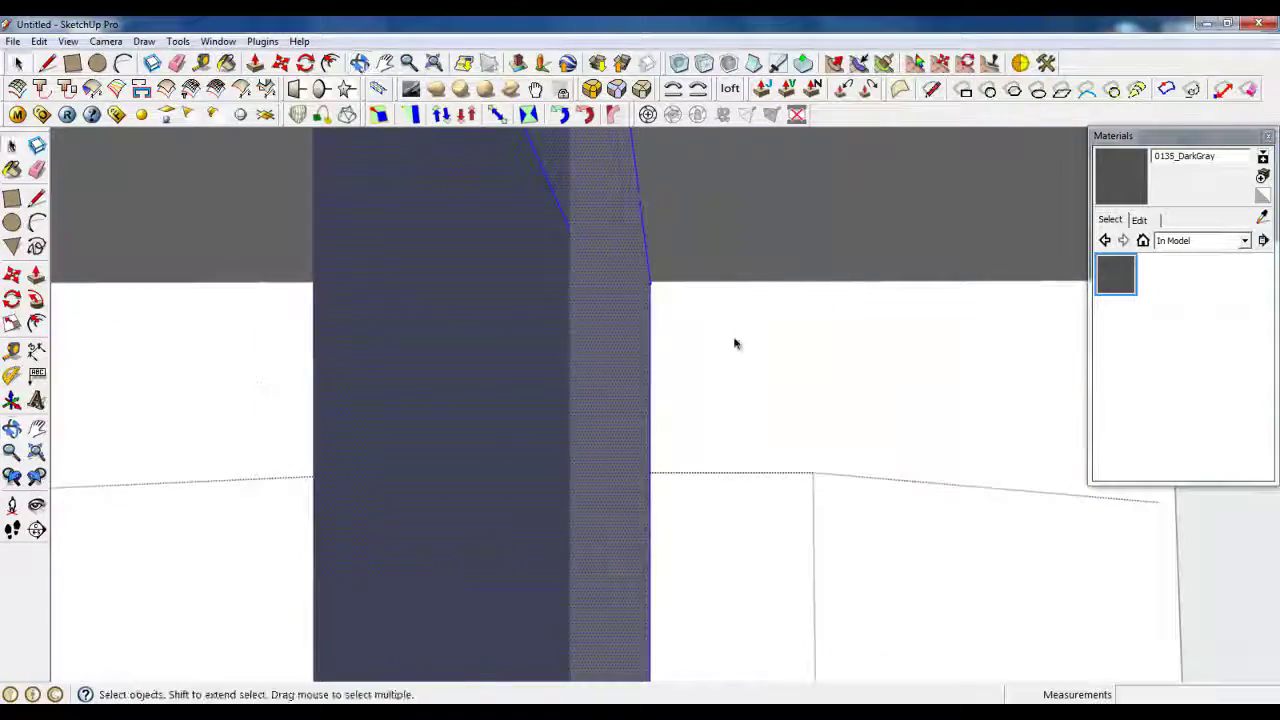
{"action": "middle_click_drag", "start_coordinate": [734, 343], "coordinate": [689, 343]}
{"action": "left_click", "coordinate": [47, 62]}
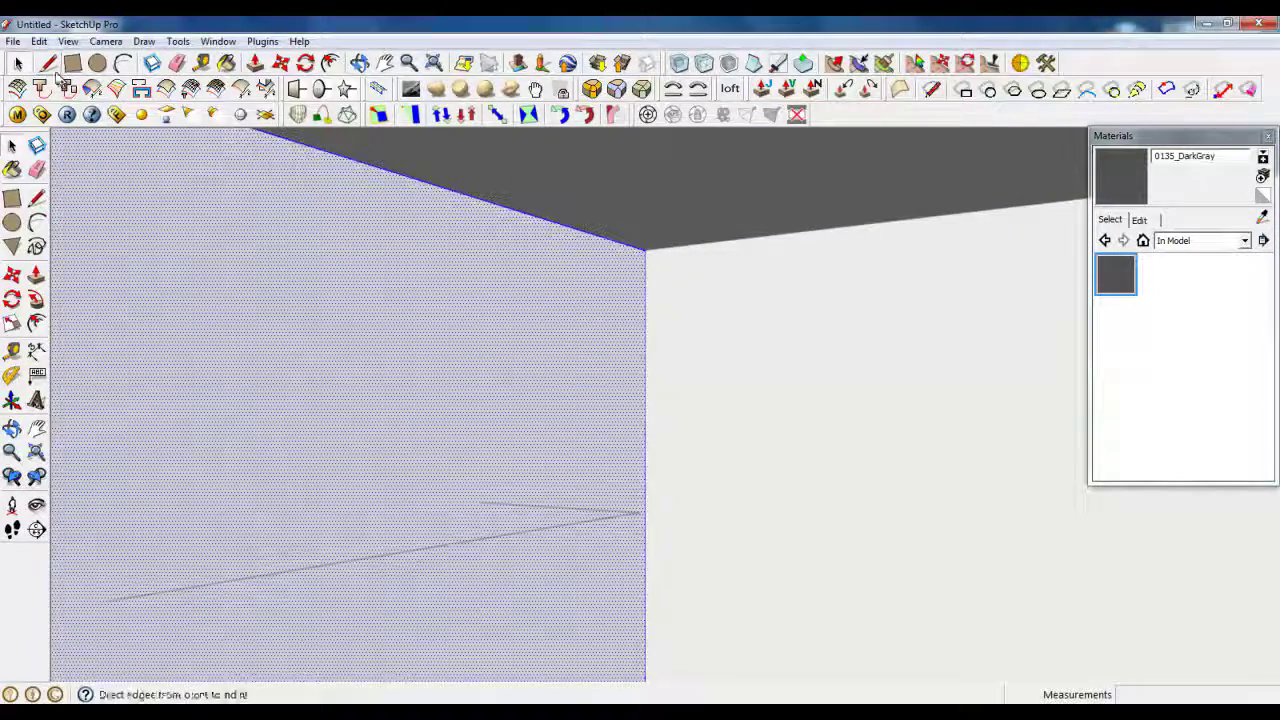
{"action": "left_click", "coordinate": [645, 249]}
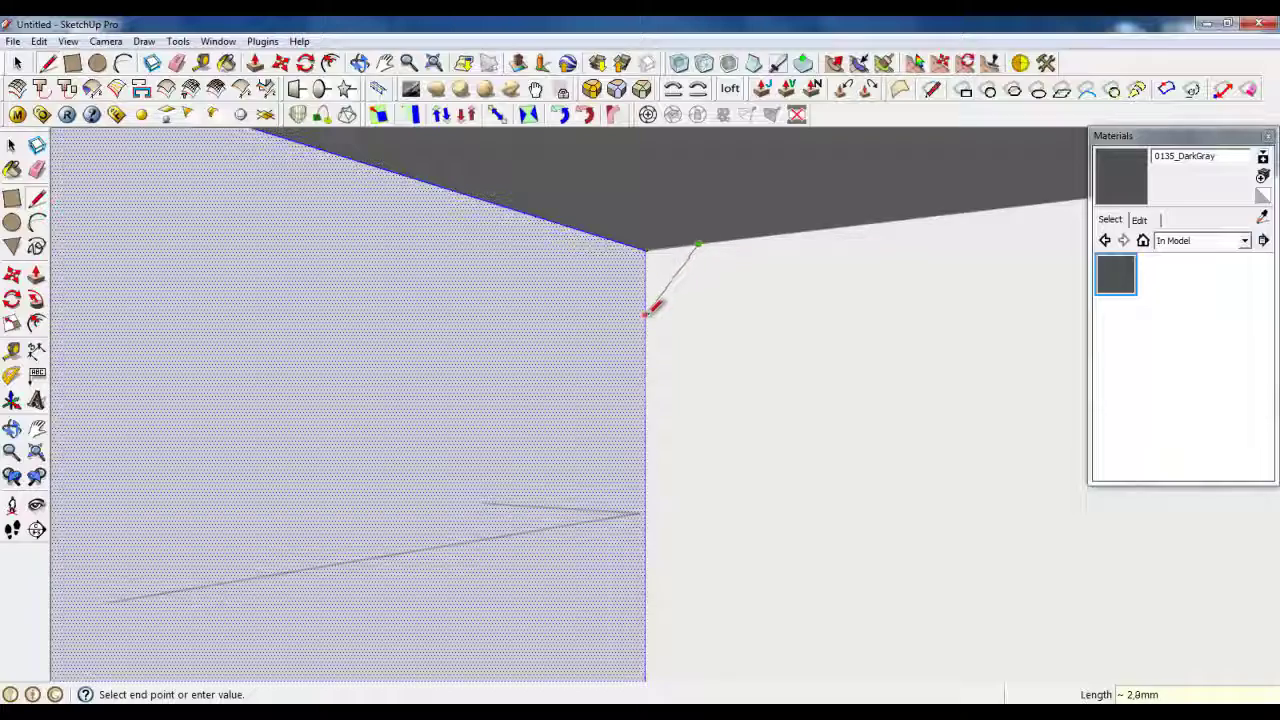
{"action": "left_click", "coordinate": [645, 306]}
Bevel the infill panel's edges by running Follow Me with the triangular profile around the panel's face
{"action": "middle_click_drag", "start_coordinate": [645, 306], "coordinate": [764, 283]}
{"action": "left_click", "coordinate": [16, 63]}
{"action": "scroll", "coordinate": [586, 329], "scroll_direction": "up", "scroll_amount": 3}
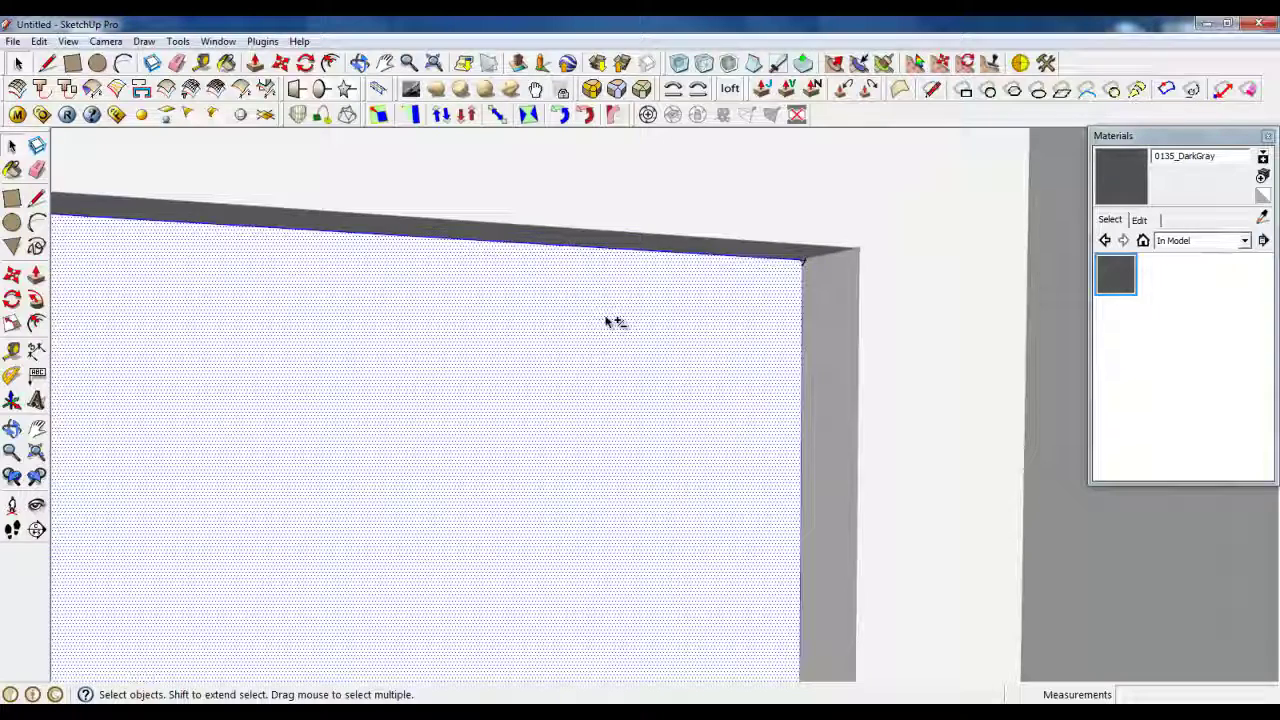
{"action": "scroll", "coordinate": [677, 303], "scroll_direction": "up", "scroll_amount": 2}
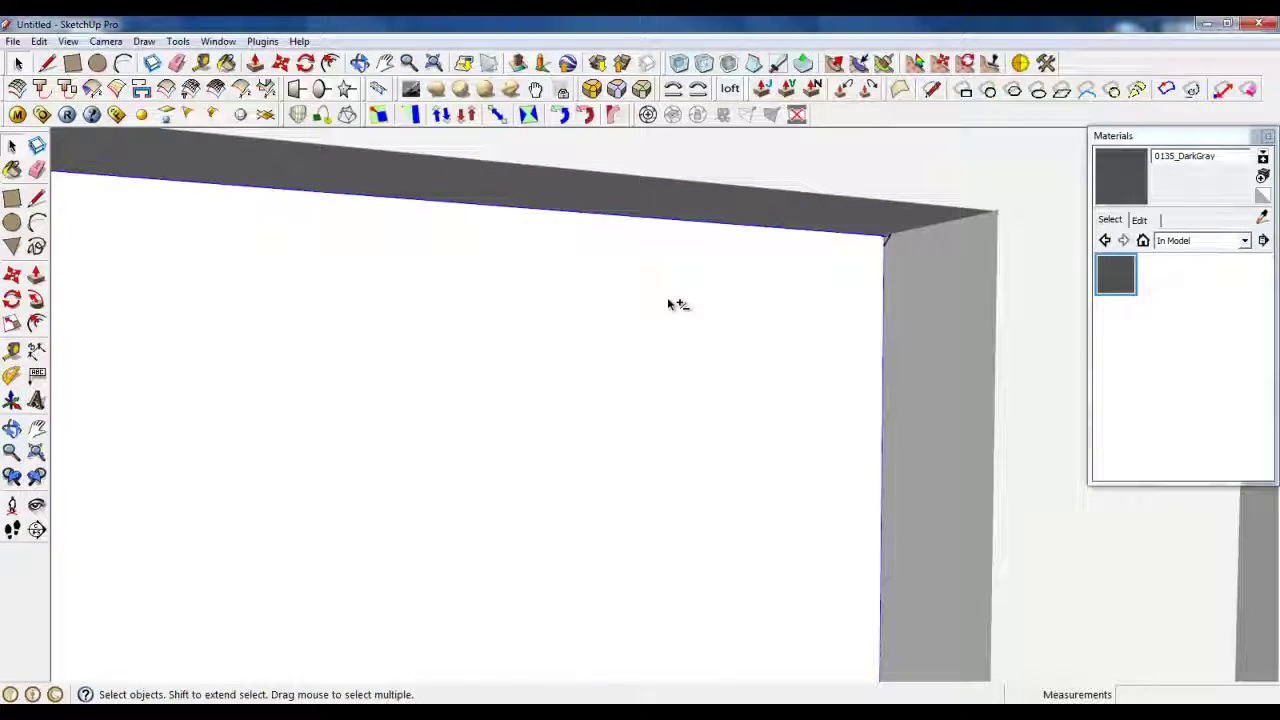
{"action": "middle_click_drag", "start_coordinate": [690, 310], "coordinate": [814, 246]}
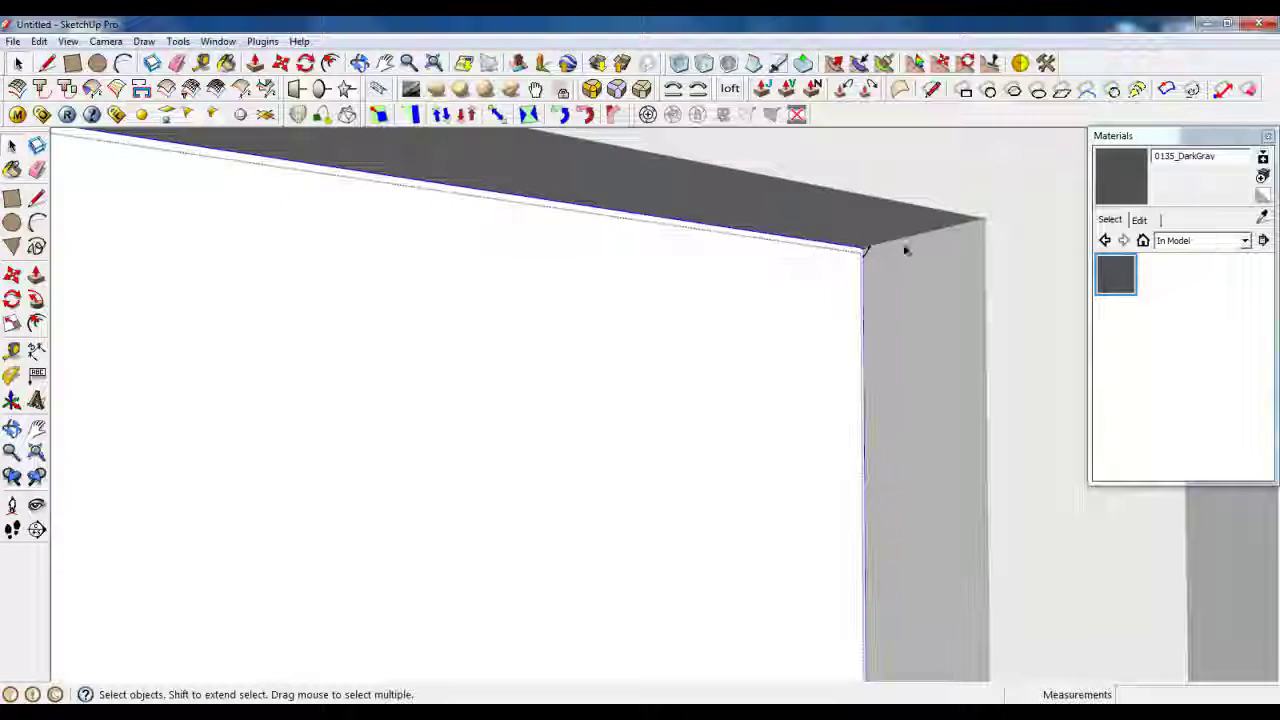
{"action": "scroll", "coordinate": [878, 248], "scroll_direction": "up", "scroll_amount": 4}
{"action": "scroll", "coordinate": [831, 281], "scroll_direction": "up", "scroll_amount": 3}
{"action": "middle_click_drag", "start_coordinate": [829, 281], "coordinate": [886, 265]}
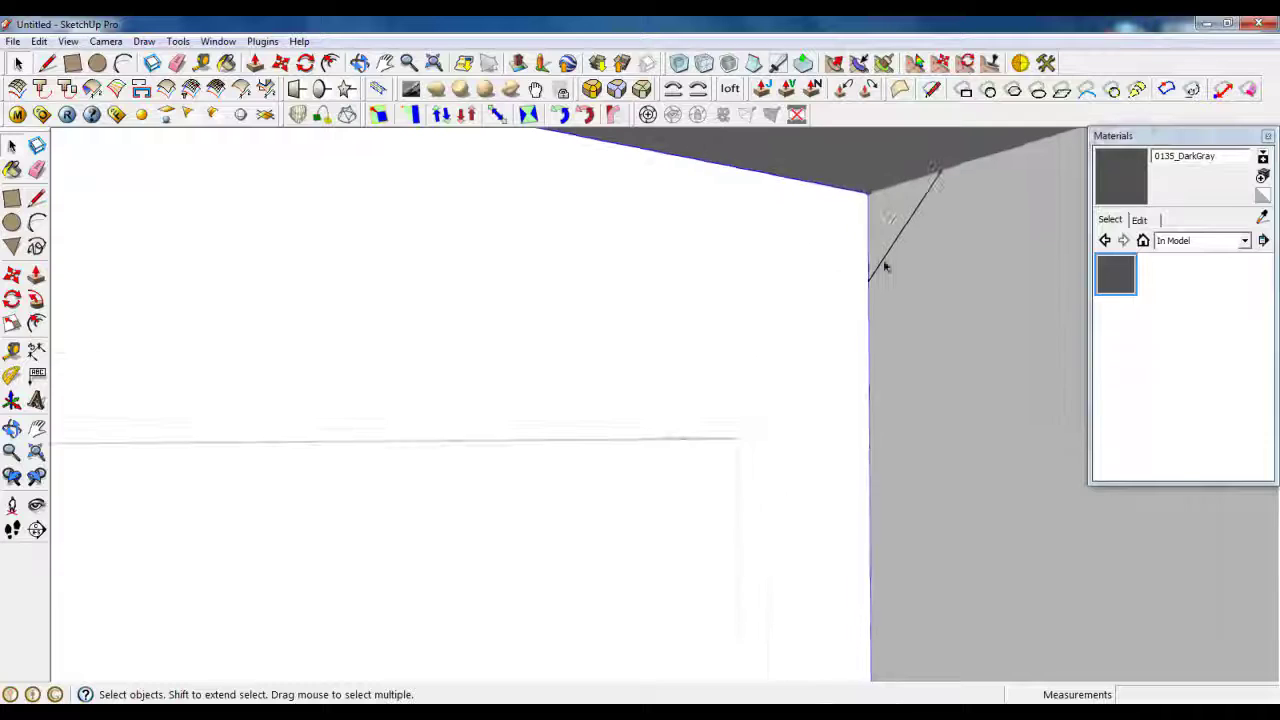
{"action": "left_click", "coordinate": [37, 306]}
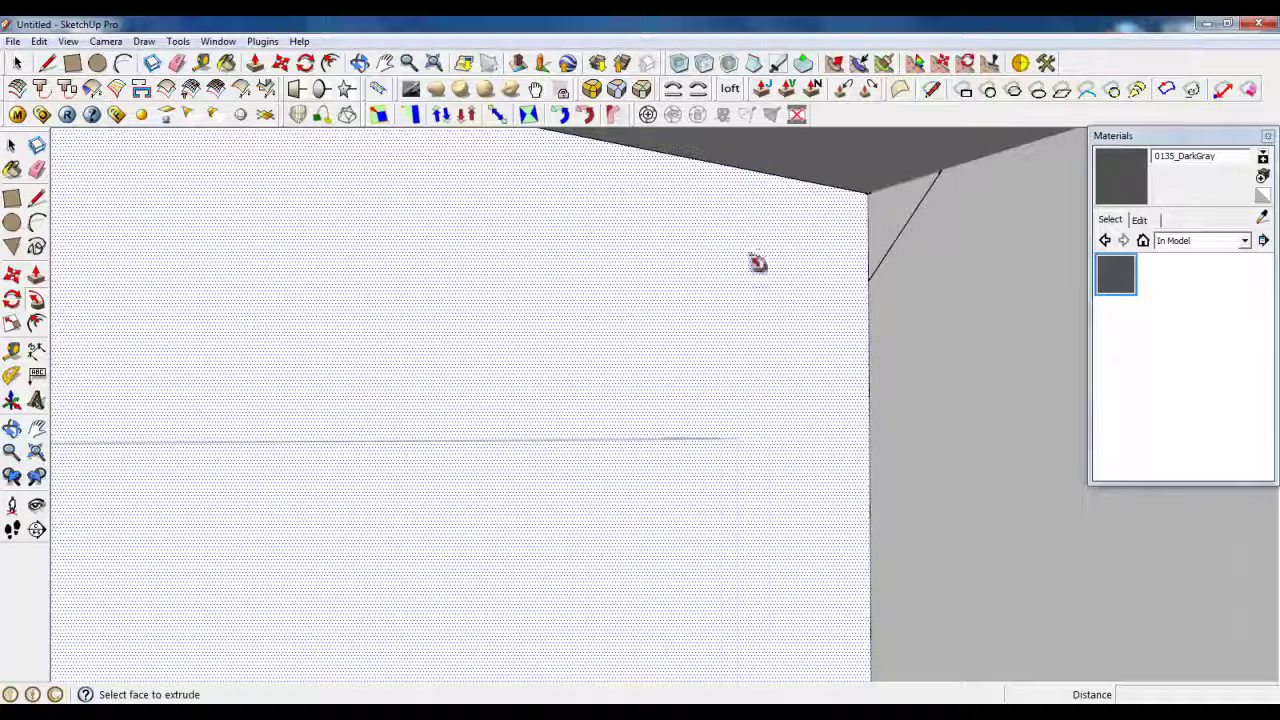
{"action": "left_click", "coordinate": [892, 214]}
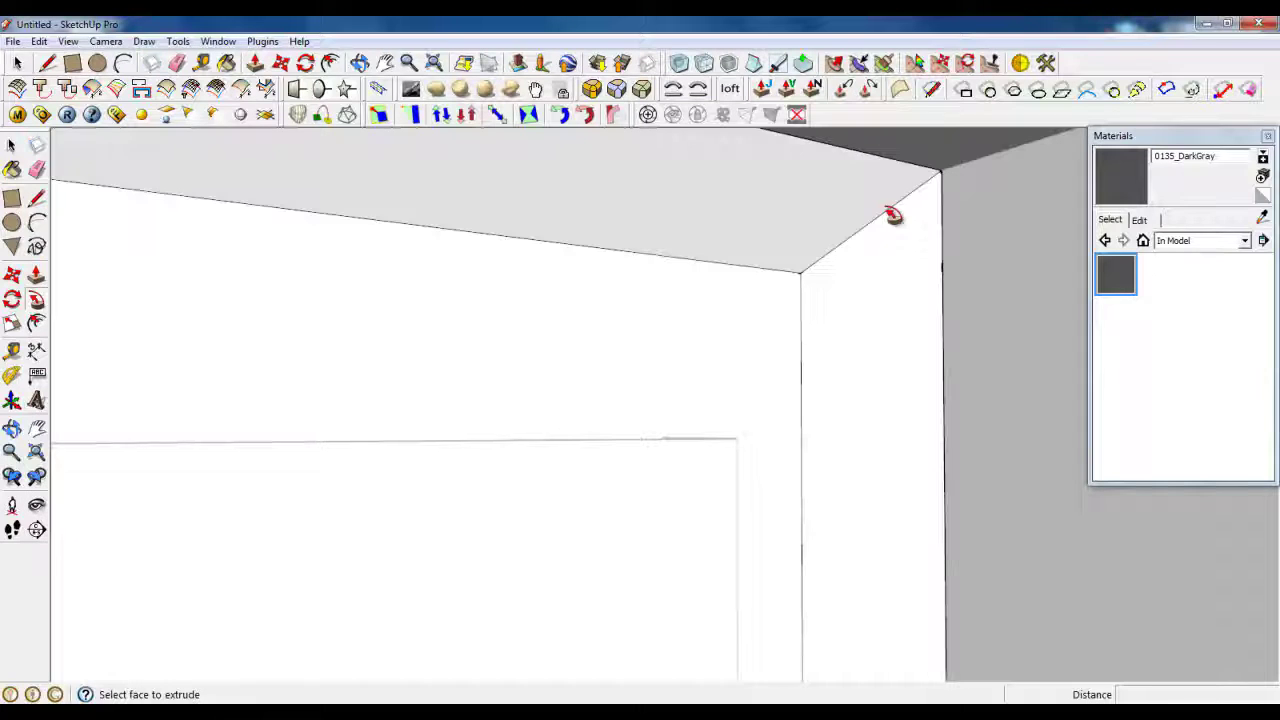
Close the infill panel group and examine how the bevelled panel sits inside the door frame
{"action": "scroll", "coordinate": [889, 215], "scroll_direction": "down", "scroll_amount": 2}
{"action": "left_click", "coordinate": [22, 62]}
{"action": "middle_click_drag", "start_coordinate": [466, 237], "coordinate": [703, 192]}
{"action": "right_click", "coordinate": [763, 218]}
{"action": "left_click", "coordinate": [768, 222]}
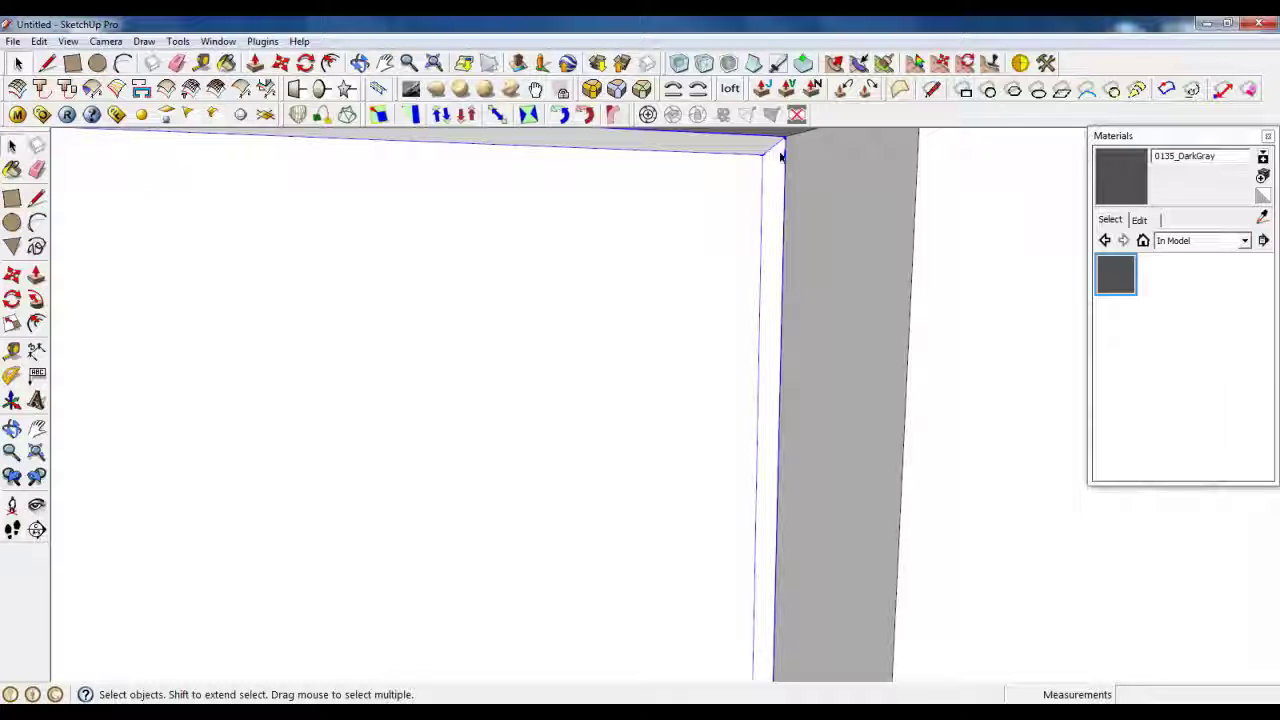
{"action": "middle_click_drag", "start_coordinate": [781, 156], "coordinate": [472, 157]}
{"action": "scroll", "coordinate": [758, 255], "scroll_direction": "down", "scroll_amount": 5}
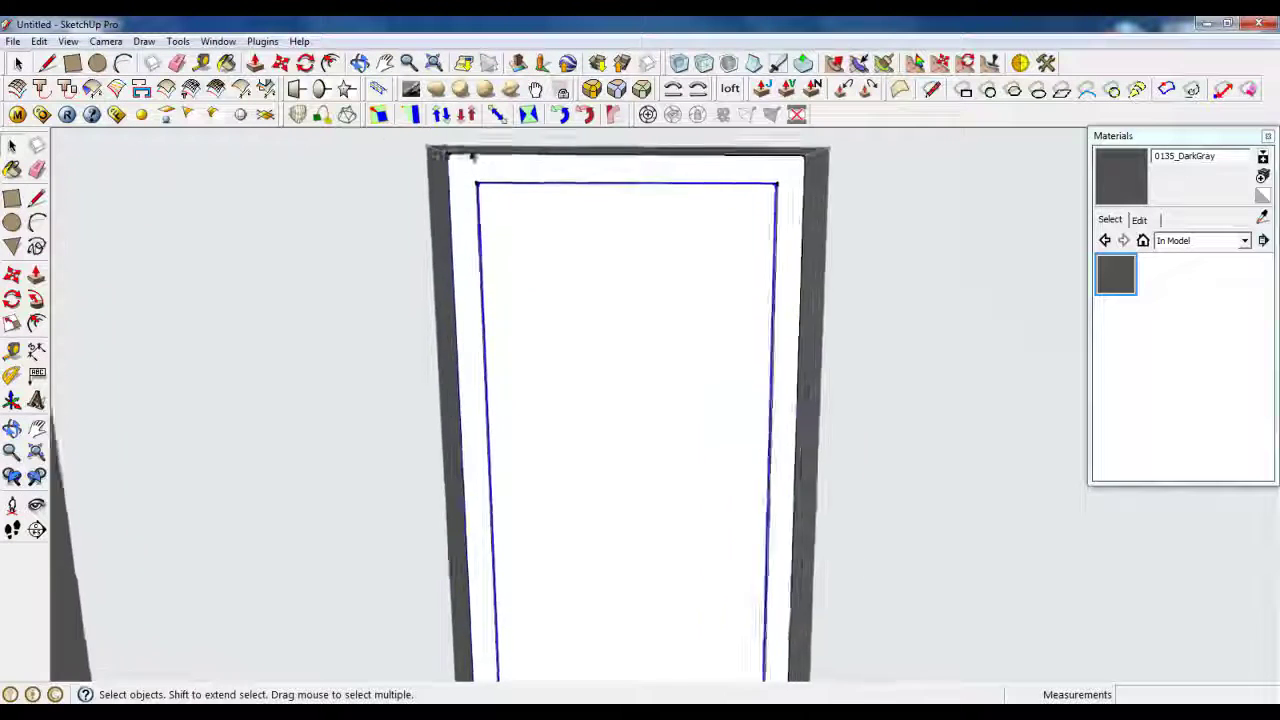
{"action": "scroll", "coordinate": [472, 157], "scroll_direction": "up", "scroll_amount": 4}
{"action": "scroll", "coordinate": [456, 164], "scroll_direction": "down", "scroll_amount": 8}
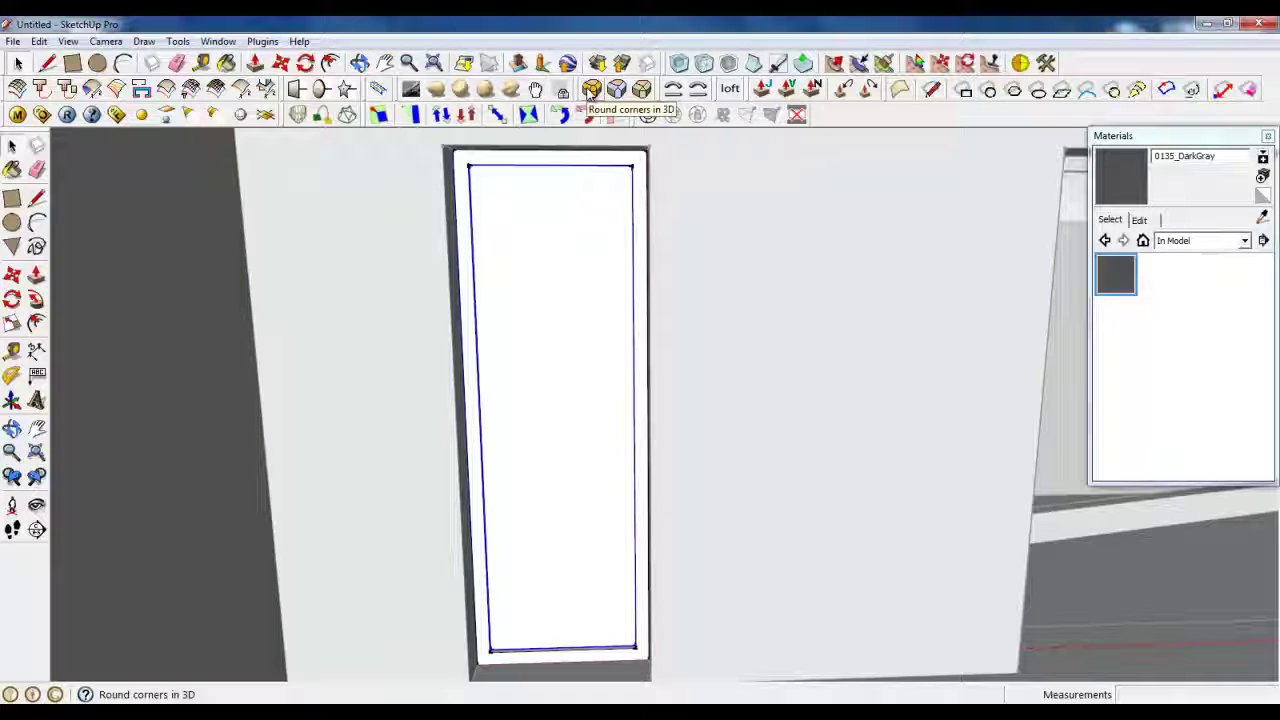
{"action": "scroll", "coordinate": [472, 150], "scroll_direction": "up", "scroll_amount": 2}
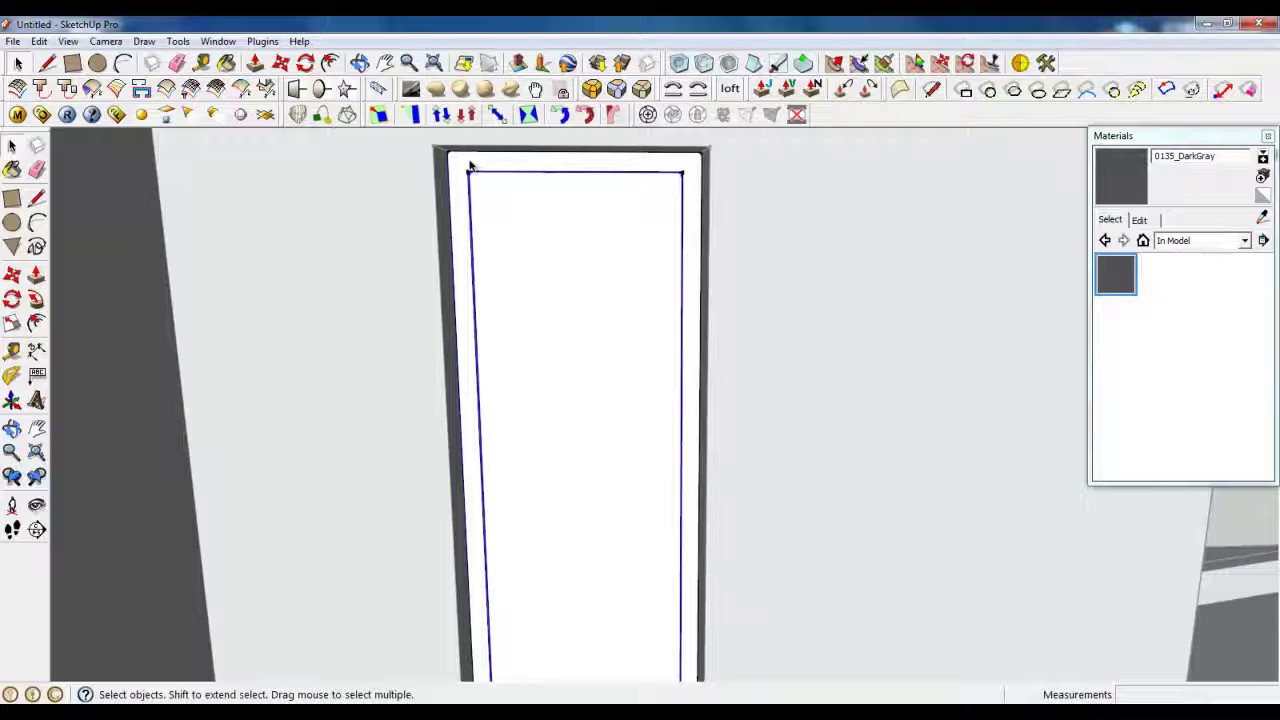
Select the door frame's front face and draw diagonal mitre lines across its two upper corners
{"action": "left_click", "coordinate": [468, 164]}
{"action": "scroll", "coordinate": [466, 163], "scroll_direction": "up", "scroll_amount": 1}
{"action": "scroll", "coordinate": [466, 163], "scroll_direction": "up", "scroll_amount": 2}
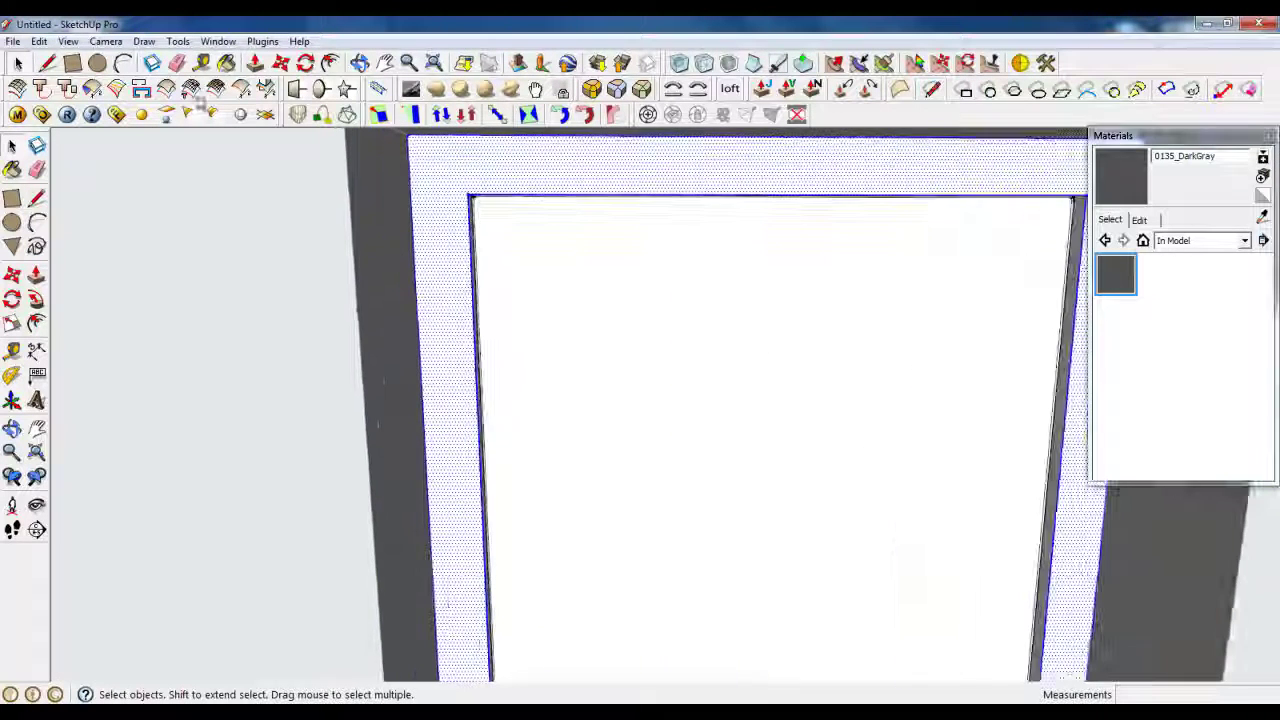
{"action": "key", "text": "l"}
{"action": "left_click", "coordinate": [486, 202]}
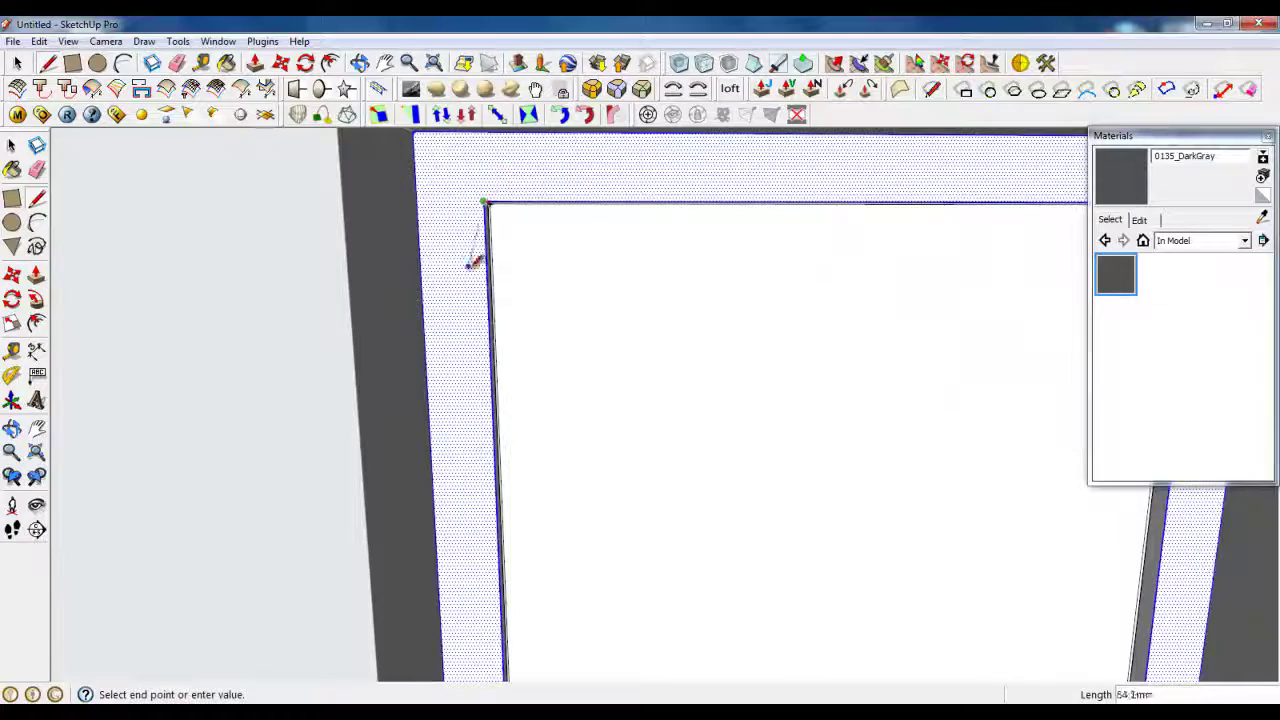
{"action": "middle_click_drag", "start_coordinate": [474, 251], "coordinate": [443, 171]}
{"action": "scroll", "coordinate": [230, 180], "scroll_direction": "down", "scroll_amount": 3}
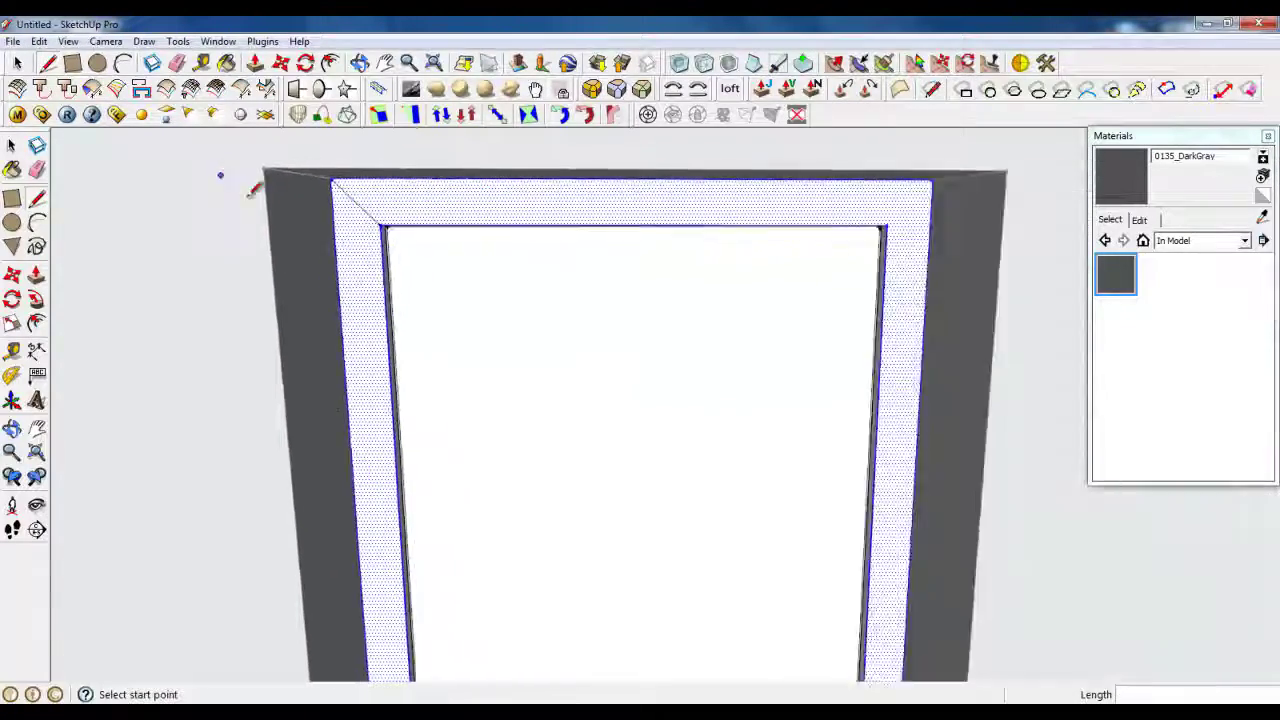
{"action": "middle_click_drag", "start_coordinate": [246, 197], "coordinate": [577, 243]}
{"action": "scroll", "coordinate": [680, 225], "scroll_direction": "up", "scroll_amount": 3}
{"action": "left_click", "coordinate": [898, 193]}
{"action": "scroll", "coordinate": [903, 187], "scroll_direction": "down", "scroll_amount": 3}
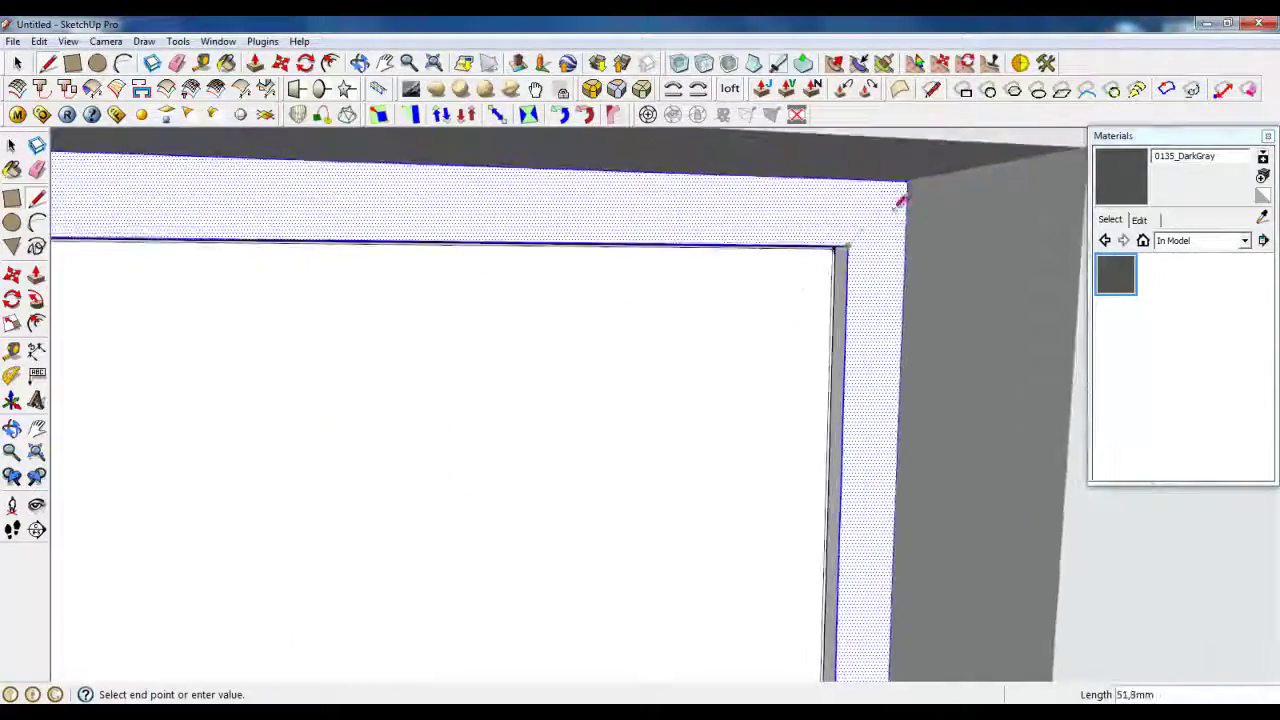
{"action": "left_click", "coordinate": [912, 173]}
{"action": "scroll", "coordinate": [676, 160], "scroll_direction": "down", "scroll_amount": 3}
Draw diagonal mitre lines, about 85 mm long, across the two lower corners of the door frame's front face
{"action": "scroll", "coordinate": [665, 175], "scroll_direction": "down", "scroll_amount": 4}
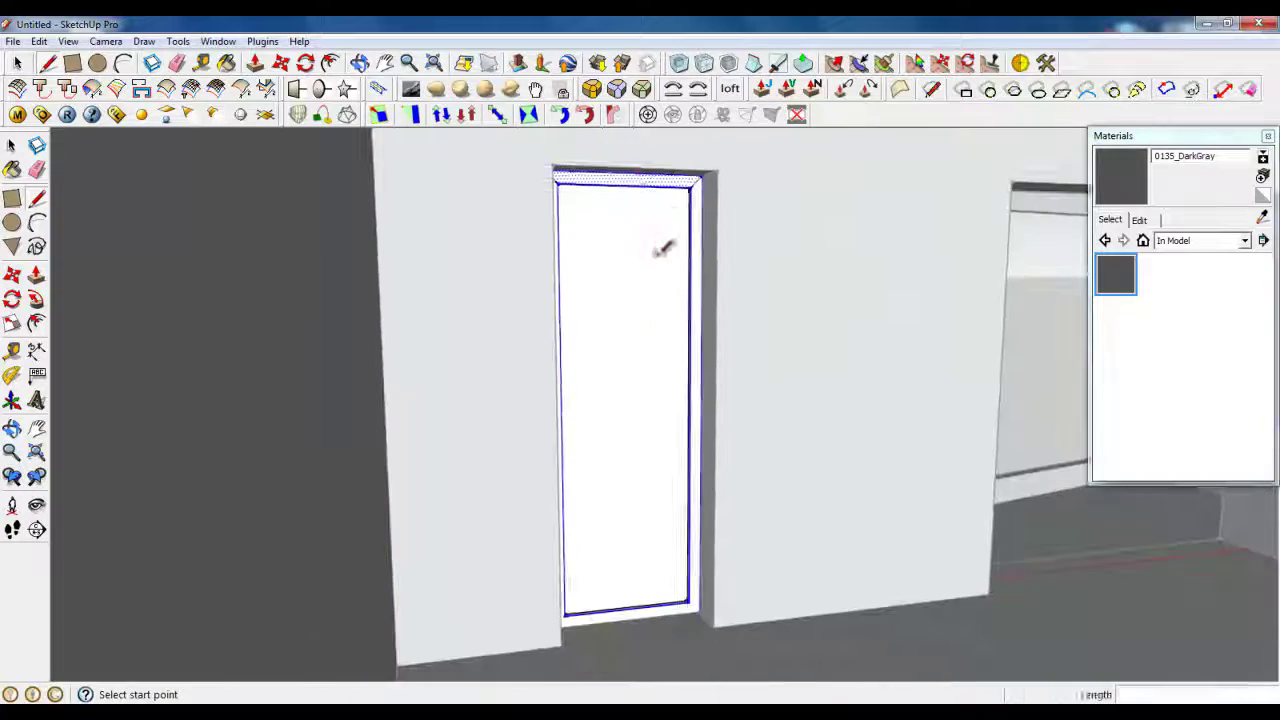
{"action": "middle_click_drag", "start_coordinate": [660, 252], "coordinate": [684, 495]}
{"action": "scroll", "coordinate": [672, 632], "scroll_direction": "up", "scroll_amount": 4}
{"action": "middle_click_drag", "start_coordinate": [633, 663], "coordinate": [676, 630]}
{"action": "scroll", "coordinate": [320, 664], "scroll_direction": "up", "scroll_amount": 3}
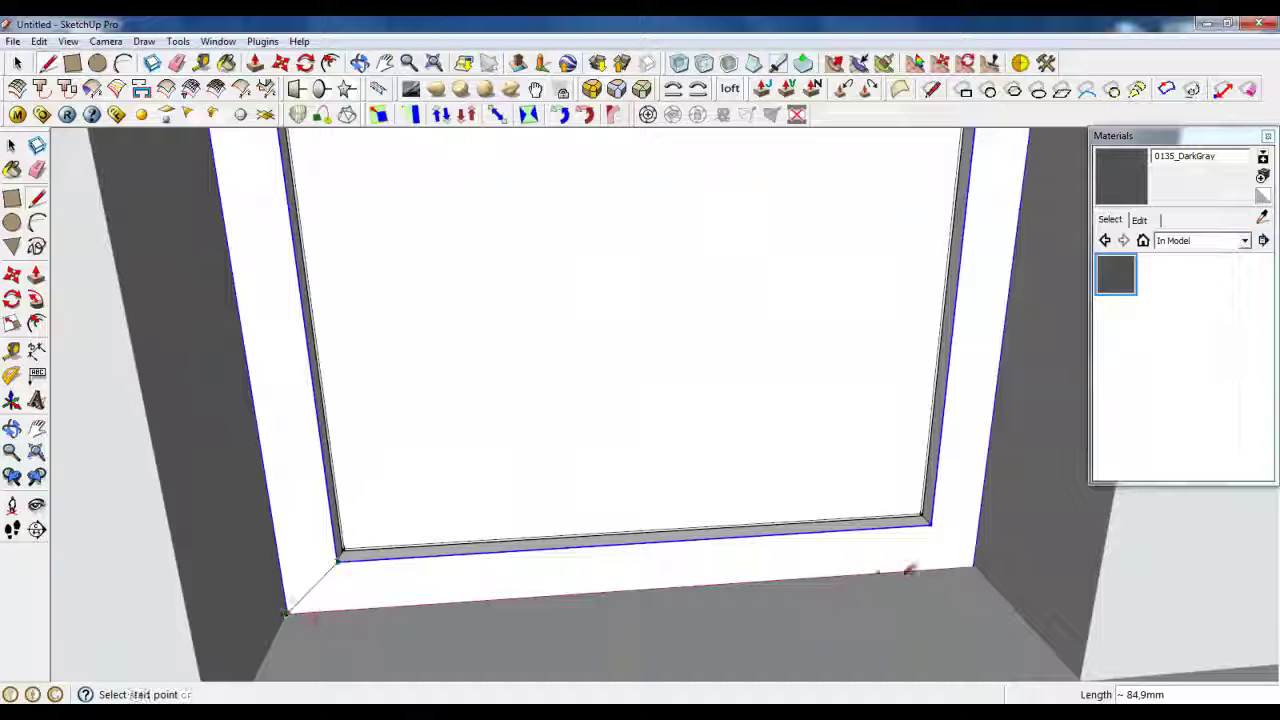
{"action": "left_click", "coordinate": [974, 566]}
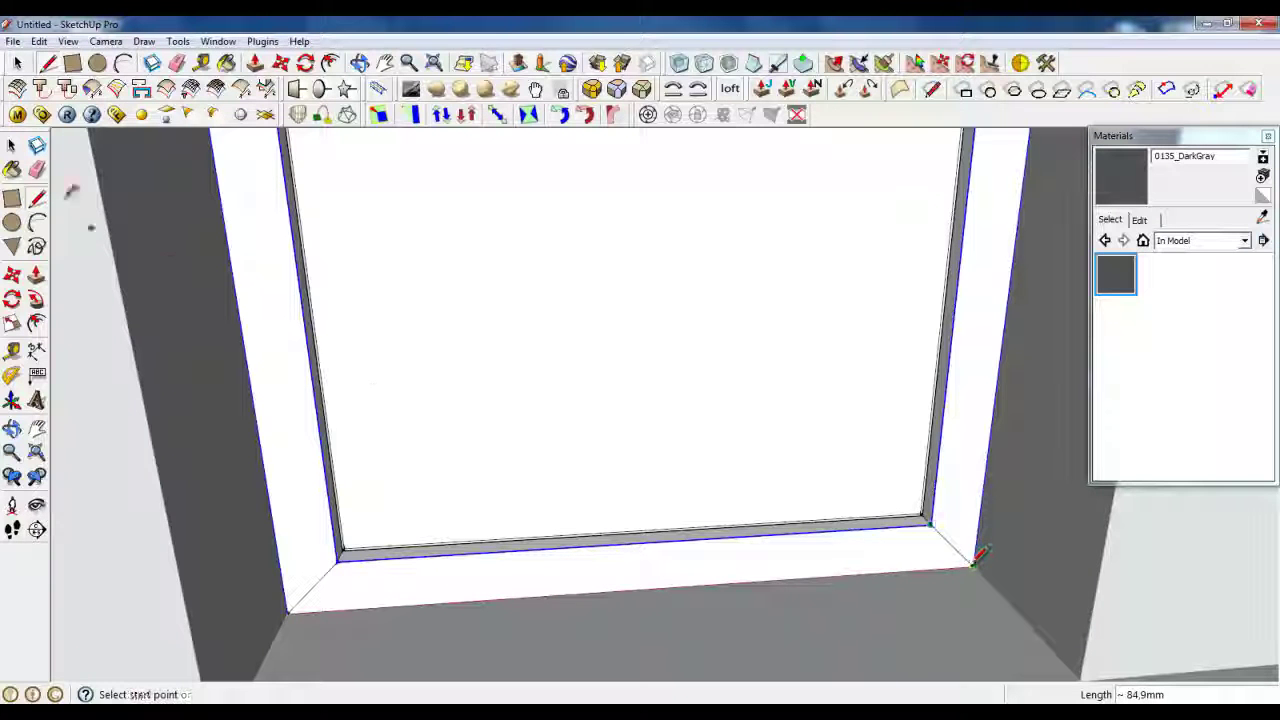
{"action": "left_click", "coordinate": [17, 63]}
{"action": "scroll", "coordinate": [466, 437], "scroll_direction": "down", "scroll_amount": 3}
{"action": "middle_click_drag", "start_coordinate": [466, 437], "coordinate": [425, 285]}
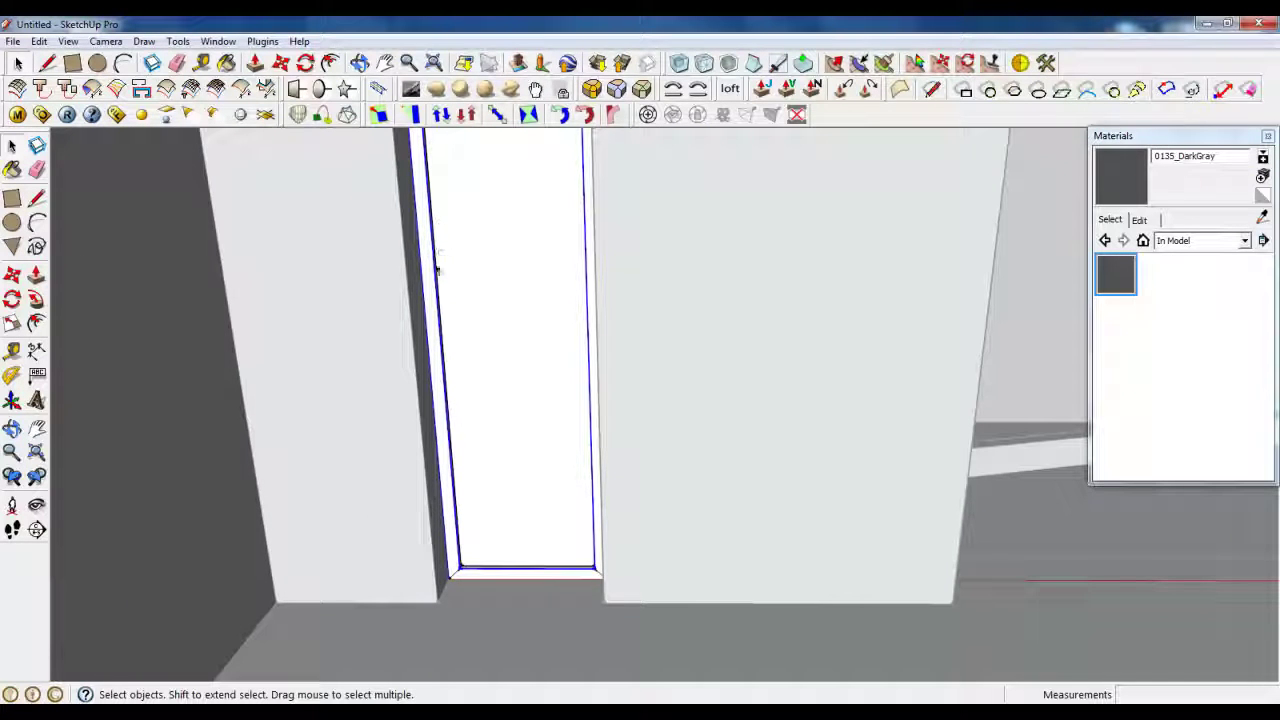
{"action": "left_click", "coordinate": [437, 300]}
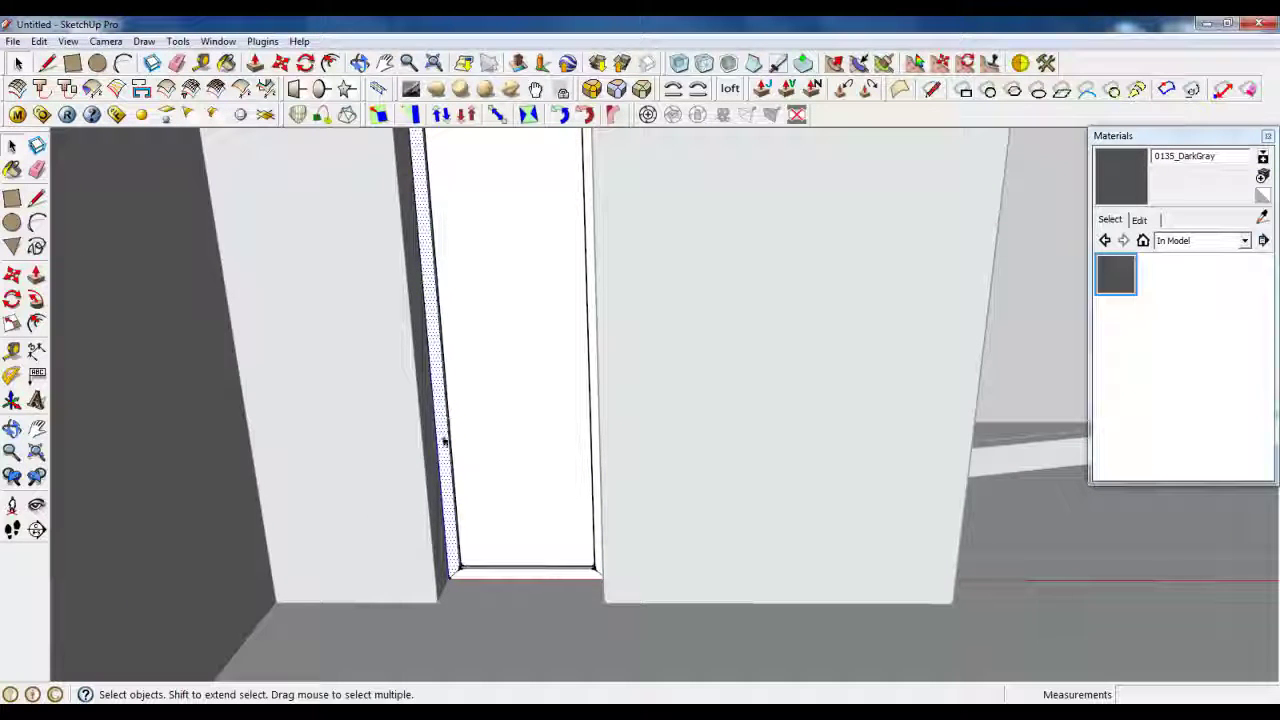
{"action": "middle_click_drag", "start_coordinate": [444, 441], "coordinate": [471, 594]}
{"action": "left_click", "coordinate": [472, 557]}
{"action": "scroll", "coordinate": [476, 557], "scroll_direction": "up", "scroll_amount": 3}
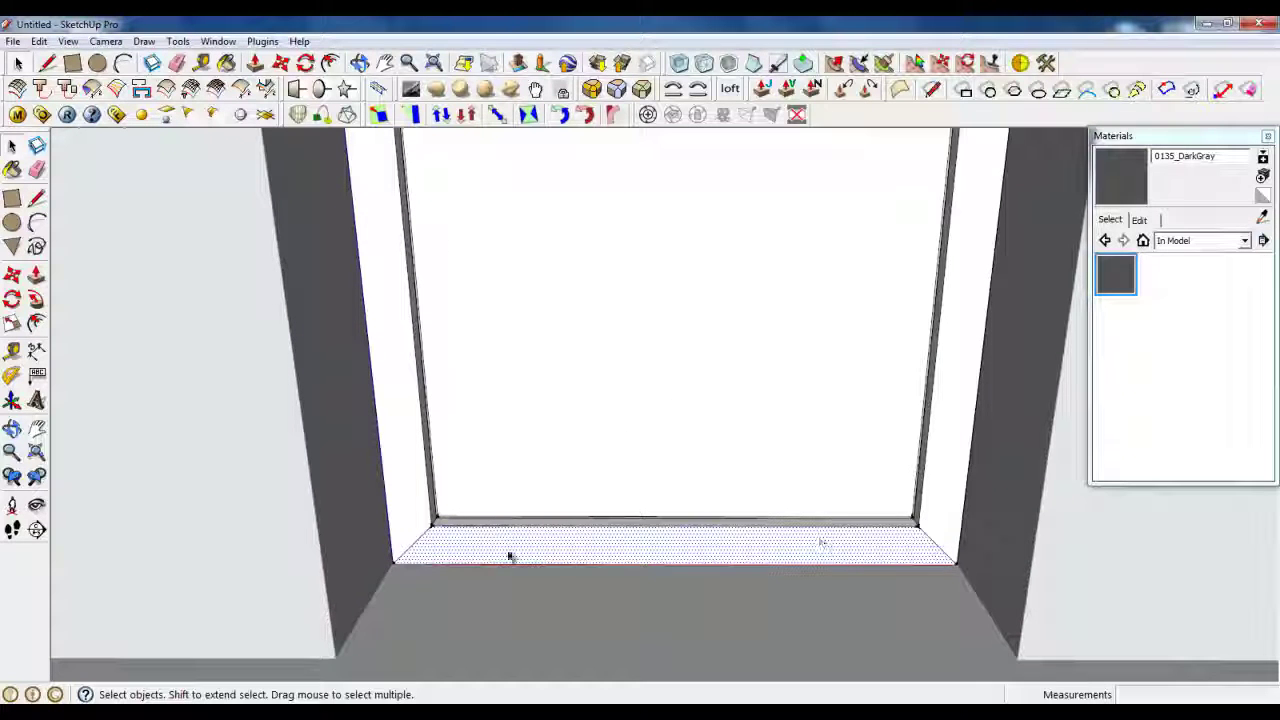
{"action": "scroll", "coordinate": [565, 566], "scroll_direction": "down", "scroll_amount": 2}
{"action": "scroll", "coordinate": [499, 560], "scroll_direction": "up", "scroll_amount": 3}
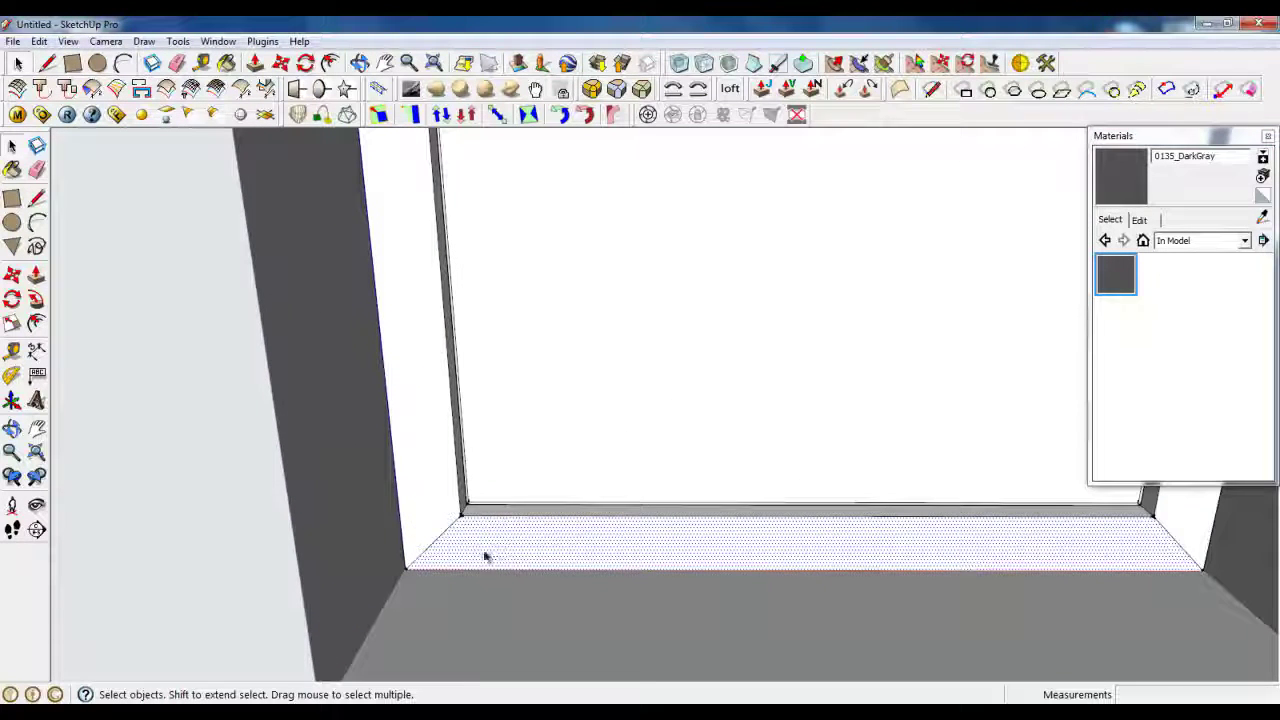
{"action": "right_click", "coordinate": [485, 554]}
{"action": "left_click", "coordinate": [418, 470]}
{"action": "left_click", "coordinate": [479, 547]}
Select the left, bottom and right inner edges of the door frame's front face
{"action": "scroll", "coordinate": [486, 618], "scroll_direction": "down", "scroll_amount": 3}
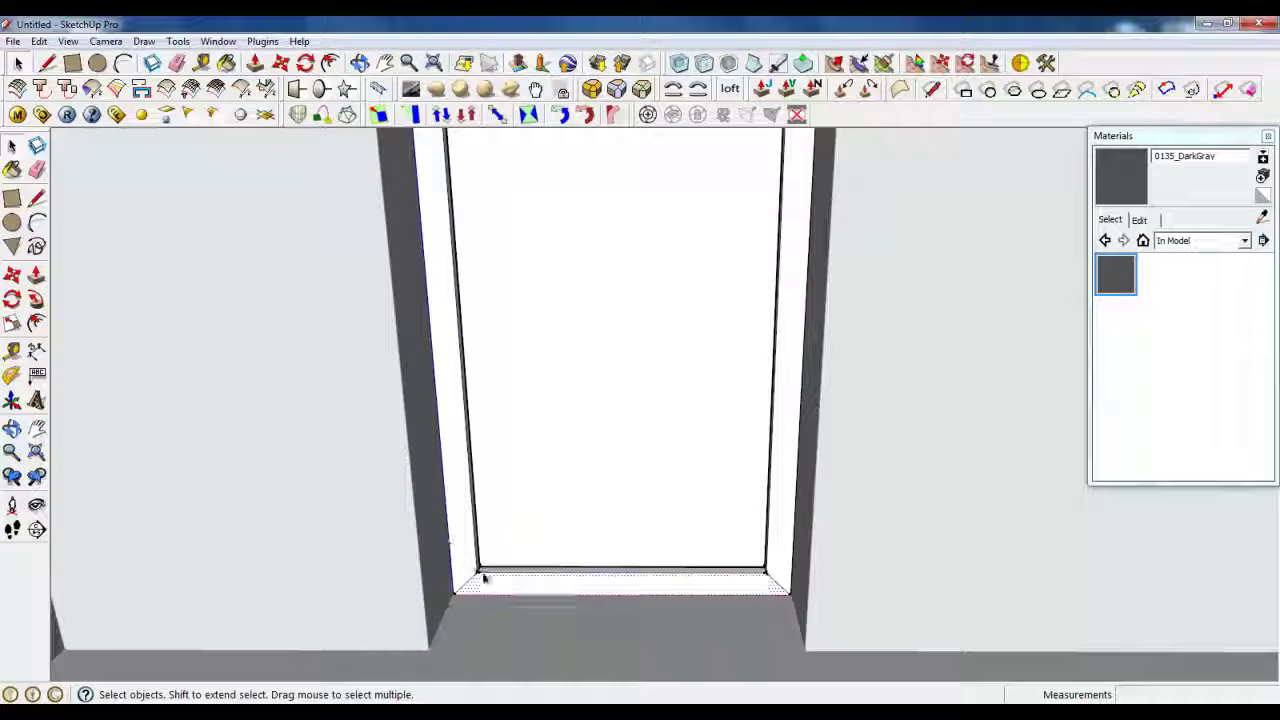
{"action": "middle_click_drag", "start_coordinate": [489, 600], "coordinate": [491, 629]}
{"action": "scroll", "coordinate": [491, 629], "scroll_direction": "up", "scroll_amount": 5}
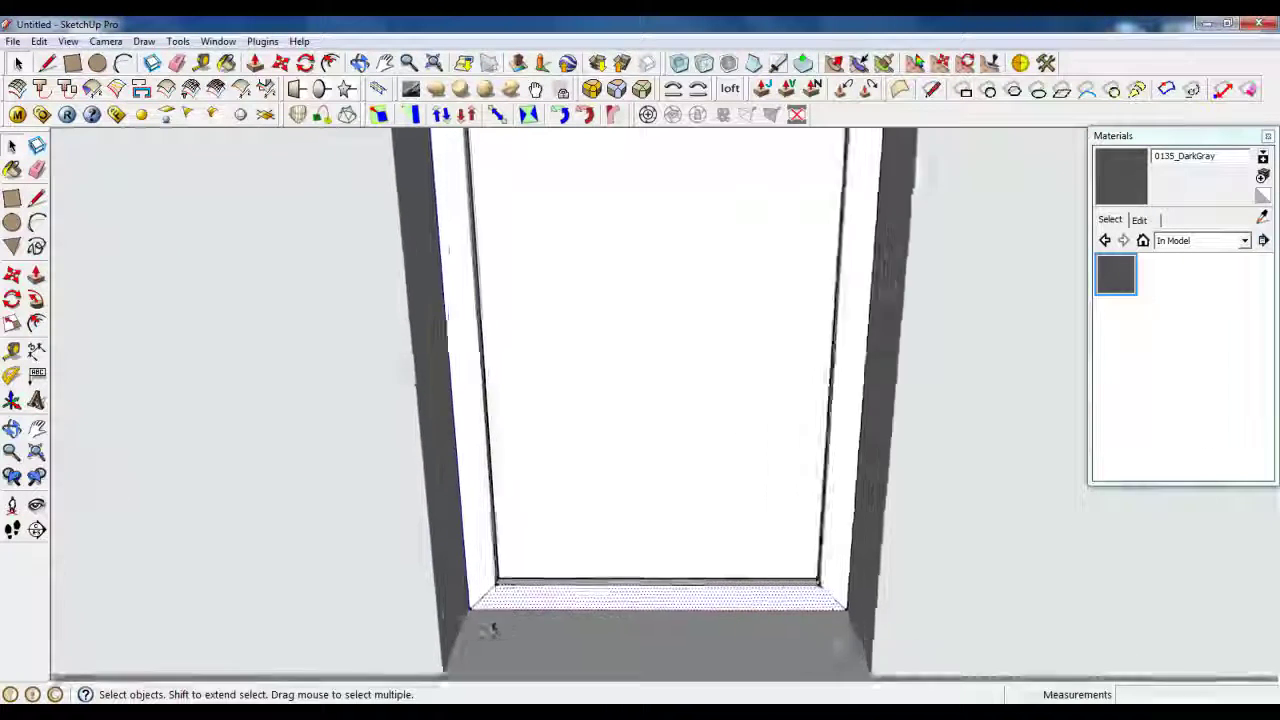
{"action": "scroll", "coordinate": [493, 547], "scroll_direction": "up", "scroll_amount": 2}
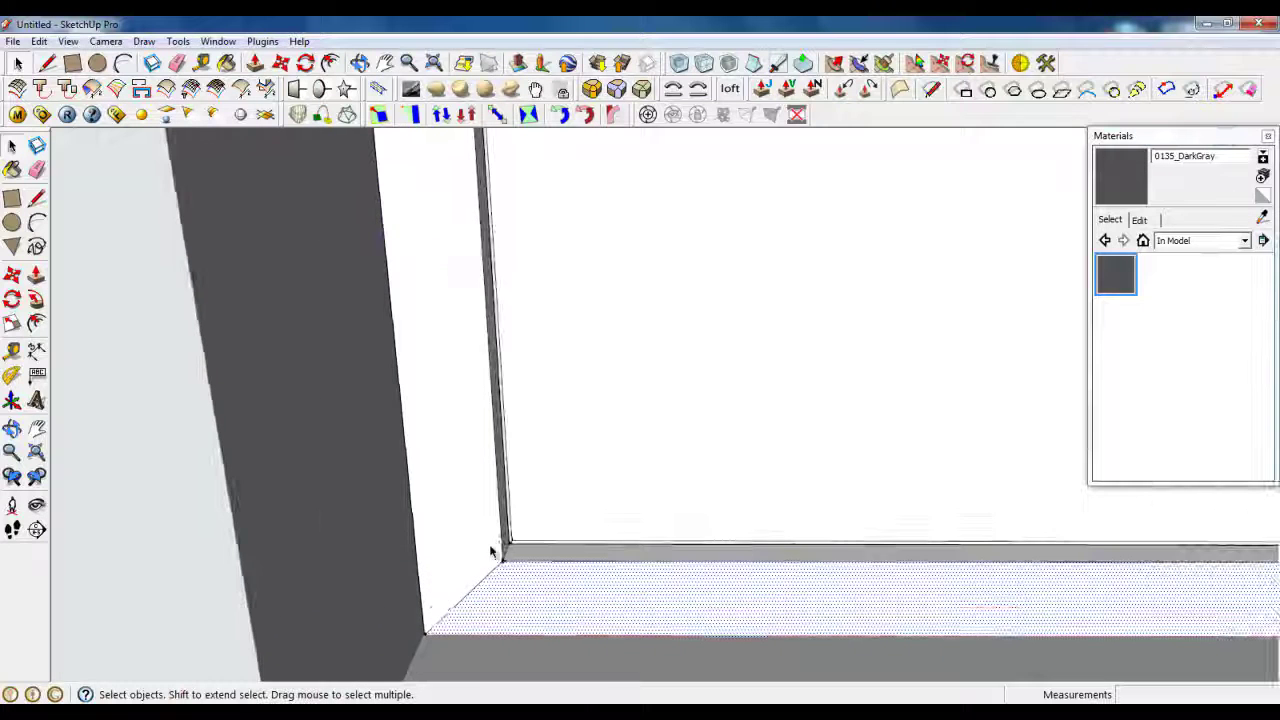
{"action": "left_click", "coordinate": [503, 544]}
{"action": "left_click", "coordinate": [516, 562], "text": "ctrl"}
{"action": "scroll", "coordinate": [360, 550], "scroll_direction": "down", "scroll_amount": 5}
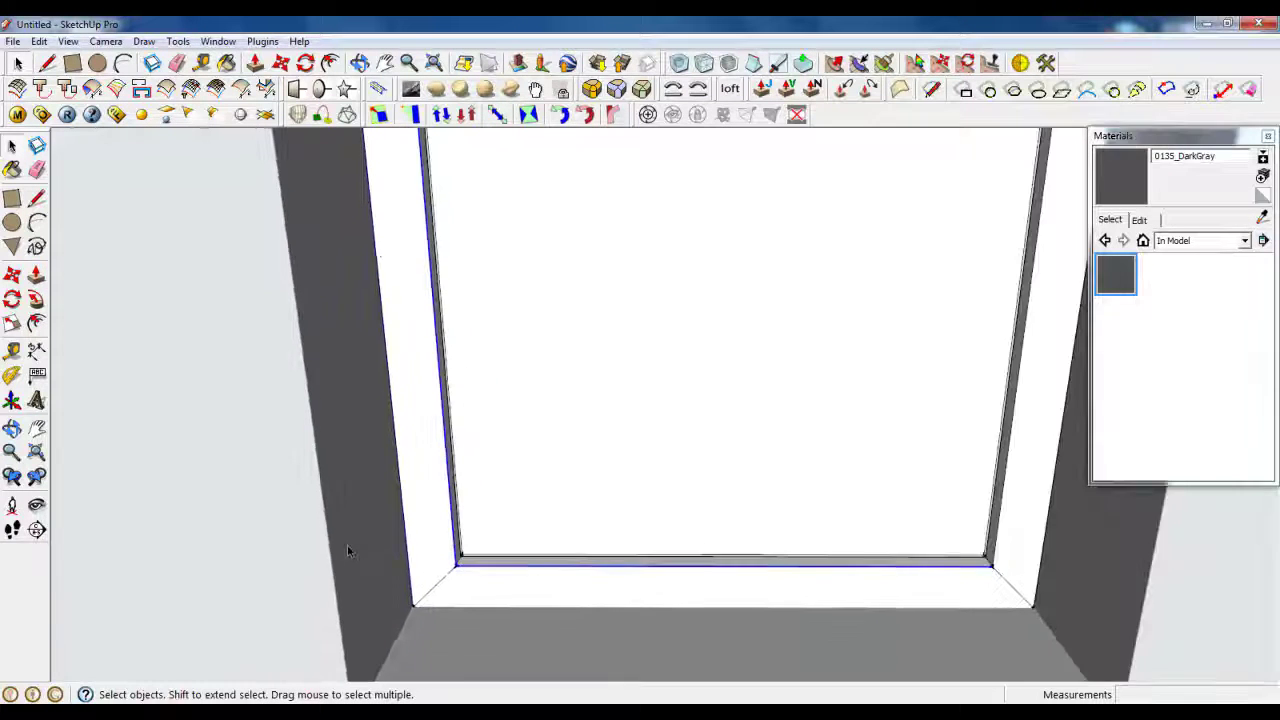
{"action": "middle_click_drag", "start_coordinate": [500, 615], "coordinate": [645, 635]}
{"action": "scroll", "coordinate": [785, 552], "scroll_direction": "up", "scroll_amount": 4}
{"action": "scroll", "coordinate": [880, 509], "scroll_direction": "down", "scroll_amount": 1}
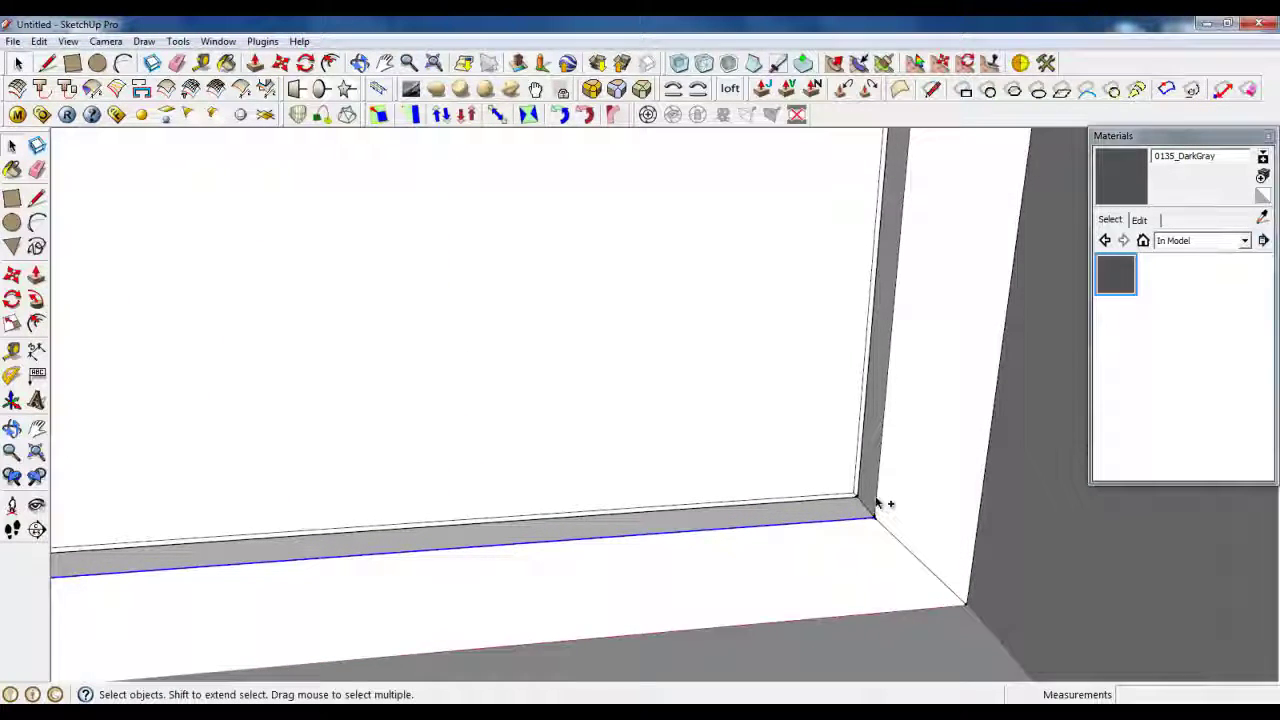
{"action": "left_click", "coordinate": [886, 503], "text": "ctrl"}
Add the frame's upper inner edge to the selection and leave the top rail's face out of it
{"action": "scroll", "coordinate": [666, 611], "scroll_direction": "down", "scroll_amount": 5}
{"action": "scroll", "coordinate": [640, 632], "scroll_direction": "down", "scroll_amount": 7}
{"action": "scroll", "coordinate": [608, 286], "scroll_direction": "up", "scroll_amount": 7}
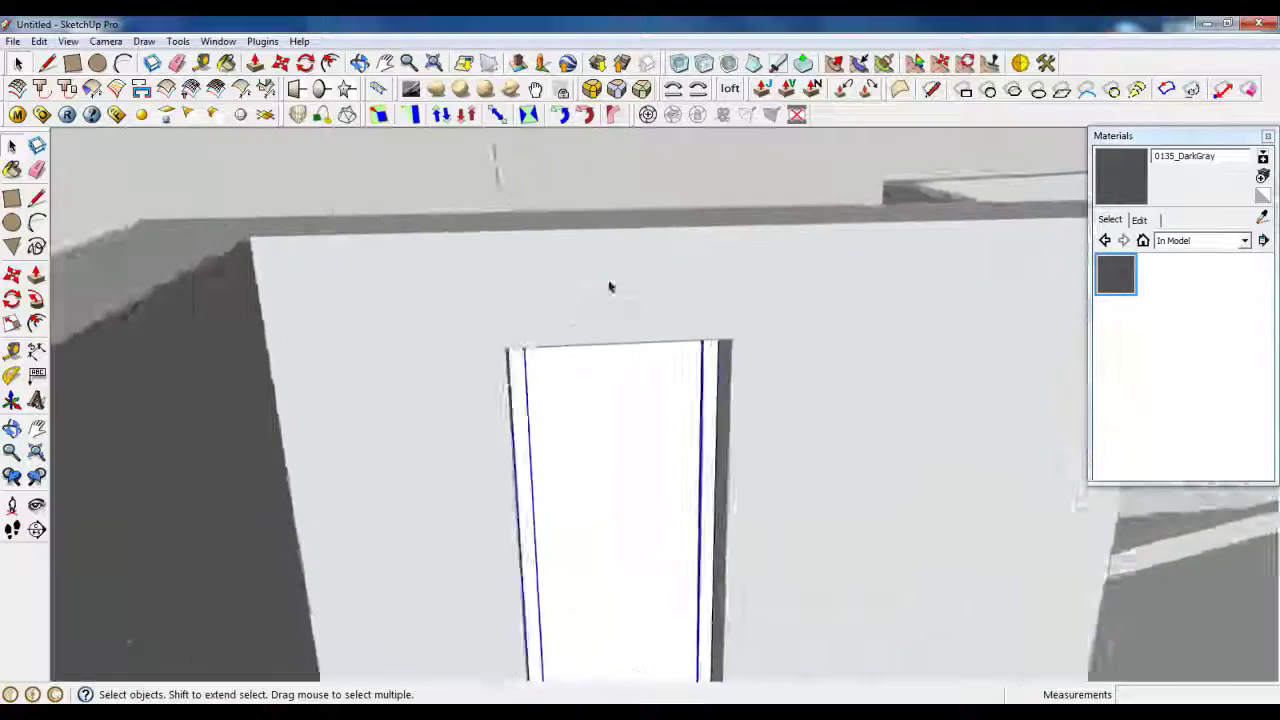
{"action": "middle_click_drag", "start_coordinate": [480, 526], "coordinate": [458, 330]}
{"action": "scroll", "coordinate": [540, 281], "scroll_direction": "up", "scroll_amount": 4}
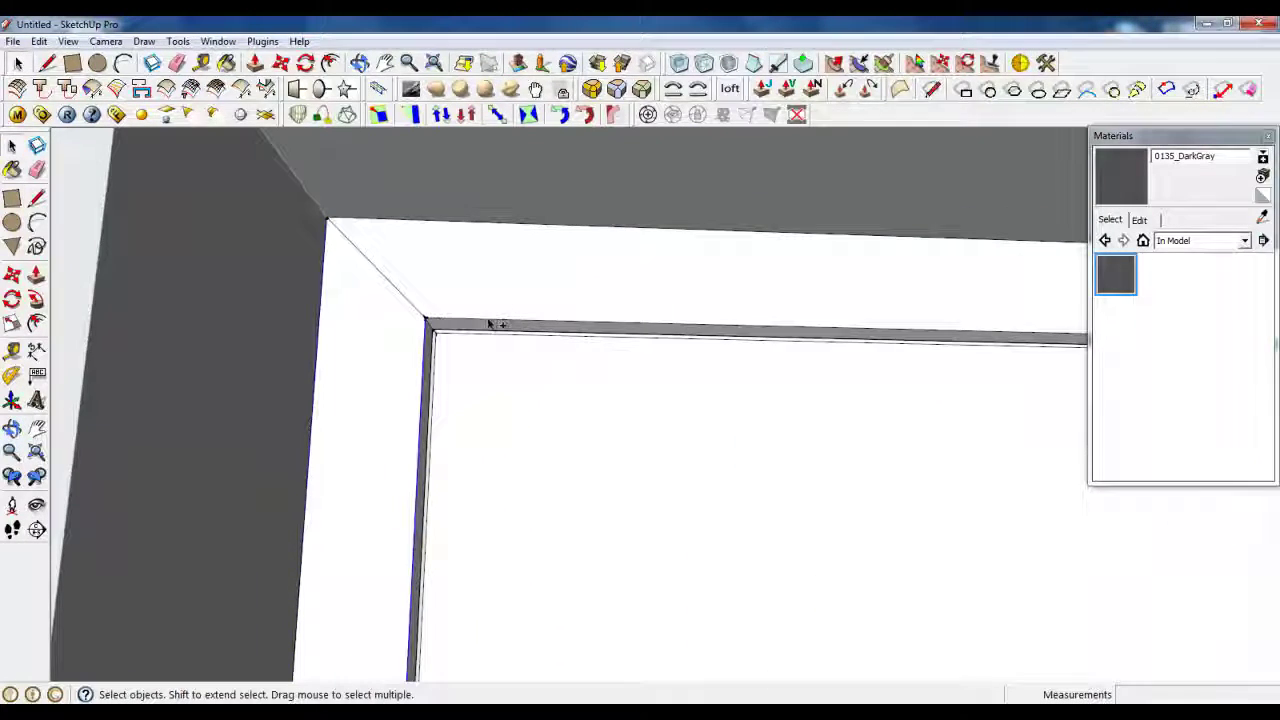
{"action": "left_click", "coordinate": [488, 321], "text": "ctrl"}
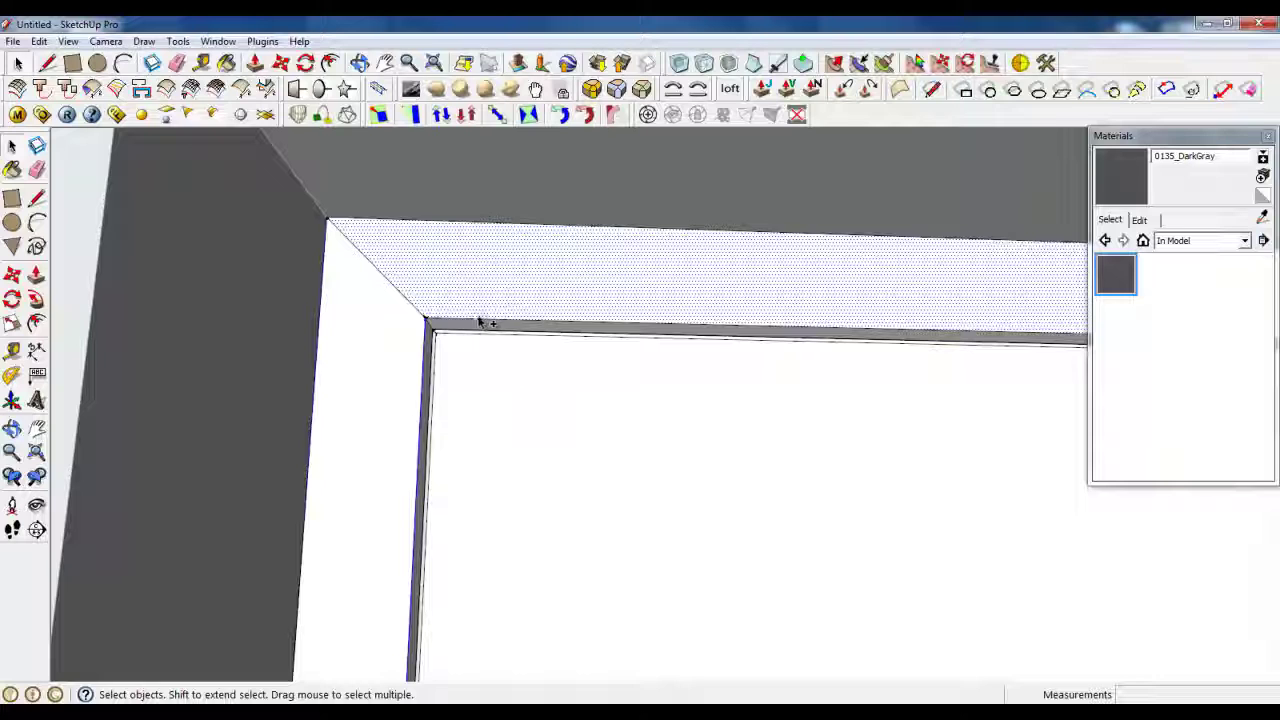
{"action": "left_click", "coordinate": [486, 300], "text": "shift"}
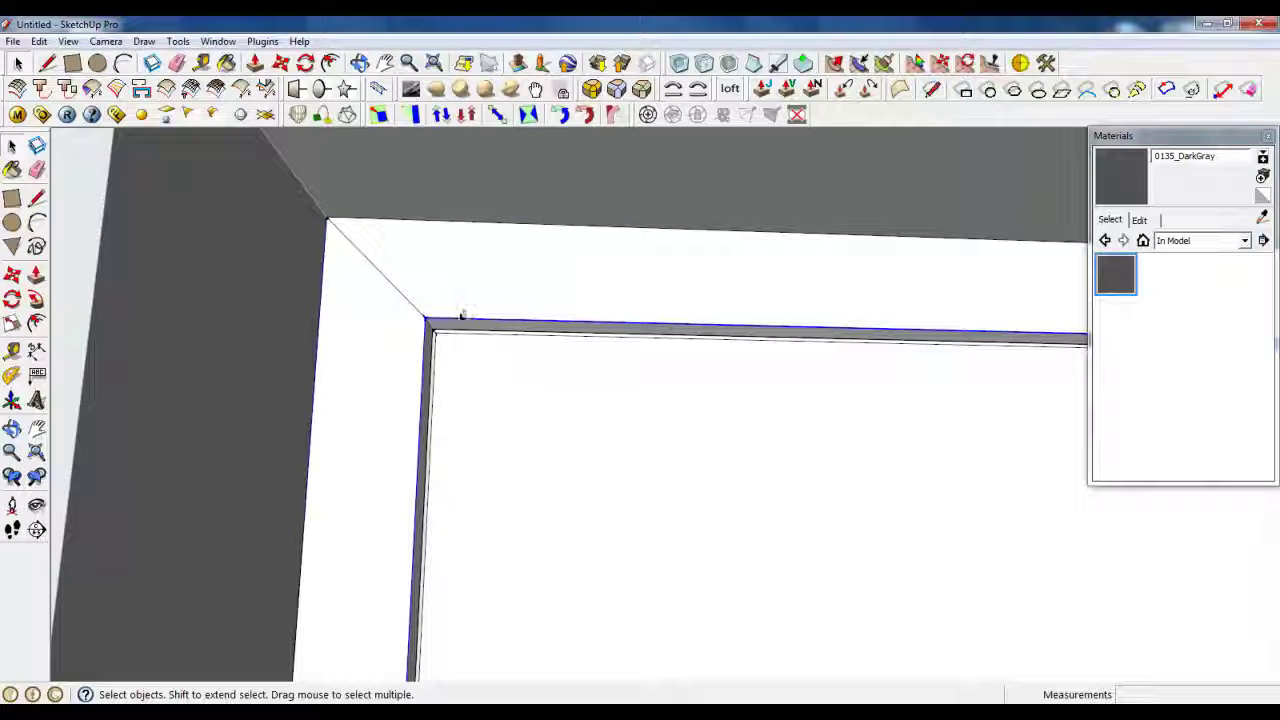
Round the frame's four selected inner edges with Round Corner, using a 4,6mm offset and 5 segments
{"action": "left_click", "coordinate": [591, 90]}
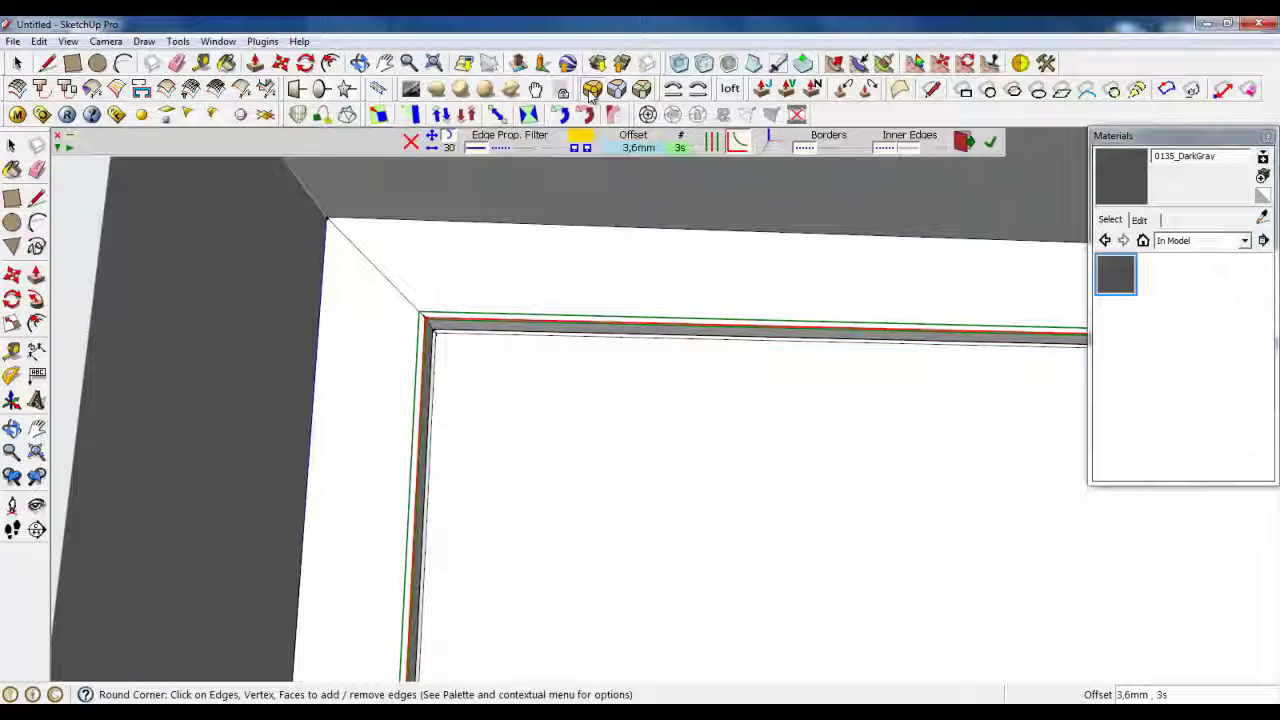
{"action": "left_click", "coordinate": [630, 147]}
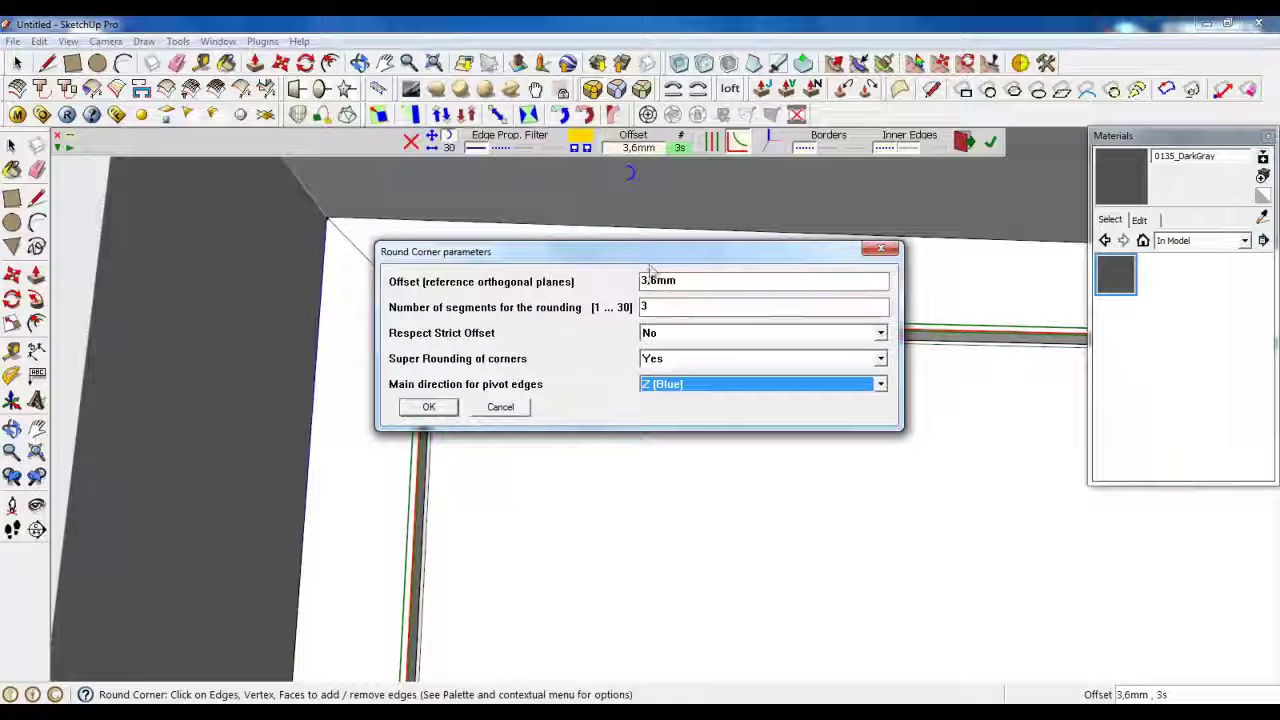
{"action": "left_click_drag", "start_coordinate": [646, 277], "coordinate": [852, 354]}
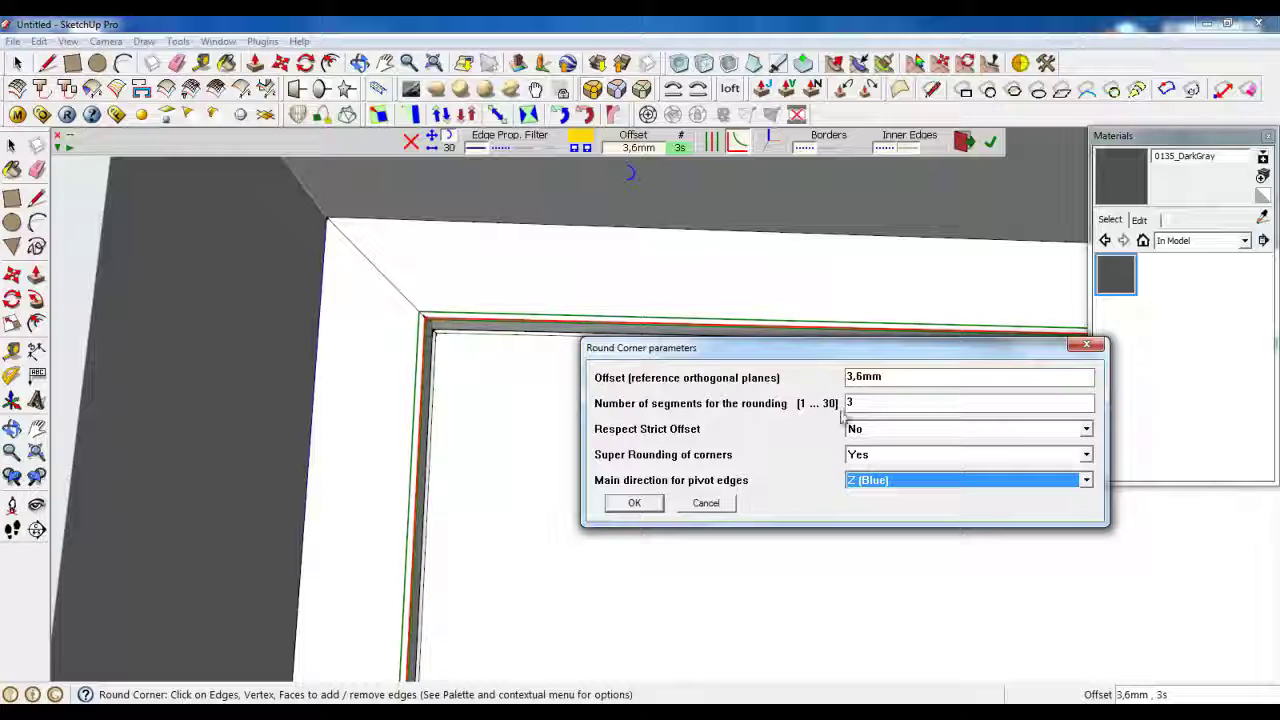
{"action": "left_click_drag", "start_coordinate": [852, 376], "coordinate": [848, 376]}
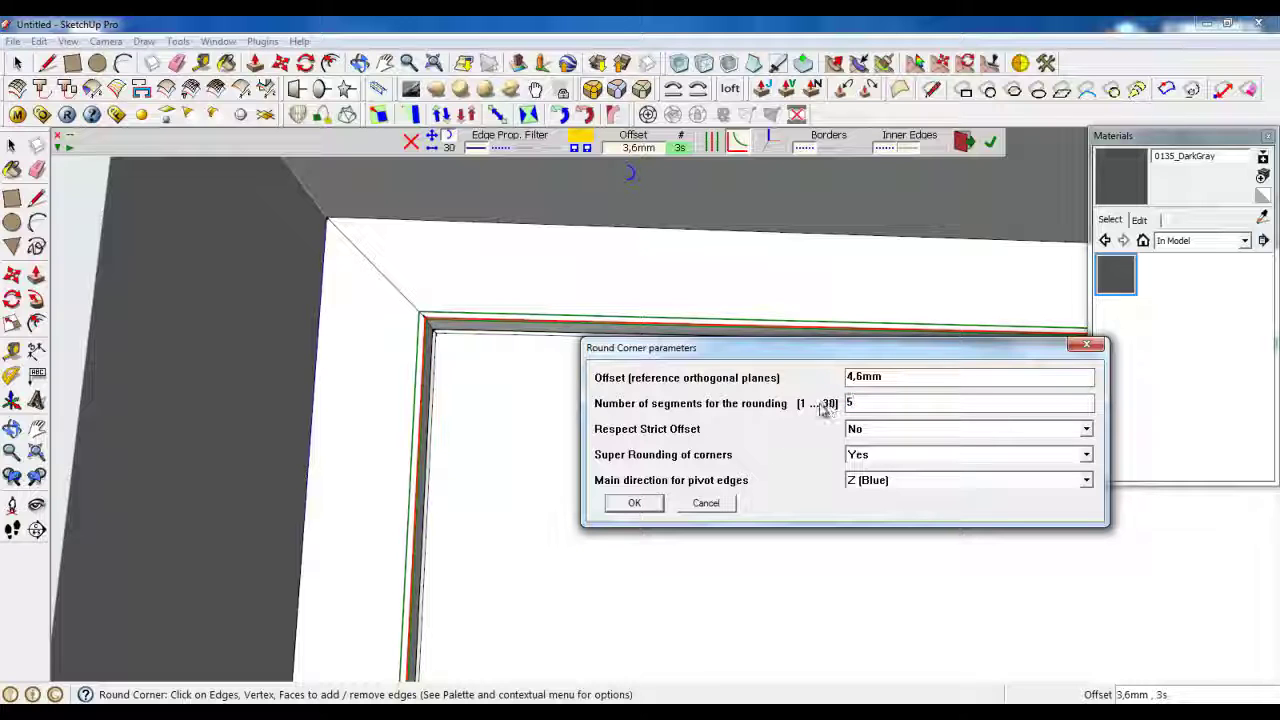
{"action": "left_click", "coordinate": [640, 503]}
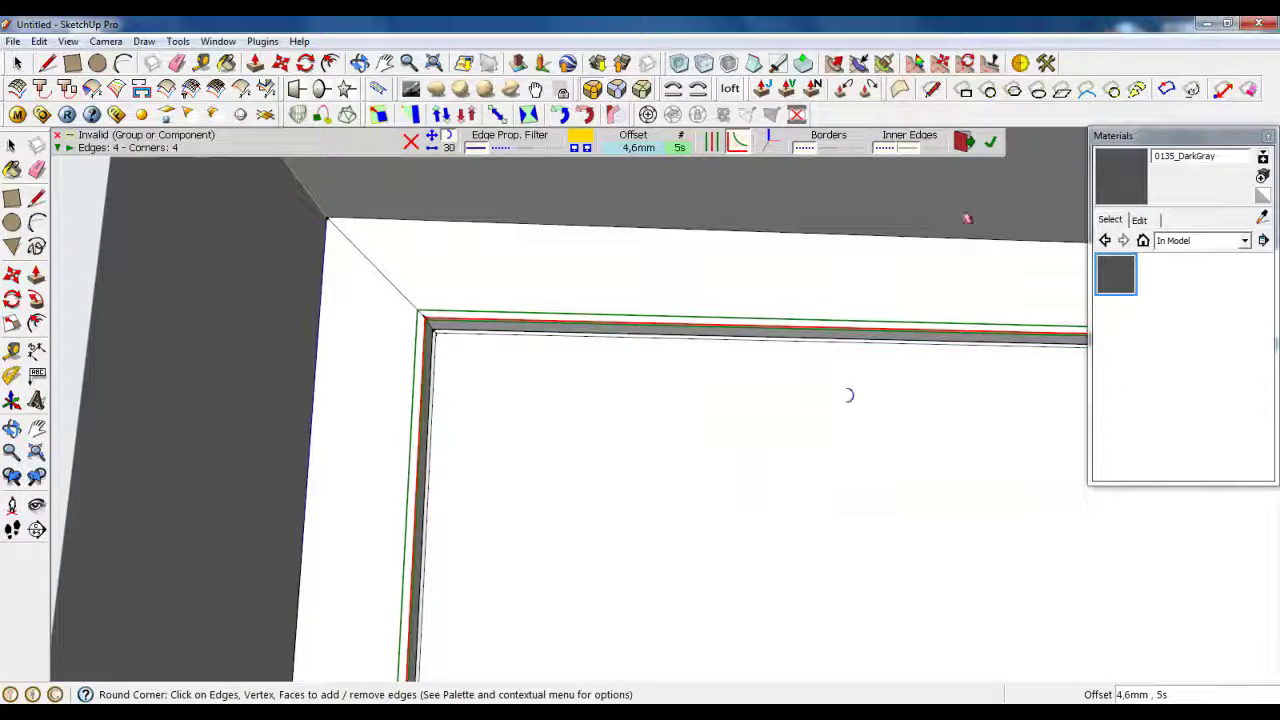
{"action": "left_click", "coordinate": [992, 147]}
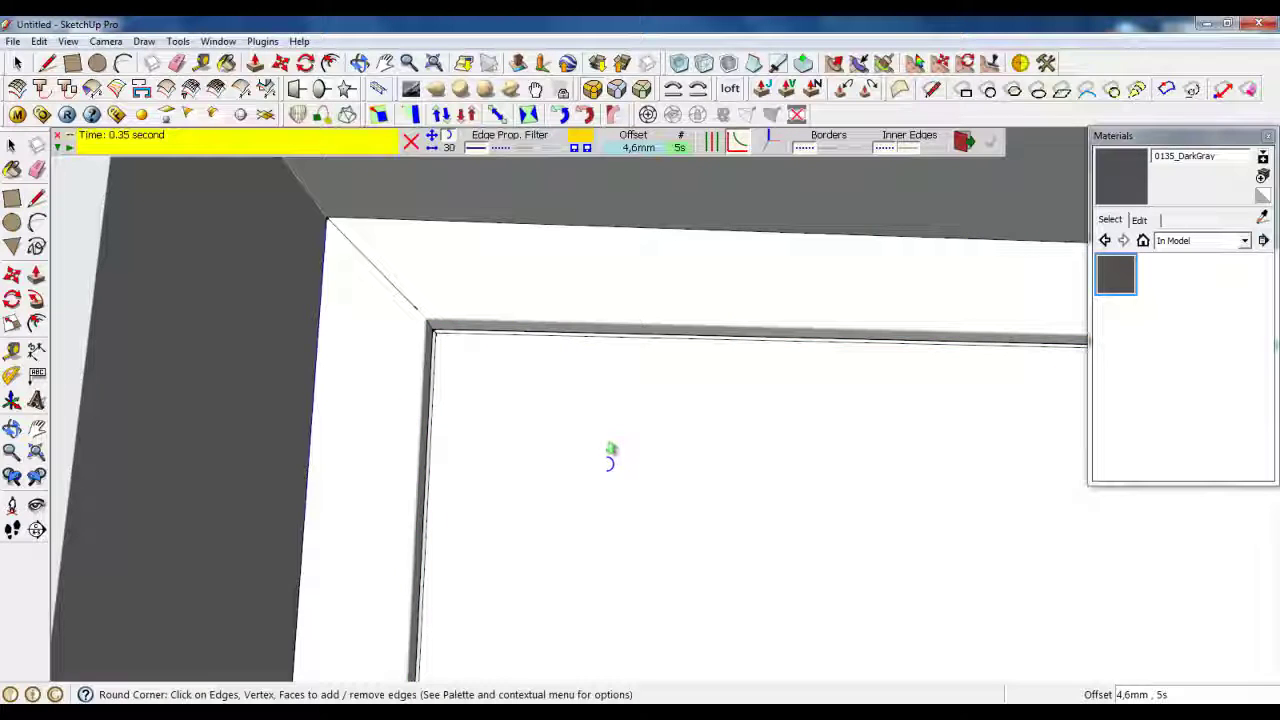
Temporarily show hidden geometry to examine the rounding segments at the door frame's upper corners, and hide it again
{"action": "left_click", "coordinate": [18, 65]}
{"action": "middle_click_drag", "start_coordinate": [450, 420], "coordinate": [289, 320]}
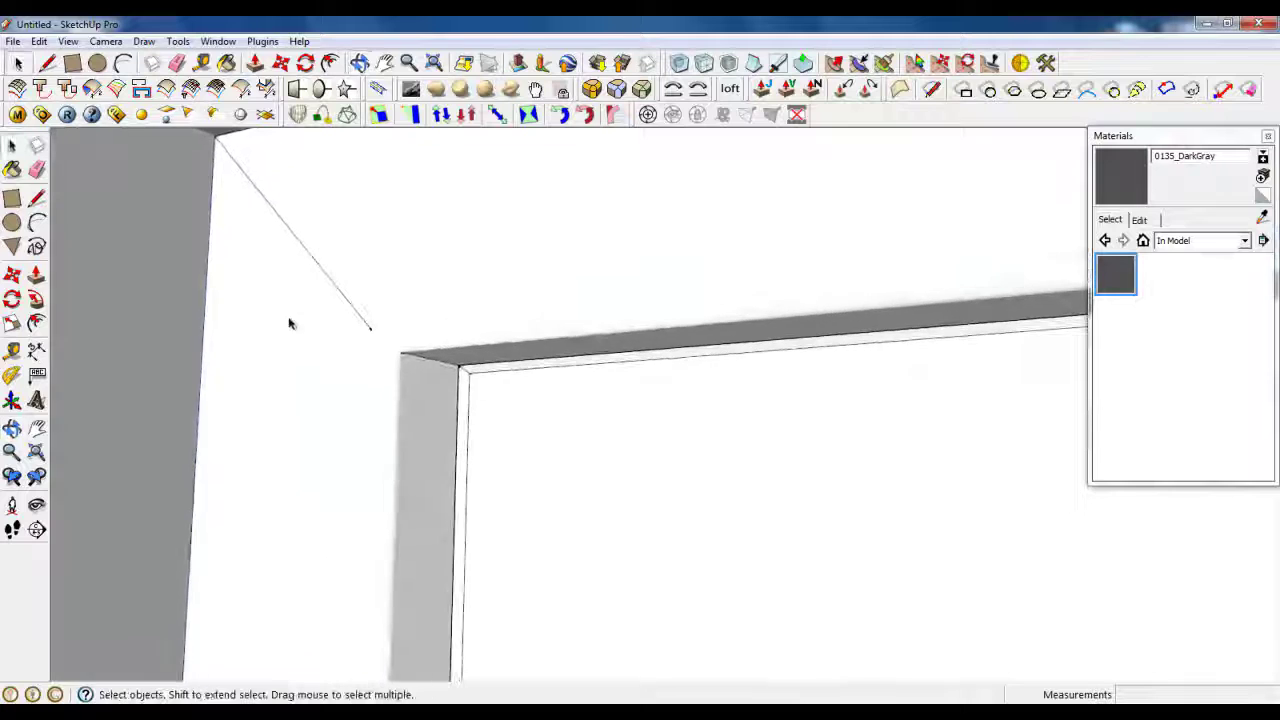
{"action": "left_click", "coordinate": [68, 41]}
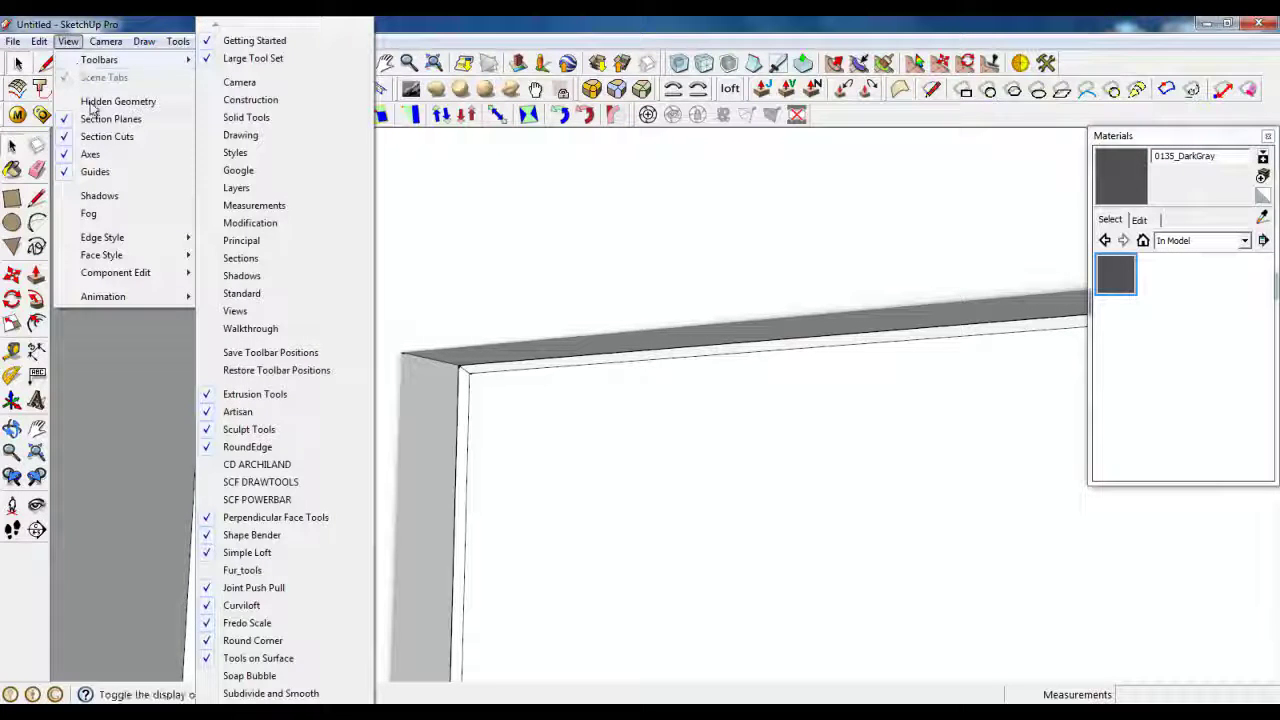
{"action": "left_click", "coordinate": [118, 101]}
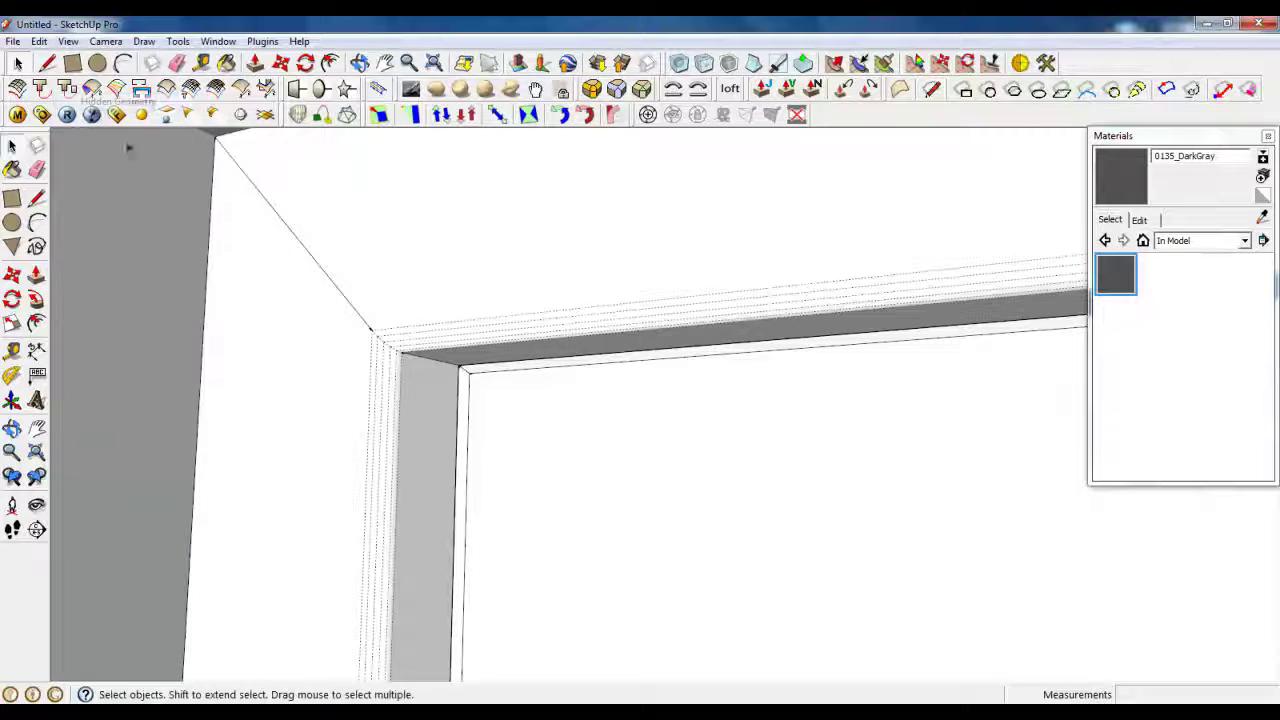
{"action": "scroll", "coordinate": [391, 406], "scroll_direction": "up", "scroll_amount": 1}
{"action": "middle_click_drag", "start_coordinate": [391, 406], "coordinate": [386, 449]}
{"action": "scroll", "coordinate": [358, 412], "scroll_direction": "up", "scroll_amount": 2}
{"action": "scroll", "coordinate": [358, 412], "scroll_direction": "down", "scroll_amount": 3}
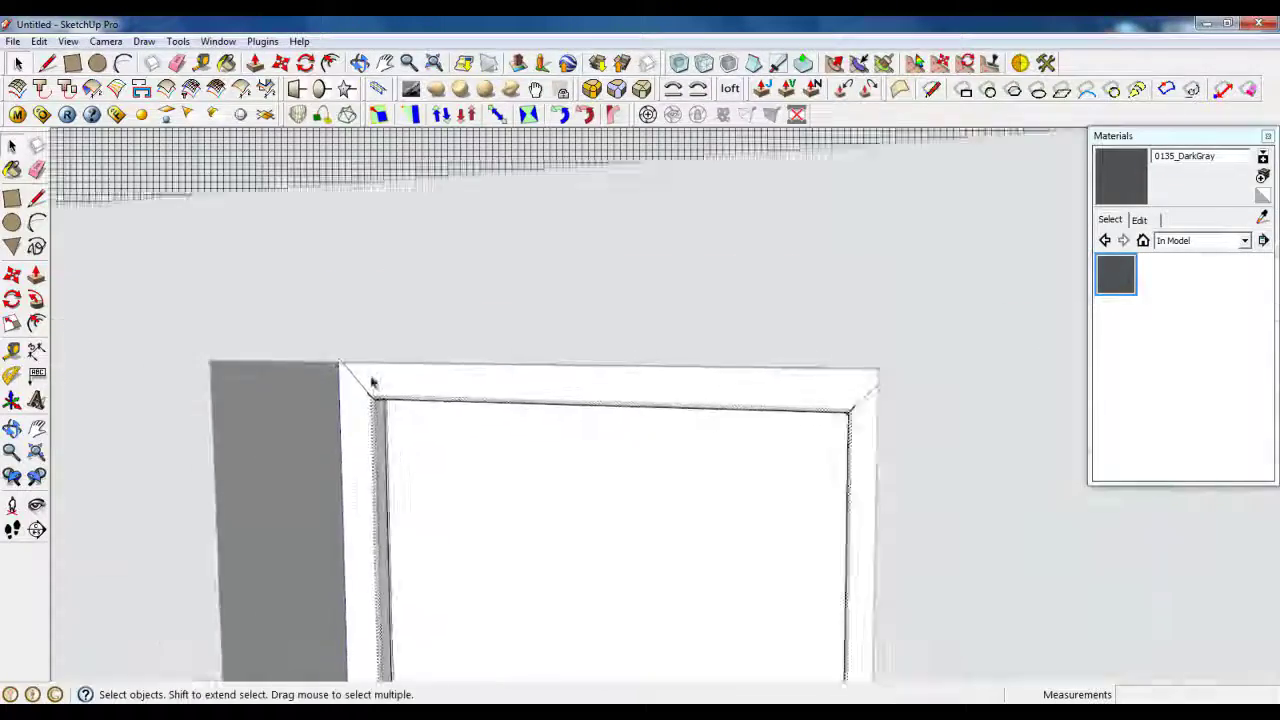
{"action": "scroll", "coordinate": [480, 409], "scroll_direction": "up", "scroll_amount": 2}
{"action": "left_click", "coordinate": [68, 41]}
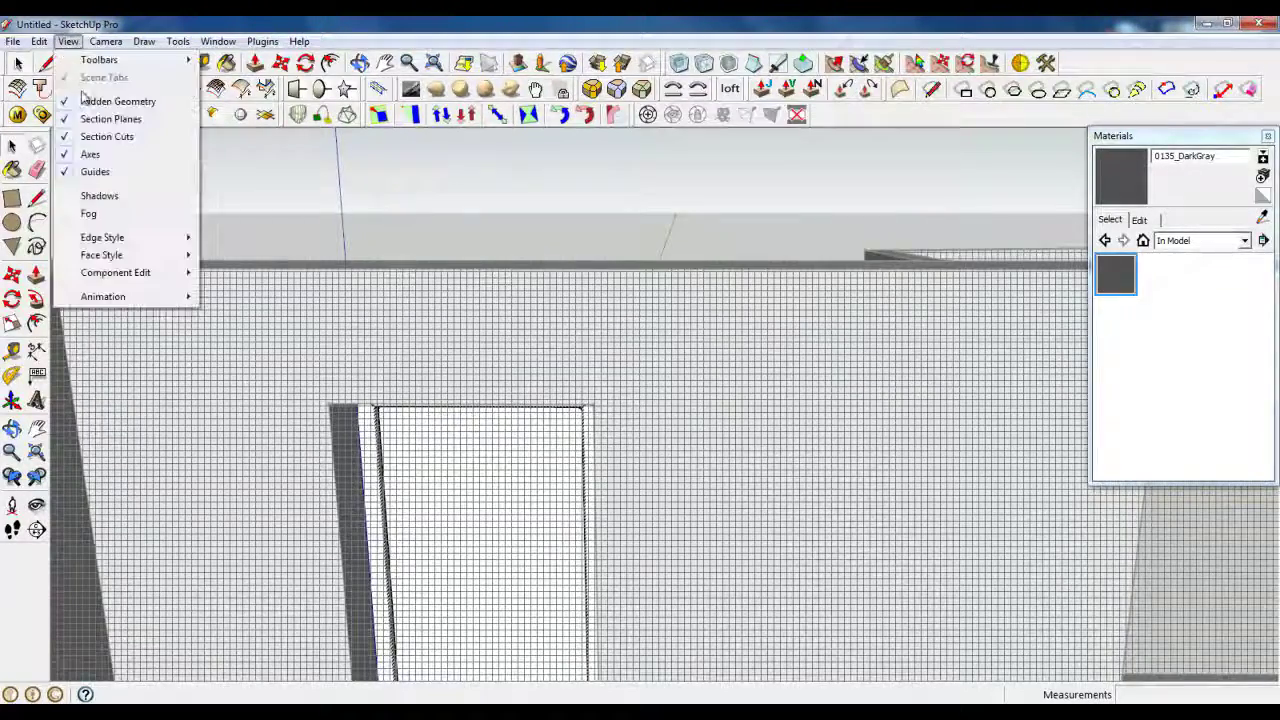
{"action": "left_click", "coordinate": [118, 101]}
Open the house group and divide the neighbouring opening's left jamb with a line across it, 450 mm above the floor
{"action": "middle_click_drag", "start_coordinate": [230, 290], "coordinate": [286, 436]}
{"action": "scroll", "coordinate": [224, 360], "scroll_direction": "down", "scroll_amount": 3}
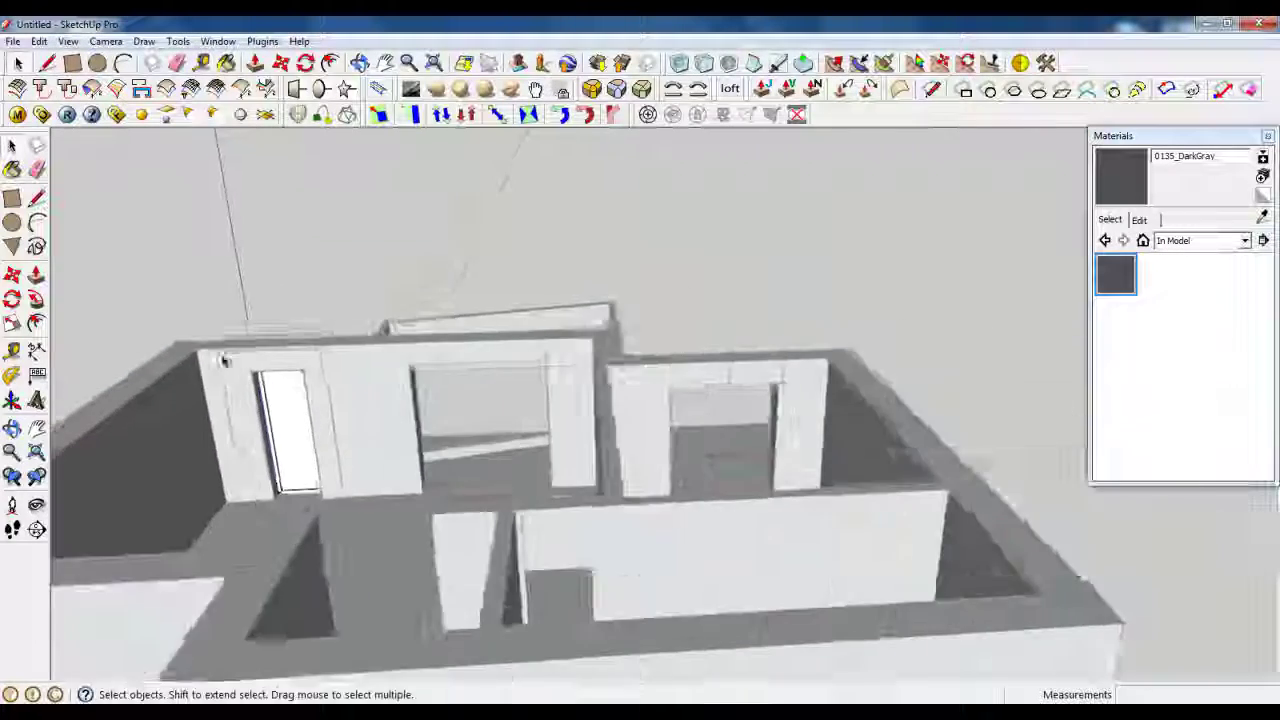
{"action": "middle_click_drag", "start_coordinate": [391, 426], "coordinate": [371, 491]}
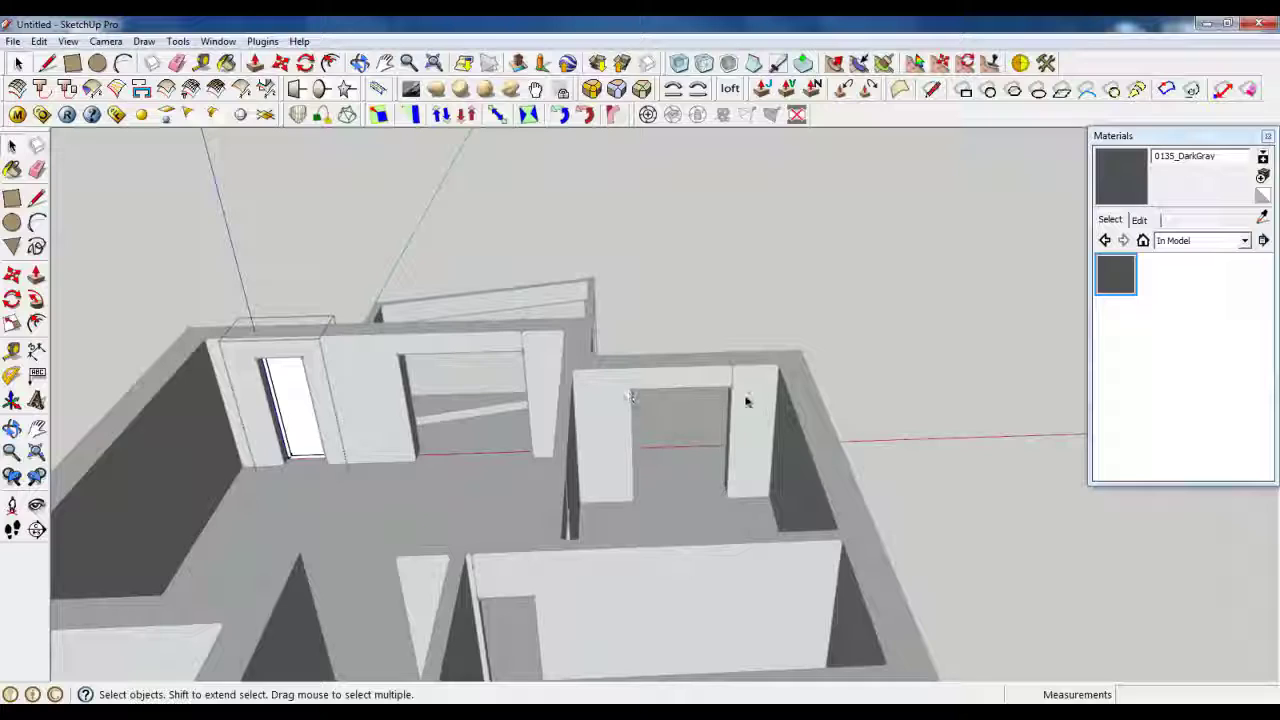
{"action": "right_click", "coordinate": [667, 488]}
{"action": "scroll", "coordinate": [670, 495], "scroll_direction": "up", "scroll_amount": 3}
{"action": "scroll", "coordinate": [640, 500], "scroll_direction": "up", "scroll_amount": 4}
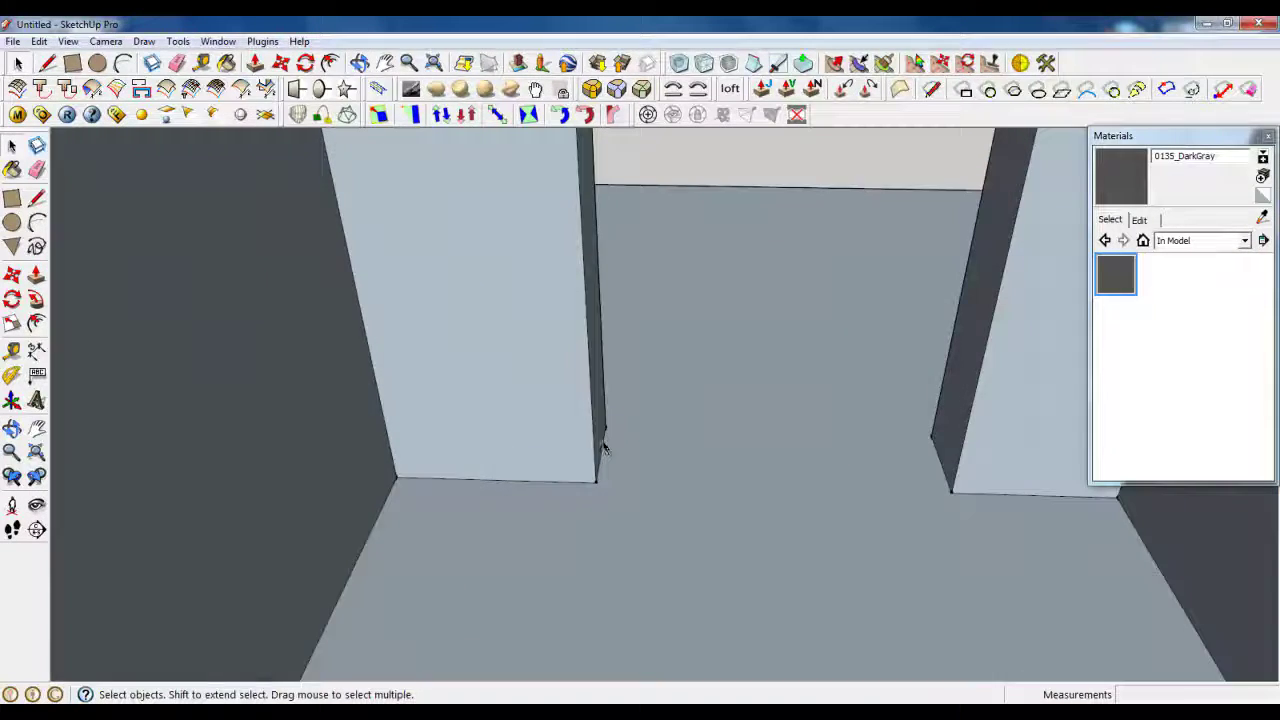
{"action": "scroll", "coordinate": [620, 490], "scroll_direction": "down", "scroll_amount": 3}
{"action": "scroll", "coordinate": [636, 530], "scroll_direction": "up", "scroll_amount": 3}
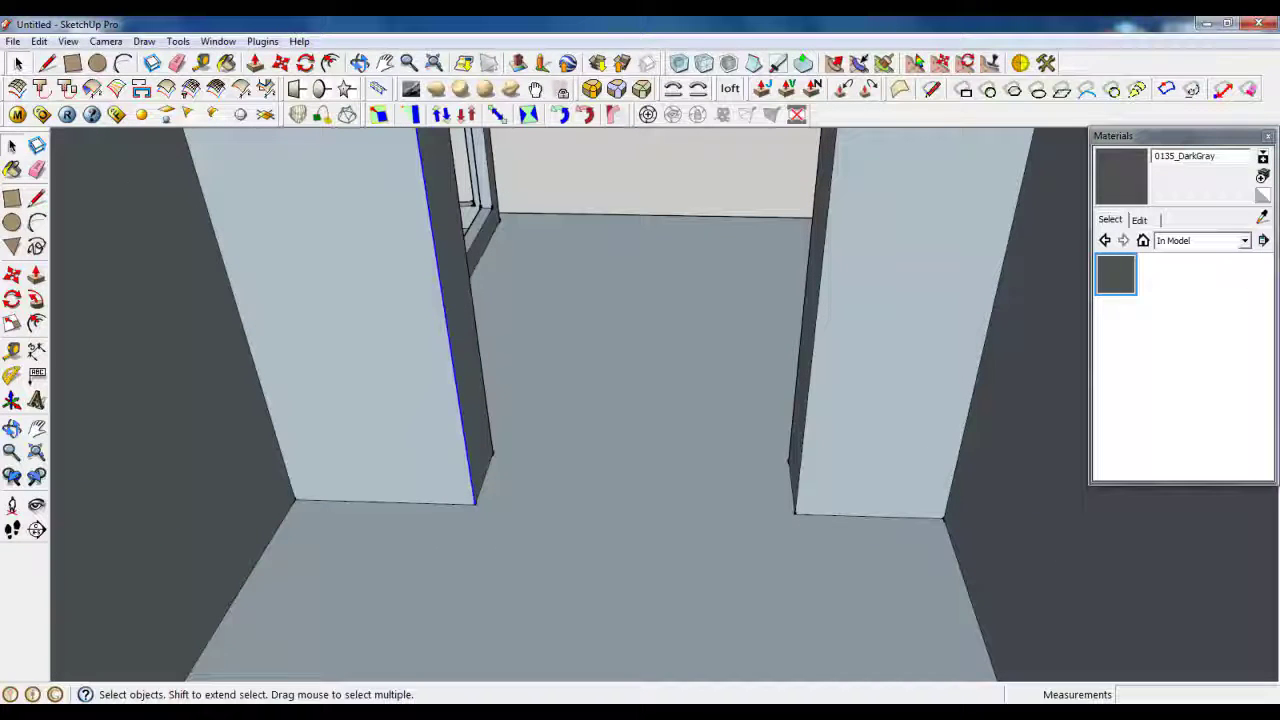
{"action": "left_click", "coordinate": [72, 63]}
{"action": "scroll", "coordinate": [571, 443], "scroll_direction": "up", "scroll_amount": 3}
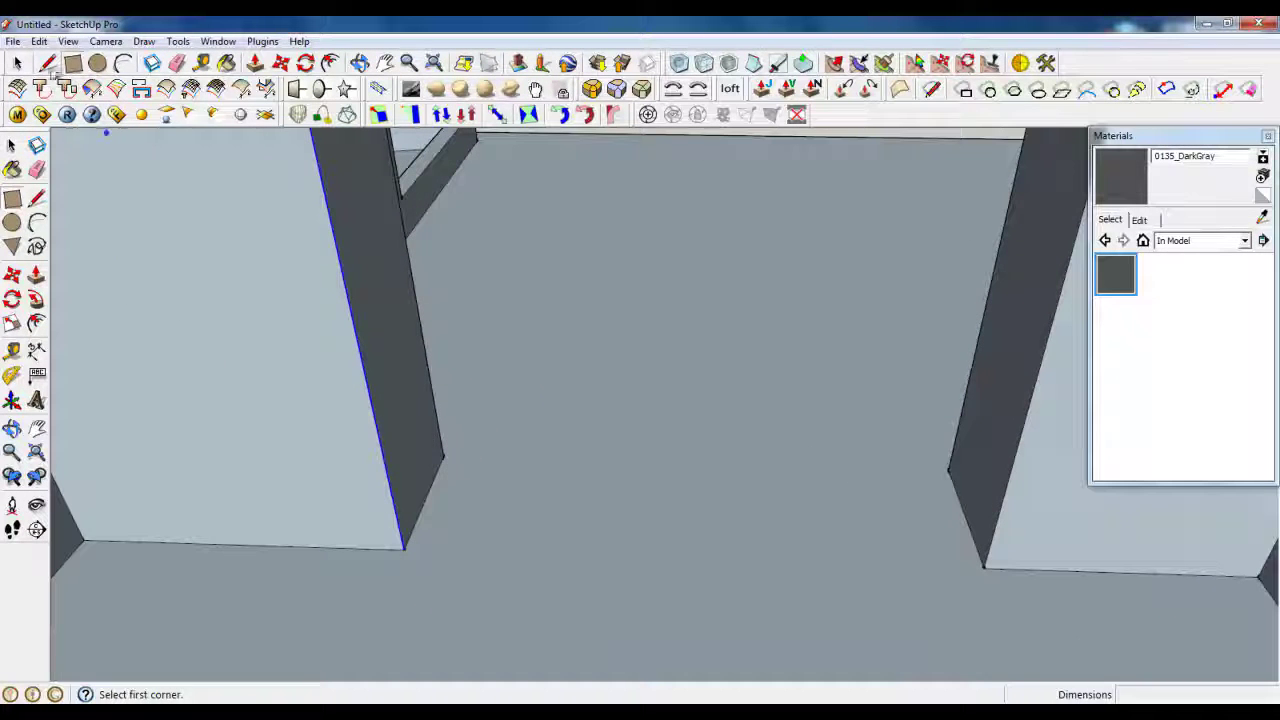
{"action": "left_click", "coordinate": [403, 543]}
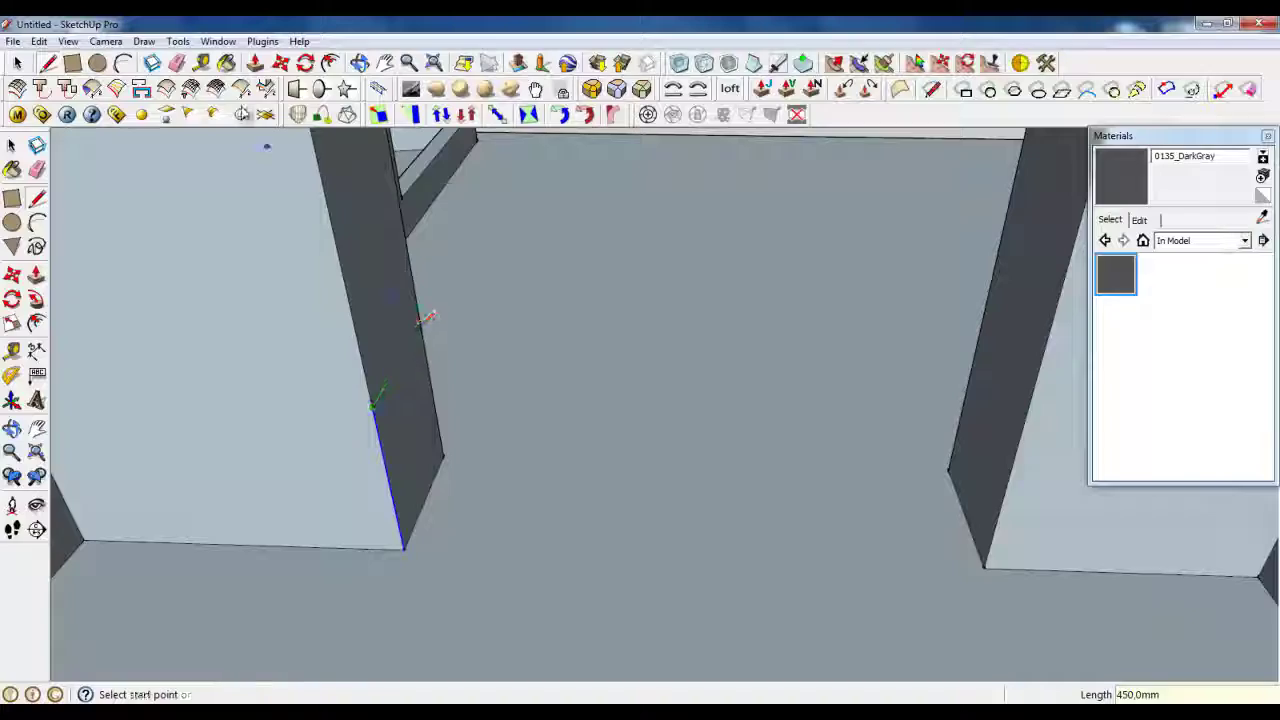
Try to build a low wall by pushing the jamb's lower face about 1666 mm across the opening
{"action": "key", "text": "p"}
{"action": "left_click", "coordinate": [437, 443]}
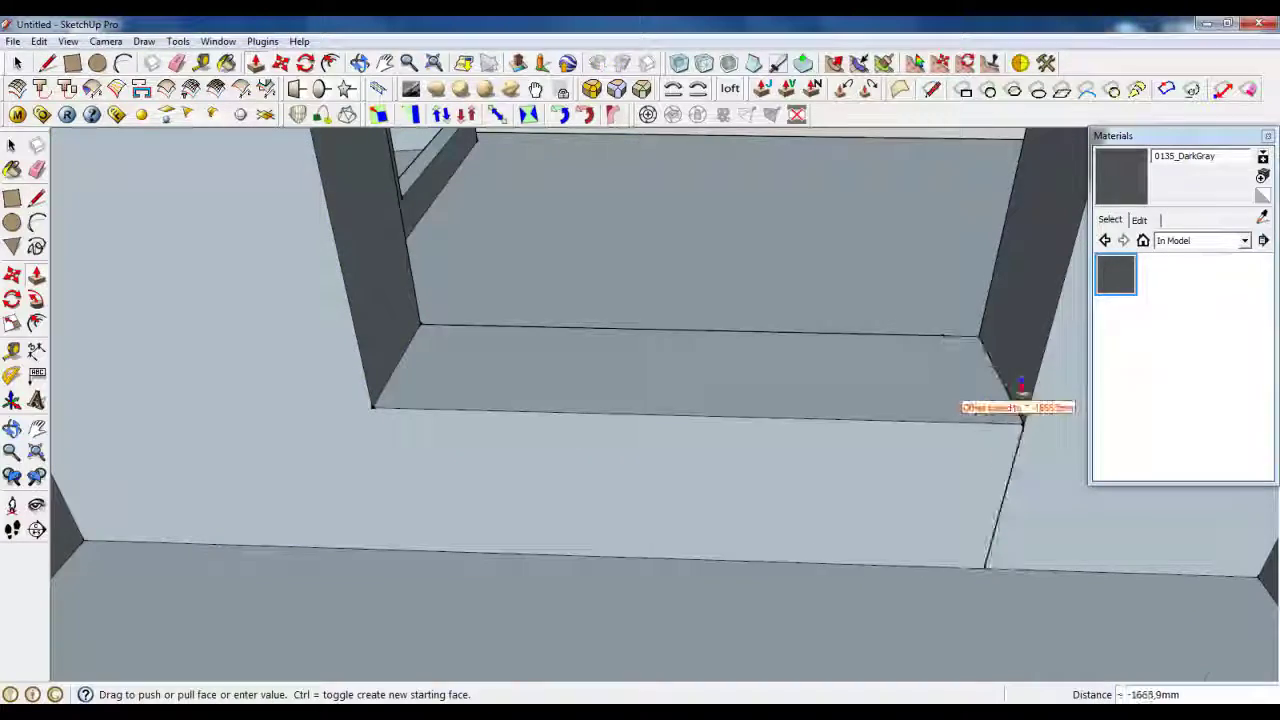
{"action": "left_click", "coordinate": [1021, 390]}
{"action": "scroll", "coordinate": [943, 500], "scroll_direction": "down", "scroll_amount": 10}
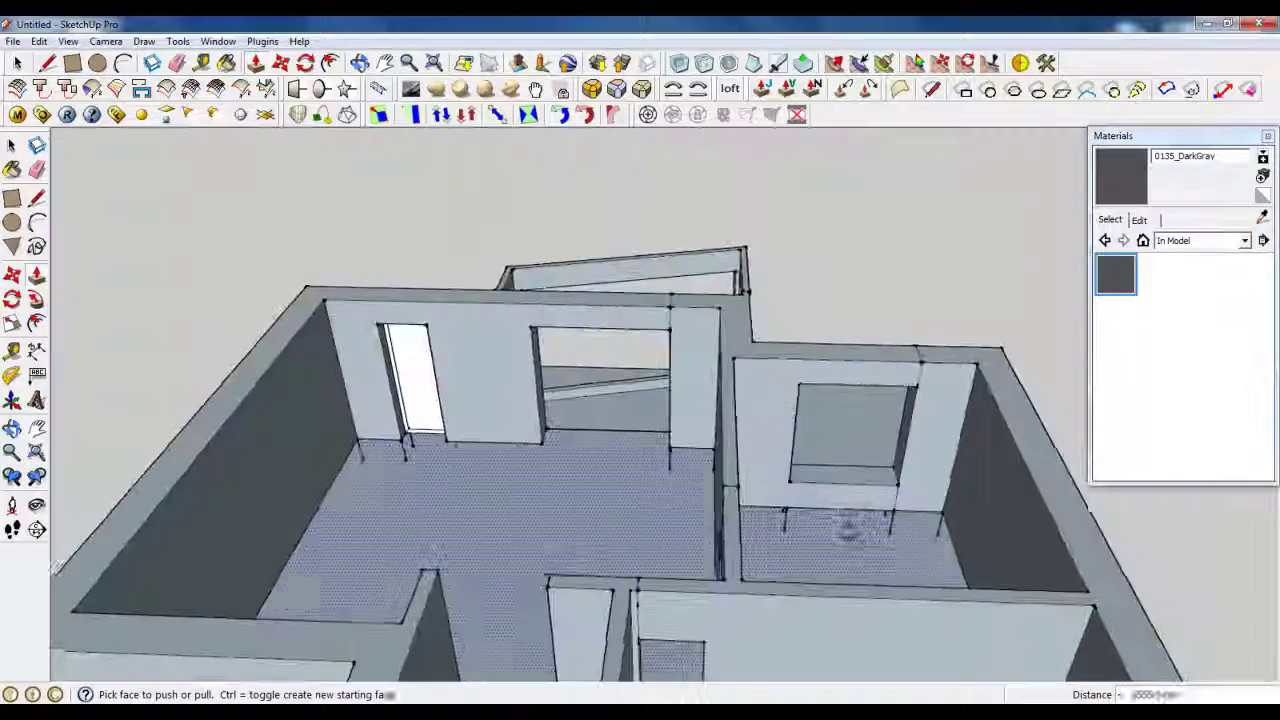
{"action": "middle_click_drag", "start_coordinate": [848, 525], "coordinate": [694, 557]}
{"action": "double_click", "coordinate": [826, 517]}
{"action": "scroll", "coordinate": [838, 523], "scroll_direction": "up", "scroll_amount": 8}
Draw a floor line, about 1670 mm long, between the opening's two front corners and erase the face that fills the opening
{"action": "key", "text": "l"}
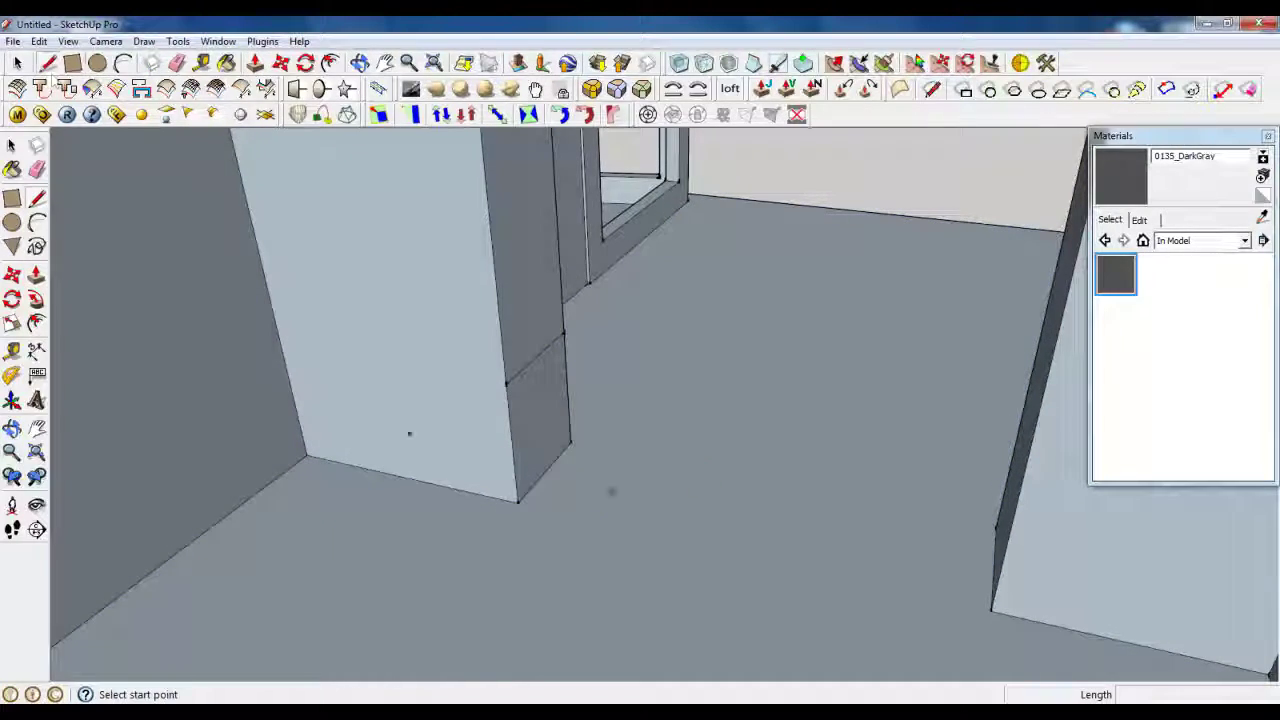
{"action": "left_click", "coordinate": [520, 499]}
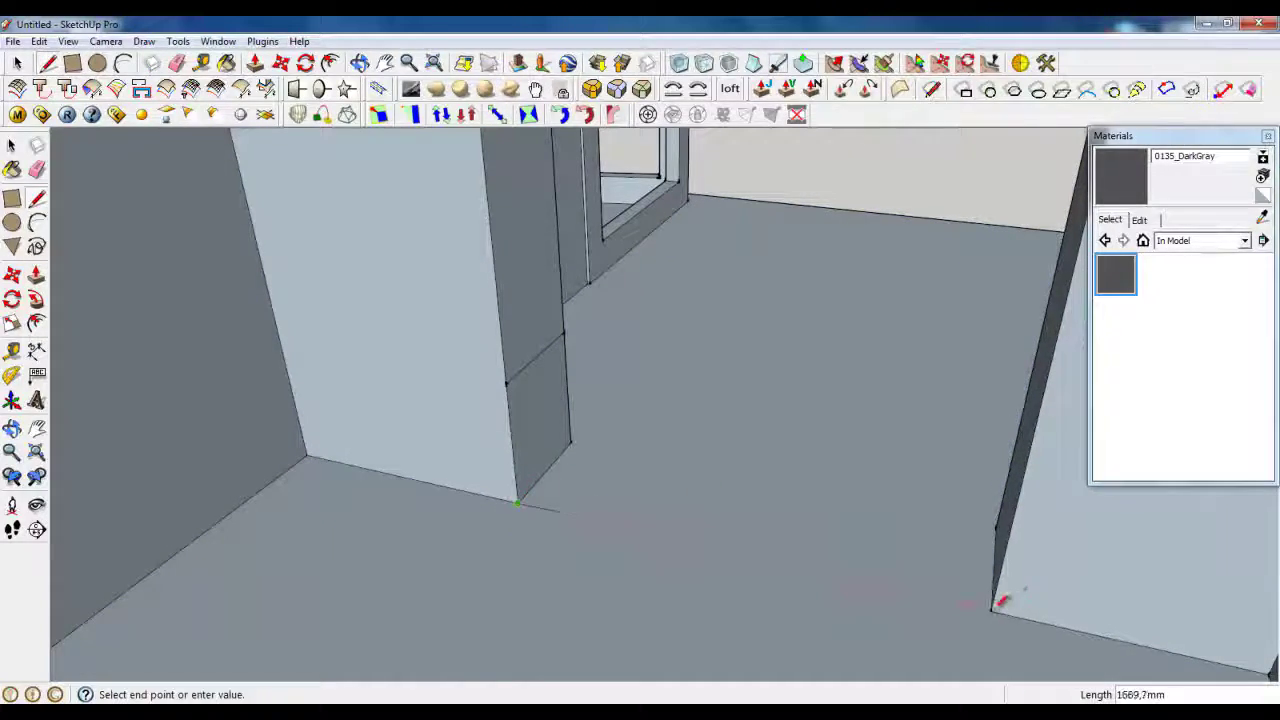
{"action": "left_click", "coordinate": [992, 608]}
{"action": "right_click", "coordinate": [928, 525]}
{"action": "left_click", "coordinate": [966, 217]}
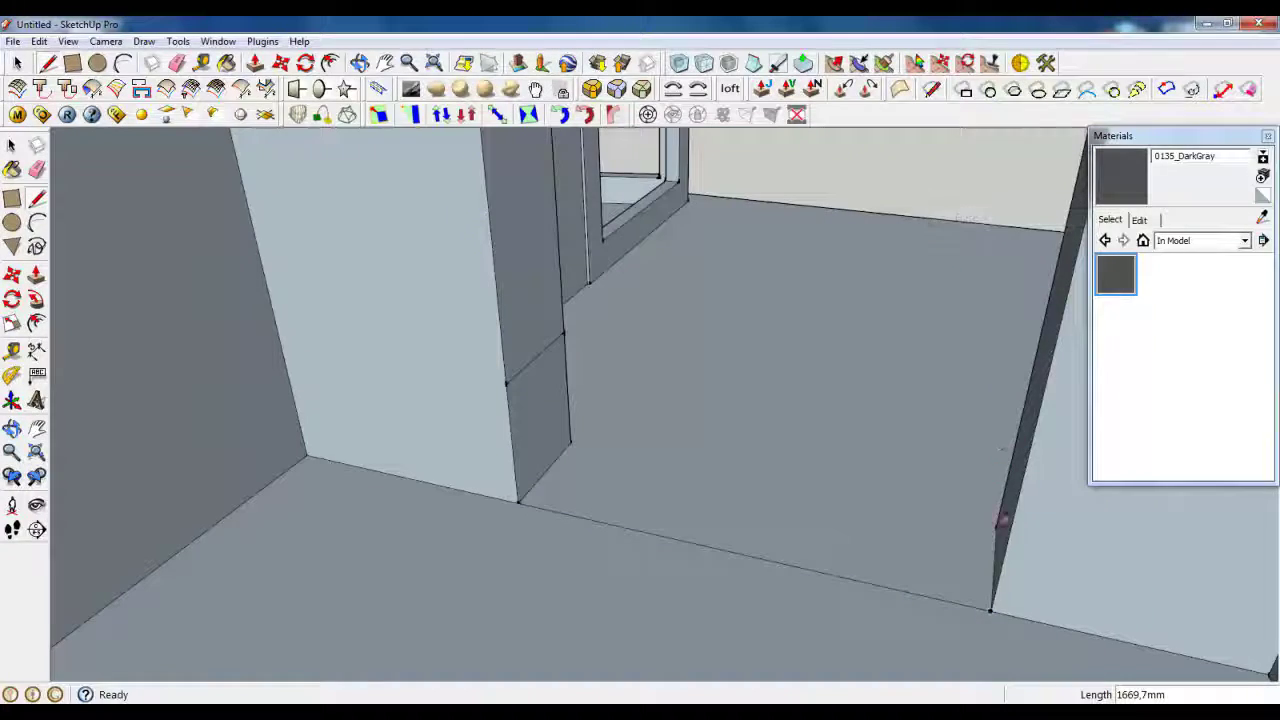
Draw the low wall's front top edge from the jamb mark to the opposite jamb and erase the face above it
{"action": "left_click", "coordinate": [507, 383]}
{"action": "left_click", "coordinate": [1022, 478]}
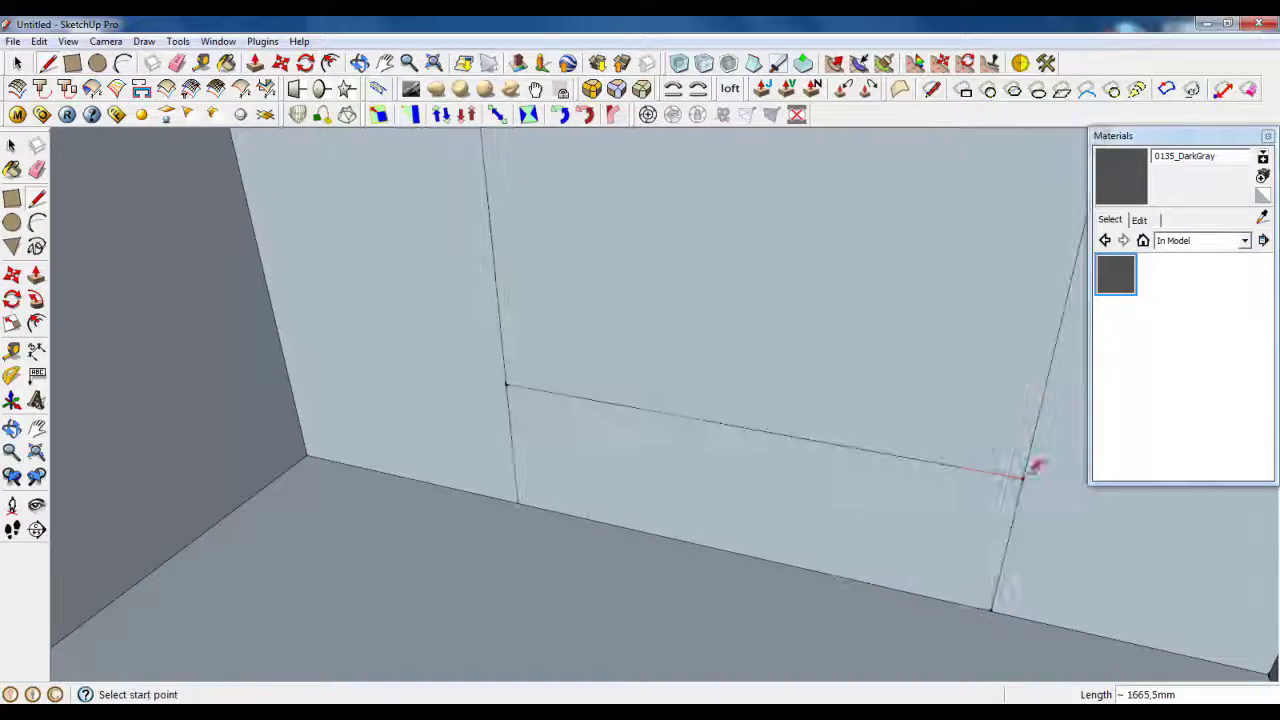
{"action": "right_click", "coordinate": [967, 394]}
{"action": "left_click", "coordinate": [1006, 89]}
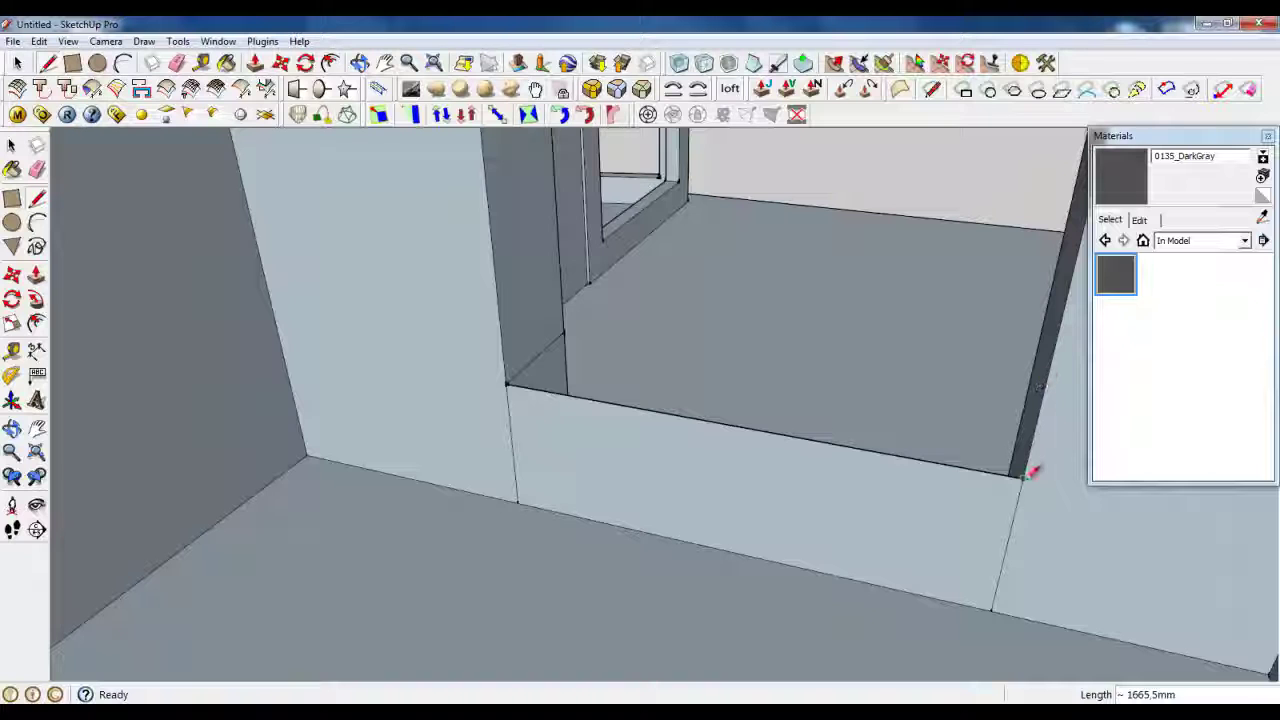
Draw the low wall's top outline from the front corner to the rear jamb mark and erase the surplus face above its rear edge
{"action": "left_click", "coordinate": [1022, 478]}
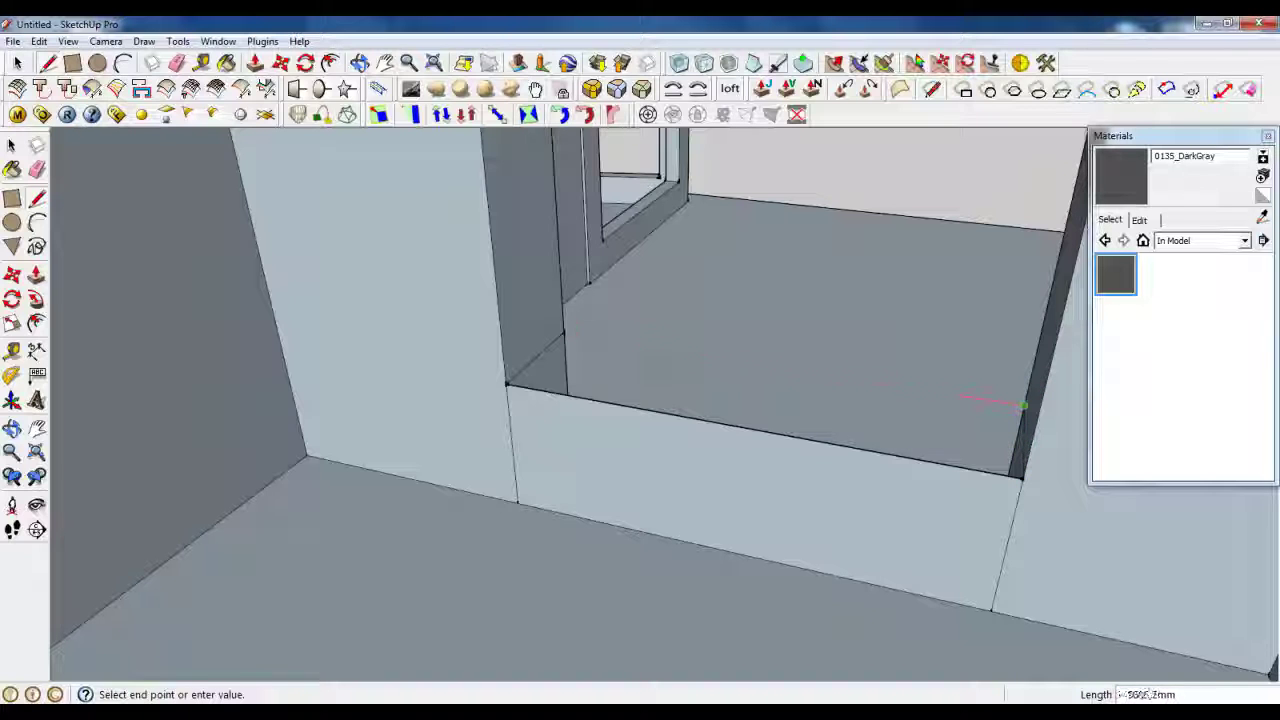
{"action": "left_click", "coordinate": [564, 333]}
{"action": "right_click", "coordinate": [610, 306]}
{"action": "left_click", "coordinate": [648, 336]}
{"action": "middle_click_drag", "start_coordinate": [645, 396], "coordinate": [738, 556]}
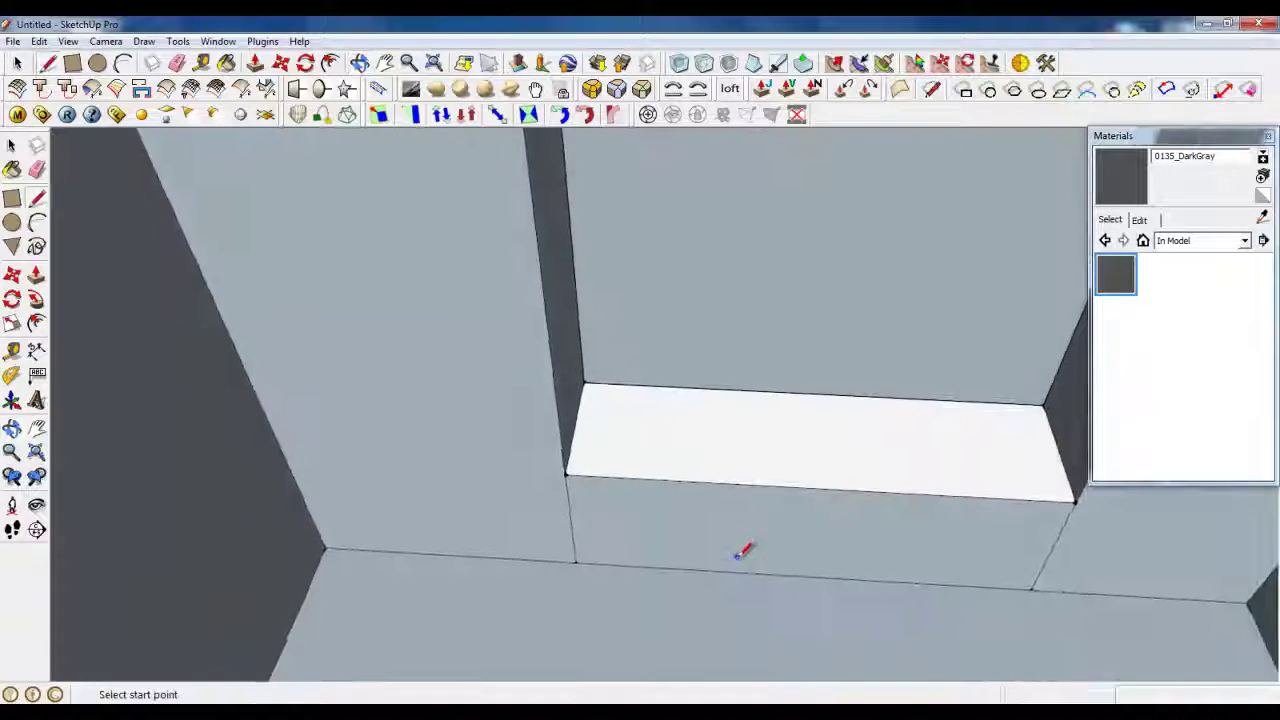
Draw a floor line across the wide opening between the midpoints of the two jambs' lower edges
{"action": "scroll", "coordinate": [717, 541], "scroll_direction": "down", "scroll_amount": 6}
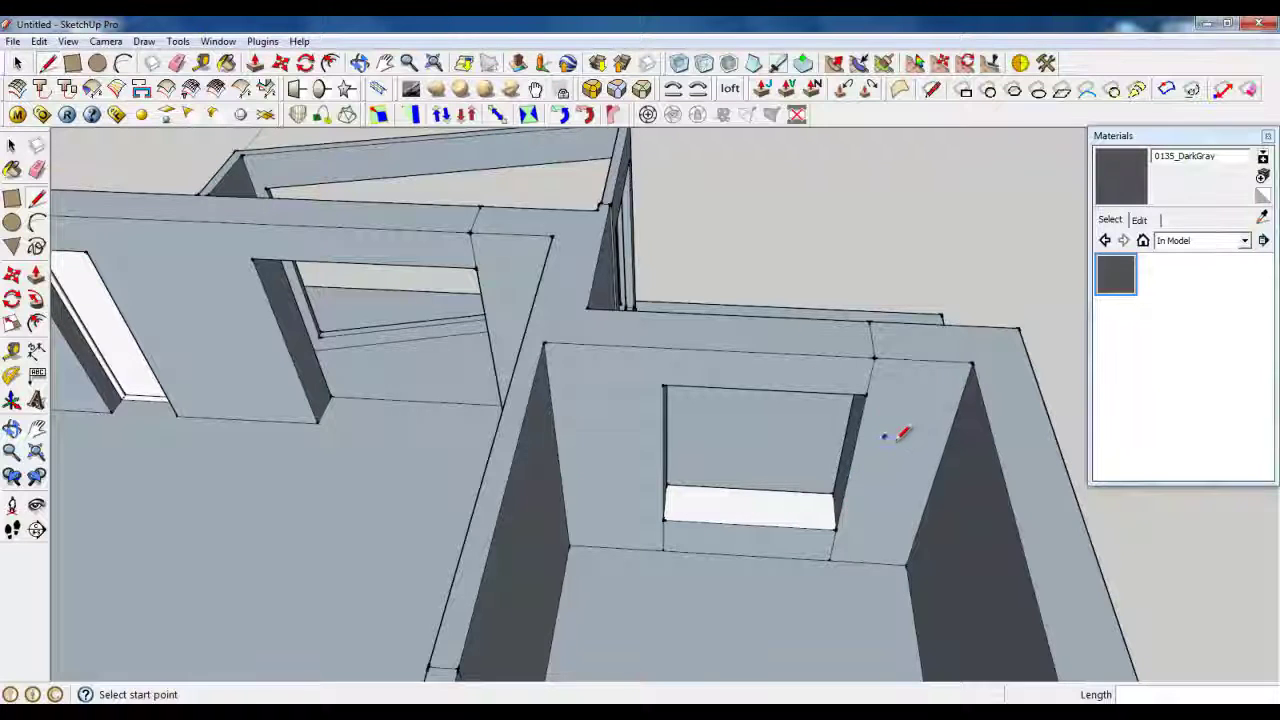
{"action": "scroll", "coordinate": [709, 523], "scroll_direction": "down", "scroll_amount": 5}
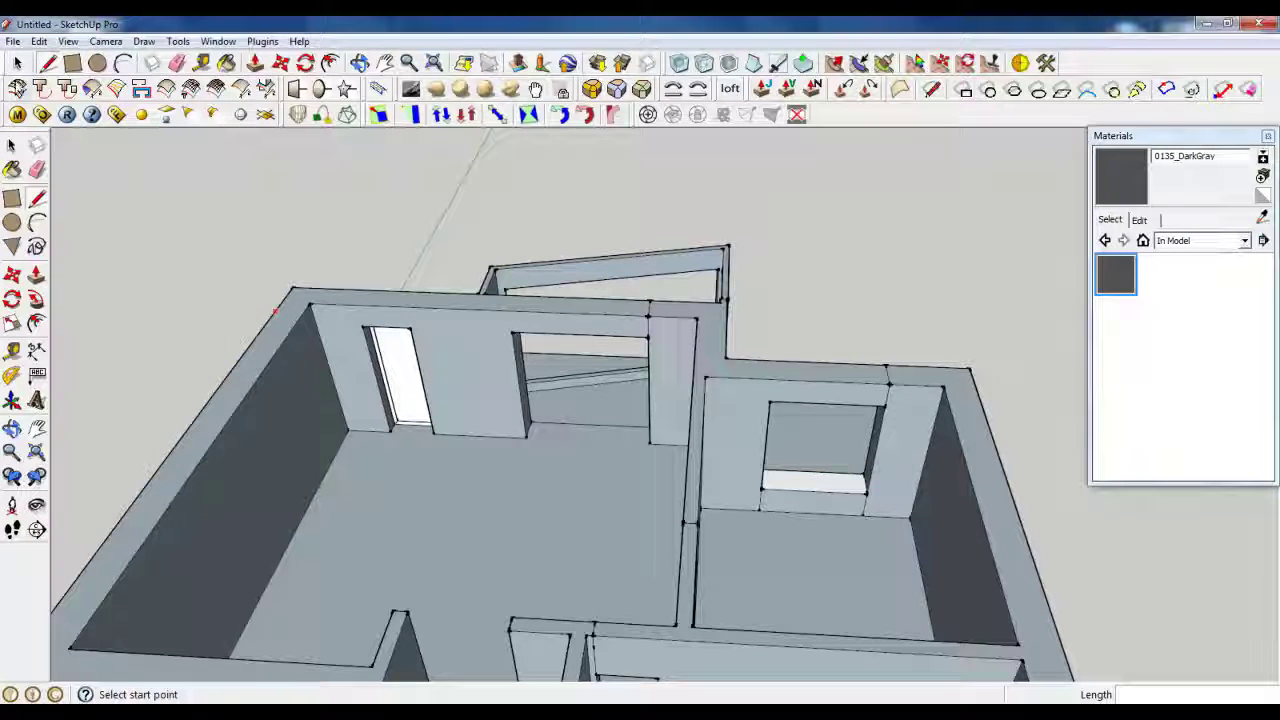
{"action": "key", "text": "space"}
{"action": "middle_click_drag", "start_coordinate": [347, 450], "coordinate": [622, 231]}
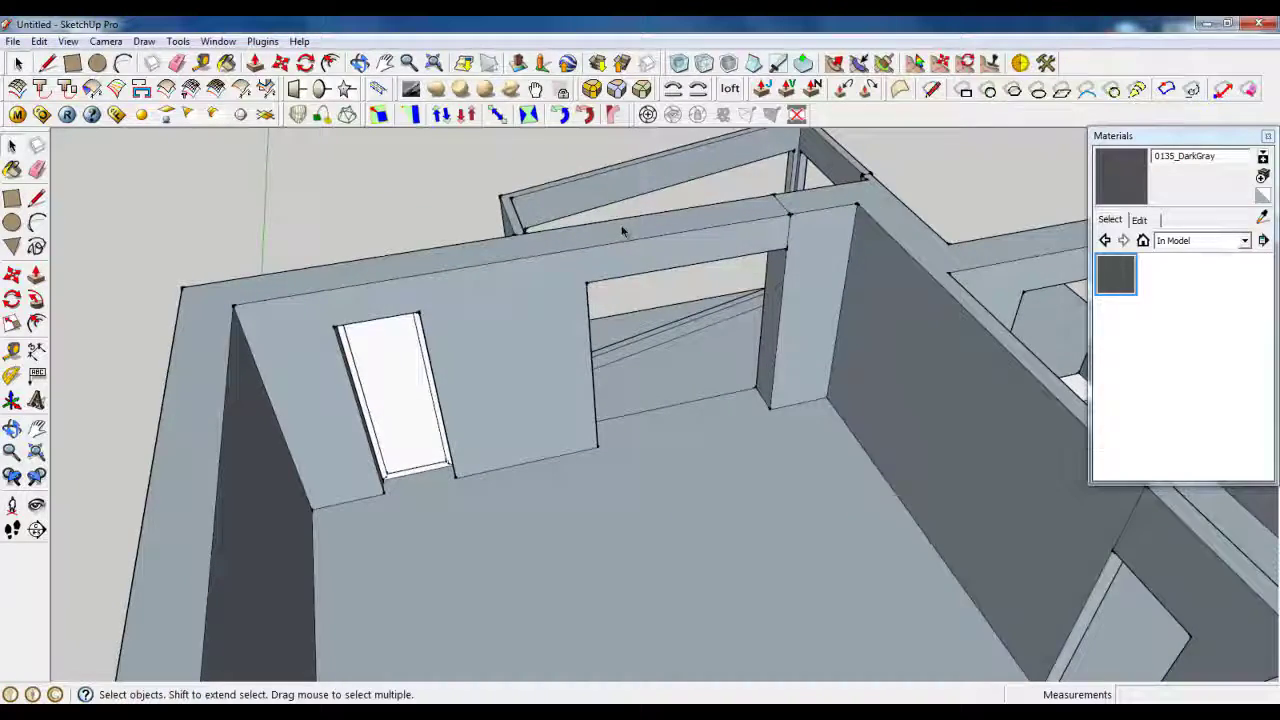
{"action": "scroll", "coordinate": [665, 243], "scroll_direction": "up", "scroll_amount": 3}
{"action": "middle_click_drag", "start_coordinate": [656, 514], "coordinate": [760, 331]}
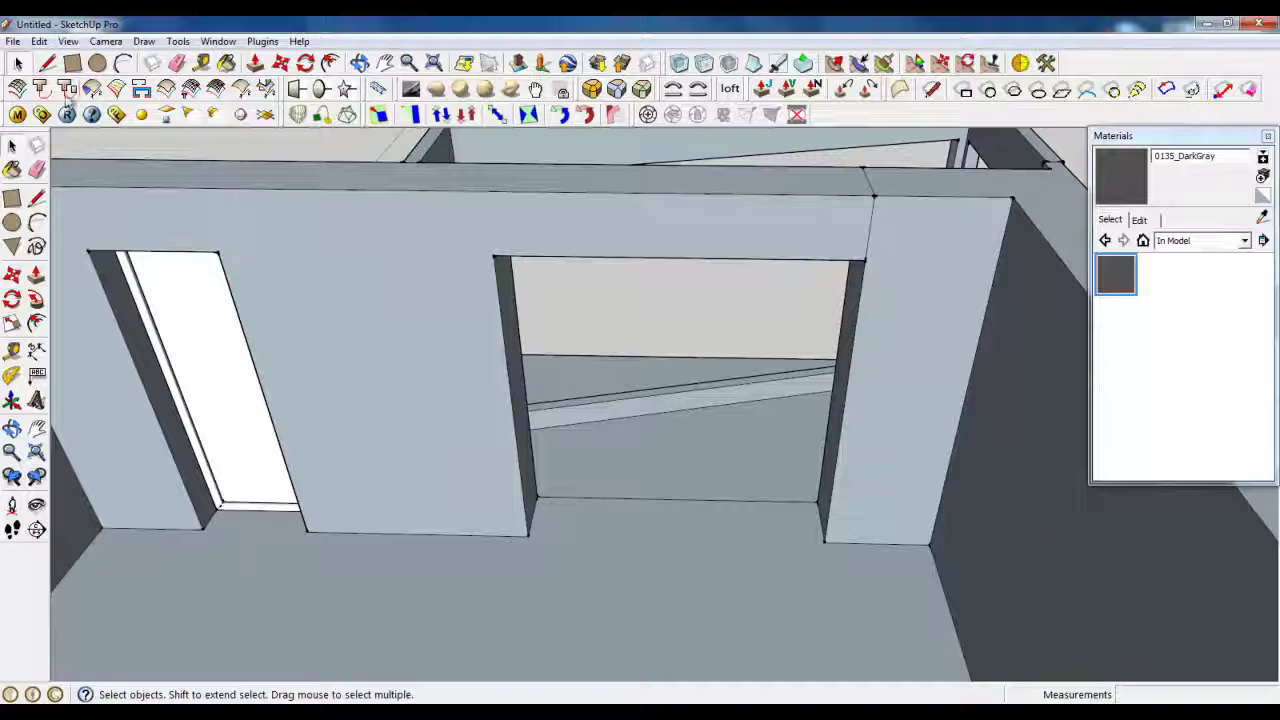
{"action": "left_click", "coordinate": [47, 63]}
{"action": "scroll", "coordinate": [766, 537], "scroll_direction": "up", "scroll_amount": 5}
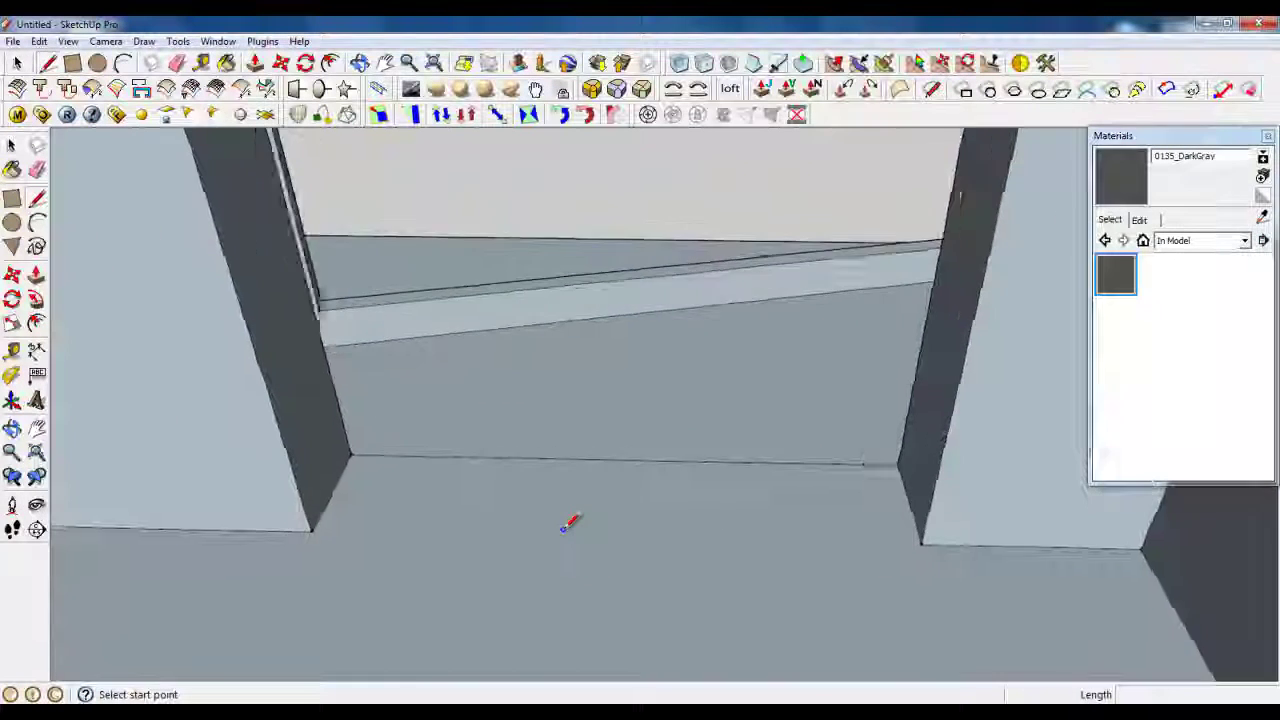
{"action": "middle_click_drag", "start_coordinate": [566, 535], "coordinate": [560, 532]}
{"action": "left_click", "coordinate": [261, 503]}
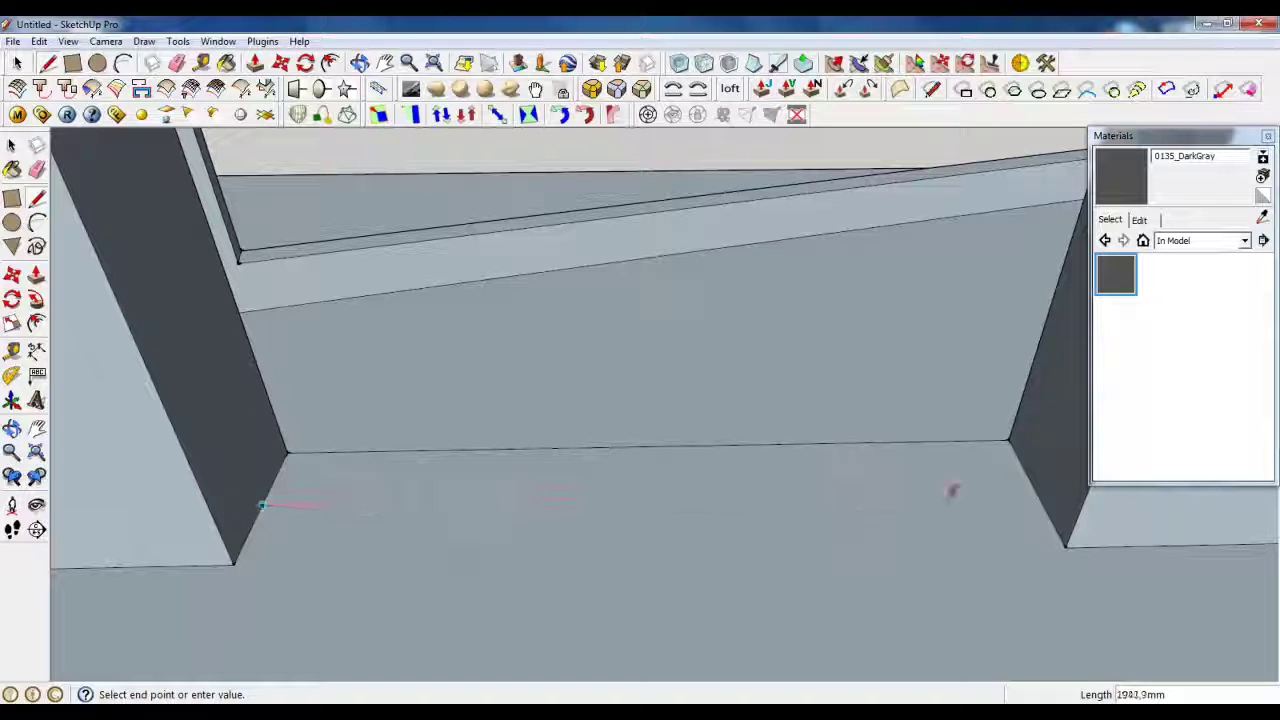
{"action": "left_click", "coordinate": [1038, 480]}
Draw a parallel floor line, about 2210 mm long, across the opening, 60 mm behind the middle line
{"action": "scroll", "coordinate": [1000, 509], "scroll_direction": "up", "scroll_amount": 5}
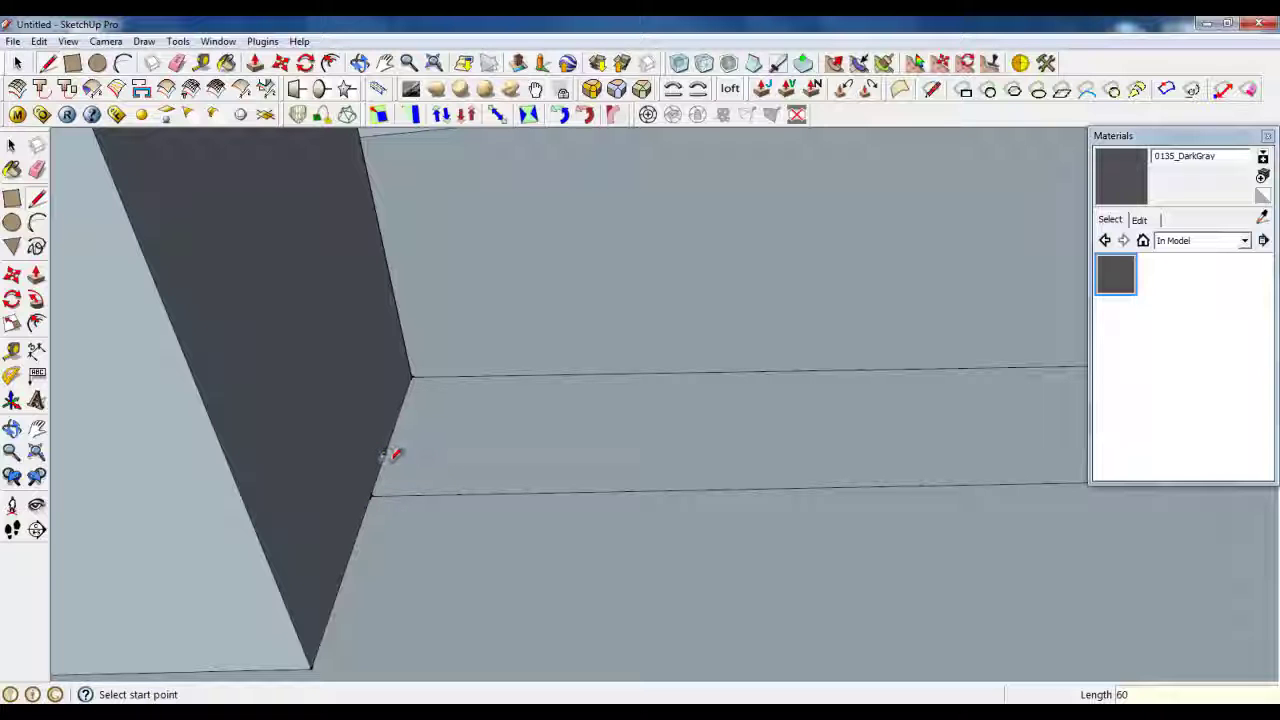
{"action": "left_click", "coordinate": [372, 495]}
{"action": "scroll", "coordinate": [372, 495], "scroll_direction": "down", "scroll_amount": 5}
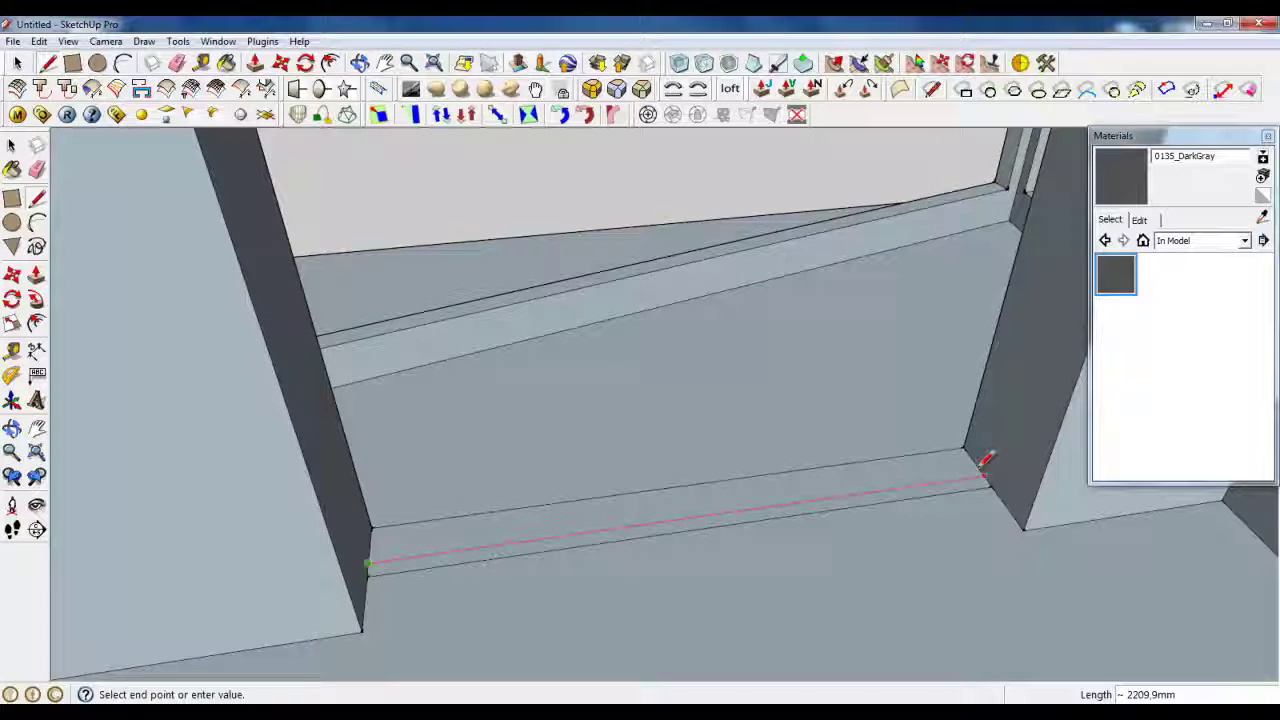
{"action": "left_click", "coordinate": [985, 478]}
Group the narrow 60 mm floor strip between the two lines and open the group for editing
{"action": "left_click", "coordinate": [17, 62]}
{"action": "scroll", "coordinate": [466, 545], "scroll_direction": "up", "scroll_amount": 3}
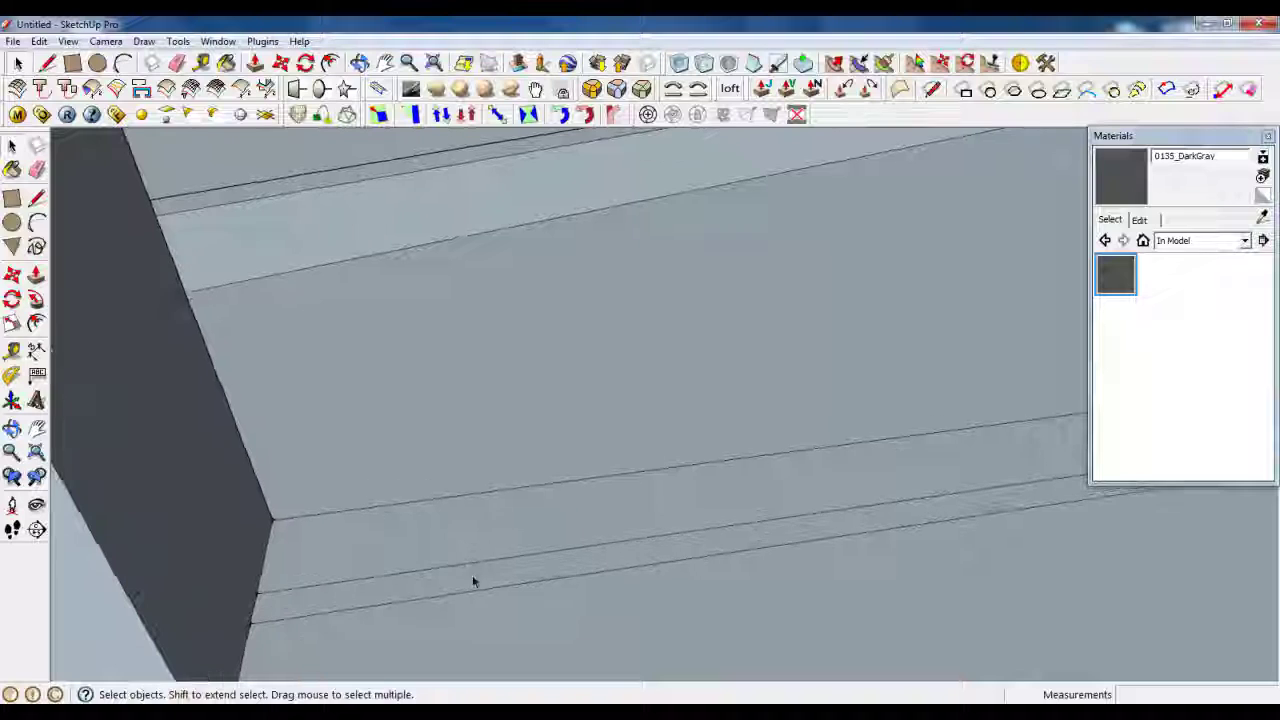
{"action": "right_click", "coordinate": [473, 576]}
{"action": "left_click", "coordinate": [529, 356]}
{"action": "left_click", "coordinate": [535, 568]}
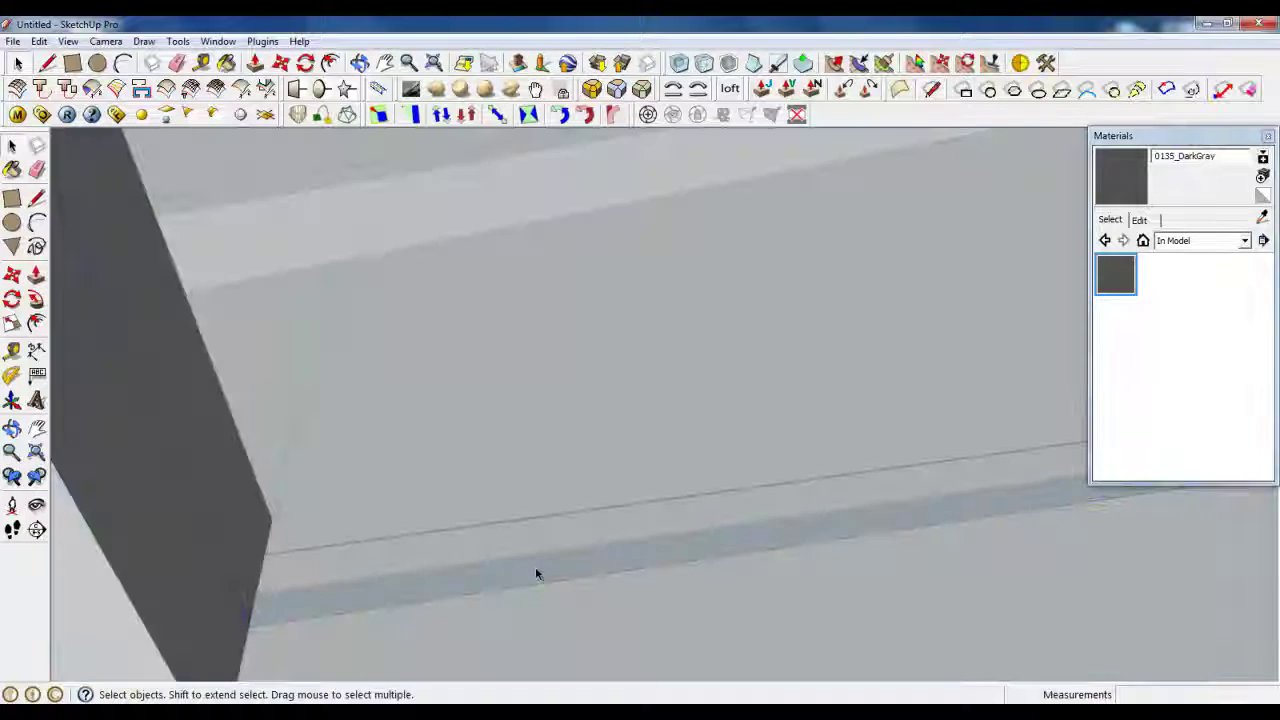
Extrude the floor strip 2300 mm up to the opening's head to form a panel
{"action": "left_click", "coordinate": [255, 63]}
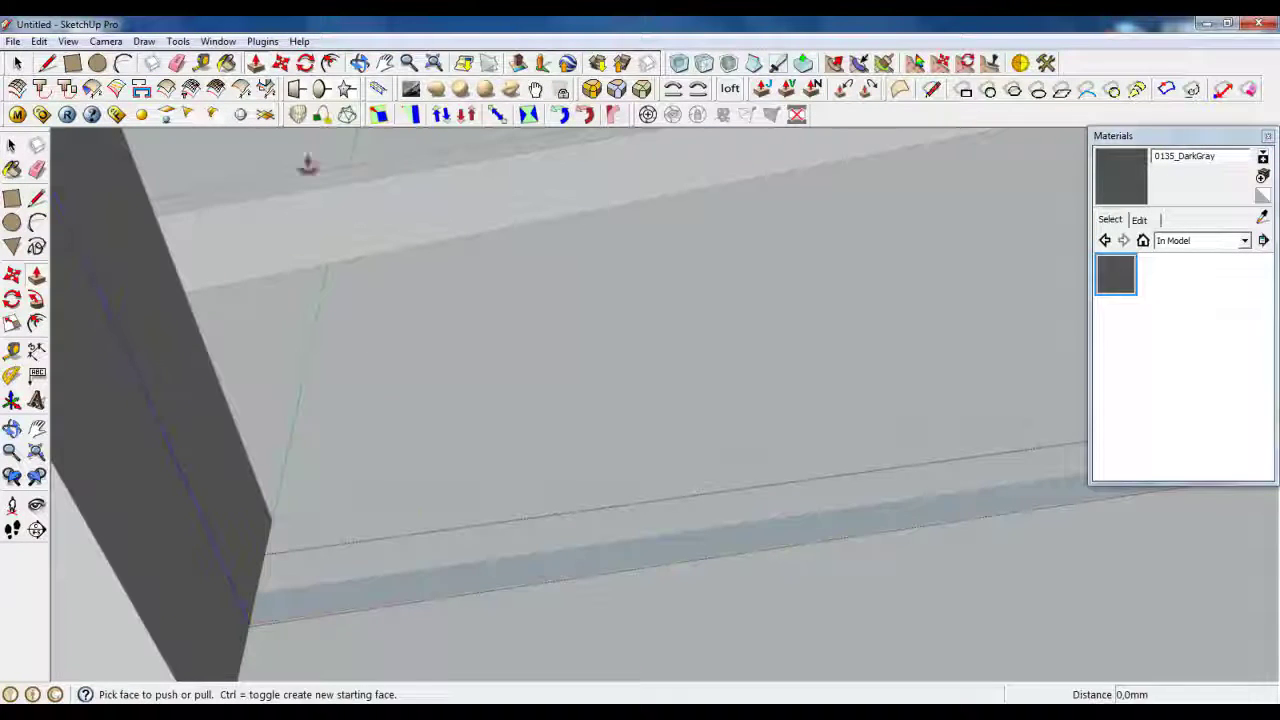
{"action": "left_click", "coordinate": [430, 584]}
{"action": "scroll", "coordinate": [466, 650], "scroll_direction": "down", "scroll_amount": 5}
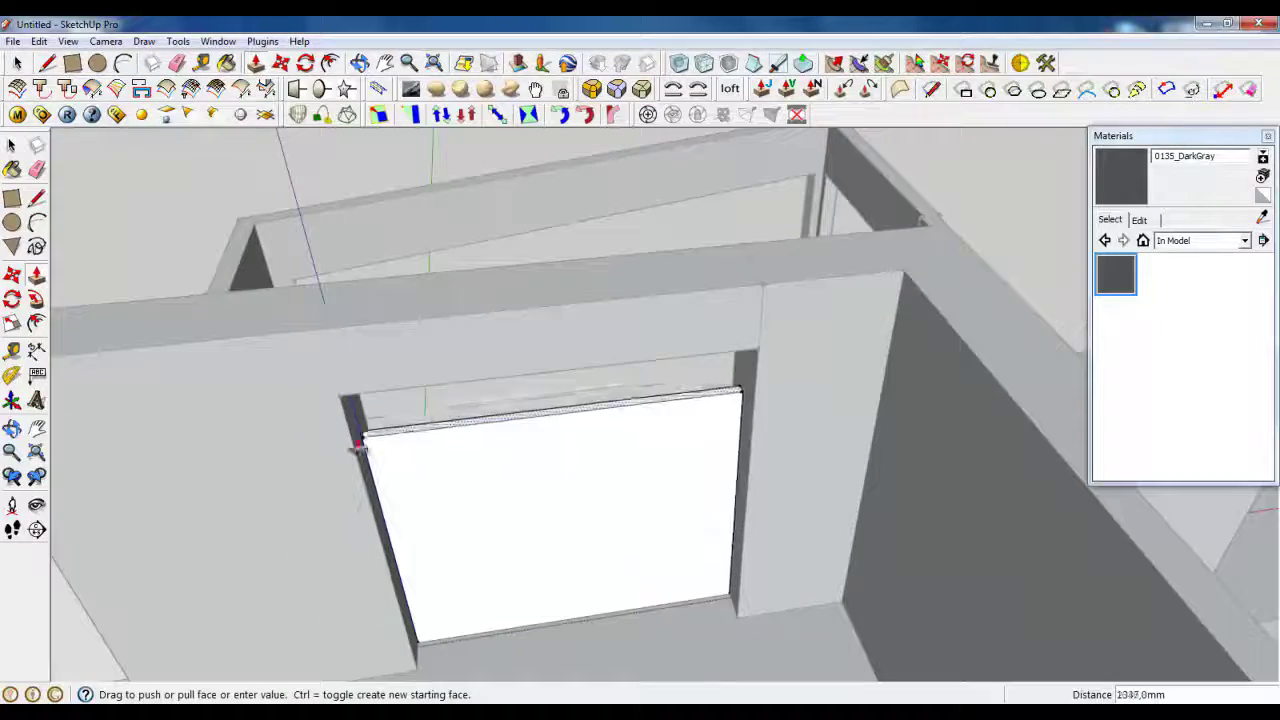
{"action": "left_click", "coordinate": [345, 404]}
{"action": "middle_click_drag", "start_coordinate": [405, 472], "coordinate": [410, 422]}
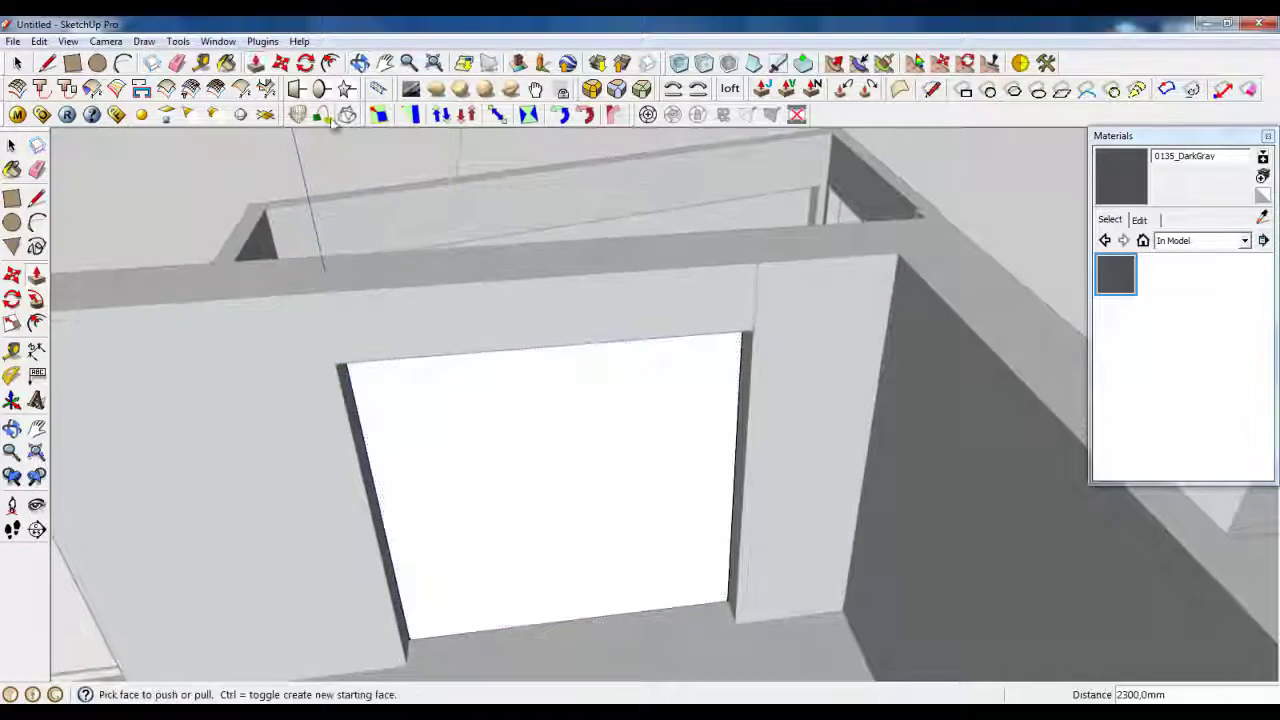
Offset the panel's front face outline 60 mm inward
{"action": "left_click", "coordinate": [331, 63]}
{"action": "left_click", "coordinate": [537, 447]}
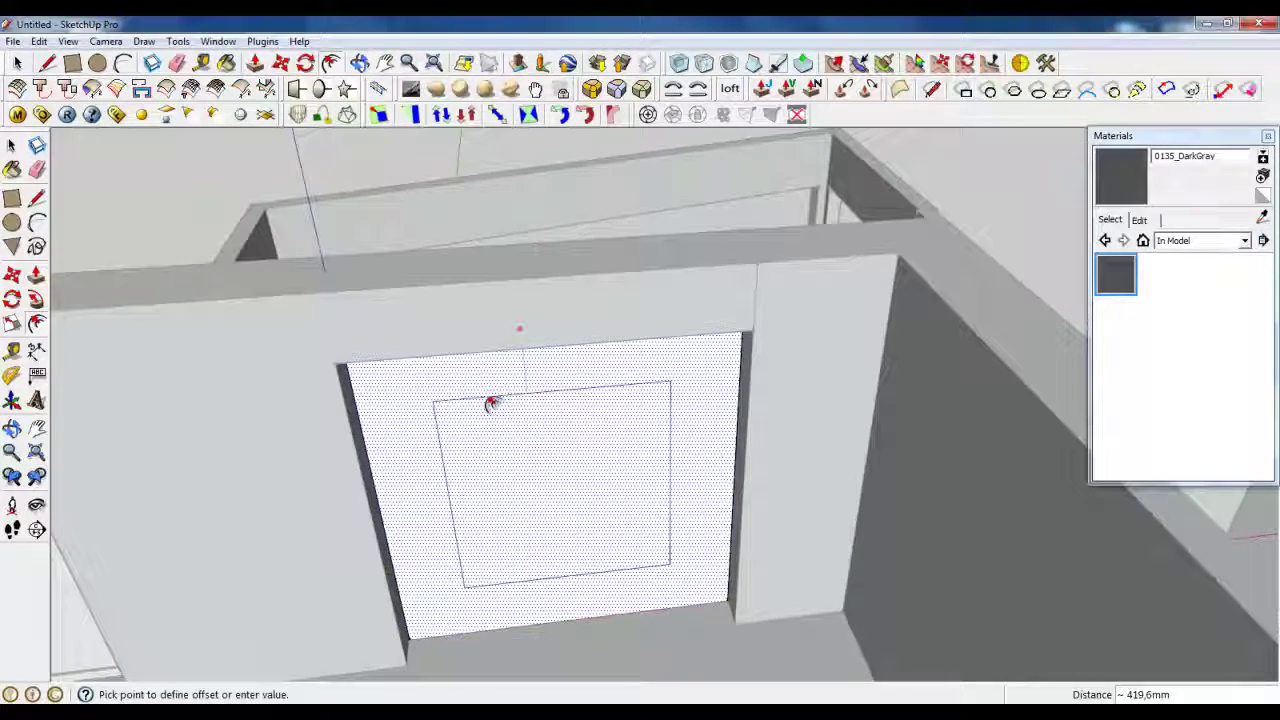
{"action": "key", "text": "Return"}
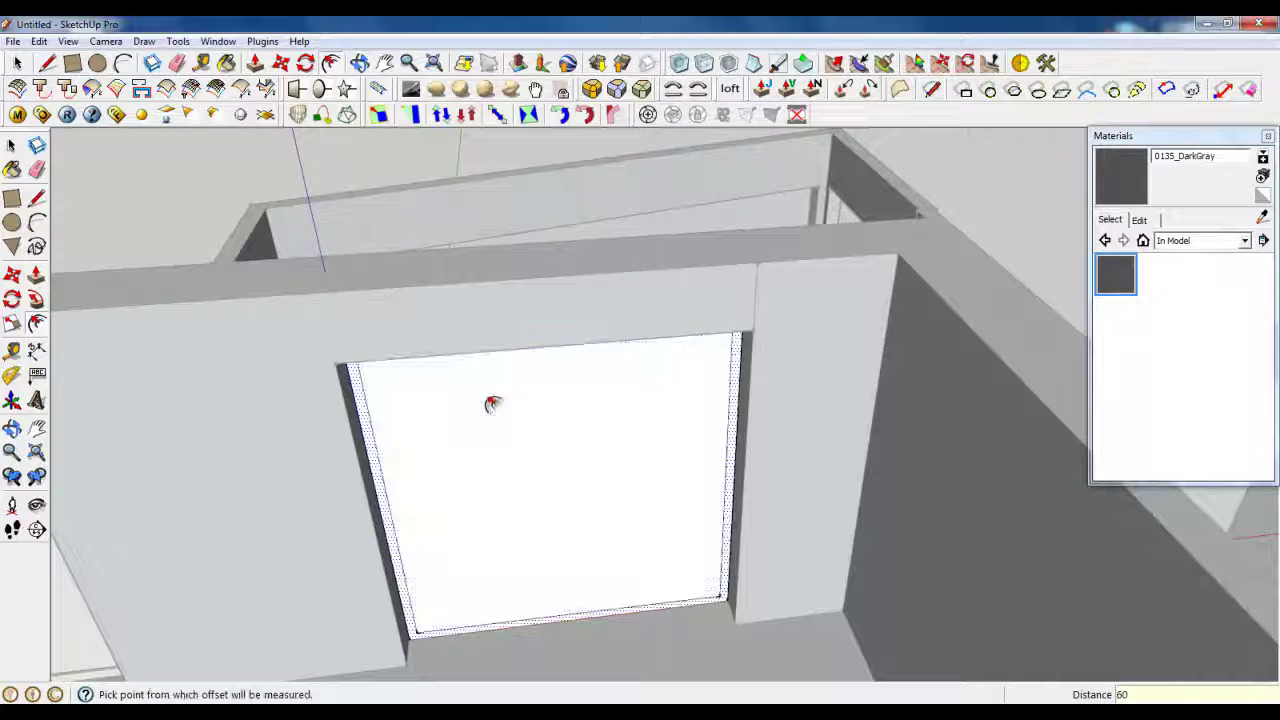
Push the panel's inner face back 60 mm to cut it out and leave a frame
{"action": "left_click", "coordinate": [255, 63]}
{"action": "left_click", "coordinate": [528, 556]}
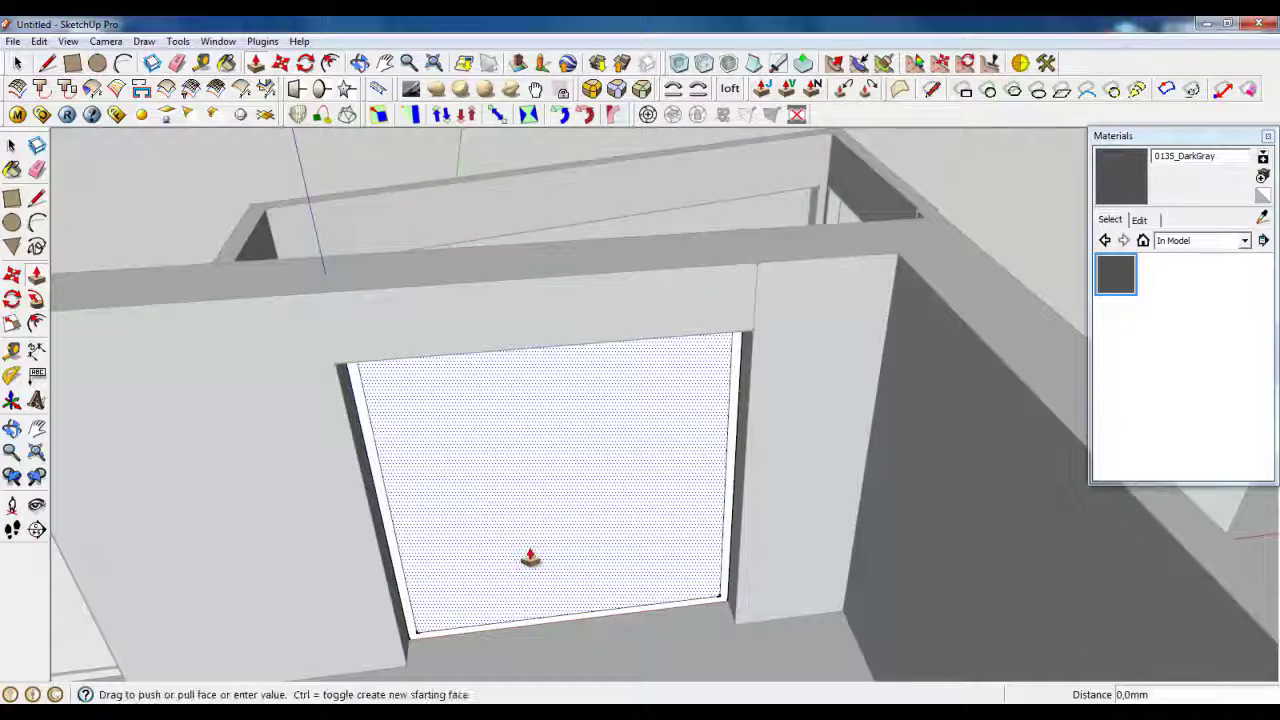
{"action": "middle_click_drag", "start_coordinate": [450, 358], "coordinate": [1083, 463]}
{"action": "left_click", "coordinate": [794, 455]}
{"action": "middle_click_drag", "start_coordinate": [794, 455], "coordinate": [543, 537]}
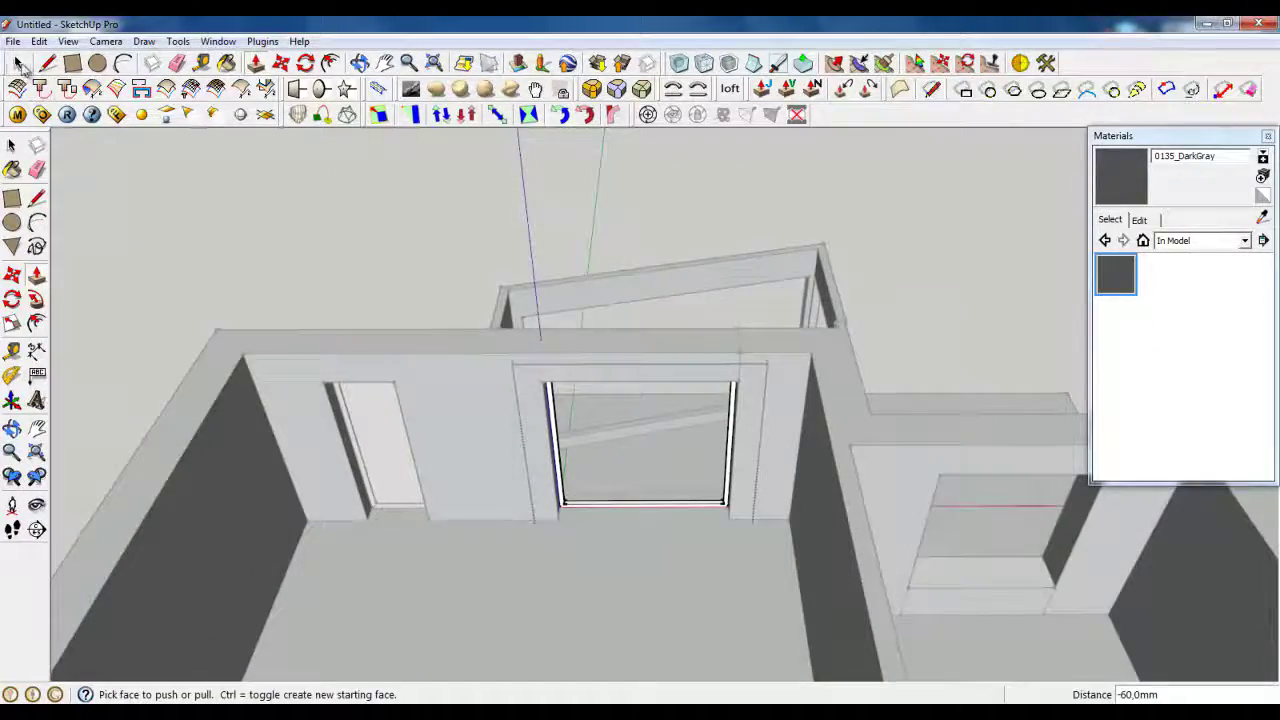
Divide the inner front edge of the frame's bottom rail into 3 segments
{"action": "left_click", "coordinate": [18, 63]}
{"action": "scroll", "coordinate": [640, 526], "scroll_direction": "up", "scroll_amount": 8}
{"action": "left_click", "coordinate": [626, 420]}
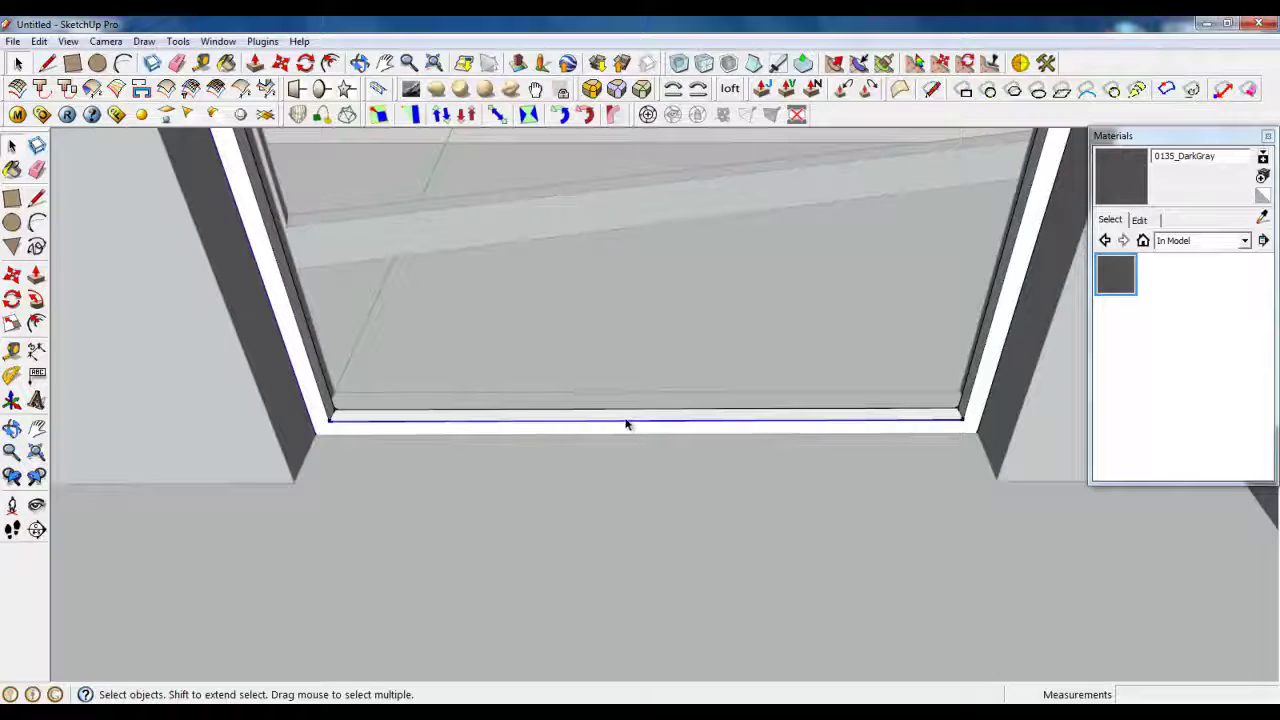
{"action": "right_click", "coordinate": [626, 424]}
{"action": "left_click", "coordinate": [660, 524]}
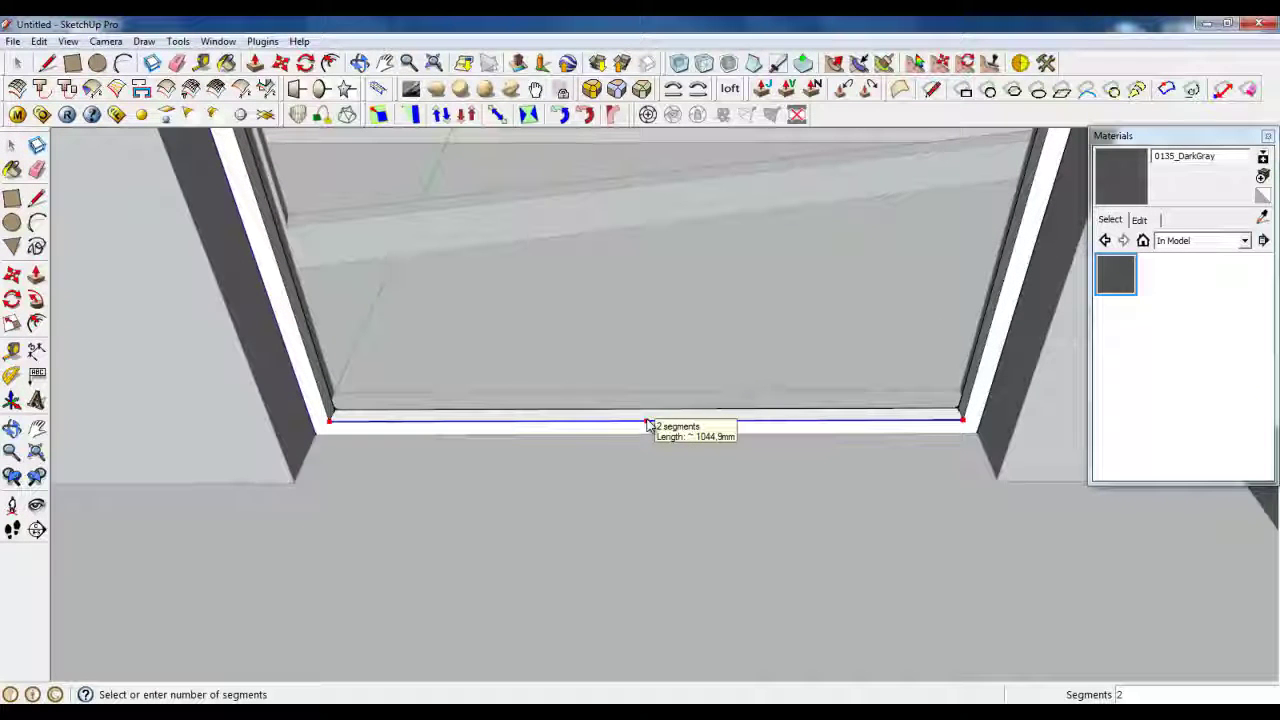
{"action": "left_click", "coordinate": [742, 424]}
Draw a 60 mm line across the top of the bottom rail from its first division point
{"action": "middle_click_drag", "start_coordinate": [723, 451], "coordinate": [649, 551]}
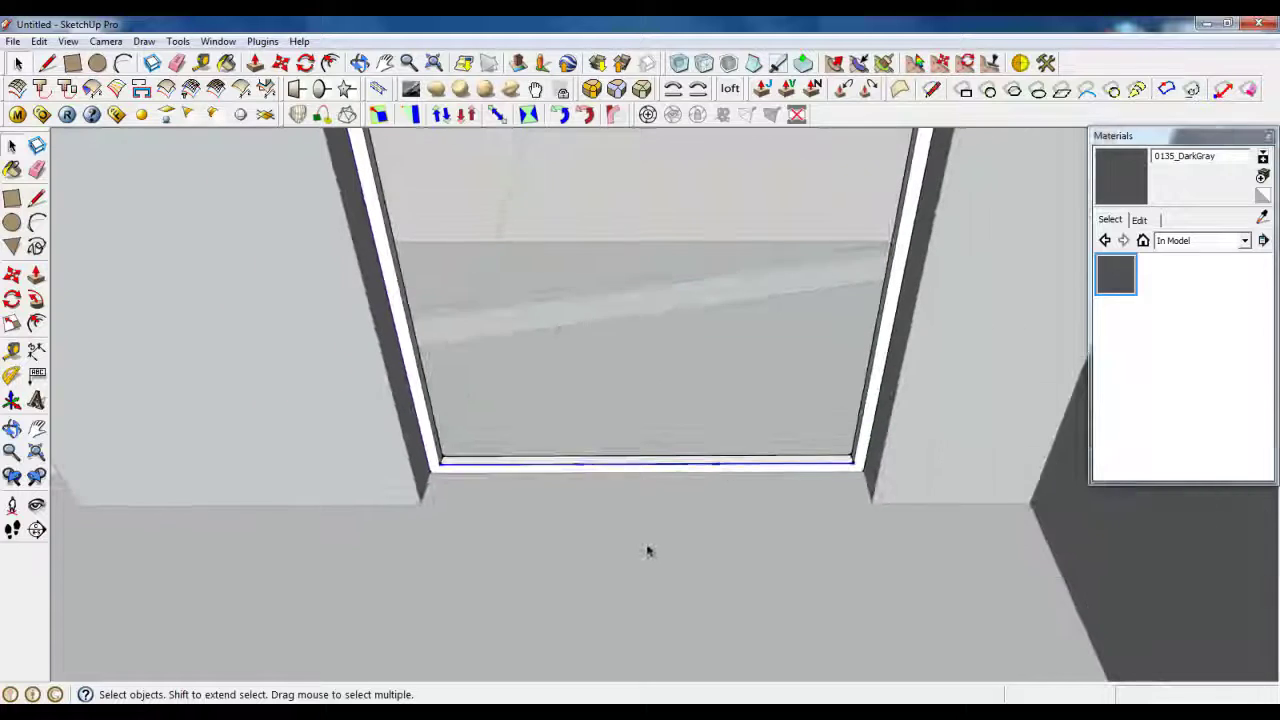
{"action": "middle_click_drag", "start_coordinate": [571, 534], "coordinate": [644, 532]}
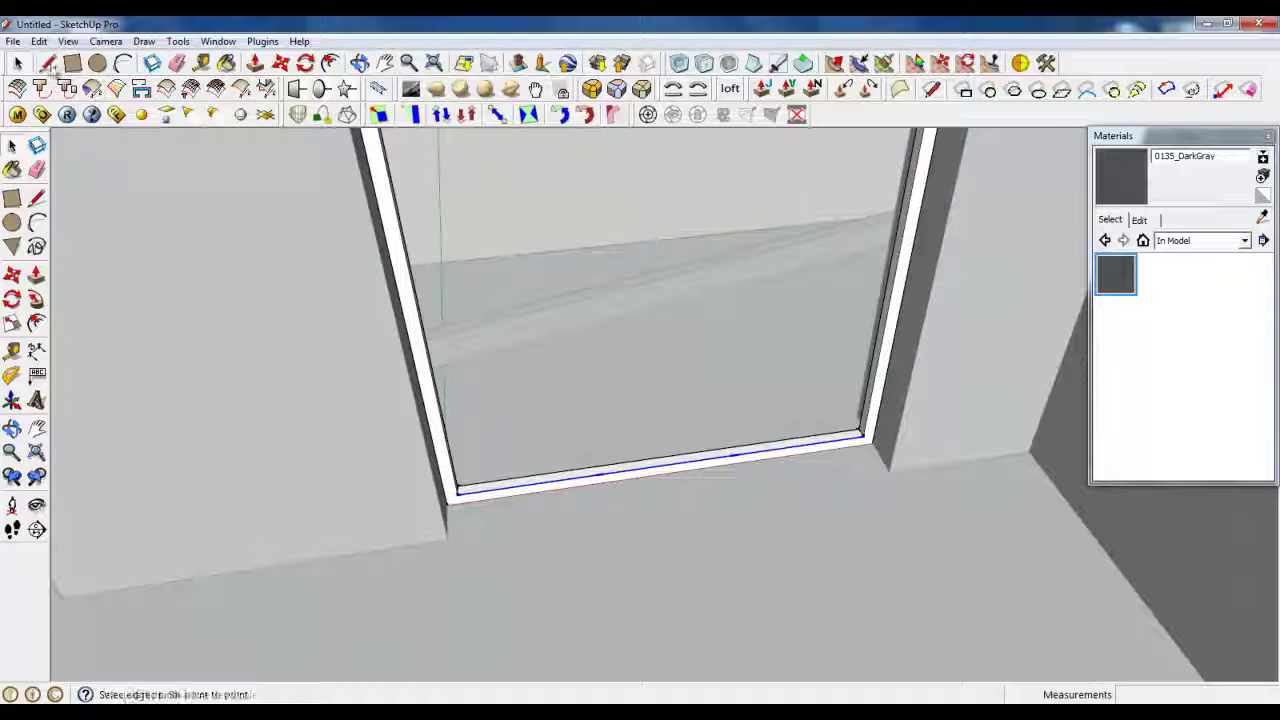
{"action": "left_click", "coordinate": [47, 64]}
{"action": "scroll", "coordinate": [606, 482], "scroll_direction": "up", "scroll_amount": 6}
{"action": "left_click", "coordinate": [618, 484]}
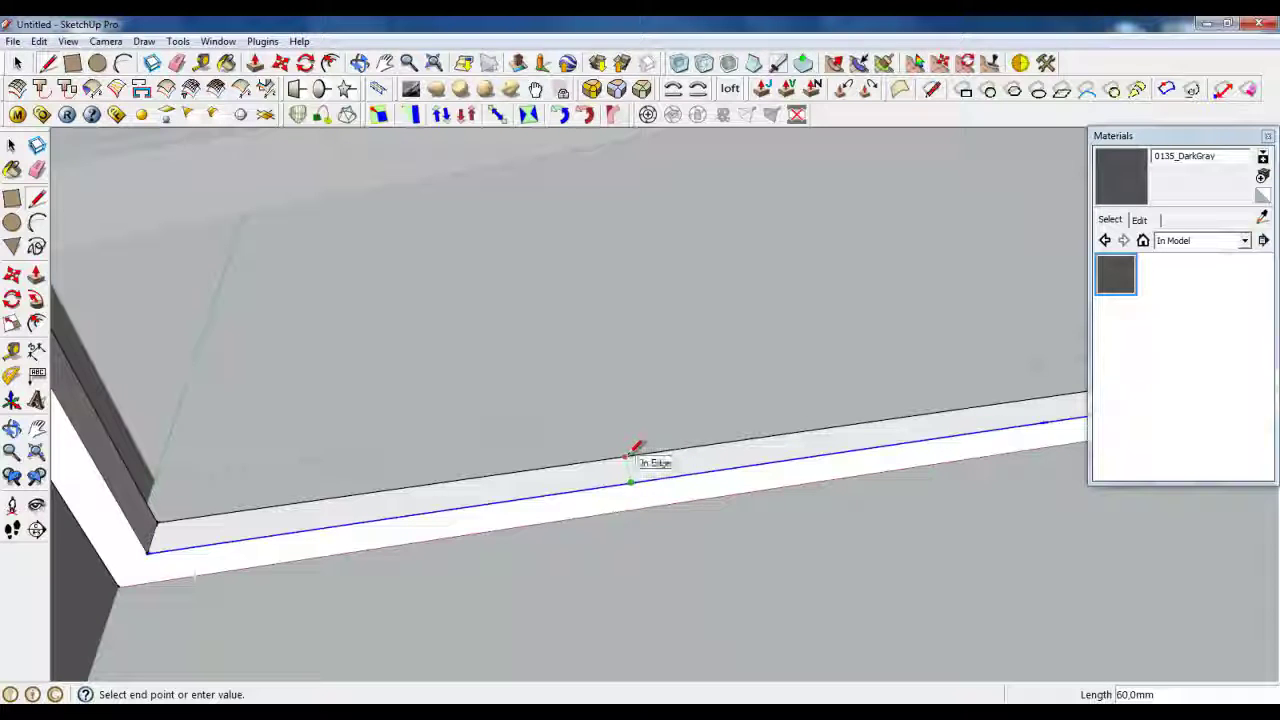
{"action": "left_click", "coordinate": [632, 454]}
Mark 60 mm along the rail's front edge from the cross line and draw a second cross line to close a square
{"action": "middle_click_drag", "start_coordinate": [632, 457], "coordinate": [541, 432]}
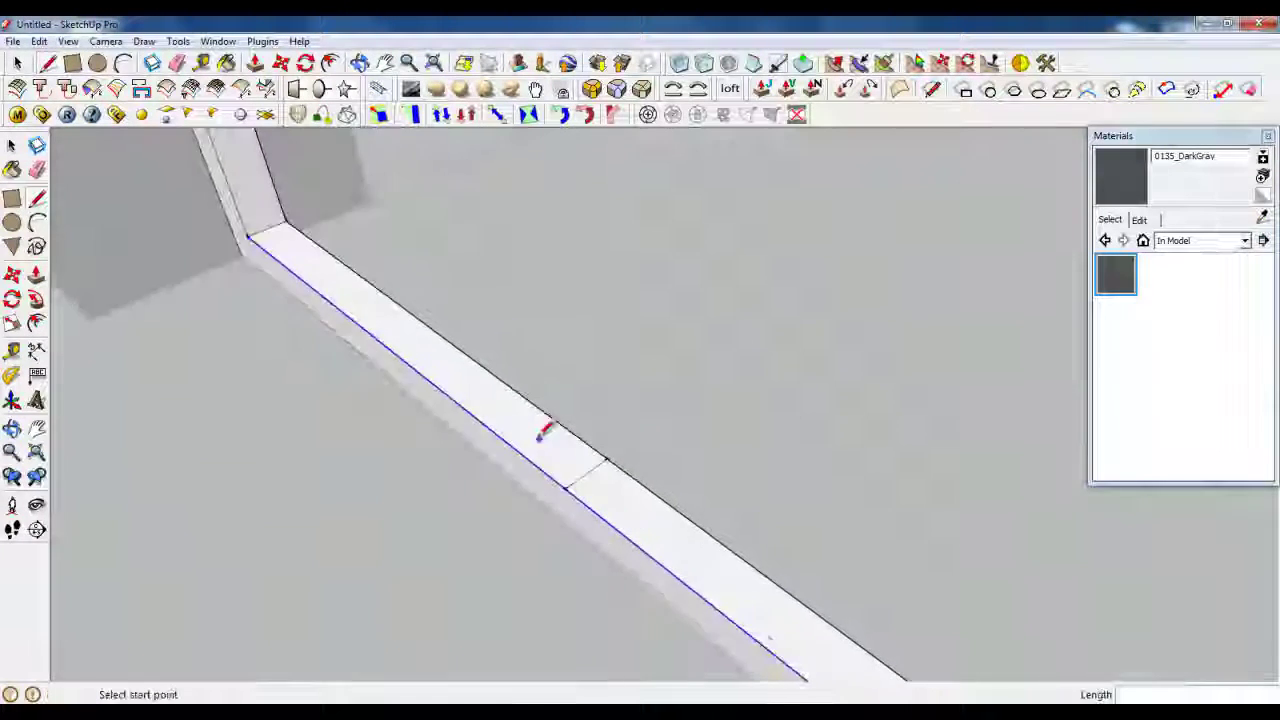
{"action": "scroll", "coordinate": [541, 432], "scroll_direction": "up", "scroll_amount": 2}
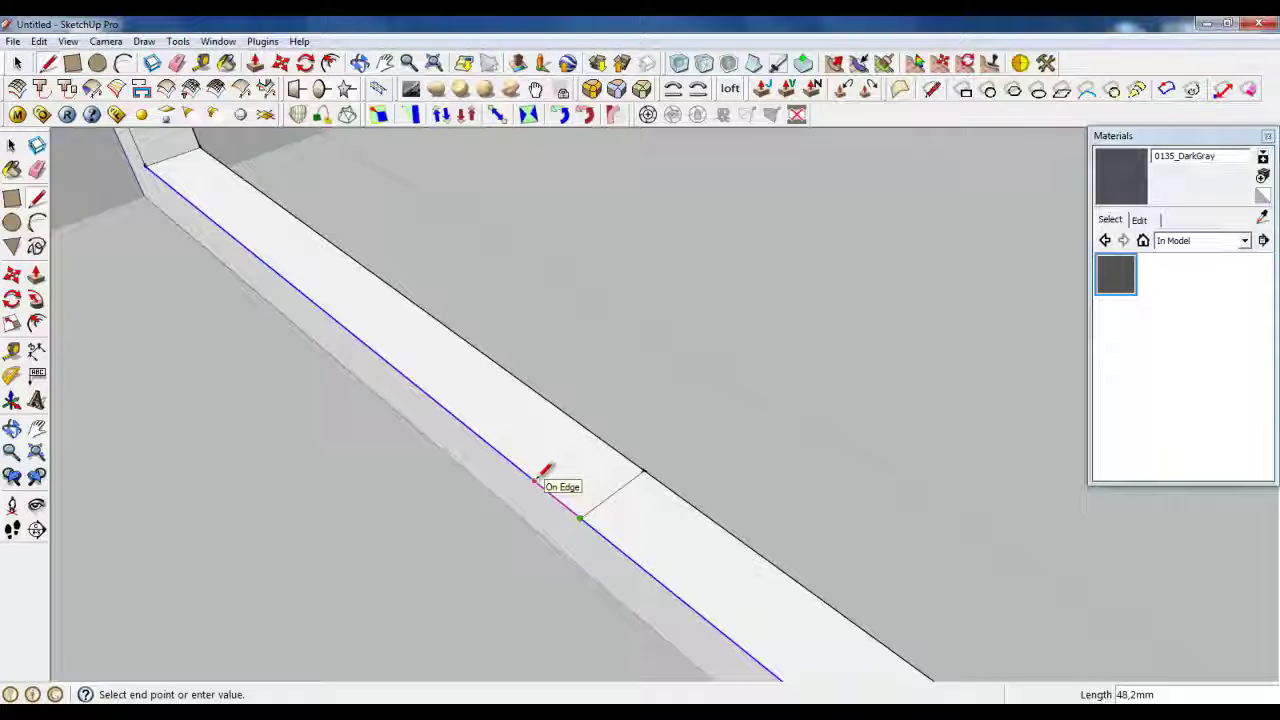
{"action": "type", "text": "60"}
{"action": "key", "text": "Return"}
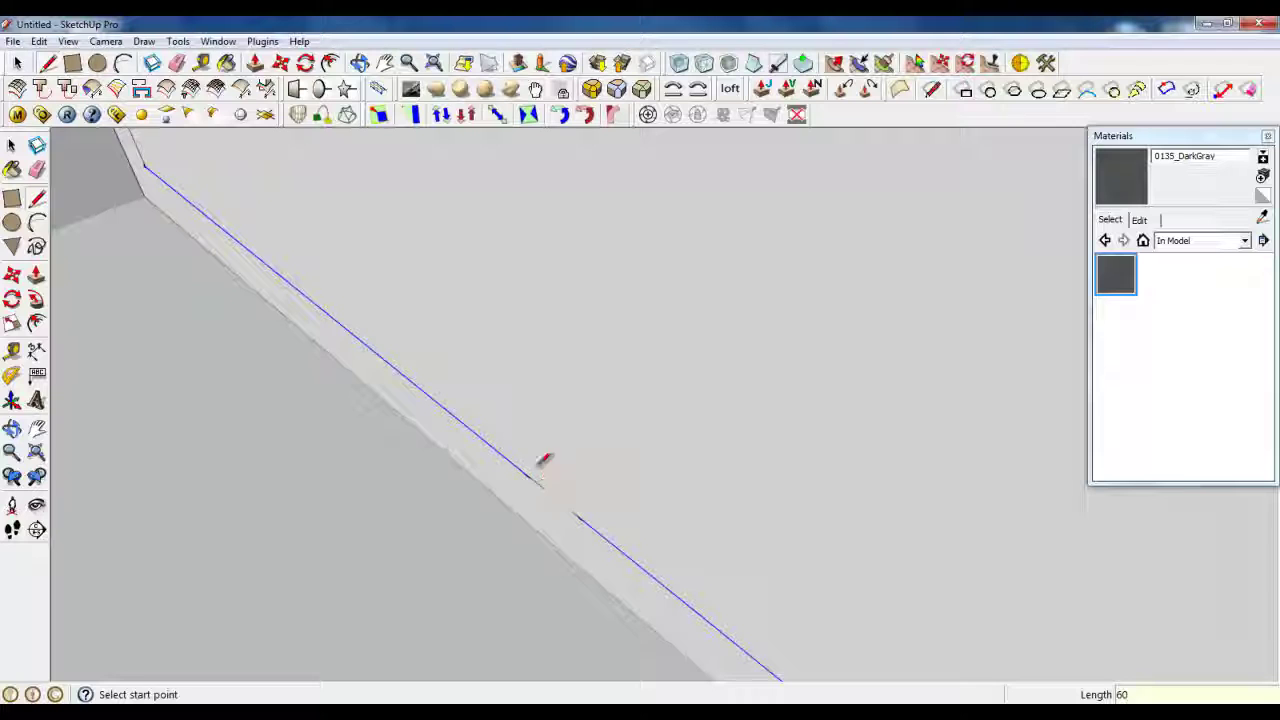
{"action": "right_click", "coordinate": [532, 308]}
{"action": "left_click", "coordinate": [551, 337]}
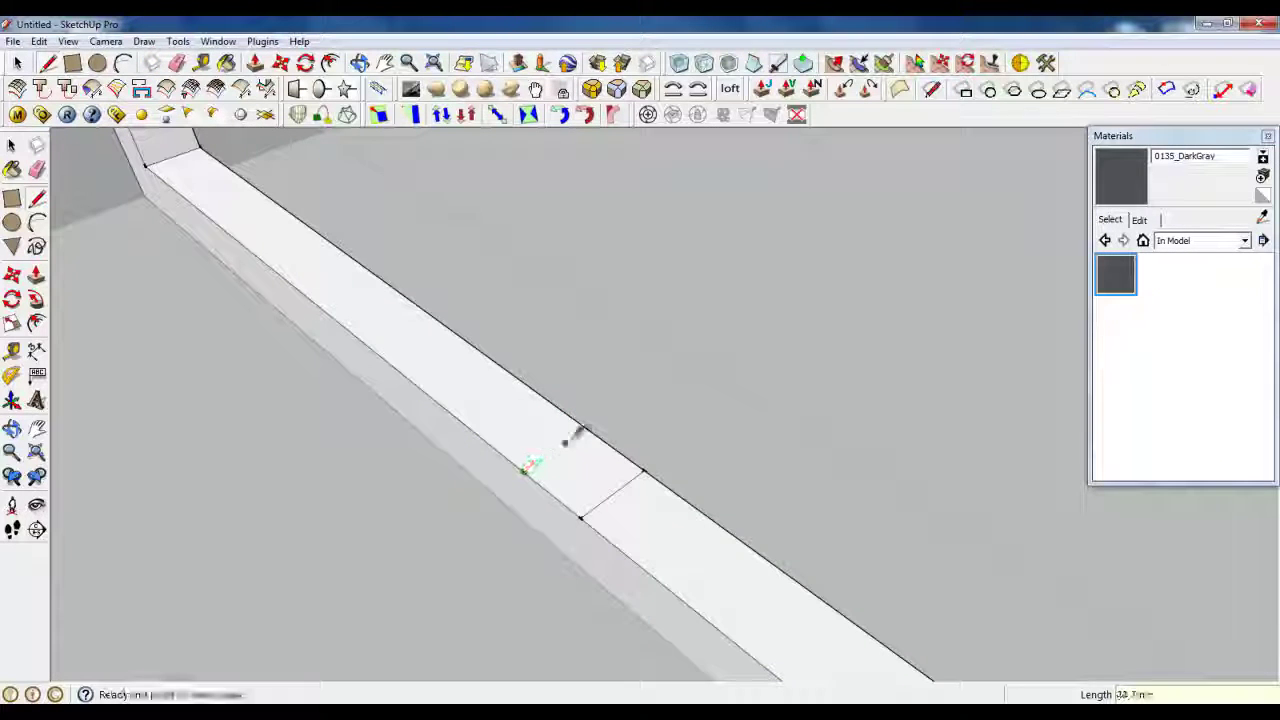
{"action": "left_click", "coordinate": [17, 62]}
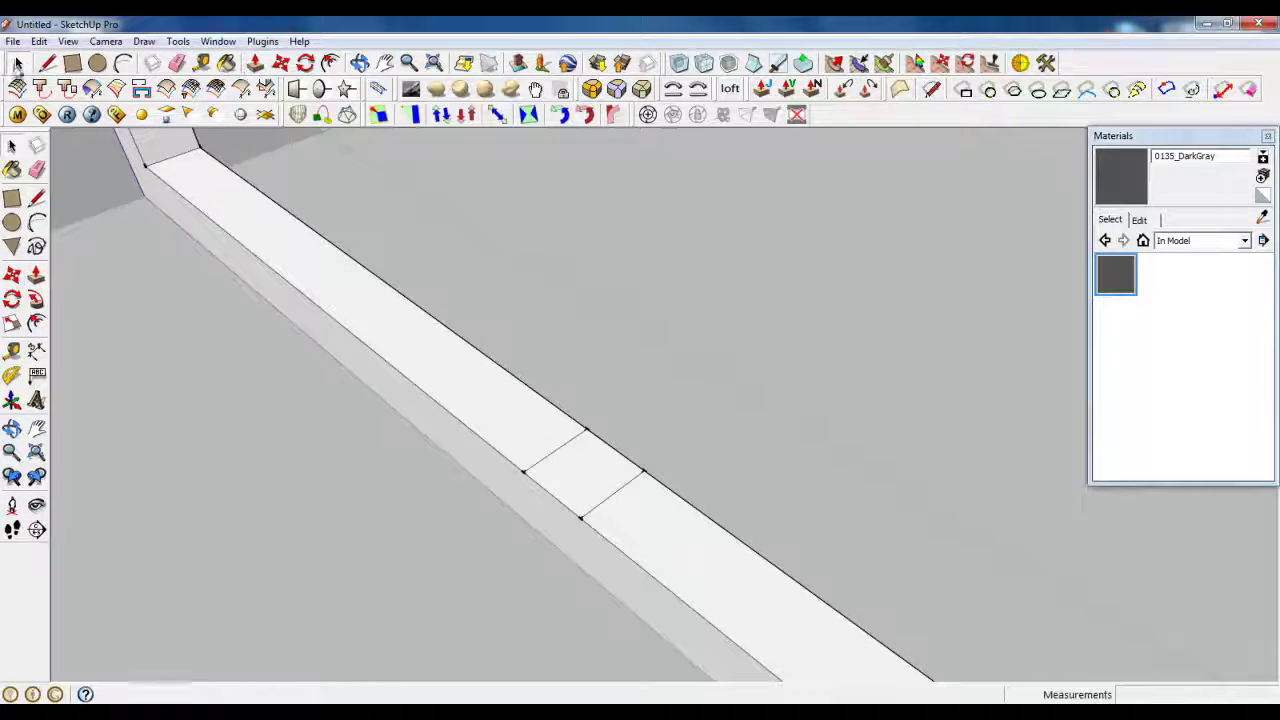
Copy the square face about 757 mm along the bottom rail to the second division point
{"action": "left_click", "coordinate": [560, 472]}
{"action": "left_click", "coordinate": [281, 62]}
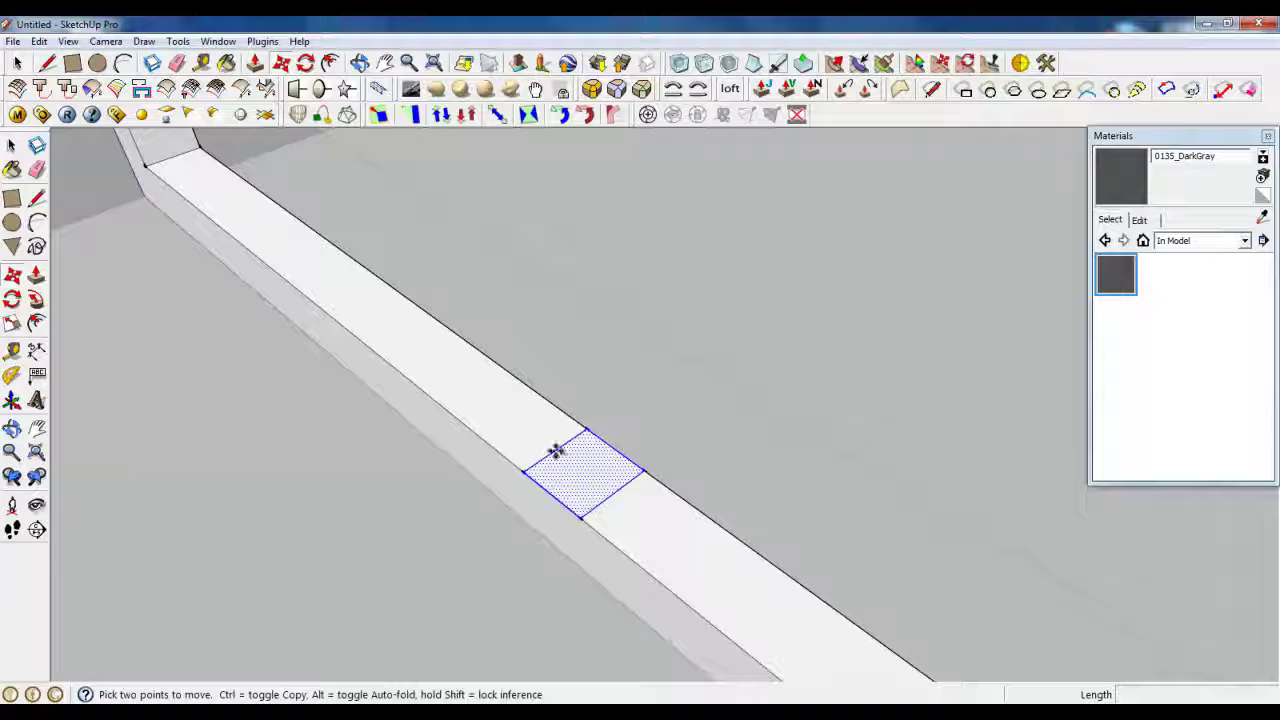
{"action": "left_click", "coordinate": [523, 471]}
{"action": "scroll", "coordinate": [449, 334], "scroll_direction": "down", "scroll_amount": 5}
{"action": "key", "text": "ctrl"}
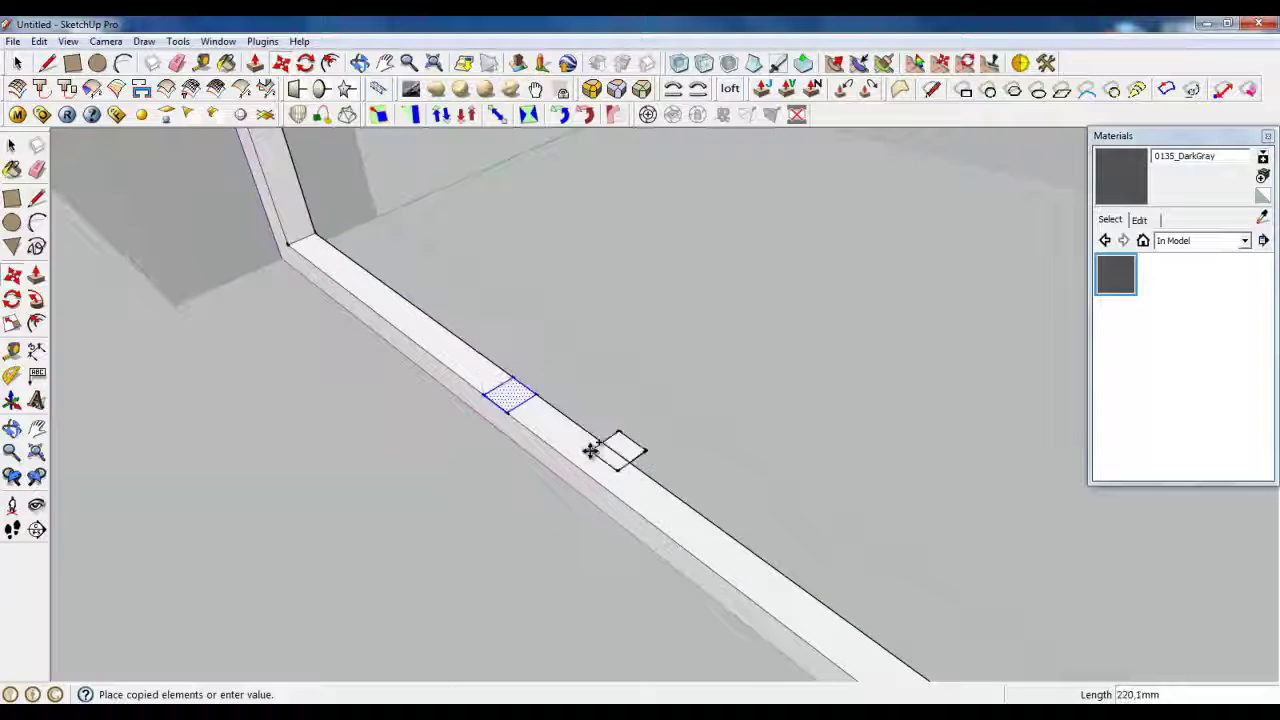
{"action": "scroll", "coordinate": [551, 423], "scroll_direction": "down", "scroll_amount": 3}
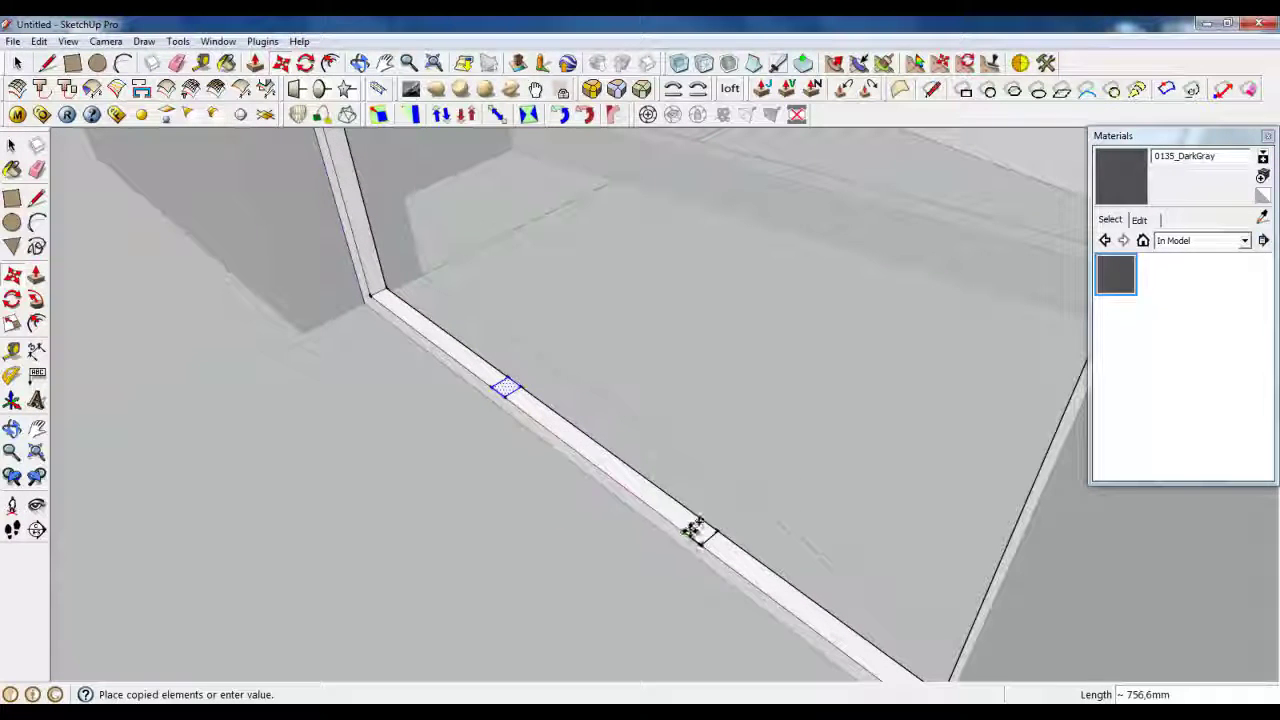
{"action": "left_click", "coordinate": [698, 528]}
{"action": "middle_click_drag", "start_coordinate": [586, 460], "coordinate": [334, 400]}
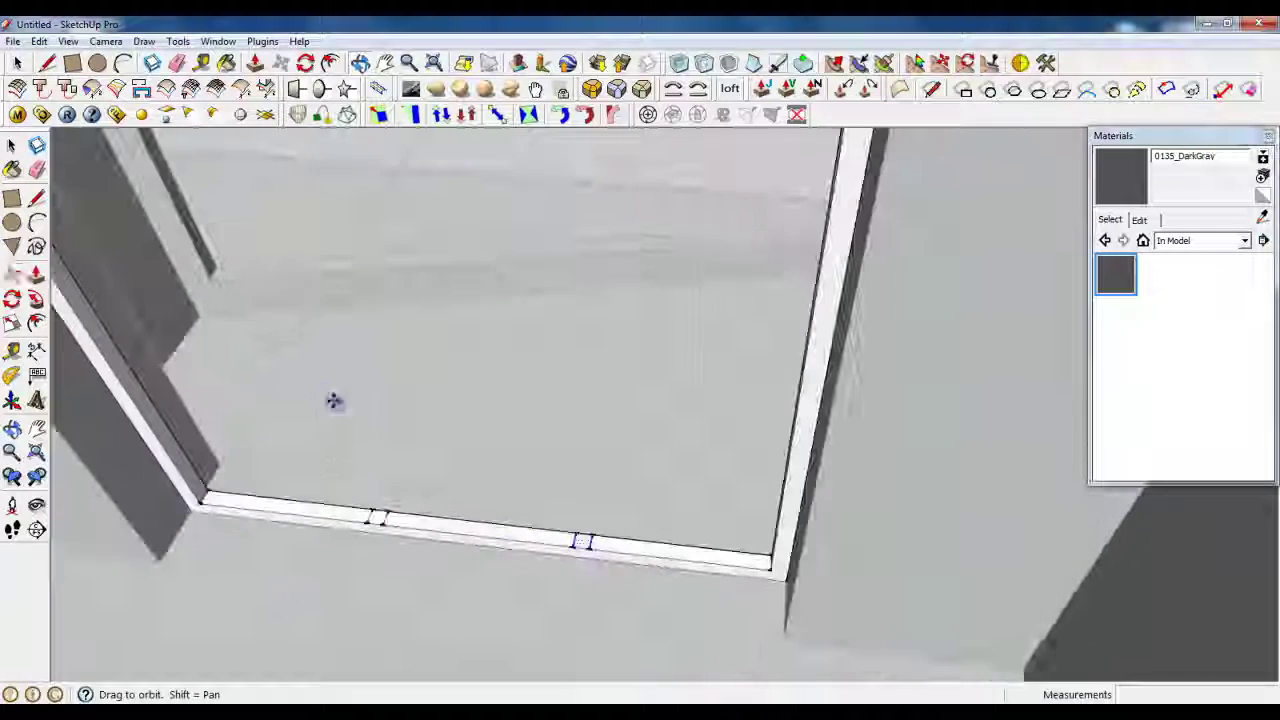
{"action": "key", "text": "p"}
{"action": "left_click", "coordinate": [372, 522]}
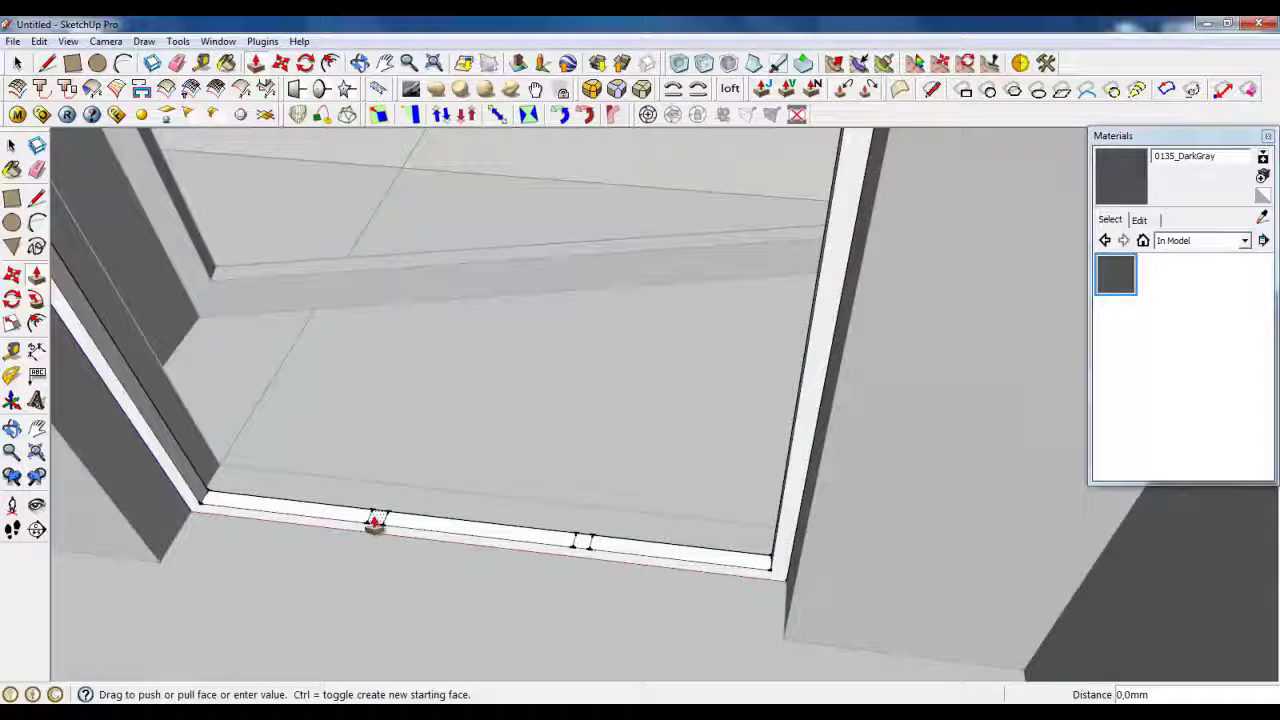
{"action": "scroll", "coordinate": [543, 674], "scroll_direction": "down", "scroll_amount": 2}
{"action": "left_click", "coordinate": [17, 62]}
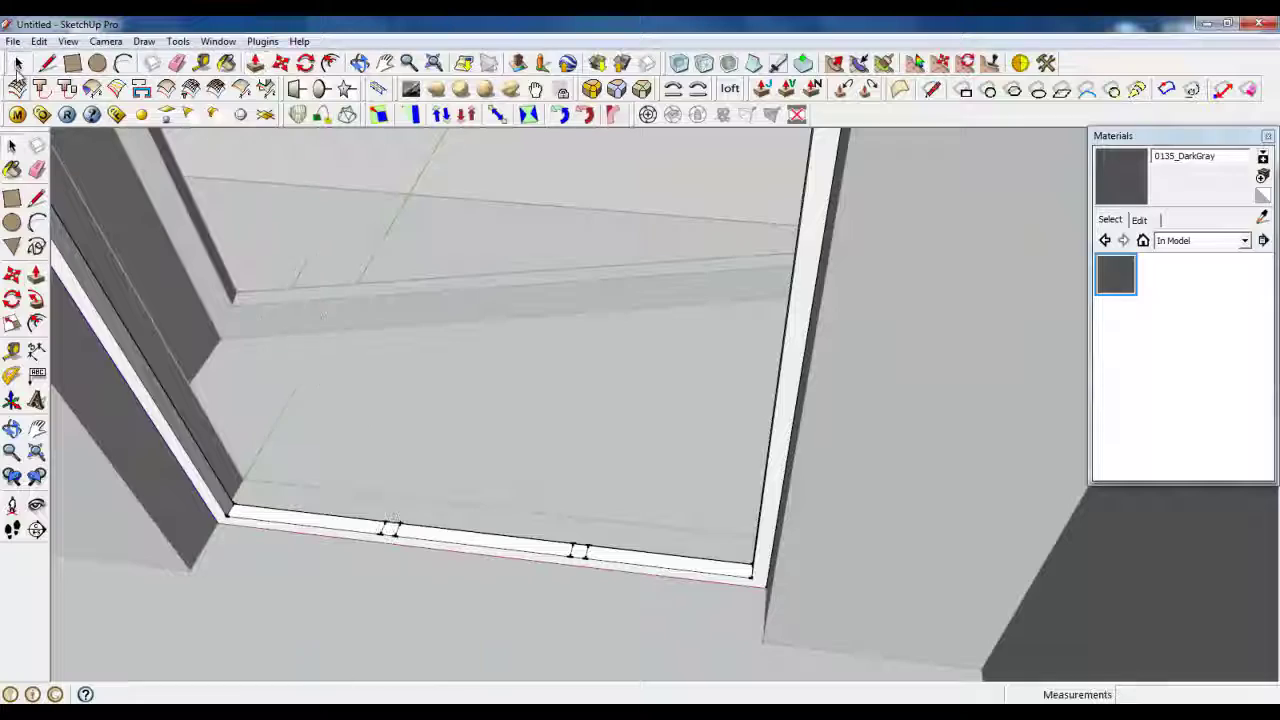
{"action": "scroll", "coordinate": [380, 515], "scroll_direction": "up", "scroll_amount": 3}
{"action": "scroll", "coordinate": [755, 578], "scroll_direction": "down", "scroll_amount": 2}
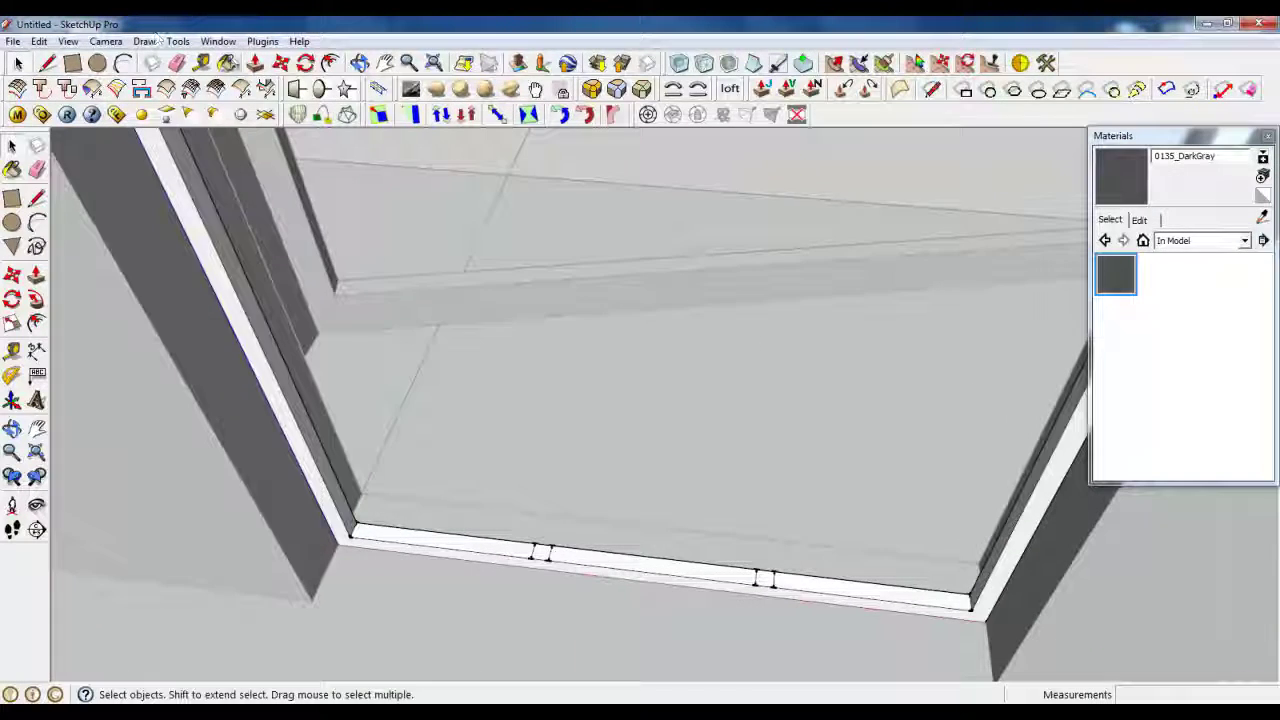
Try to push/pull the left square on the bottom rail up to the top rail as a mullion
{"action": "key", "text": "p"}
{"action": "left_click", "coordinate": [537, 557]}
{"action": "scroll", "coordinate": [548, 578], "scroll_direction": "down", "scroll_amount": 2}
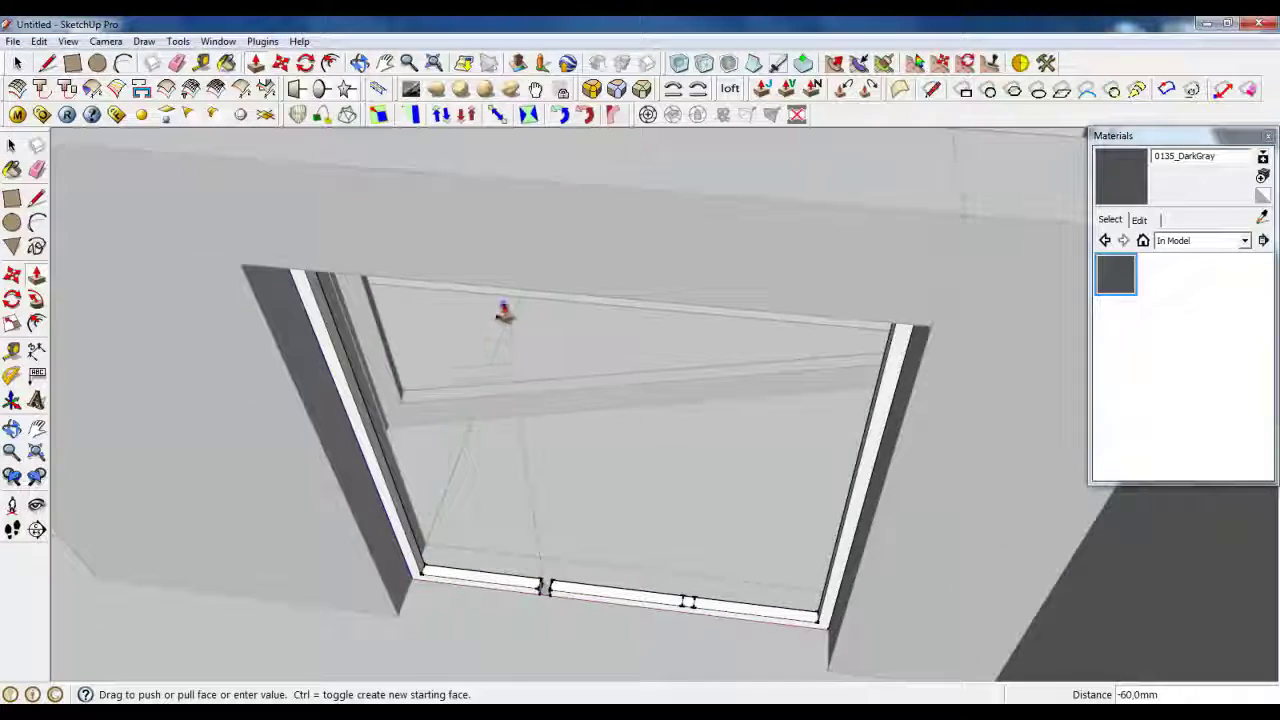
{"action": "scroll", "coordinate": [488, 227], "scroll_direction": "up", "scroll_amount": 2}
{"action": "middle_click_drag", "start_coordinate": [489, 223], "coordinate": [502, 128]}
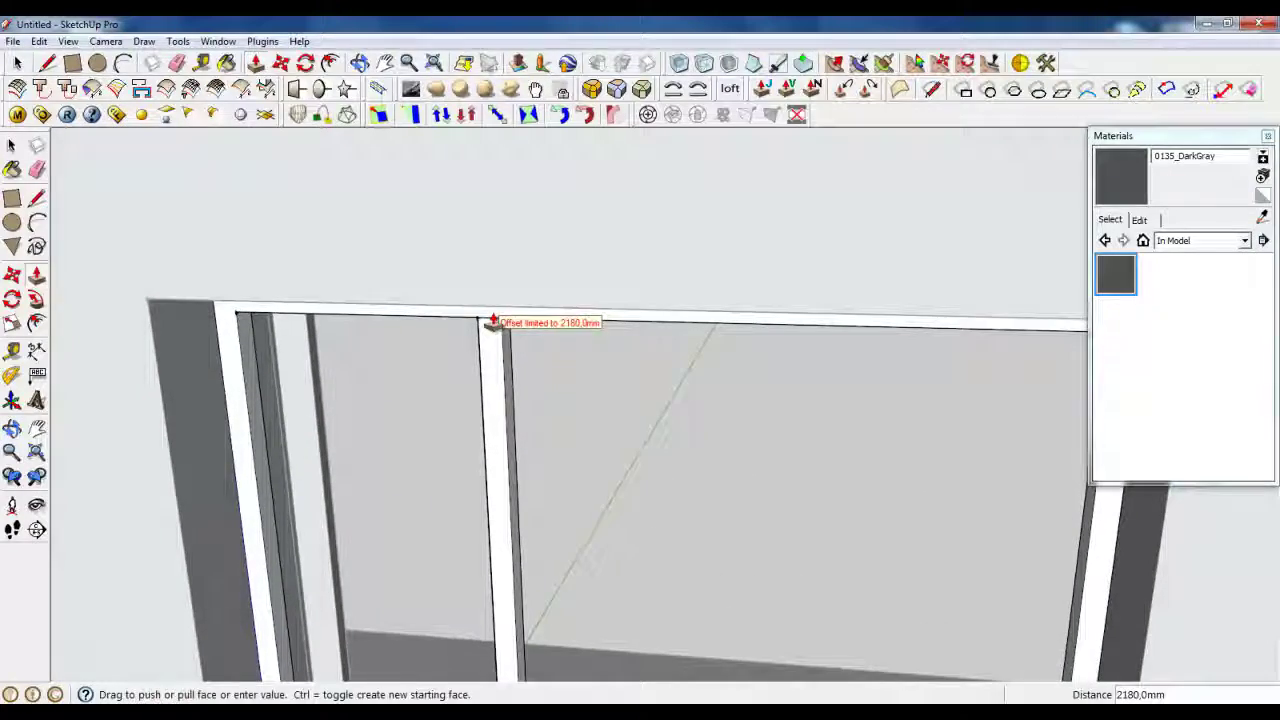
{"action": "left_click", "coordinate": [491, 320]}
{"action": "middle_click_drag", "start_coordinate": [491, 263], "coordinate": [551, 680]}
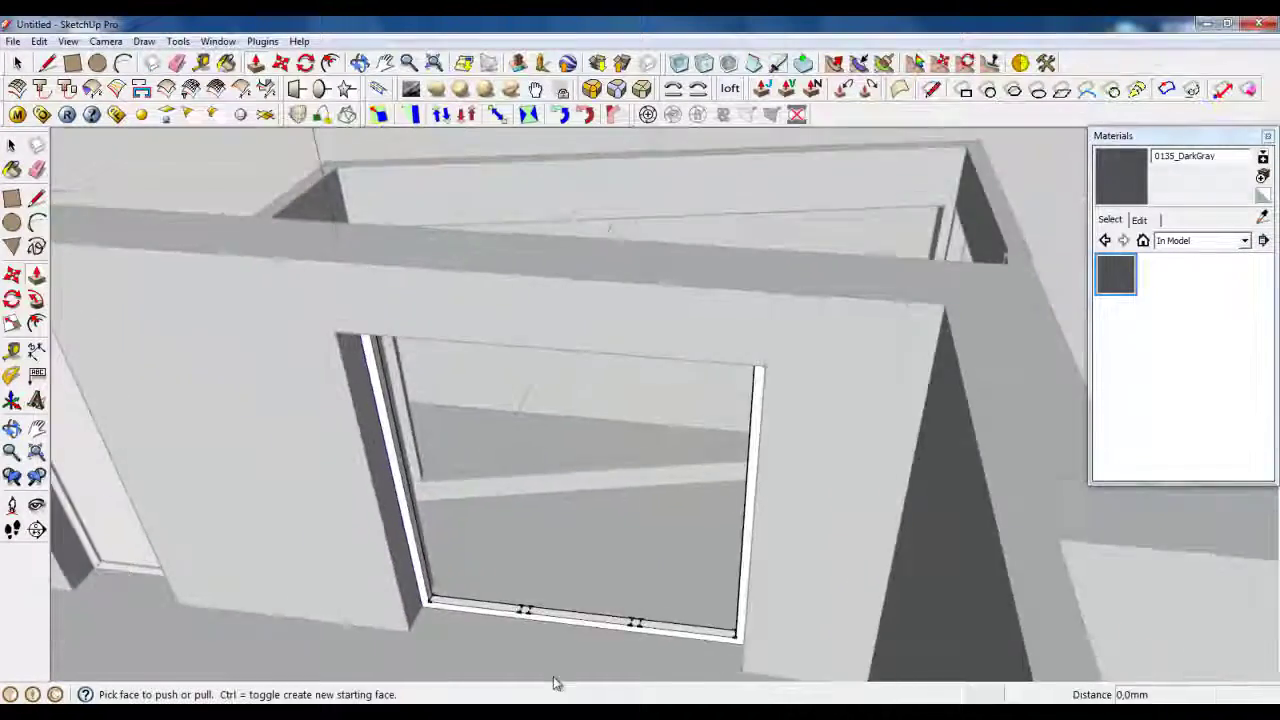
Extrude both squares on the bottom rail together up to the top rail with Joint Push Pull to form two mullions
{"action": "scroll", "coordinate": [545, 690], "scroll_direction": "up", "scroll_amount": 2}
{"action": "key", "text": "space"}
{"action": "scroll", "coordinate": [510, 560], "scroll_direction": "up", "scroll_amount": 3}
{"action": "left_click", "coordinate": [494, 570]}
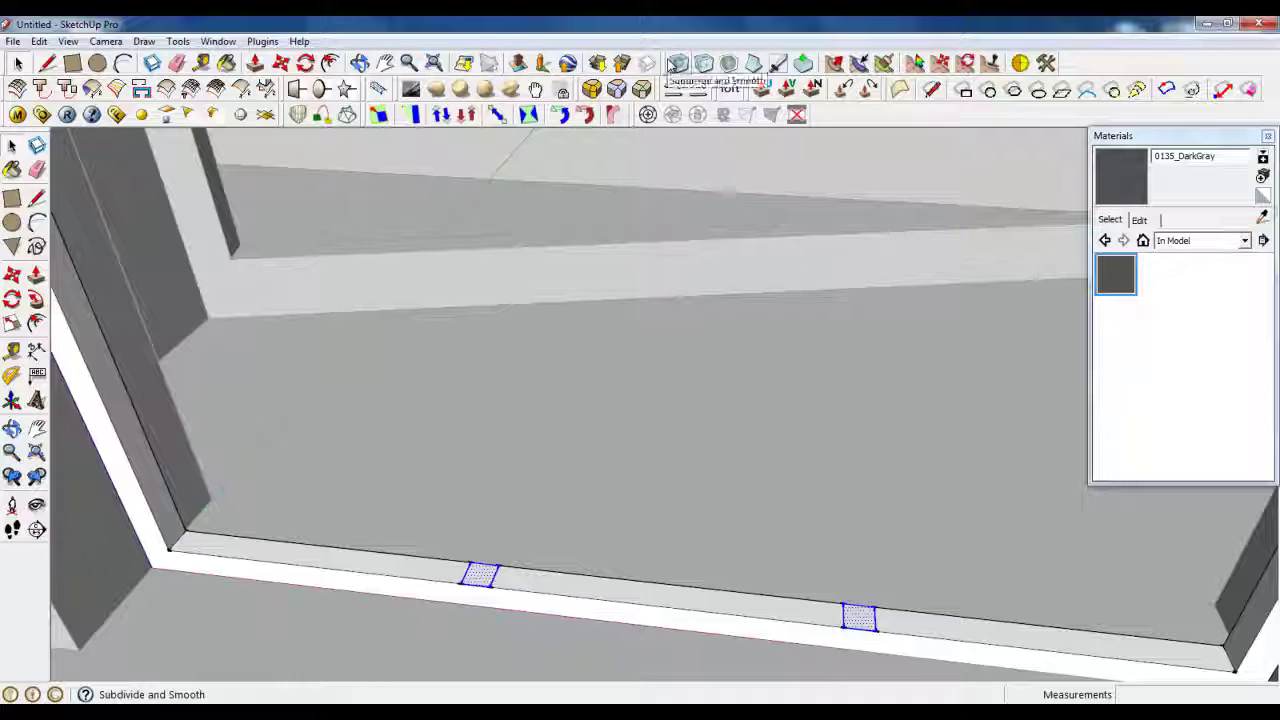
{"action": "left_click", "coordinate": [765, 92]}
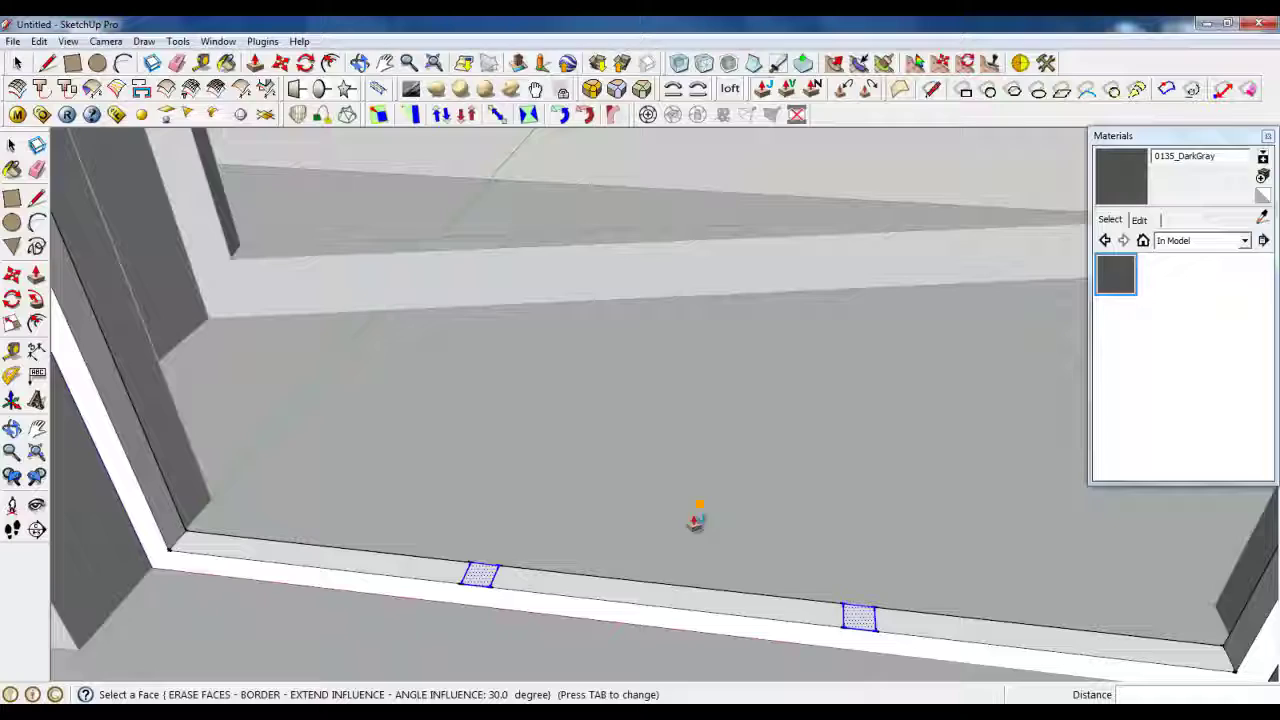
{"action": "left_click", "coordinate": [488, 579]}
{"action": "scroll", "coordinate": [481, 525], "scroll_direction": "down", "scroll_amount": 5}
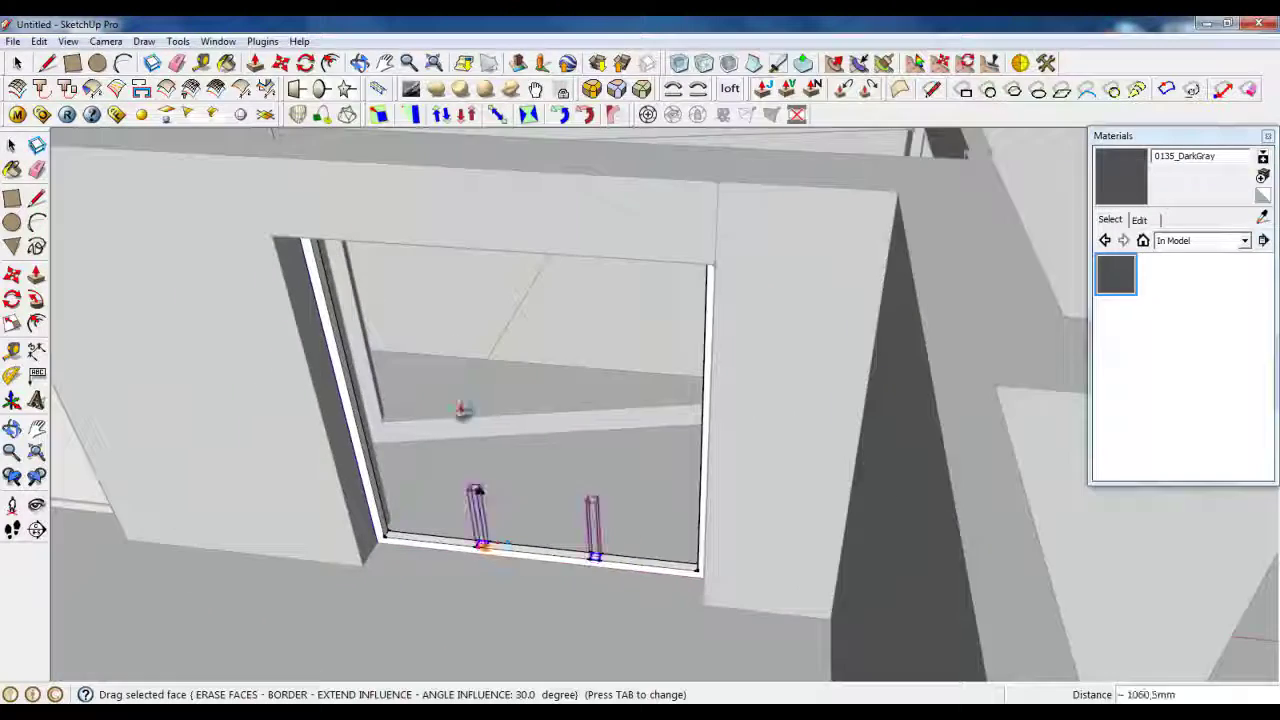
{"action": "scroll", "coordinate": [426, 166], "scroll_direction": "up", "scroll_amount": 5}
{"action": "middle_click_drag", "start_coordinate": [451, 360], "coordinate": [437, 177]}
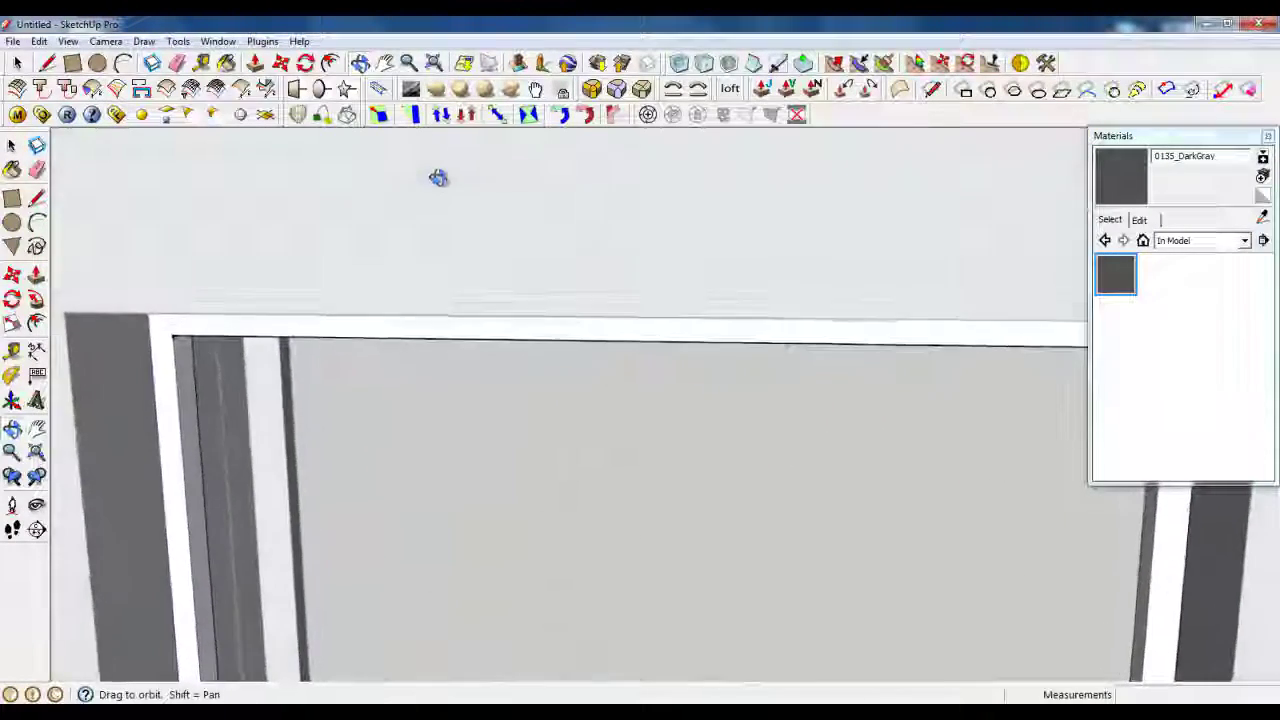
{"action": "left_click", "coordinate": [462, 324]}
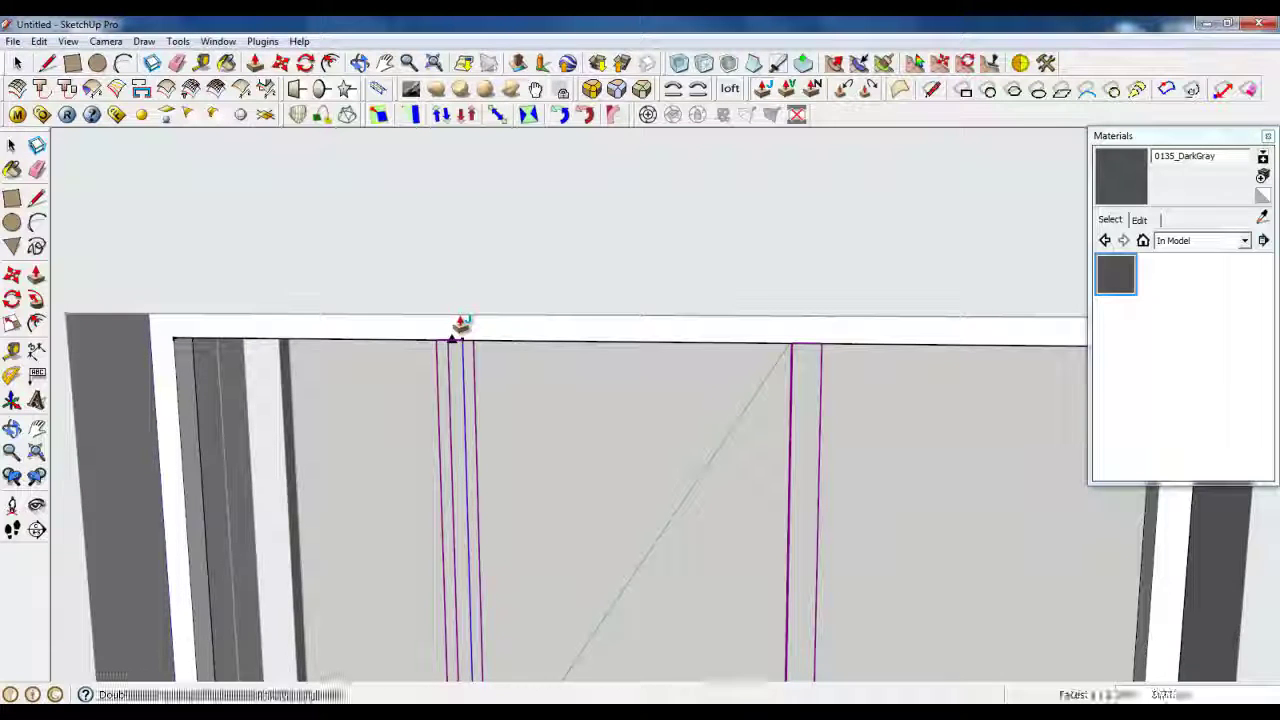
{"action": "double_click", "coordinate": [462, 324]}
{"action": "key", "text": "space"}
Draw a 1900 mm line up the right jamb's inner front edge from the bottom rail and erase the face created in the right bay
{"action": "middle_click_drag", "start_coordinate": [305, 193], "coordinate": [537, 533]}
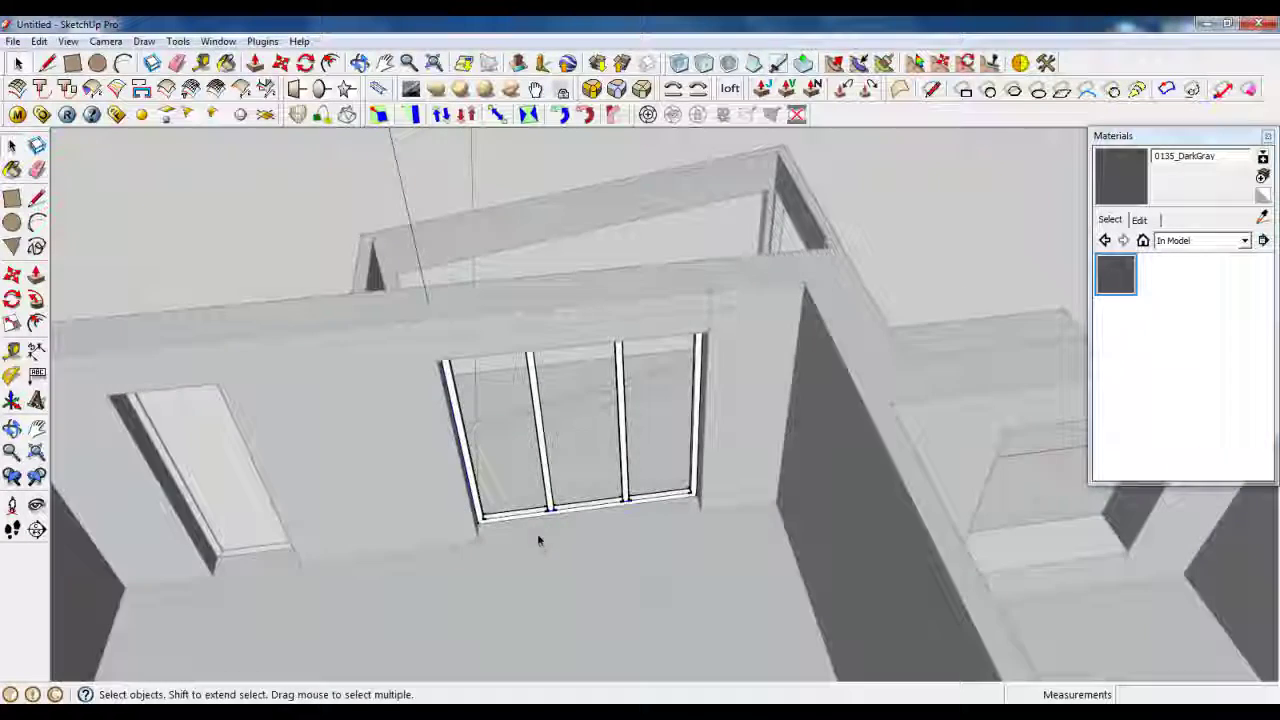
{"action": "scroll", "coordinate": [502, 522], "scroll_direction": "up", "scroll_amount": 3}
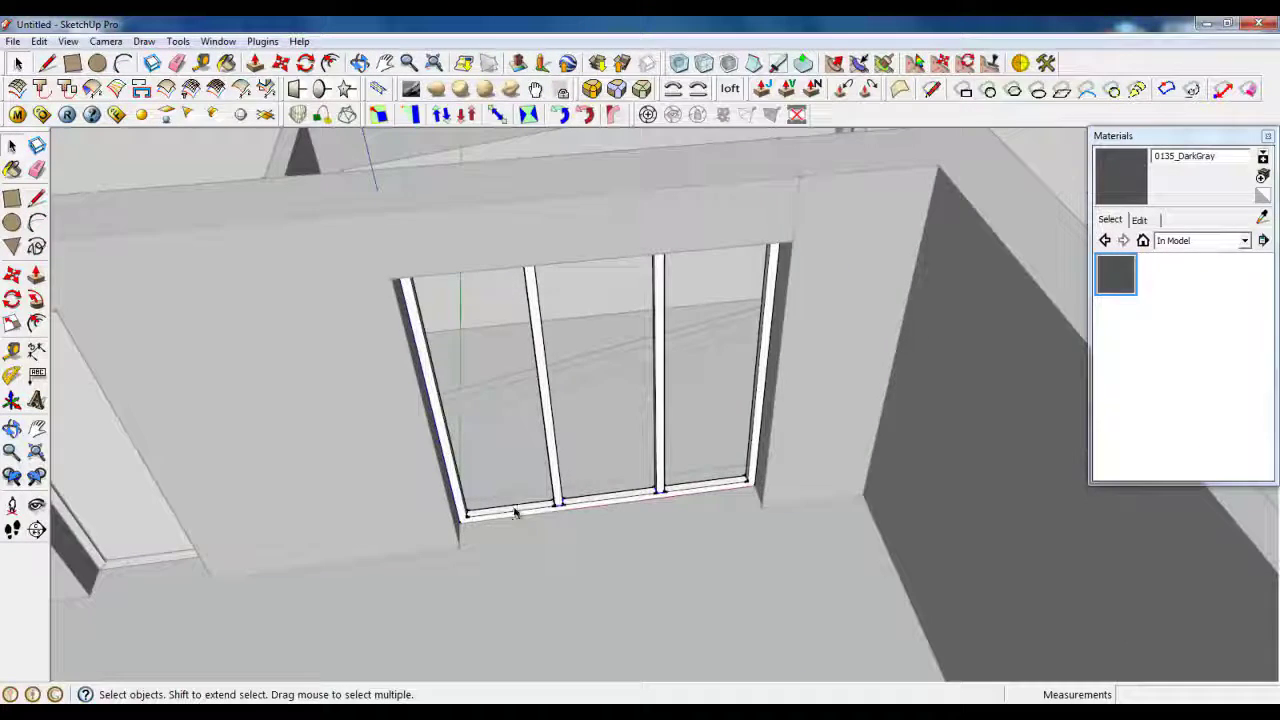
{"action": "middle_click_drag", "start_coordinate": [391, 366], "coordinate": [437, 357]}
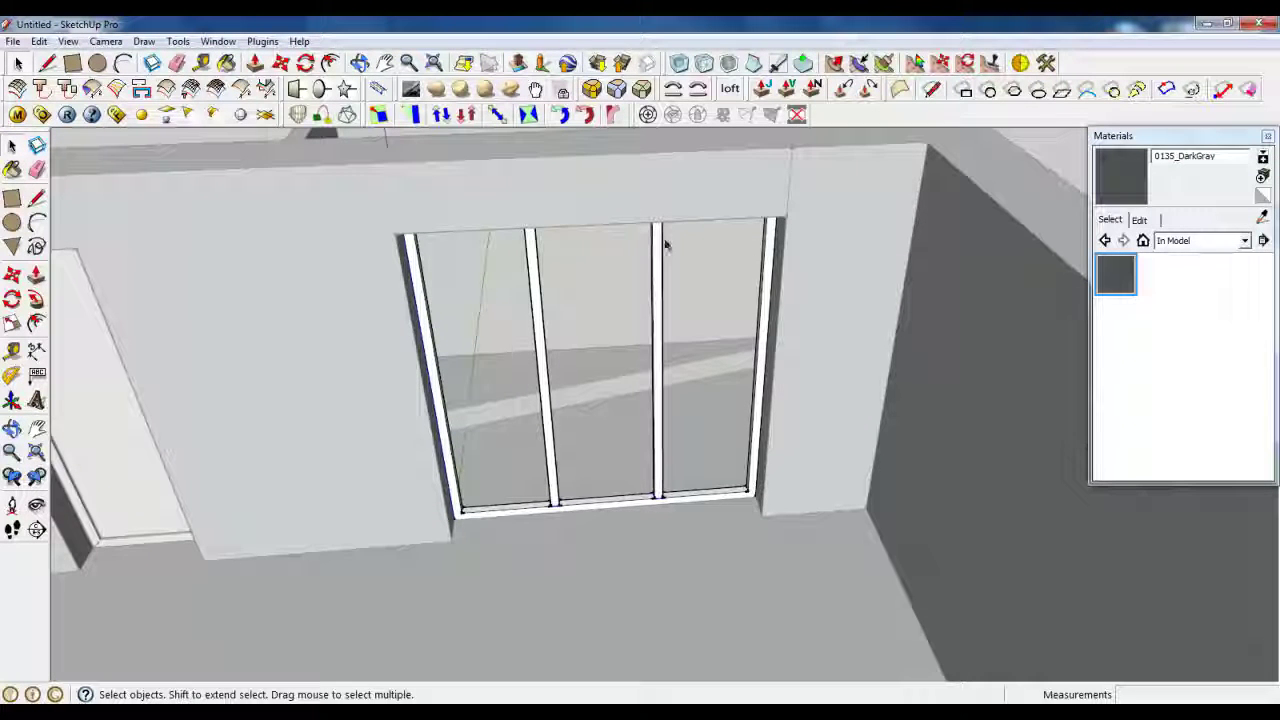
{"action": "scroll", "coordinate": [771, 262], "scroll_direction": "up", "scroll_amount": 2}
{"action": "key", "text": "l"}
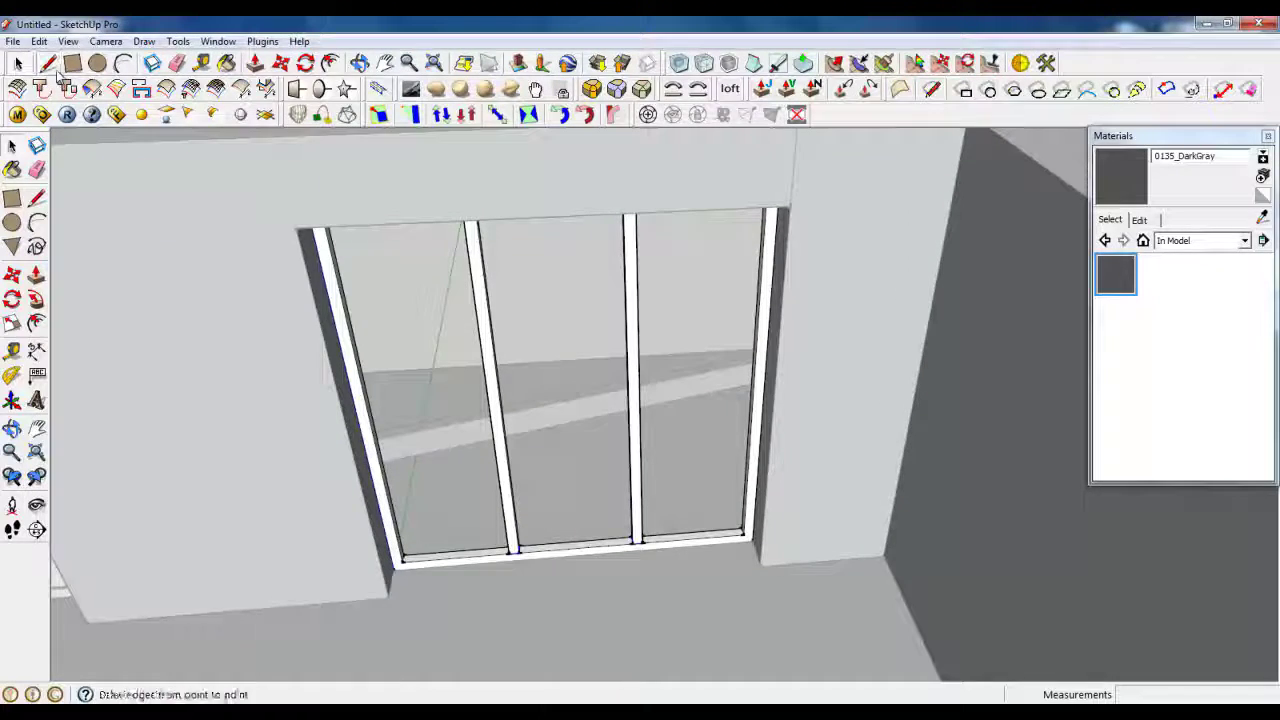
{"action": "middle_click_drag", "start_coordinate": [668, 488], "coordinate": [746, 554]}
{"action": "scroll", "coordinate": [731, 534], "scroll_direction": "down", "scroll_amount": 3}
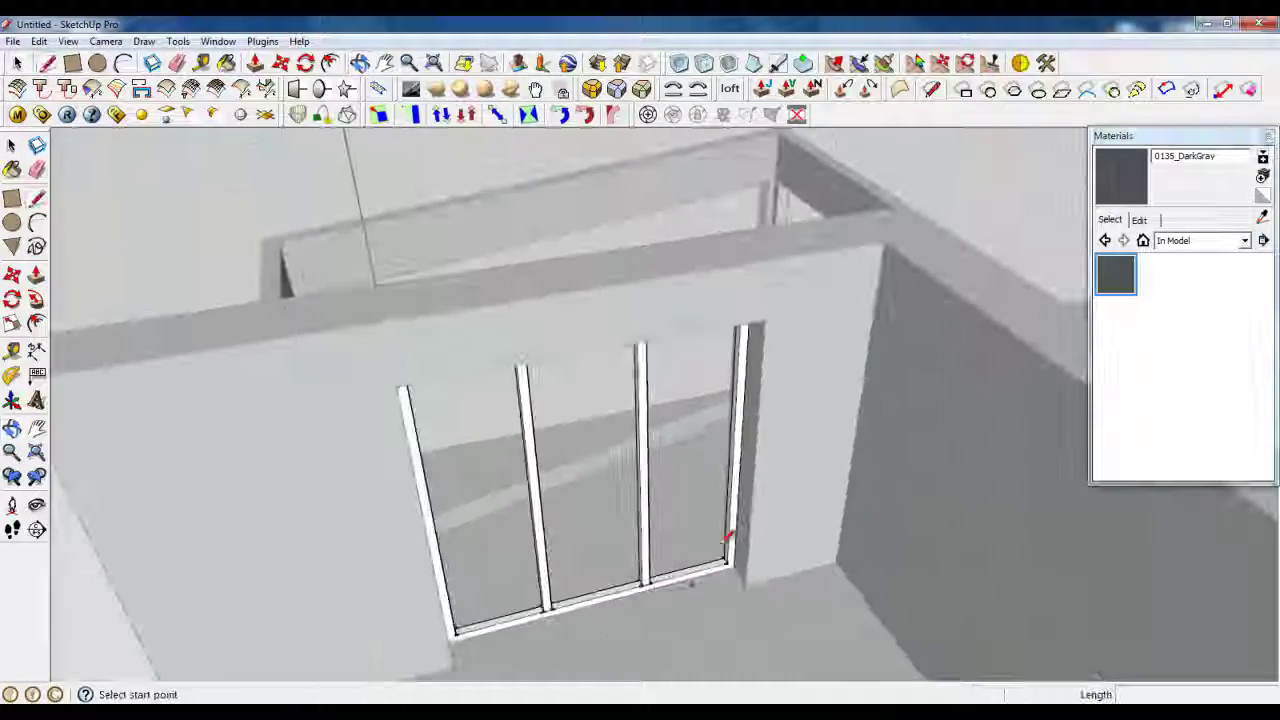
{"action": "scroll", "coordinate": [741, 539], "scroll_direction": "up", "scroll_amount": 3}
{"action": "scroll", "coordinate": [745, 537], "scroll_direction": "up", "scroll_amount": 4}
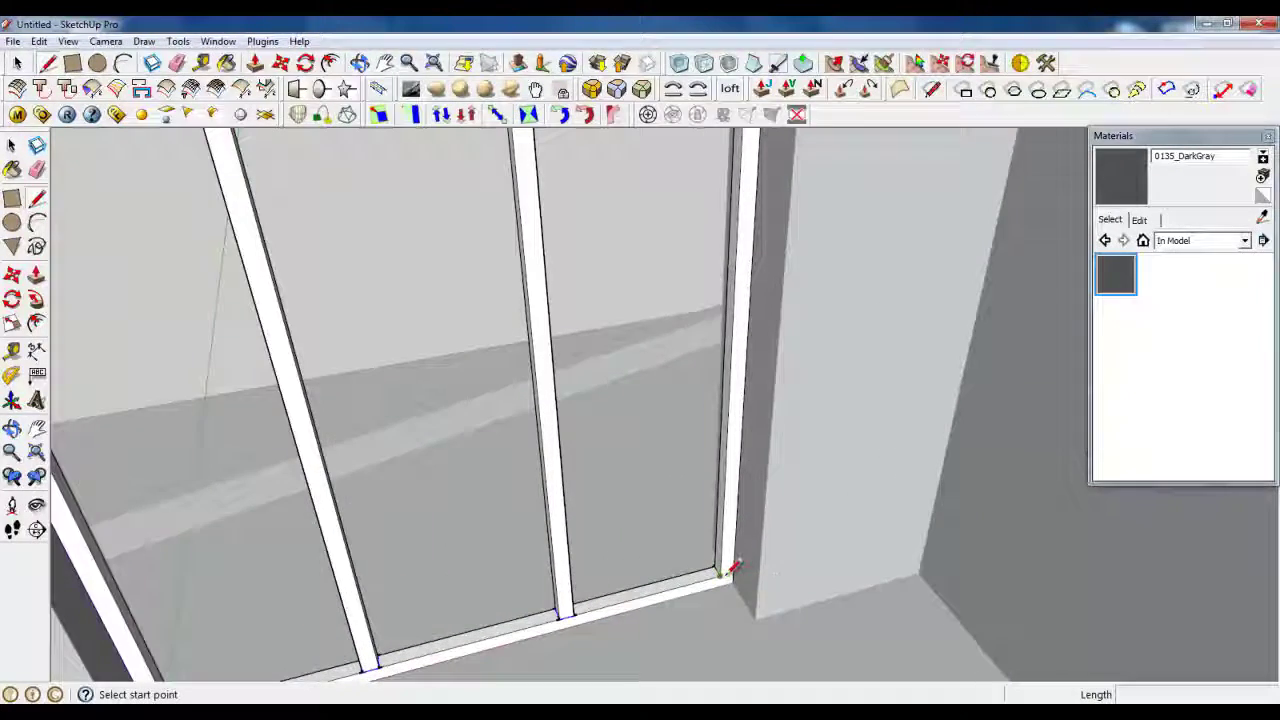
{"action": "left_click", "coordinate": [721, 573]}
{"action": "scroll", "coordinate": [735, 400], "scroll_direction": "down", "scroll_amount": 3}
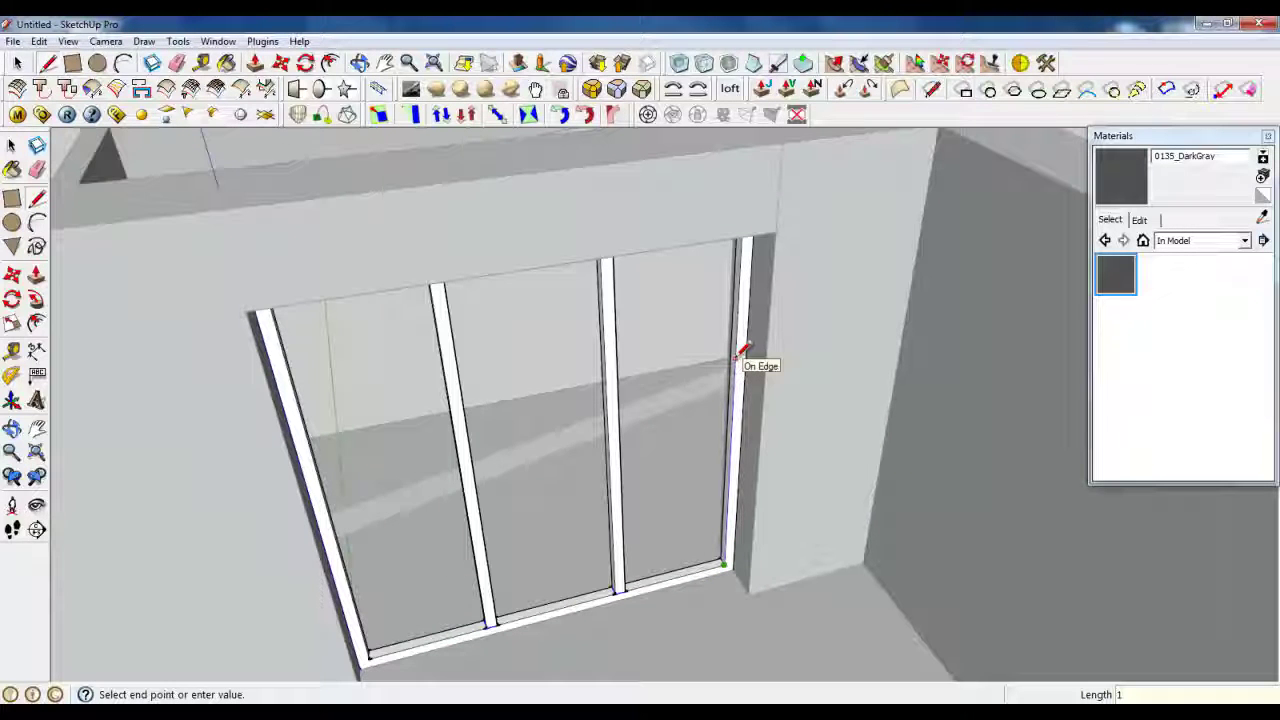
{"action": "type", "text": "1900"}
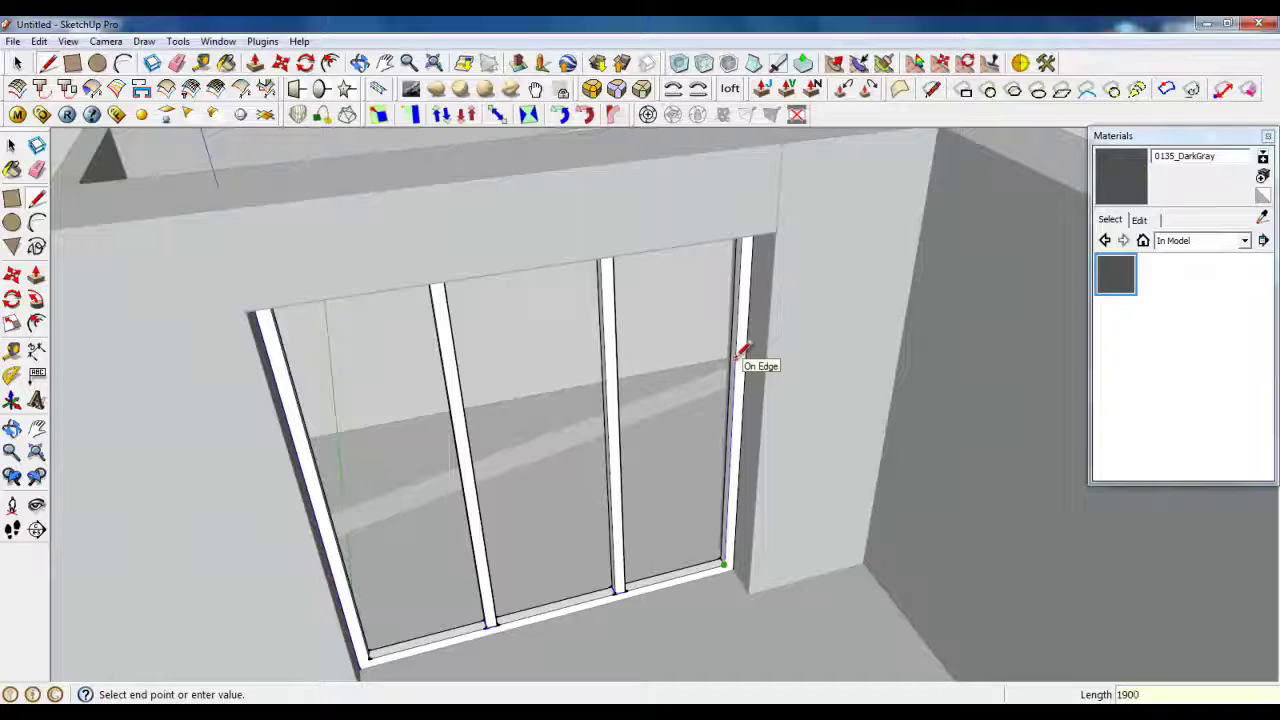
{"action": "key", "text": "Return"}
{"action": "right_click", "coordinate": [697, 316]}
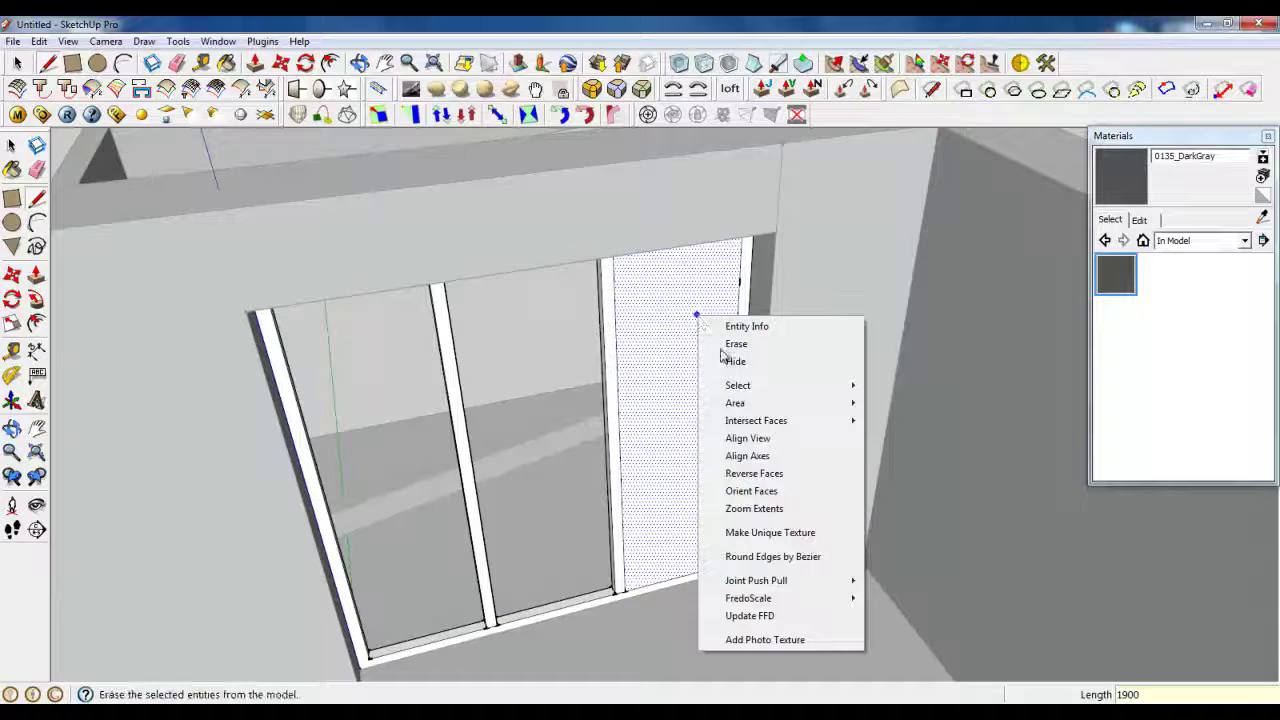
{"action": "left_click", "coordinate": [730, 344]}
Close a 60 mm square on the right jamb's inner side above the 1900 mm mark and erase the face created in the right bay
{"action": "scroll", "coordinate": [745, 275], "scroll_direction": "up", "scroll_amount": 2}
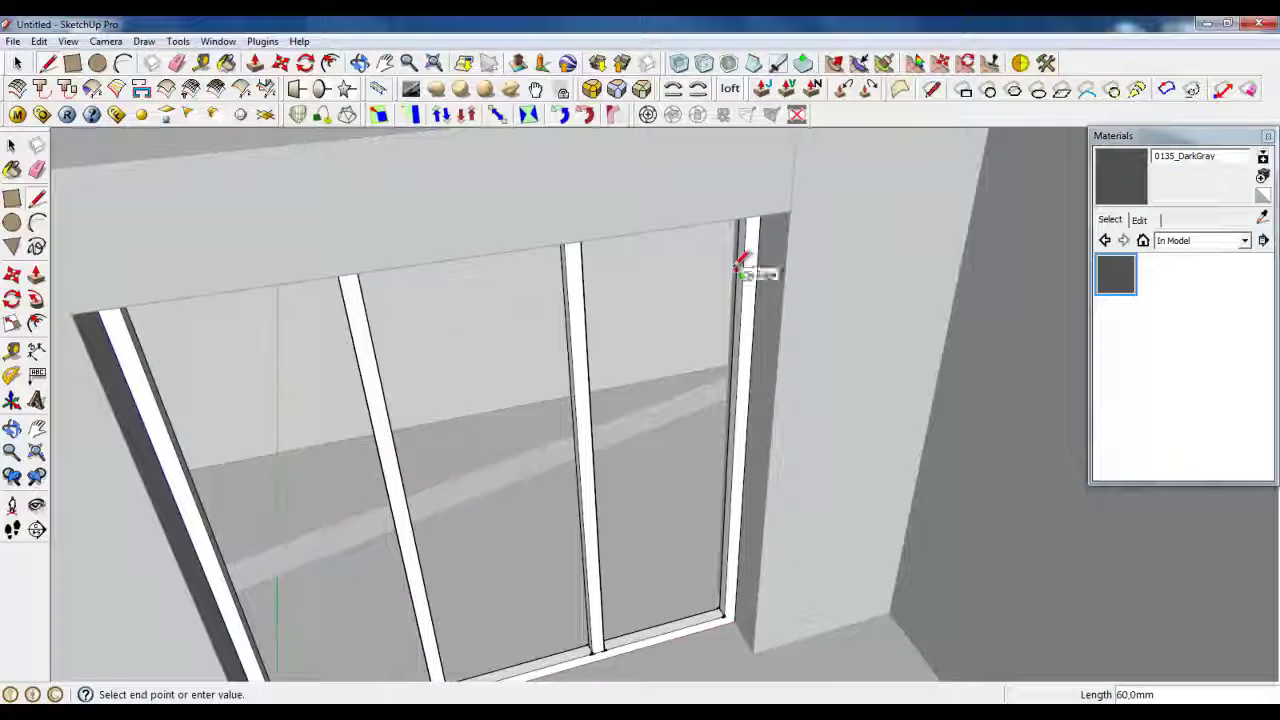
{"action": "key", "text": "Escape"}
{"action": "scroll", "coordinate": [745, 270], "scroll_direction": "up", "scroll_amount": 4}
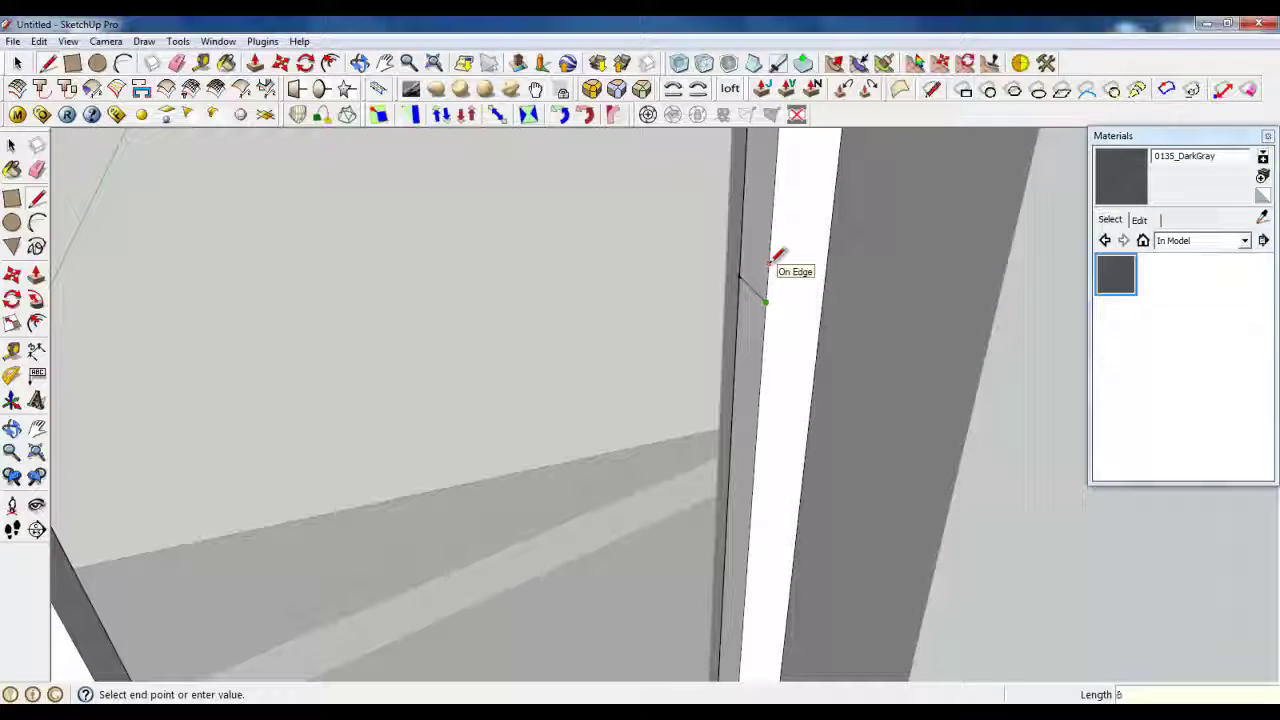
{"action": "left_click", "coordinate": [771, 262]}
{"action": "right_click", "coordinate": [745, 234]}
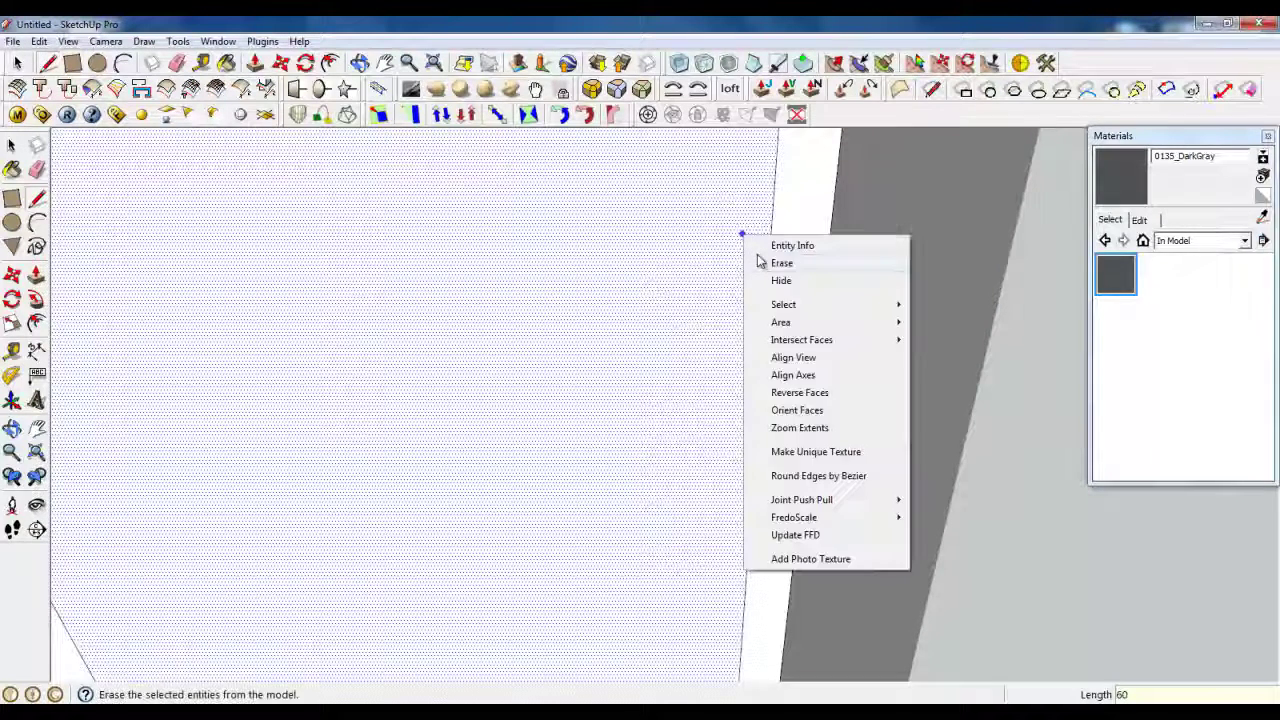
{"action": "left_click", "coordinate": [786, 260]}
{"action": "left_click", "coordinate": [770, 242]}
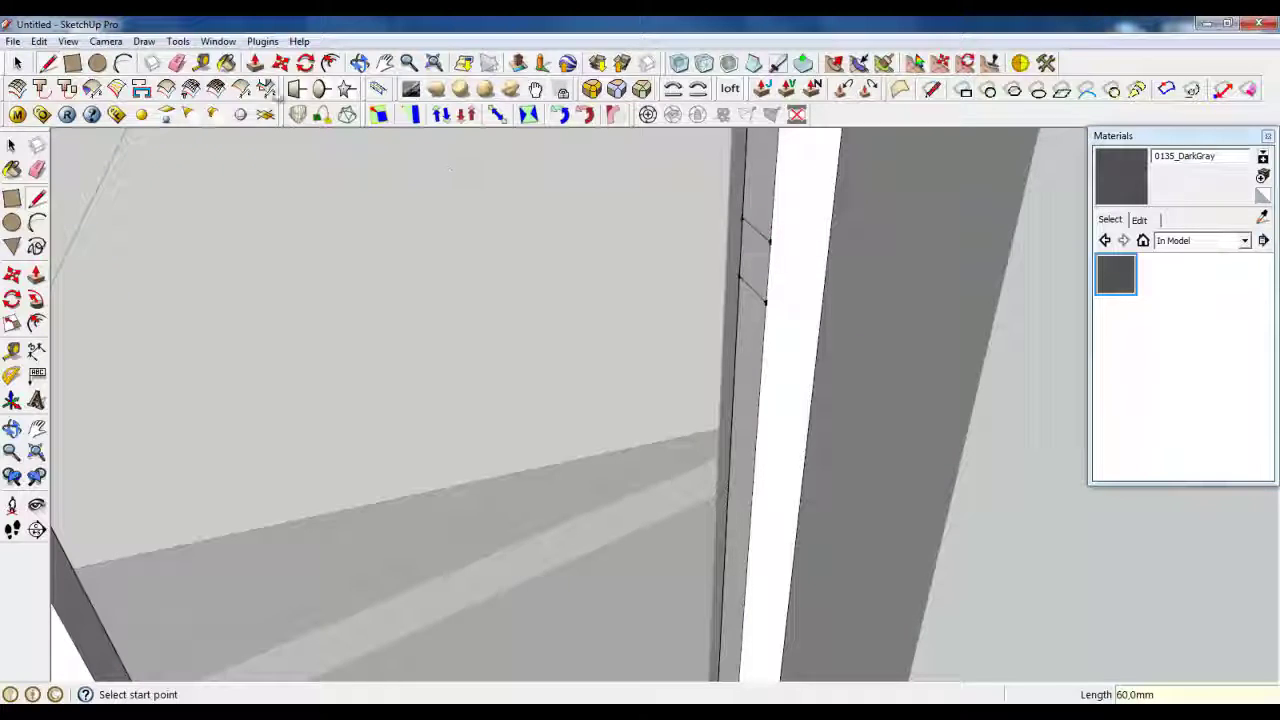
Try to push/pull the square on the right jamb across to the neighbouring mullion
{"action": "left_click", "coordinate": [256, 62]}
{"action": "left_click", "coordinate": [743, 271]}
{"action": "scroll", "coordinate": [648, 370], "scroll_direction": "down", "scroll_amount": 3}
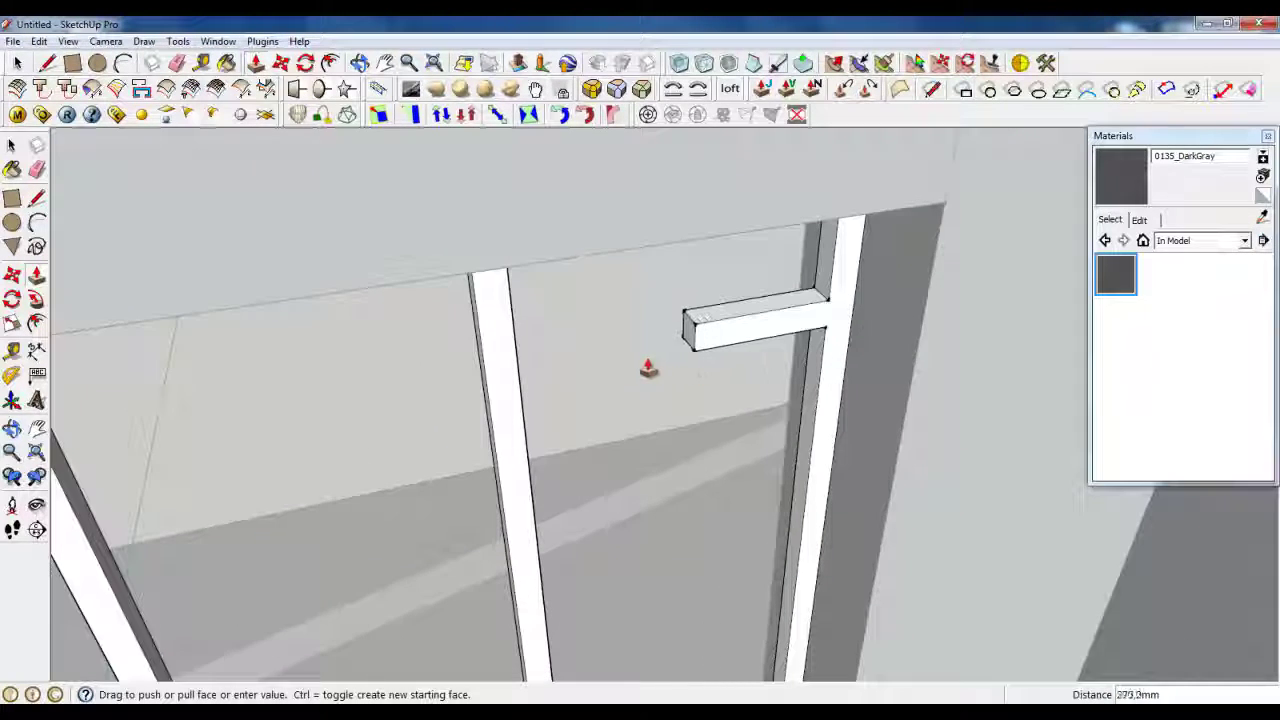
{"action": "left_click", "coordinate": [512, 368]}
{"action": "middle_click_drag", "start_coordinate": [508, 371], "coordinate": [466, 306]}
{"action": "scroll", "coordinate": [530, 372], "scroll_direction": "up", "scroll_amount": 4}
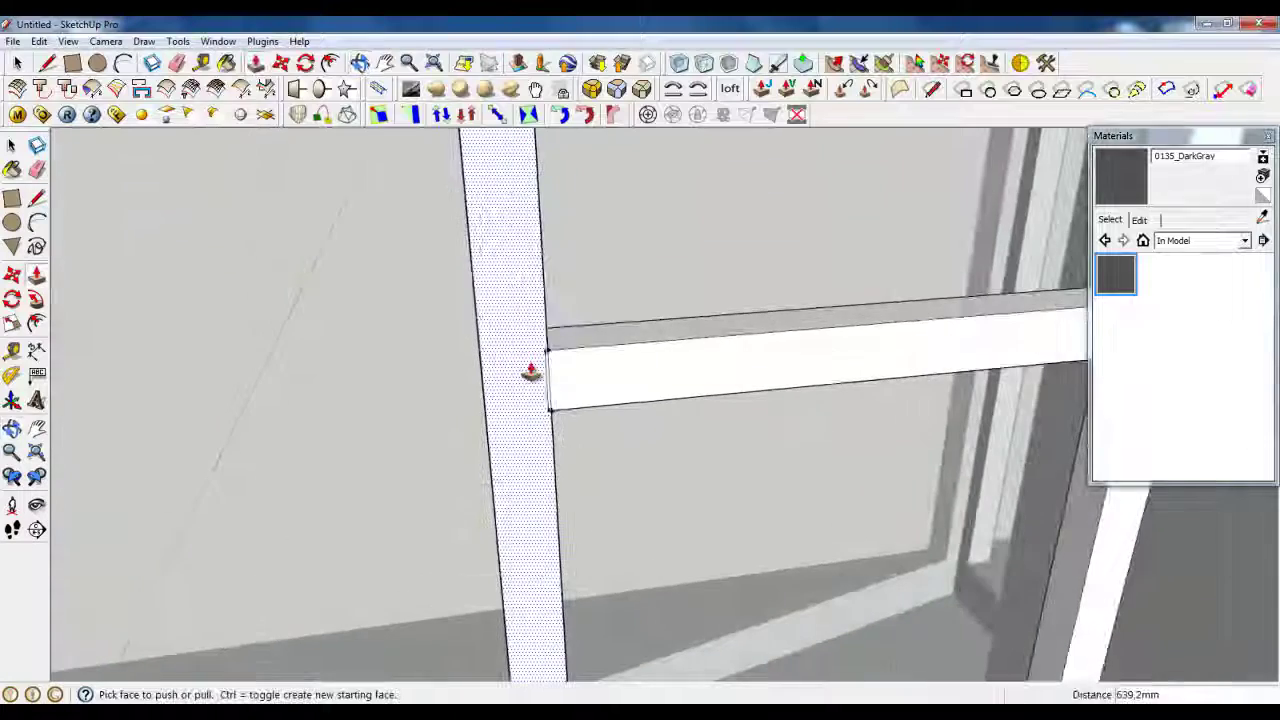
{"action": "key", "text": "ctrl+z"}
Push/pull the square on the right jamb about 637 mm across to the neighbouring mullion's near edge to form a transom
{"action": "middle_click_drag", "start_coordinate": [531, 386], "coordinate": [612, 375]}
{"action": "left_click", "coordinate": [1031, 320]}
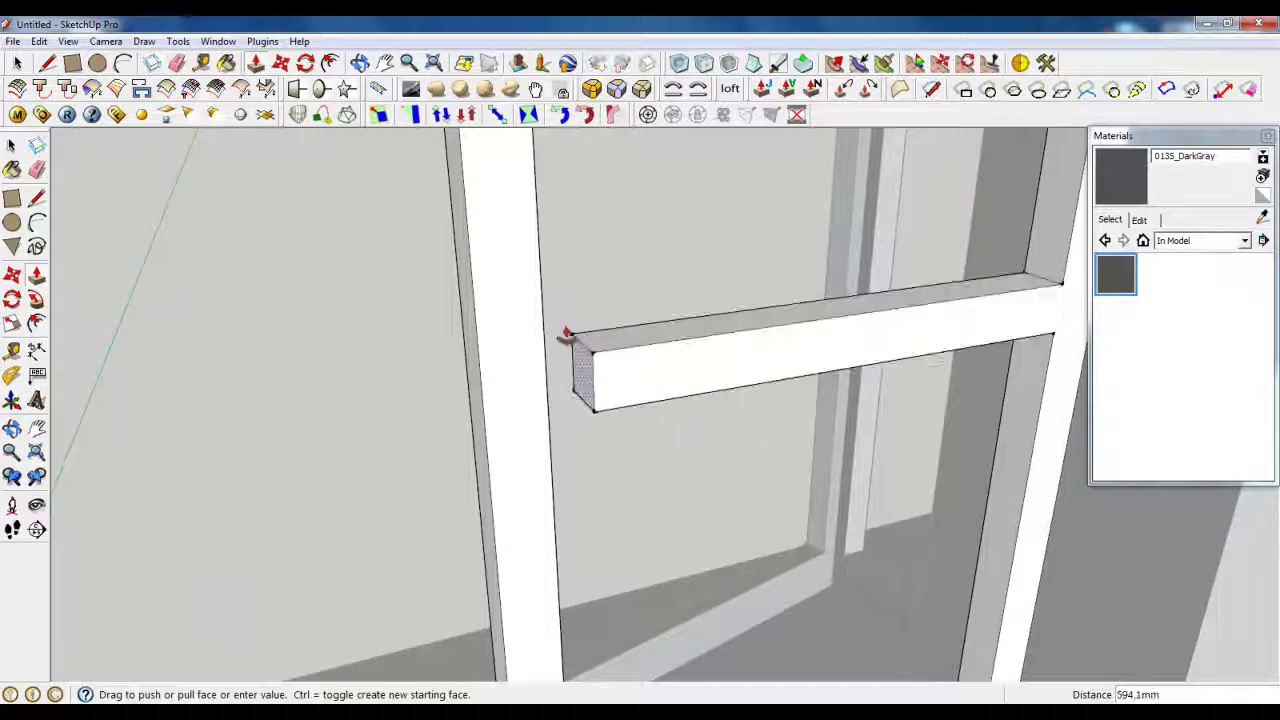
{"action": "left_click", "coordinate": [544, 332]}
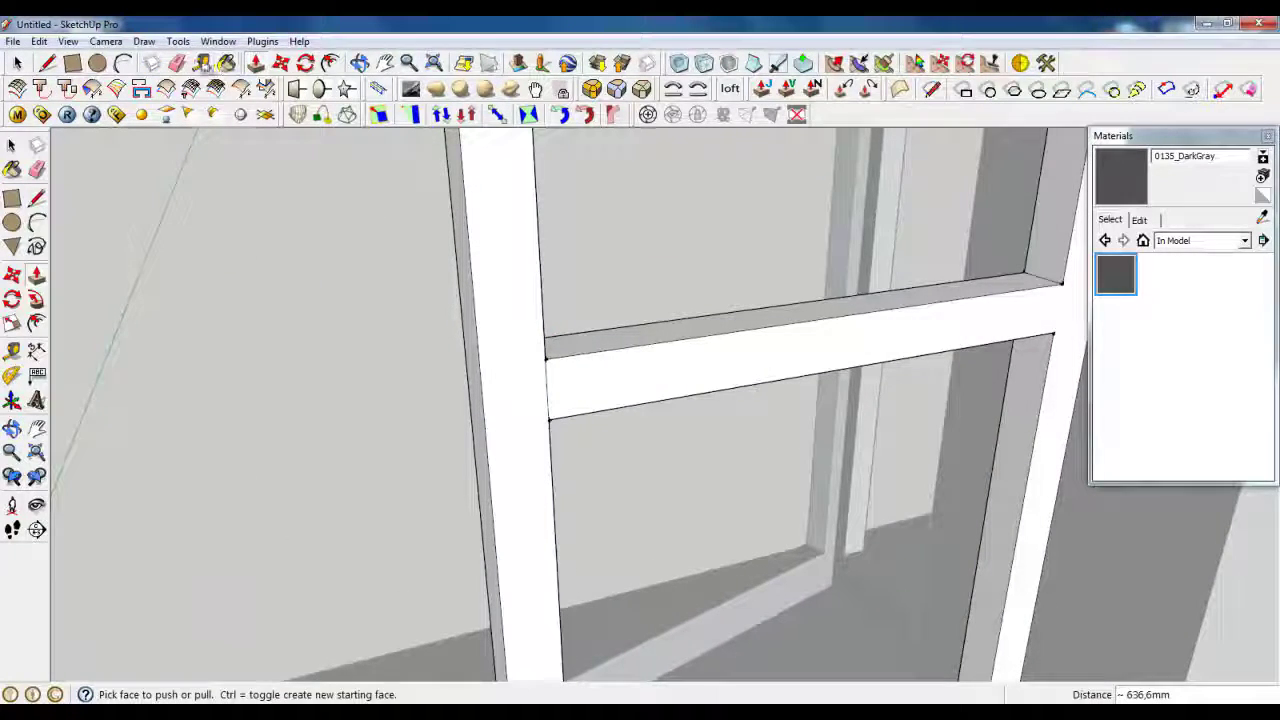
{"action": "key", "text": "e"}
{"action": "scroll", "coordinate": [523, 408], "scroll_direction": "down", "scroll_amount": 5}
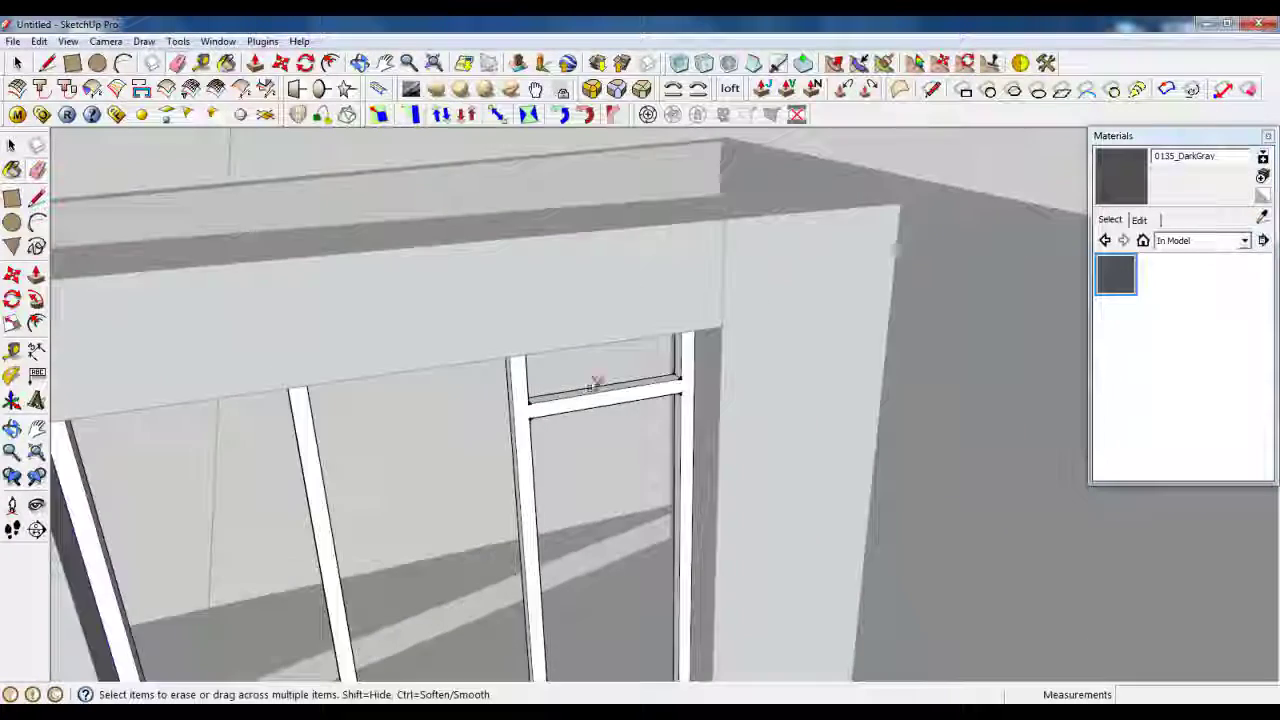
{"action": "scroll", "coordinate": [593, 385], "scroll_direction": "down", "scroll_amount": 4}
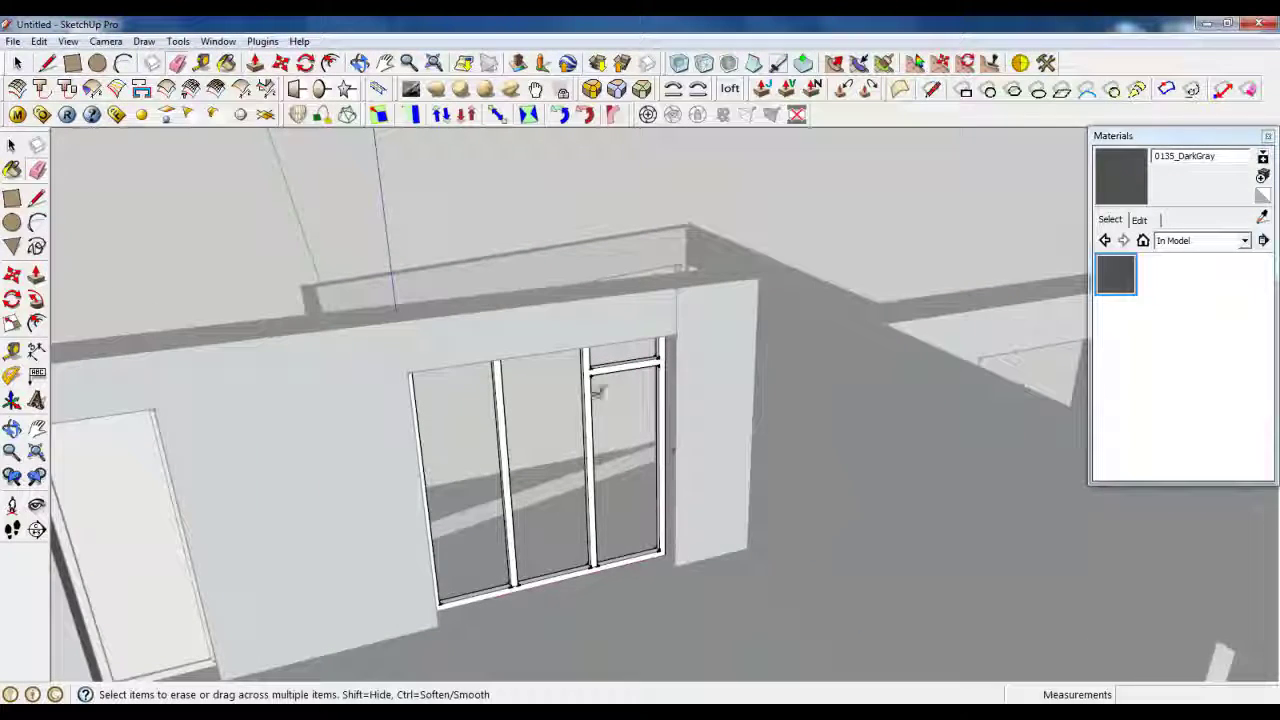
{"action": "key", "text": "space"}
Draw a 3 mm by about 637 mm rectangle across the bottom rail of the left bay, starting midway along the jamb's depth
{"action": "mouse_move", "coordinate": [500, 560]}
{"action": "middle_mouse_down"}
{"action": "mouse_move", "coordinate": [509, 580]}
{"action": "mouse_move", "coordinate": [536, 436]}
{"action": "middle_mouse_up"}
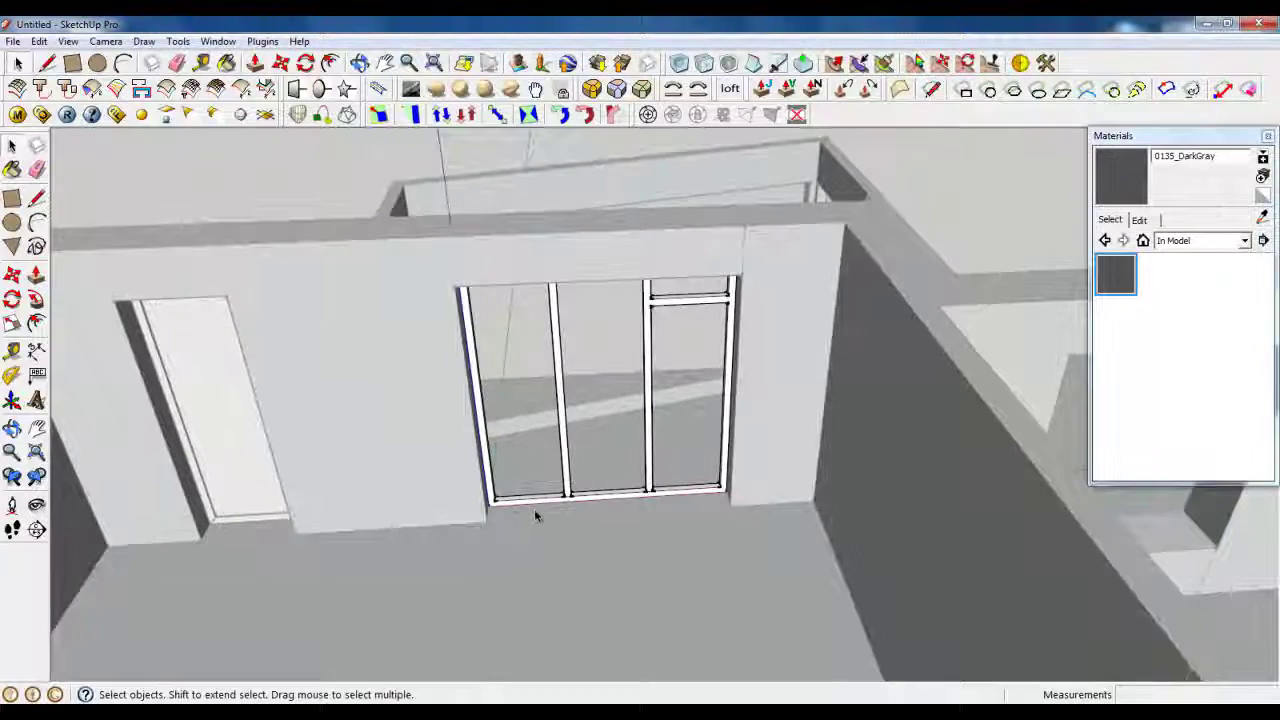
{"action": "scroll", "coordinate": [537, 514], "scroll_direction": "up", "scroll_amount": 6}
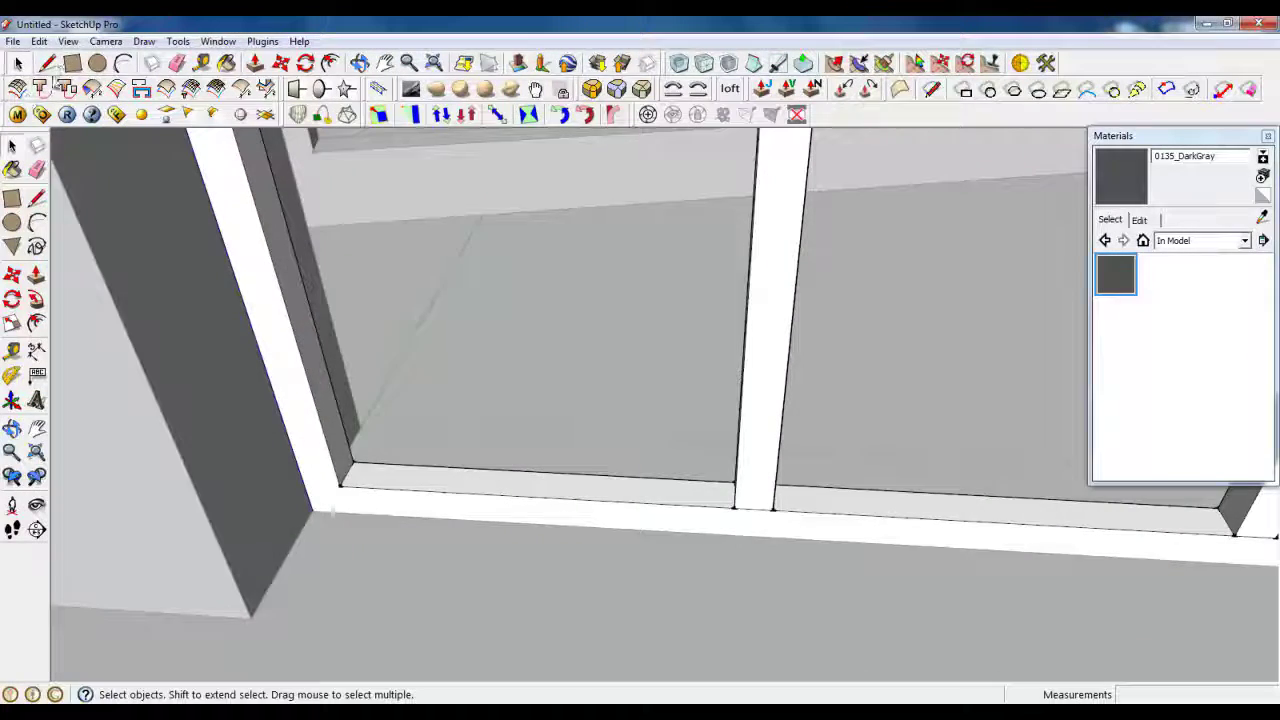
{"action": "left_click", "coordinate": [54, 63]}
{"action": "left_click", "coordinate": [72, 63]}
{"action": "scroll", "coordinate": [545, 590], "scroll_direction": "down", "scroll_amount": 4}
{"action": "scroll", "coordinate": [597, 588], "scroll_direction": "down", "scroll_amount": 5}
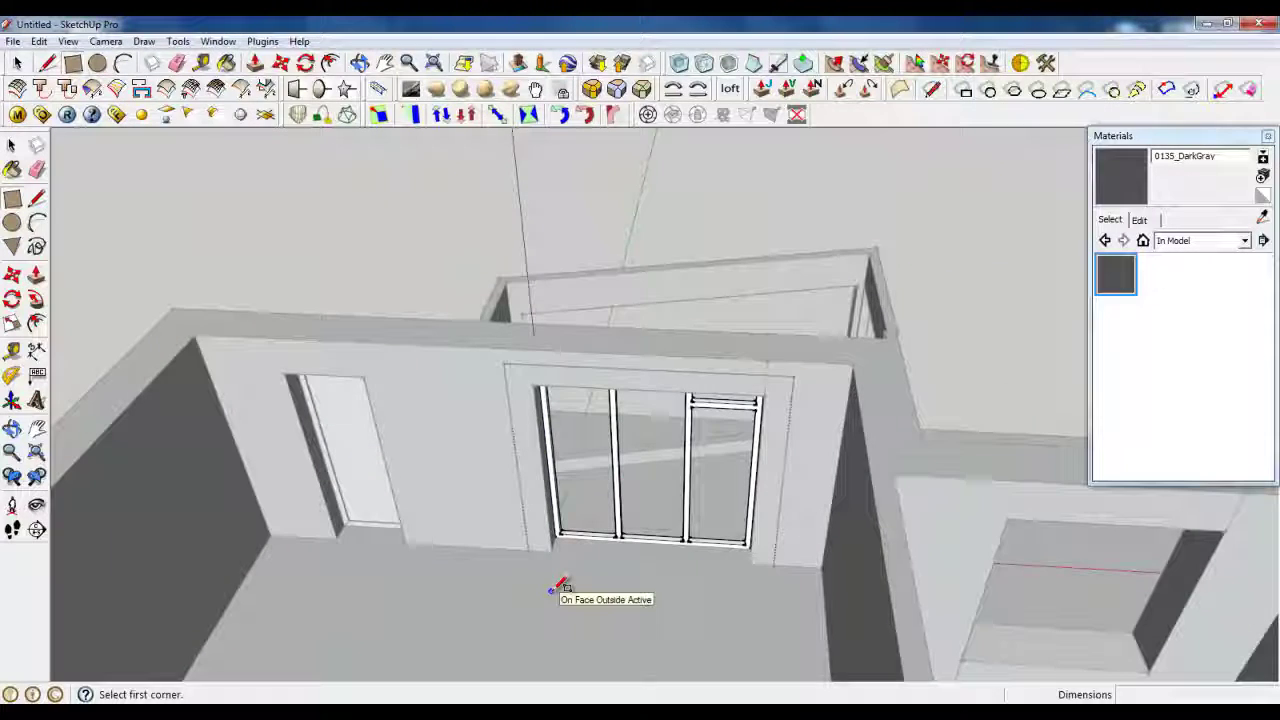
{"action": "scroll", "coordinate": [560, 586], "scroll_direction": "up", "scroll_amount": 3}
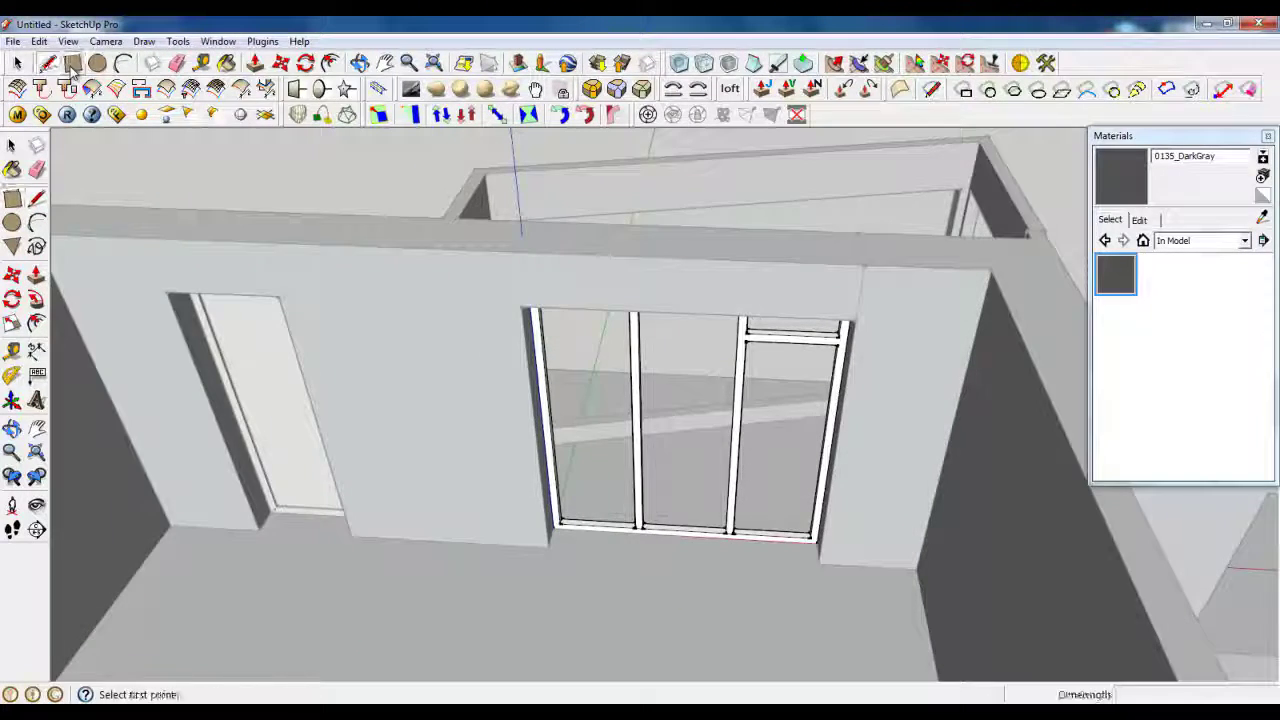
{"action": "scroll", "coordinate": [661, 551], "scroll_direction": "up", "scroll_amount": 3}
{"action": "scroll", "coordinate": [661, 551], "scroll_direction": "up", "scroll_amount": 6}
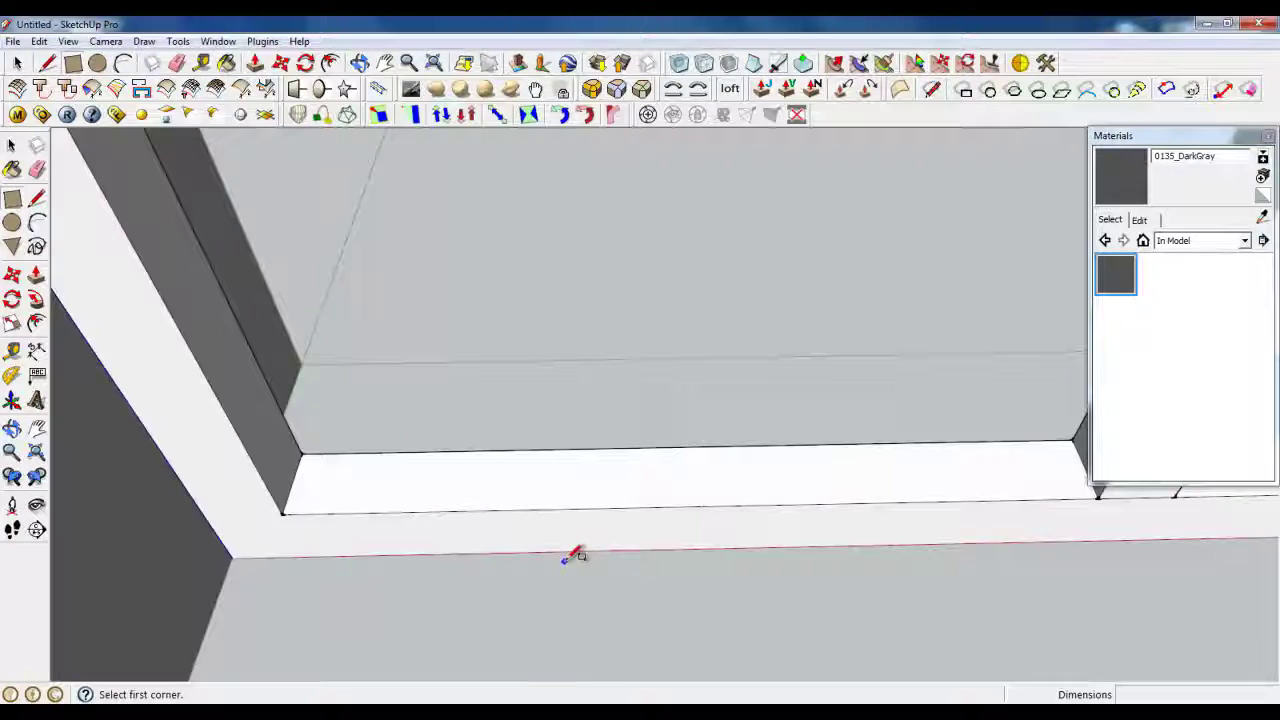
{"action": "scroll", "coordinate": [307, 557], "scroll_direction": "up", "scroll_amount": 5}
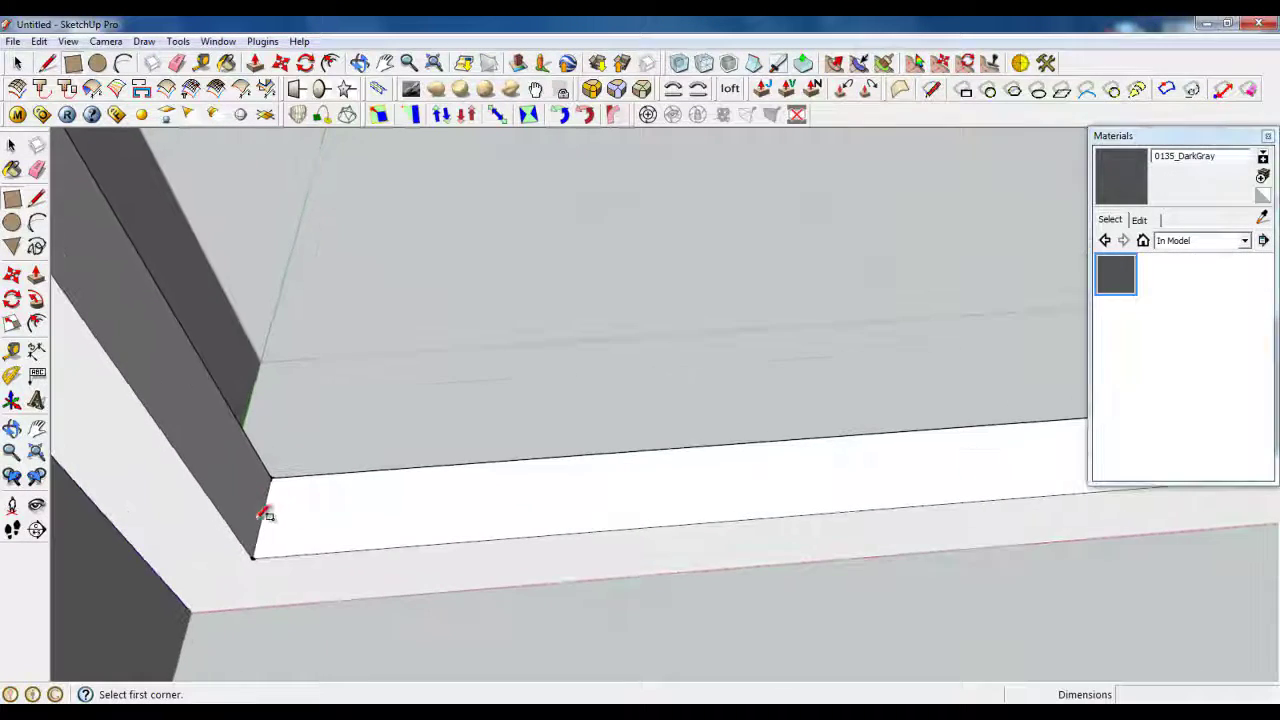
{"action": "scroll", "coordinate": [276, 515], "scroll_direction": "up", "scroll_amount": 2}
{"action": "left_click", "coordinate": [272, 500]}
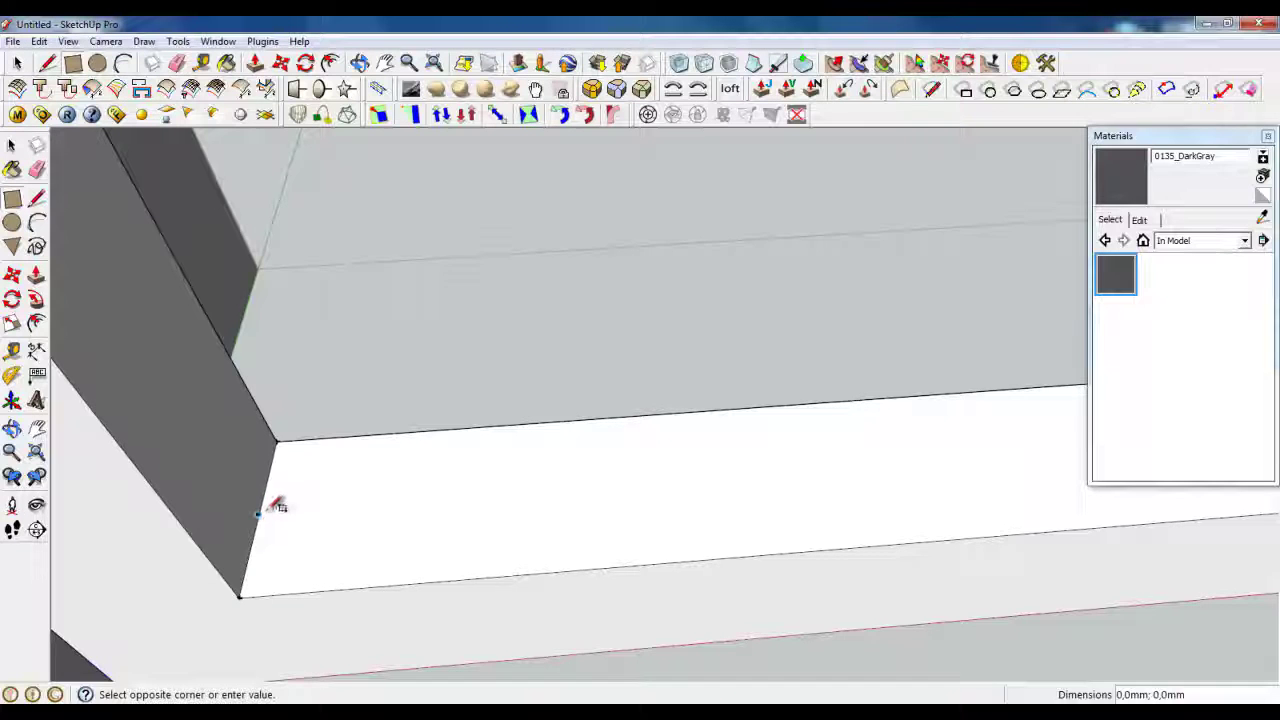
{"action": "scroll", "coordinate": [272, 507], "scroll_direction": "down", "scroll_amount": 3}
{"action": "scroll", "coordinate": [743, 523], "scroll_direction": "up", "scroll_amount": 3}
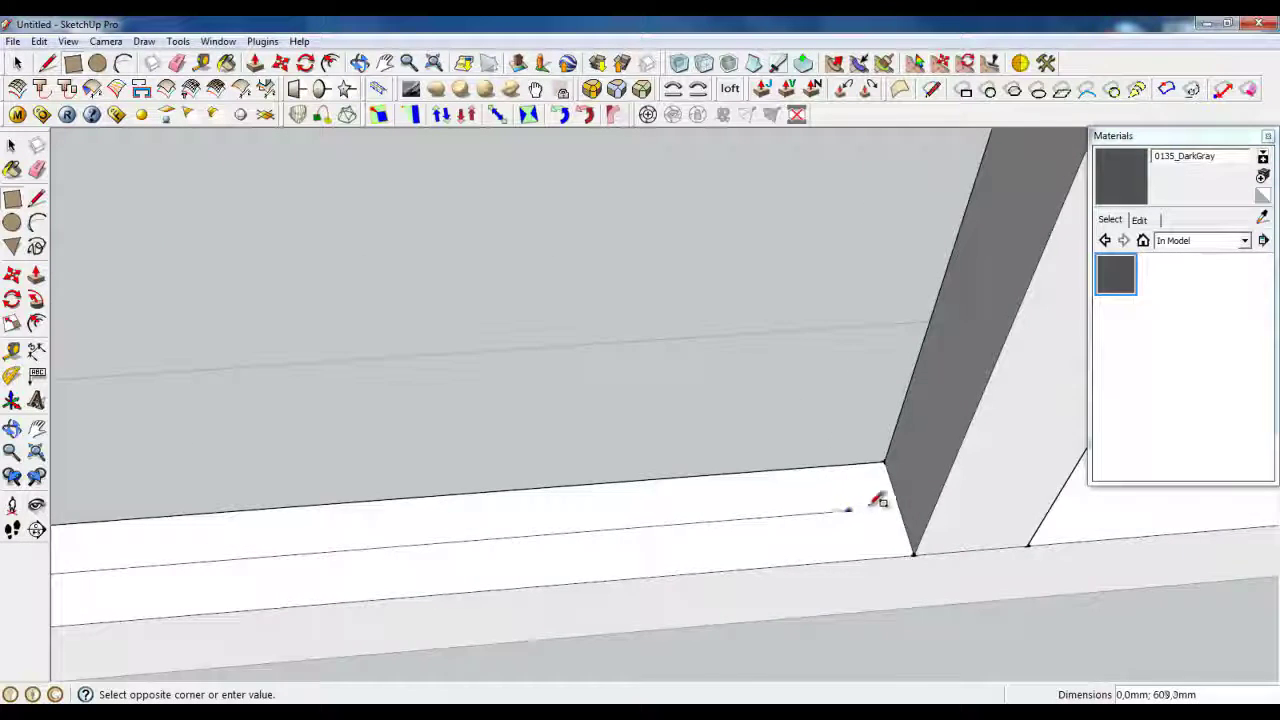
{"action": "scroll", "coordinate": [880, 500], "scroll_direction": "up", "scroll_amount": 2}
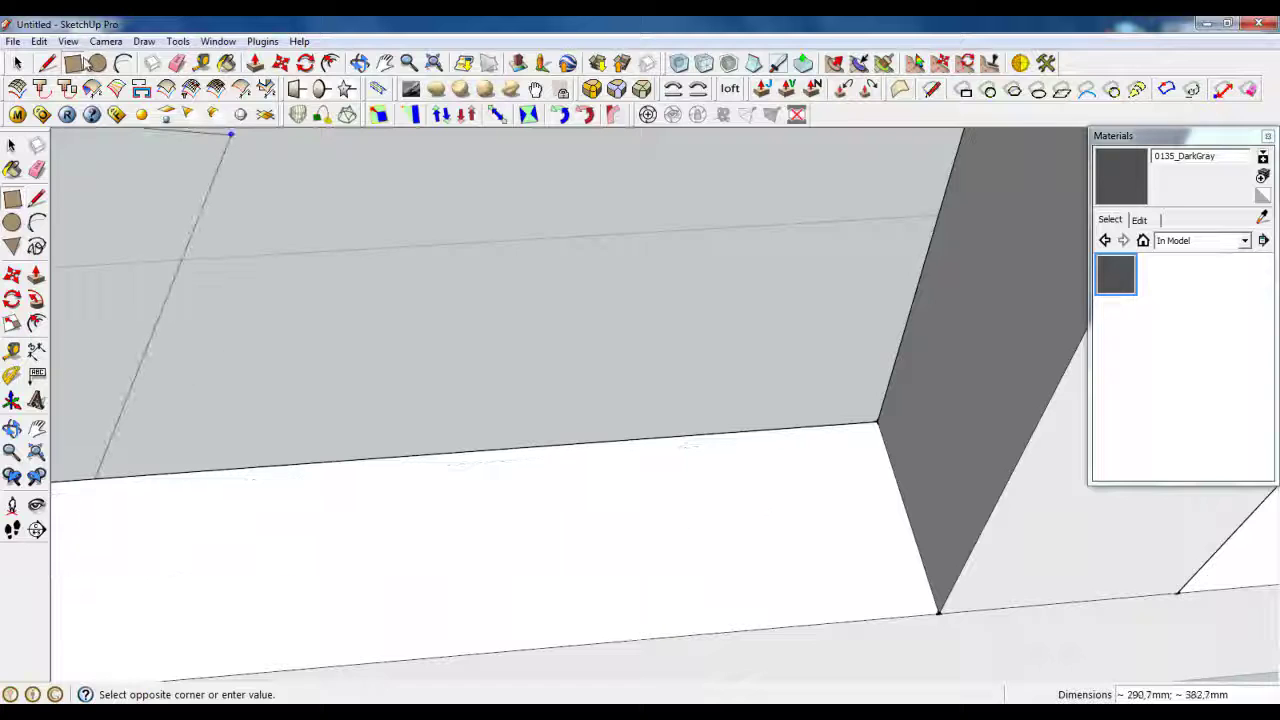
{"action": "scroll", "coordinate": [925, 503], "scroll_direction": "up", "scroll_amount": 2}
{"action": "scroll", "coordinate": [905, 500], "scroll_direction": "up", "scroll_amount": 4}
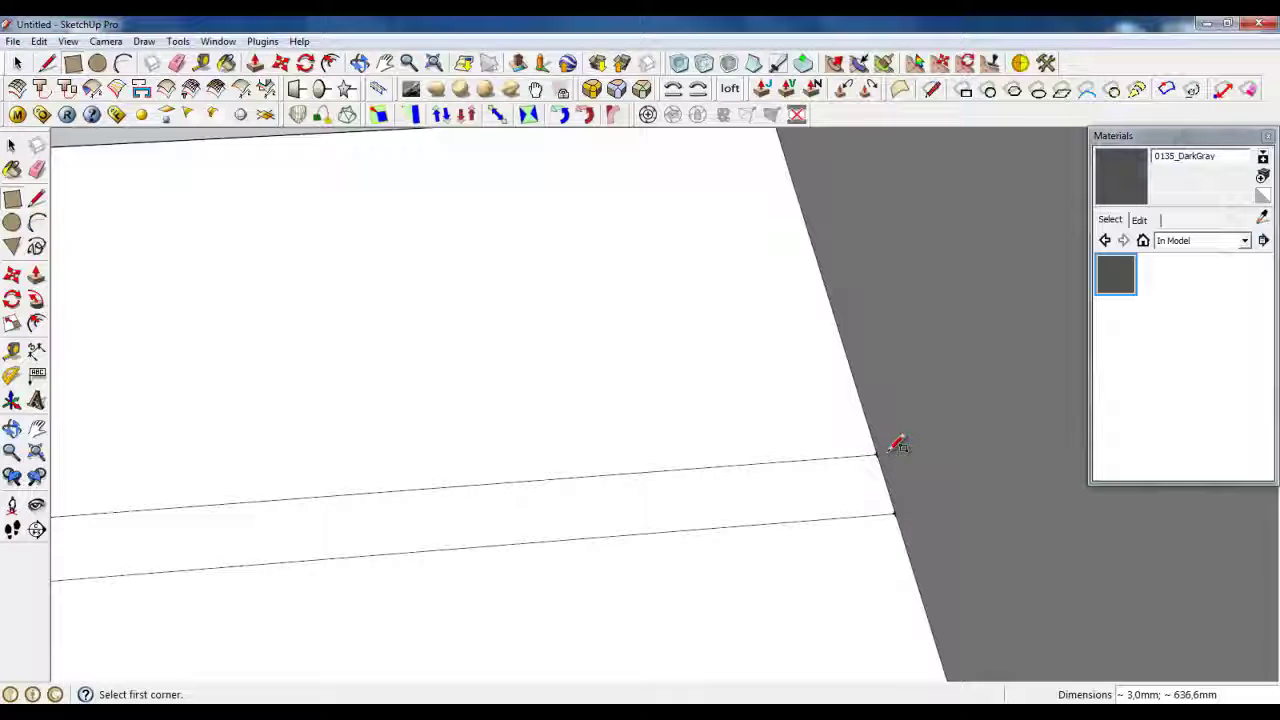
Group the thin rectangle on the left bay's bottom rail together with its edges and open the group for editing
{"action": "left_click", "coordinate": [18, 63]}
{"action": "left_click", "coordinate": [708, 523]}
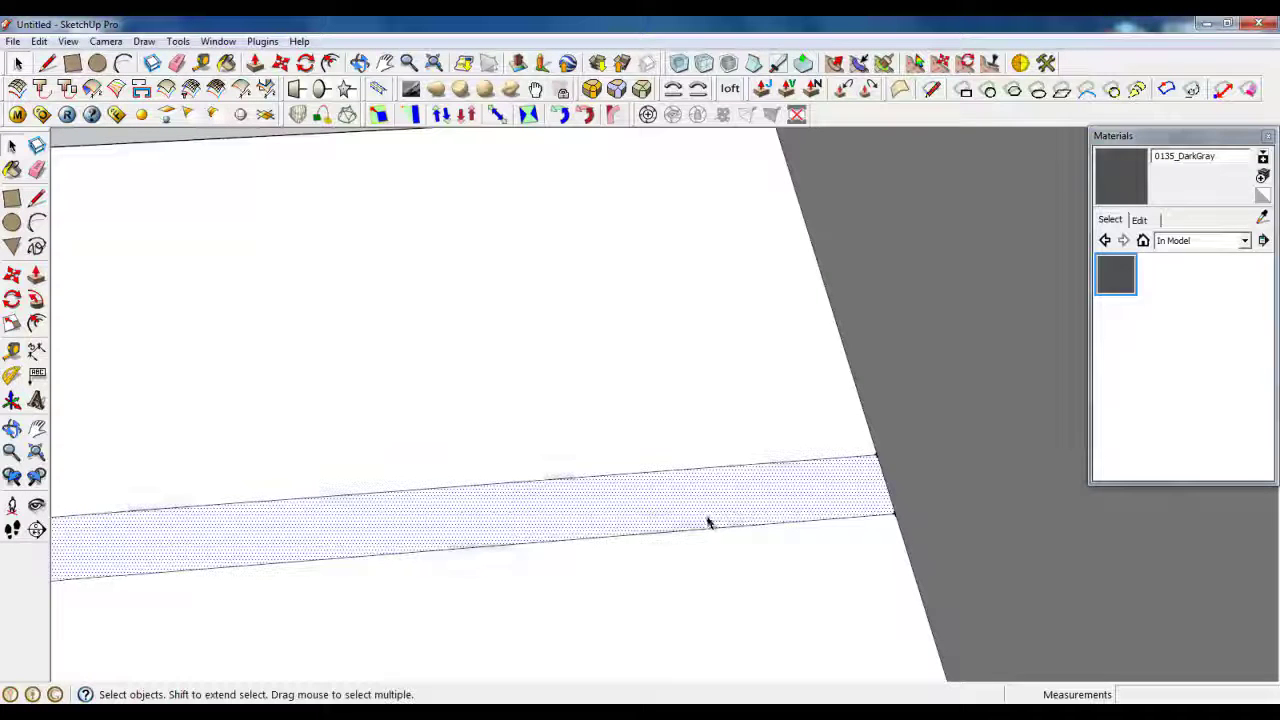
{"action": "double_click", "coordinate": [708, 523]}
{"action": "right_click", "coordinate": [710, 494]}
{"action": "left_click", "coordinate": [749, 265]}
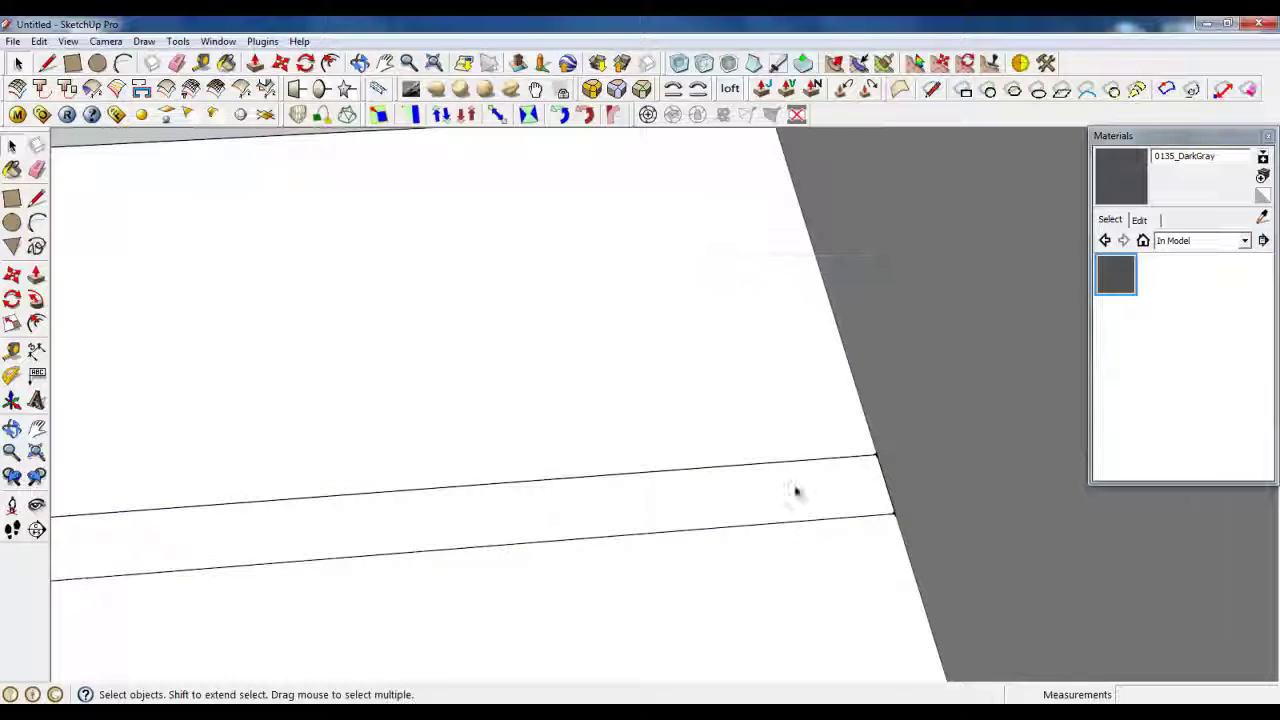
{"action": "double_click", "coordinate": [797, 490]}
Push/pull the thin rectangle up to the underside of the frame's top rail to form the left bay's pane
{"action": "left_click", "coordinate": [255, 63]}
{"action": "left_click", "coordinate": [588, 497]}
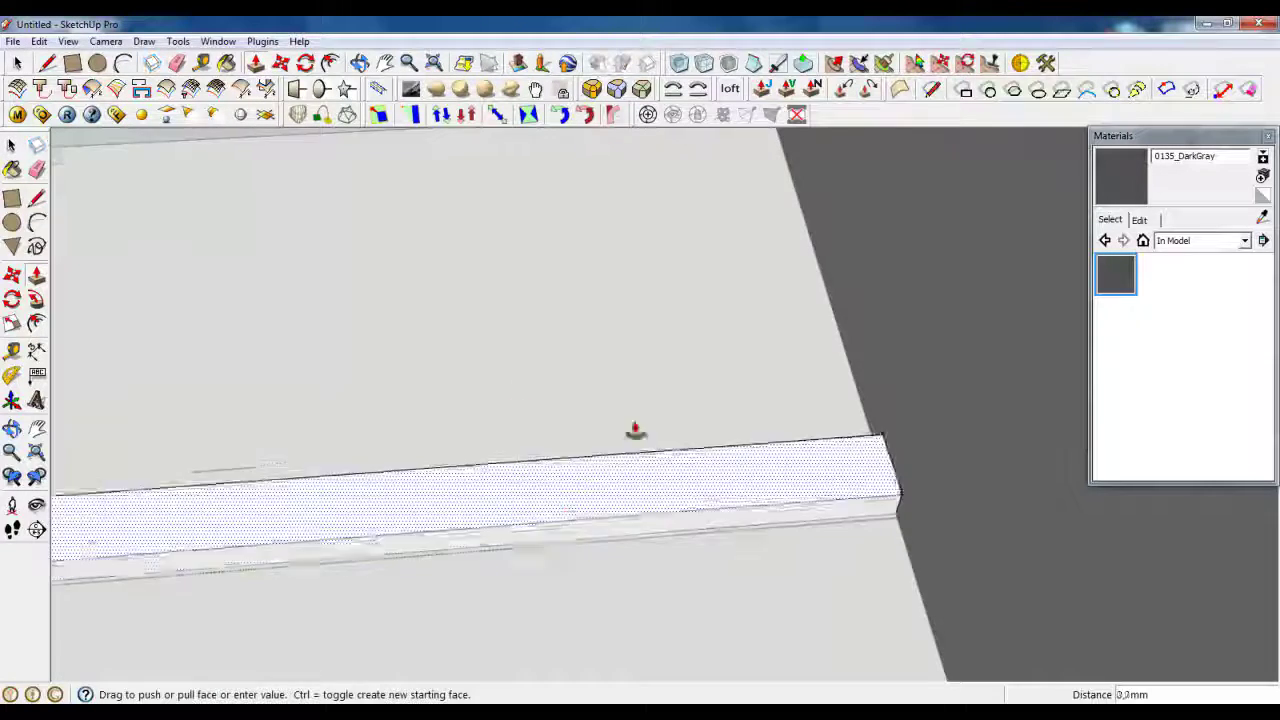
{"action": "scroll", "coordinate": [674, 511], "scroll_direction": "down", "scroll_amount": 6}
{"action": "scroll", "coordinate": [691, 610], "scroll_direction": "down", "scroll_amount": 8}
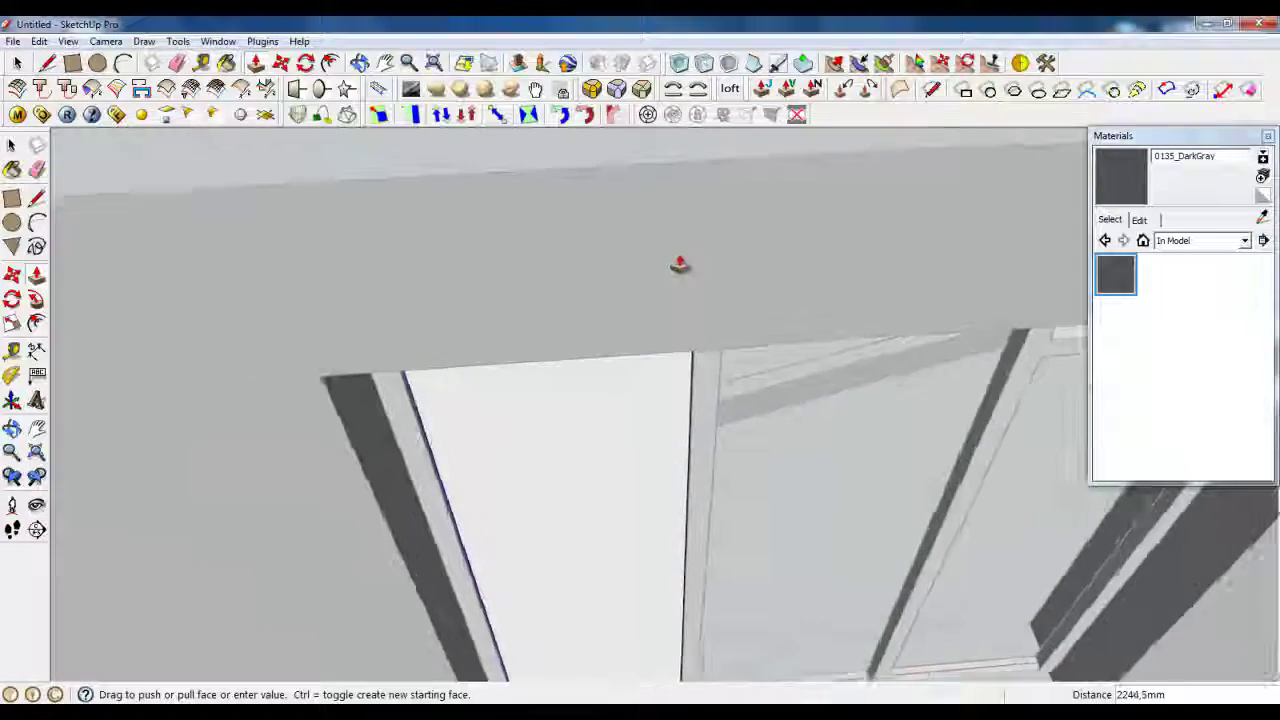
{"action": "middle_click_drag", "start_coordinate": [690, 425], "coordinate": [694, 257]}
{"action": "scroll", "coordinate": [691, 517], "scroll_direction": "down", "scroll_amount": 4}
{"action": "scroll", "coordinate": [686, 140], "scroll_direction": "up", "scroll_amount": 5}
{"action": "scroll", "coordinate": [670, 289], "scroll_direction": "up", "scroll_amount": 3}
{"action": "left_click", "coordinate": [697, 279]}
{"action": "key", "text": "space"}
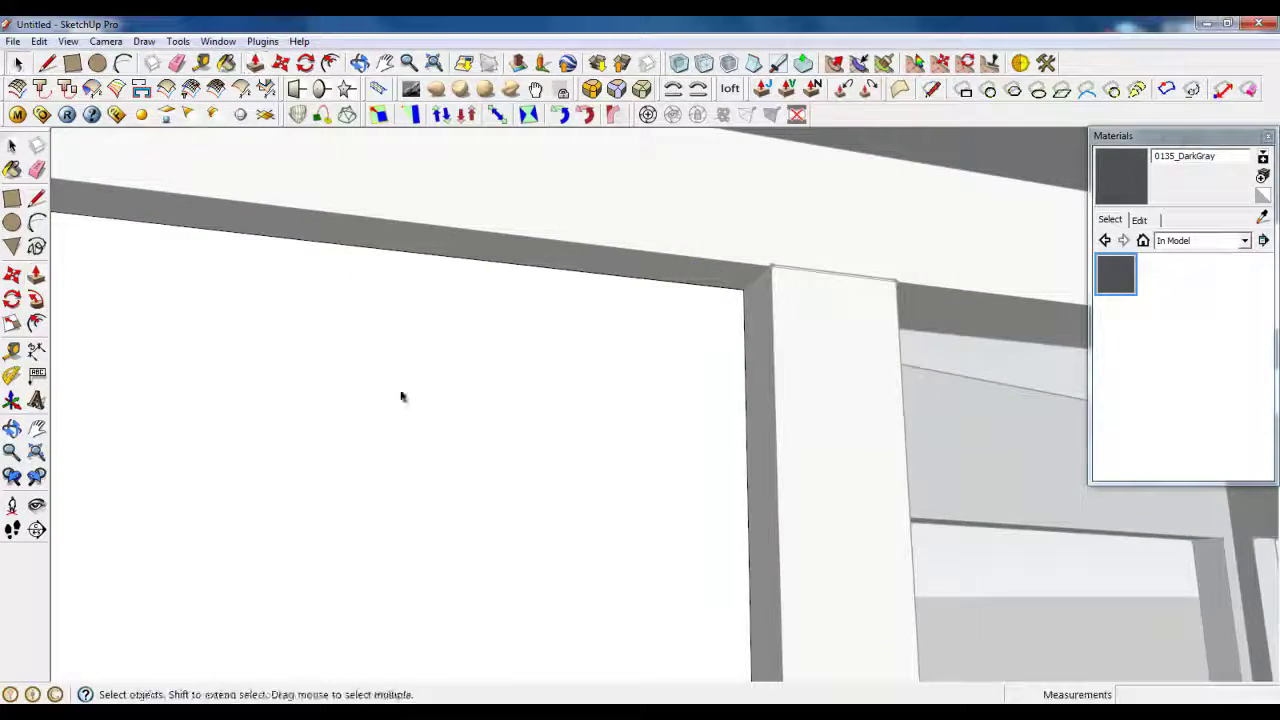
Draw an about 2.6 mm diagonal line in the pane's upper corner against the mullion to close a small triangular profile
{"action": "scroll", "coordinate": [603, 346], "scroll_direction": "up", "scroll_amount": 10}
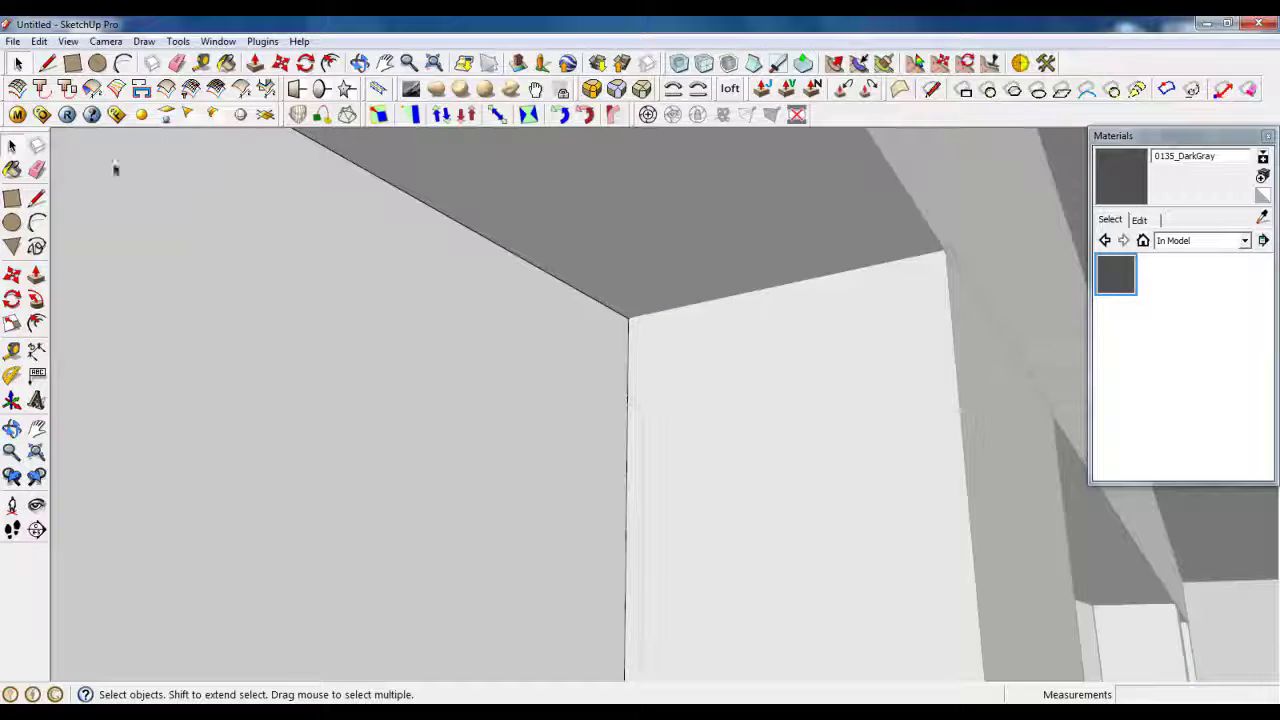
{"action": "left_click", "coordinate": [47, 62]}
{"action": "scroll", "coordinate": [655, 315], "scroll_direction": "up", "scroll_amount": 2}
{"action": "left_click", "coordinate": [610, 305]}
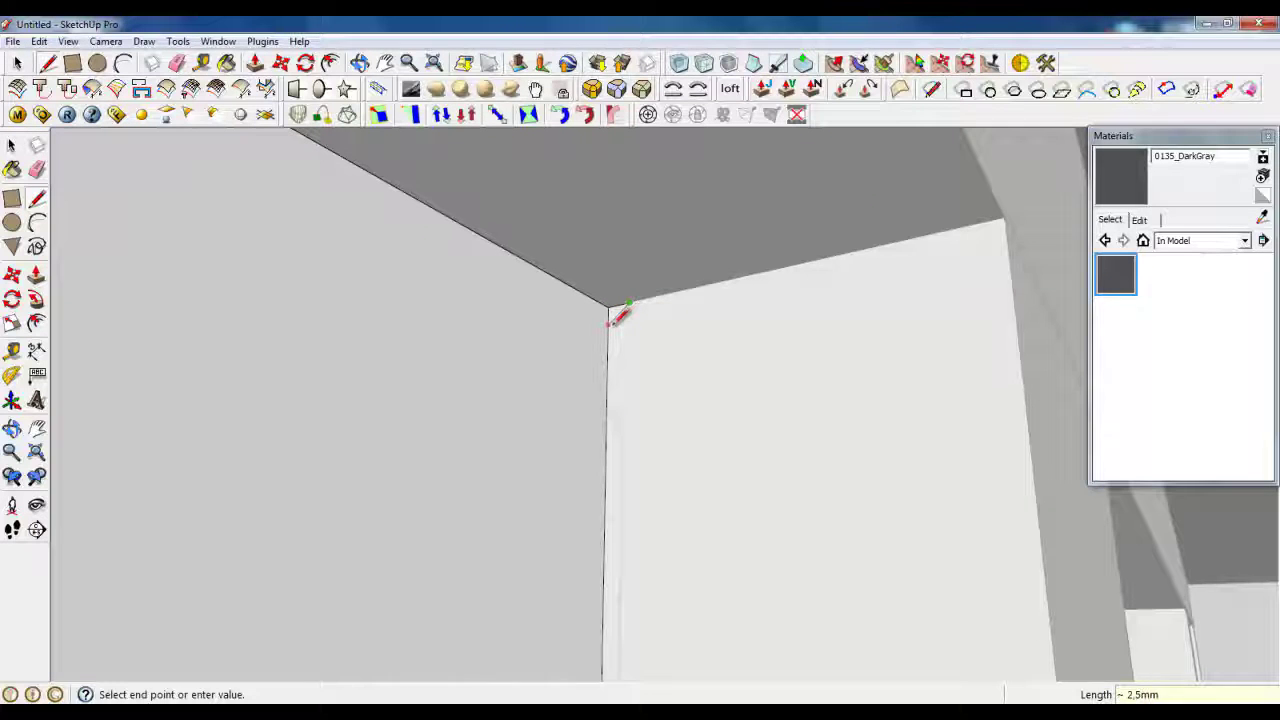
{"action": "scroll", "coordinate": [617, 312], "scroll_direction": "up", "scroll_amount": 1}
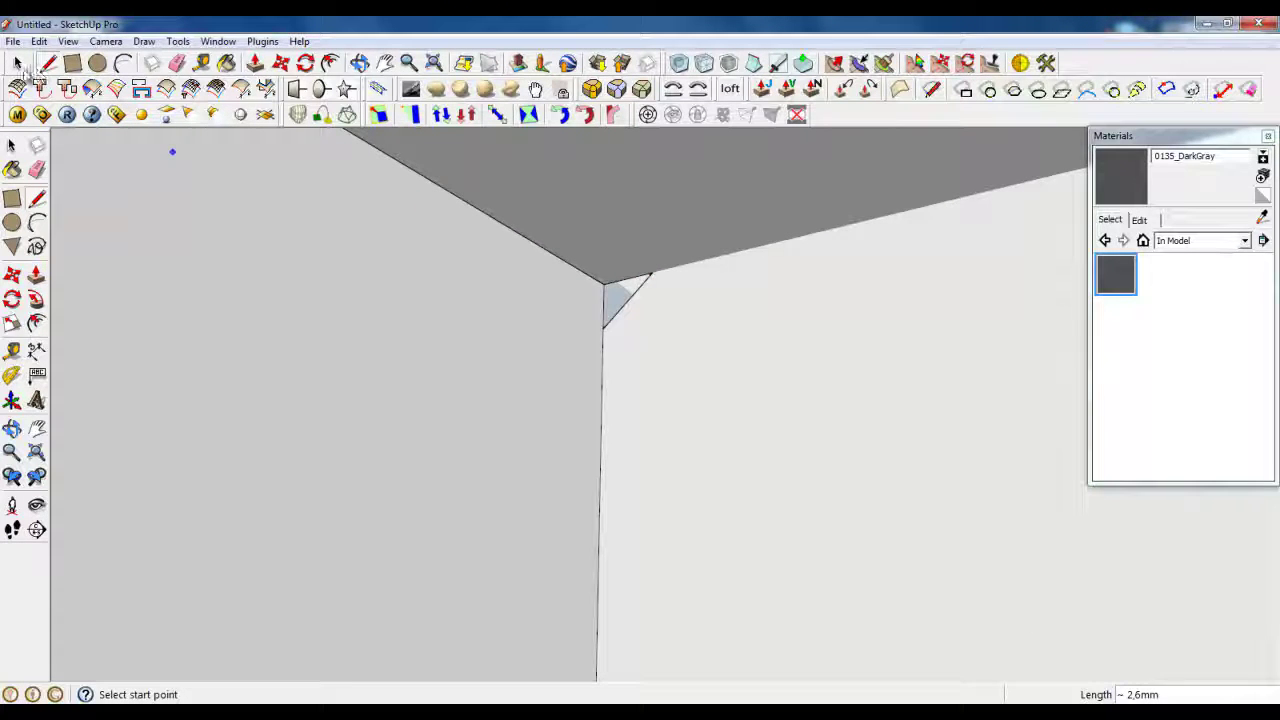
Sweep the triangular profile around the pane's outline with Follow Me to form a sloped bead, and close the pane's group
{"action": "left_click", "coordinate": [17, 63]}
{"action": "scroll", "coordinate": [596, 440], "scroll_direction": "down", "scroll_amount": 2}
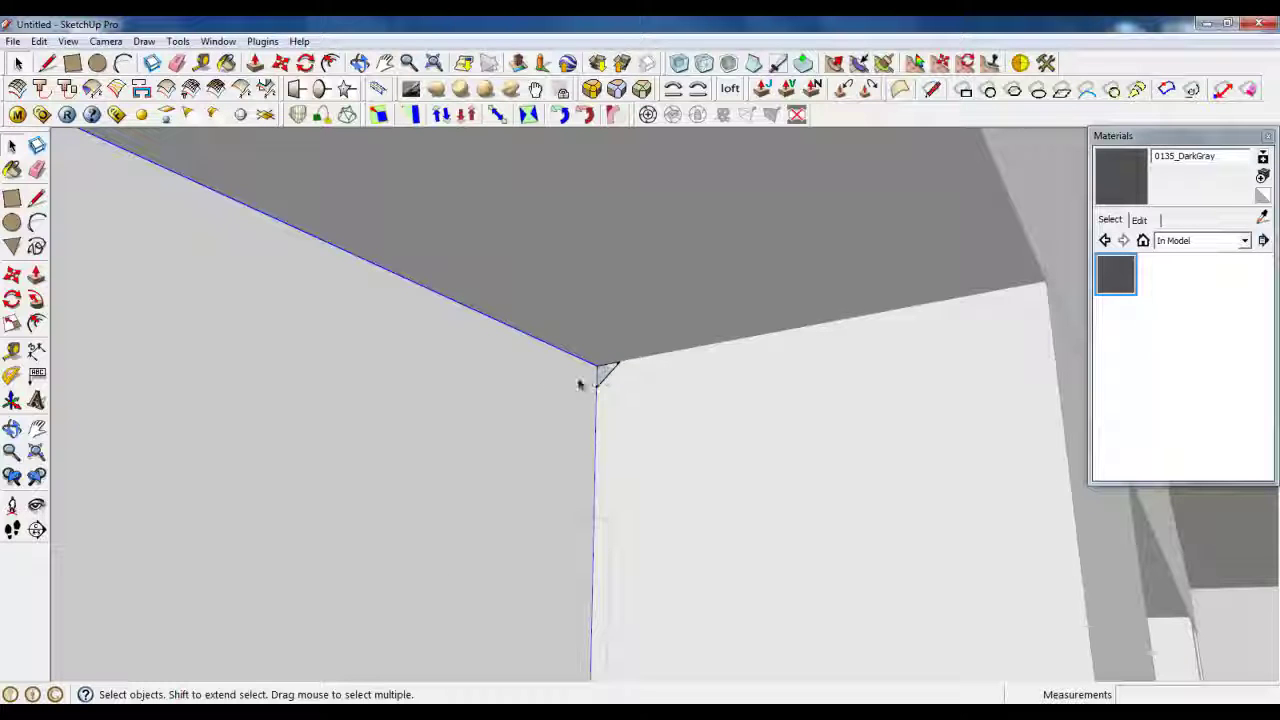
{"action": "left_click", "coordinate": [519, 397]}
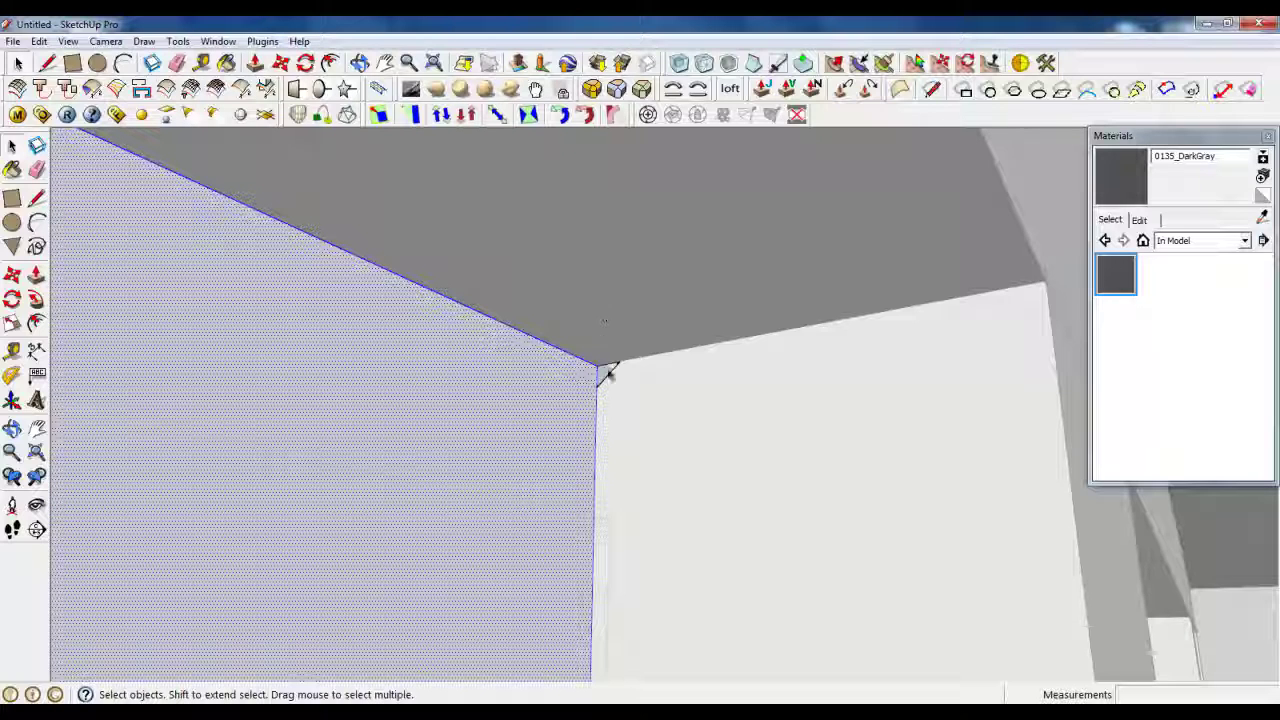
{"action": "left_click", "coordinate": [481, 387], "text": "shift"}
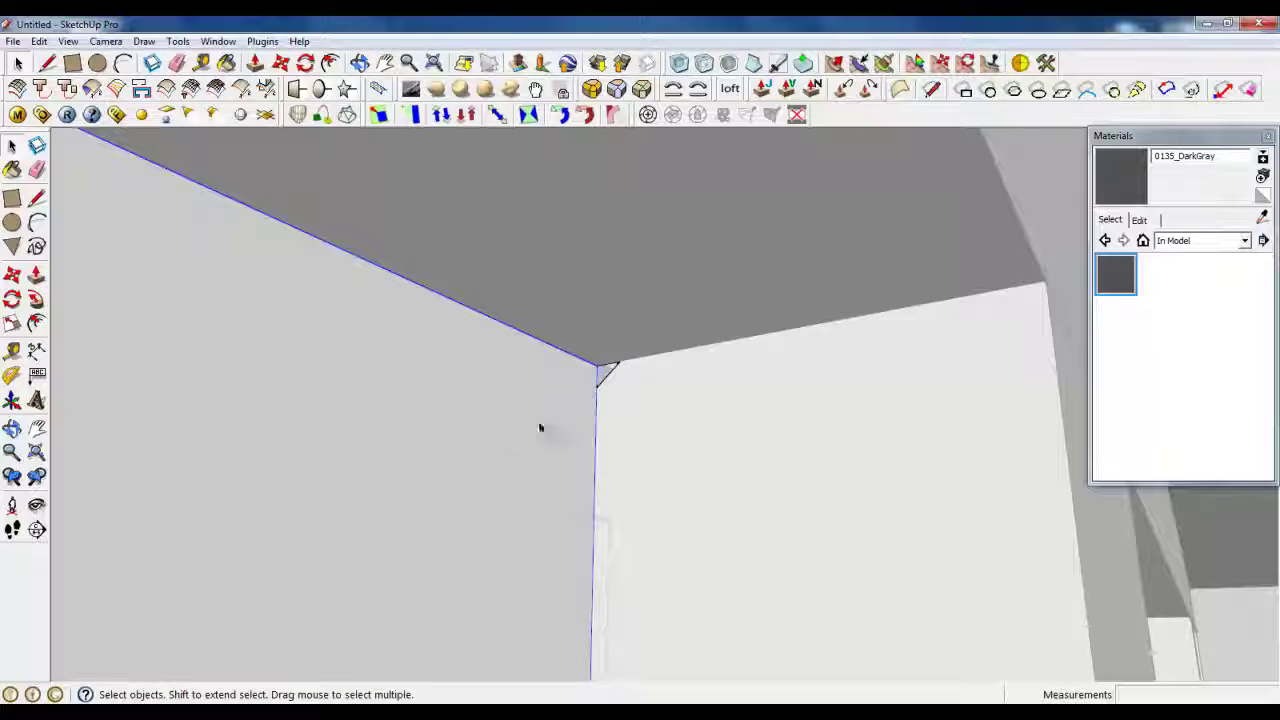
{"action": "scroll", "coordinate": [552, 409], "scroll_direction": "up", "scroll_amount": 3}
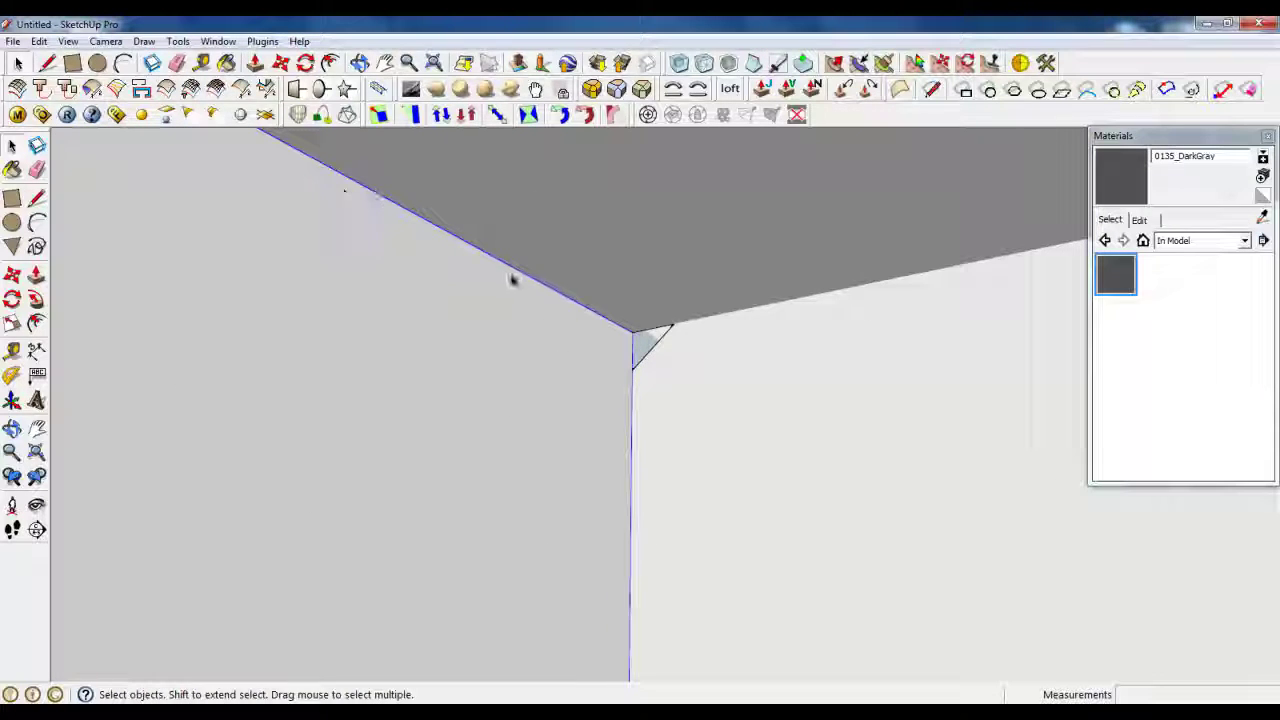
{"action": "left_click", "coordinate": [36, 300]}
{"action": "left_click", "coordinate": [647, 339]}
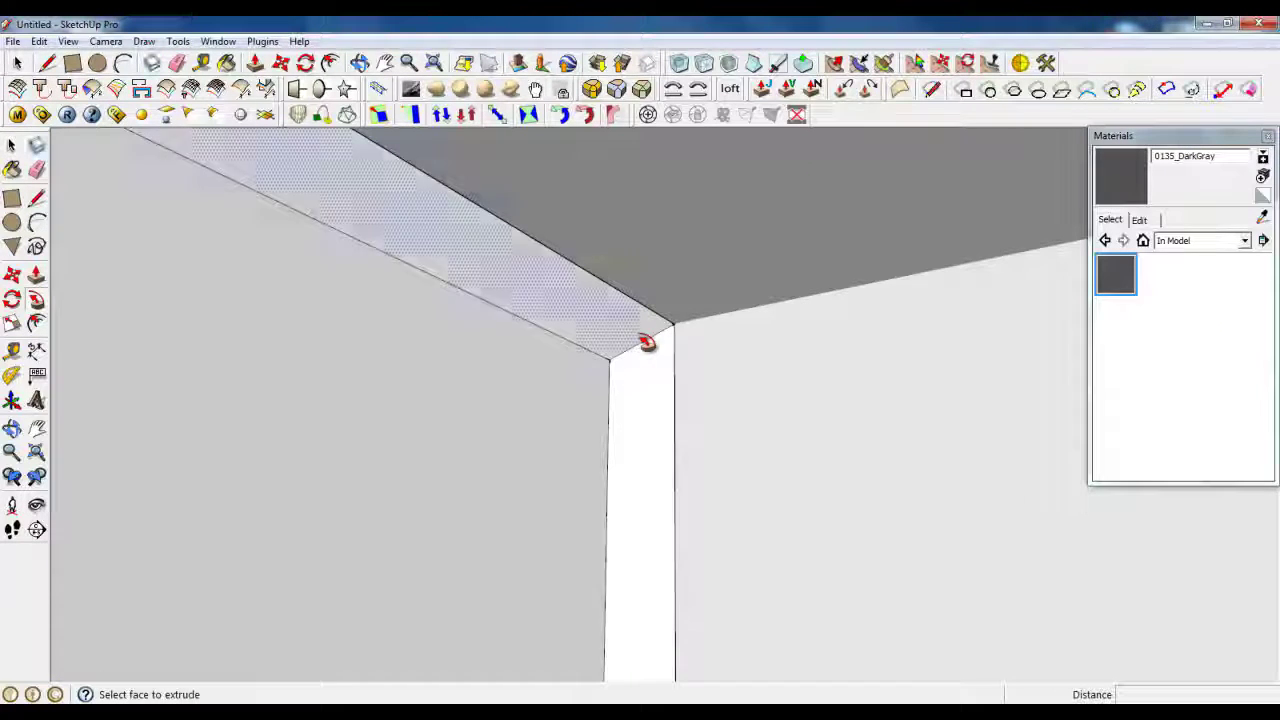
{"action": "key", "text": "space"}
{"action": "middle_click_drag", "start_coordinate": [574, 314], "coordinate": [505, 298]}
{"action": "scroll", "coordinate": [507, 297], "scroll_direction": "down", "scroll_amount": 4}
{"action": "right_click", "coordinate": [534, 243]}
{"action": "left_click", "coordinate": [560, 243]}
{"action": "scroll", "coordinate": [603, 234], "scroll_direction": "down", "scroll_amount": 3}
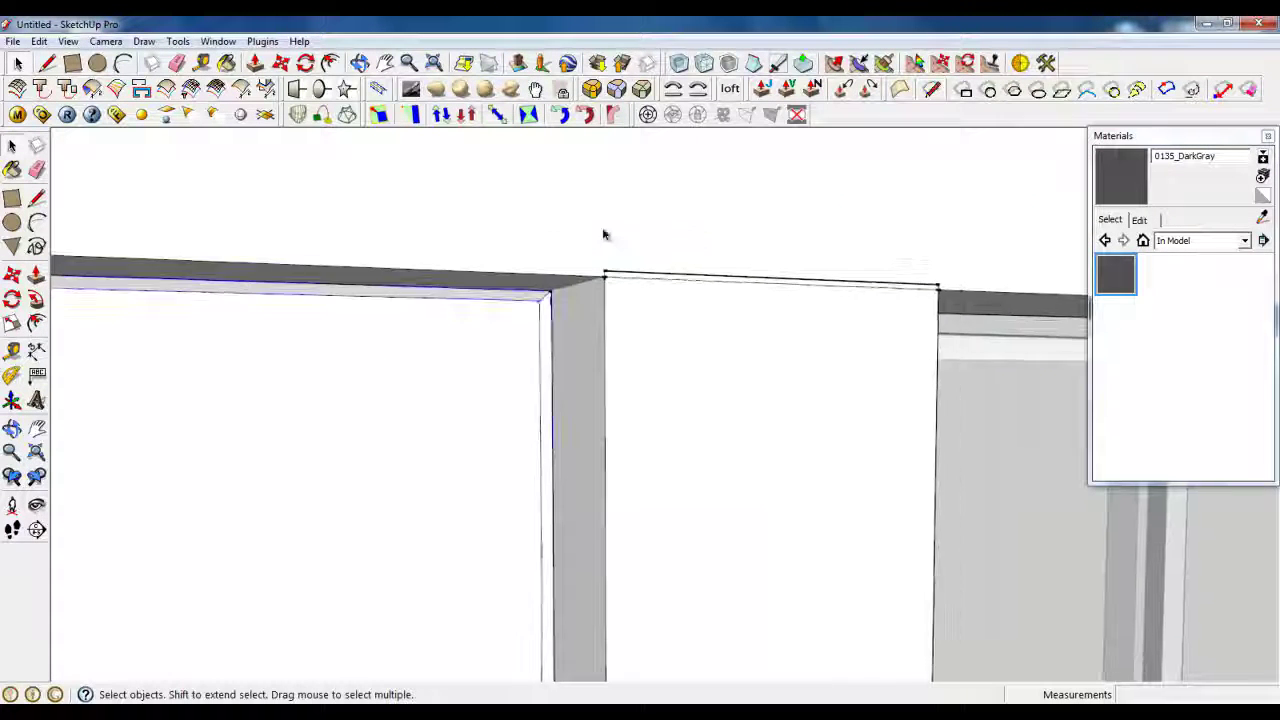
Copy the left bay's pane from its upper corner to the matching corner of the middle bay
{"action": "left_click", "coordinate": [281, 63]}
{"action": "scroll", "coordinate": [562, 268], "scroll_direction": "up", "scroll_amount": 3}
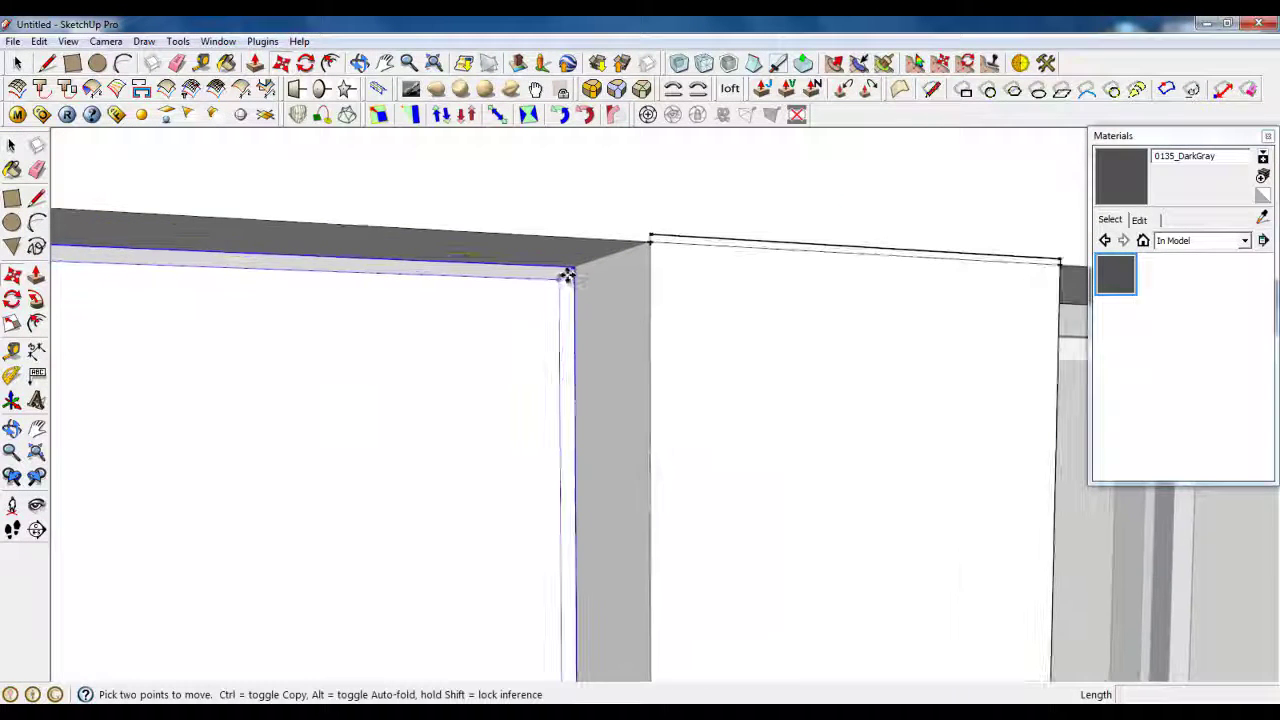
{"action": "key", "text": "ctrl"}
{"action": "left_click", "coordinate": [574, 270]}
{"action": "scroll", "coordinate": [183, 488], "scroll_direction": "down", "scroll_amount": 4}
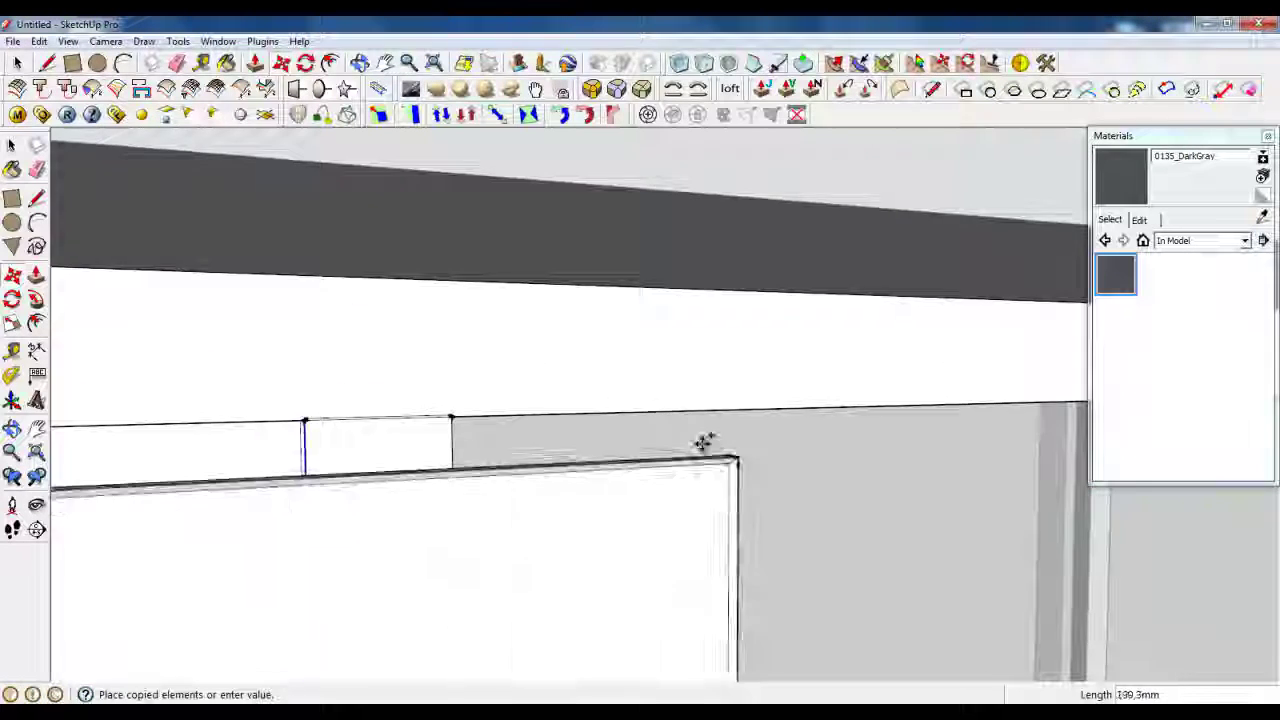
{"action": "scroll", "coordinate": [196, 383], "scroll_direction": "down", "scroll_amount": 4}
{"action": "middle_click_drag", "start_coordinate": [608, 457], "coordinate": [723, 371]}
{"action": "left_click", "coordinate": [796, 359]}
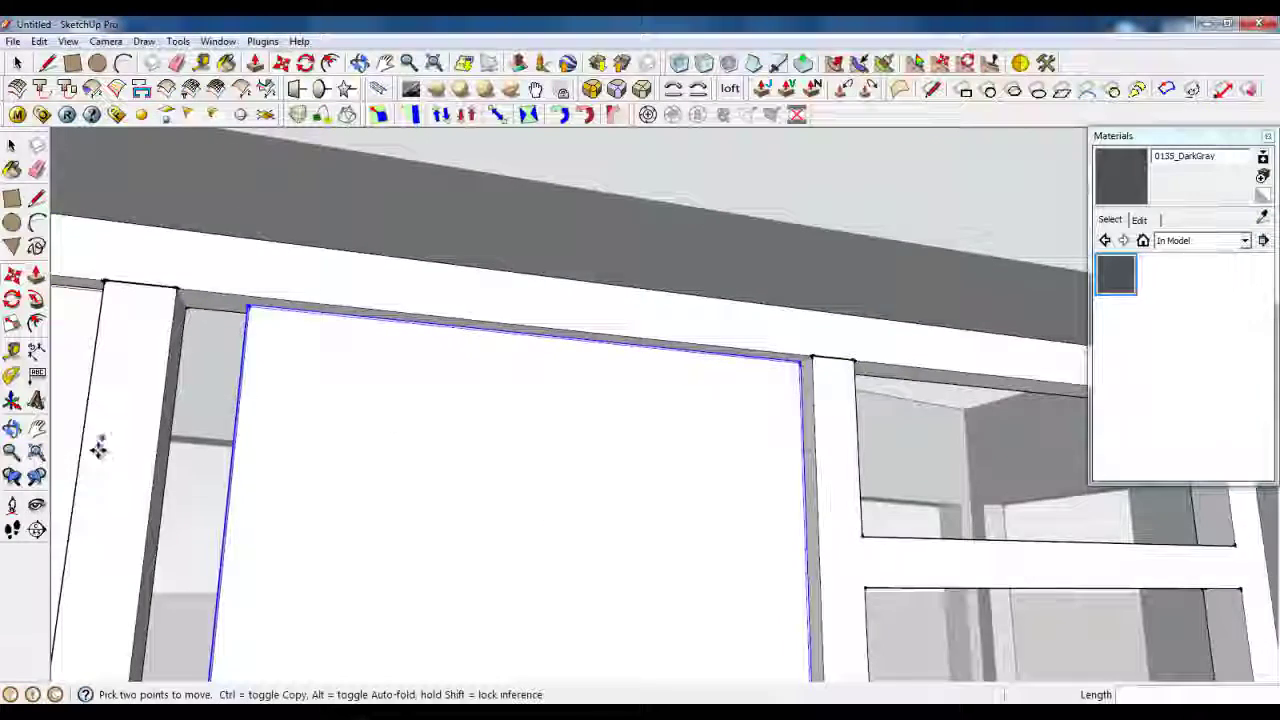
Scale the copied pane along the red axis by about 1.09 to reach the mullion between the left and middle bays
{"action": "middle_click_drag", "start_coordinate": [100, 443], "coordinate": [371, 543]}
{"action": "scroll", "coordinate": [371, 543], "scroll_direction": "down", "scroll_amount": 2}
{"action": "scroll", "coordinate": [583, 471], "scroll_direction": "down", "scroll_amount": 6}
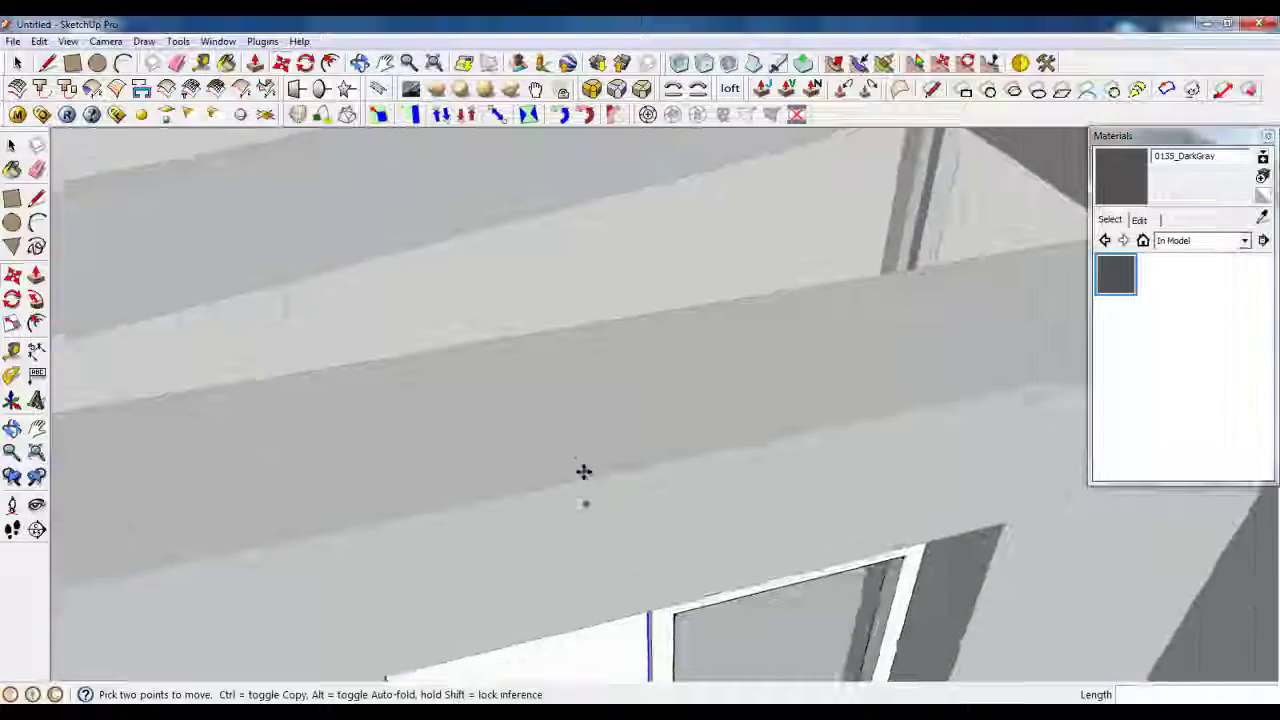
{"action": "left_click", "coordinate": [12, 323]}
{"action": "scroll", "coordinate": [537, 595], "scroll_direction": "up", "scroll_amount": 8}
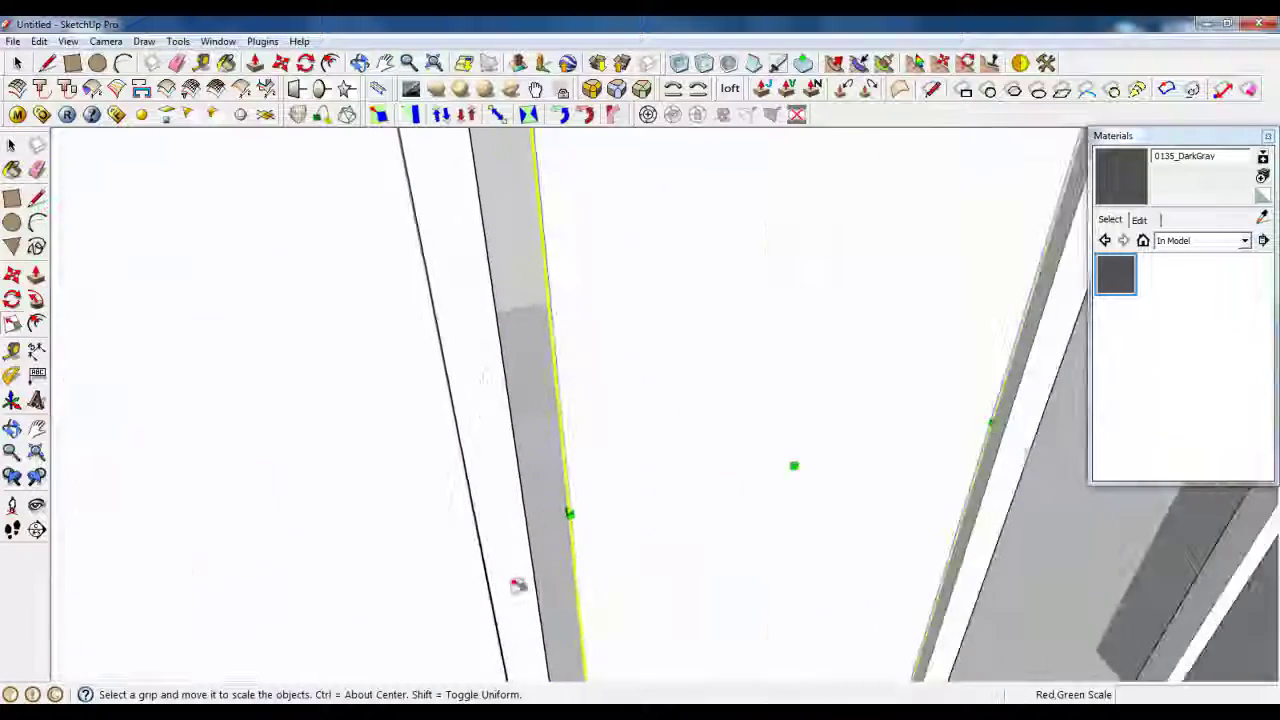
{"action": "scroll", "coordinate": [535, 527], "scroll_direction": "up", "scroll_amount": 1}
{"action": "scroll", "coordinate": [671, 451], "scroll_direction": "up", "scroll_amount": 4}
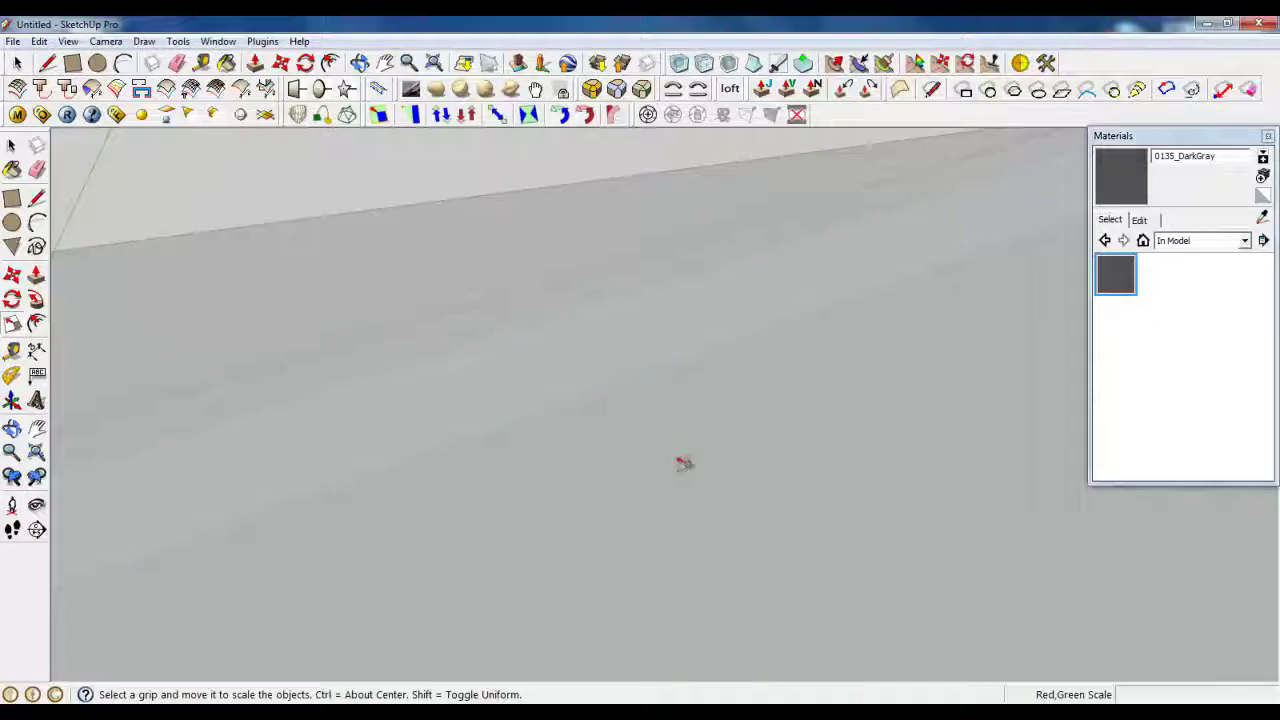
{"action": "scroll", "coordinate": [685, 460], "scroll_direction": "down", "scroll_amount": 4}
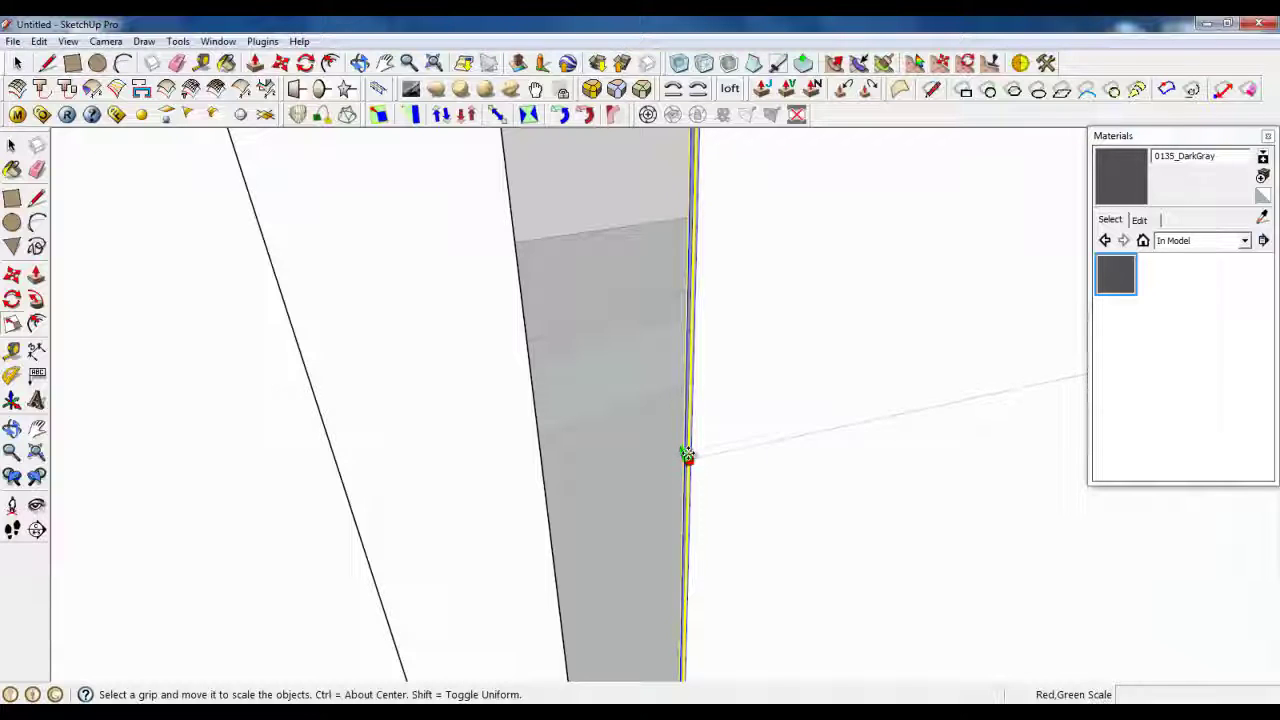
{"action": "left_click_drag", "start_coordinate": [687, 453], "coordinate": [542, 532]}
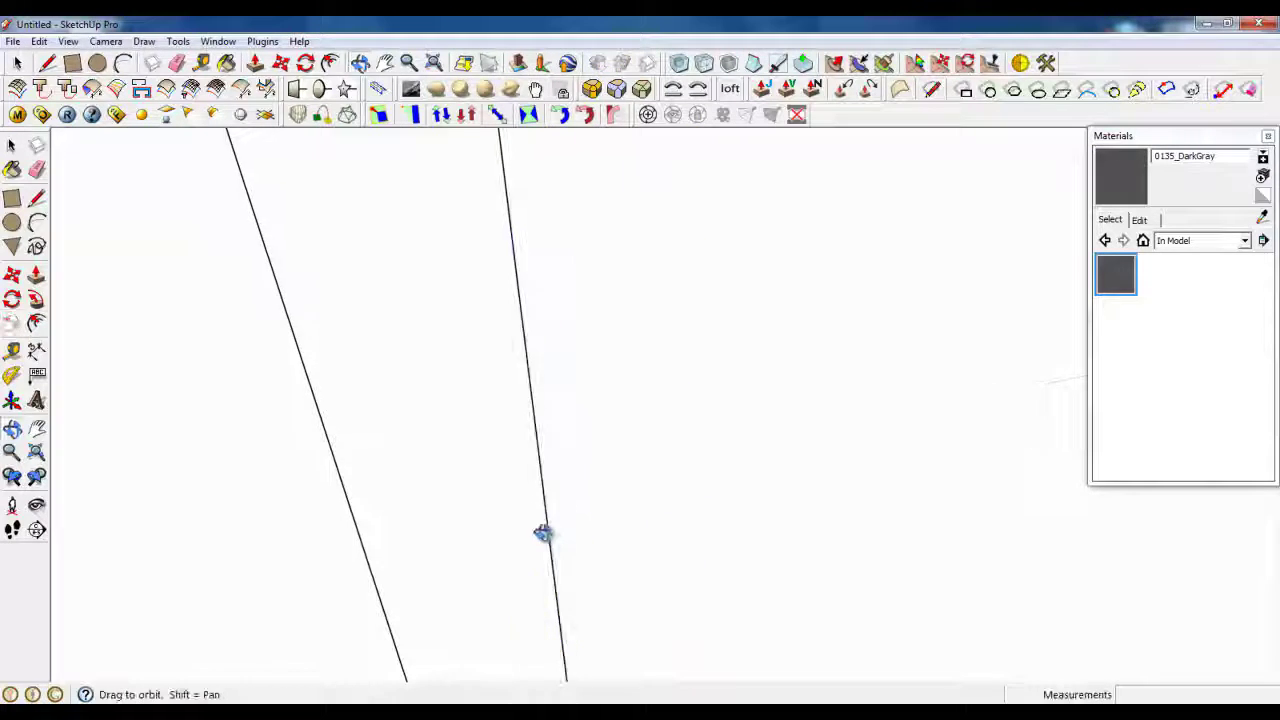
{"action": "middle_click_drag", "start_coordinate": [542, 532], "coordinate": [308, 534]}
{"action": "left_click", "coordinate": [531, 485]}
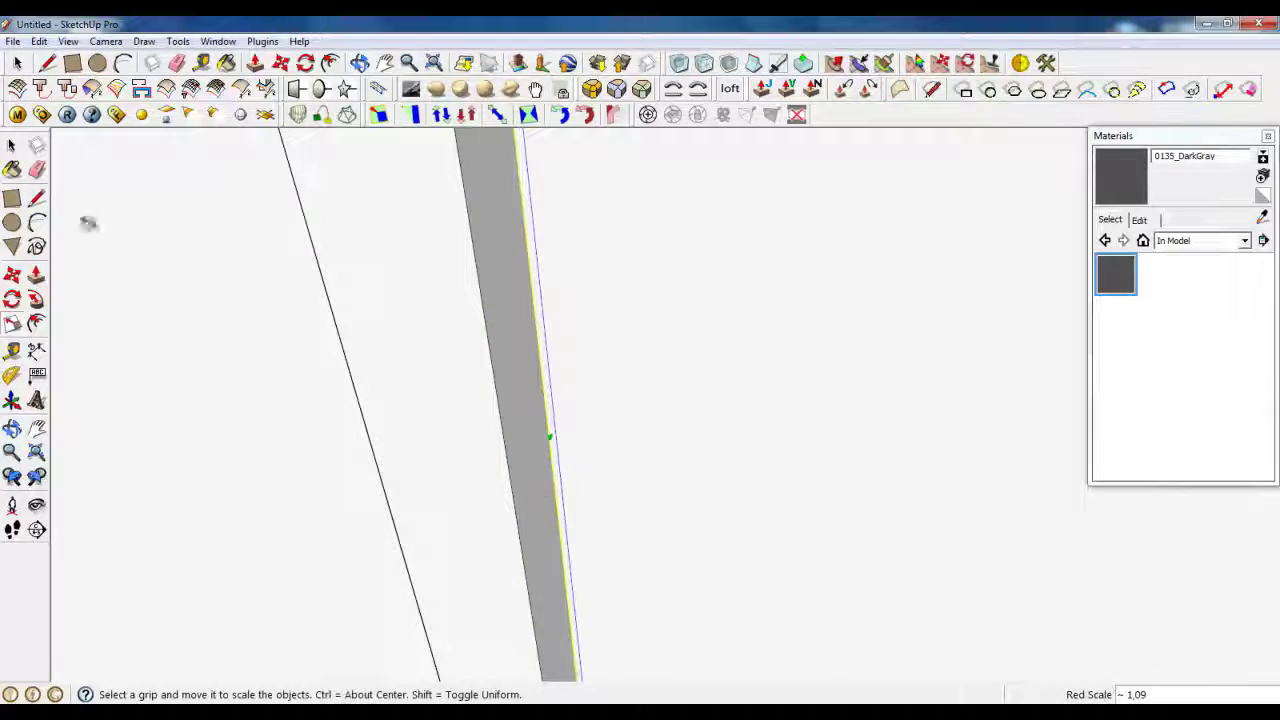
{"action": "left_click", "coordinate": [17, 62]}
{"action": "middle_click_drag", "start_coordinate": [450, 405], "coordinate": [730, 283]}
{"action": "scroll", "coordinate": [730, 283], "scroll_direction": "up", "scroll_amount": 4}
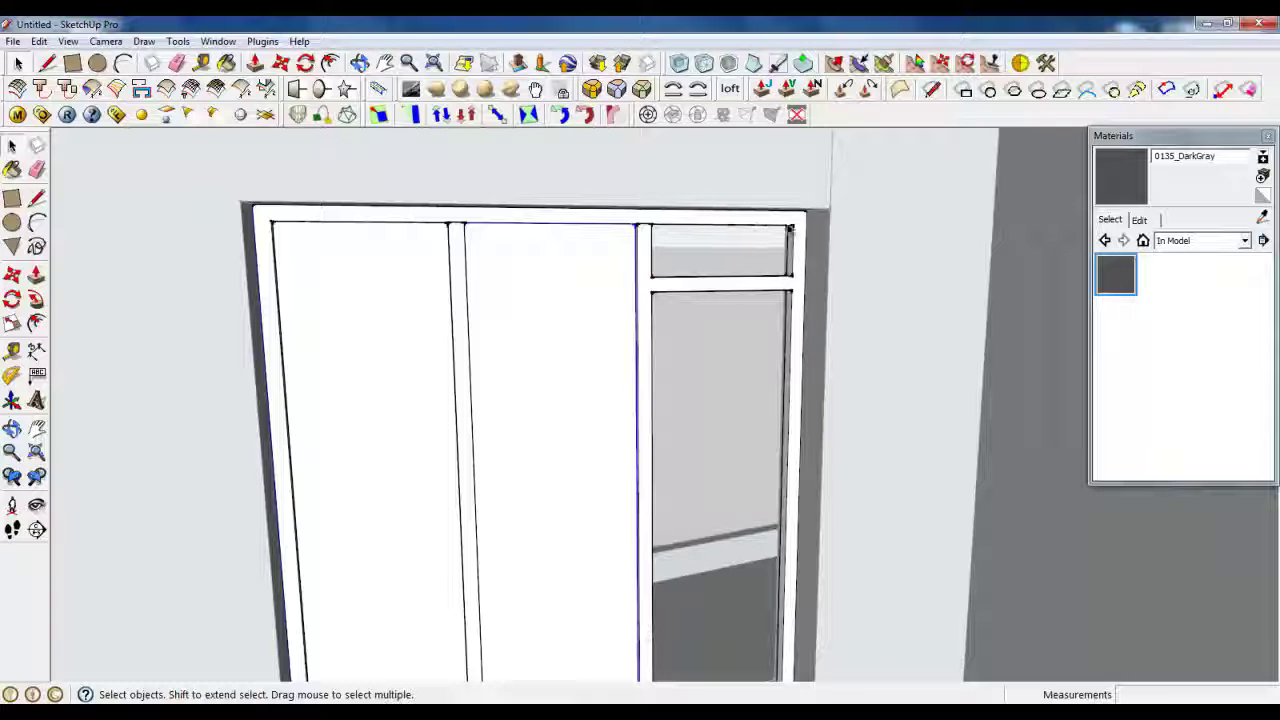
{"action": "middle_click_drag", "start_coordinate": [576, 281], "coordinate": [683, 596]}
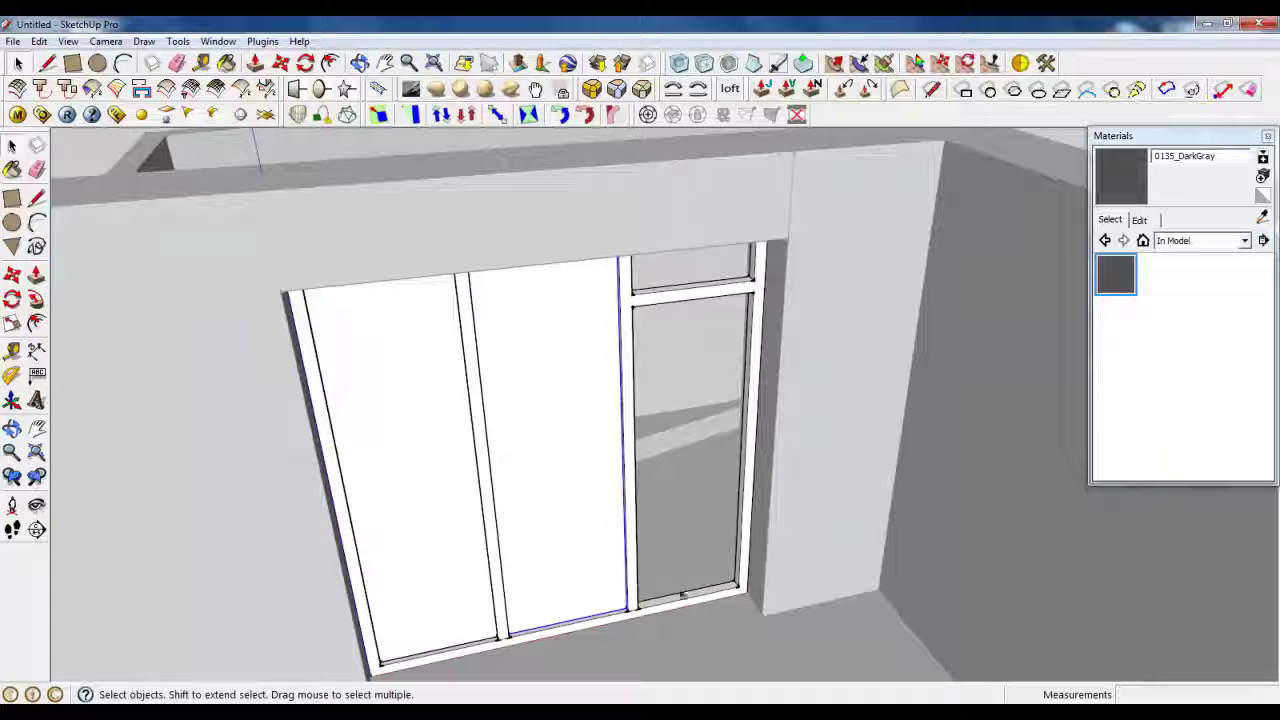
Draw an about 1985 × 734 mm rectangle over the right bay's lower opening, overlapping the surrounding frame members
{"action": "left_click", "coordinate": [74, 65]}
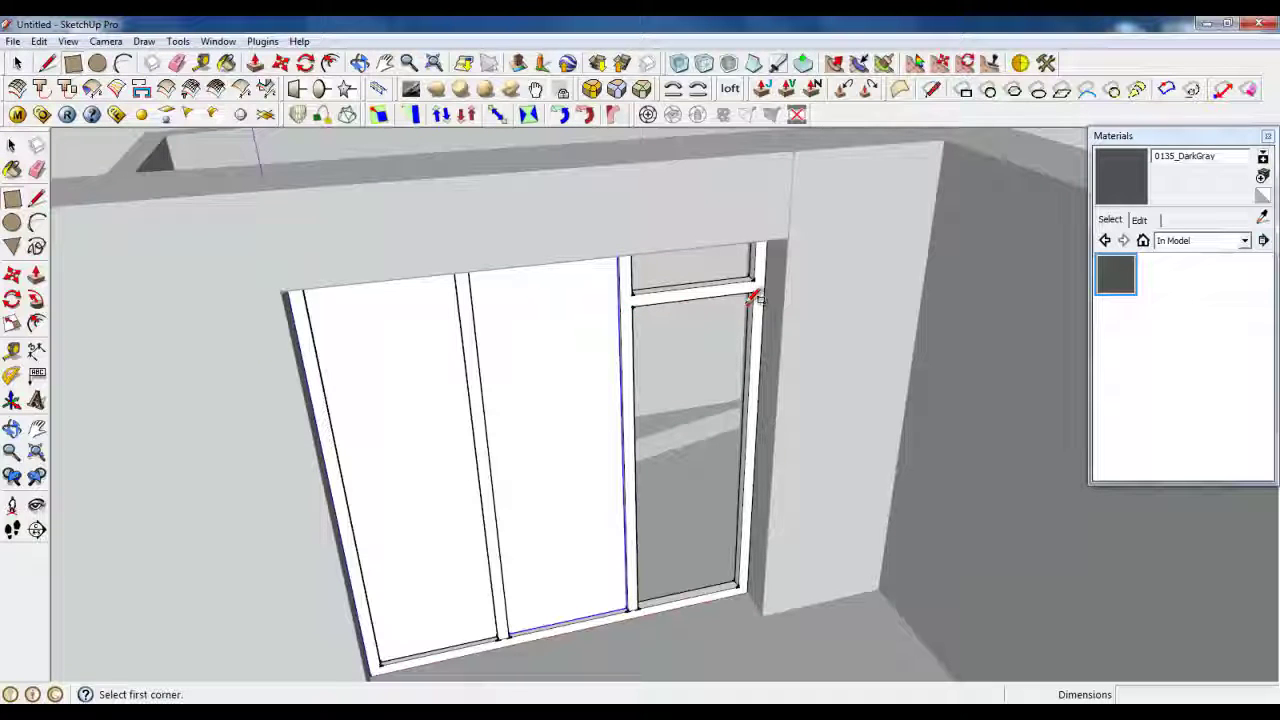
{"action": "scroll", "coordinate": [772, 296], "scroll_direction": "up", "scroll_amount": 3}
{"action": "scroll", "coordinate": [771, 286], "scroll_direction": "down", "scroll_amount": 3}
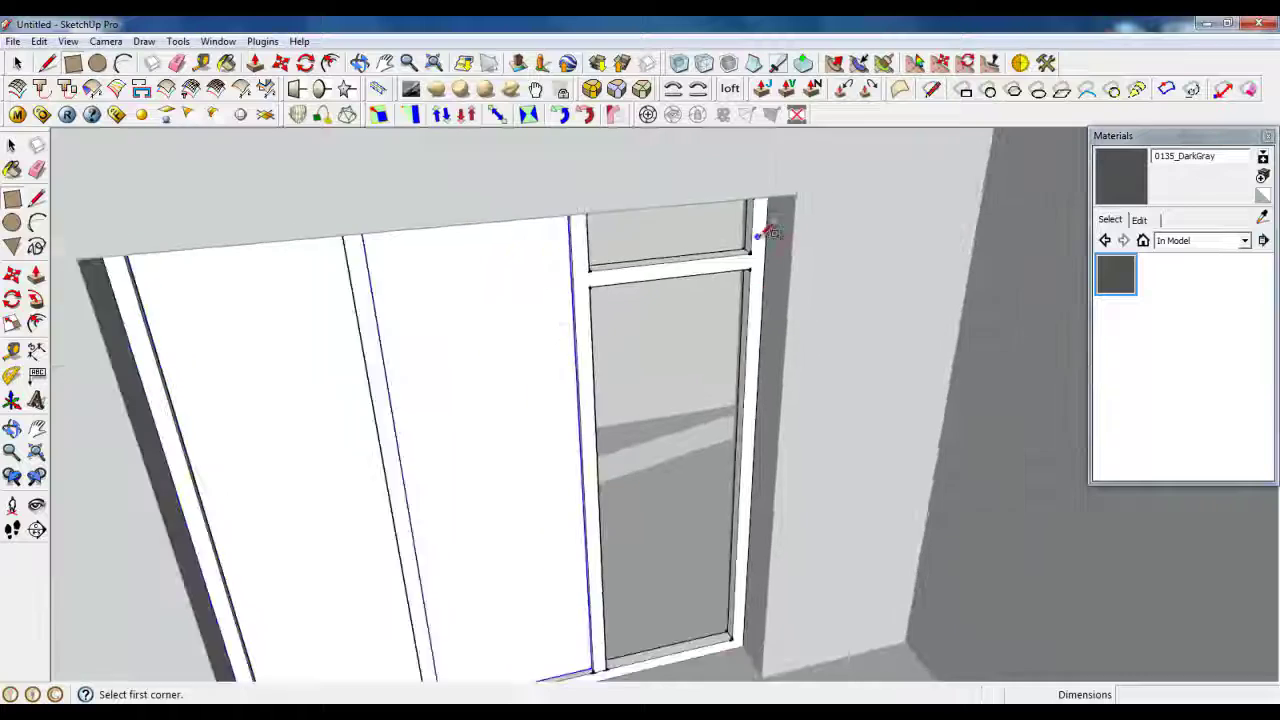
{"action": "scroll", "coordinate": [686, 268], "scroll_direction": "up", "scroll_amount": 5}
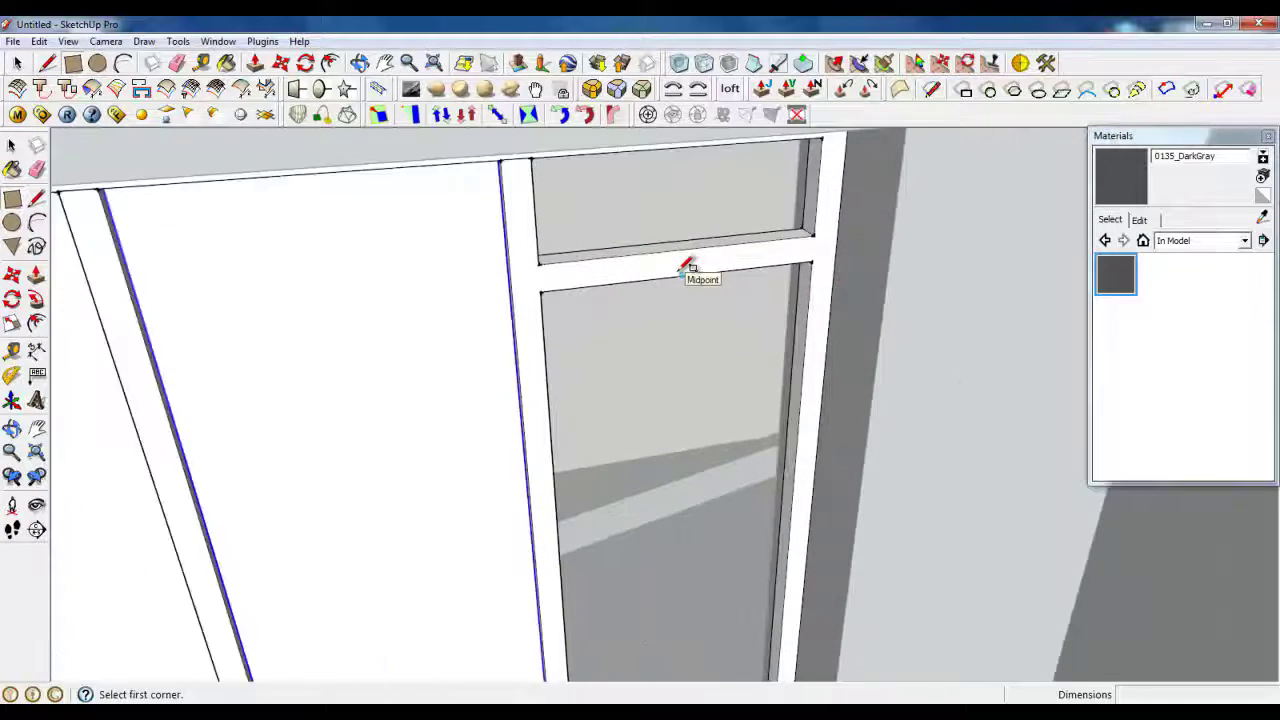
{"action": "scroll", "coordinate": [411, 288], "scroll_direction": "up", "scroll_amount": 2}
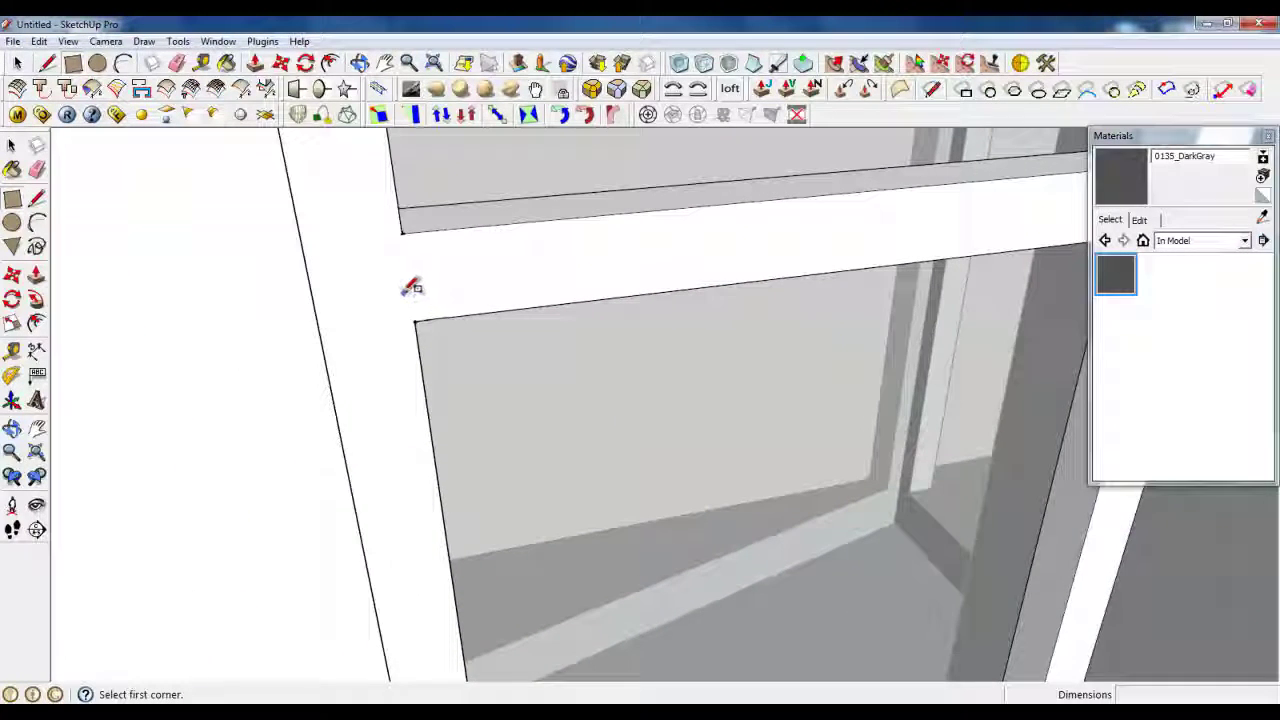
{"action": "left_click", "coordinate": [330, 258]}
{"action": "scroll", "coordinate": [325, 235], "scroll_direction": "down", "scroll_amount": 6}
{"action": "scroll", "coordinate": [551, 463], "scroll_direction": "down", "scroll_amount": 3}
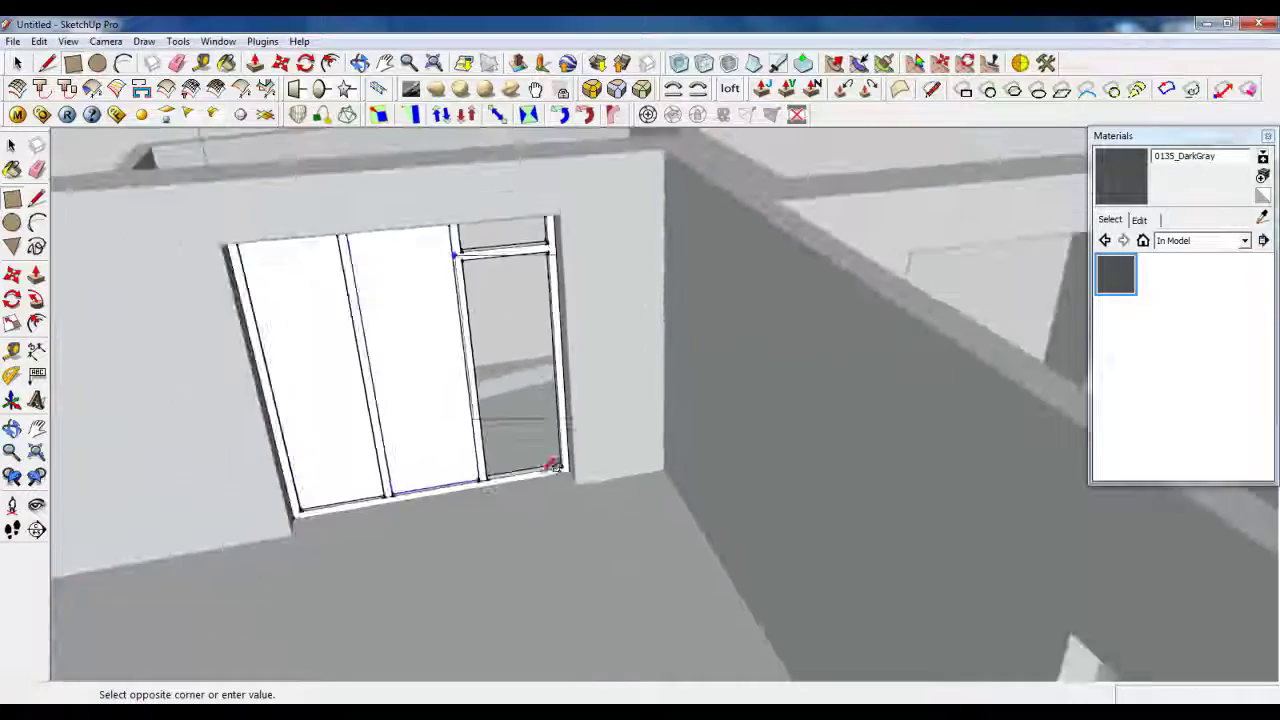
{"action": "scroll", "coordinate": [557, 491], "scroll_direction": "up", "scroll_amount": 7}
{"action": "scroll", "coordinate": [613, 428], "scroll_direction": "up", "scroll_amount": 3}
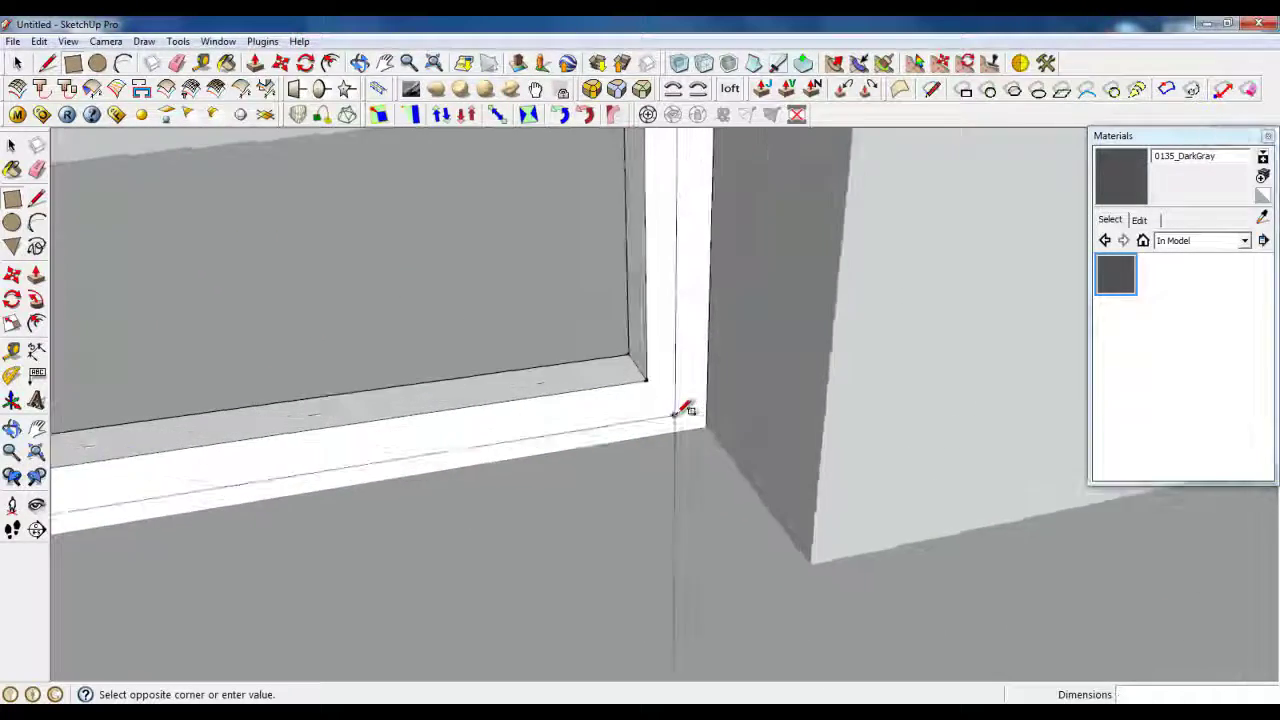
{"action": "left_click", "coordinate": [705, 413]}
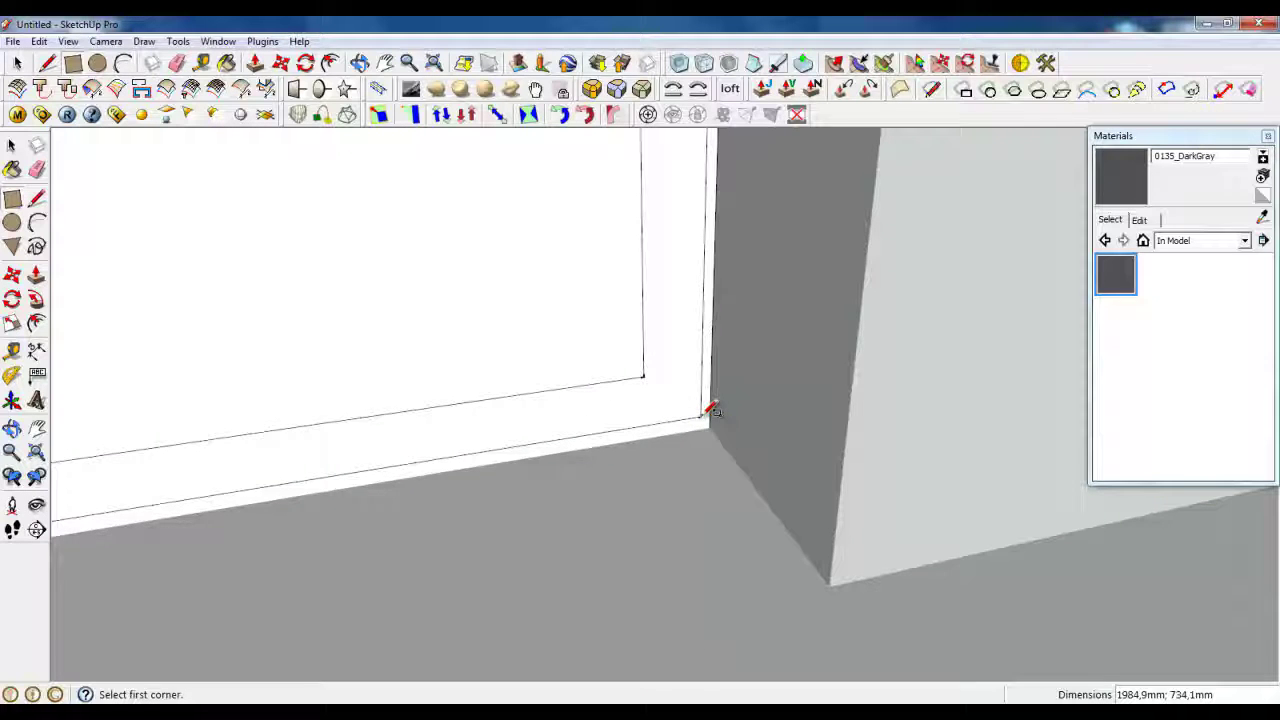
Make the new rectangle over the right bay a group with its edges, and open that group for editing
{"action": "middle_click_drag", "start_coordinate": [705, 413], "coordinate": [257, 522]}
{"action": "key", "text": "space"}
{"action": "middle_click_drag", "start_coordinate": [497, 517], "coordinate": [618, 637]}
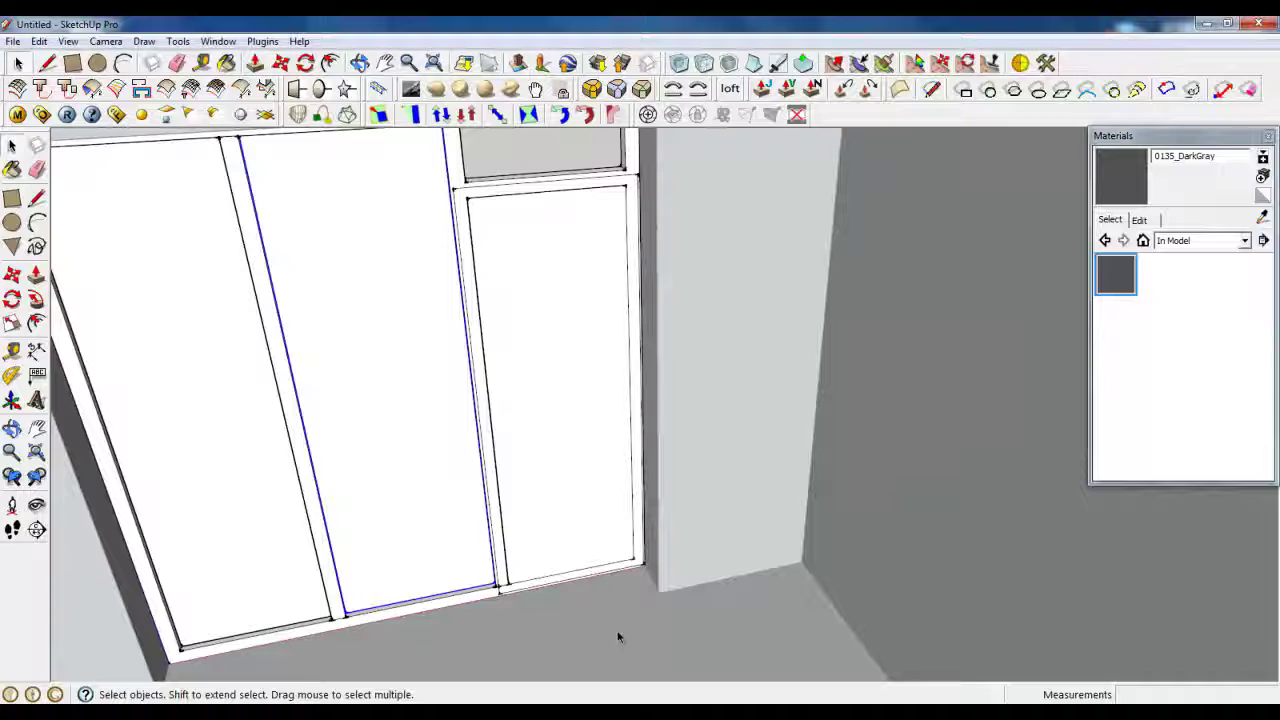
{"action": "left_click", "coordinate": [490, 262]}
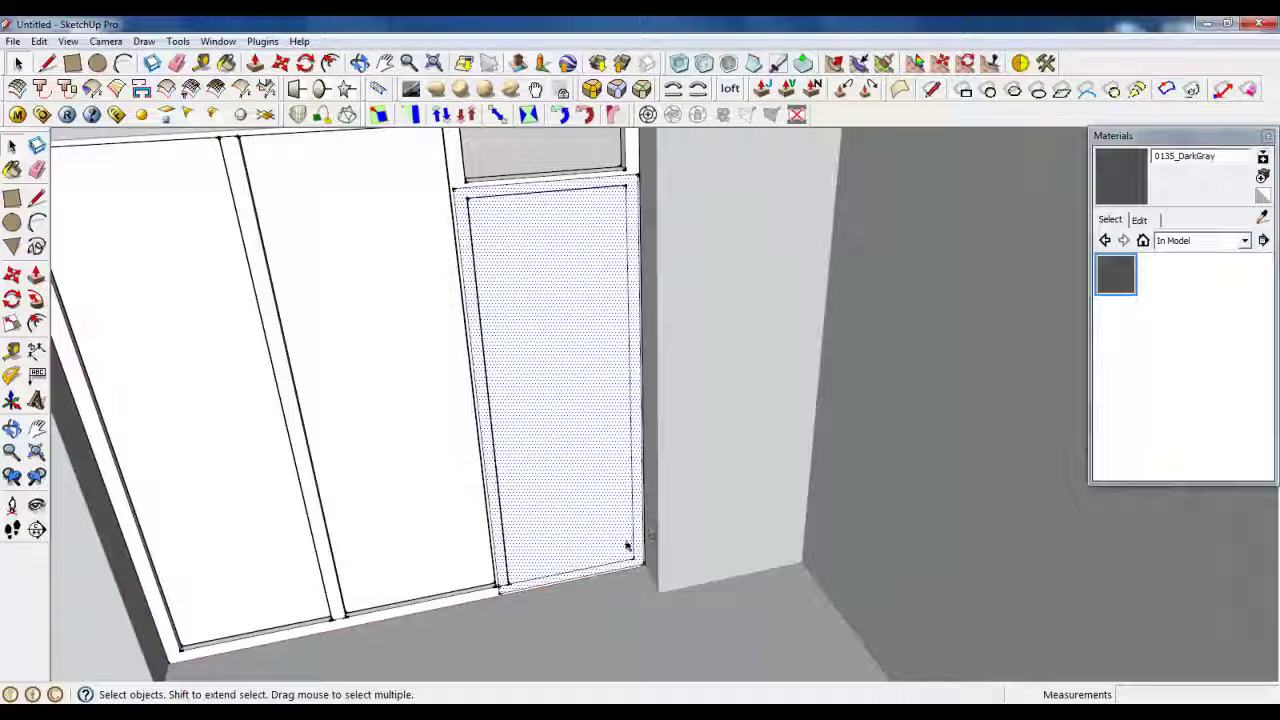
{"action": "scroll", "coordinate": [779, 588], "scroll_direction": "down", "scroll_amount": 5}
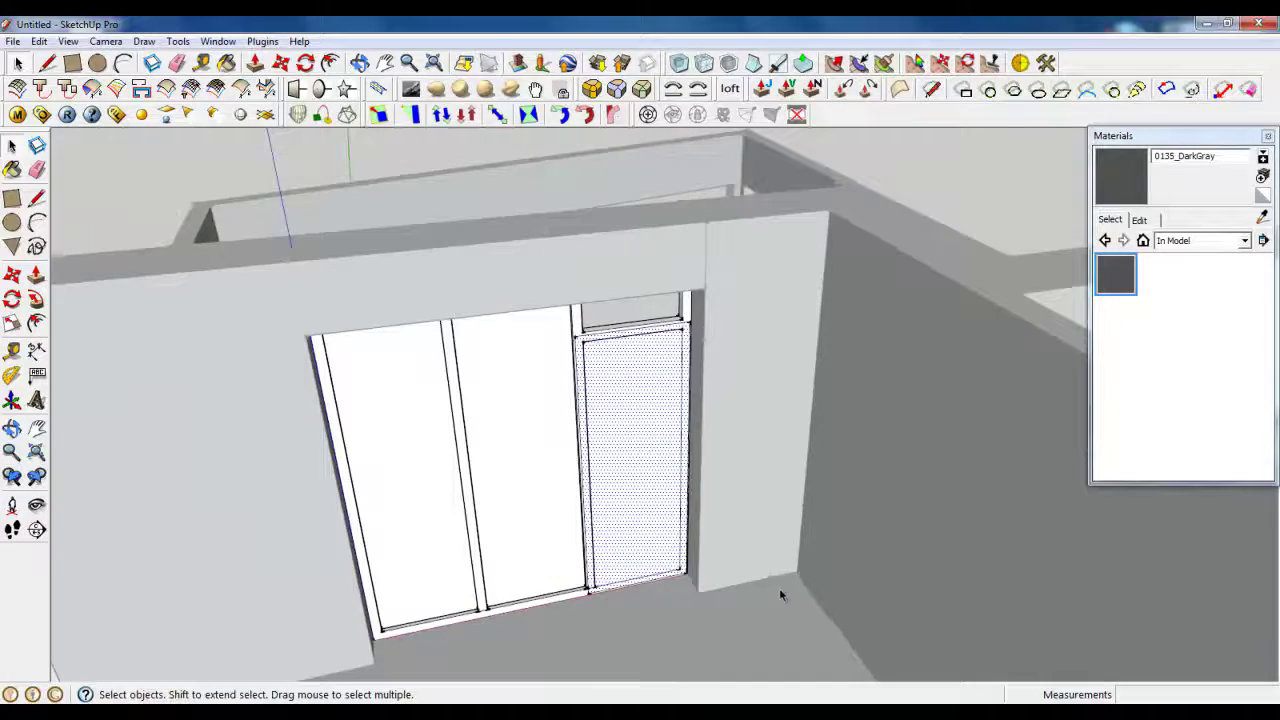
{"action": "scroll", "coordinate": [594, 374], "scroll_direction": "up", "scroll_amount": 7}
{"action": "double_click", "coordinate": [562, 297]}
{"action": "right_click", "coordinate": [562, 297]}
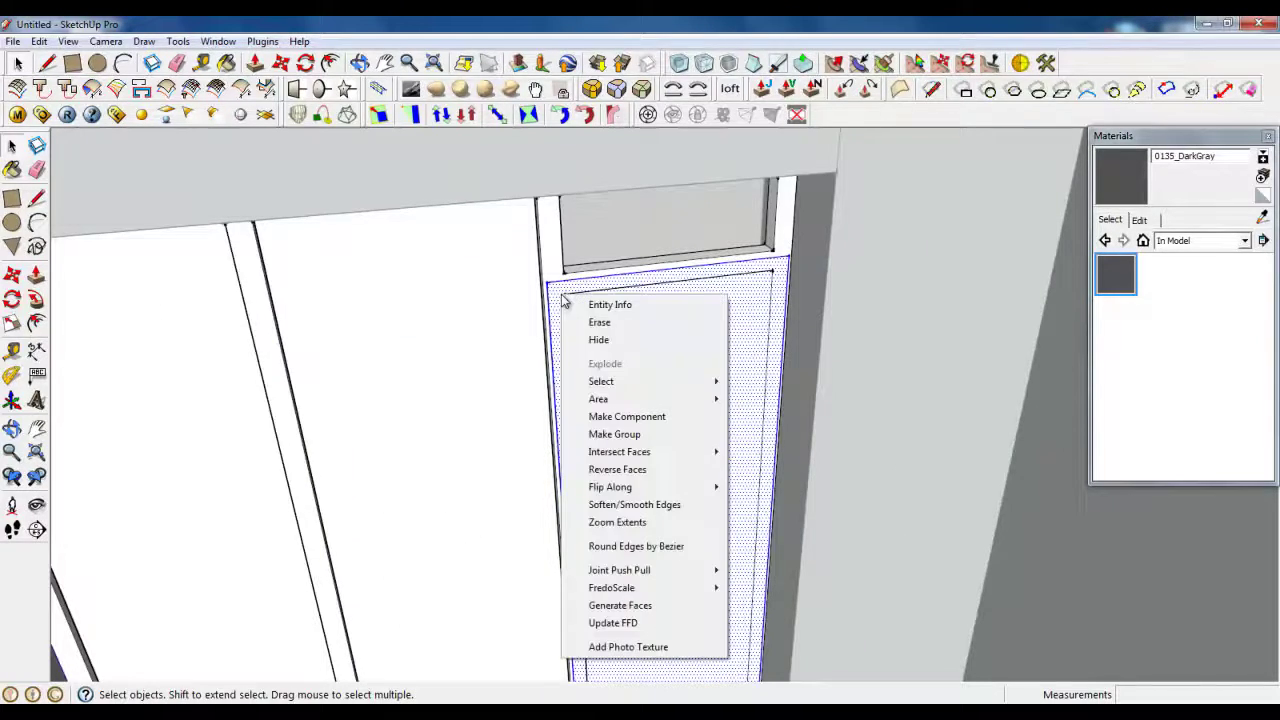
{"action": "left_click", "coordinate": [610, 433]}
{"action": "double_click", "coordinate": [562, 297]}
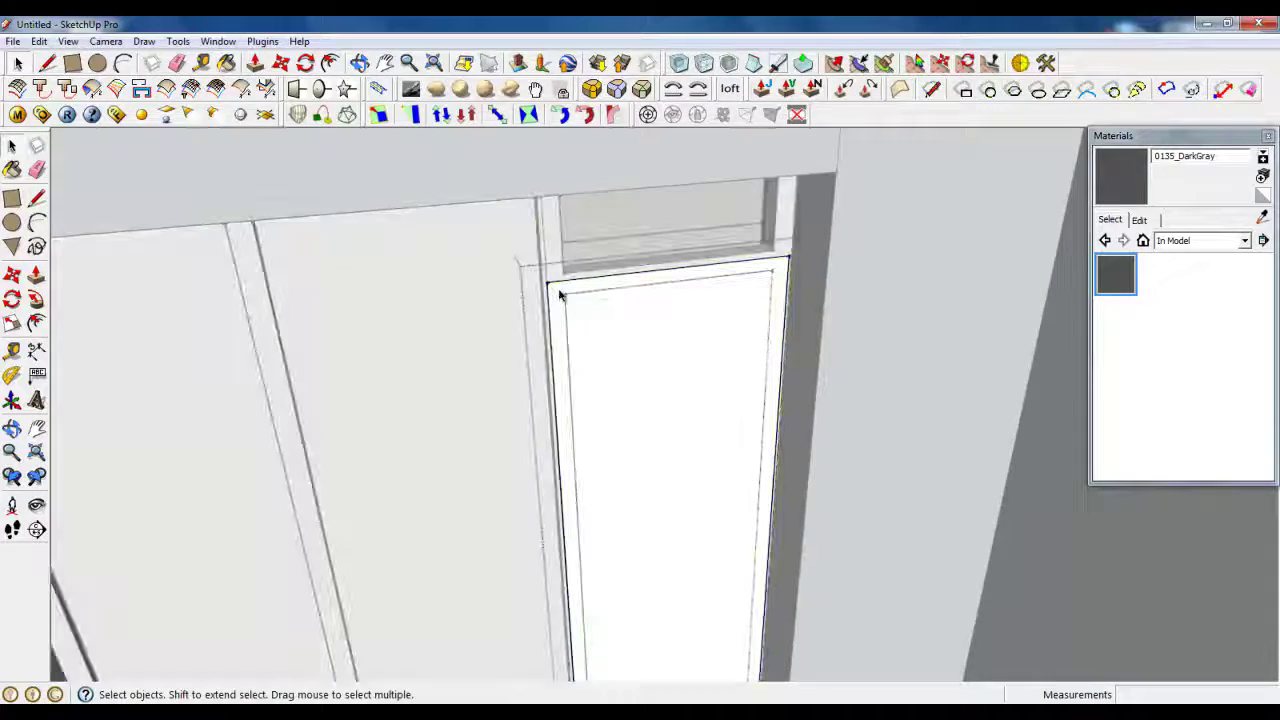
Extrude the grouped rectangle by 15 mm with Push/Pull
{"action": "scroll", "coordinate": [562, 297], "scroll_direction": "down", "scroll_amount": 4}
{"action": "scroll", "coordinate": [549, 236], "scroll_direction": "up", "scroll_amount": 5}
{"action": "middle_click_drag", "start_coordinate": [549, 236], "coordinate": [702, 255]}
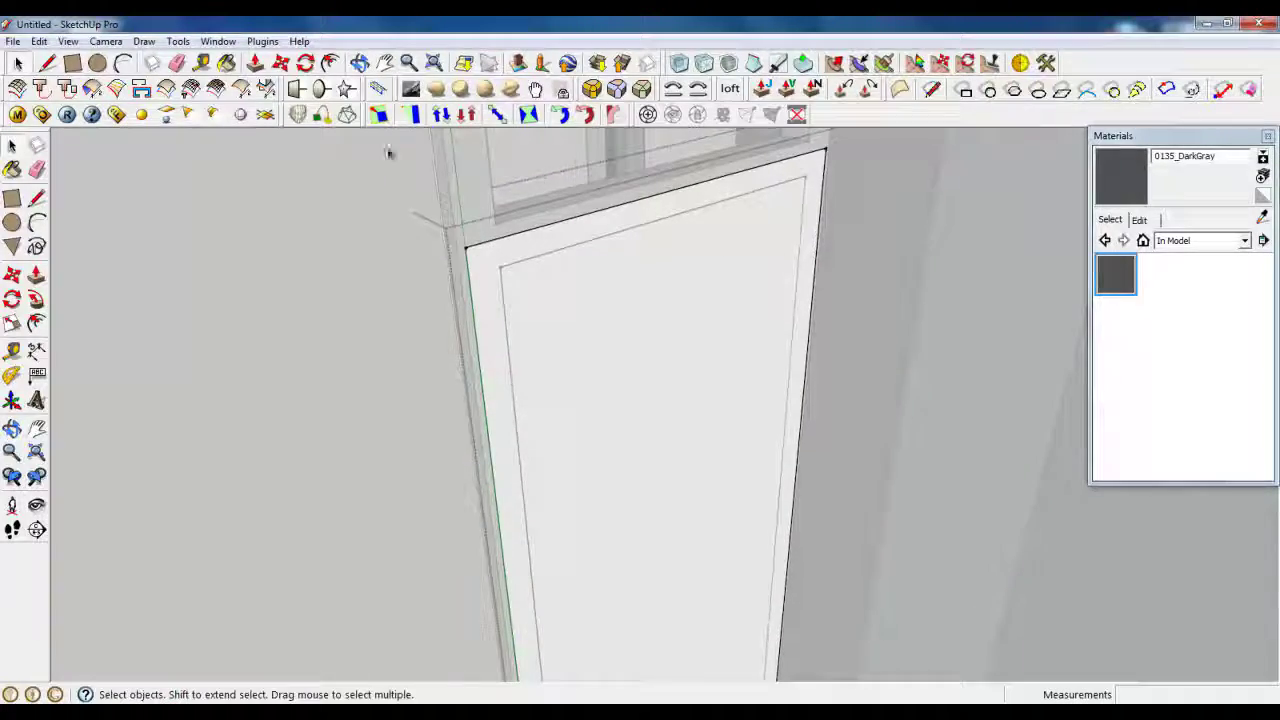
{"action": "left_click", "coordinate": [255, 62]}
{"action": "scroll", "coordinate": [534, 266], "scroll_direction": "up", "scroll_amount": 3}
{"action": "left_click", "coordinate": [461, 251]}
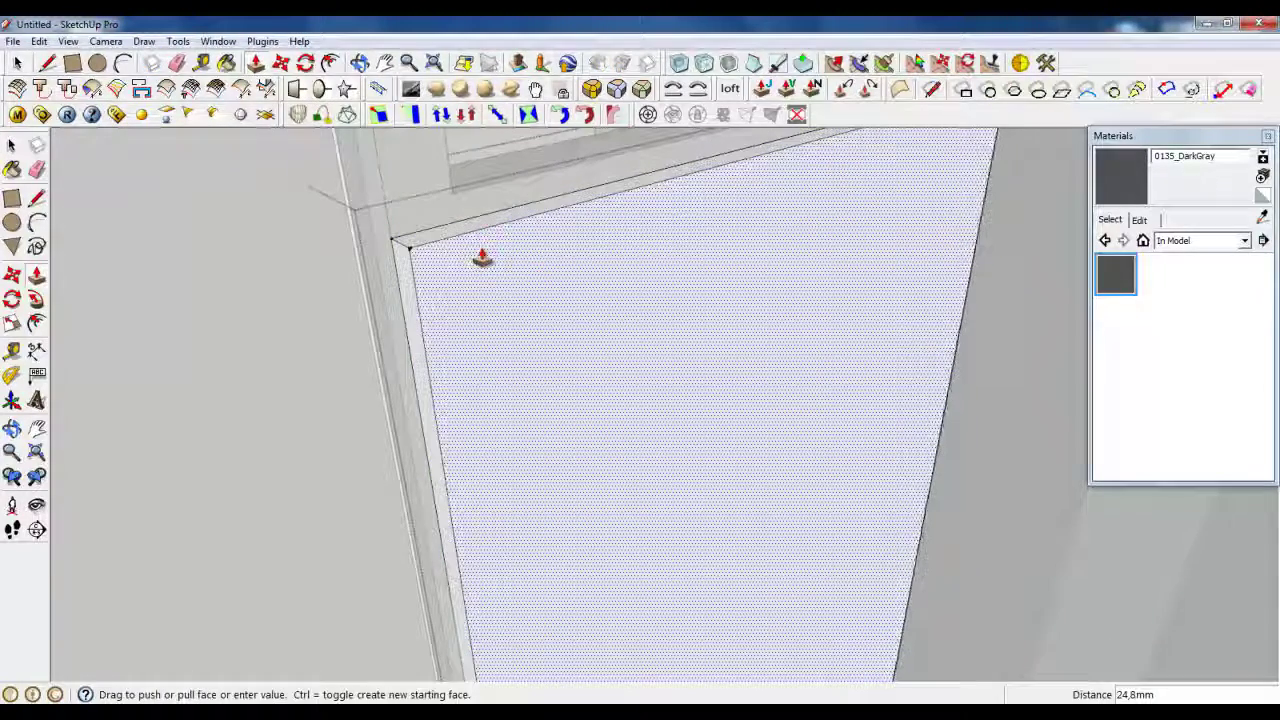
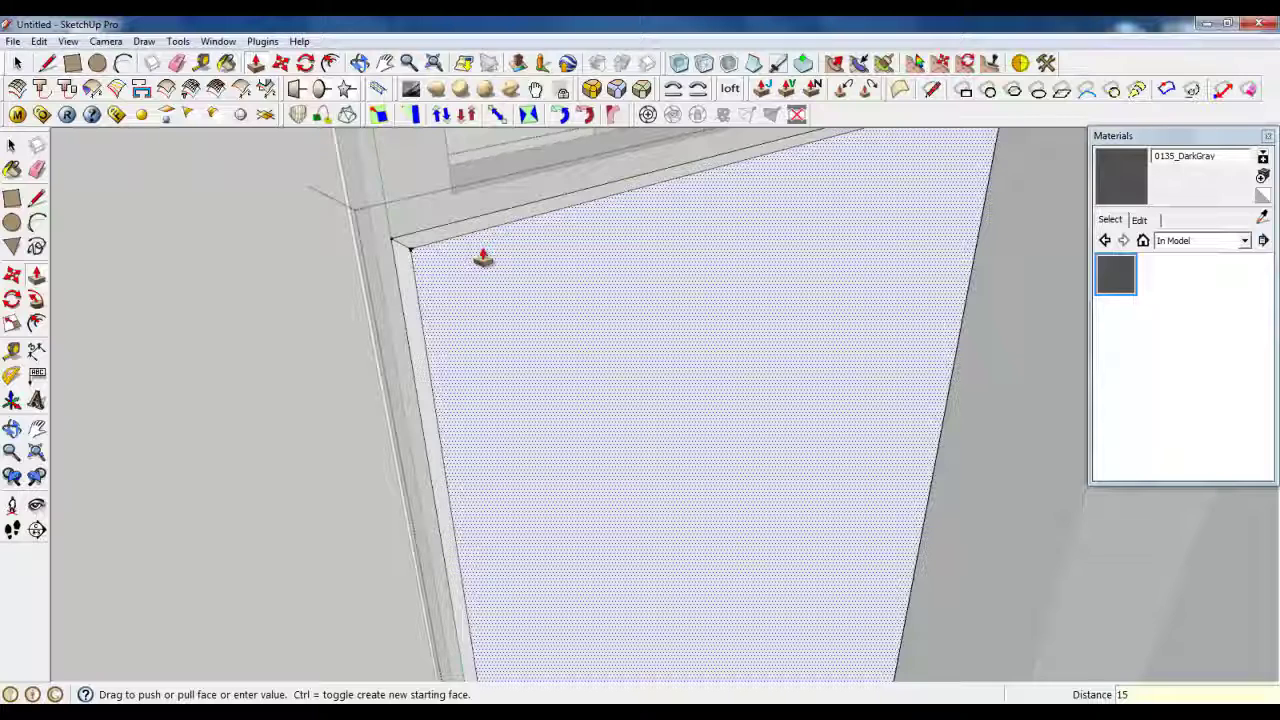
{"action": "key", "text": "Return"}
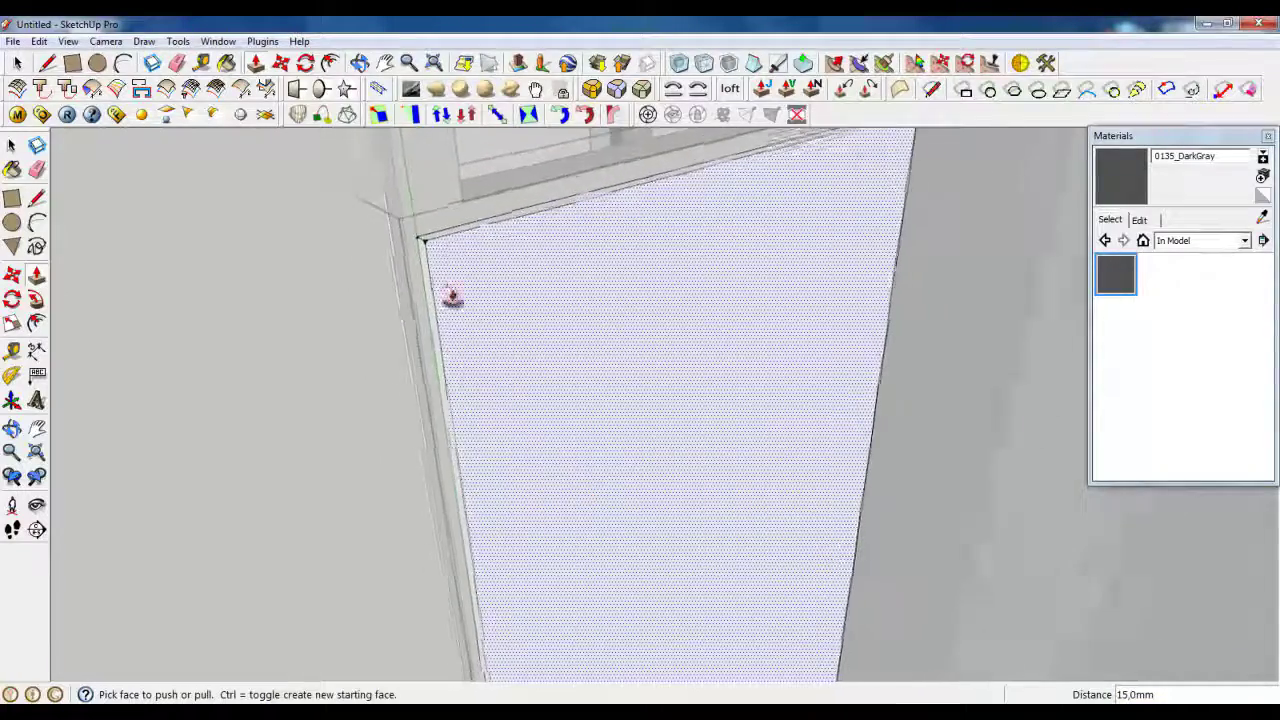
On the panel's reverse side, draw an about 1900 × 637 mm rectangle within the frame opening and pull it outward into the opening
{"action": "scroll", "coordinate": [452, 297], "scroll_direction": "up", "scroll_amount": 5}
{"action": "middle_click_drag", "start_coordinate": [374, 237], "coordinate": [760, 342]}
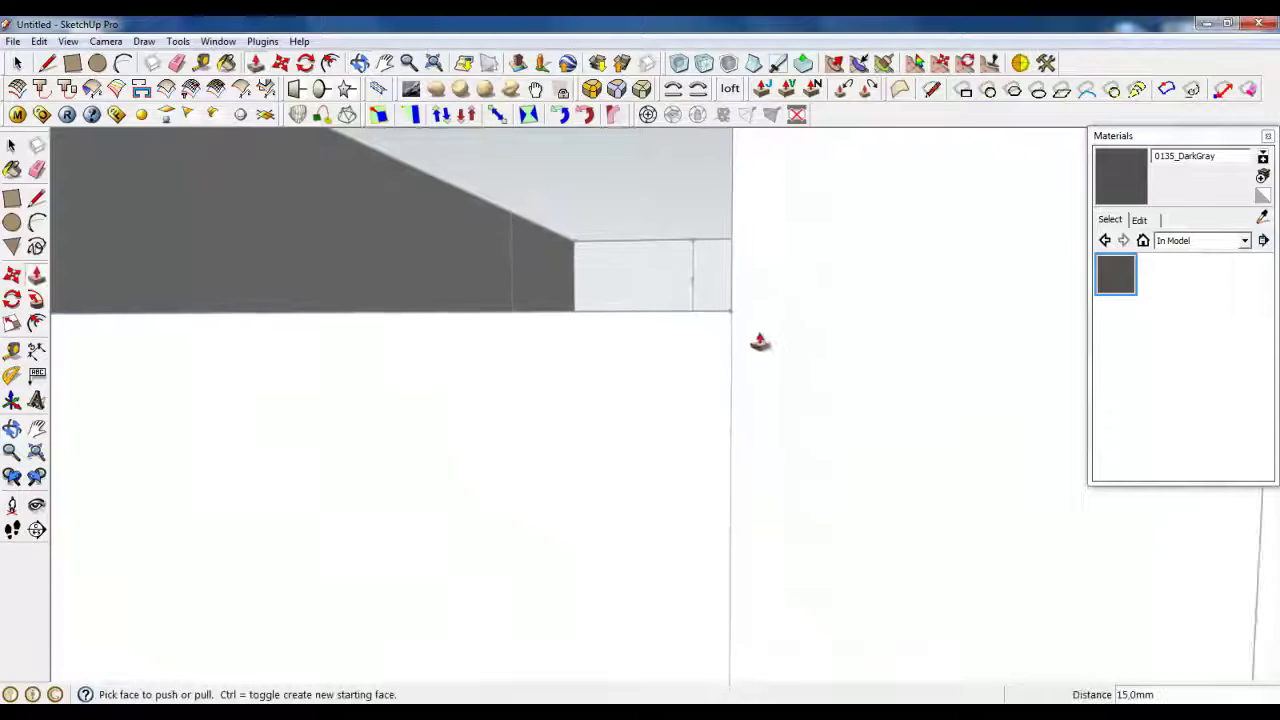
{"action": "scroll", "coordinate": [758, 341], "scroll_direction": "down", "scroll_amount": 10}
{"action": "scroll", "coordinate": [486, 380], "scroll_direction": "up", "scroll_amount": 1}
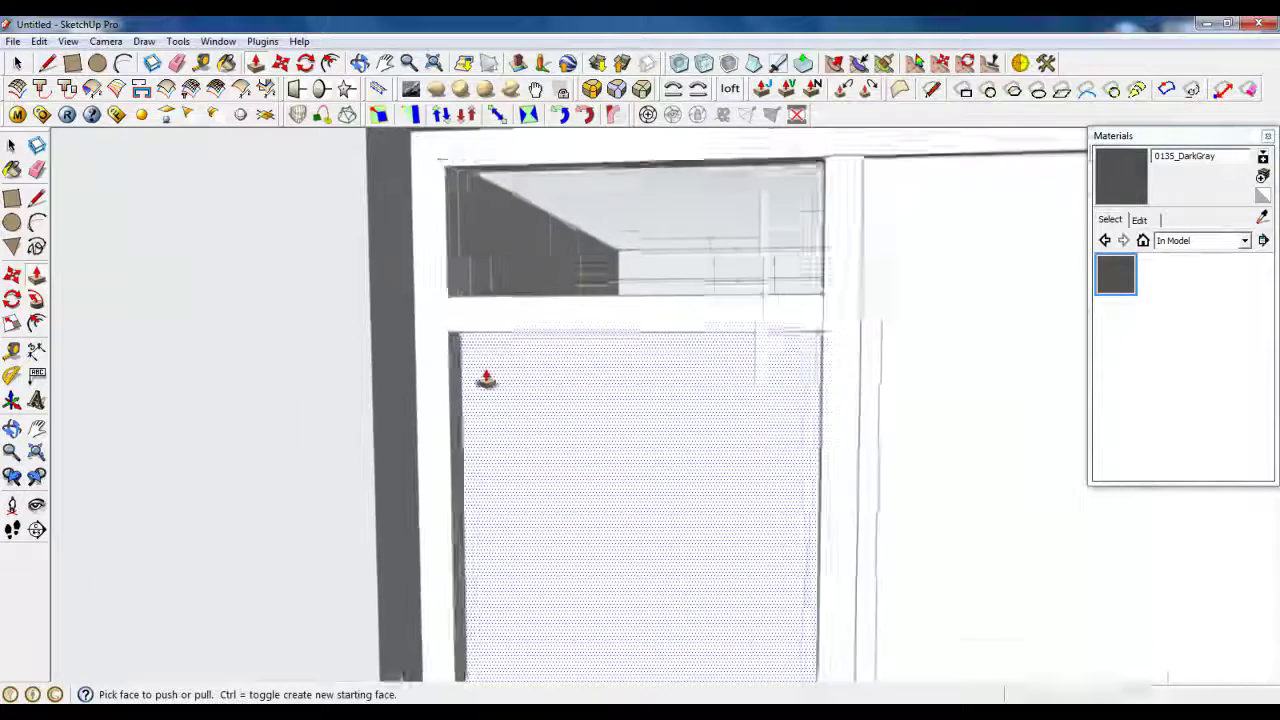
{"action": "scroll", "coordinate": [486, 380], "scroll_direction": "up", "scroll_amount": 3}
{"action": "key", "text": "r"}
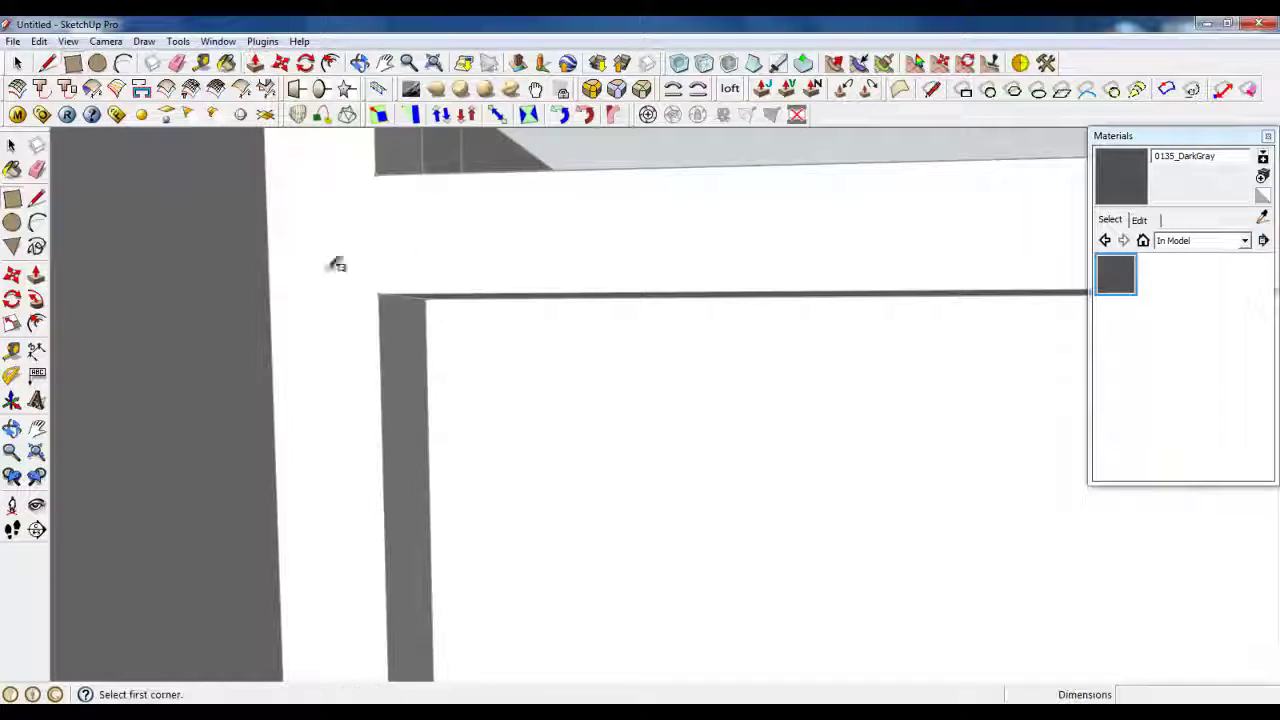
{"action": "left_click", "coordinate": [440, 297]}
{"action": "scroll", "coordinate": [355, 205], "scroll_direction": "down", "scroll_amount": 6}
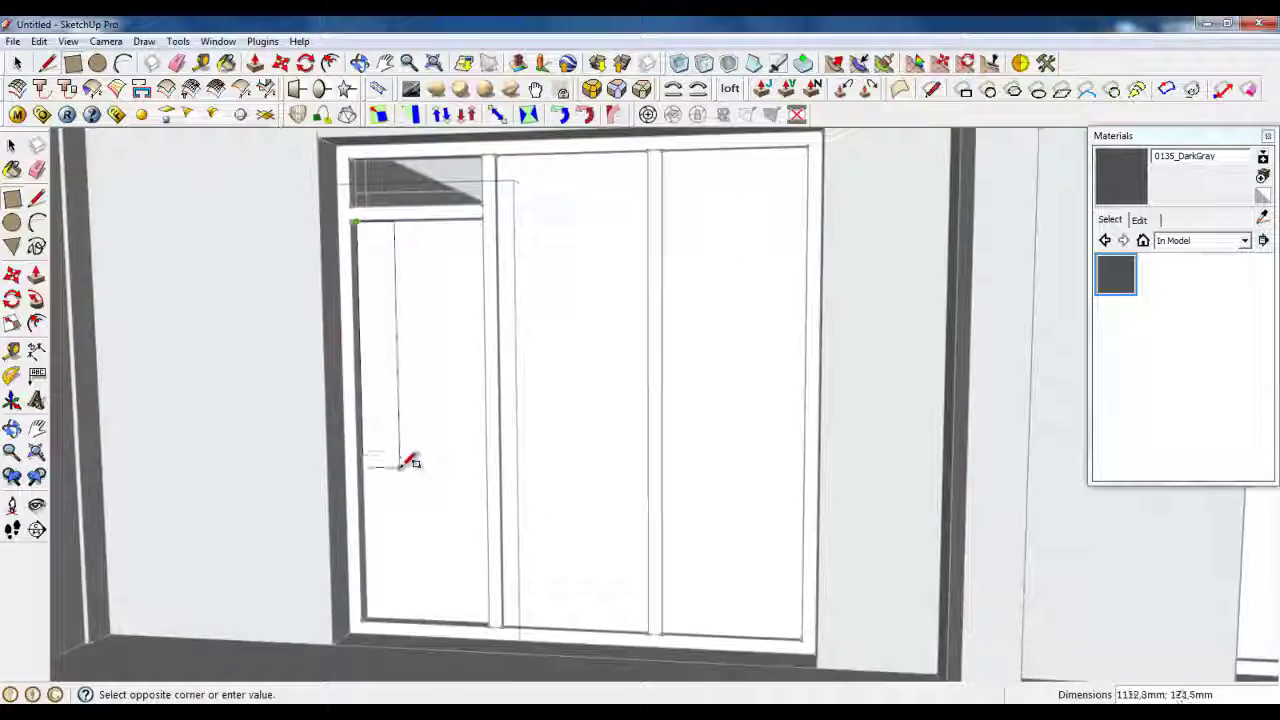
{"action": "scroll", "coordinate": [509, 609], "scroll_direction": "up", "scroll_amount": 6}
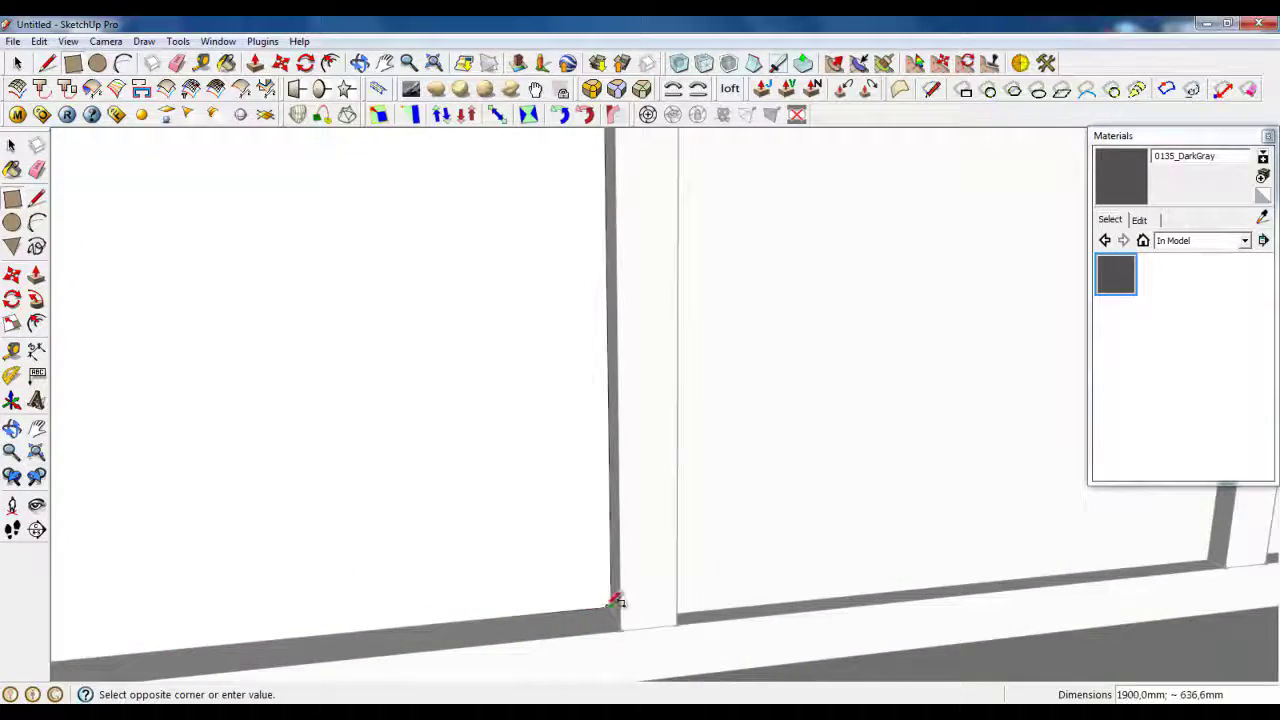
{"action": "middle_click_drag", "start_coordinate": [564, 593], "coordinate": [668, 632]}
{"action": "left_click", "coordinate": [256, 64]}
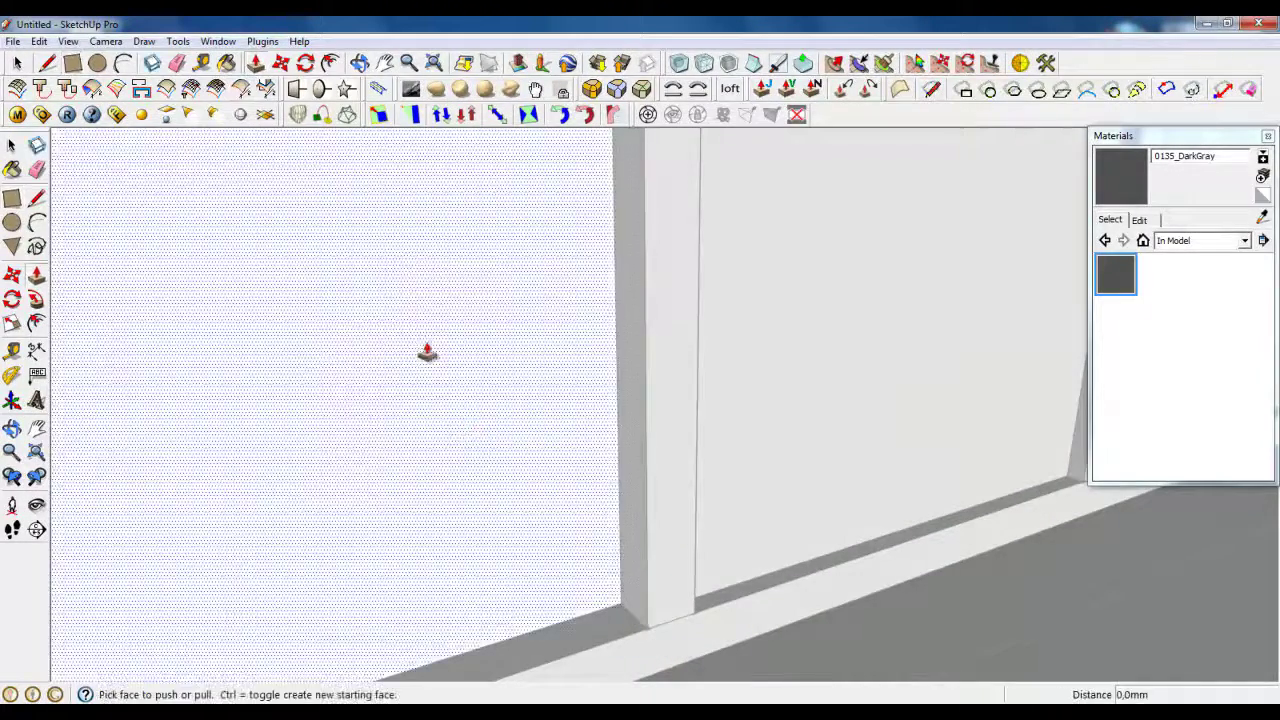
{"action": "left_click", "coordinate": [488, 462]}
Offset the panel face's outline inward to form a leaf frame, and push the inner face back through the panel
{"action": "scroll", "coordinate": [620, 476], "scroll_direction": "down", "scroll_amount": 3}
{"action": "middle_click_drag", "start_coordinate": [620, 476], "coordinate": [520, 448]}
{"action": "left_click", "coordinate": [330, 65]}
{"action": "scroll", "coordinate": [398, 556], "scroll_direction": "up", "scroll_amount": 1}
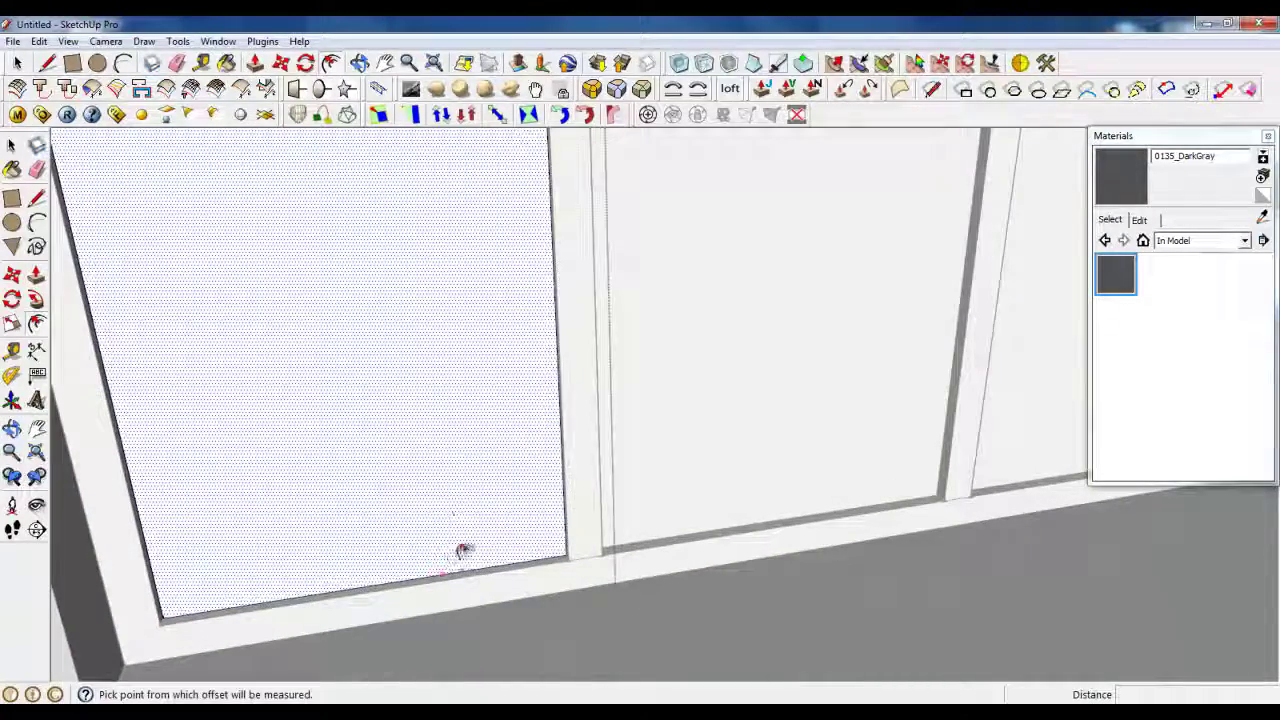
{"action": "left_click", "coordinate": [430, 432]}
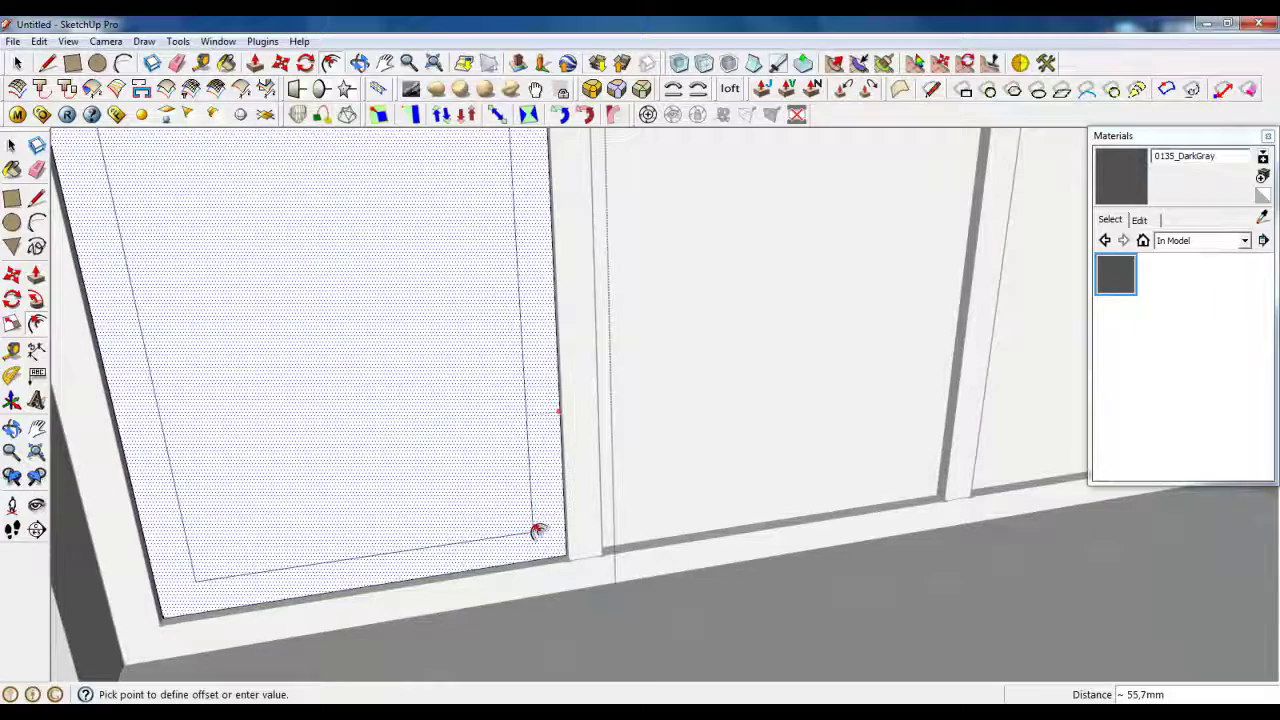
{"action": "key", "text": "Return"}
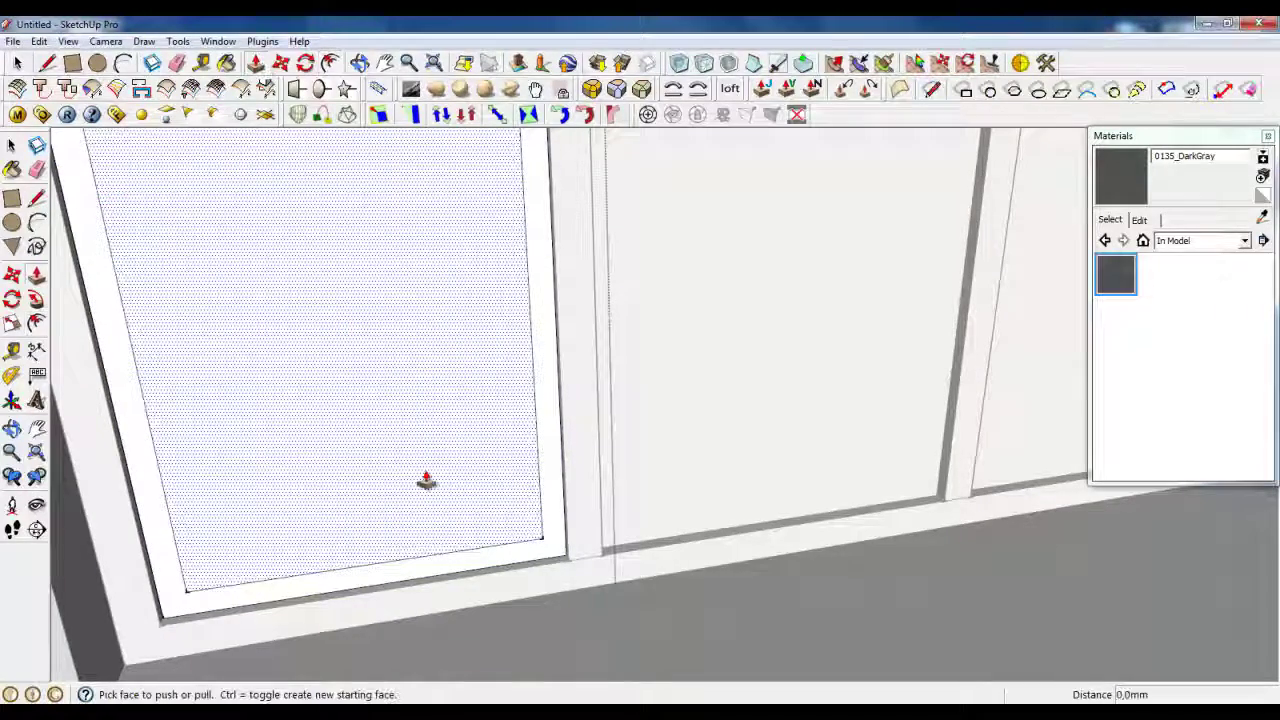
{"action": "left_click", "coordinate": [426, 481]}
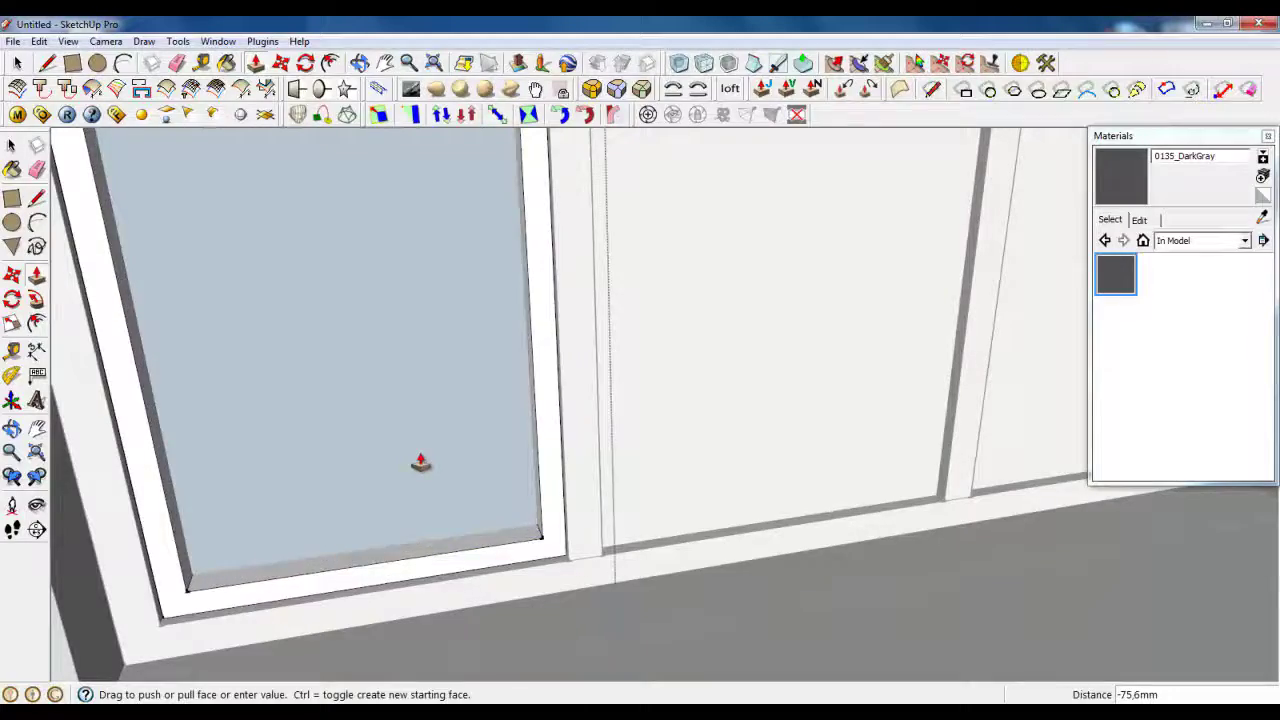
Push the inner face of the narrow door leaf in by 55 mm with Push/Pull to open up its frame
{"action": "scroll", "coordinate": [494, 514], "scroll_direction": "up", "scroll_amount": 4}
{"action": "mouse_move", "coordinate": [548, 513]}
{"action": "middle_mouse_down"}
{"action": "mouse_move", "coordinate": [583, 529]}
{"action": "mouse_move", "coordinate": [538, 513]}
{"action": "middle_mouse_up"}
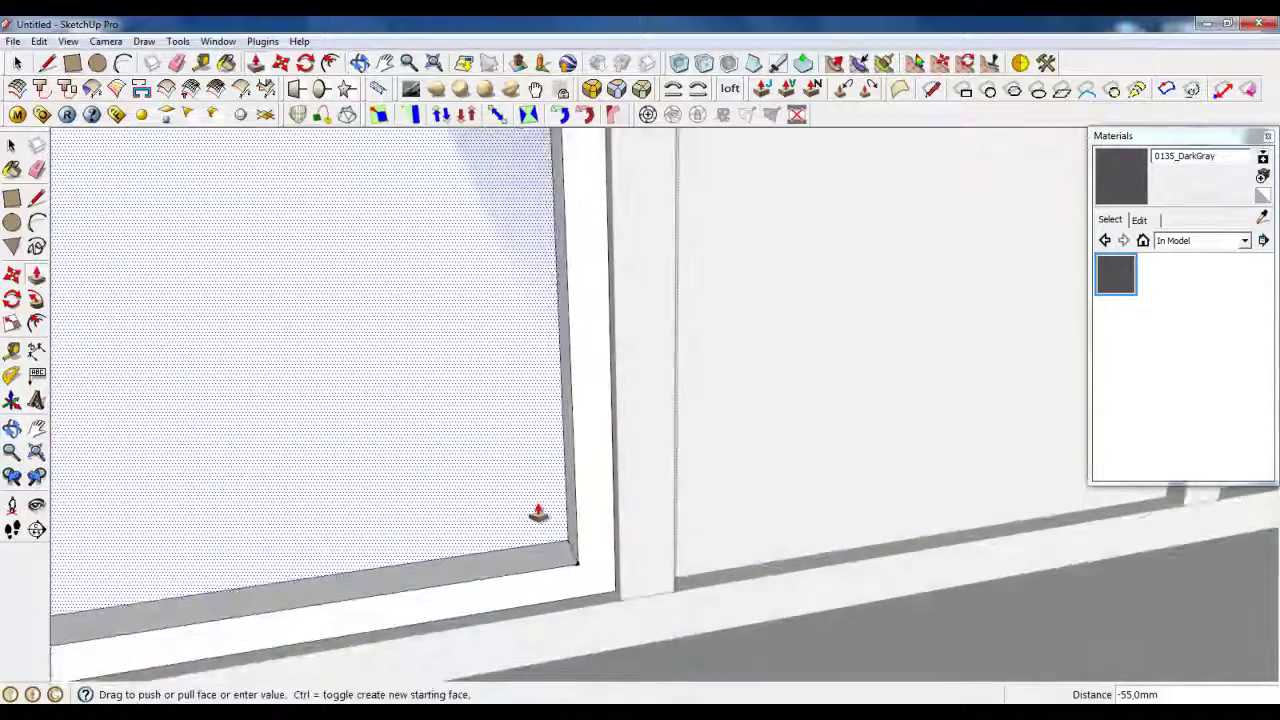
{"action": "left_click", "coordinate": [538, 513]}
{"action": "scroll", "coordinate": [571, 591], "scroll_direction": "down", "scroll_amount": 6}
{"action": "middle_click_drag", "start_coordinate": [571, 591], "coordinate": [214, 569]}
{"action": "middle_click_drag", "start_coordinate": [880, 450], "coordinate": [603, 566]}
{"action": "scroll", "coordinate": [603, 566], "scroll_direction": "down", "scroll_amount": 1}
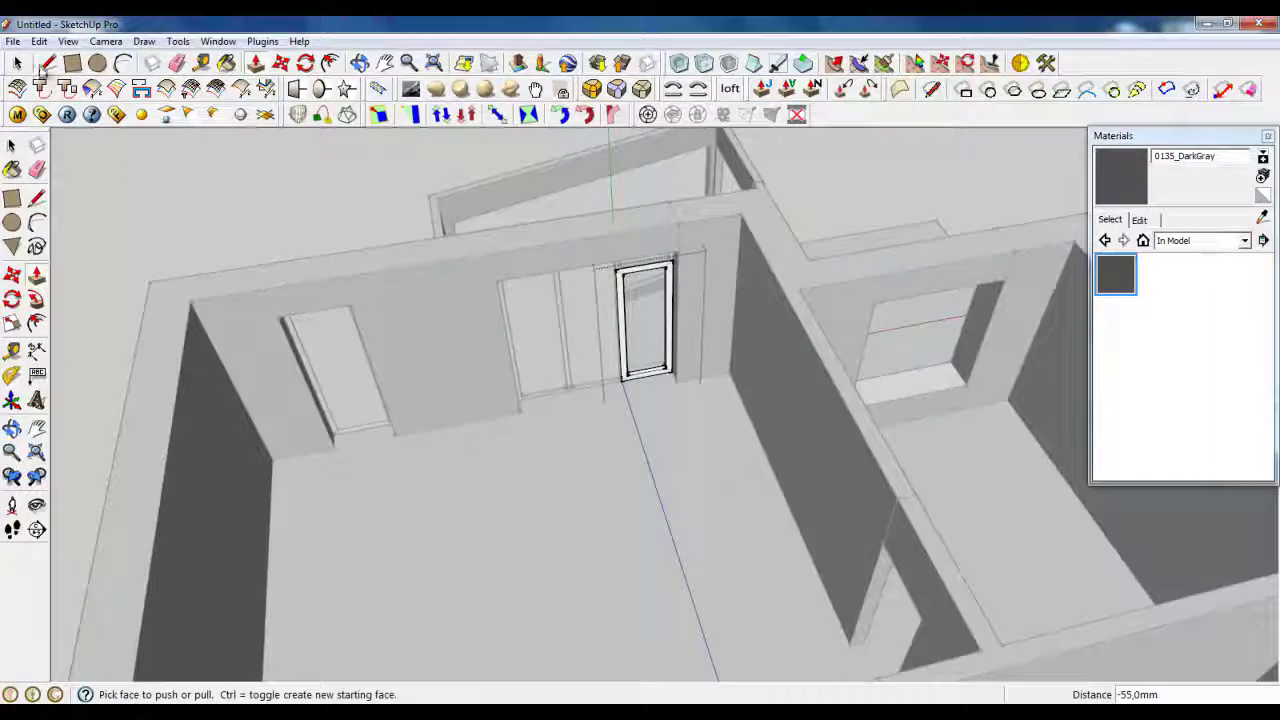
{"action": "left_click", "coordinate": [17, 63]}
Draw diagonal mitre lines joining the inner and outer corners at both upper corners of the door frame
{"action": "scroll", "coordinate": [617, 210], "scroll_direction": "up", "scroll_amount": 6}
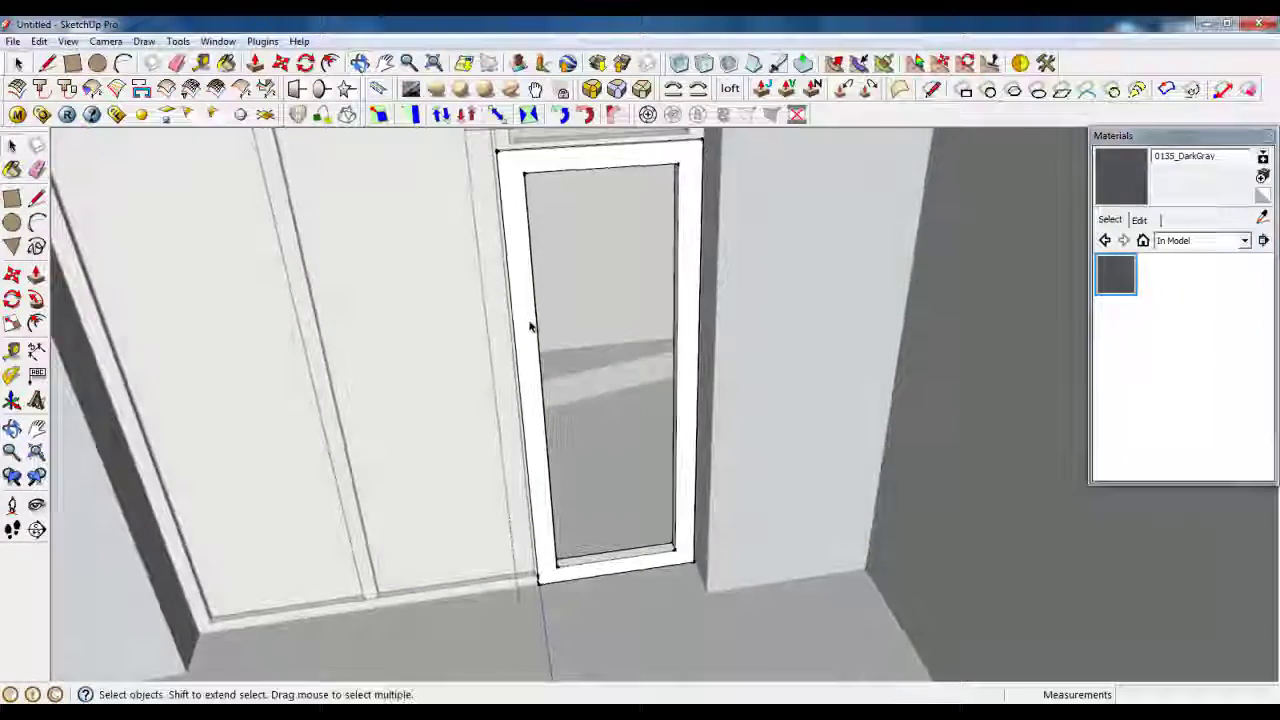
{"action": "scroll", "coordinate": [530, 327], "scroll_direction": "down", "scroll_amount": 3}
{"action": "scroll", "coordinate": [500, 185], "scroll_direction": "up", "scroll_amount": 2}
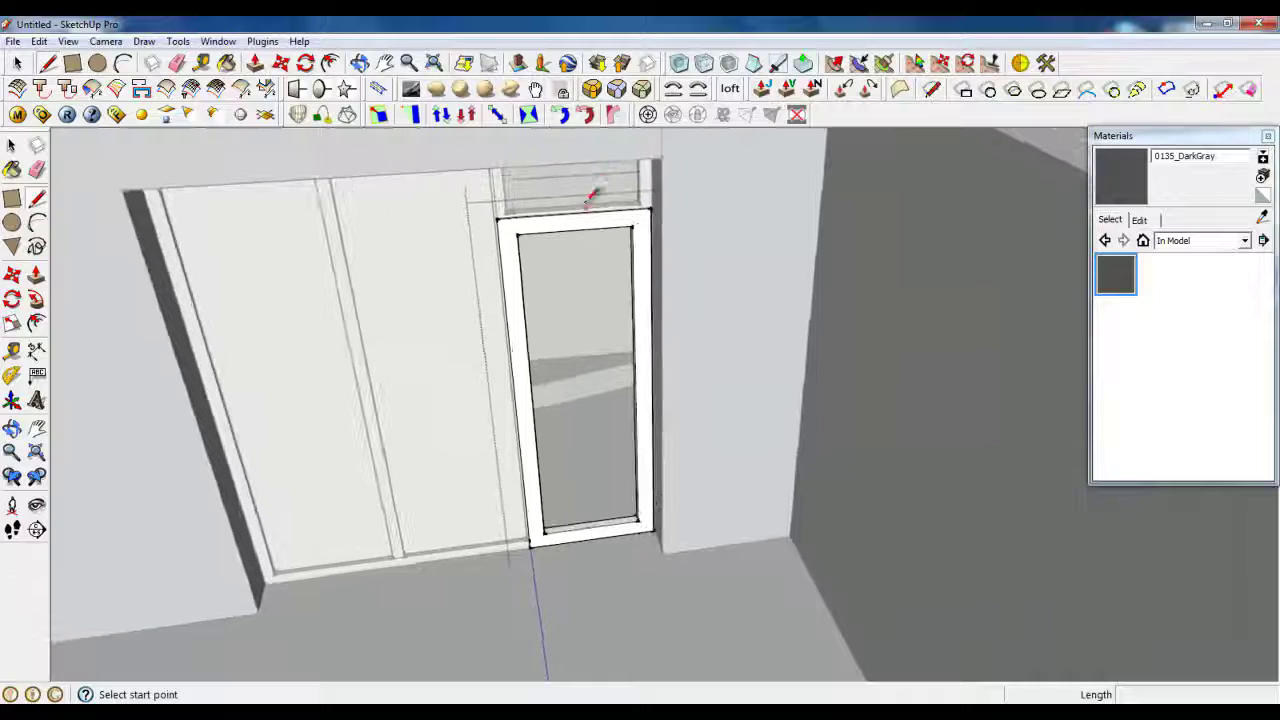
{"action": "scroll", "coordinate": [520, 217], "scroll_direction": "up", "scroll_amount": 4}
{"action": "scroll", "coordinate": [516, 224], "scroll_direction": "up", "scroll_amount": 2}
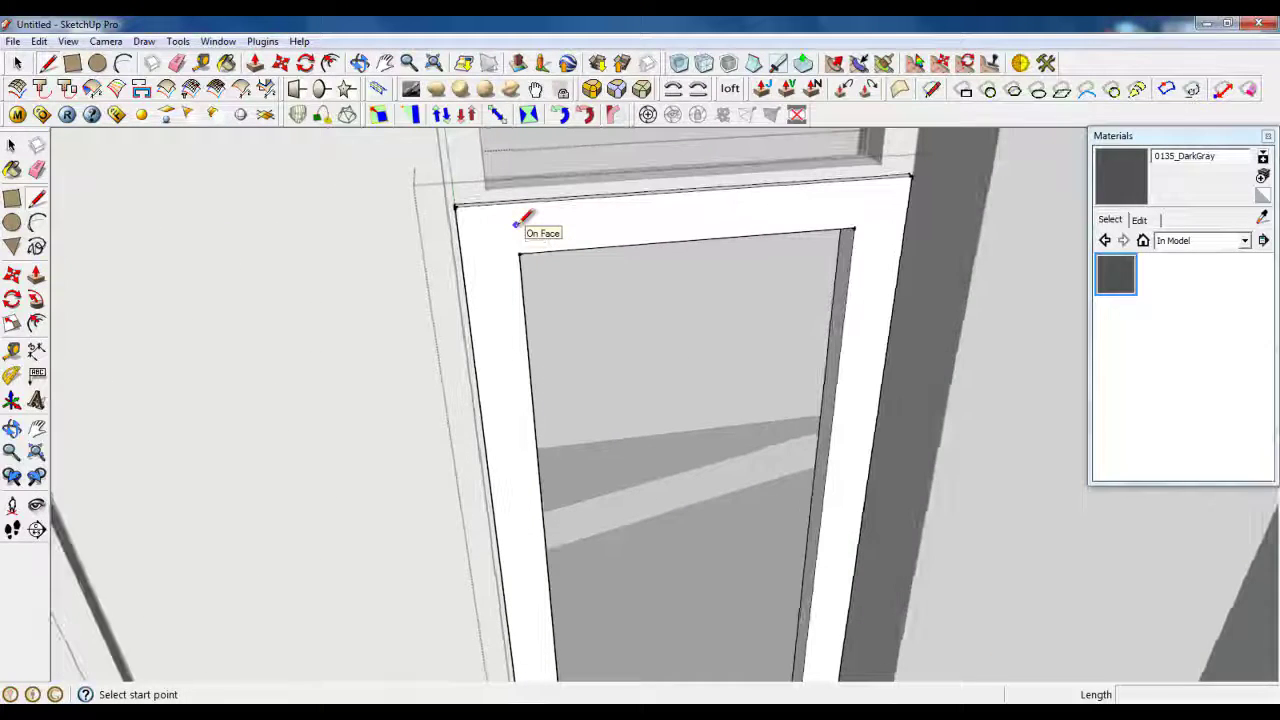
{"action": "scroll", "coordinate": [622, 333], "scroll_direction": "down", "scroll_amount": 6}
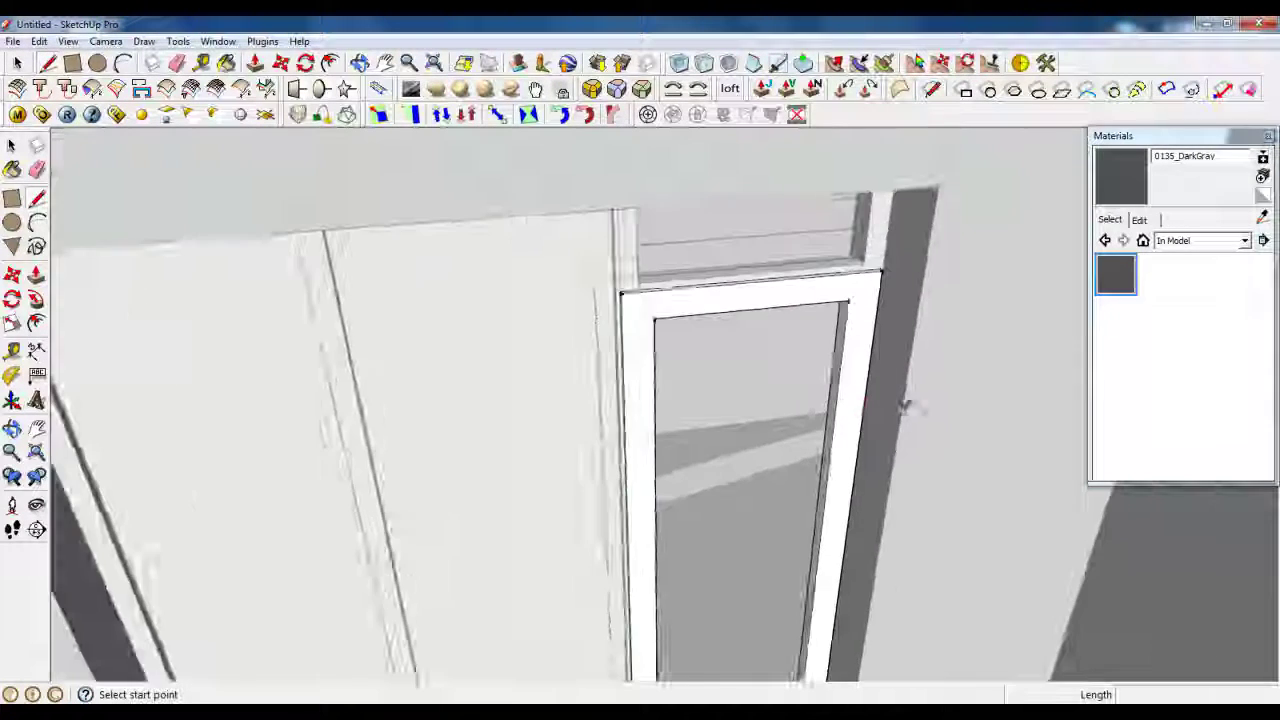
{"action": "scroll", "coordinate": [884, 347], "scroll_direction": "up", "scroll_amount": 5}
{"action": "left_click", "coordinate": [873, 344]}
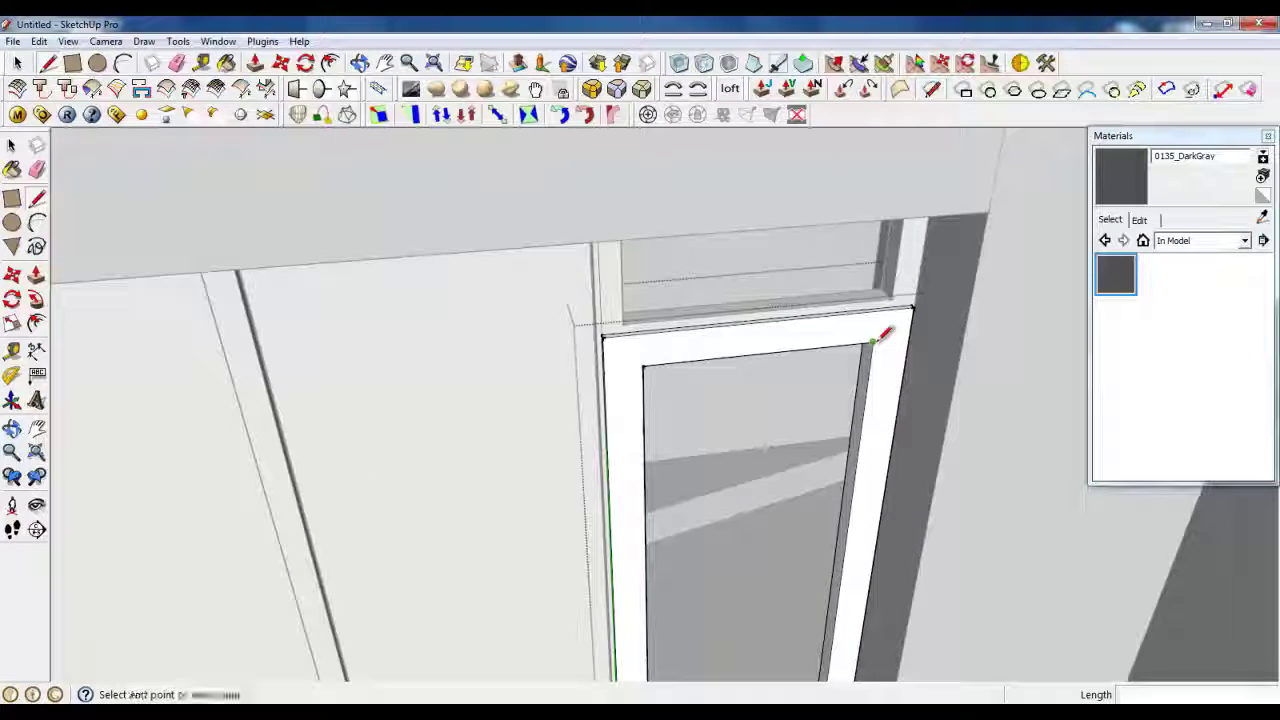
{"action": "scroll", "coordinate": [910, 305], "scroll_direction": "down", "scroll_amount": 2}
{"action": "scroll", "coordinate": [580, 386], "scroll_direction": "up", "scroll_amount": 3}
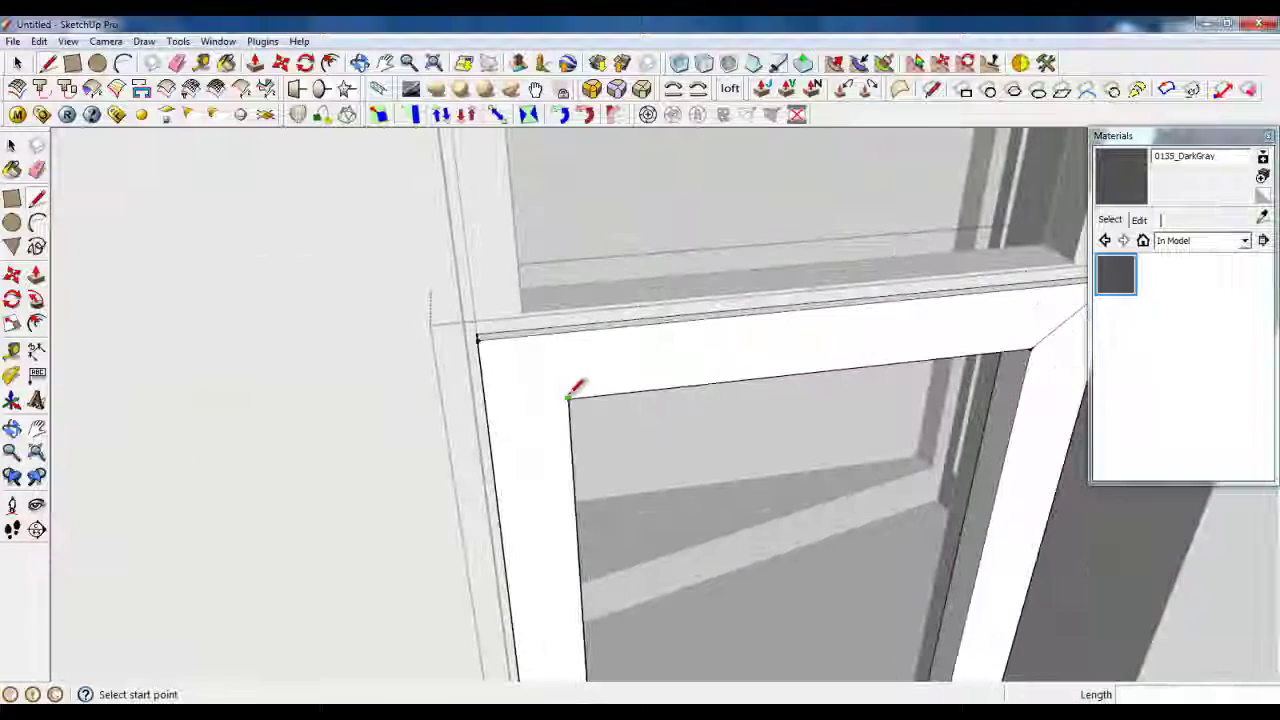
{"action": "left_click", "coordinate": [484, 340]}
{"action": "scroll", "coordinate": [534, 289], "scroll_direction": "down", "scroll_amount": 6}
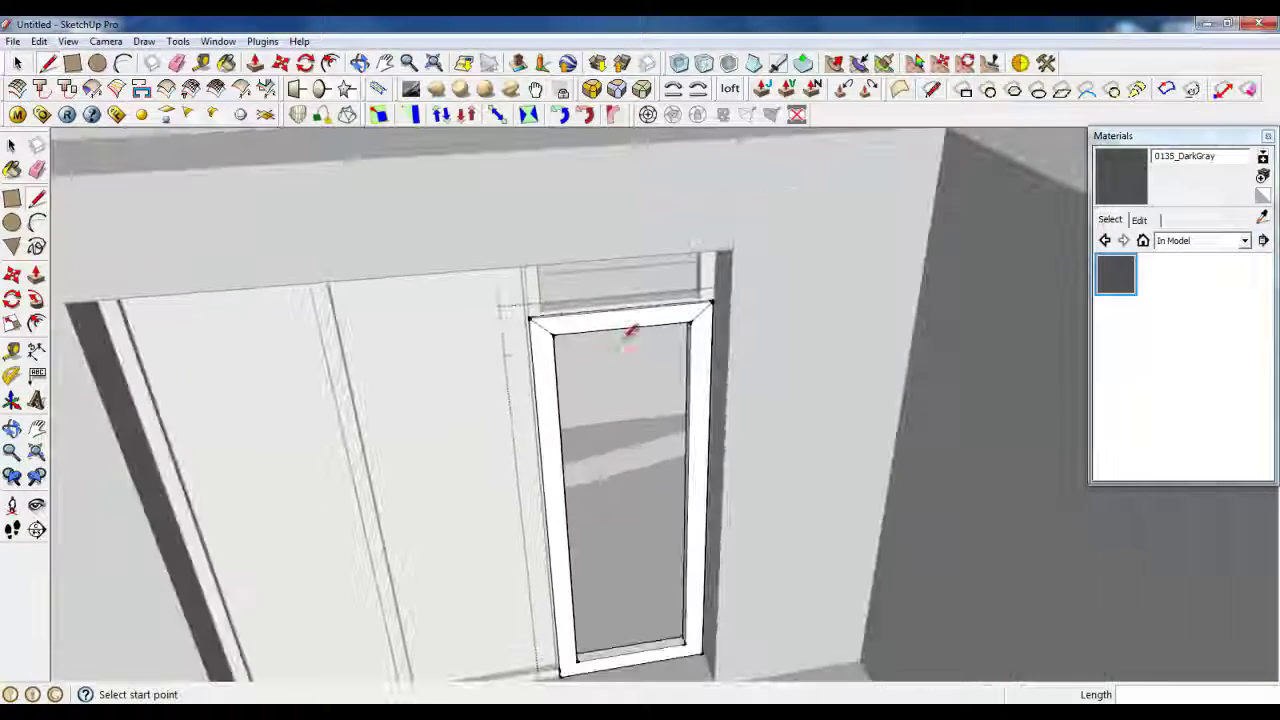
Draw diagonal mitre lines joining the inner and outer corners at both lower corners of the door frame
{"action": "scroll", "coordinate": [560, 609], "scroll_direction": "up", "scroll_amount": 4}
{"action": "scroll", "coordinate": [712, 597], "scroll_direction": "up", "scroll_amount": 3}
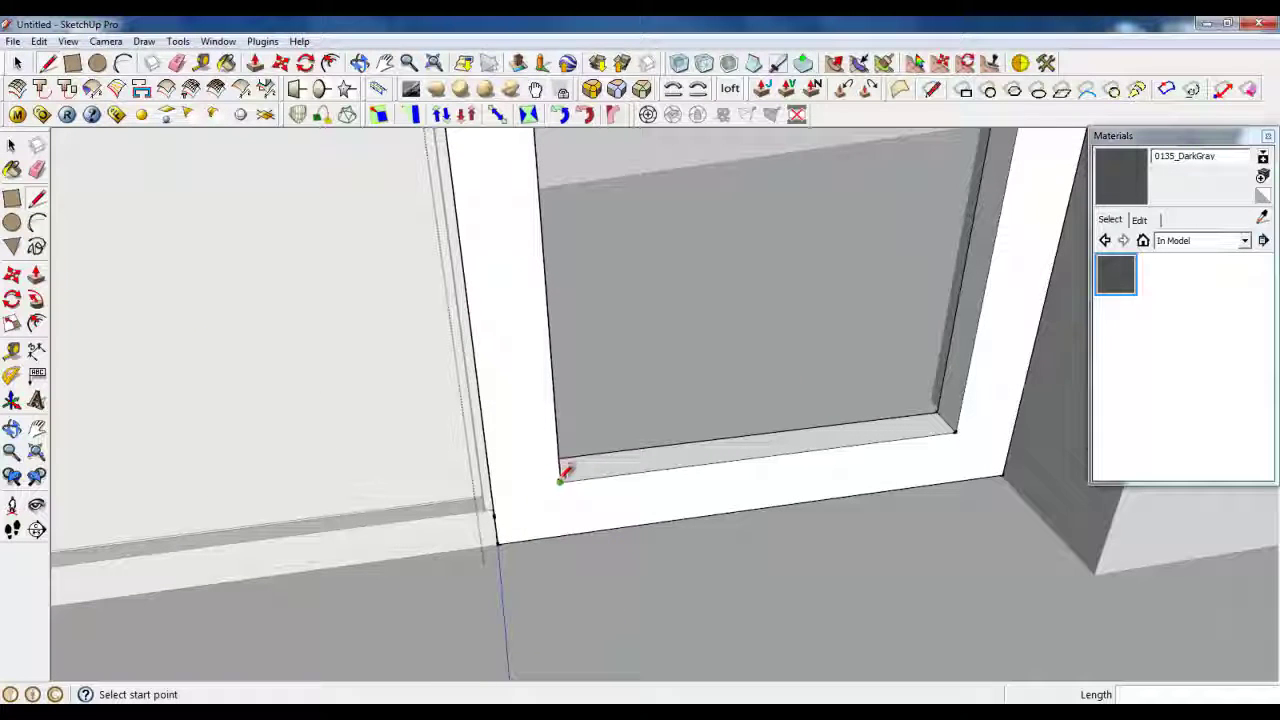
{"action": "left_click", "coordinate": [498, 542]}
{"action": "scroll", "coordinate": [500, 534], "scroll_direction": "down", "scroll_amount": 2}
{"action": "scroll", "coordinate": [857, 555], "scroll_direction": "up", "scroll_amount": 2}
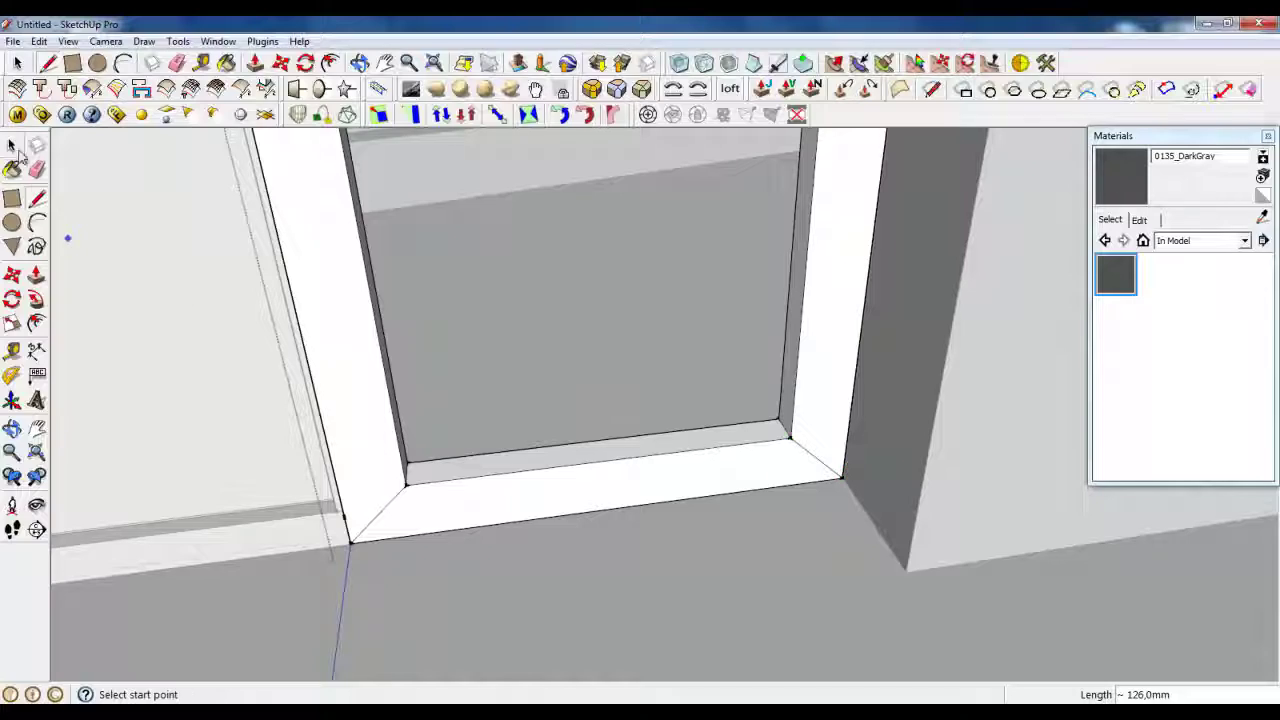
{"action": "left_click", "coordinate": [17, 63]}
{"action": "scroll", "coordinate": [480, 634], "scroll_direction": "down", "scroll_amount": 6}
{"action": "middle_click_drag", "start_coordinate": [480, 634], "coordinate": [577, 421]}
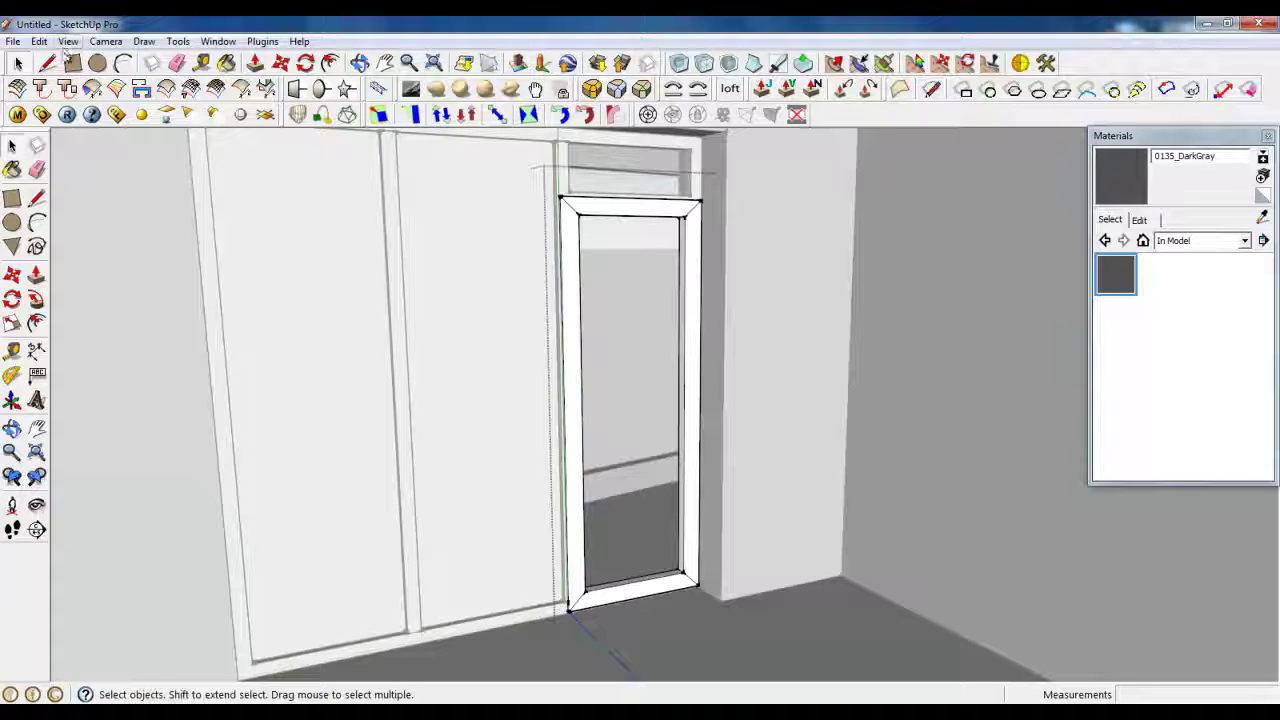
Draw a line about 557 mm long across the middle of the frame's bottom inner reveal, from one side to the other
{"action": "left_click", "coordinate": [72, 63]}
{"action": "left_click", "coordinate": [48, 63]}
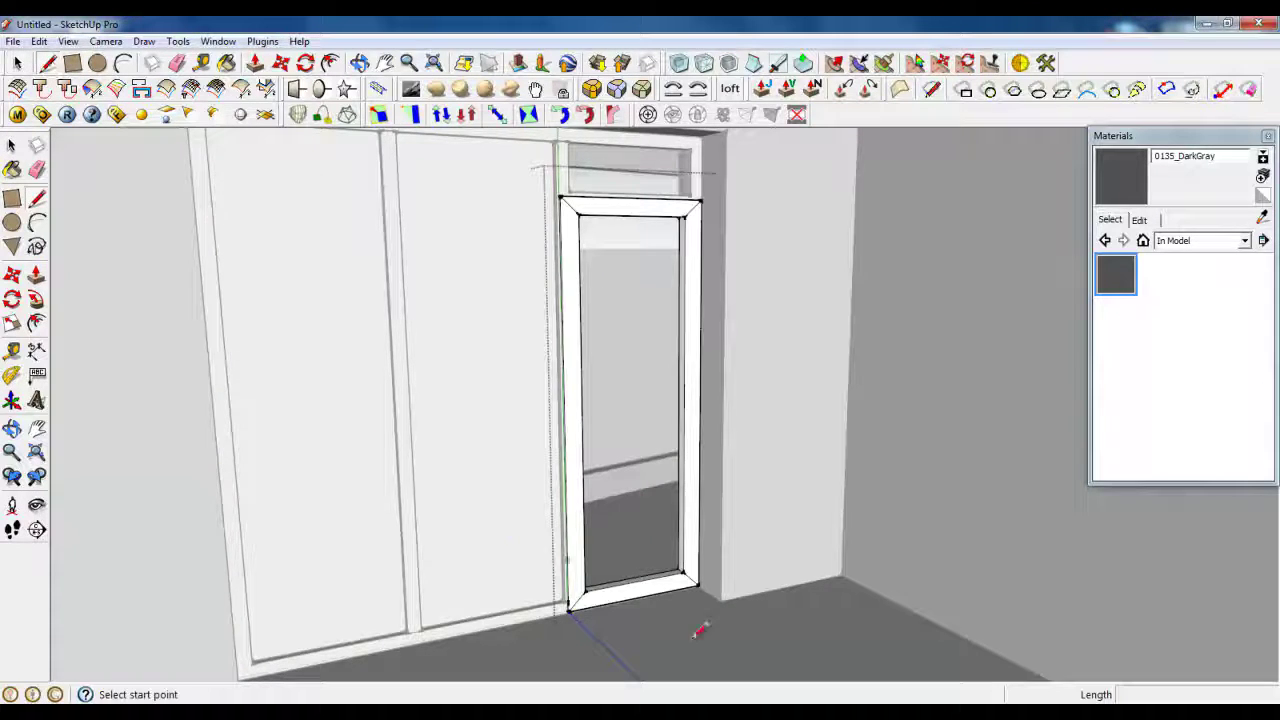
{"action": "scroll", "coordinate": [694, 637], "scroll_direction": "up", "scroll_amount": 8}
{"action": "middle_click_drag", "start_coordinate": [763, 499], "coordinate": [795, 552]}
{"action": "scroll", "coordinate": [761, 455], "scroll_direction": "up", "scroll_amount": 2}
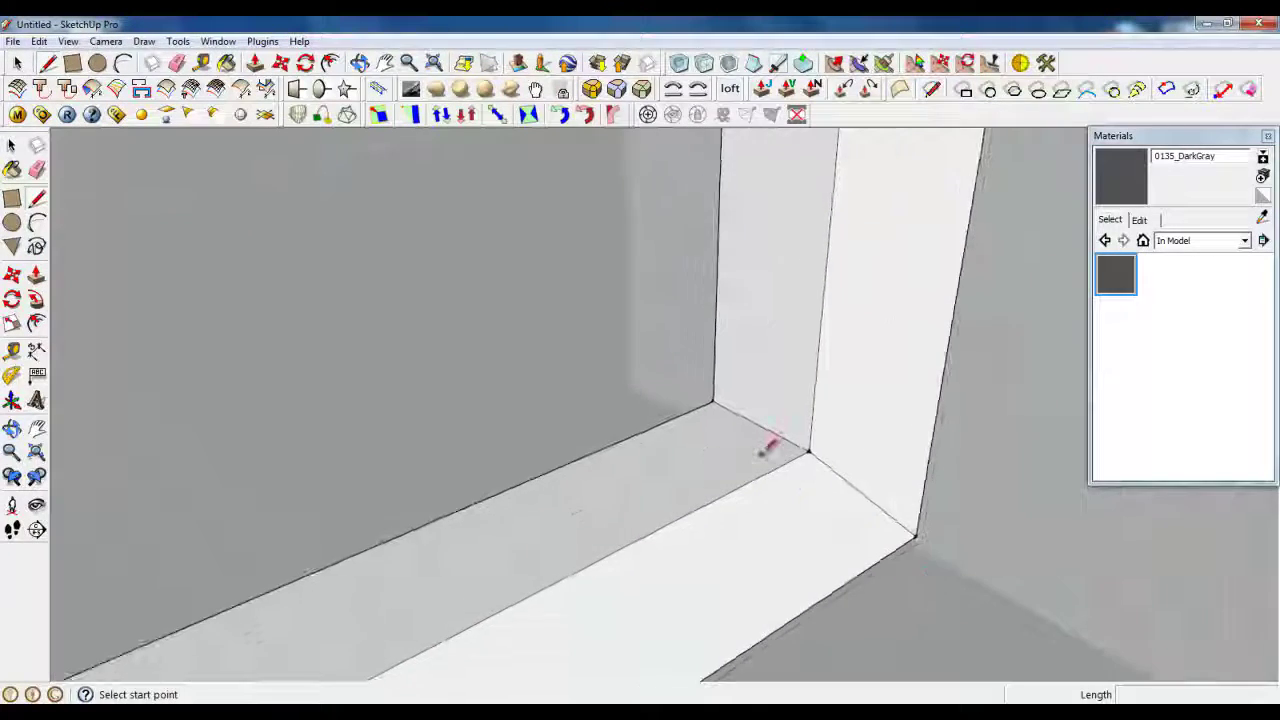
{"action": "scroll", "coordinate": [766, 450], "scroll_direction": "up", "scroll_amount": 2}
{"action": "left_click", "coordinate": [760, 402]}
{"action": "middle_click_drag", "start_coordinate": [803, 437], "coordinate": [794, 409]}
{"action": "scroll", "coordinate": [790, 430], "scroll_direction": "down", "scroll_amount": 3}
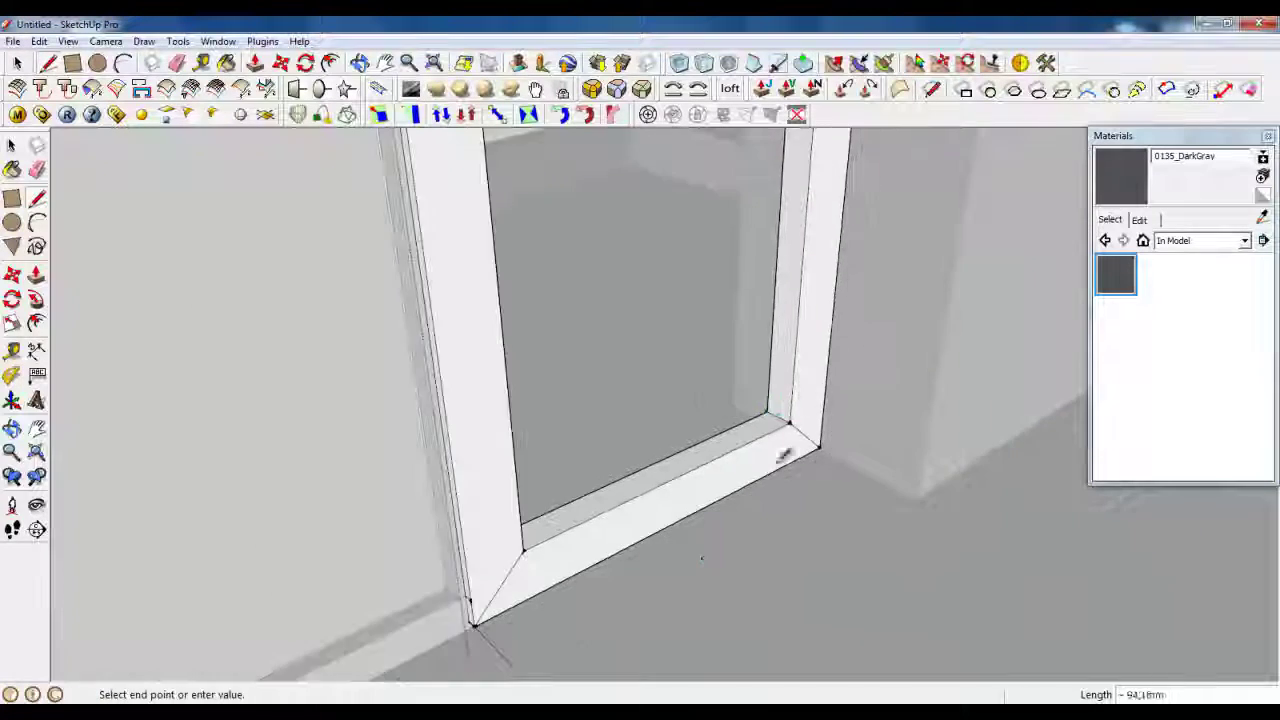
{"action": "middle_click_drag", "start_coordinate": [783, 455], "coordinate": [528, 600]}
{"action": "scroll", "coordinate": [320, 531], "scroll_direction": "up", "scroll_amount": 5}
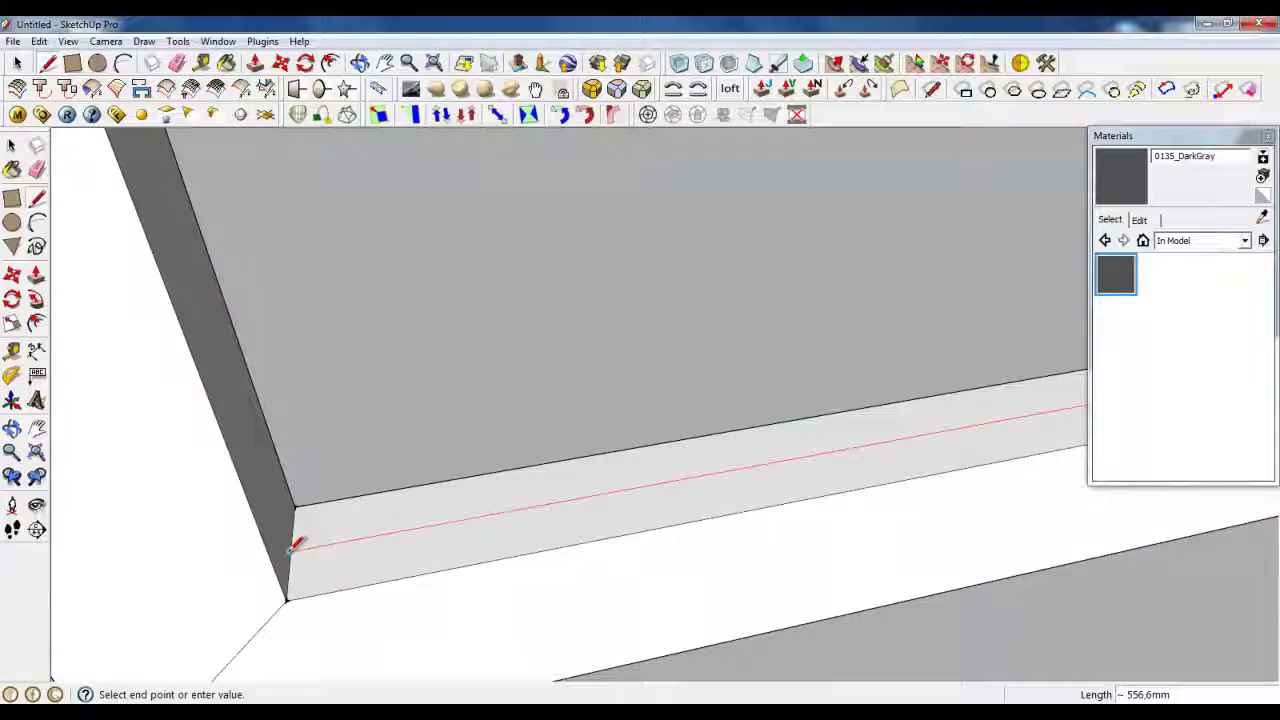
{"action": "left_click", "coordinate": [296, 544]}
Draw a second line across the bottom reveal, parallel to the first and 3 mm away from it
{"action": "scroll", "coordinate": [297, 542], "scroll_direction": "up", "scroll_amount": 3}
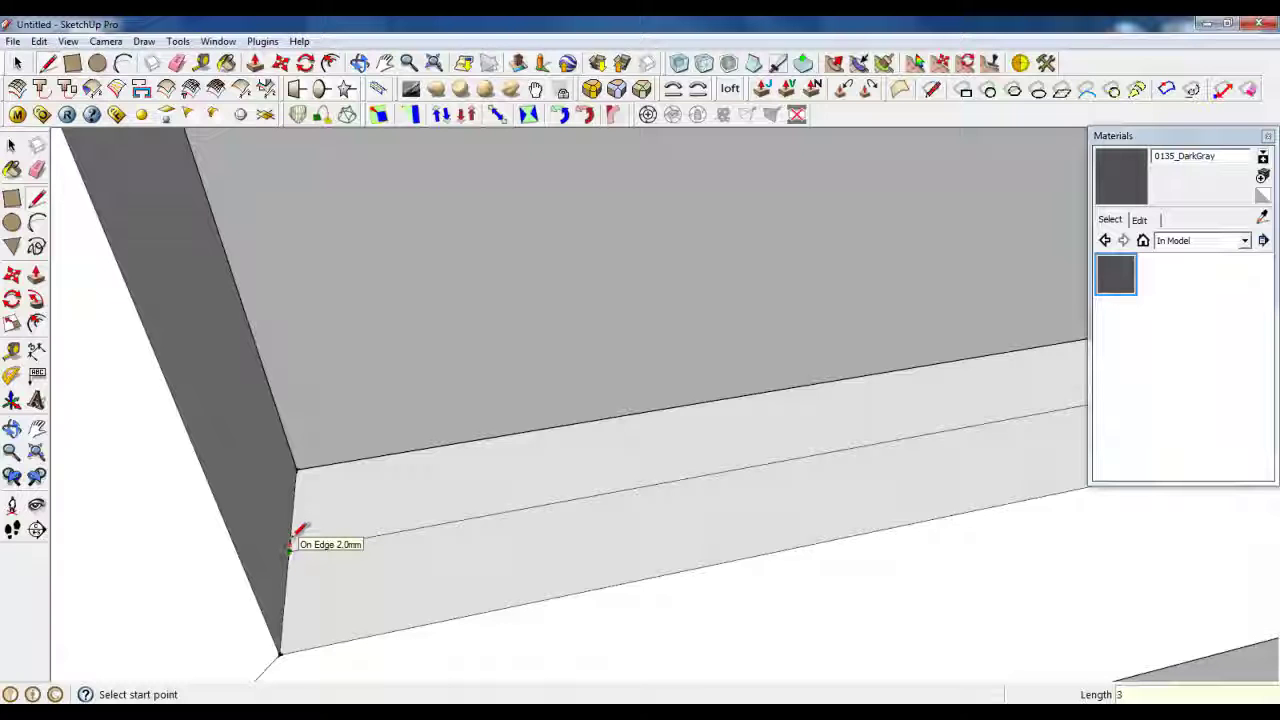
{"action": "left_click", "coordinate": [296, 544]}
{"action": "scroll", "coordinate": [250, 590], "scroll_direction": "down", "scroll_amount": 4}
{"action": "scroll", "coordinate": [790, 495], "scroll_direction": "up", "scroll_amount": 4}
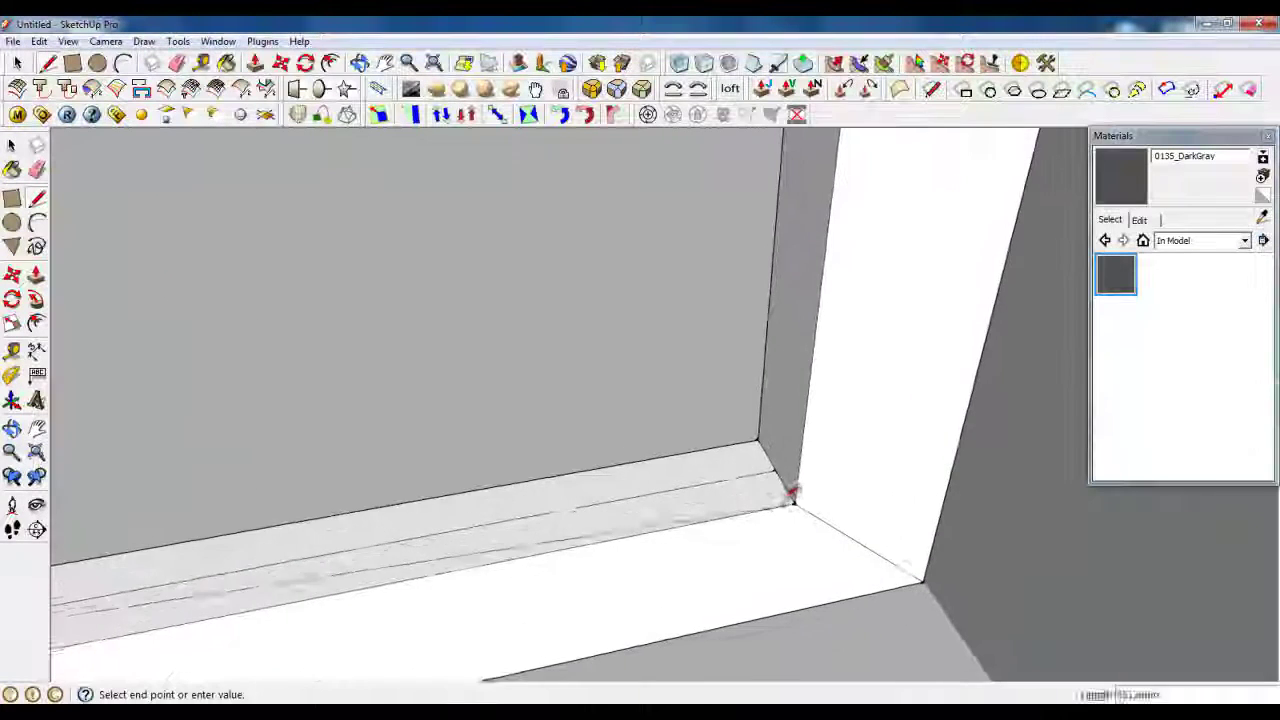
{"action": "scroll", "coordinate": [790, 493], "scroll_direction": "down", "scroll_amount": 2}
{"action": "left_click", "coordinate": [17, 62]}
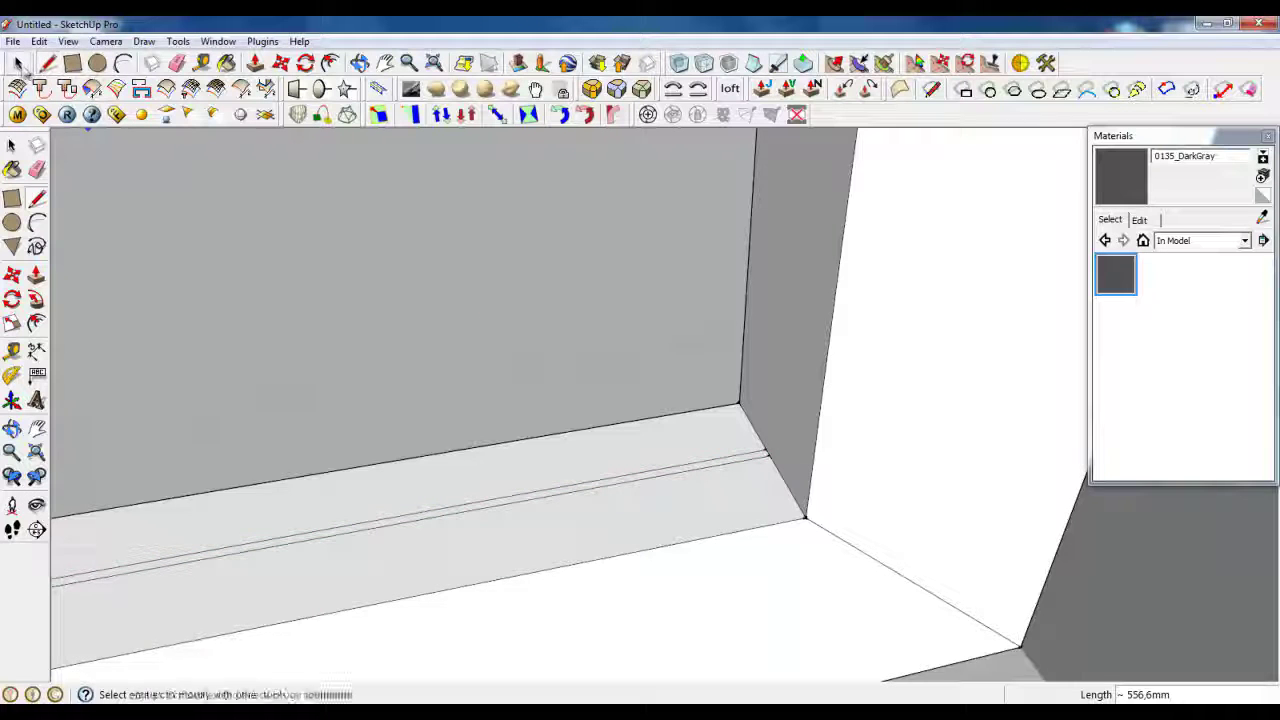
Make a group from the thin strip between the two reveal lines and open it for editing
{"action": "scroll", "coordinate": [771, 489], "scroll_direction": "up", "scroll_amount": 3}
{"action": "left_click", "coordinate": [771, 489]}
{"action": "right_click", "coordinate": [771, 489]}
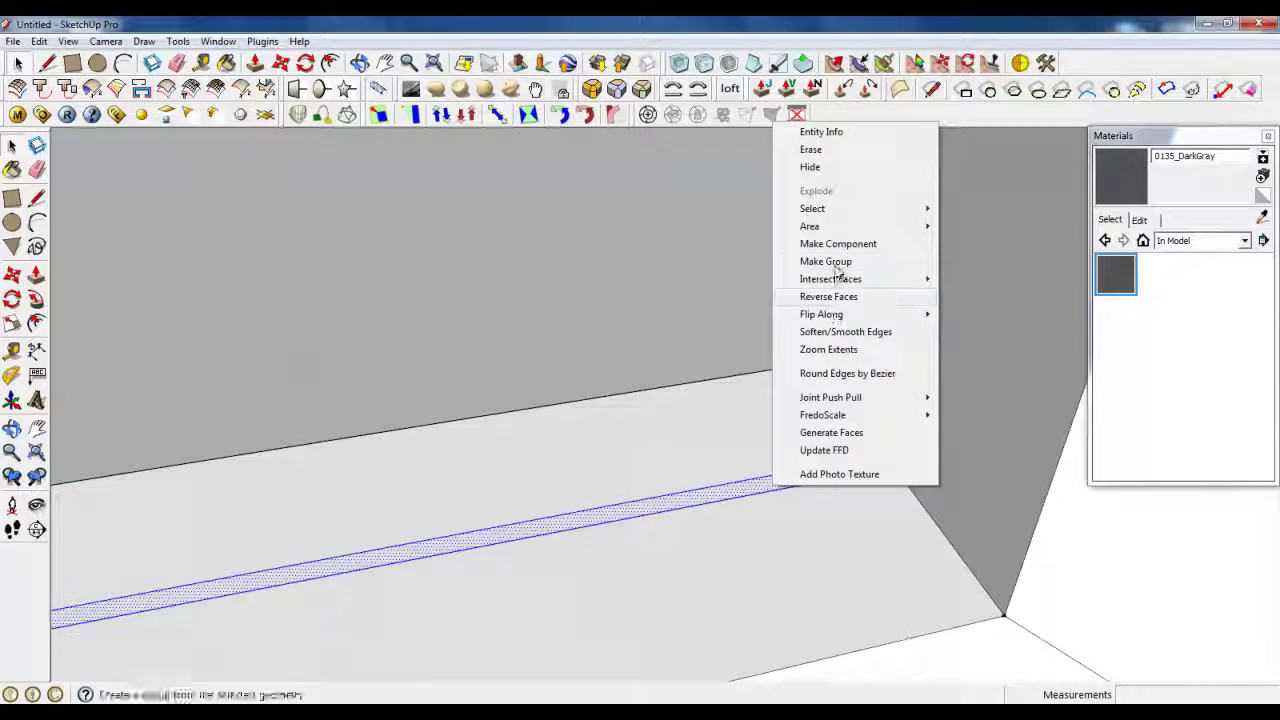
{"action": "left_click", "coordinate": [829, 296]}
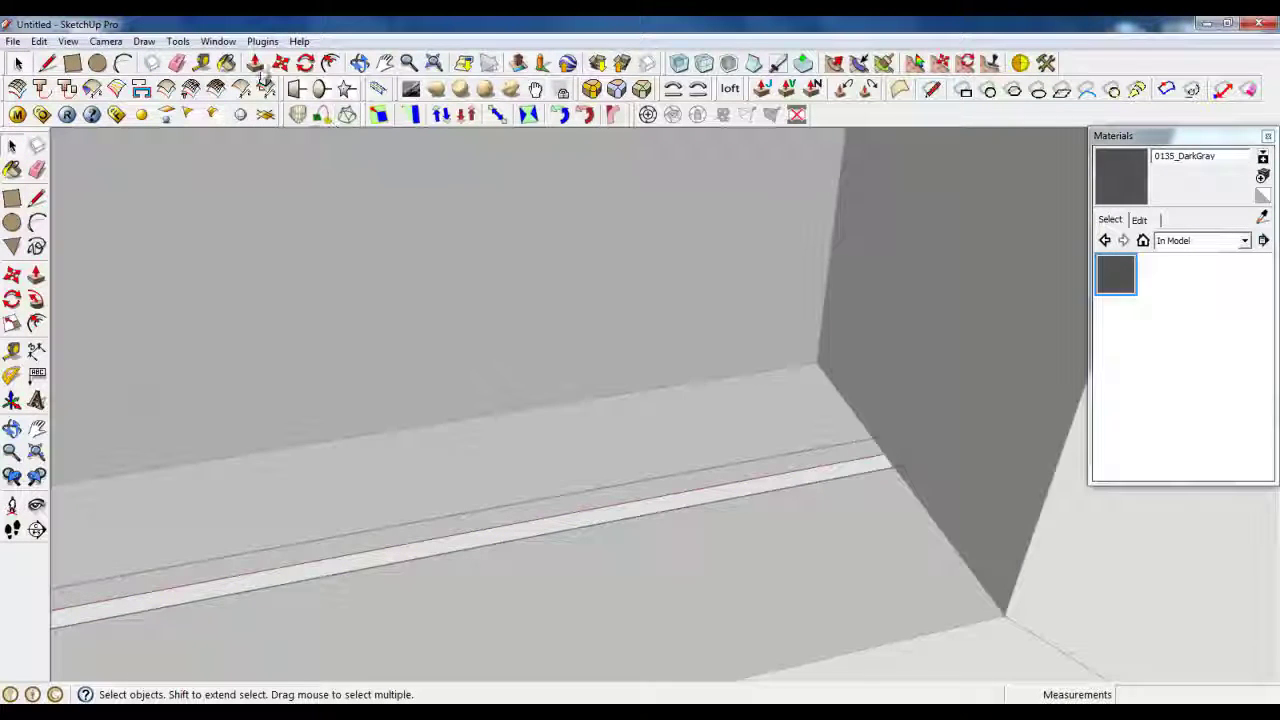
Pull the thin strip up 1820 mm to the top of the frame opening to form the glass pane
{"action": "left_click", "coordinate": [255, 63]}
{"action": "left_click", "coordinate": [620, 503]}
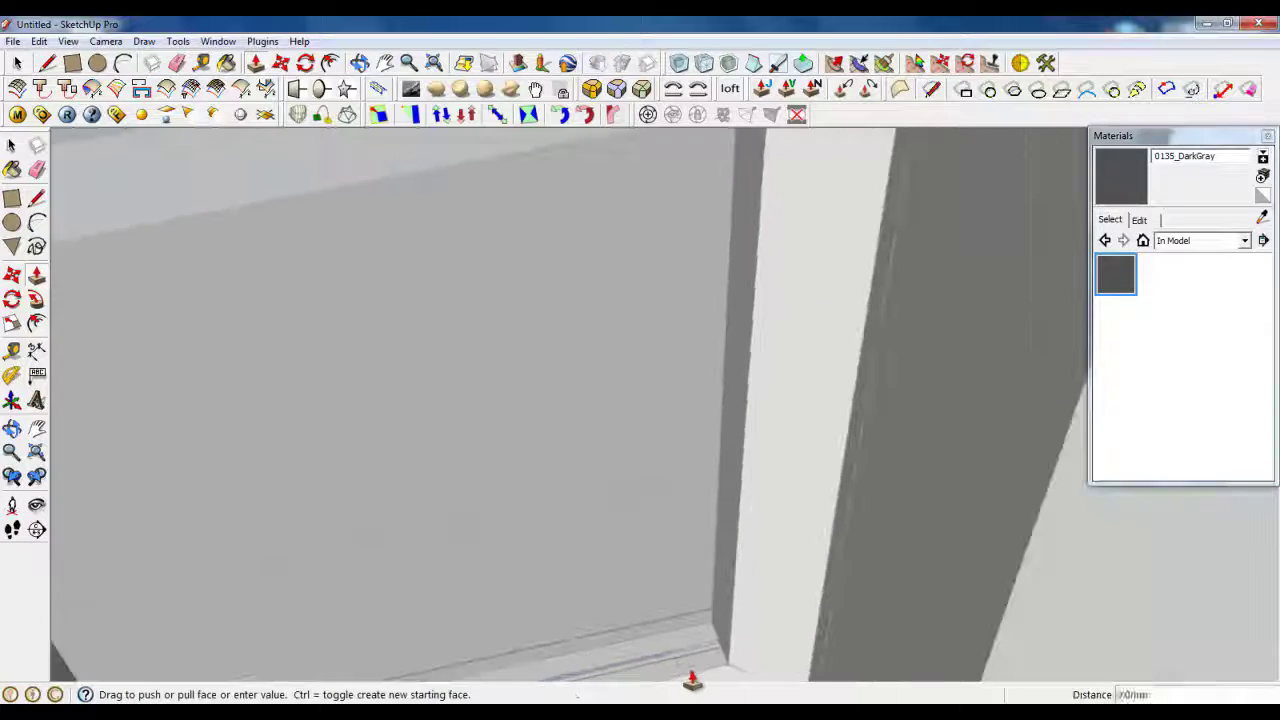
{"action": "scroll", "coordinate": [691, 680], "scroll_direction": "down", "scroll_amount": 4}
{"action": "scroll", "coordinate": [711, 194], "scroll_direction": "up", "scroll_amount": 3}
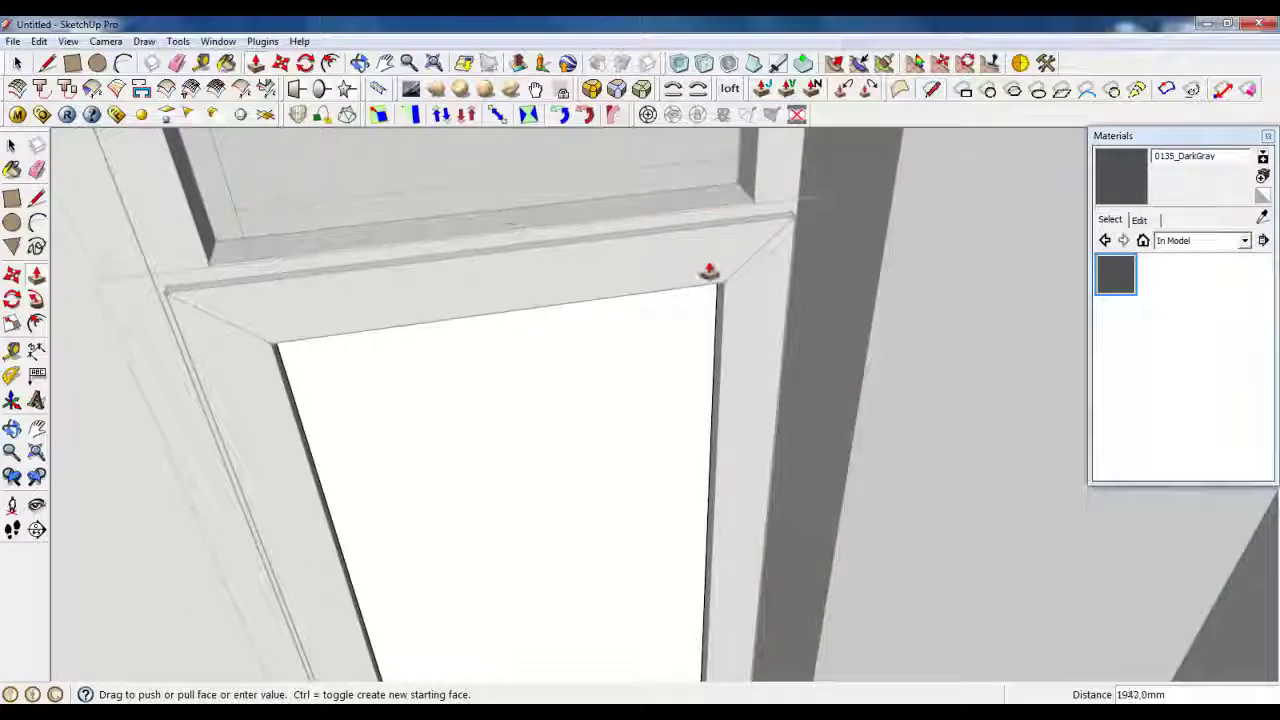
{"action": "middle_click_drag", "start_coordinate": [708, 271], "coordinate": [850, 398]}
{"action": "scroll", "coordinate": [714, 300], "scroll_direction": "up", "scroll_amount": 3}
{"action": "left_click", "coordinate": [722, 278]}
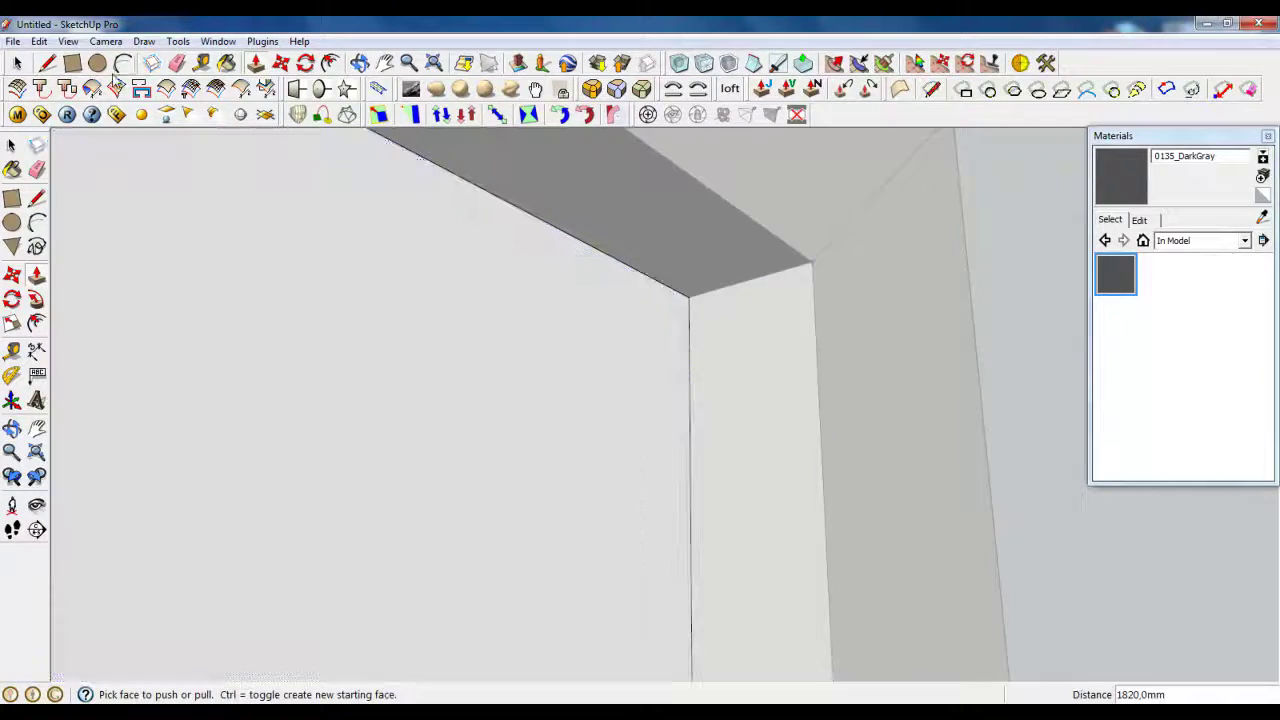
Draw a small triangular chamfer profile with 2 mm sides at the glass pane's upper corner
{"action": "left_click", "coordinate": [49, 65]}
{"action": "scroll", "coordinate": [748, 307], "scroll_direction": "up", "scroll_amount": 3}
{"action": "left_click", "coordinate": [632, 280]}
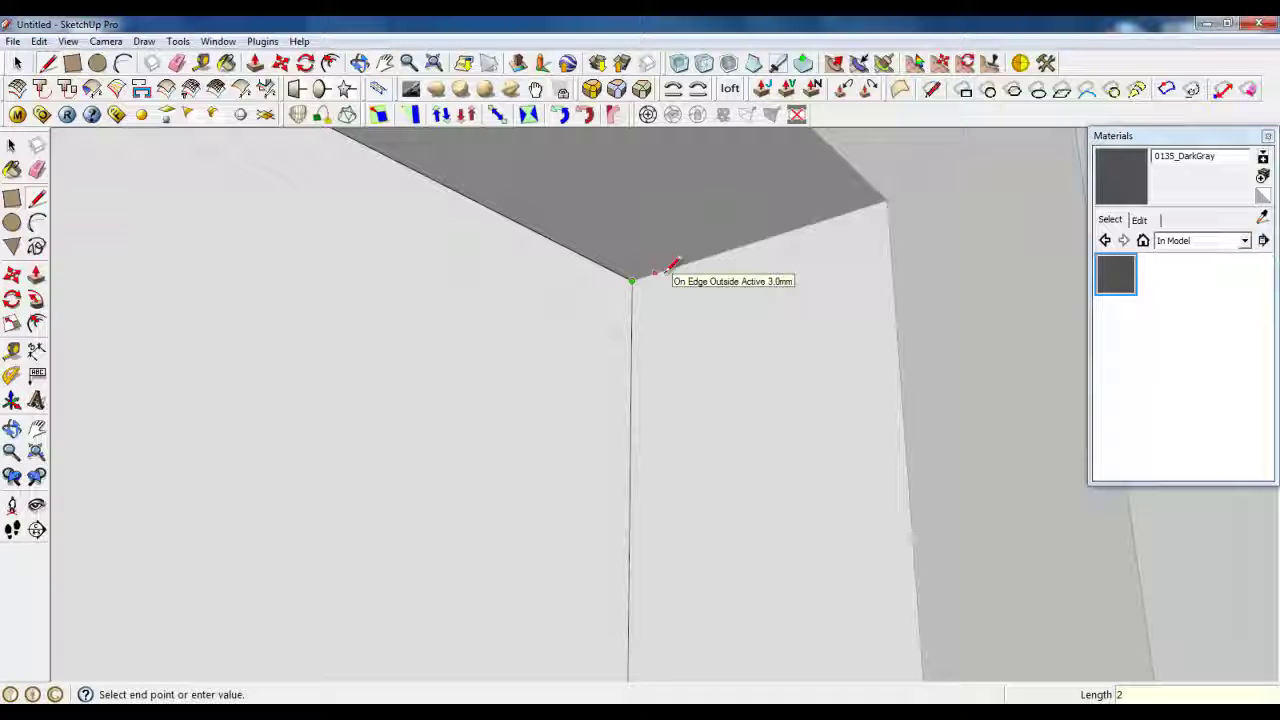
{"action": "middle_click_drag", "start_coordinate": [654, 274], "coordinate": [642, 282]}
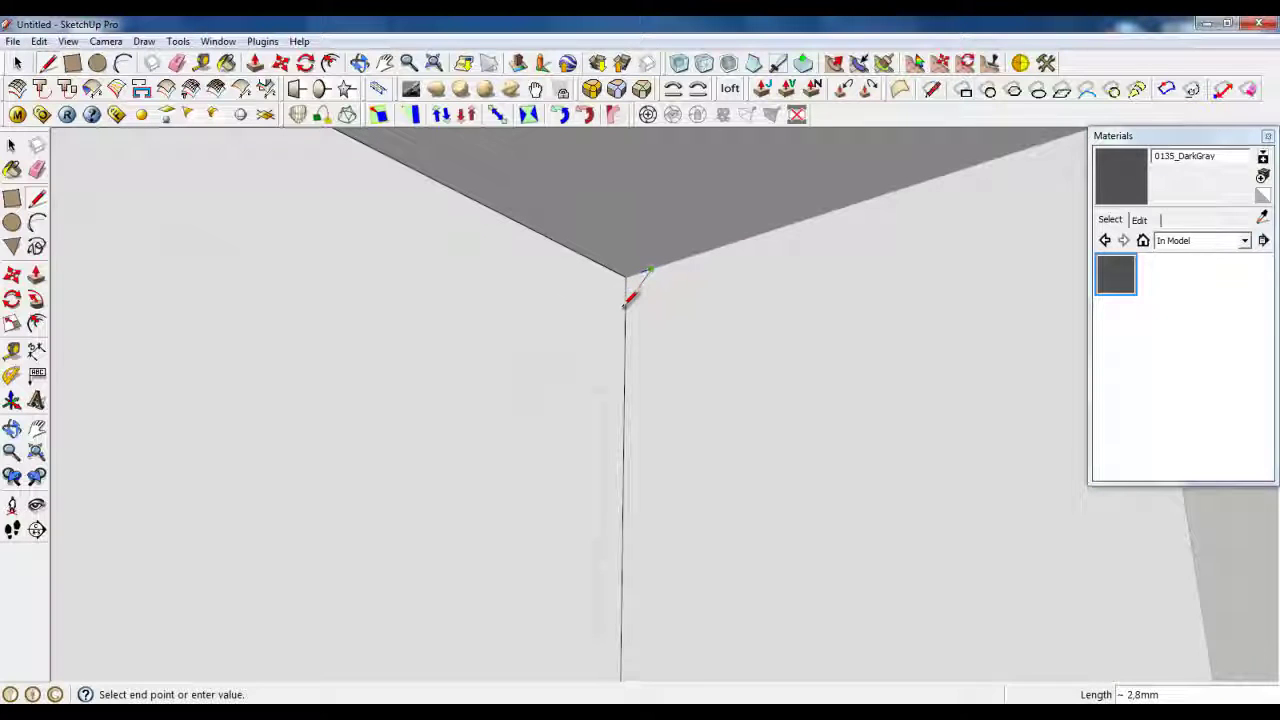
{"action": "left_click", "coordinate": [17, 65]}
Try to sweep the triangular profile along the glass pane's border edges with Follow Me
{"action": "middle_click_drag", "start_coordinate": [703, 369], "coordinate": [559, 284]}
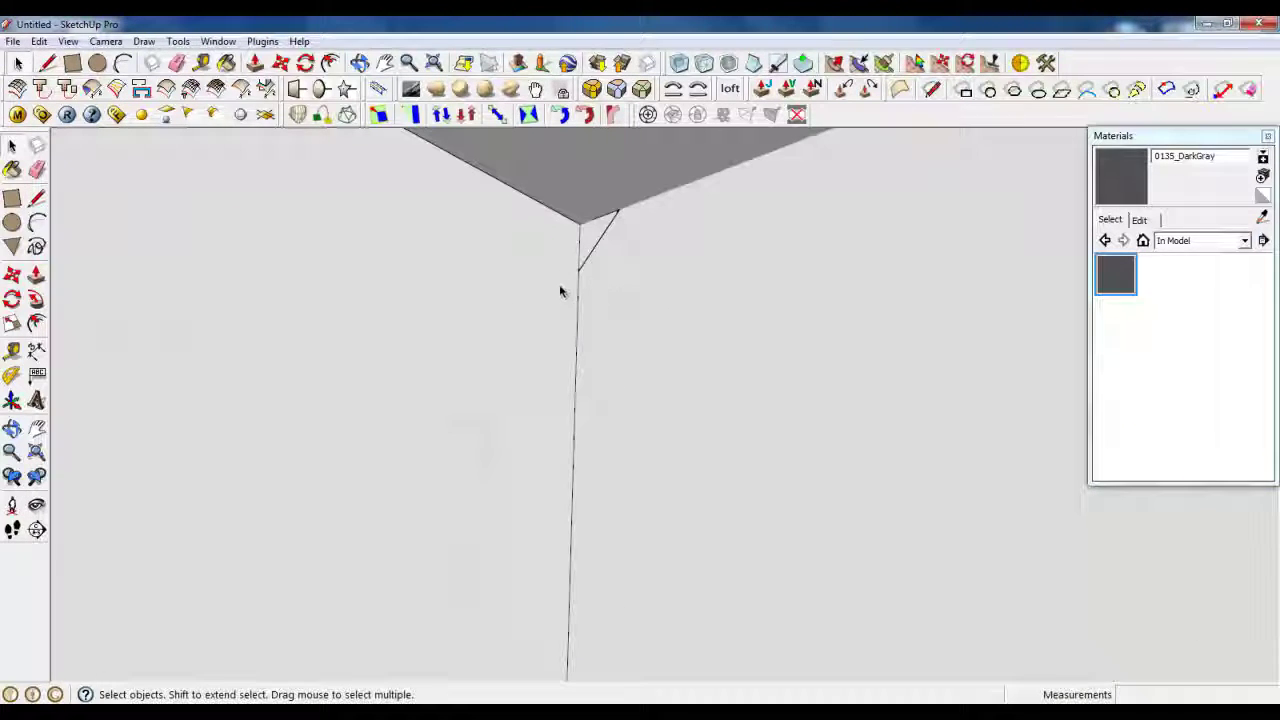
{"action": "left_click", "coordinate": [559, 284]}
{"action": "left_click", "coordinate": [553, 291], "text": "shift"}
{"action": "scroll", "coordinate": [532, 243], "scroll_direction": "up", "scroll_amount": 2}
{"action": "left_click", "coordinate": [37, 299]}
{"action": "left_click", "coordinate": [515, 292]}
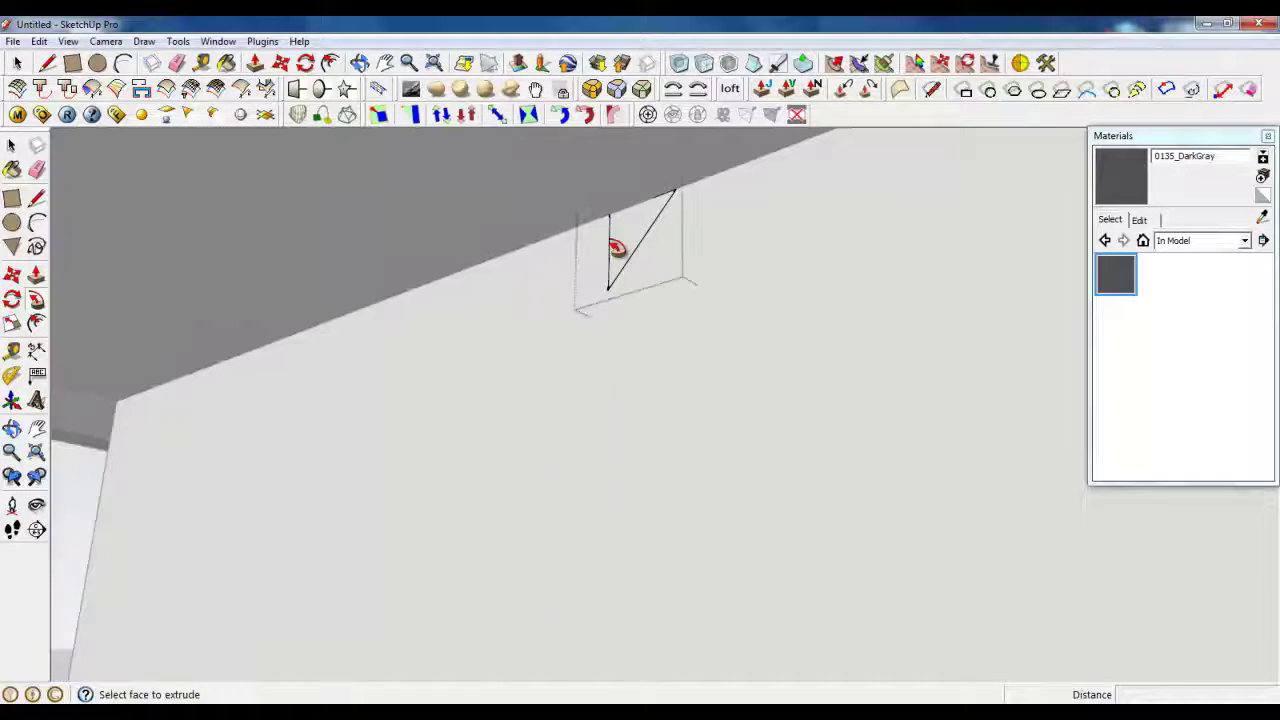
{"action": "key", "text": "ctrl+z"}
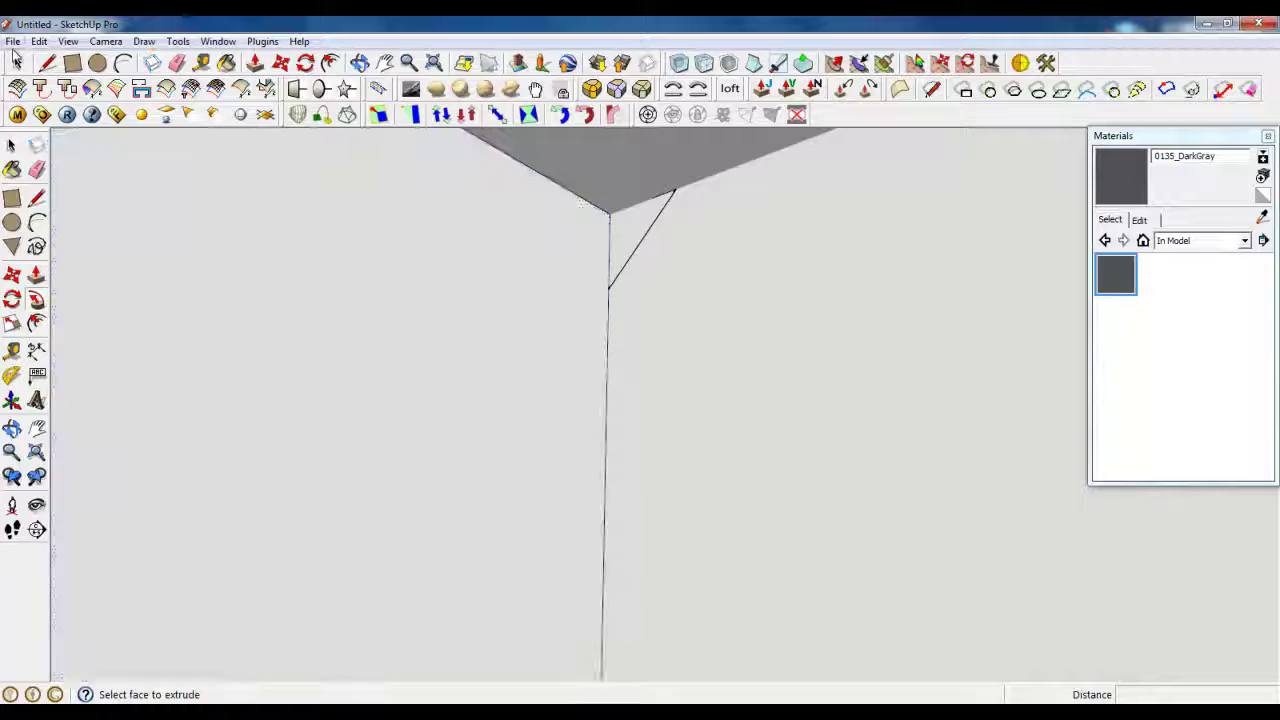
{"action": "left_click", "coordinate": [448, 287]}
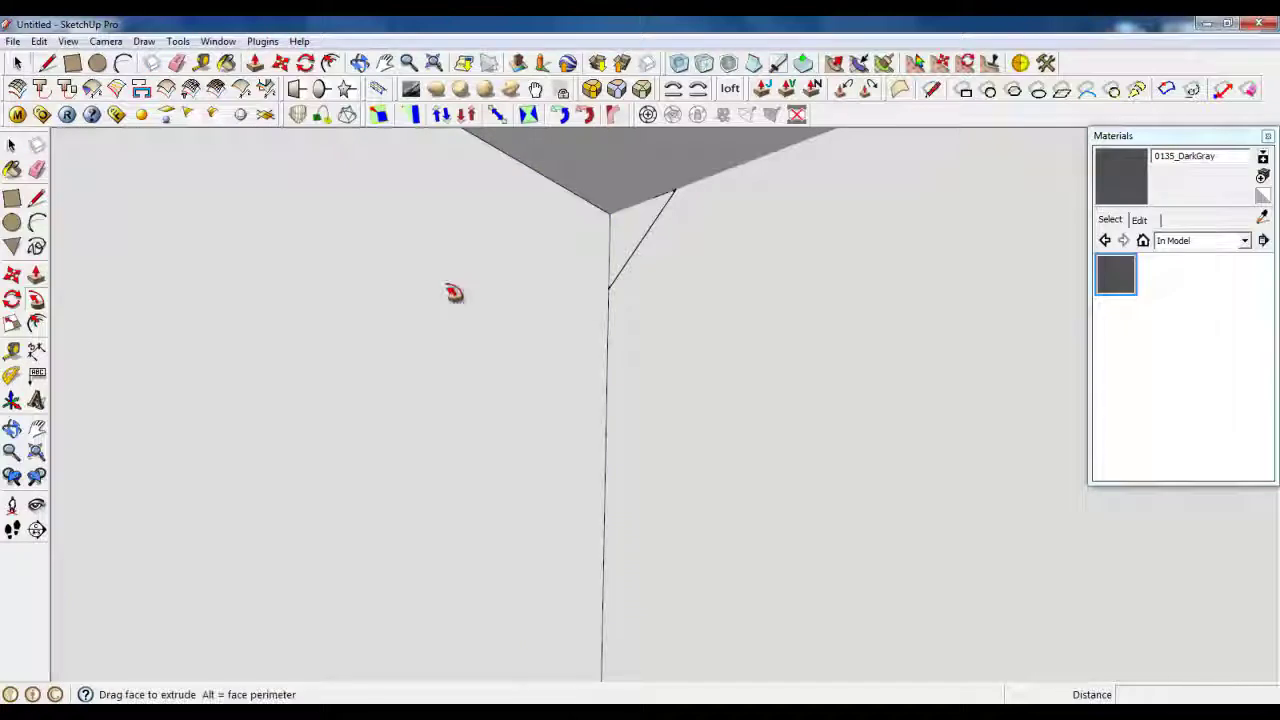
Select only the glass pane's border edges as the path and sweep the triangular profile around them with Follow Me
{"action": "left_click", "coordinate": [18, 63]}
{"action": "left_click", "coordinate": [511, 323]}
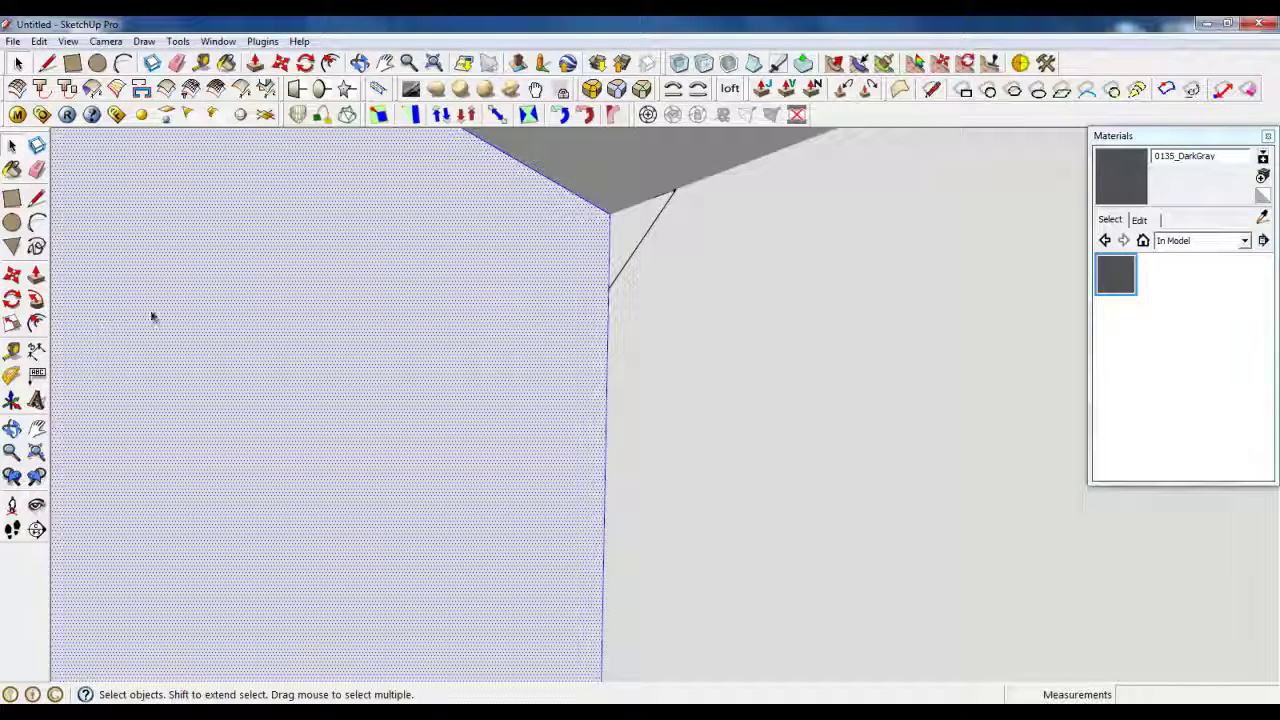
{"action": "left_click", "coordinate": [351, 298], "text": "shift"}
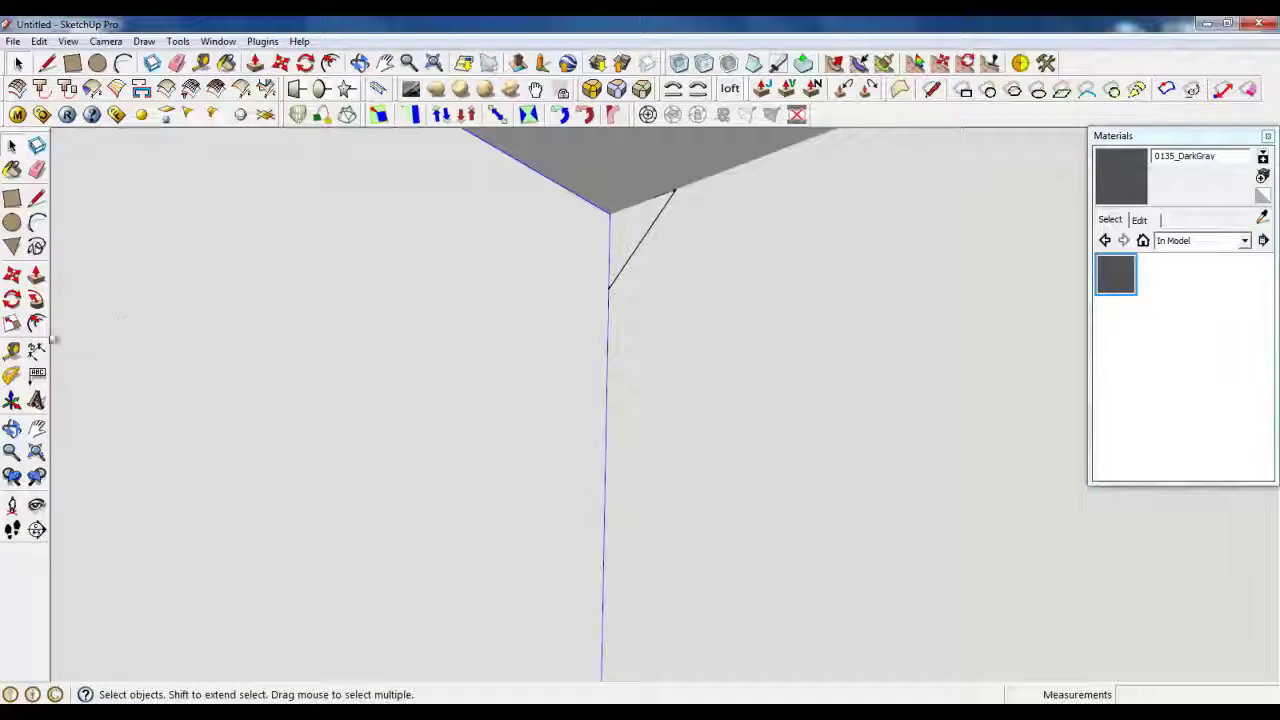
{"action": "left_click", "coordinate": [35, 320]}
{"action": "middle_click_drag", "start_coordinate": [643, 249], "coordinate": [563, 597]}
{"action": "scroll", "coordinate": [654, 383], "scroll_direction": "down", "scroll_amount": 2}
{"action": "scroll", "coordinate": [672, 216], "scroll_direction": "down", "scroll_amount": 5}
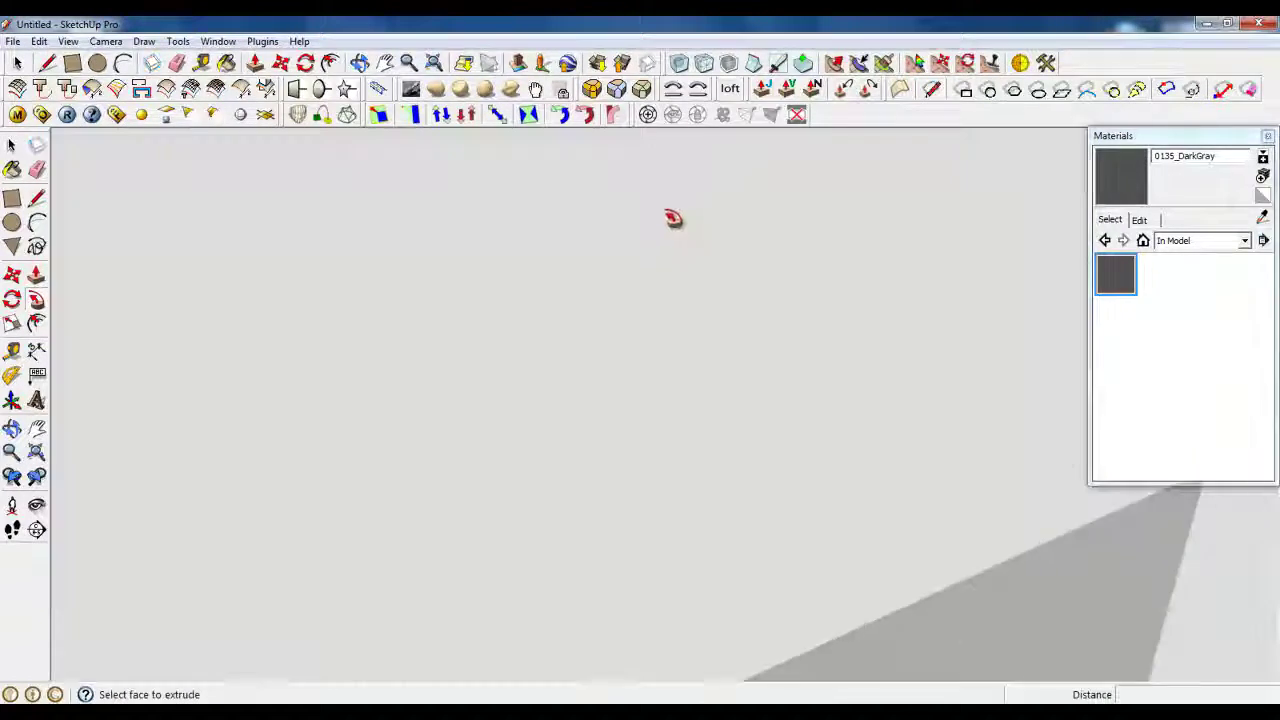
{"action": "scroll", "coordinate": [717, 334], "scroll_direction": "down", "scroll_amount": 4}
{"action": "key", "text": "space"}
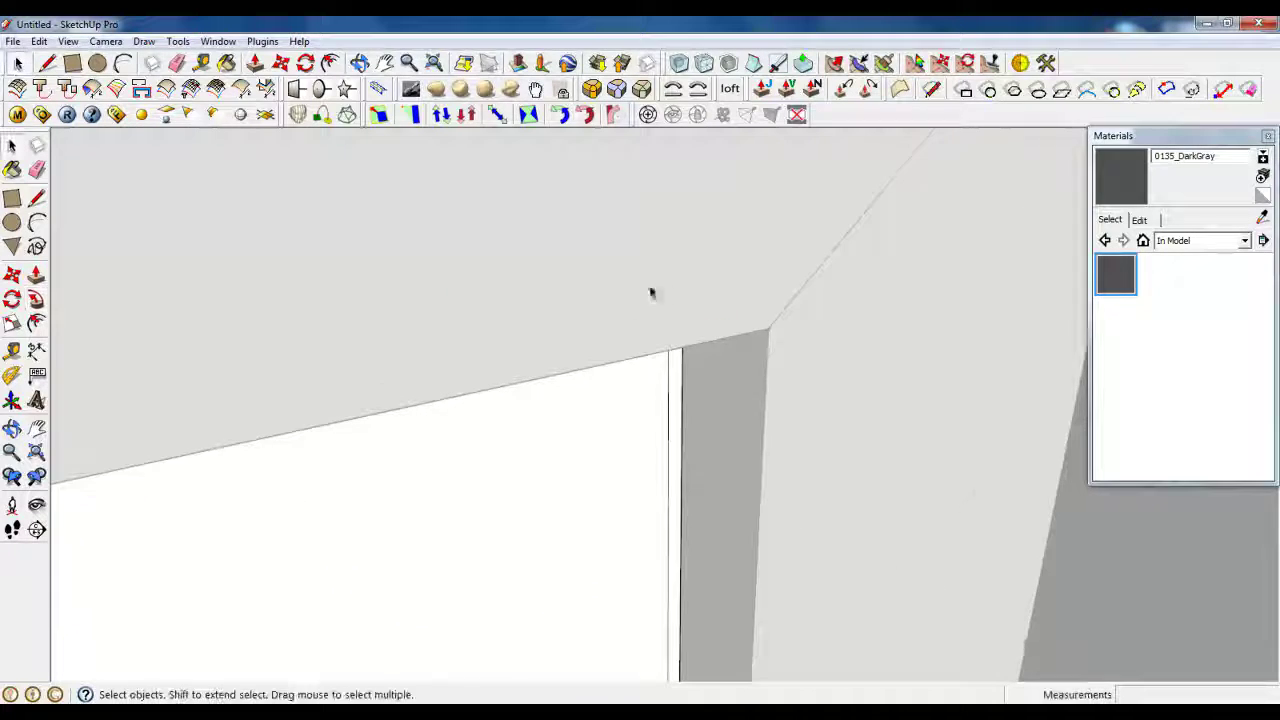
Close the glass pane's group and return to the surrounding door frame
{"action": "scroll", "coordinate": [706, 265], "scroll_direction": "down", "scroll_amount": 3}
{"action": "scroll", "coordinate": [706, 265], "scroll_direction": "down", "scroll_amount": 3}
{"action": "right_click", "coordinate": [709, 263]}
{"action": "middle_click_drag", "start_coordinate": [709, 263], "coordinate": [559, 383]}
{"action": "scroll", "coordinate": [486, 214], "scroll_direction": "up", "scroll_amount": 8}
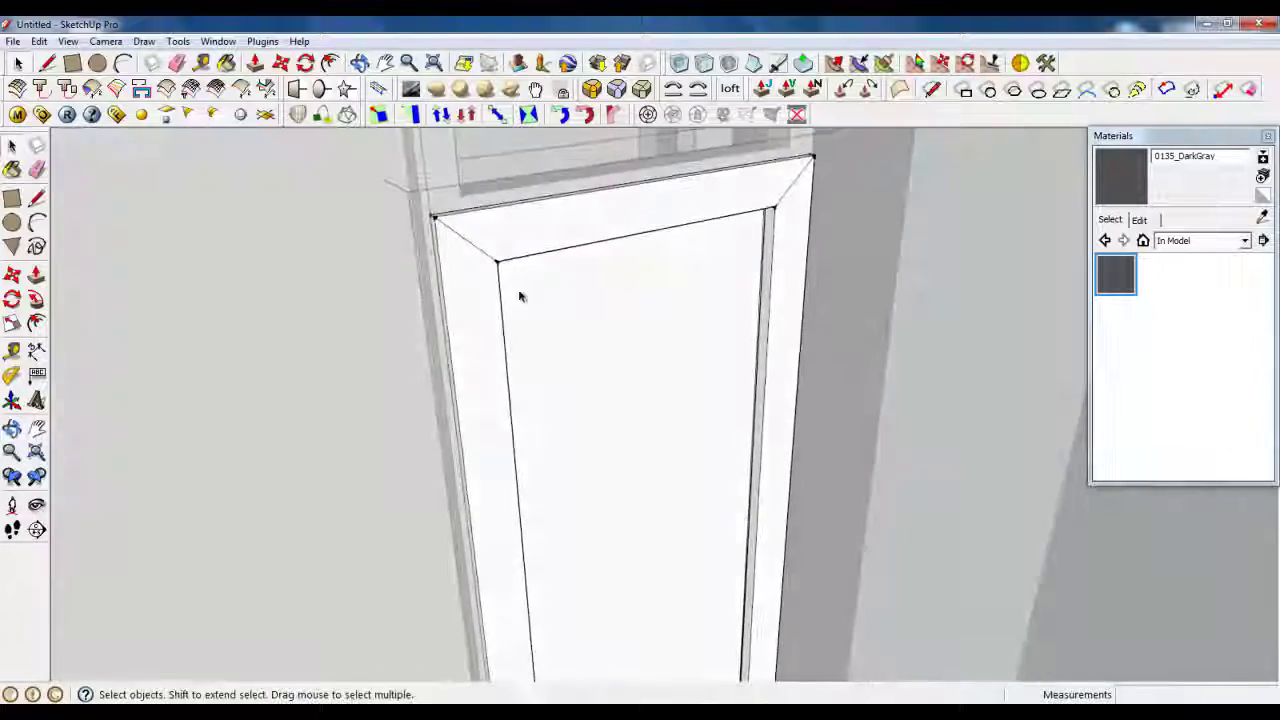
Select the border edges on the front of the door frame, leaving out its faces and the mitre lines at the upper corners
{"action": "scroll", "coordinate": [455, 228], "scroll_direction": "up", "scroll_amount": 2}
{"action": "left_click", "coordinate": [471, 251]}
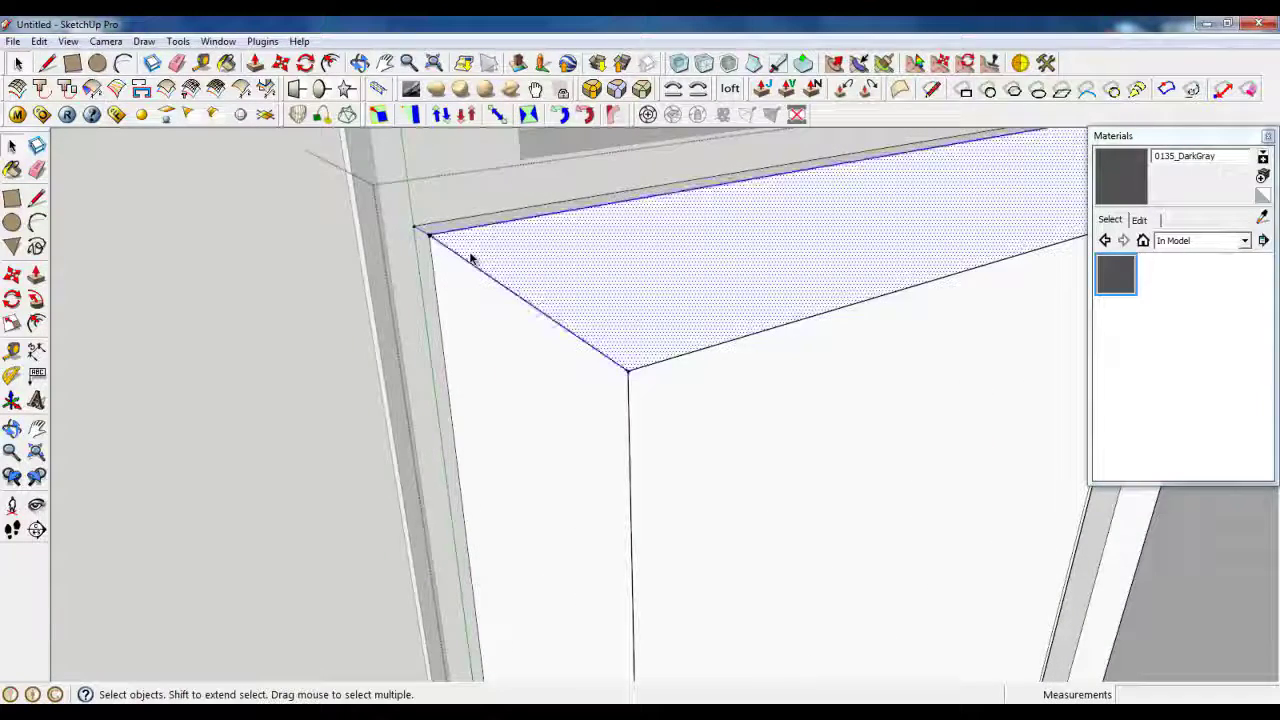
{"action": "left_click", "coordinate": [482, 303], "text": "shift"}
{"action": "scroll", "coordinate": [475, 301], "scroll_direction": "down", "scroll_amount": 1}
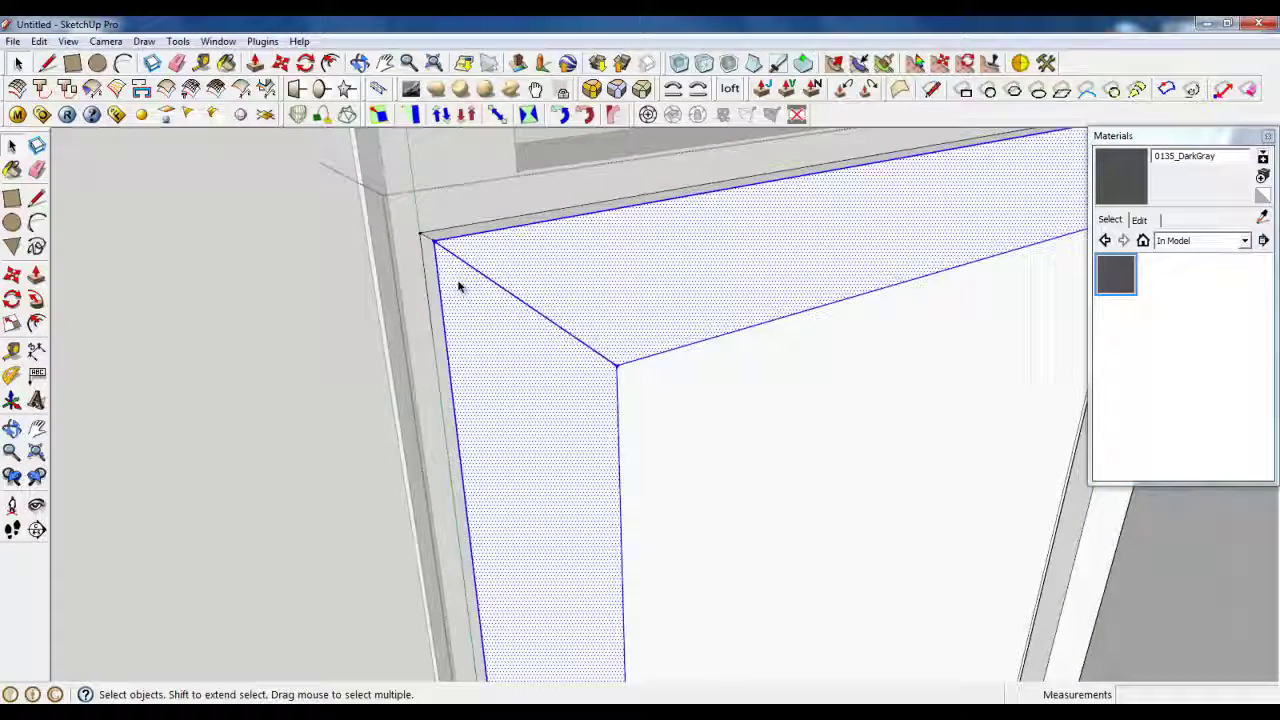
{"action": "left_click", "coordinate": [468, 285], "text": "ctrl+shift"}
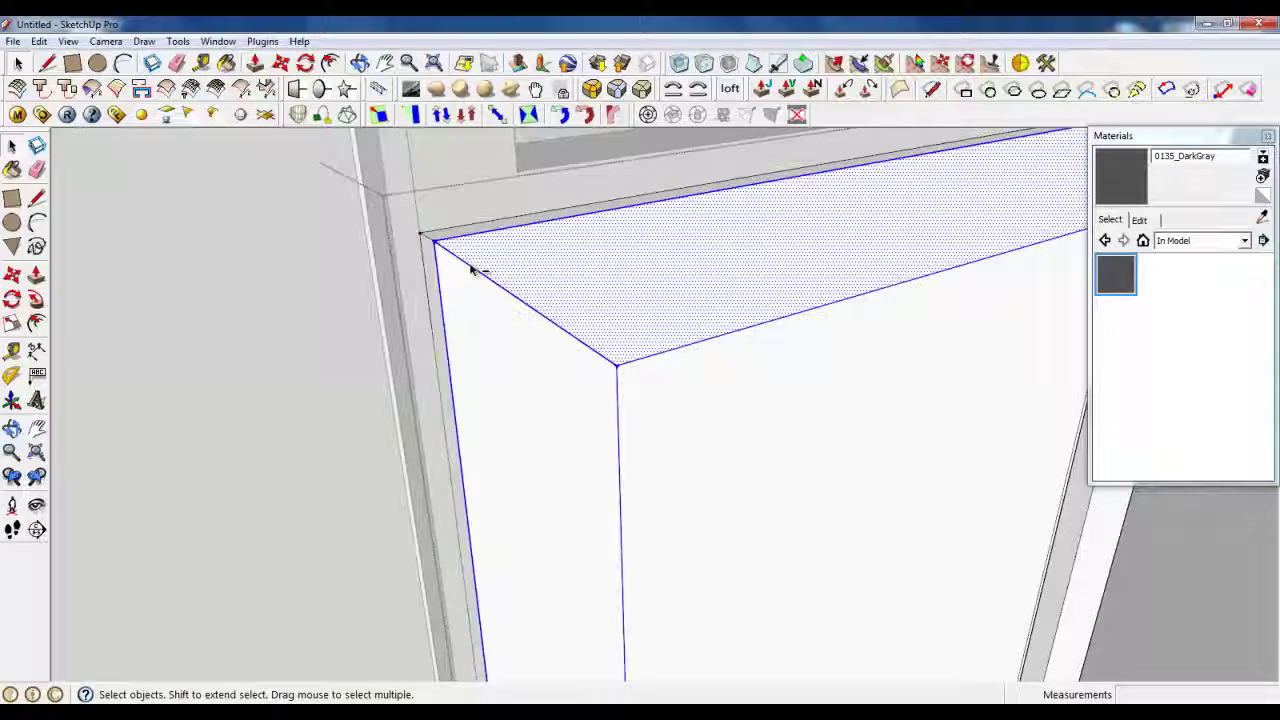
{"action": "left_click", "coordinate": [498, 284], "text": "ctrl+shift"}
{"action": "left_click", "coordinate": [505, 265], "text": "ctrl+shift"}
{"action": "scroll", "coordinate": [205, 312], "scroll_direction": "down", "scroll_amount": 4}
{"action": "scroll", "coordinate": [622, 248], "scroll_direction": "up", "scroll_amount": 3}
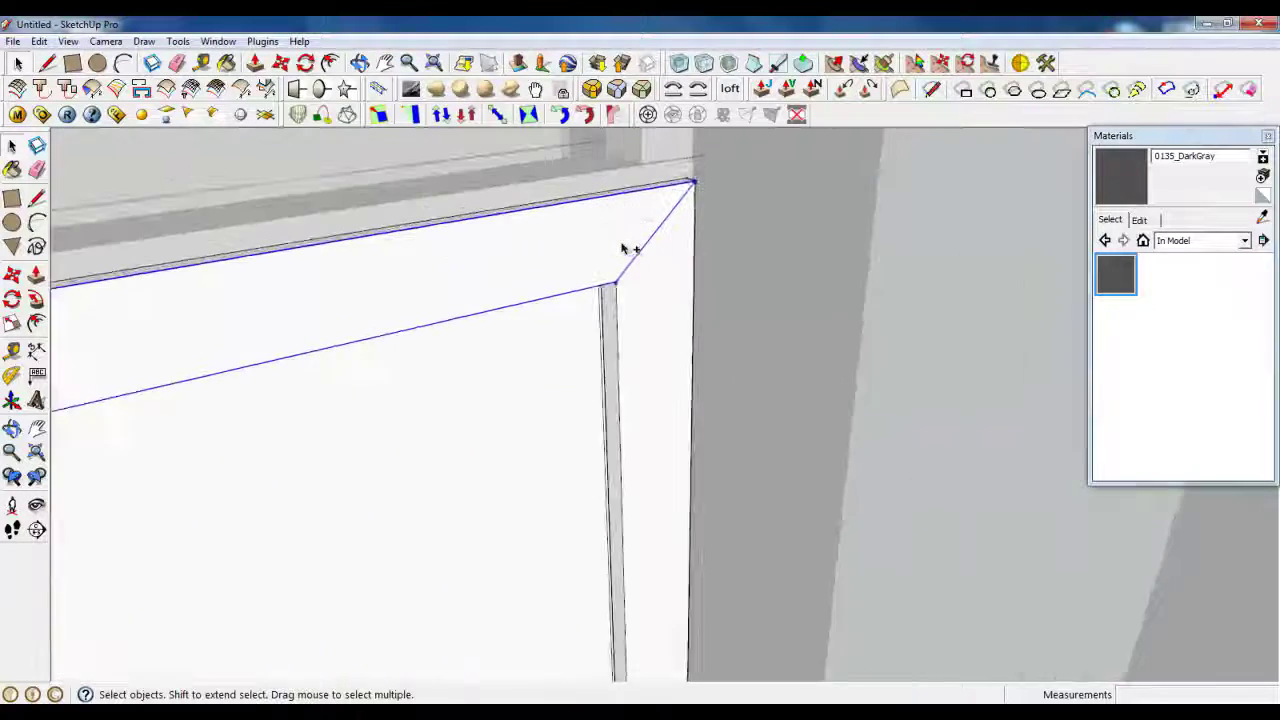
{"action": "scroll", "coordinate": [622, 280], "scroll_direction": "up", "scroll_amount": 1}
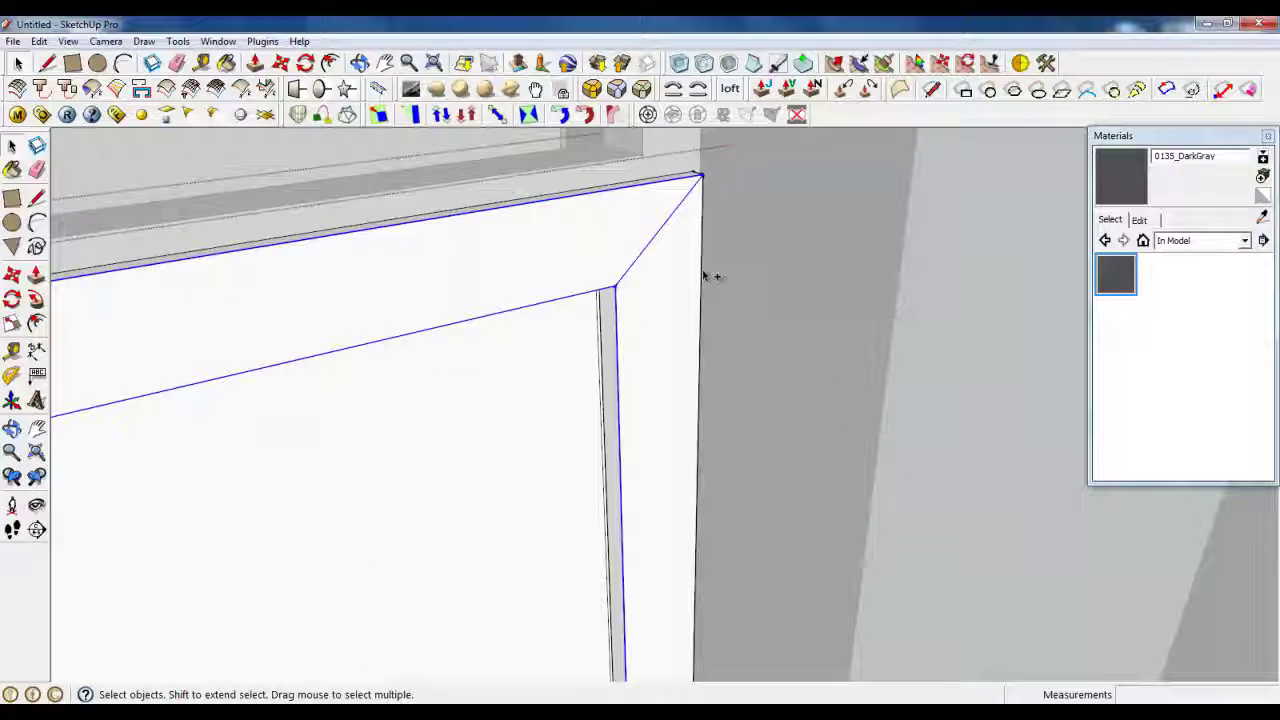
Remove the mitre lines at the two lower corners from the door frame's edge selection
{"action": "scroll", "coordinate": [655, 241], "scroll_direction": "down", "scroll_amount": 5}
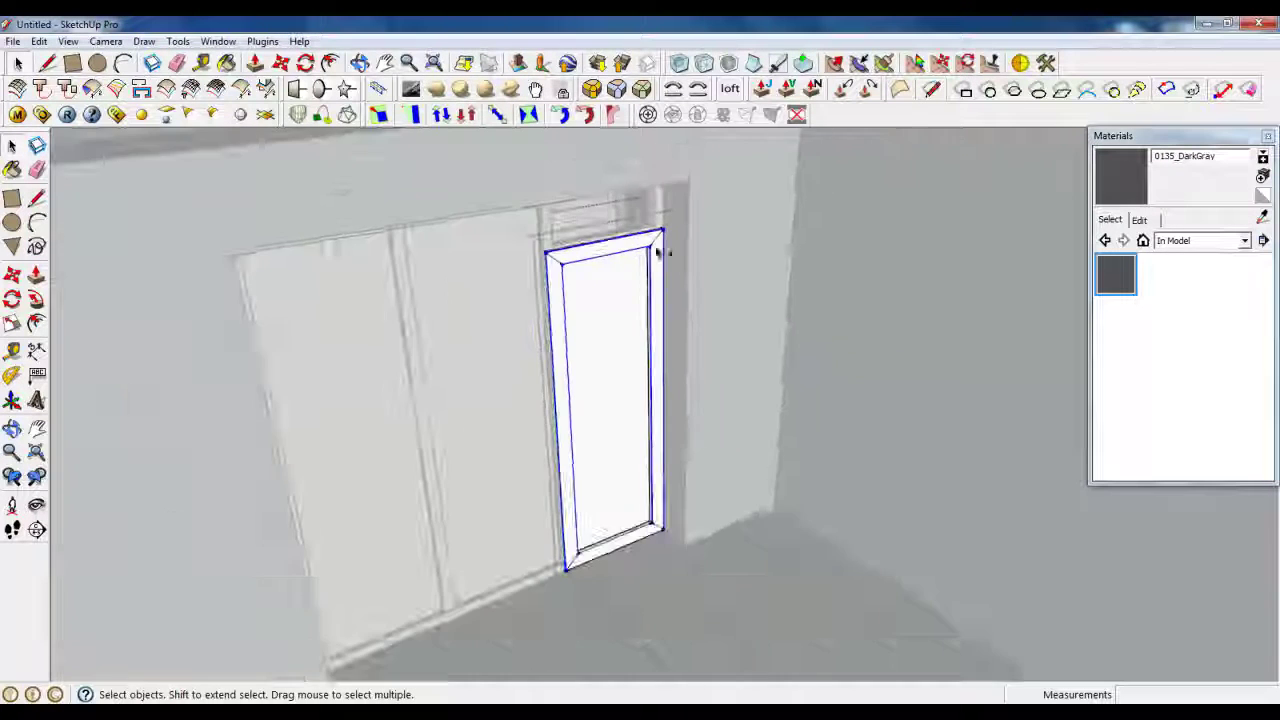
{"action": "scroll", "coordinate": [563, 580], "scroll_direction": "up", "scroll_amount": 5}
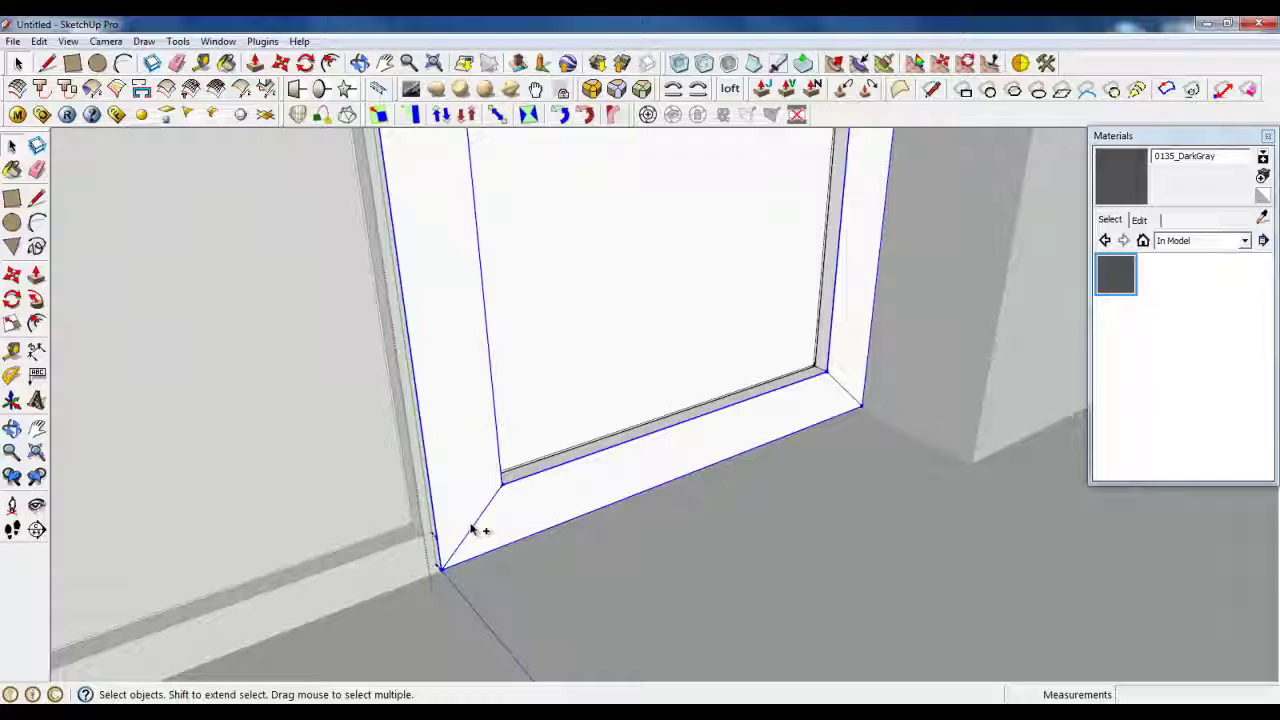
{"action": "left_click", "coordinate": [473, 532], "text": "shift"}
{"action": "left_click", "coordinate": [464, 592], "text": "shift"}
{"action": "scroll", "coordinate": [472, 580], "scroll_direction": "down", "scroll_amount": 3}
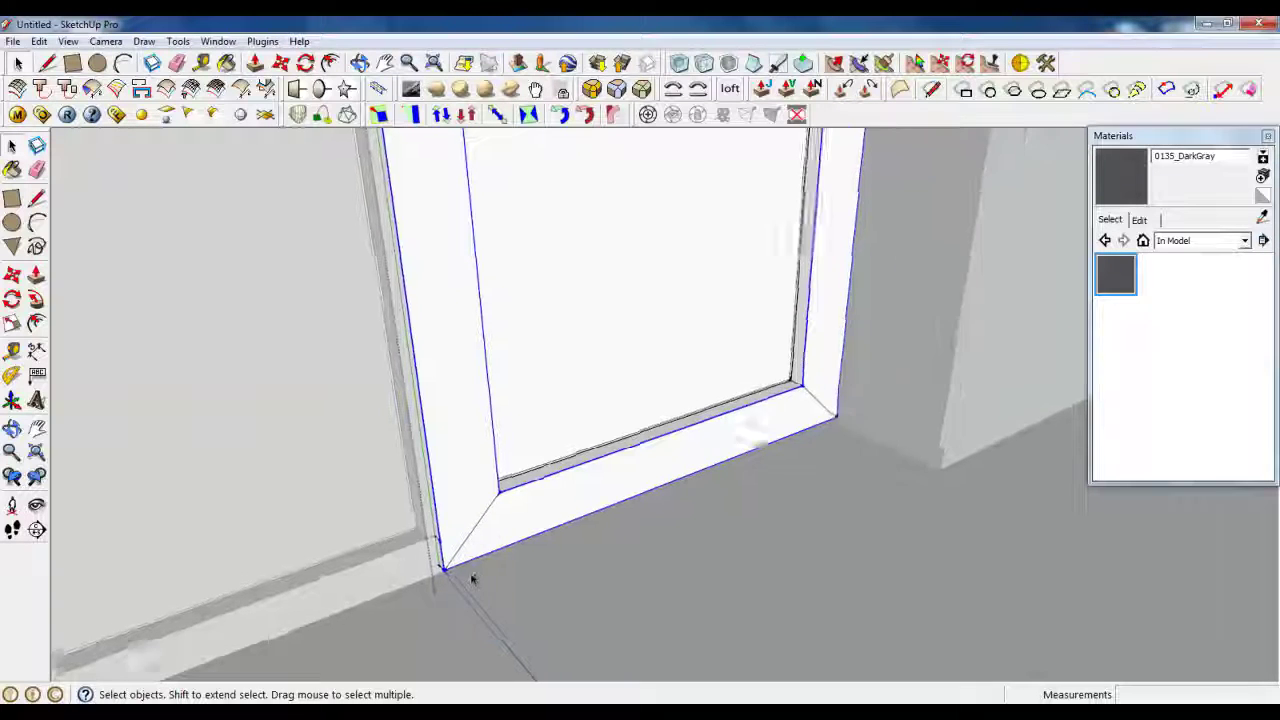
{"action": "middle_click_drag", "start_coordinate": [472, 580], "coordinate": [297, 534]}
{"action": "scroll", "coordinate": [297, 534], "scroll_direction": "up", "scroll_amount": 3}
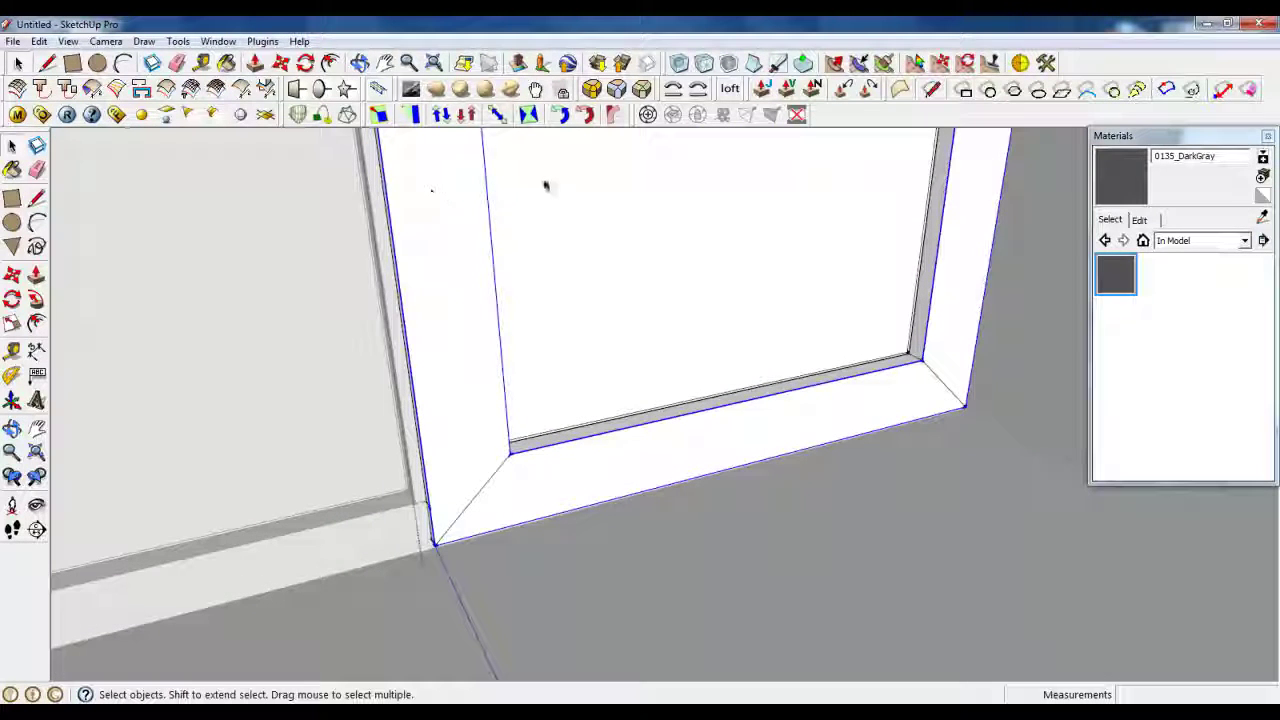
Round the selected door frame edges with the Round Corner tool, using a 4,0 mm offset
{"action": "left_click", "coordinate": [588, 98]}
{"action": "scroll", "coordinate": [437, 571], "scroll_direction": "up", "scroll_amount": 2}
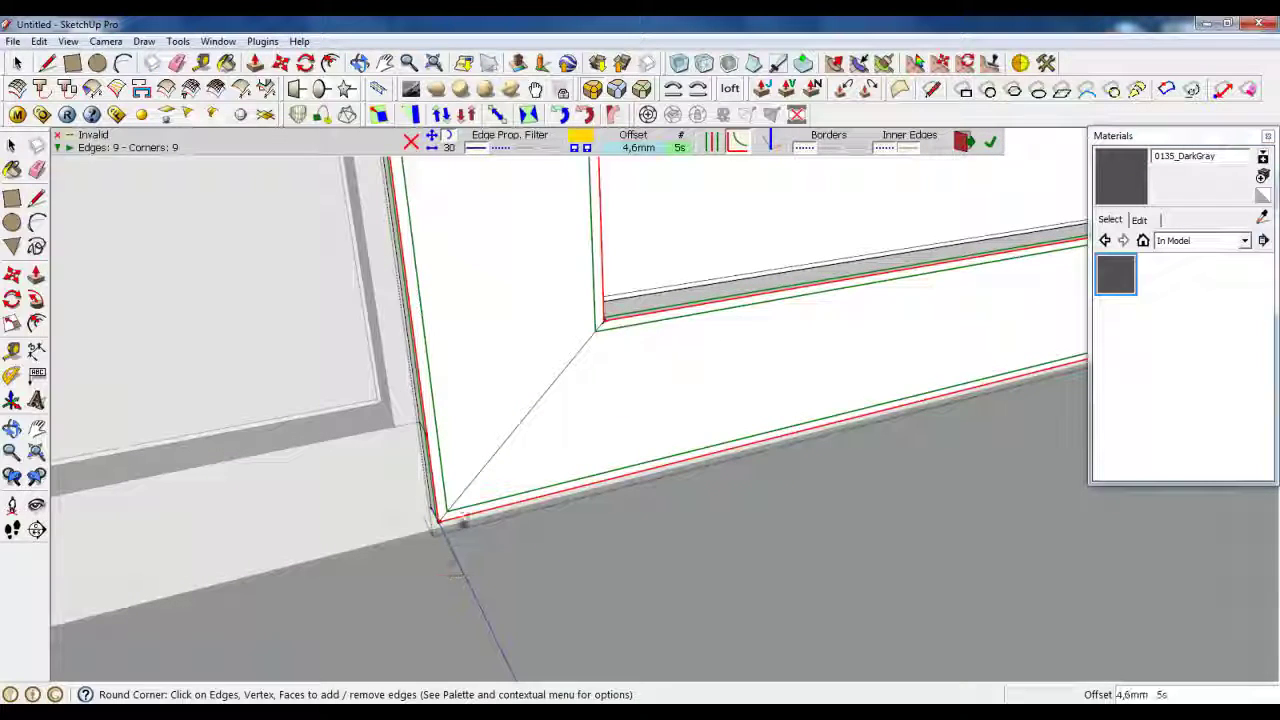
{"action": "left_click", "coordinate": [638, 147]}
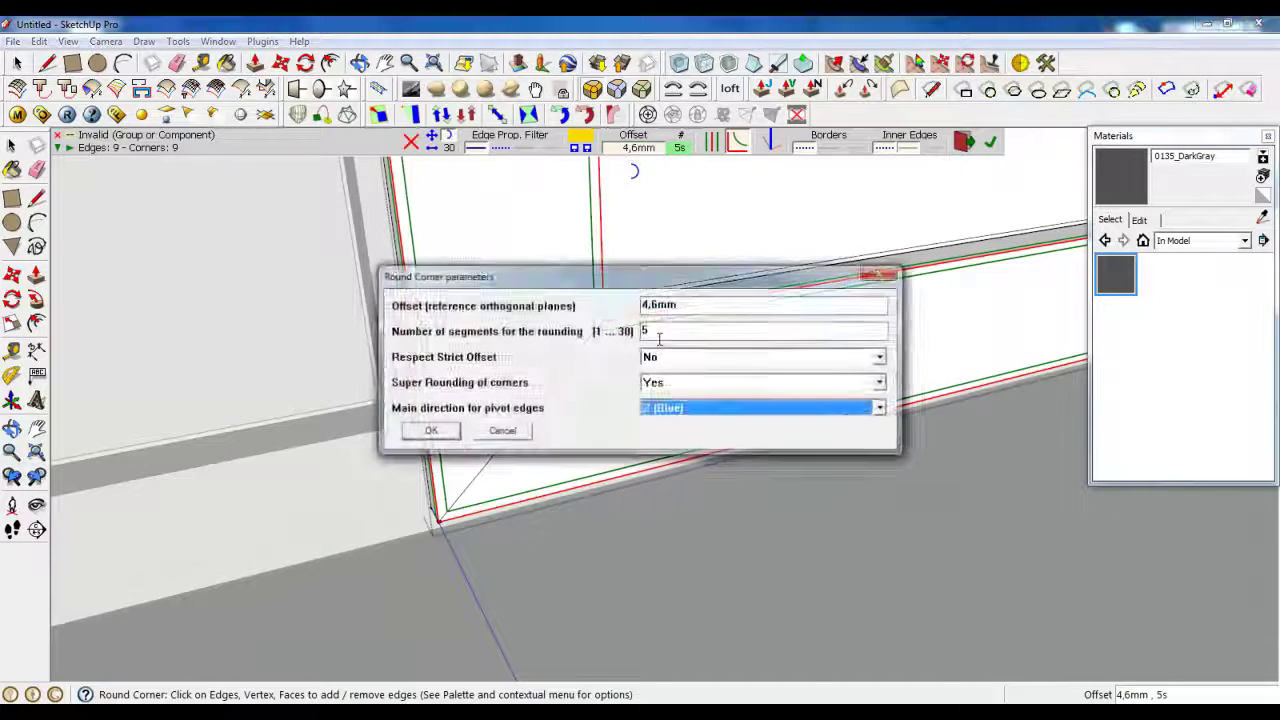
{"action": "type", "text": "0"}
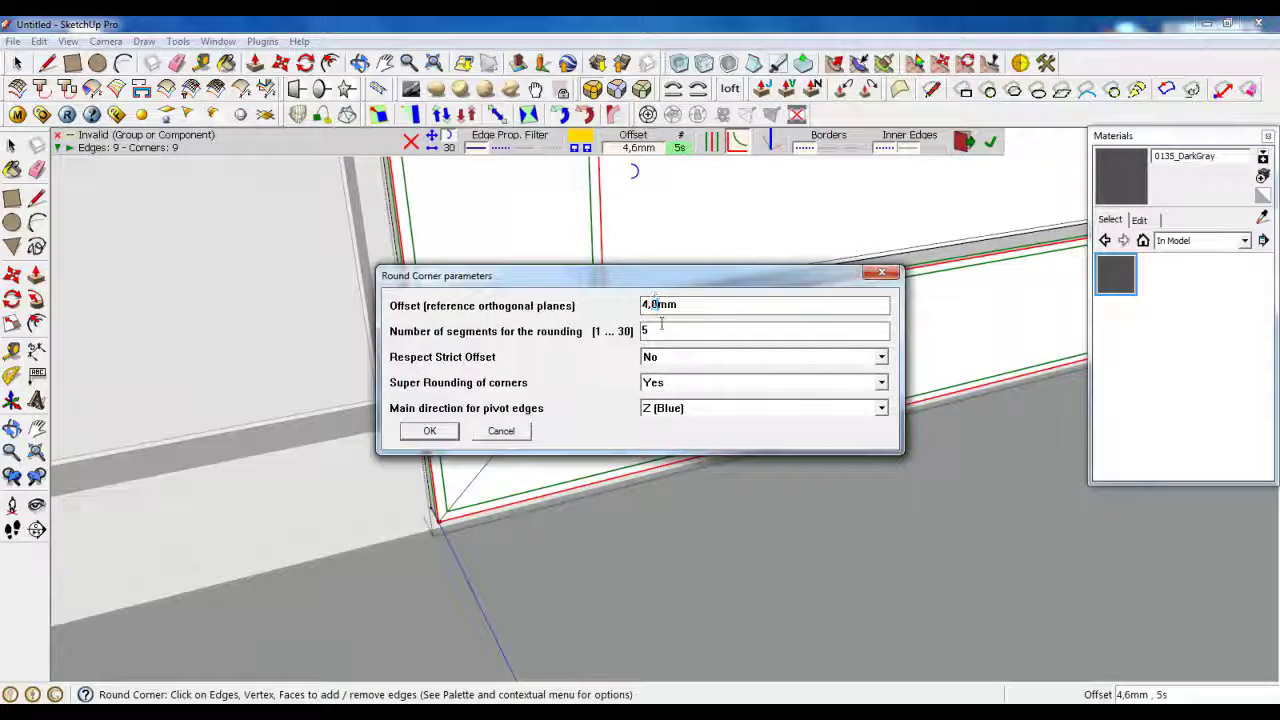
{"action": "left_click", "coordinate": [431, 431]}
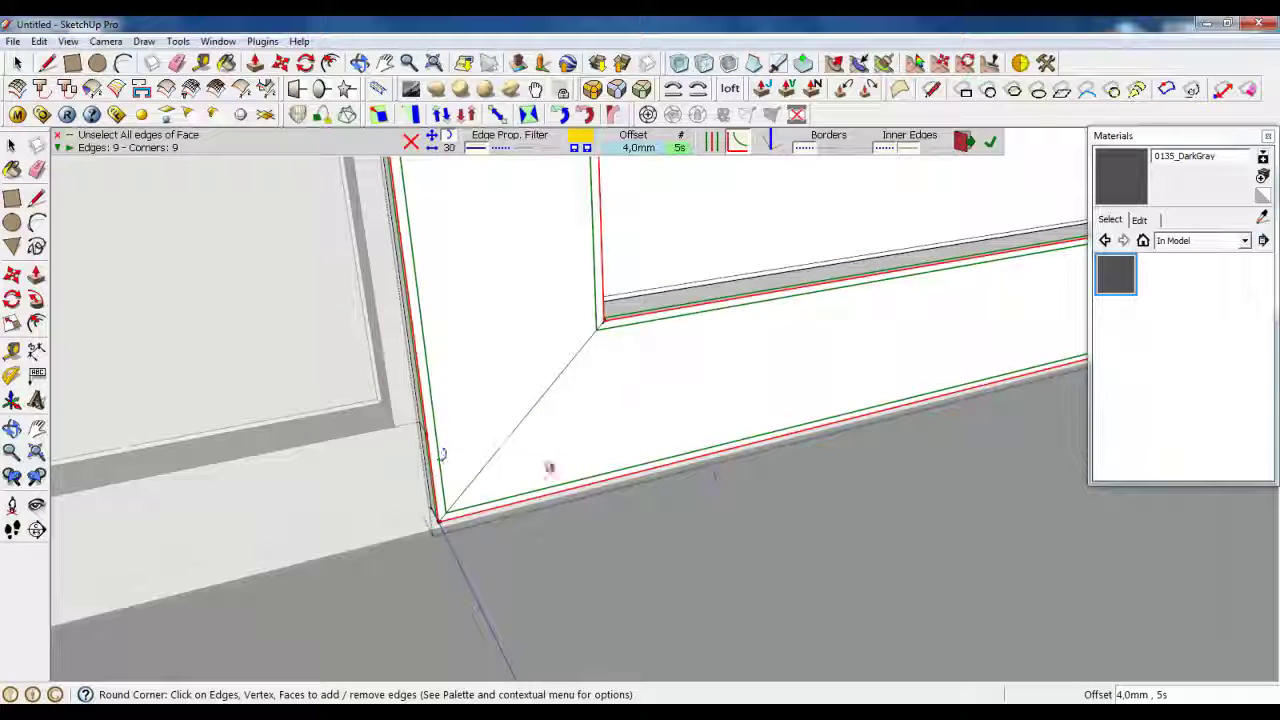
{"action": "left_click", "coordinate": [990, 145]}
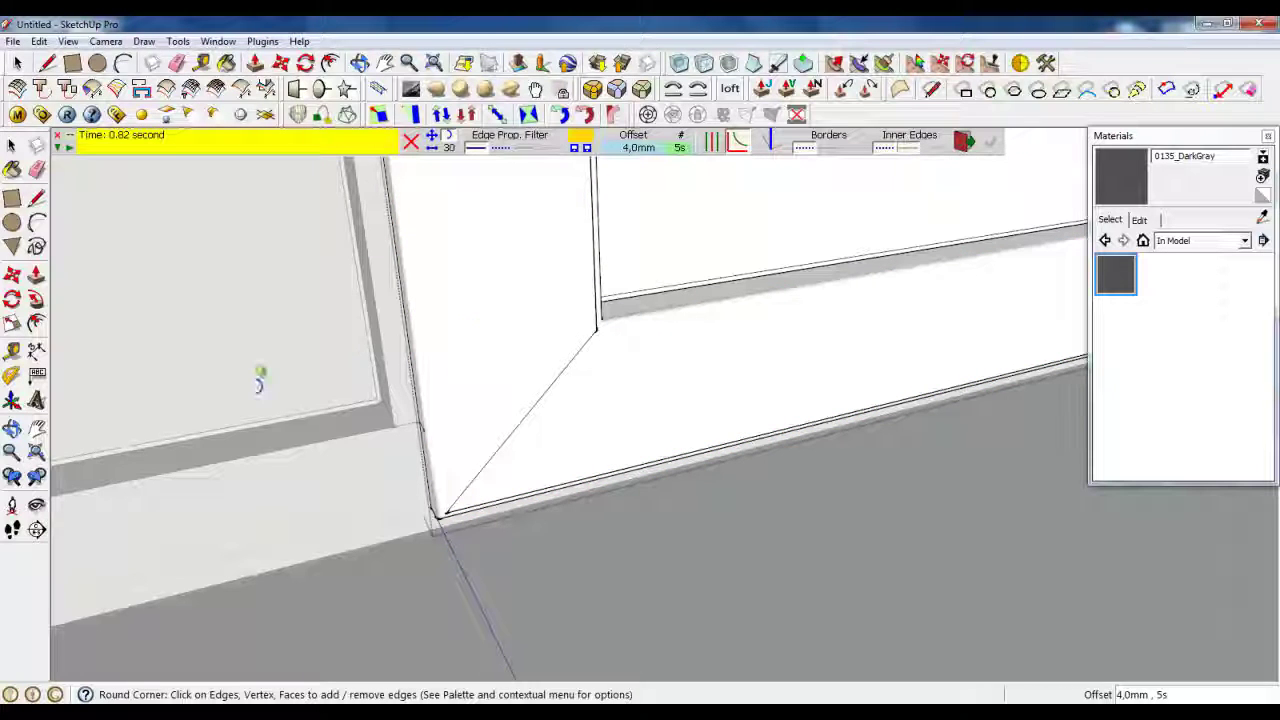
{"action": "left_click", "coordinate": [18, 64]}
Examine the rounded edges at the lower corners of the door frame from several angles
{"action": "scroll", "coordinate": [265, 435], "scroll_direction": "down", "scroll_amount": 3}
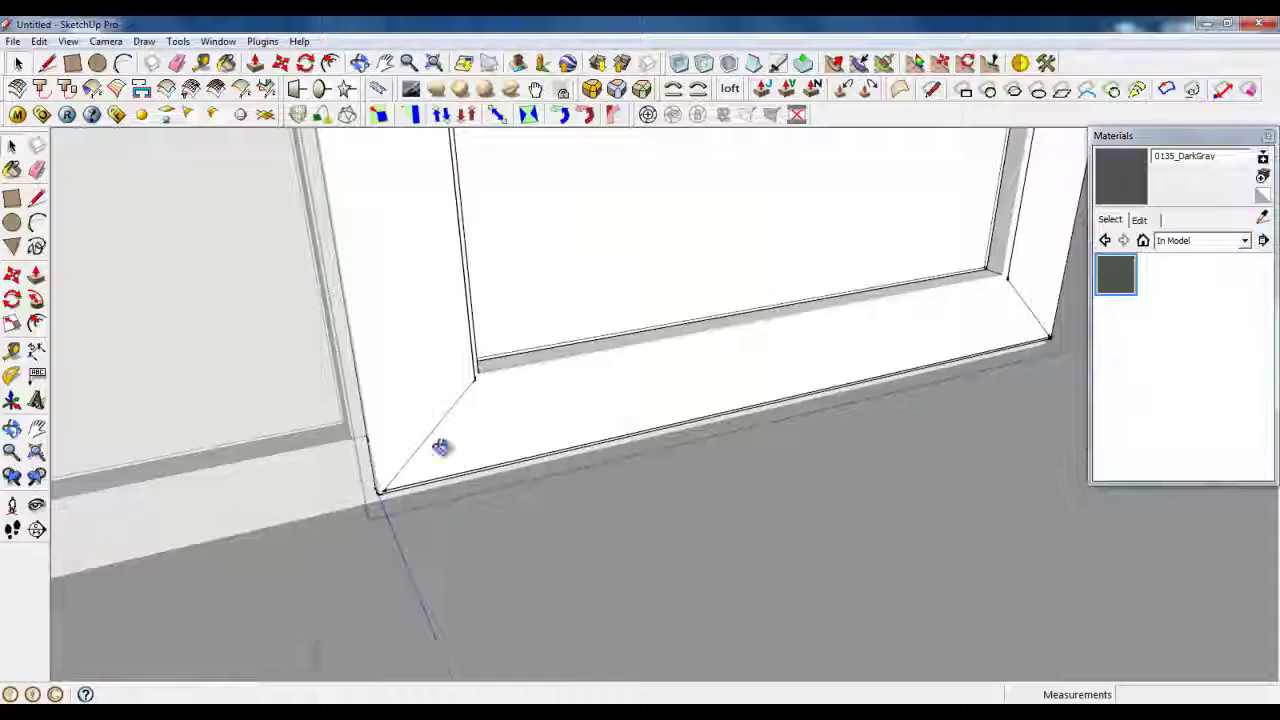
{"action": "middle_click_drag", "start_coordinate": [443, 446], "coordinate": [291, 437]}
{"action": "scroll", "coordinate": [360, 343], "scroll_direction": "up", "scroll_amount": 4}
{"action": "middle_click_drag", "start_coordinate": [367, 347], "coordinate": [426, 477]}
{"action": "scroll", "coordinate": [440, 486], "scroll_direction": "up", "scroll_amount": 5}
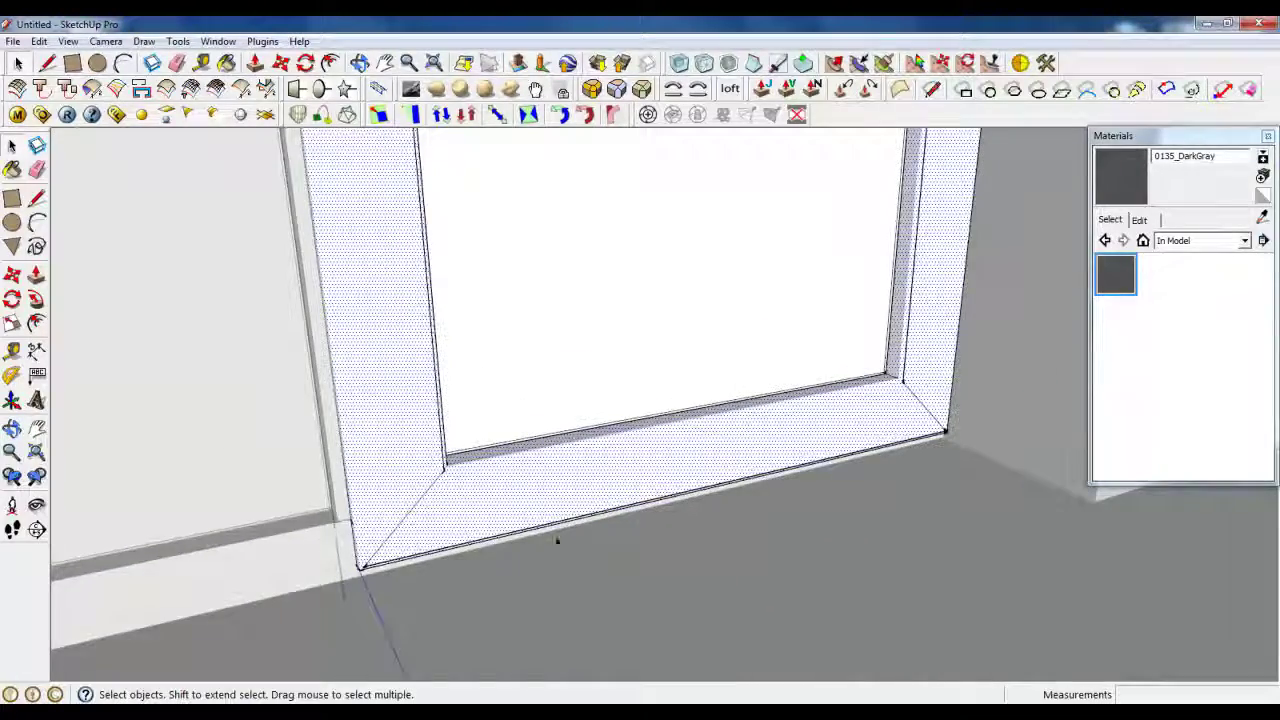
{"action": "scroll", "coordinate": [352, 521], "scroll_direction": "up", "scroll_amount": 3}
{"action": "middle_click_drag", "start_coordinate": [363, 523], "coordinate": [714, 526]}
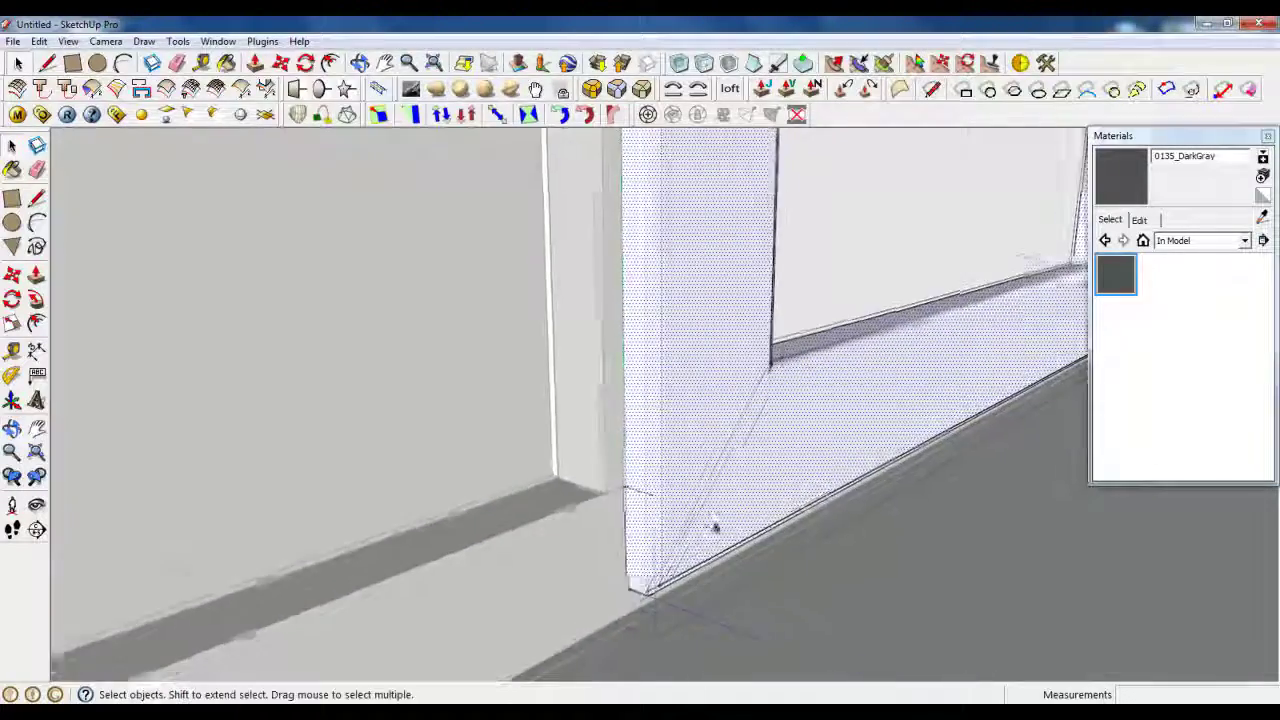
{"action": "scroll", "coordinate": [590, 487], "scroll_direction": "up", "scroll_amount": 3}
{"action": "scroll", "coordinate": [340, 598], "scroll_direction": "down", "scroll_amount": 3}
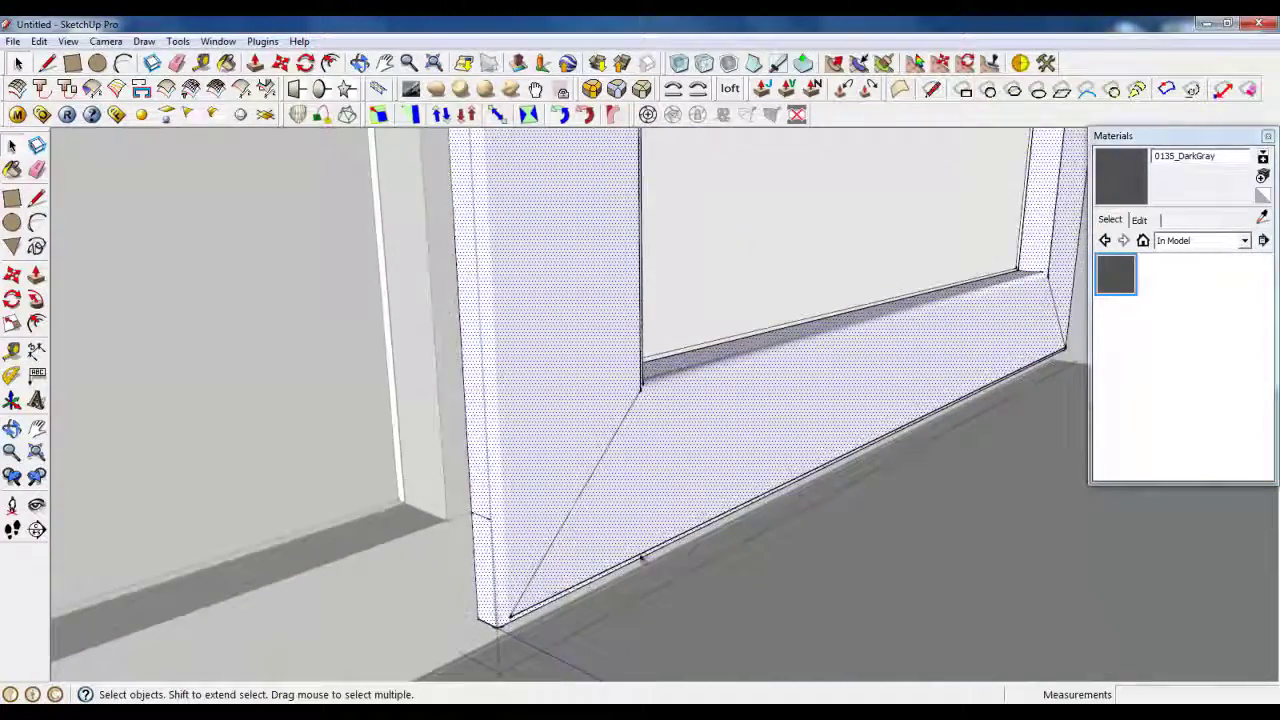
{"action": "scroll", "coordinate": [644, 555], "scroll_direction": "up", "scroll_amount": 2}
{"action": "scroll", "coordinate": [355, 508], "scroll_direction": "down", "scroll_amount": 1}
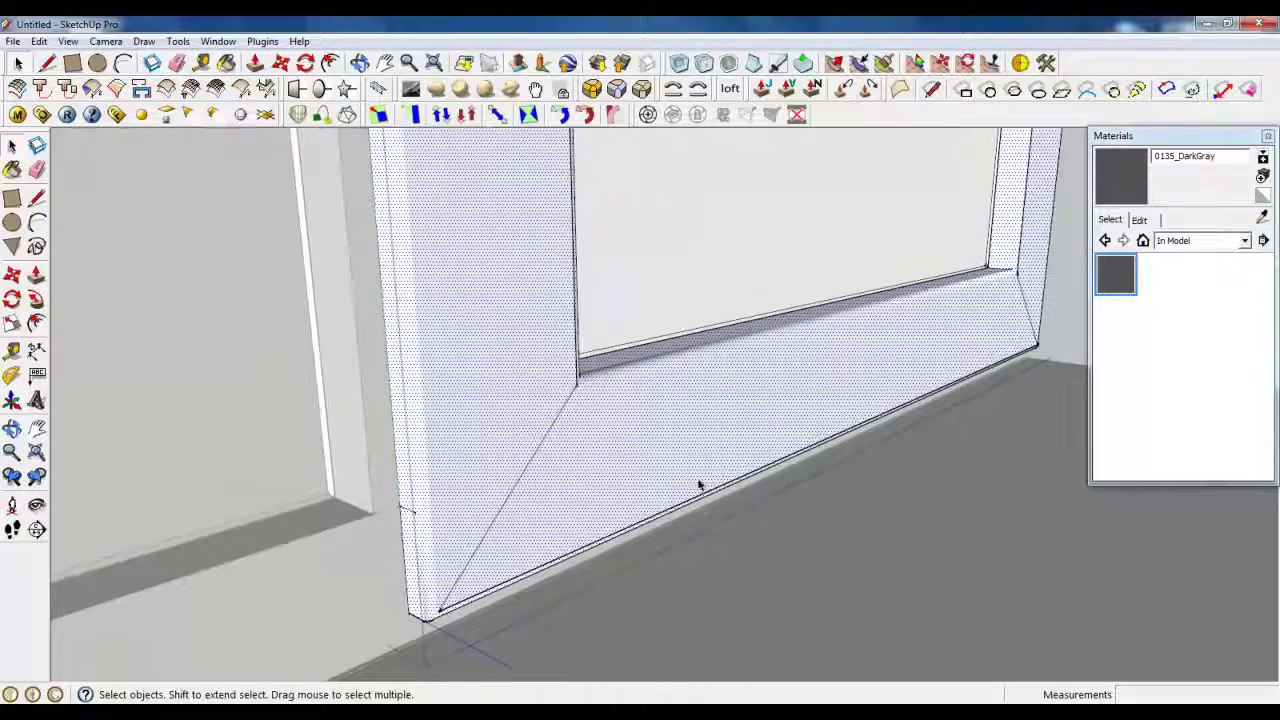
{"action": "middle_click_drag", "start_coordinate": [690, 490], "coordinate": [657, 486]}
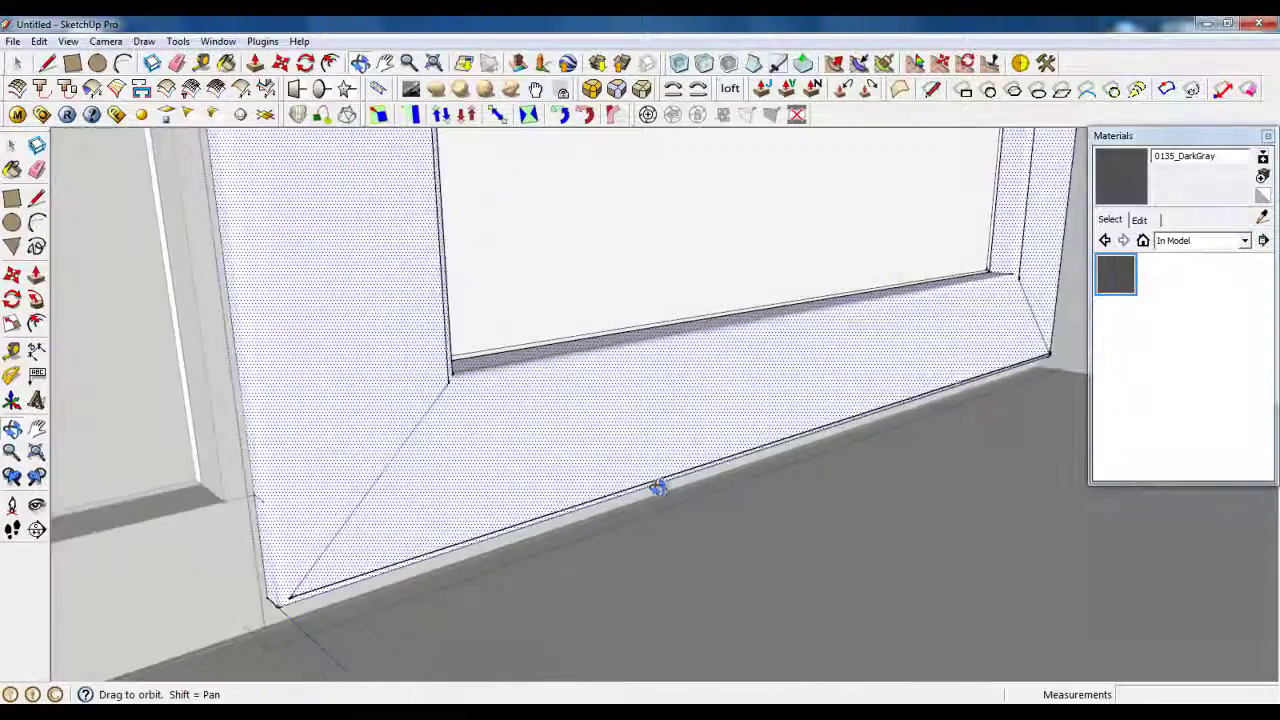
{"action": "scroll", "coordinate": [634, 517], "scroll_direction": "up", "scroll_amount": 2}
{"action": "scroll", "coordinate": [634, 520], "scroll_direction": "down", "scroll_amount": 2}
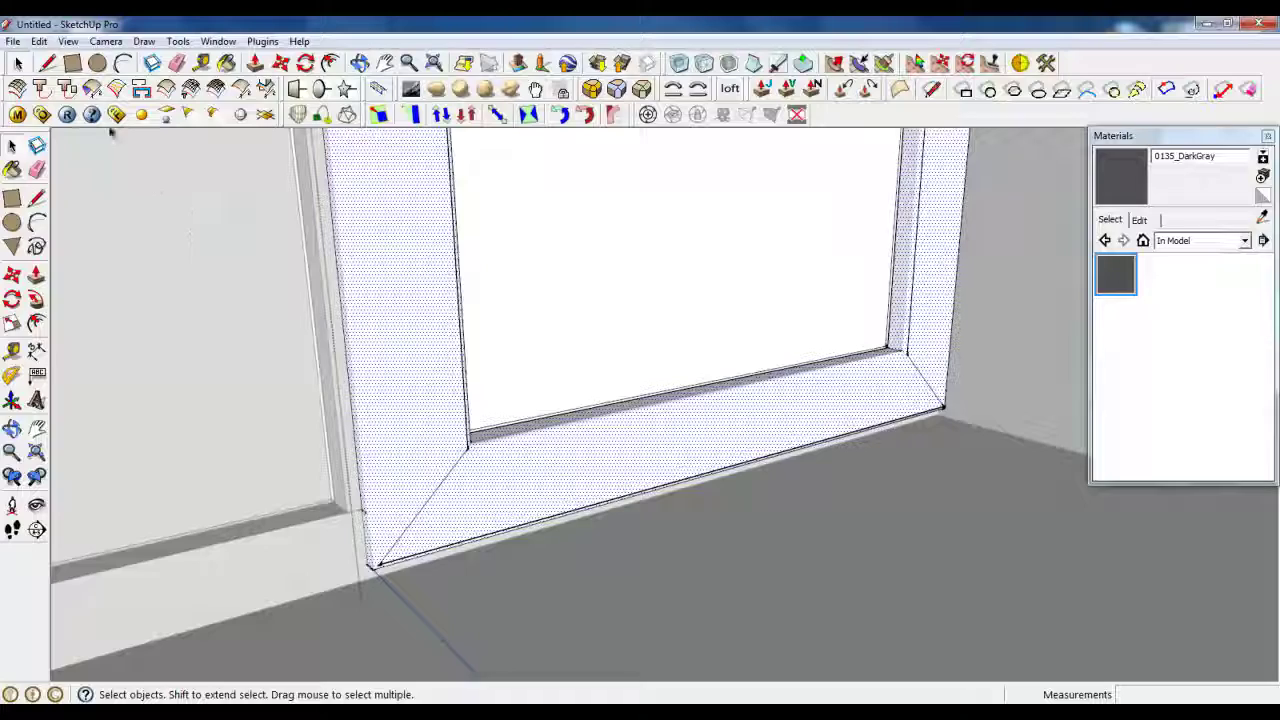
Show hidden geometry to inspect the segments of the rounded frame edges at the lower corner, and hide it again
{"action": "left_click", "coordinate": [68, 41]}
{"action": "left_click", "coordinate": [84, 101]}
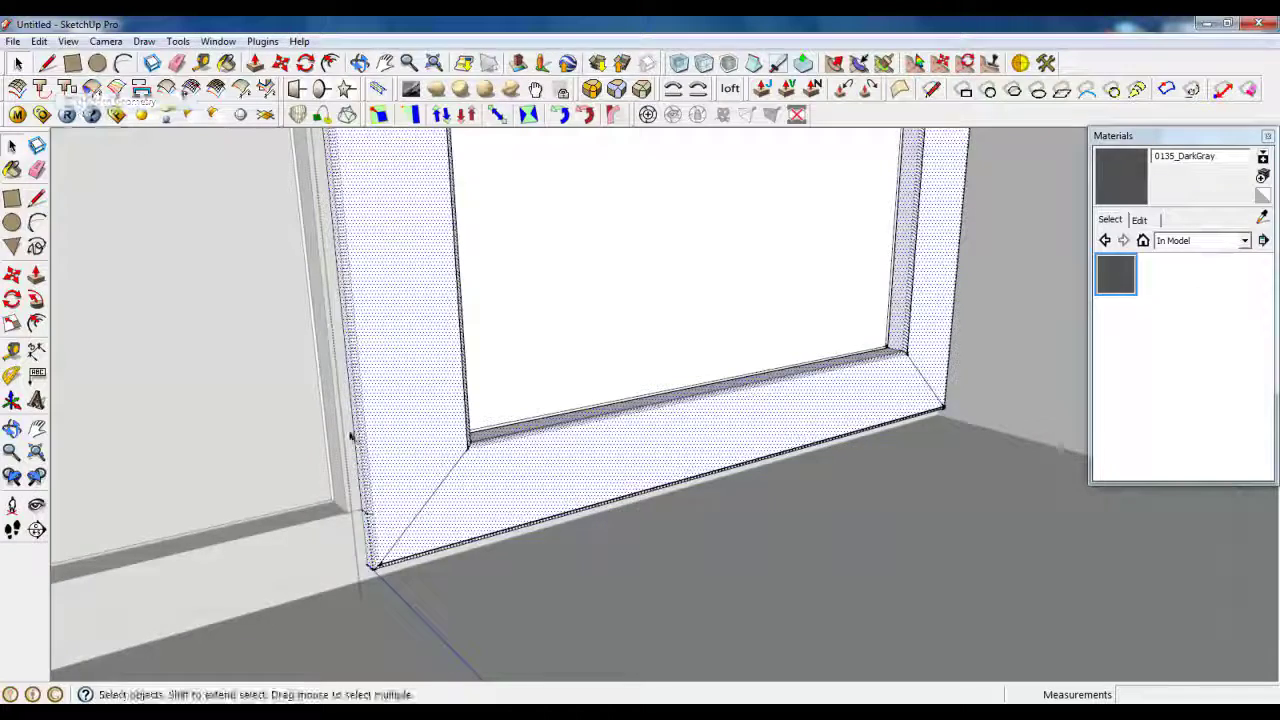
{"action": "scroll", "coordinate": [400, 425], "scroll_direction": "up", "scroll_amount": 5}
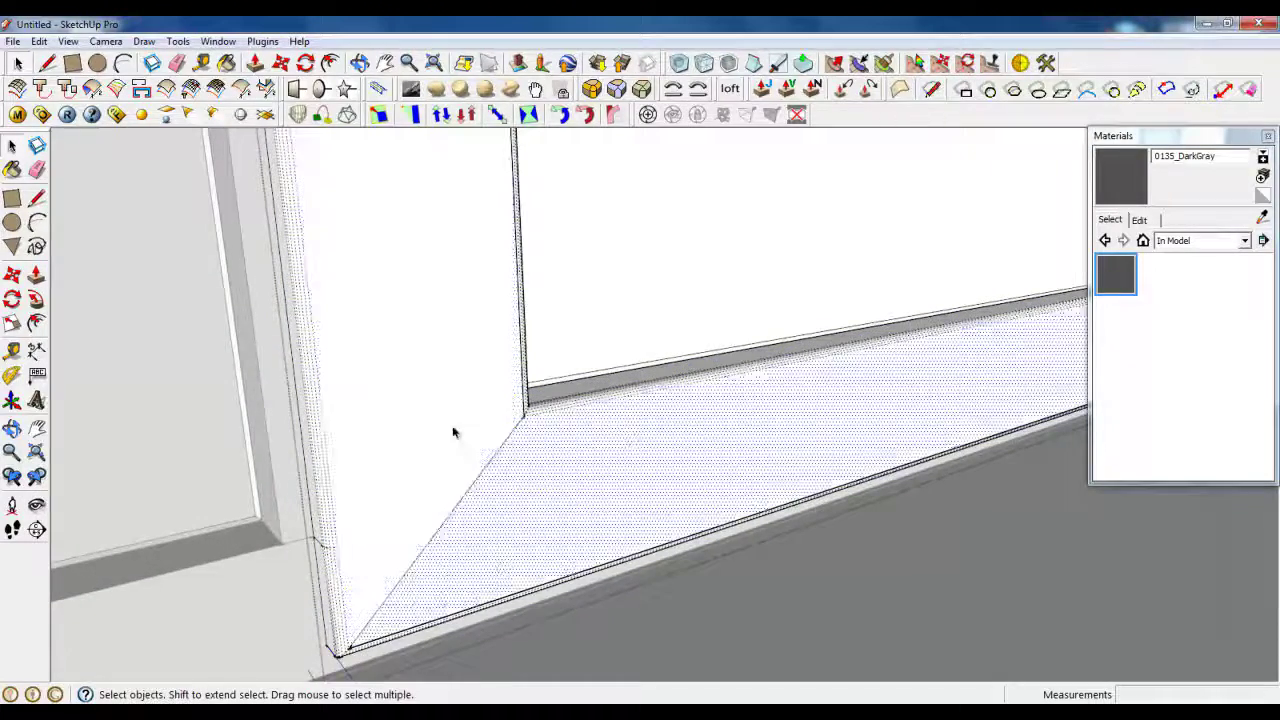
{"action": "left_click", "coordinate": [68, 41]}
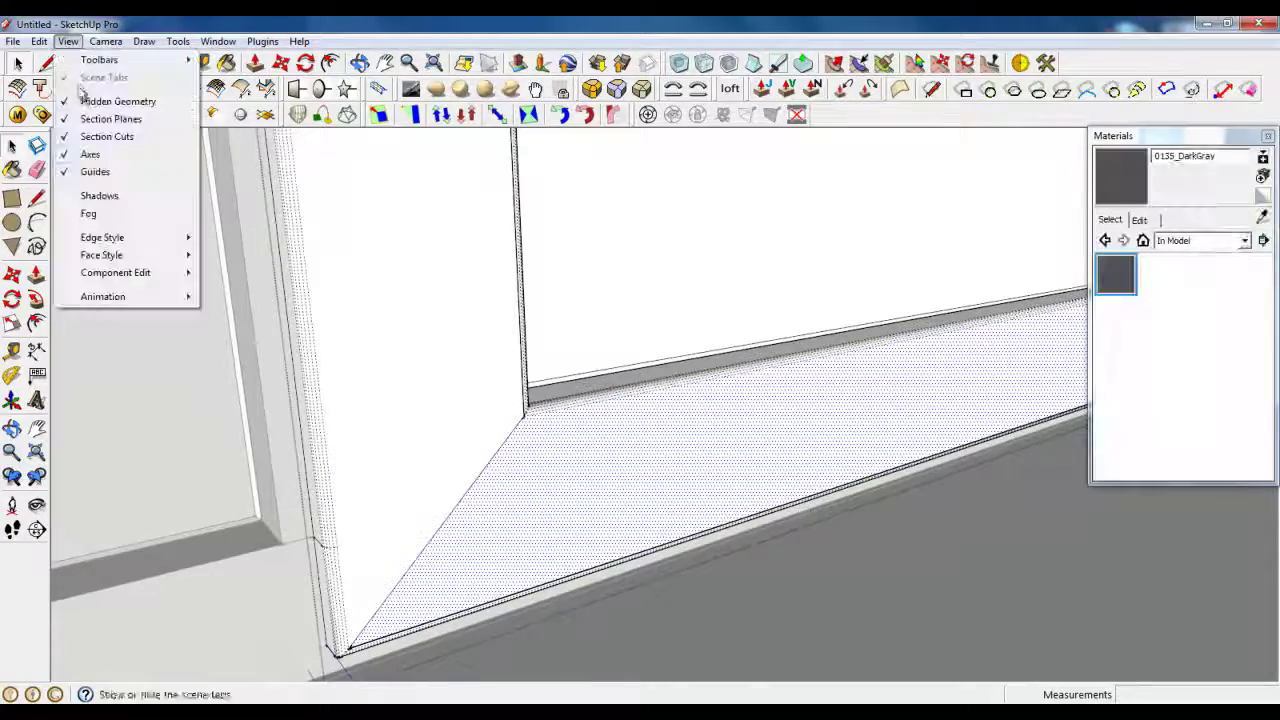
{"action": "left_click", "coordinate": [84, 101]}
Examine the whole door leaf in its opening and select all of its connected frame geometry
{"action": "middle_click_drag", "start_coordinate": [491, 523], "coordinate": [463, 550]}
{"action": "scroll", "coordinate": [409, 603], "scroll_direction": "down", "scroll_amount": 10}
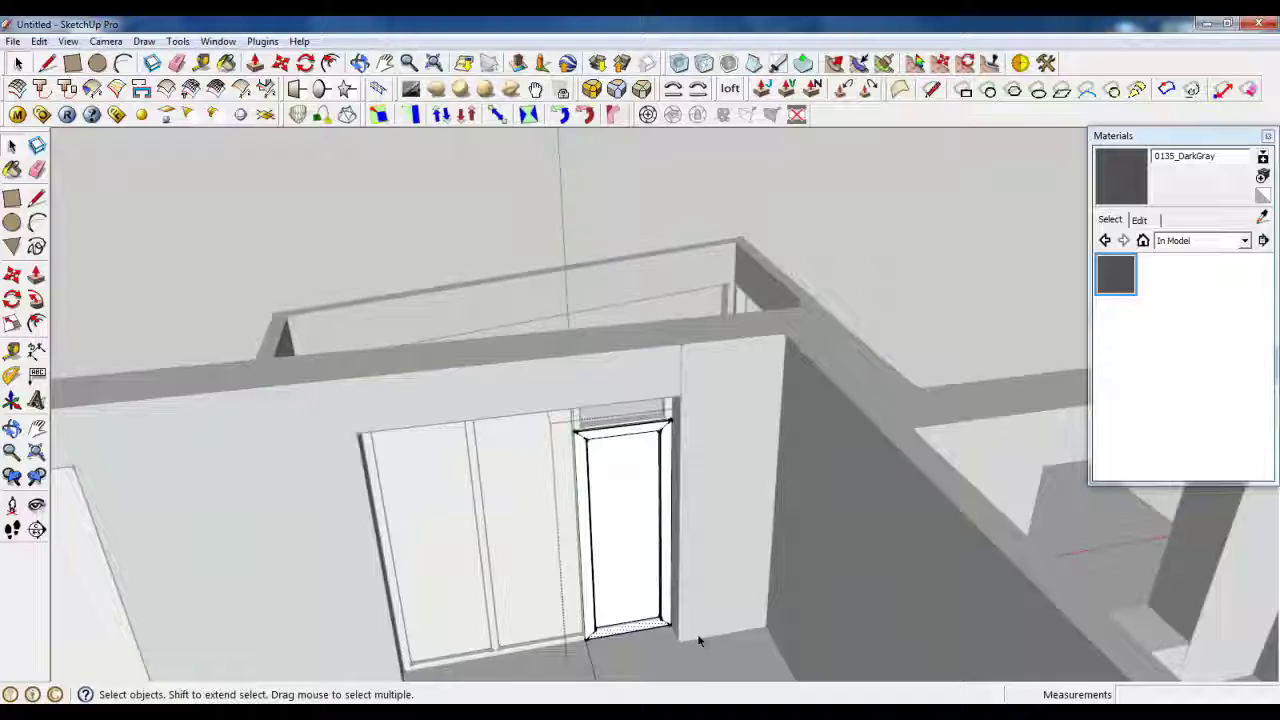
{"action": "middle_click_drag", "start_coordinate": [699, 641], "coordinate": [571, 614]}
{"action": "scroll", "coordinate": [569, 620], "scroll_direction": "up", "scroll_amount": 5}
{"action": "scroll", "coordinate": [528, 660], "scroll_direction": "up", "scroll_amount": 5}
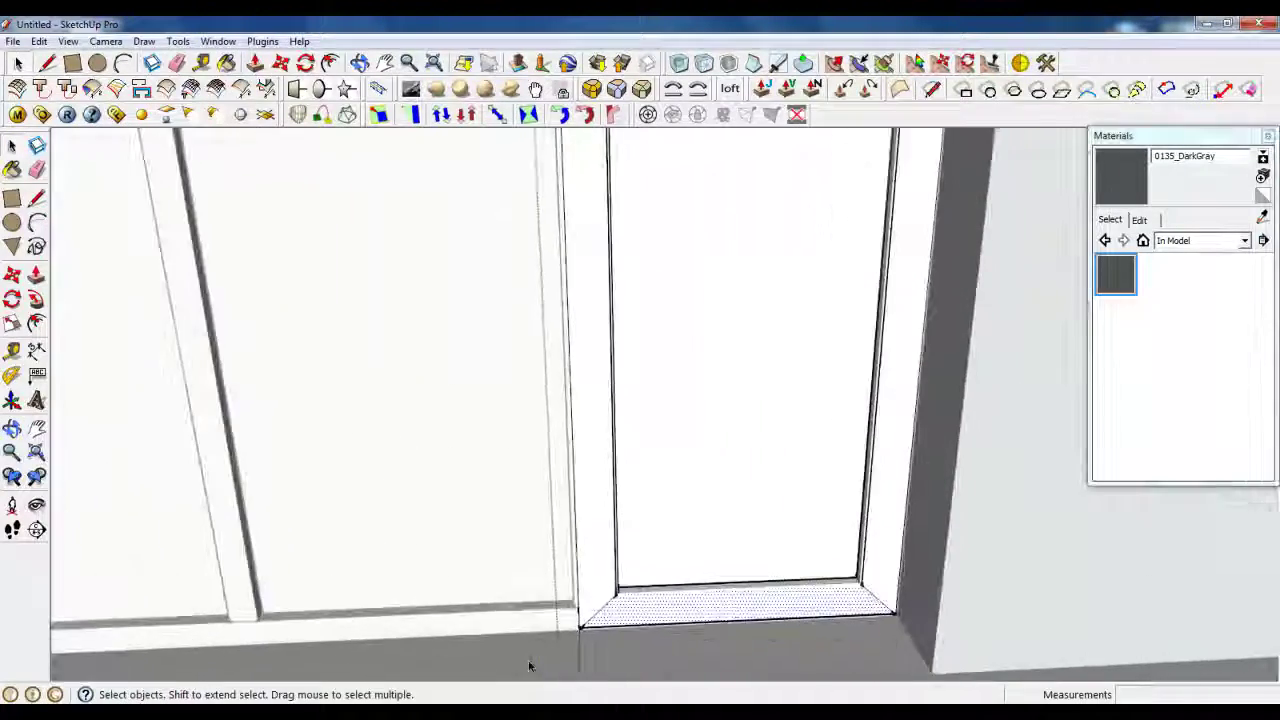
{"action": "scroll", "coordinate": [540, 670], "scroll_direction": "down", "scroll_amount": 5}
{"action": "middle_click_drag", "start_coordinate": [534, 611], "coordinate": [643, 610]}
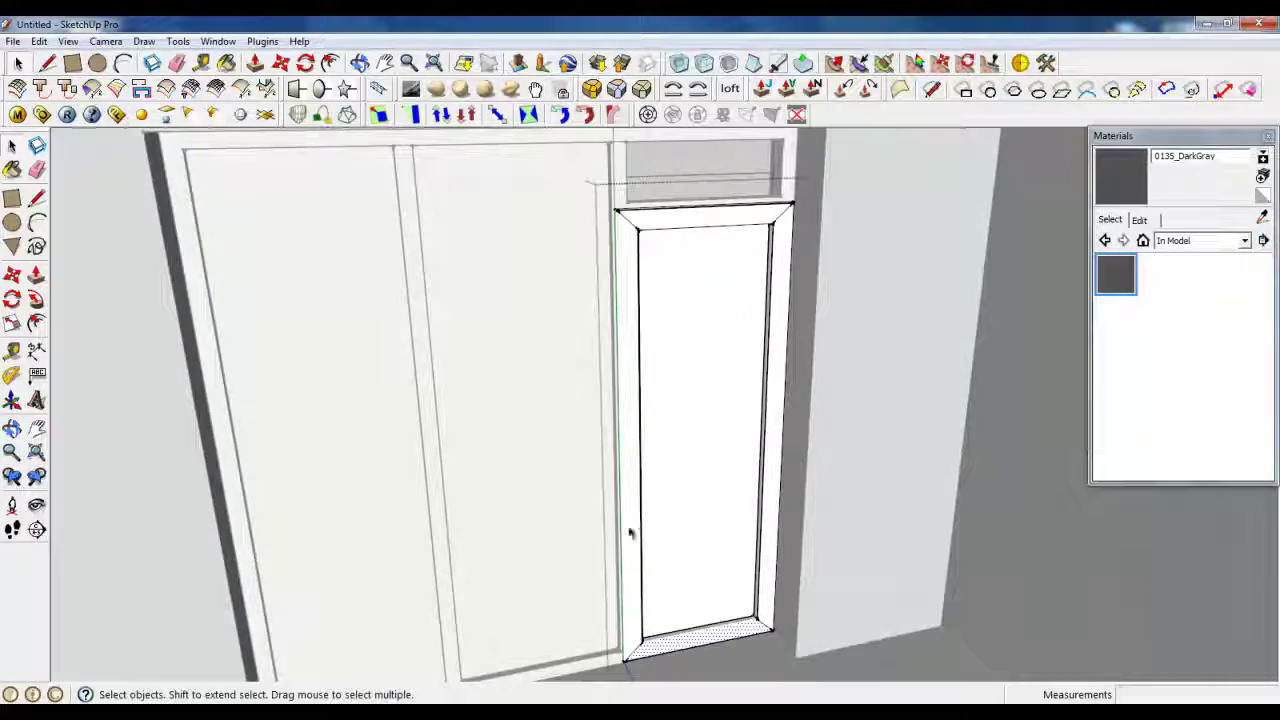
{"action": "triple_click", "coordinate": [629, 469]}
{"action": "scroll", "coordinate": [580, 480], "scroll_direction": "down", "scroll_amount": 4}
{"action": "middle_click_drag", "start_coordinate": [586, 546], "coordinate": [625, 535]}
{"action": "scroll", "coordinate": [586, 466], "scroll_direction": "up", "scroll_amount": 5}
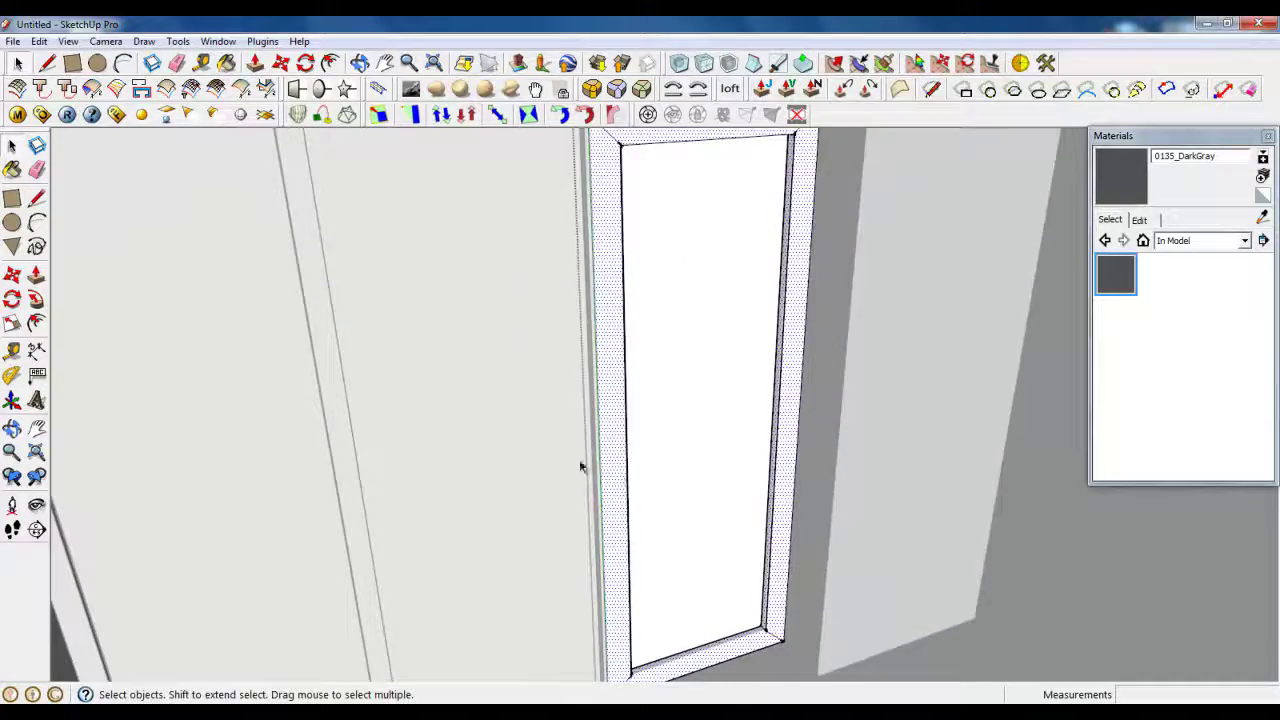
{"action": "scroll", "coordinate": [574, 423], "scroll_direction": "down", "scroll_amount": 4}
{"action": "scroll", "coordinate": [574, 430], "scroll_direction": "up", "scroll_amount": 4}
{"action": "scroll", "coordinate": [594, 443], "scroll_direction": "up", "scroll_amount": 2}
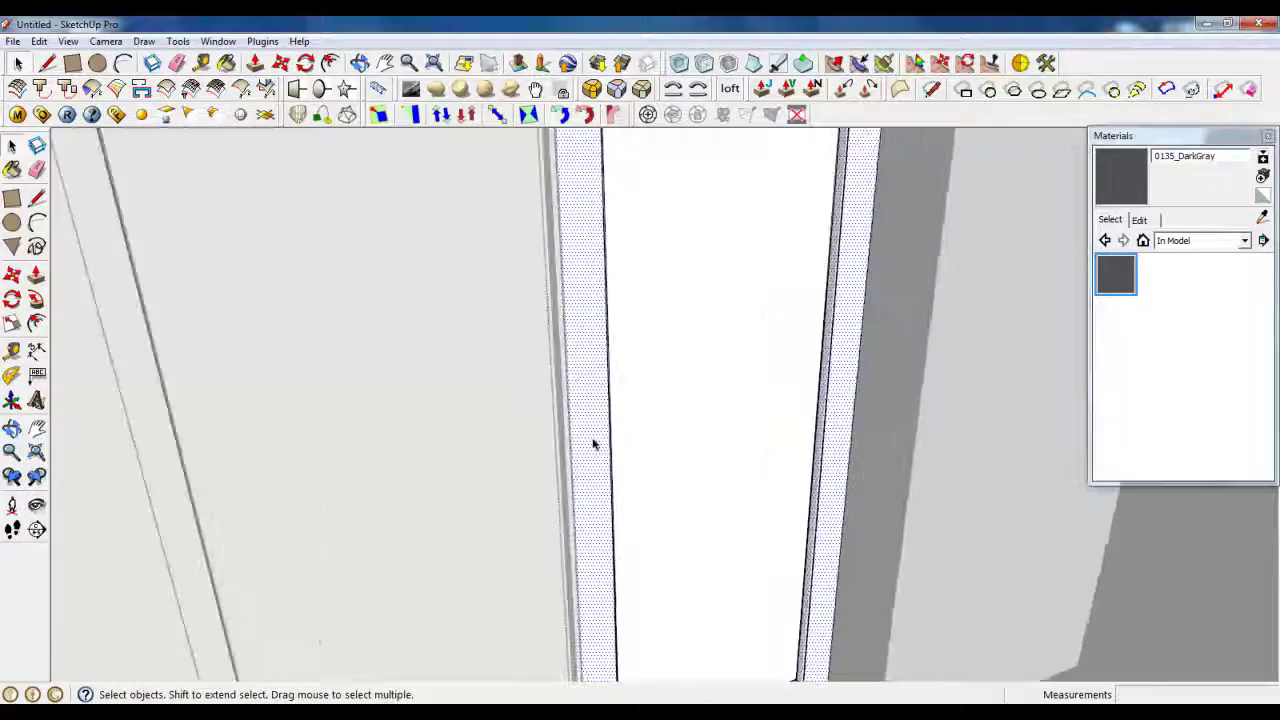
{"action": "scroll", "coordinate": [563, 423], "scroll_direction": "down", "scroll_amount": 5}
Draw a small horizontal rectangle about 16.8 by 10.4 mm on the face of the door frame's handle-side stile
{"action": "left_click", "coordinate": [98, 66]}
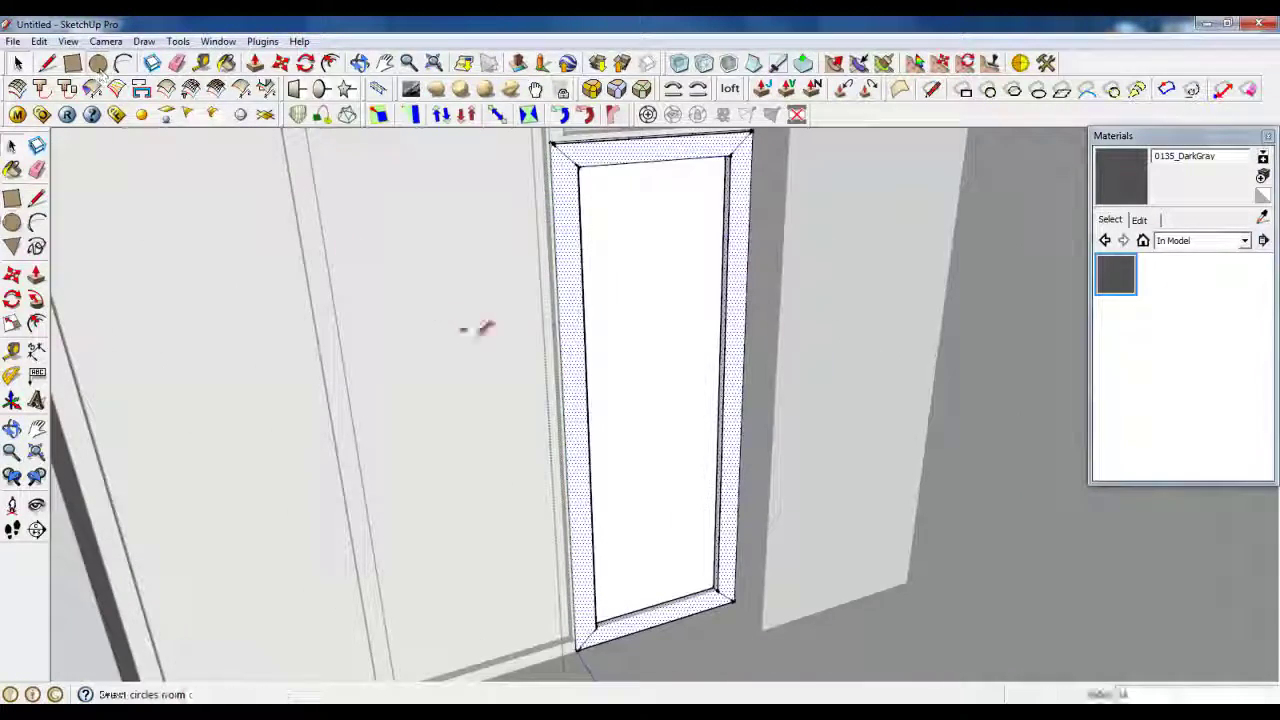
{"action": "left_click", "coordinate": [72, 63]}
{"action": "scroll", "coordinate": [589, 400], "scroll_direction": "up", "scroll_amount": 4}
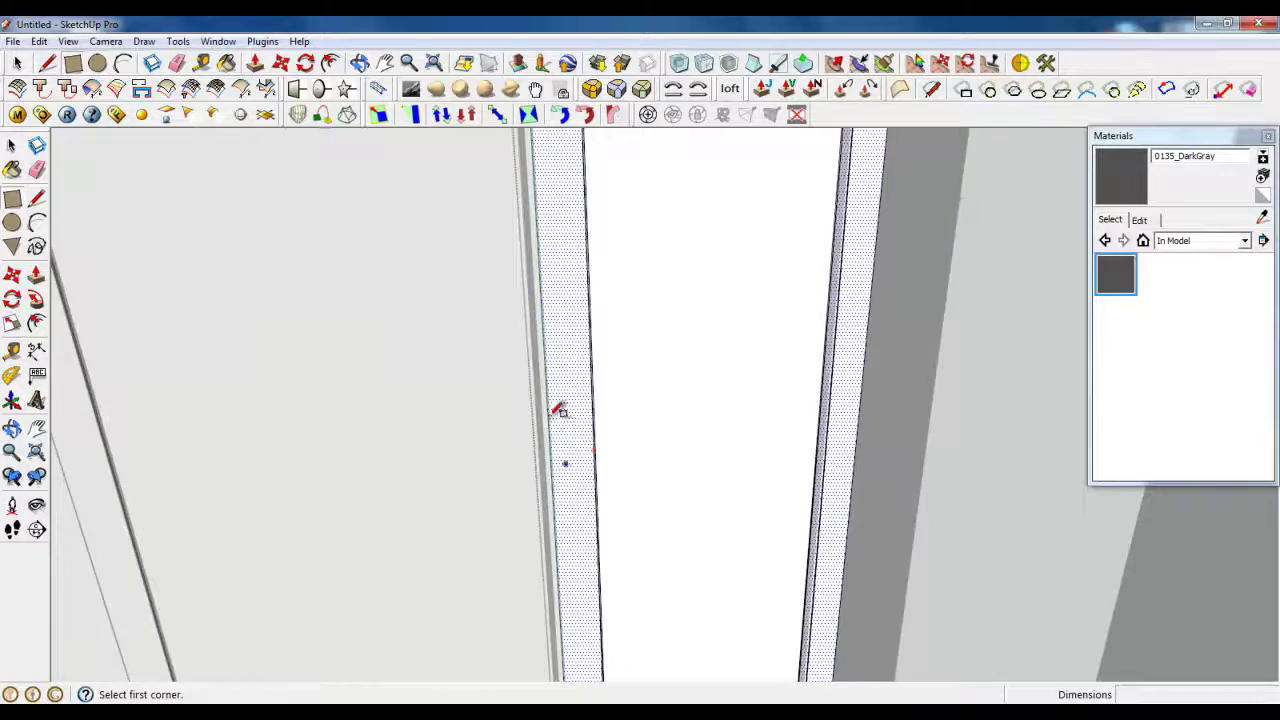
{"action": "scroll", "coordinate": [603, 417], "scroll_direction": "down", "scroll_amount": 6}
{"action": "scroll", "coordinate": [577, 449], "scroll_direction": "up", "scroll_amount": 1}
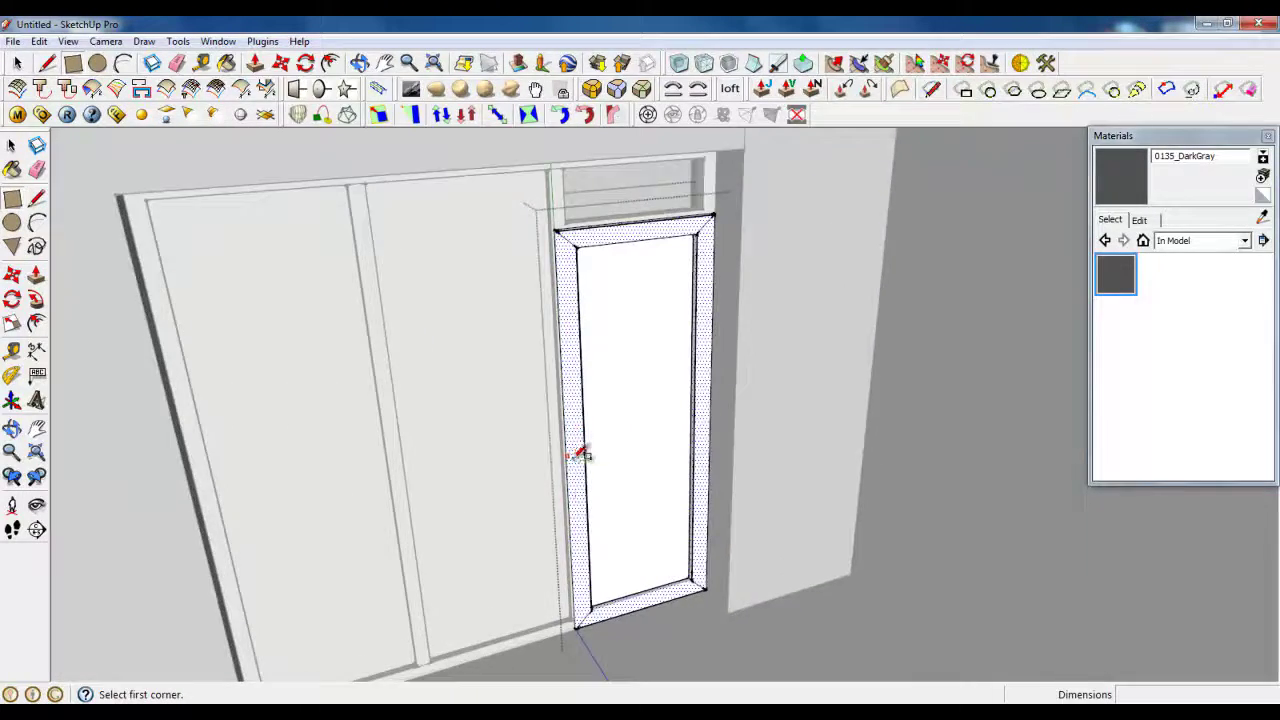
{"action": "middle_click_drag", "start_coordinate": [577, 451], "coordinate": [485, 371]}
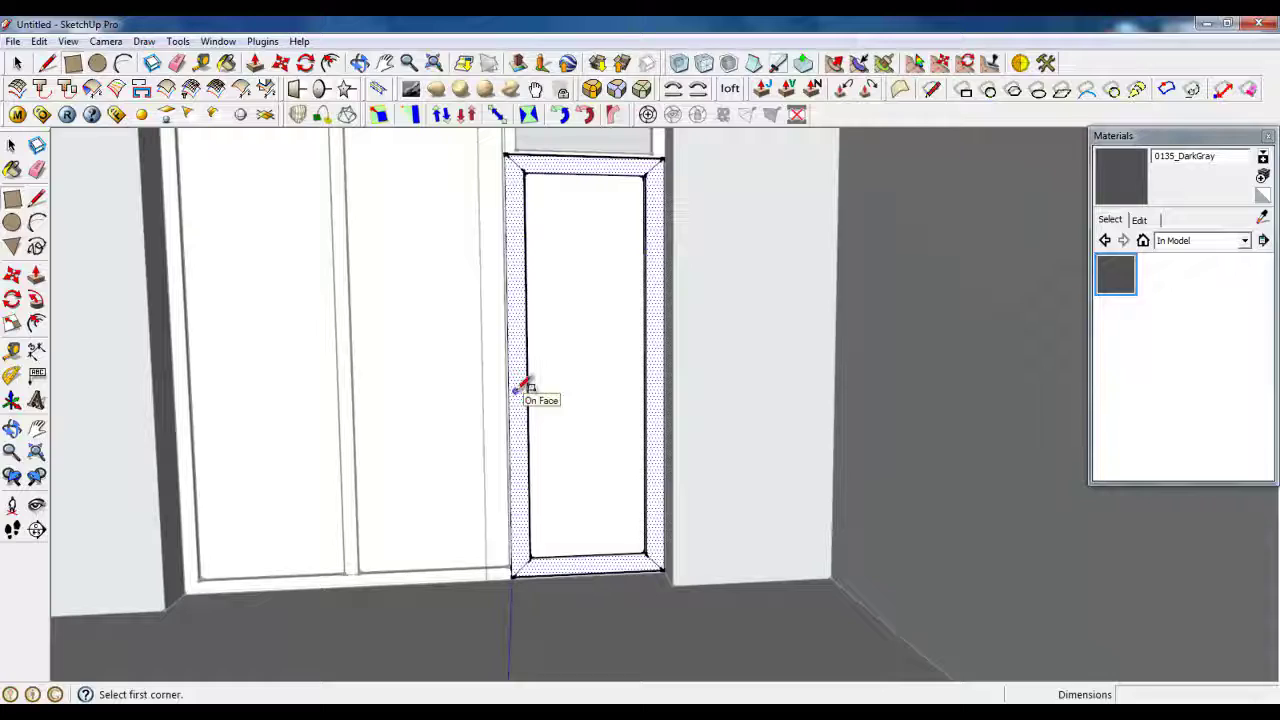
{"action": "scroll", "coordinate": [521, 385], "scroll_direction": "up", "scroll_amount": 8}
{"action": "left_click", "coordinate": [514, 362]}
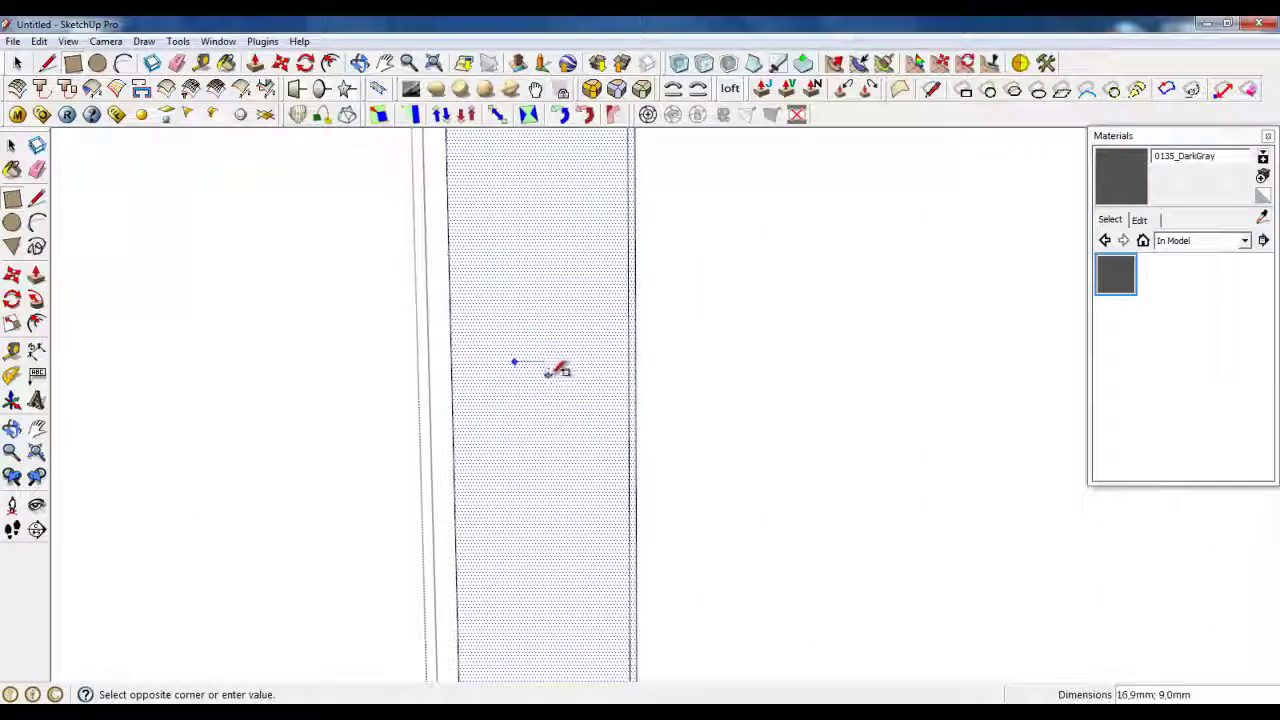
{"action": "scroll", "coordinate": [564, 374], "scroll_direction": "up", "scroll_amount": 2}
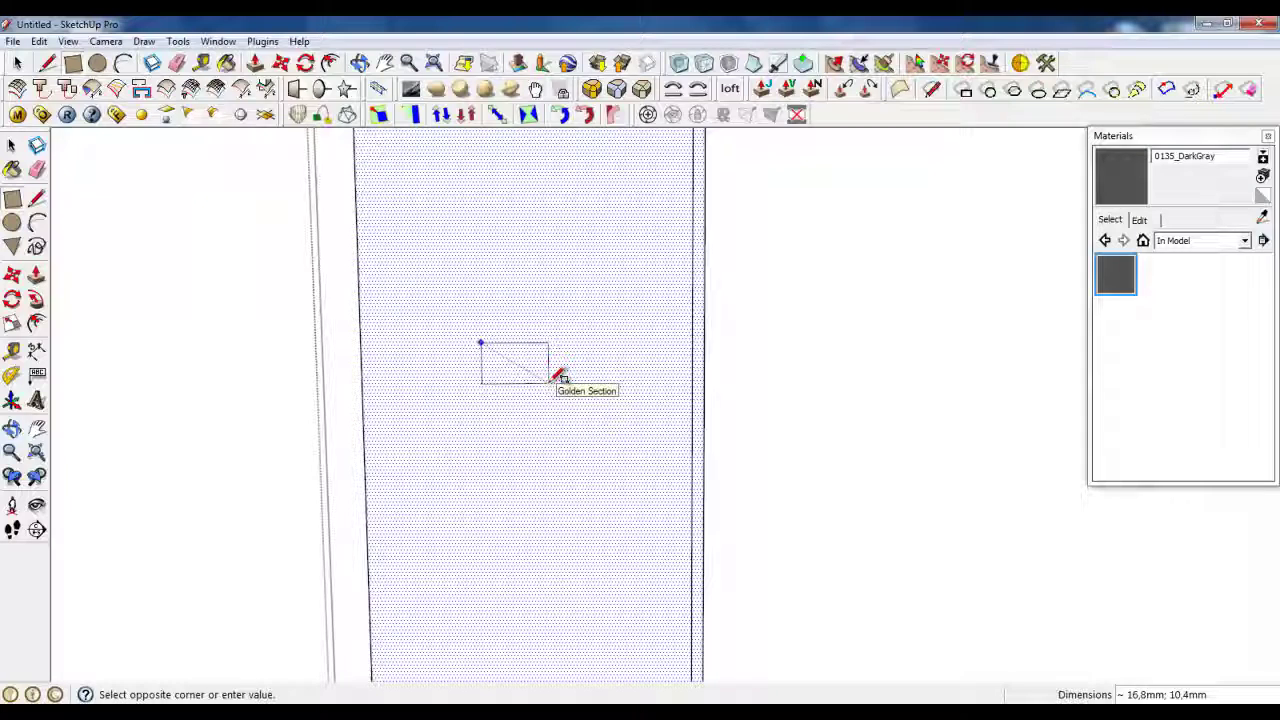
{"action": "key", "text": "space"}
Make the small rectangle on the stile a group and open that group for editing
{"action": "scroll", "coordinate": [449, 357], "scroll_direction": "up", "scroll_amount": 5}
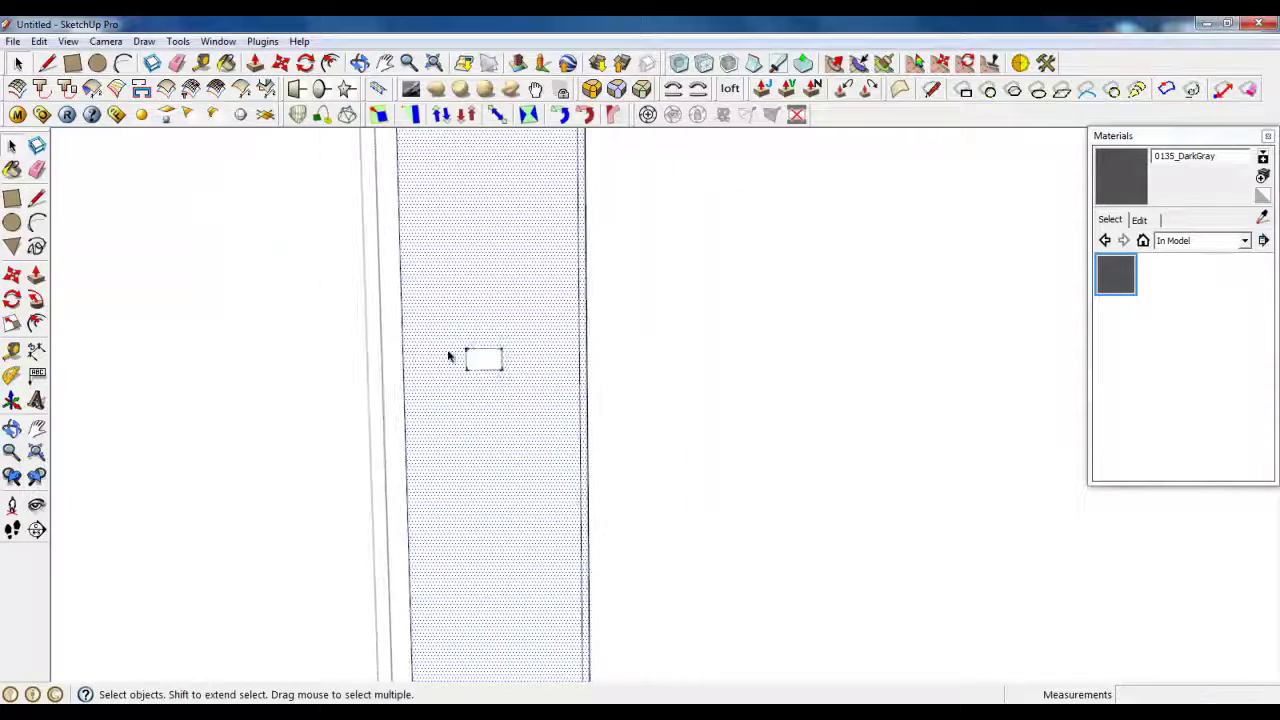
{"action": "scroll", "coordinate": [471, 378], "scroll_direction": "down", "scroll_amount": 2}
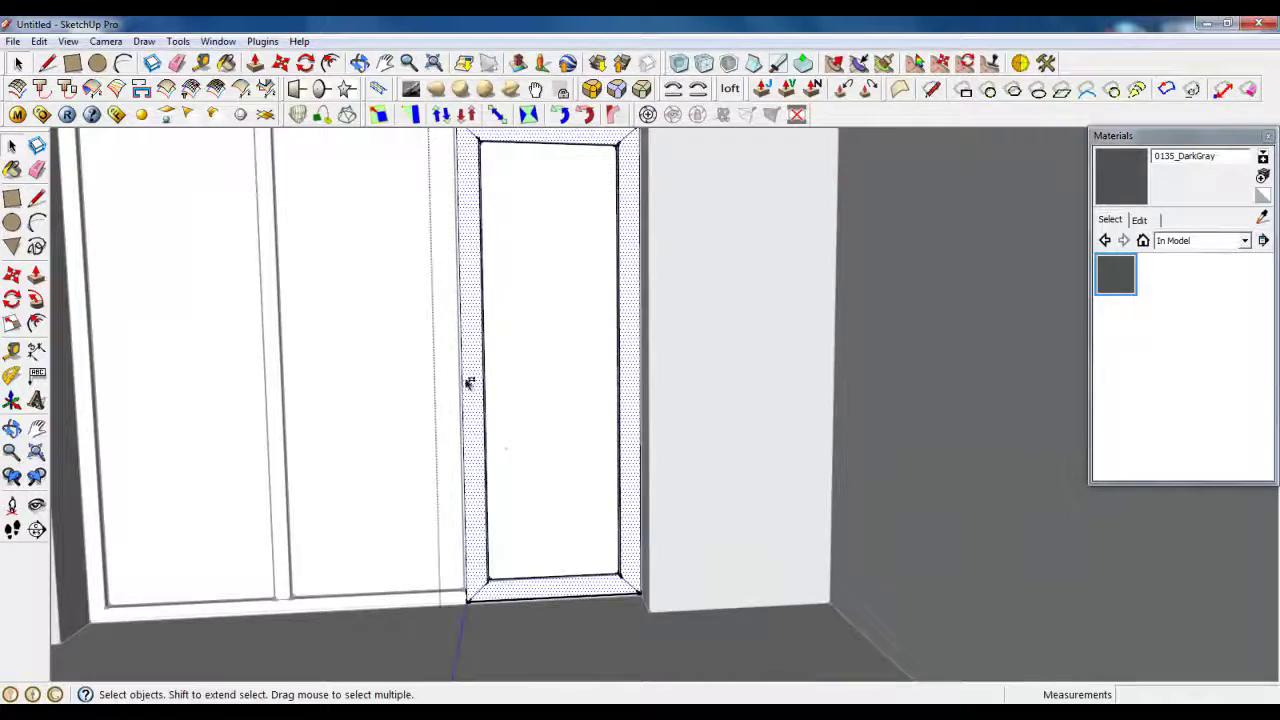
{"action": "scroll", "coordinate": [470, 385], "scroll_direction": "up", "scroll_amount": 5}
{"action": "right_click", "coordinate": [483, 412]}
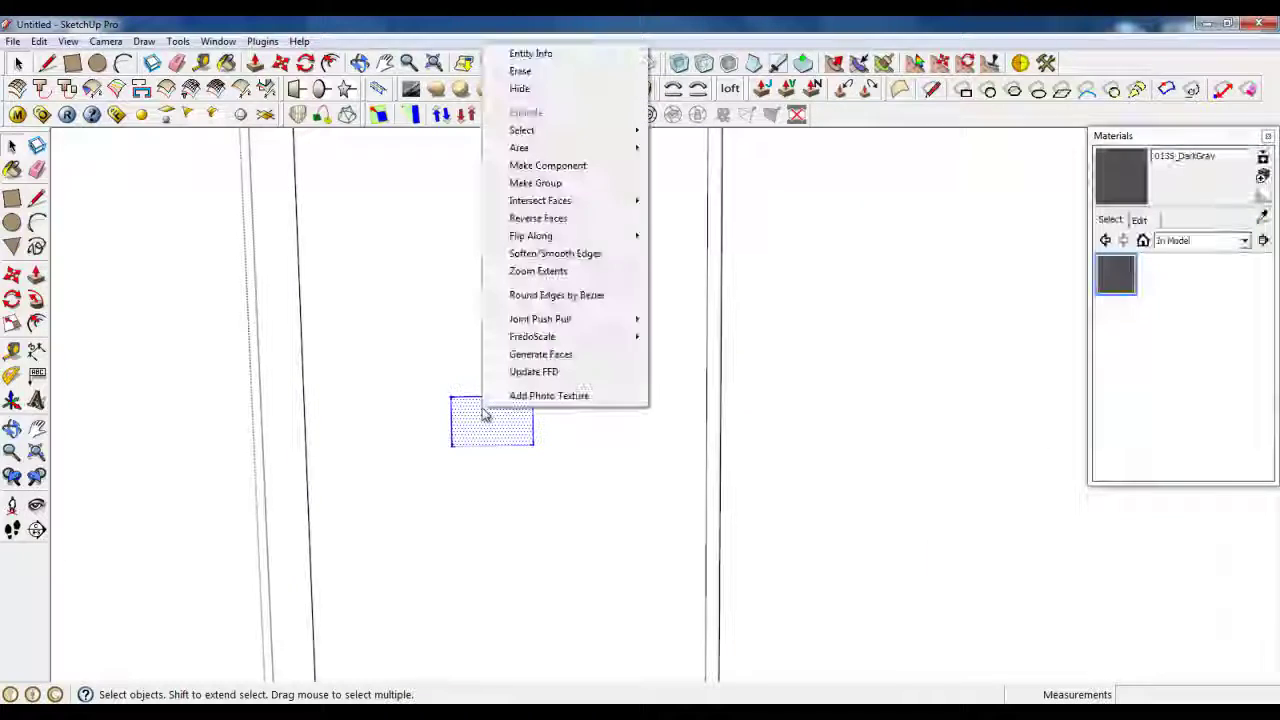
{"action": "left_click", "coordinate": [535, 183]}
{"action": "middle_click_drag", "start_coordinate": [537, 211], "coordinate": [510, 449]}
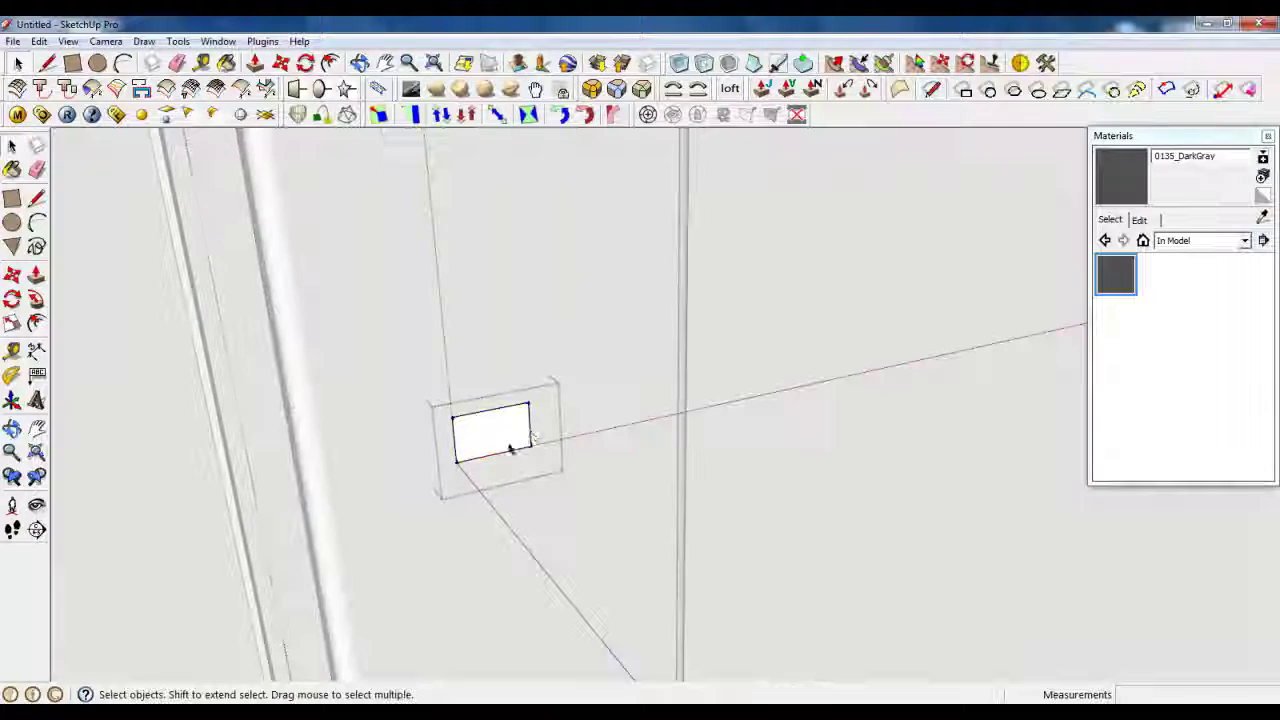
Draw a path from the rectangle's lower corner, 40 mm straight out from the door and 110 mm downward
{"action": "left_click", "coordinate": [50, 64]}
{"action": "scroll", "coordinate": [368, 178], "scroll_direction": "down", "scroll_amount": 3}
{"action": "middle_click_drag", "start_coordinate": [391, 406], "coordinate": [434, 423]}
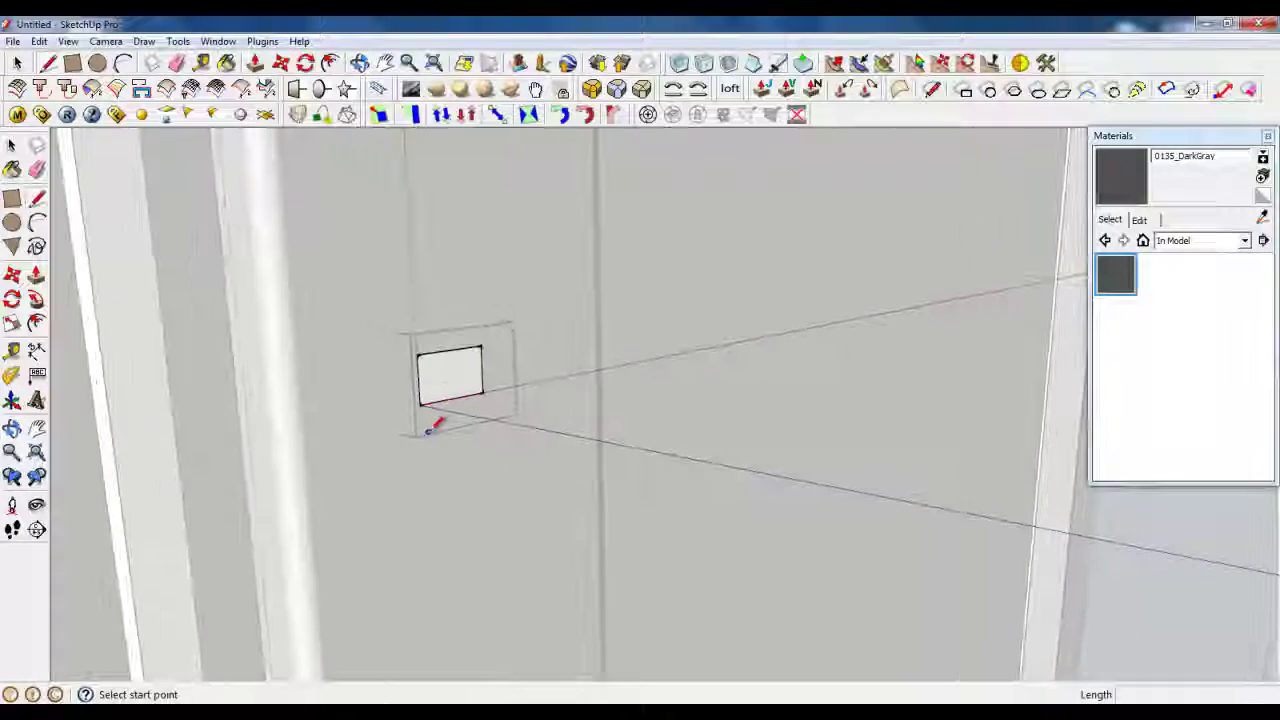
{"action": "left_click", "coordinate": [420, 404]}
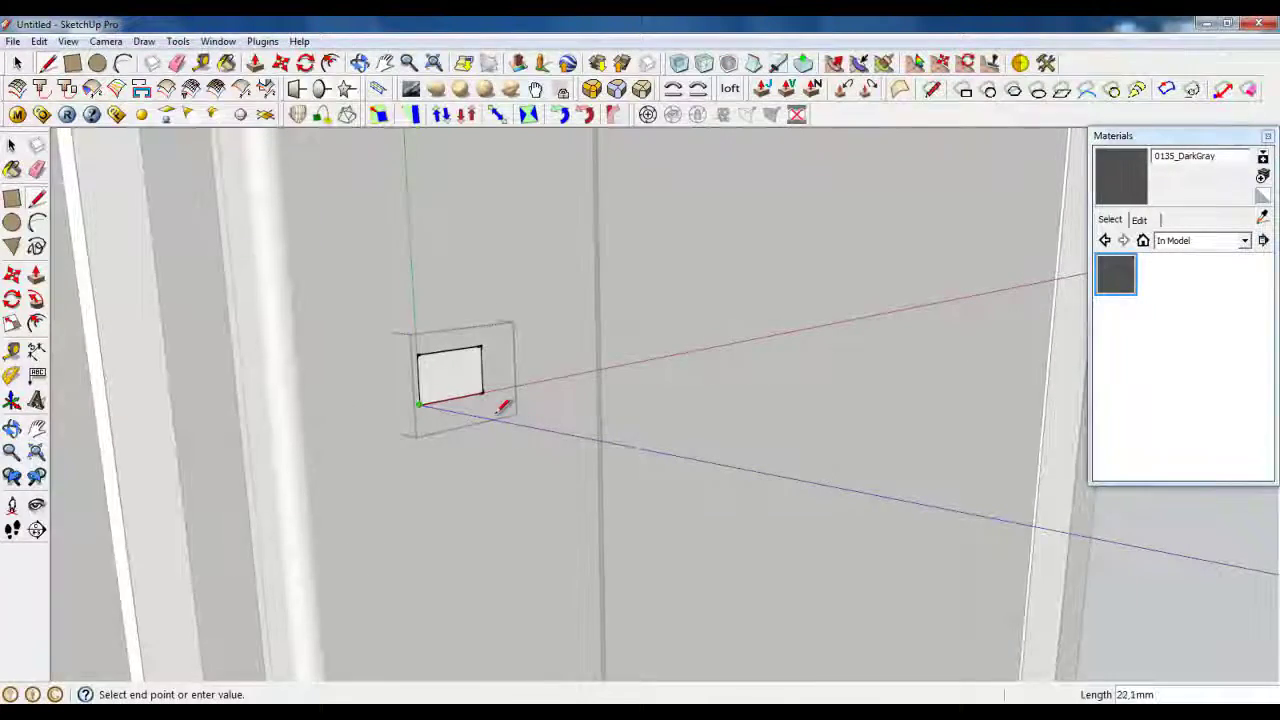
{"action": "middle_click_drag", "start_coordinate": [503, 403], "coordinate": [535, 408]}
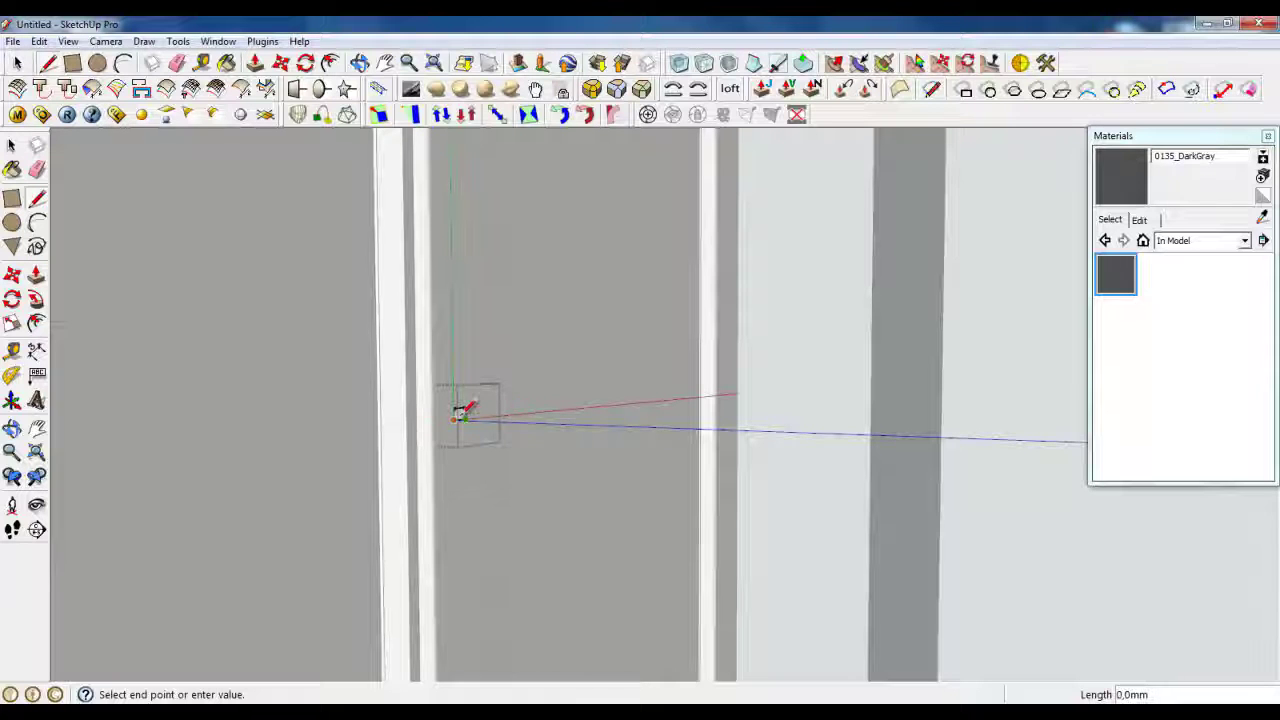
{"action": "middle_click_drag", "start_coordinate": [486, 414], "coordinate": [525, 312]}
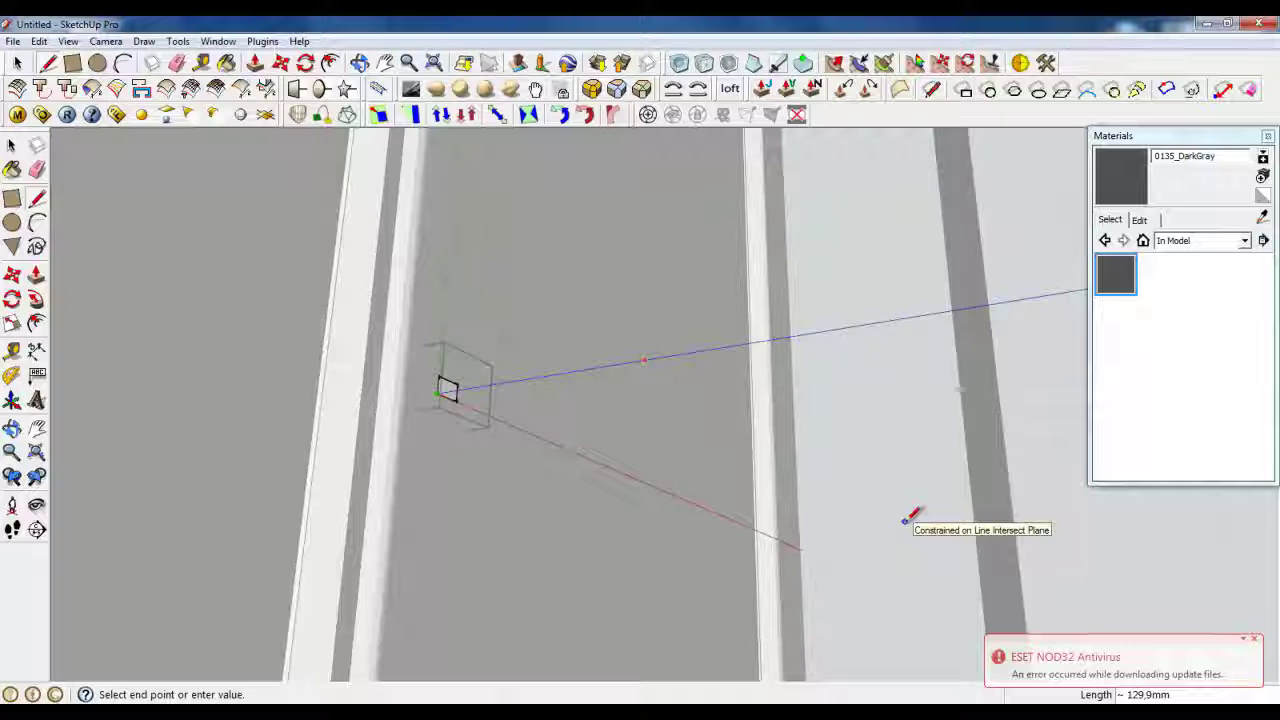
{"action": "type", "text": "40"}
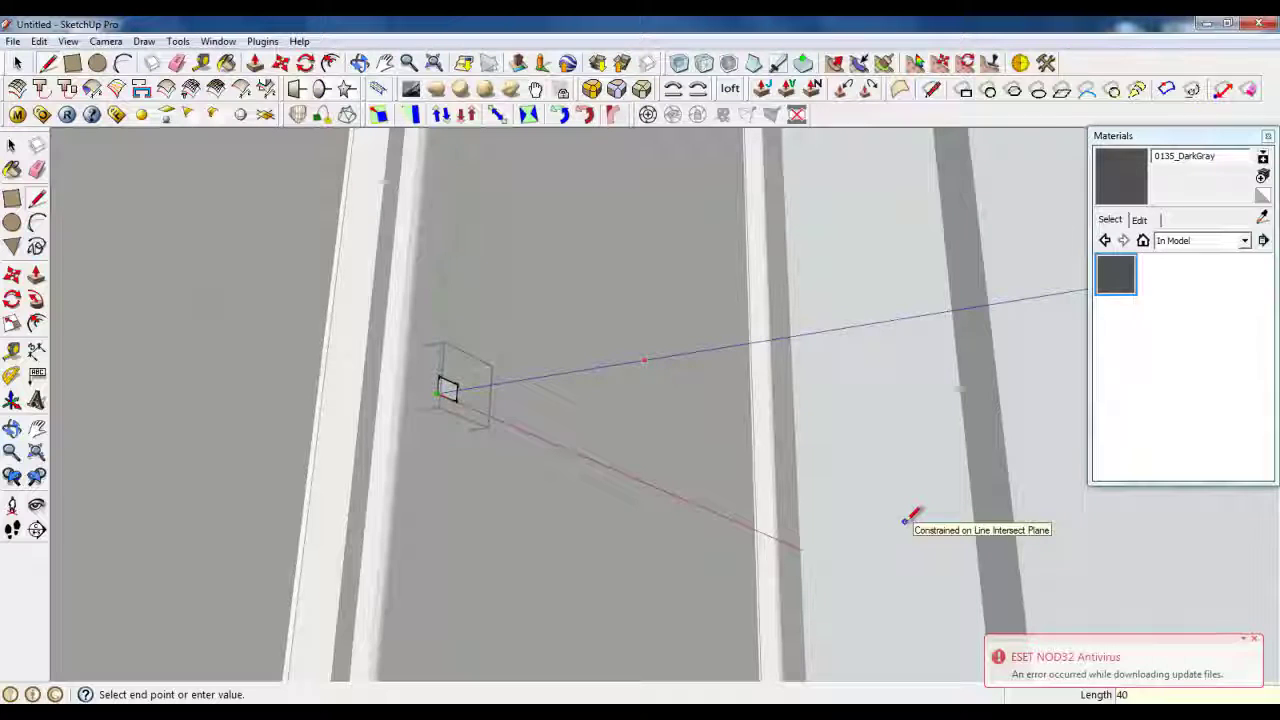
{"action": "key", "text": "Return"}
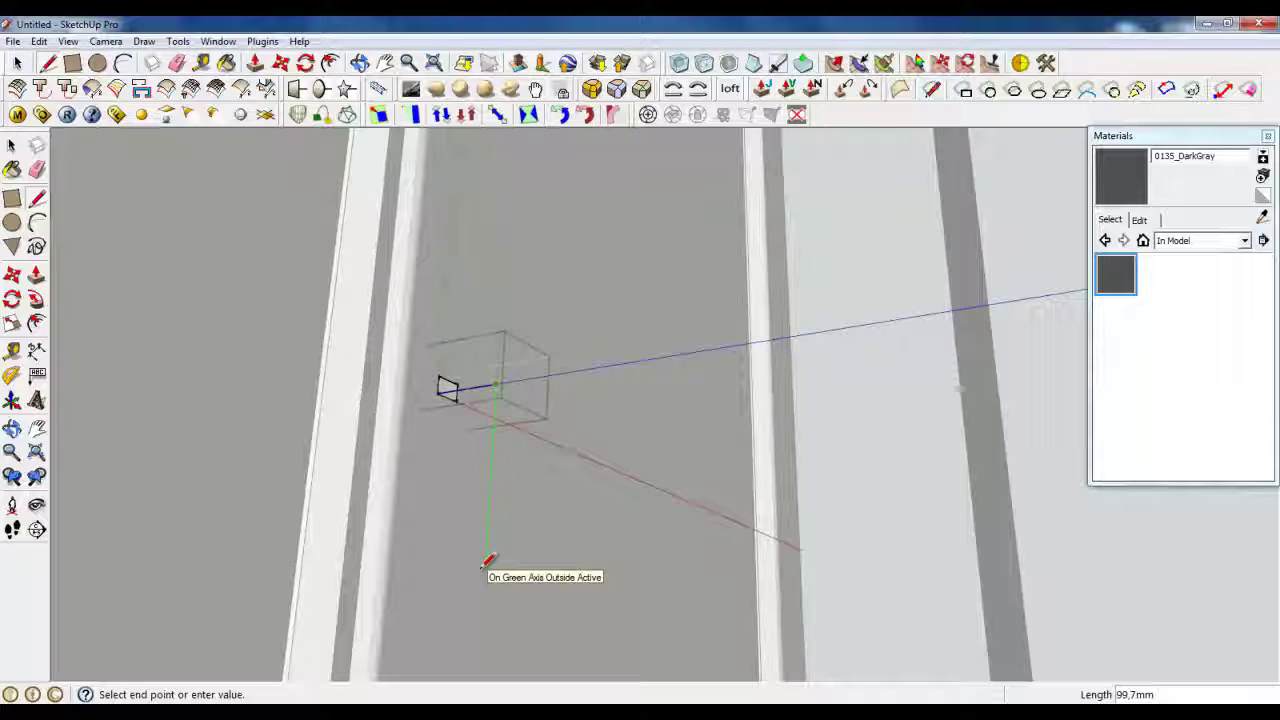
{"action": "type", "text": "110"}
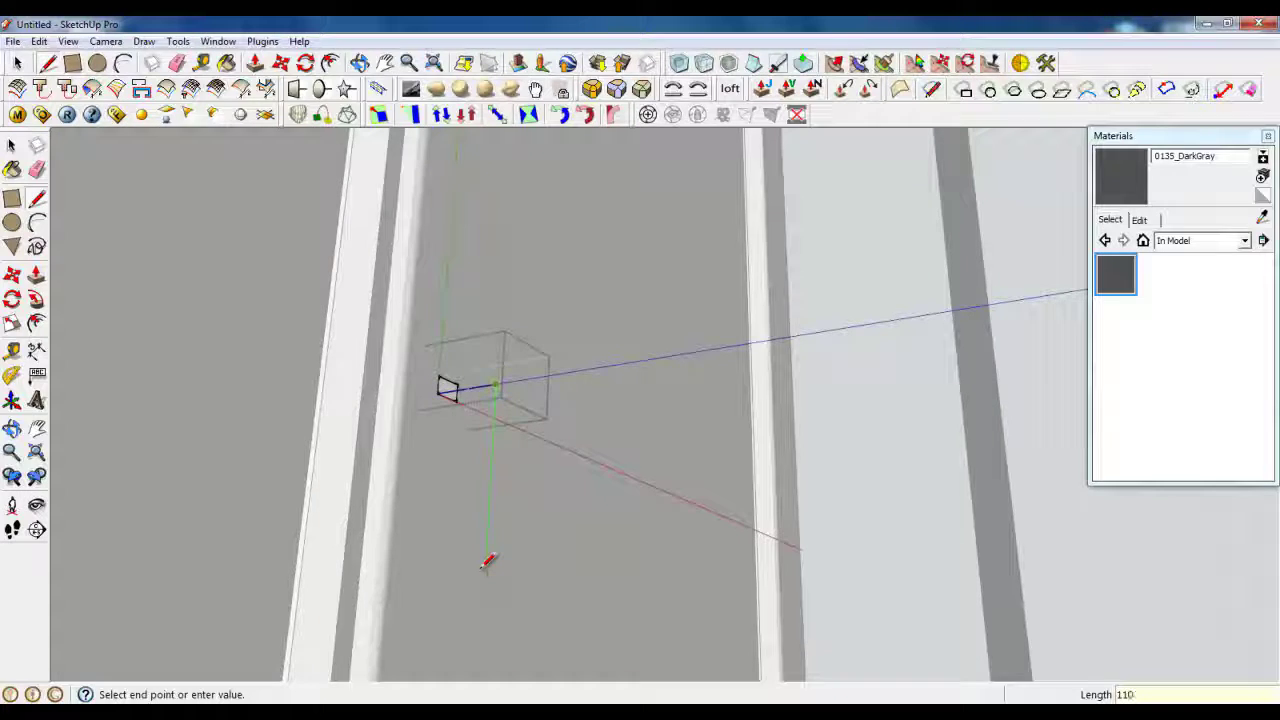
{"action": "key", "text": "Return"}
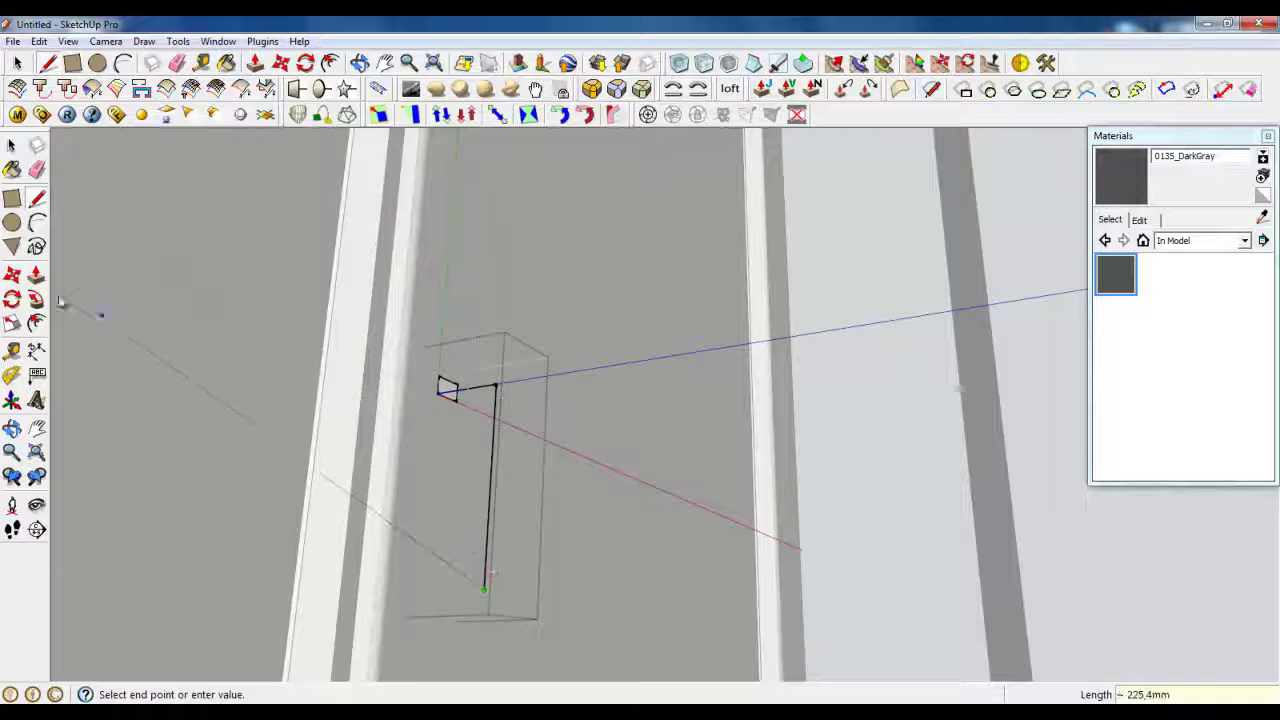
{"action": "left_click", "coordinate": [17, 63]}
Round the path's corner with an arc from the 40 mm segment's midpoint to the vertical segment, and erase the leftover corner edges
{"action": "scroll", "coordinate": [430, 362], "scroll_direction": "up", "scroll_amount": 3}
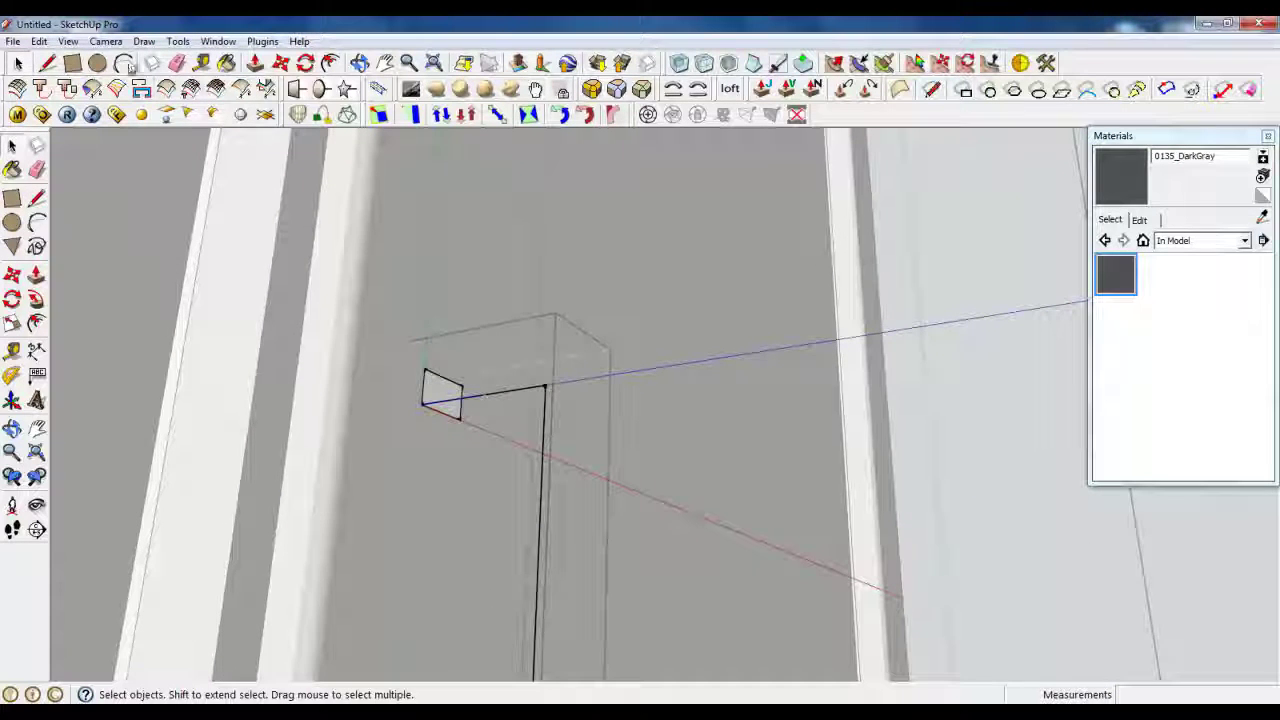
{"action": "key", "text": "a"}
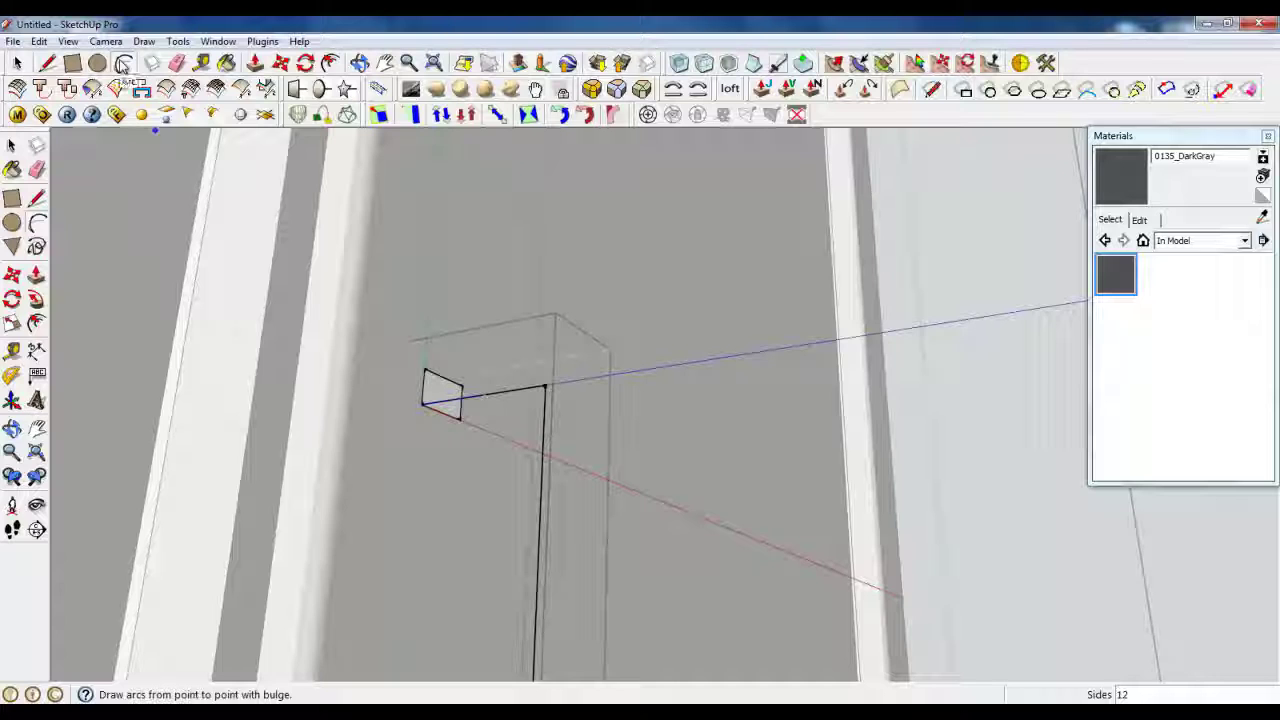
{"action": "left_click", "coordinate": [482, 397]}
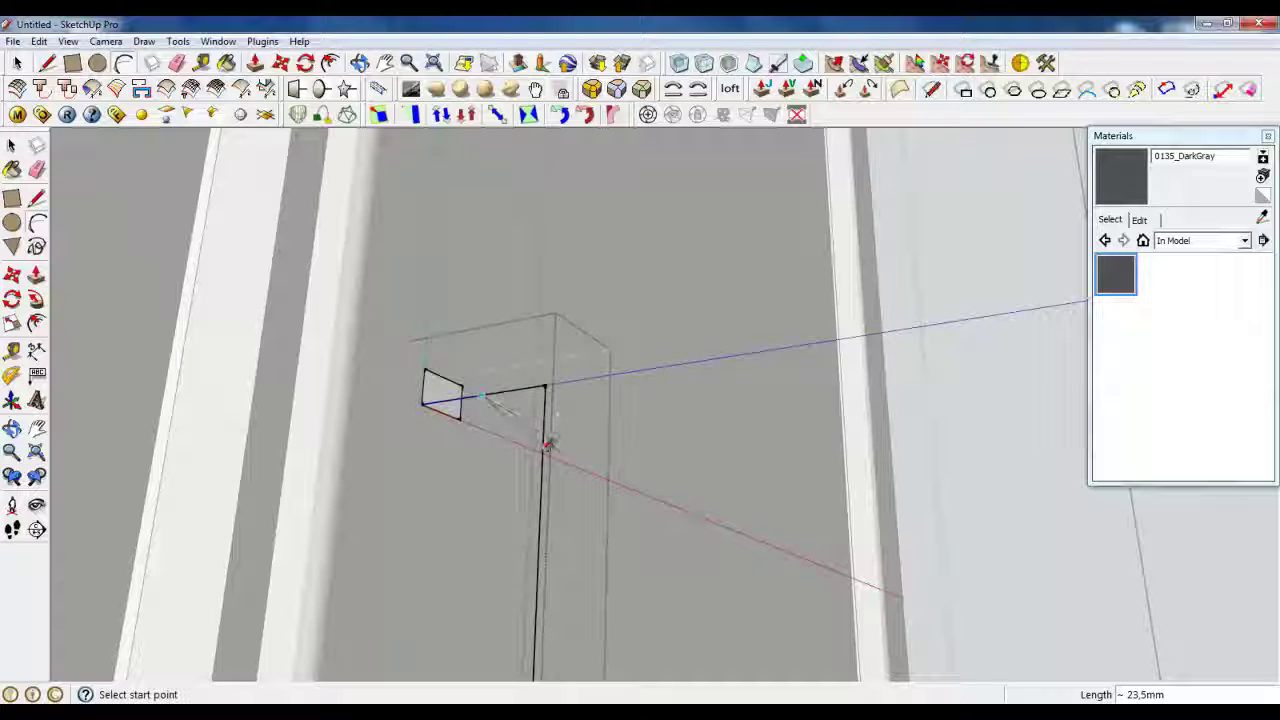
{"action": "left_click", "coordinate": [549, 457]}
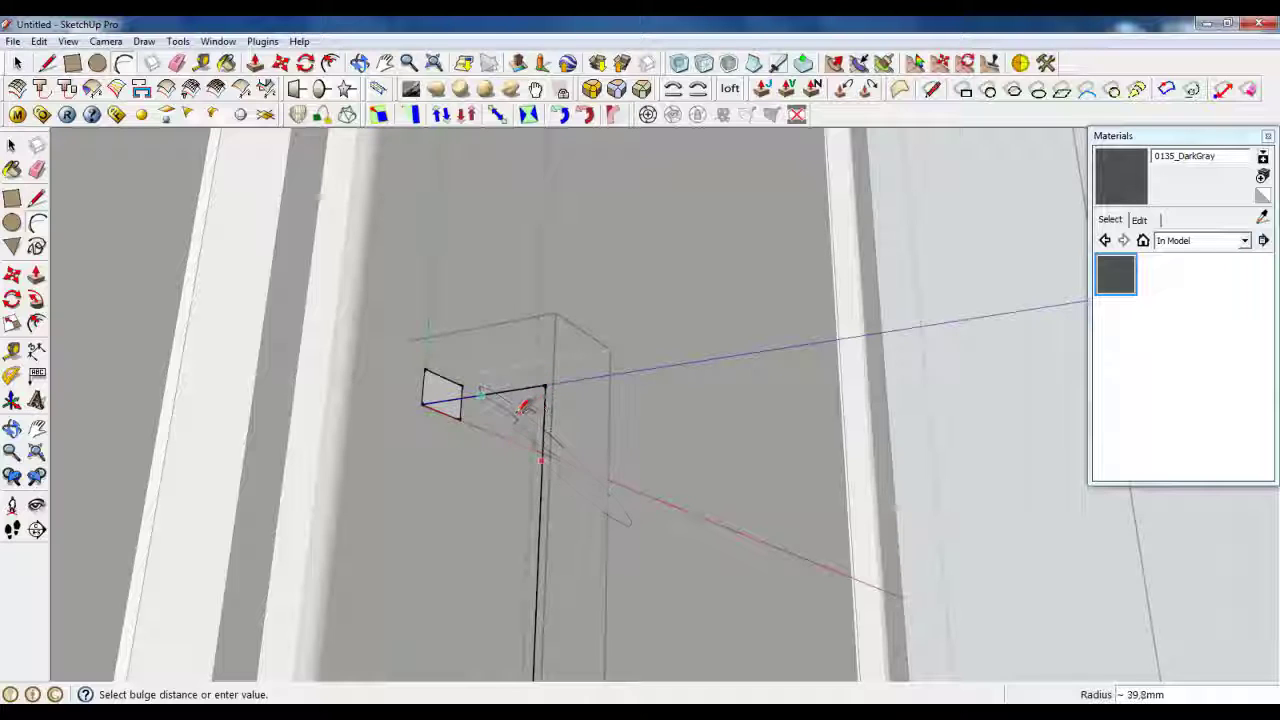
{"action": "left_click", "coordinate": [530, 408]}
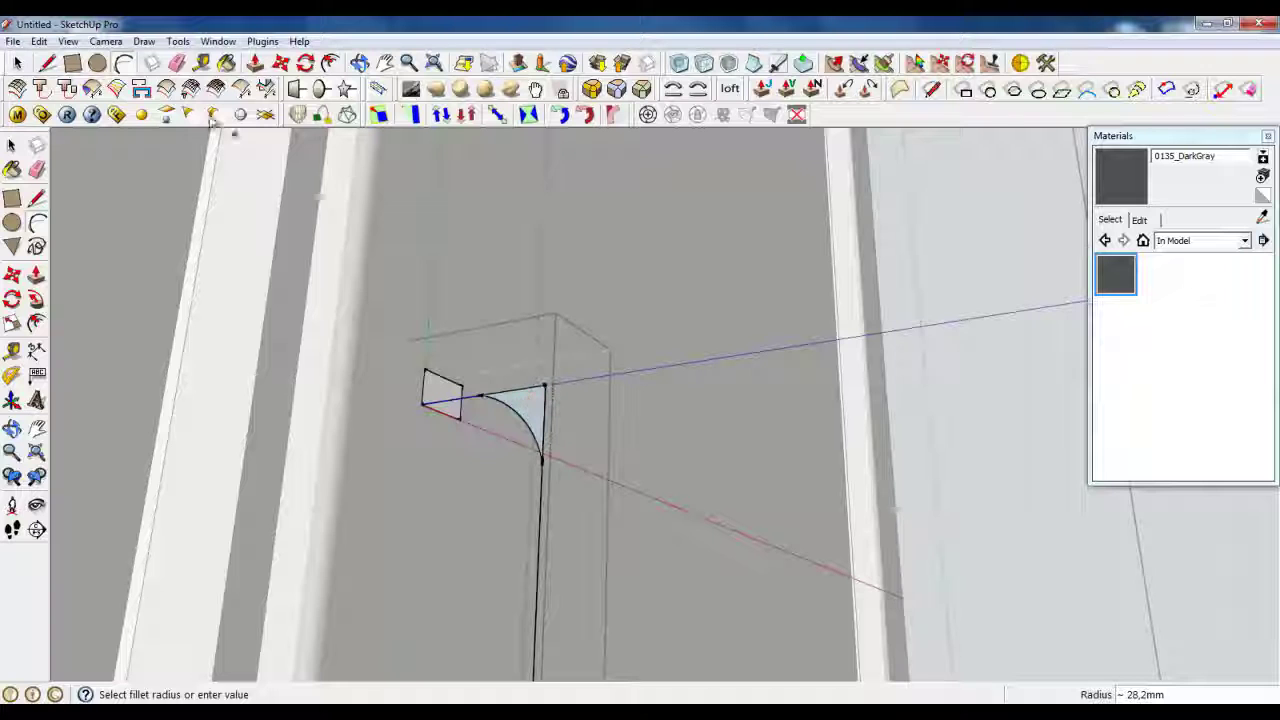
{"action": "left_click", "coordinate": [177, 64]}
{"action": "left_click_drag", "start_coordinate": [517, 360], "coordinate": [563, 414]}
{"action": "middle_click_drag", "start_coordinate": [459, 443], "coordinate": [220, 566]}
{"action": "key", "text": "space"}
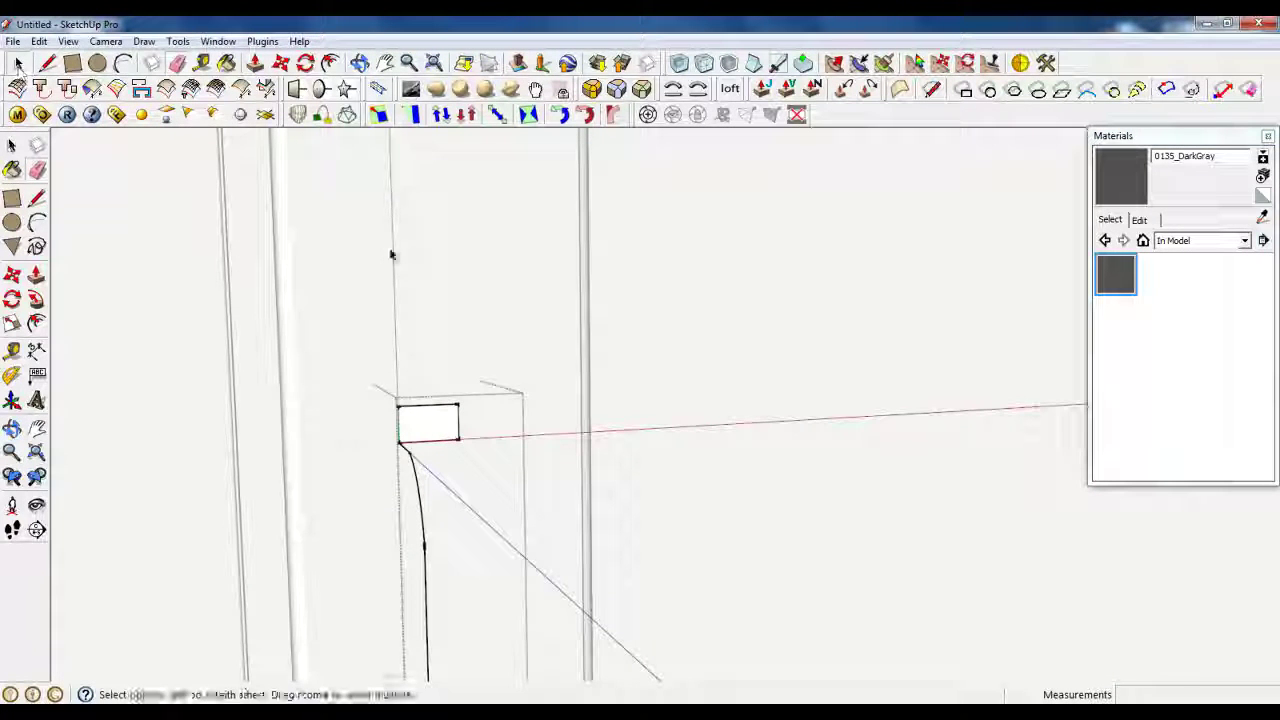
Sweep the rectangle along the curved path with Follow Me to form the door handle
{"action": "scroll", "coordinate": [417, 434], "scroll_direction": "up", "scroll_amount": 10}
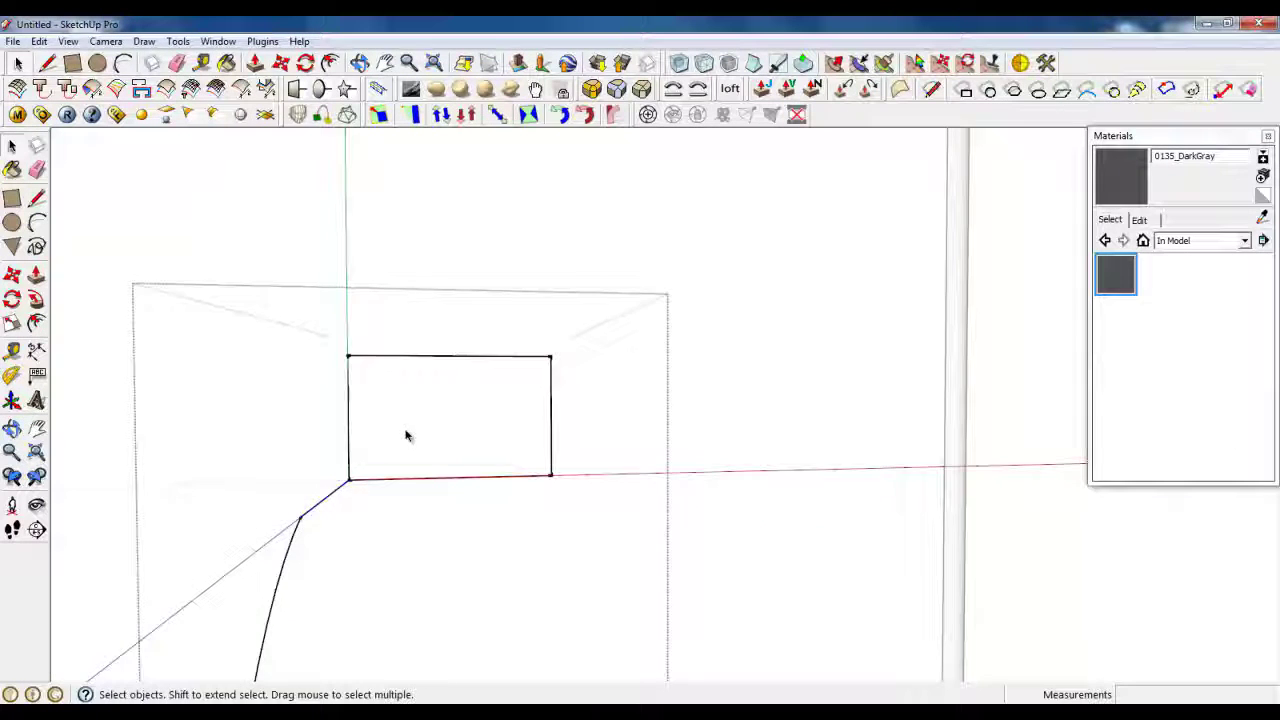
{"action": "mouse_move", "coordinate": [406, 435]}
{"action": "middle_mouse_down"}
{"action": "mouse_move", "coordinate": [508, 440]}
{"action": "mouse_move", "coordinate": [429, 434]}
{"action": "middle_mouse_up"}
{"action": "scroll", "coordinate": [405, 360], "scroll_direction": "down", "scroll_amount": 5}
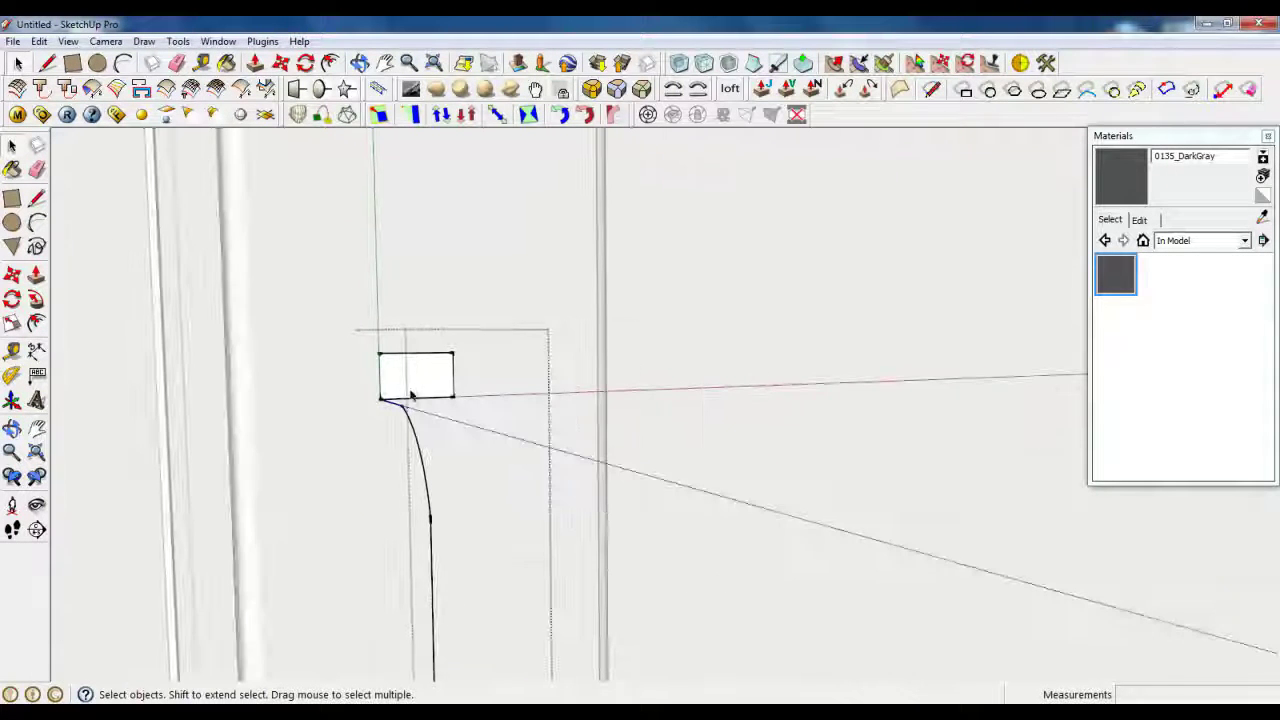
{"action": "middle_click_drag", "start_coordinate": [417, 428], "coordinate": [471, 429]}
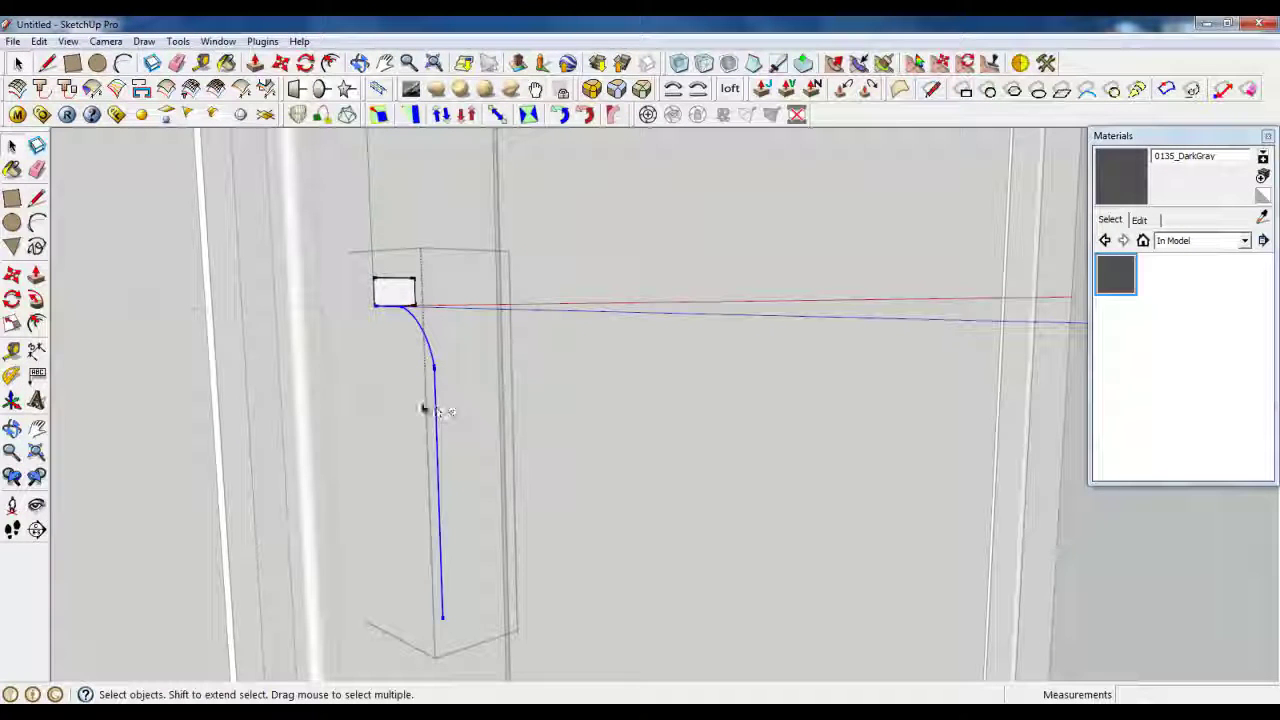
{"action": "left_click", "coordinate": [36, 299]}
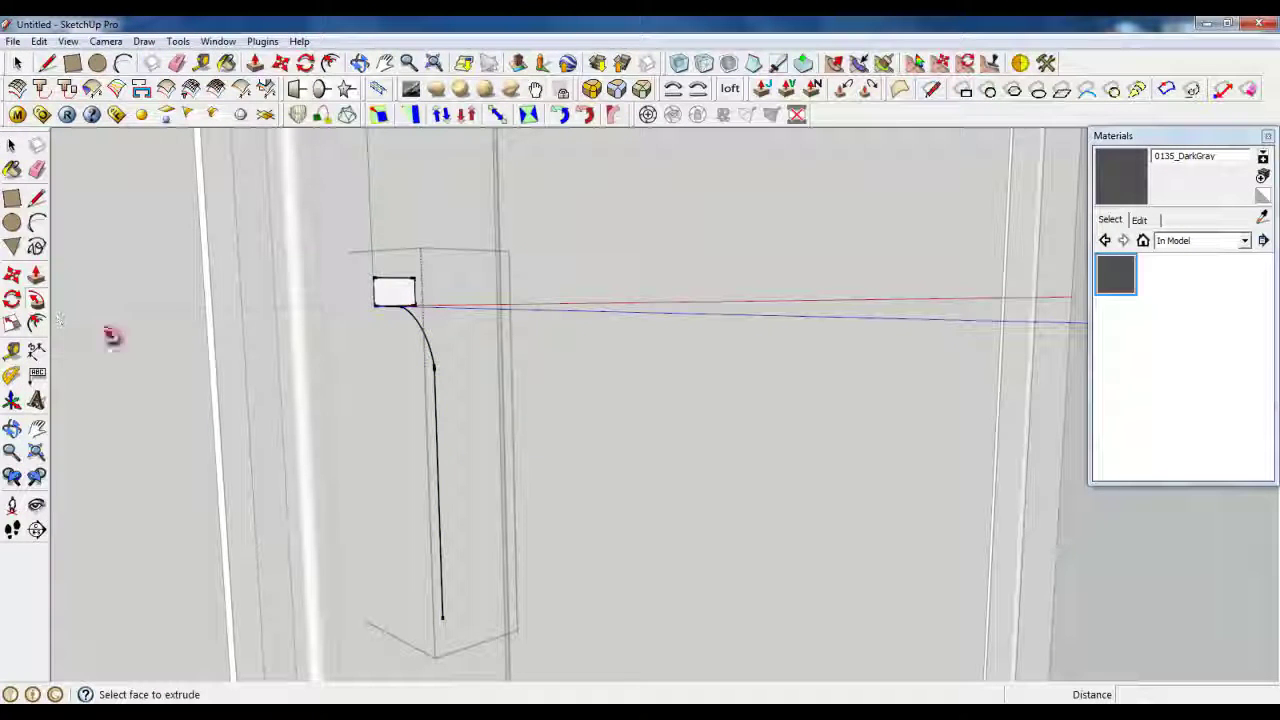
{"action": "left_click", "coordinate": [396, 306]}
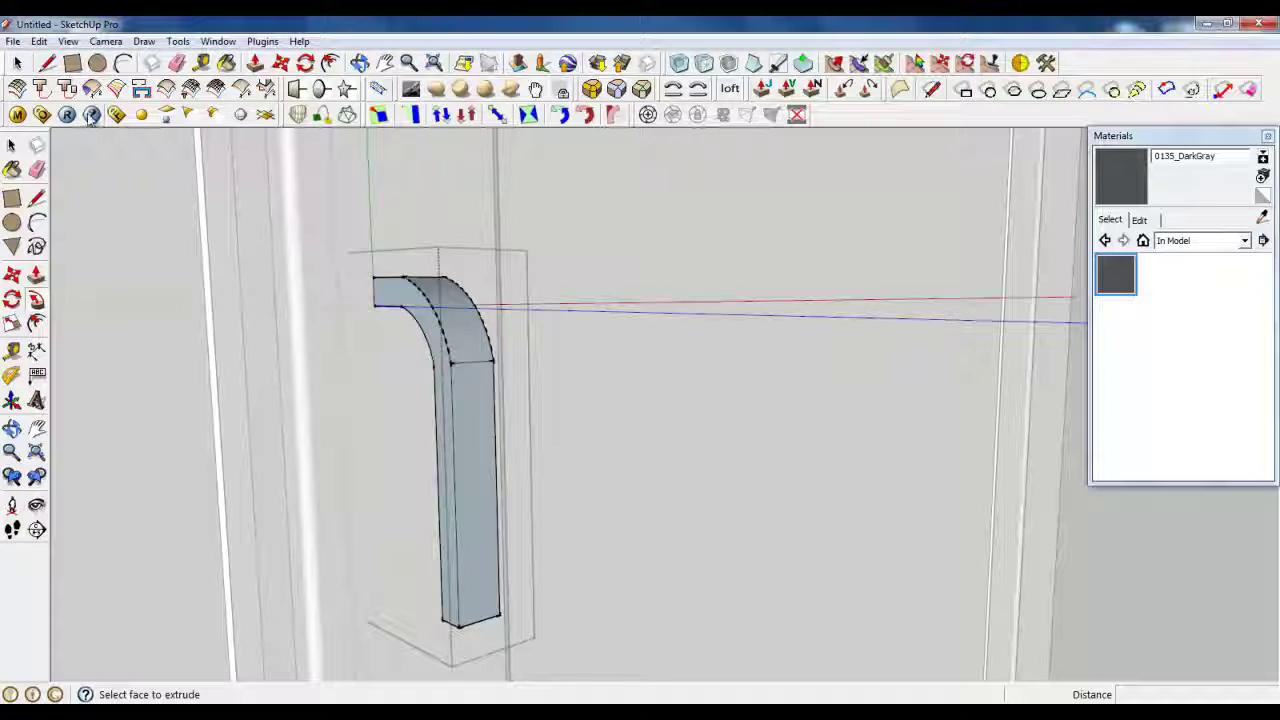
{"action": "left_click", "coordinate": [19, 65]}
Round all edges of the swept handle in 3D with a 1.0 mm offset and 3 segments
{"action": "scroll", "coordinate": [471, 388], "scroll_direction": "down", "scroll_amount": 3}
{"action": "middle_click_drag", "start_coordinate": [471, 388], "coordinate": [575, 392]}
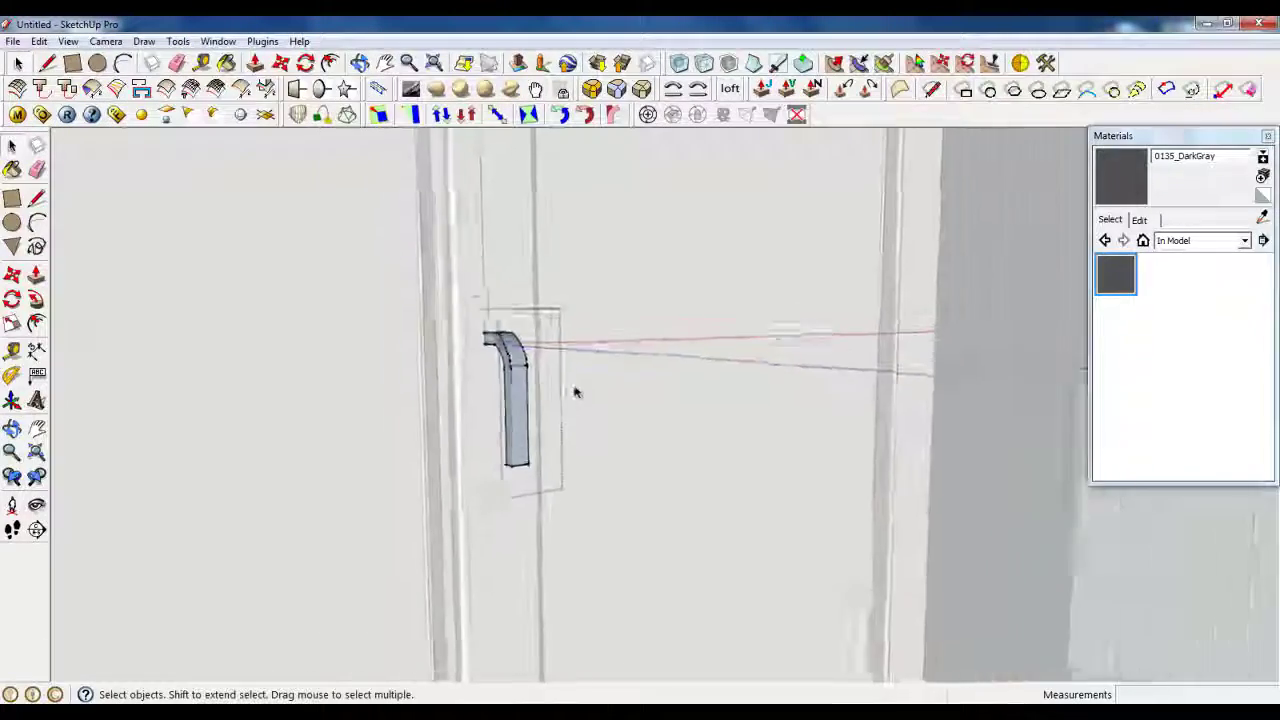
{"action": "scroll", "coordinate": [478, 375], "scroll_direction": "up", "scroll_amount": 3}
{"action": "scroll", "coordinate": [517, 474], "scroll_direction": "up", "scroll_amount": 4}
{"action": "scroll", "coordinate": [675, 468], "scroll_direction": "down", "scroll_amount": 4}
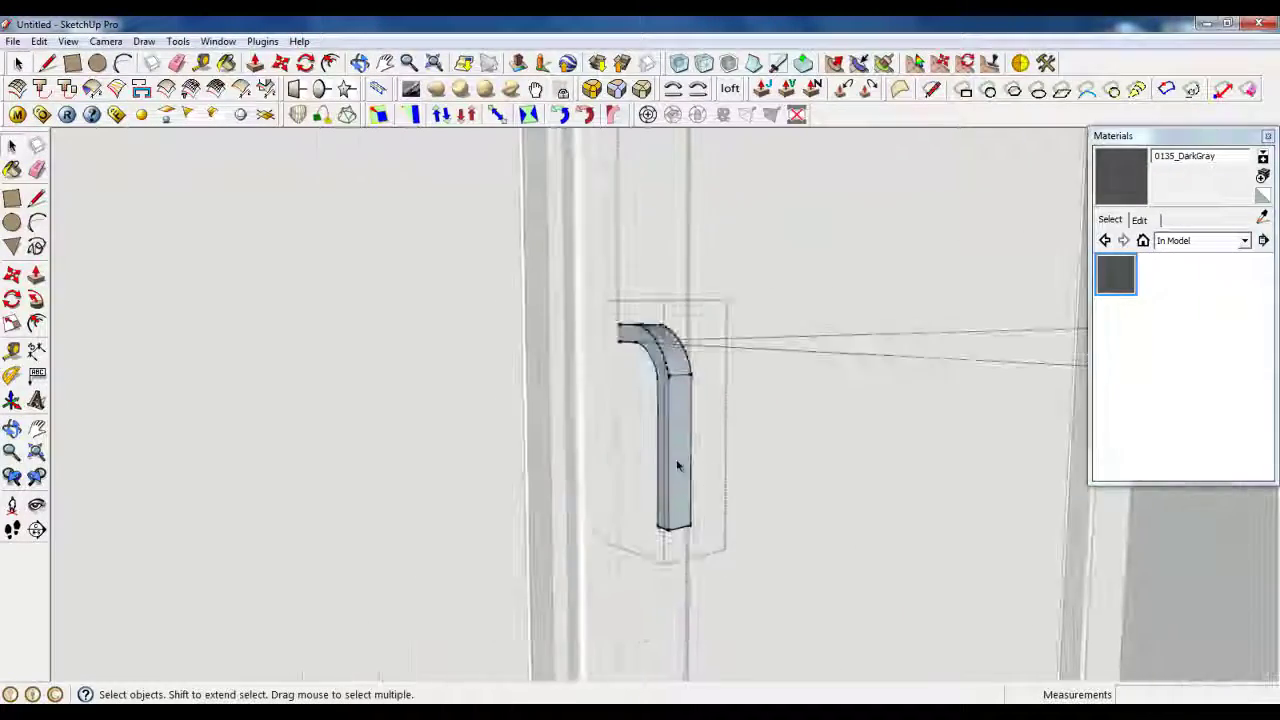
{"action": "middle_click_drag", "start_coordinate": [678, 466], "coordinate": [674, 547]}
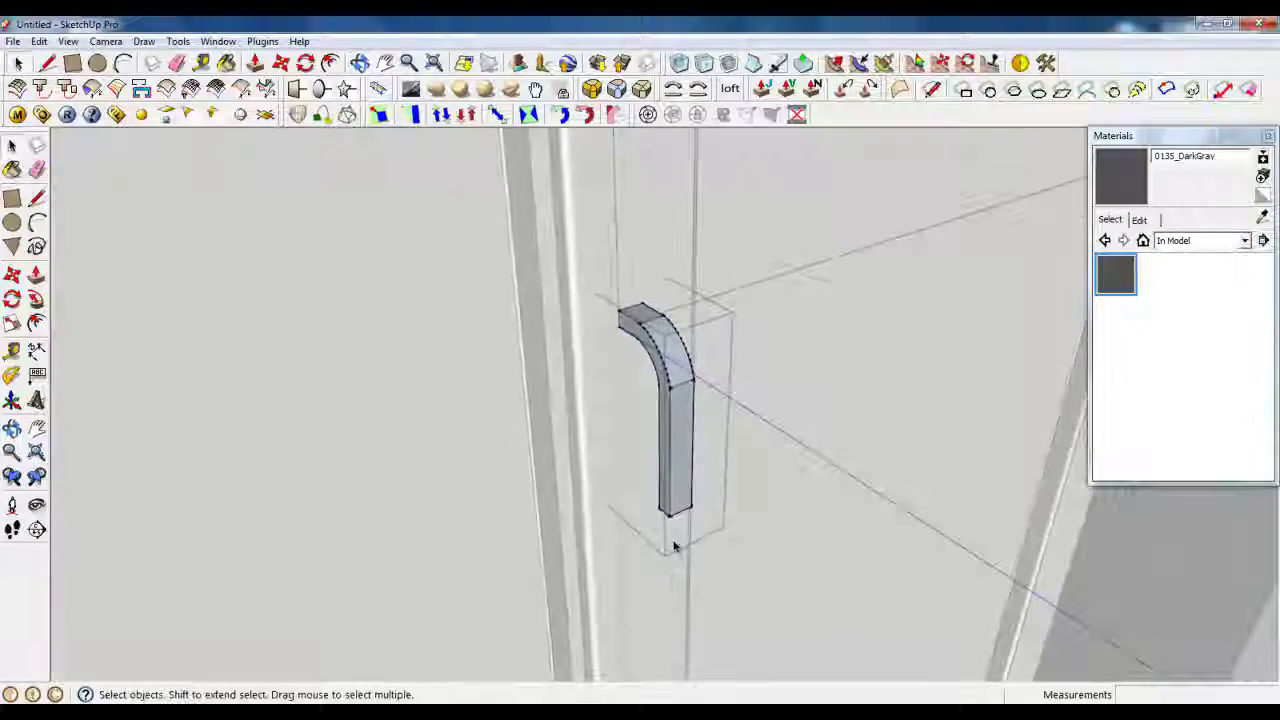
{"action": "scroll", "coordinate": [674, 547], "scroll_direction": "up", "scroll_amount": 3}
{"action": "triple_click", "coordinate": [652, 362]}
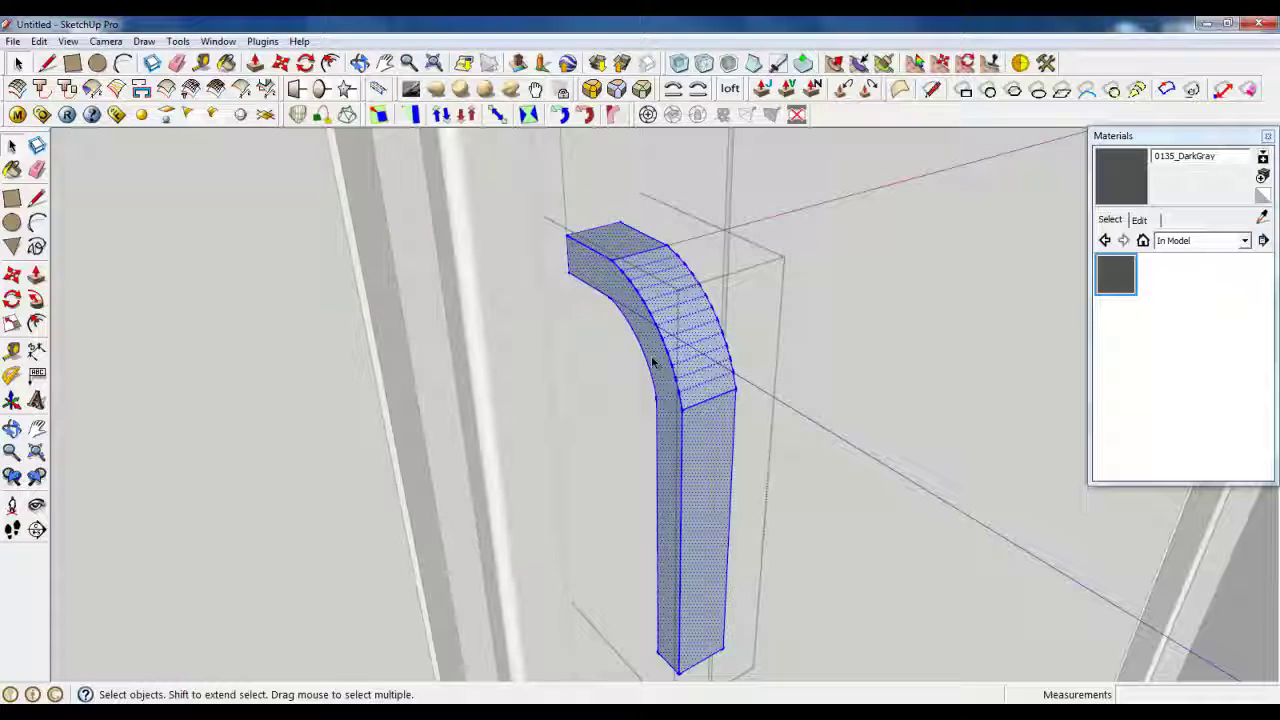
{"action": "scroll", "coordinate": [652, 362], "scroll_direction": "down", "scroll_amount": 2}
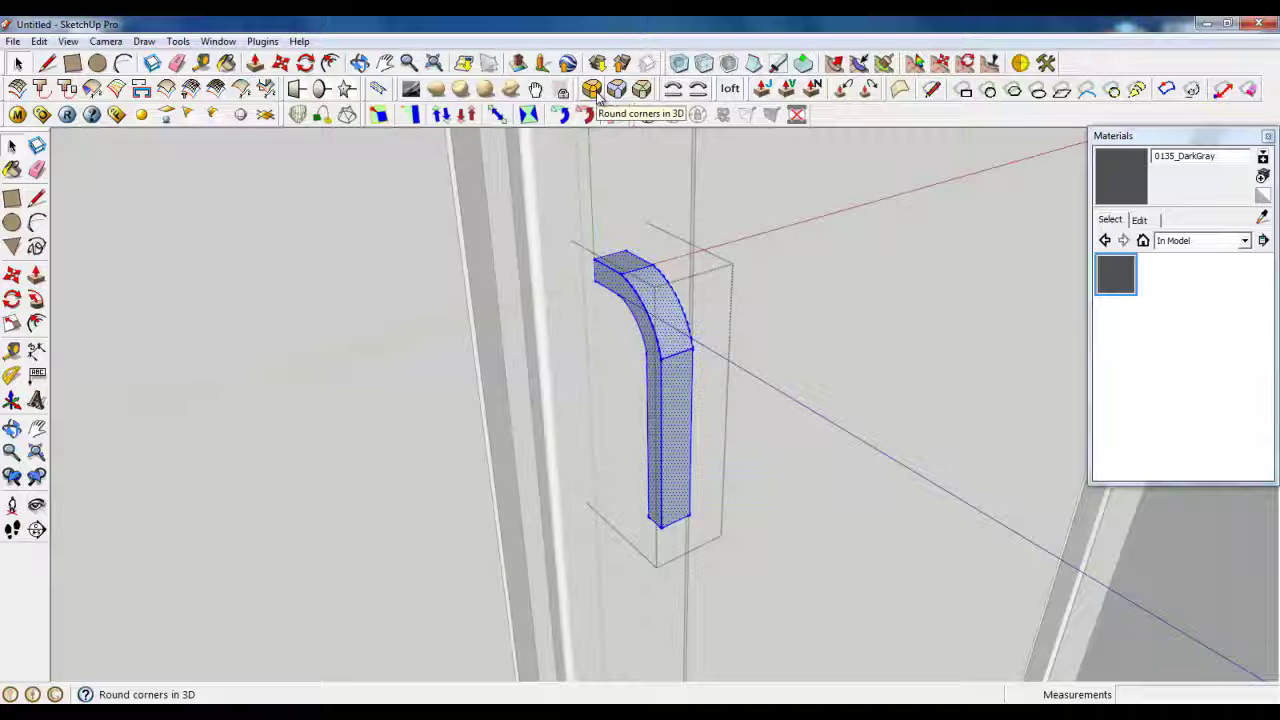
{"action": "left_click", "coordinate": [596, 93]}
{"action": "scroll", "coordinate": [603, 258], "scroll_direction": "up", "scroll_amount": 4}
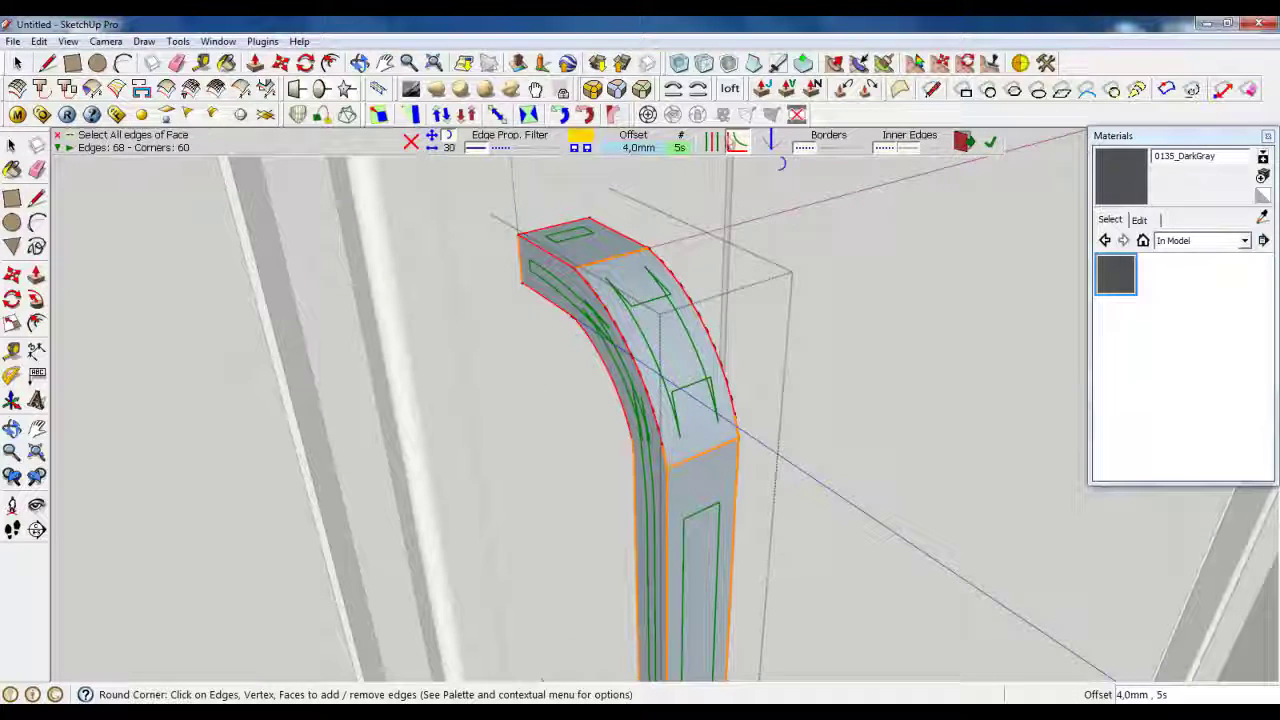
{"action": "left_click", "coordinate": [636, 148]}
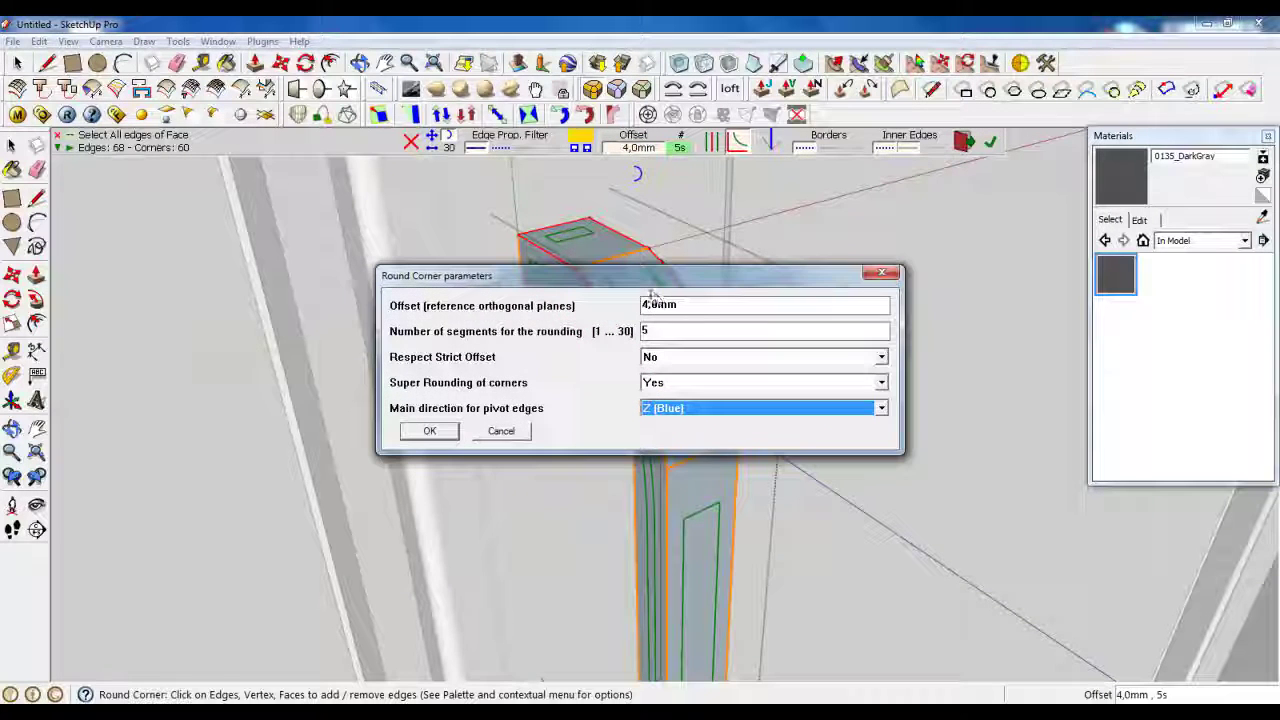
{"action": "left_click_drag", "start_coordinate": [647, 300], "coordinate": [640, 305]}
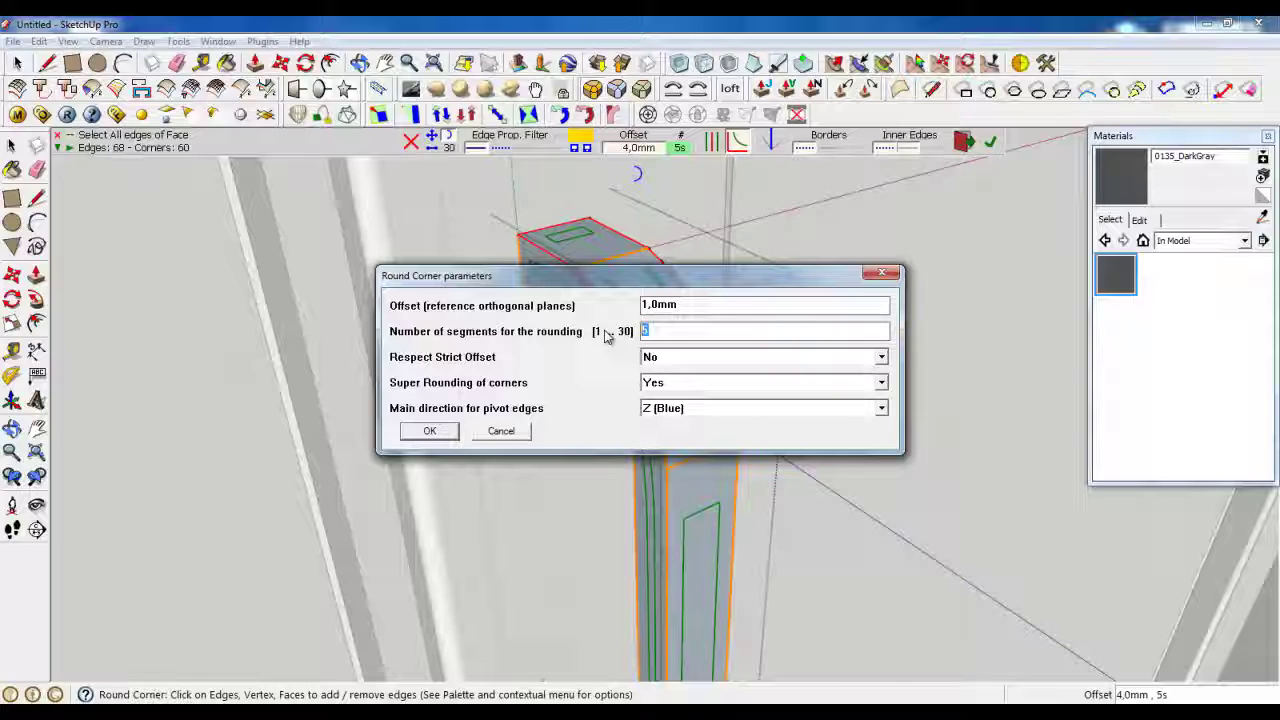
{"action": "type", "text": "3"}
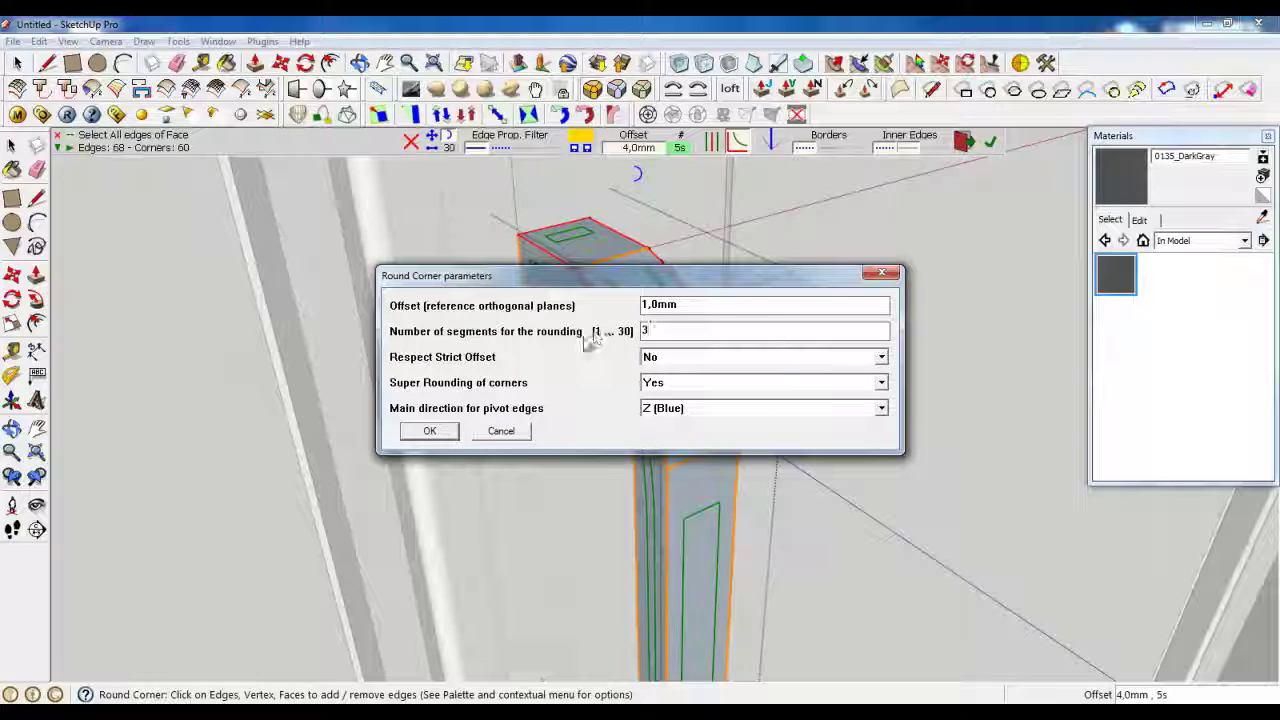
{"action": "left_click", "coordinate": [430, 431]}
{"action": "left_click", "coordinate": [990, 141]}
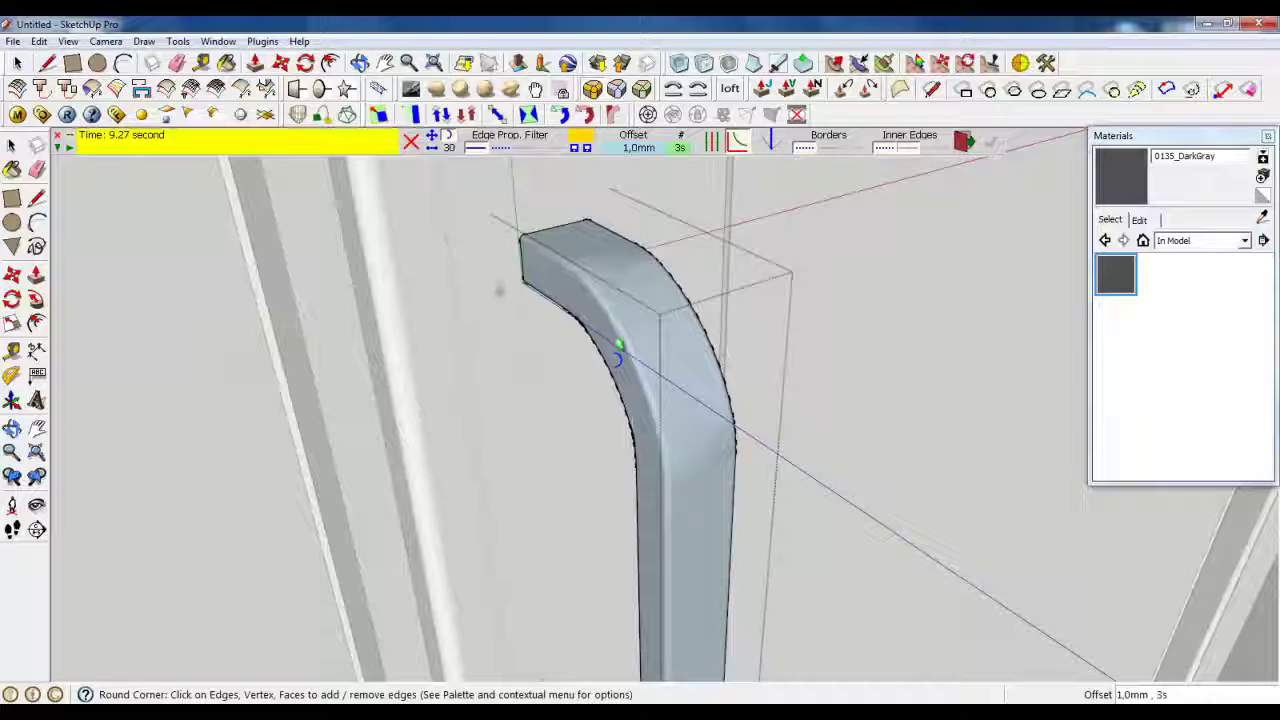
{"action": "key", "text": "space"}
Display hidden geometry and examine the segments along the handle's rounded edges
{"action": "scroll", "coordinate": [407, 293], "scroll_direction": "down", "scroll_amount": 4}
{"action": "middle_click_drag", "start_coordinate": [566, 457], "coordinate": [286, 200]}
{"action": "left_click", "coordinate": [68, 41]}
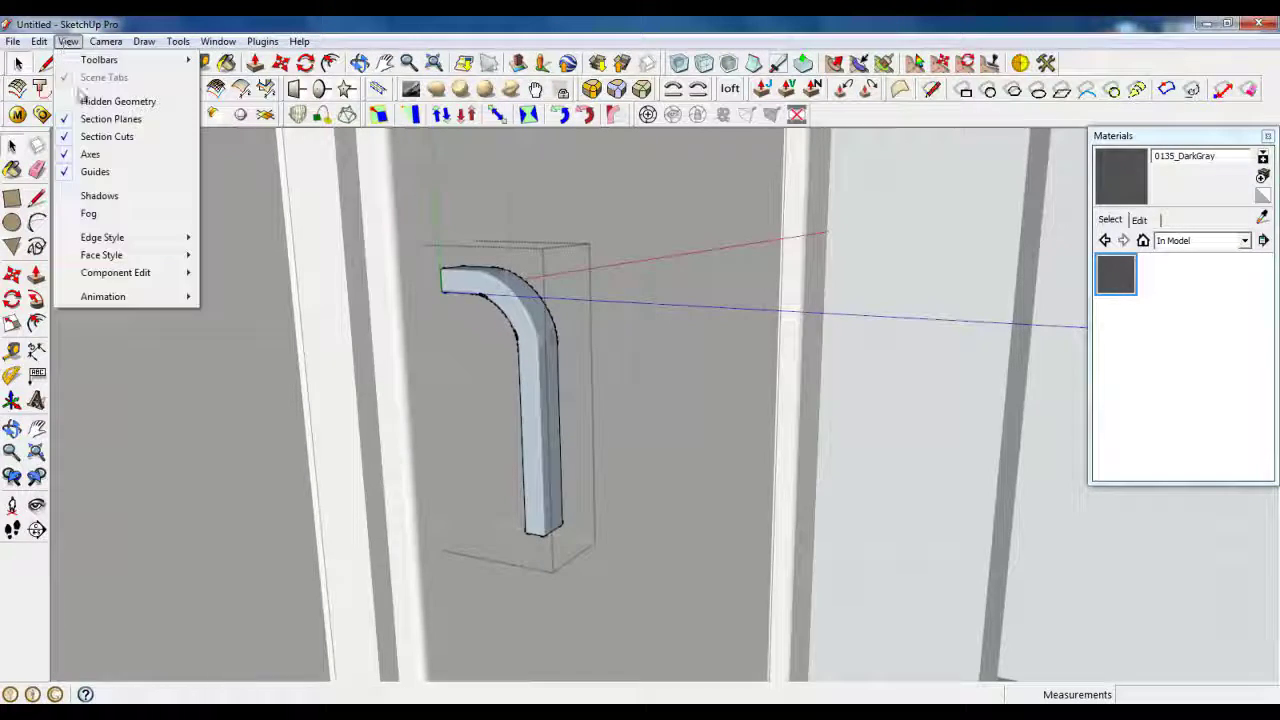
{"action": "left_click", "coordinate": [90, 101]}
{"action": "scroll", "coordinate": [540, 316], "scroll_direction": "up", "scroll_amount": 6}
{"action": "middle_click_drag", "start_coordinate": [555, 315], "coordinate": [416, 342]}
Close the handle group and the door leaf group to return to the surrounding frame's level
{"action": "scroll", "coordinate": [416, 342], "scroll_direction": "down", "scroll_amount": 4}
{"action": "right_click", "coordinate": [437, 283]}
{"action": "left_click", "coordinate": [446, 293]}
{"action": "left_click", "coordinate": [429, 299]}
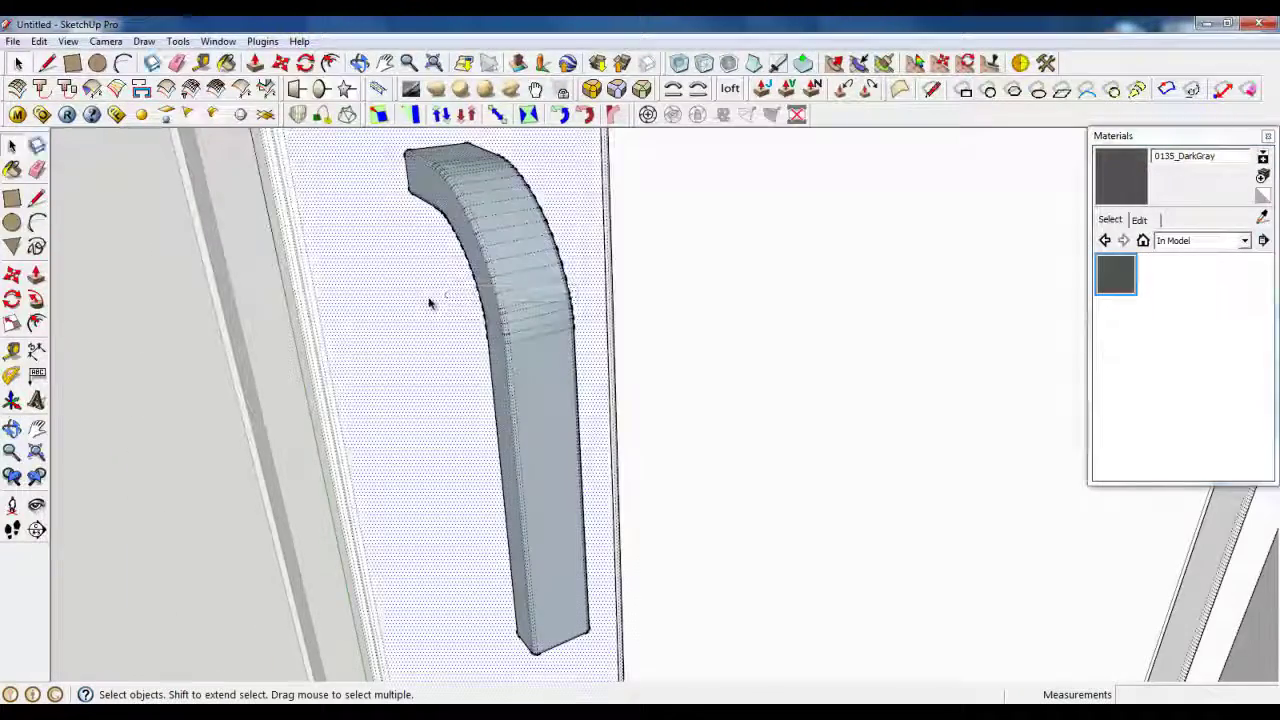
{"action": "right_click", "coordinate": [280, 373]}
{"action": "left_click", "coordinate": [312, 381]}
Select the middle opening's frame edge beside the door and turn off the display of hidden geometry
{"action": "scroll", "coordinate": [517, 620], "scroll_direction": "down", "scroll_amount": 6}
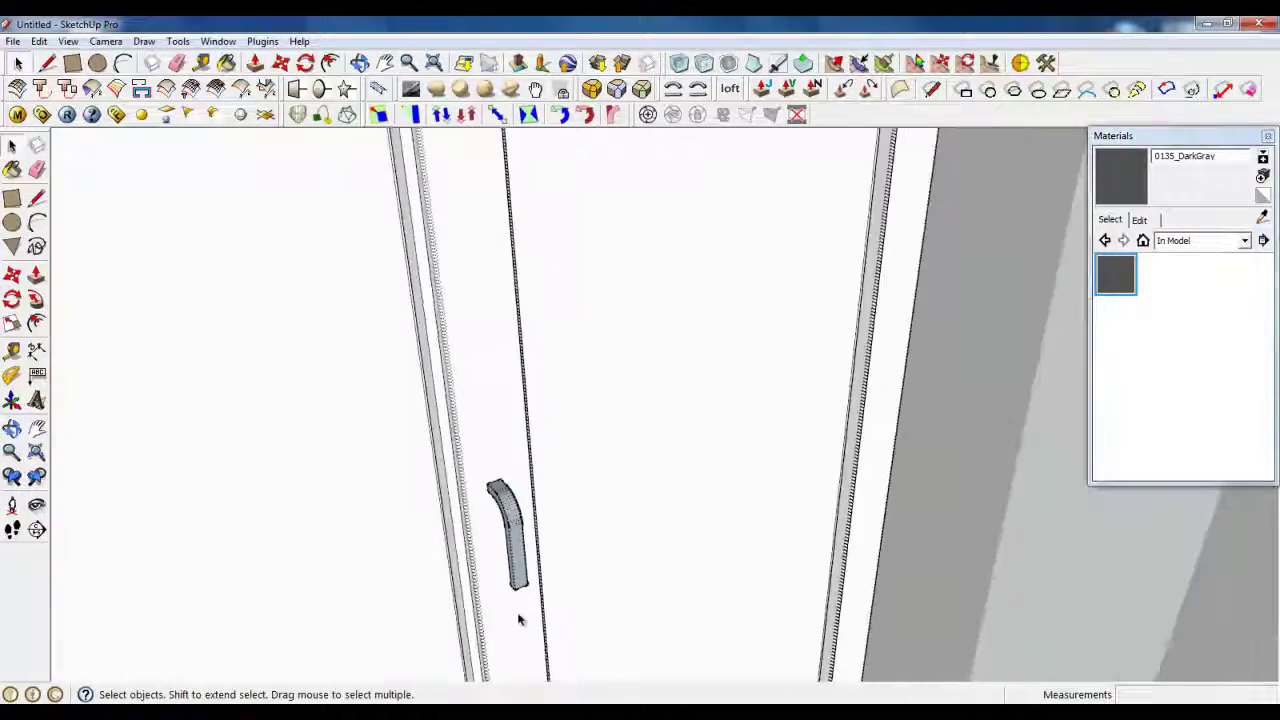
{"action": "scroll", "coordinate": [518, 616], "scroll_direction": "down", "scroll_amount": 4}
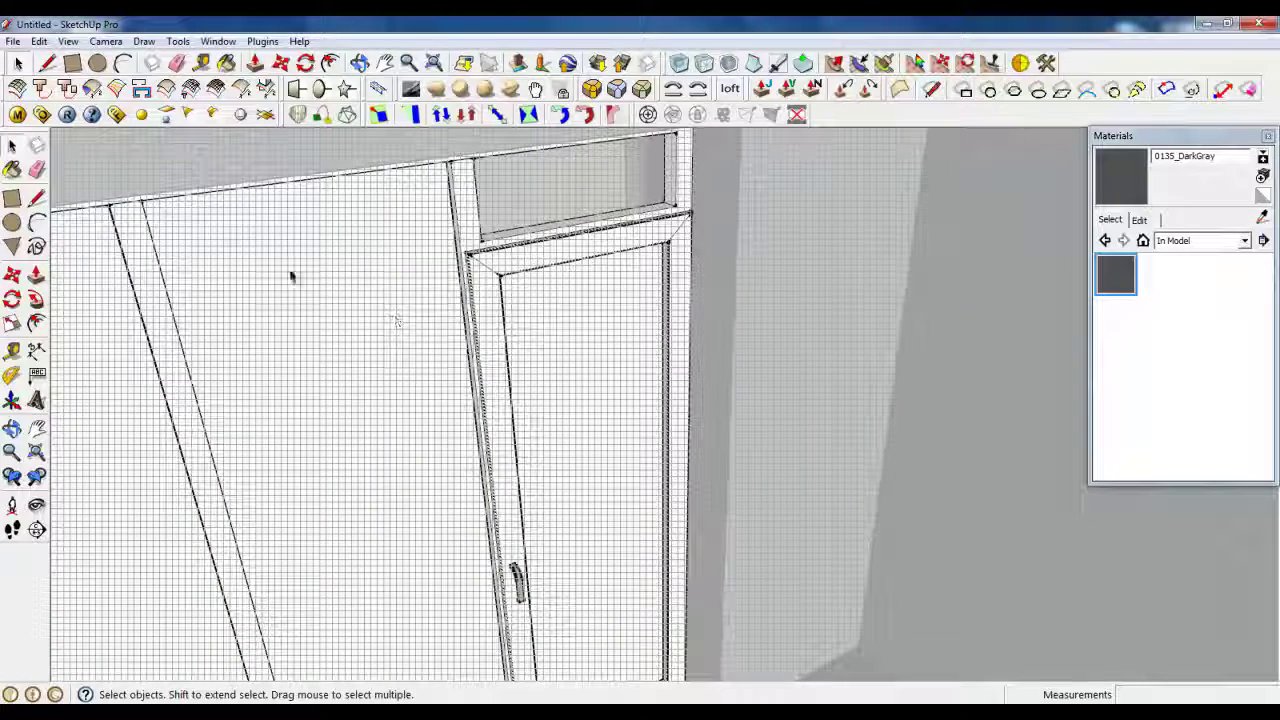
{"action": "left_click", "coordinate": [470, 392]}
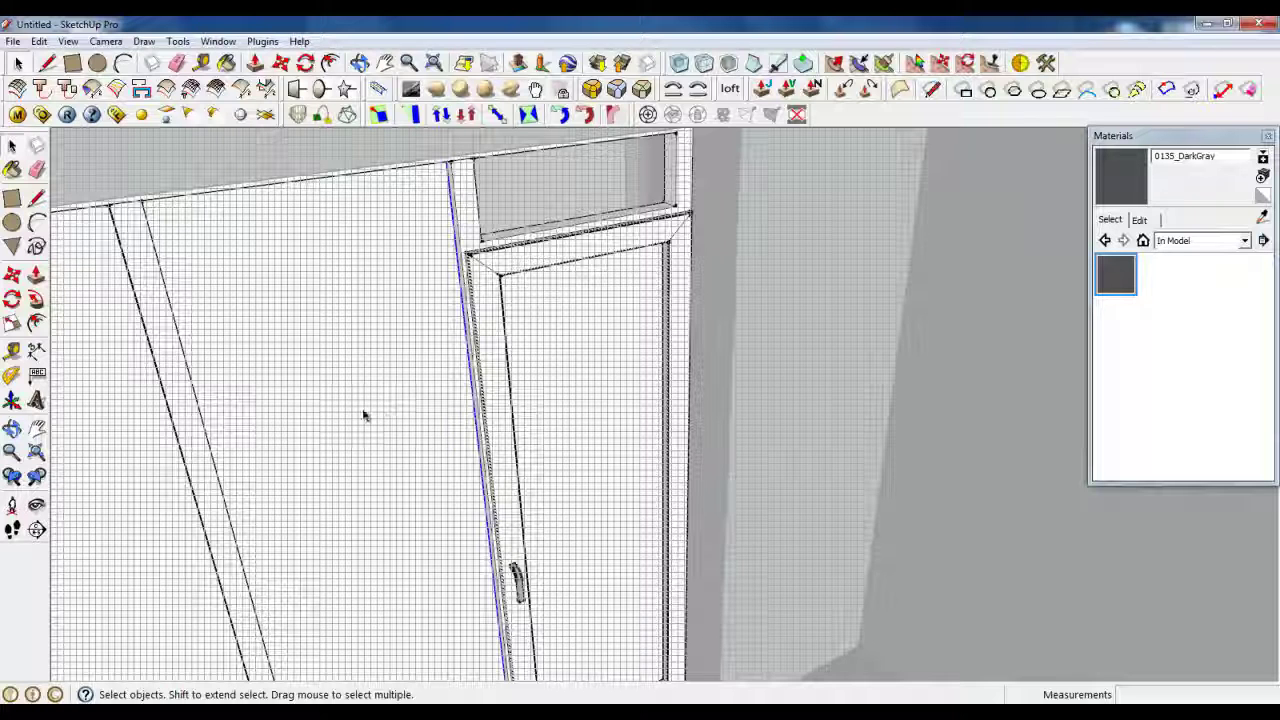
{"action": "left_click", "coordinate": [68, 41]}
{"action": "left_click", "coordinate": [100, 100]}
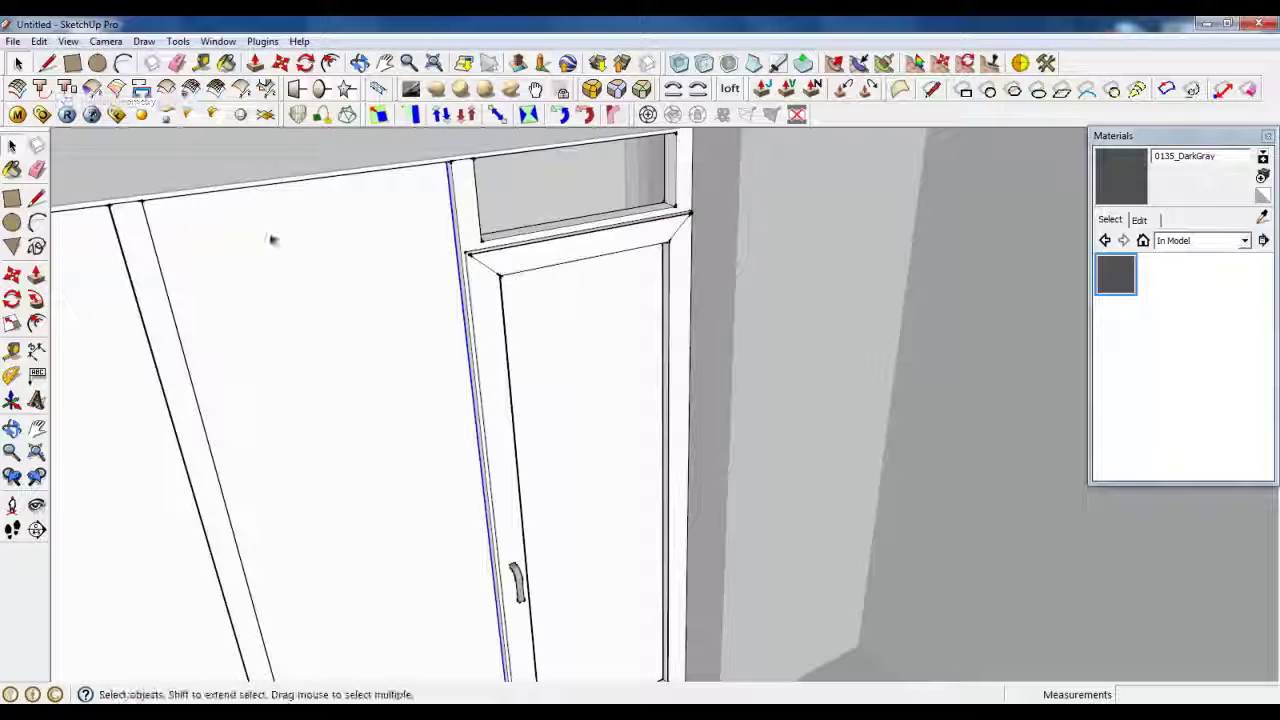
Examine the glazed door and its frame within the wall and the surrounding rooms
{"action": "scroll", "coordinate": [689, 431], "scroll_direction": "down", "scroll_amount": 8}
{"action": "mouse_move", "coordinate": [689, 431]}
{"action": "middle_mouse_down"}
{"action": "mouse_move", "coordinate": [675, 469]}
{"action": "mouse_move", "coordinate": [523, 429]}
{"action": "mouse_move", "coordinate": [537, 374]}
{"action": "mouse_move", "coordinate": [669, 429]}
{"action": "middle_mouse_up"}
{"action": "scroll", "coordinate": [628, 457], "scroll_direction": "up", "scroll_amount": 4}
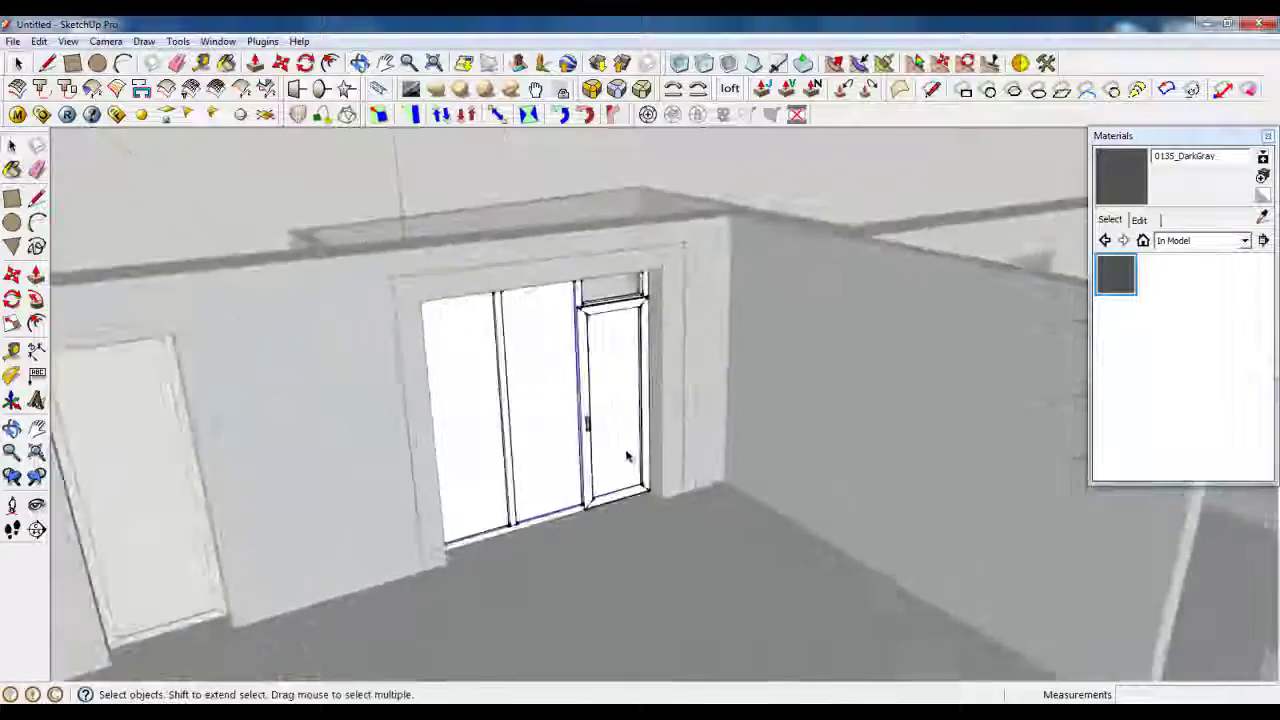
{"action": "scroll", "coordinate": [628, 457], "scroll_direction": "up", "scroll_amount": 2}
{"action": "middle_click_drag", "start_coordinate": [586, 534], "coordinate": [612, 622]}
{"action": "scroll", "coordinate": [546, 349], "scroll_direction": "down", "scroll_amount": 6}
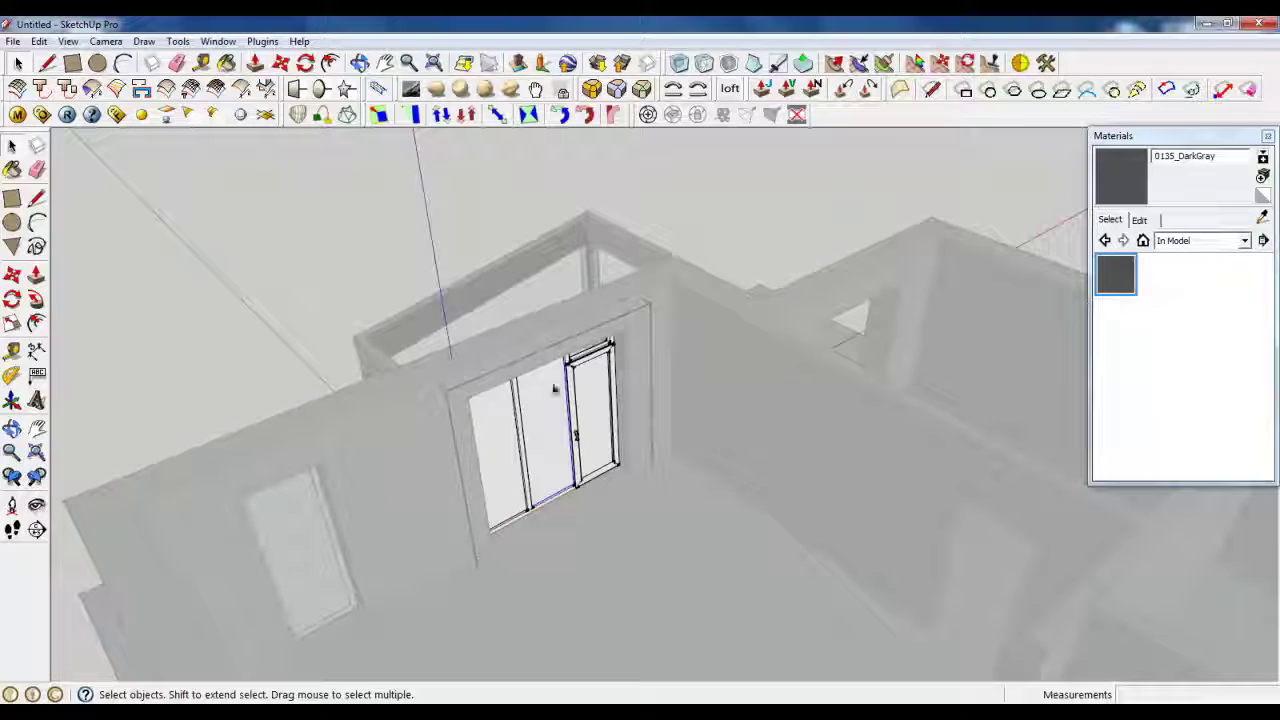
{"action": "middle_click_drag", "start_coordinate": [529, 385], "coordinate": [577, 347]}
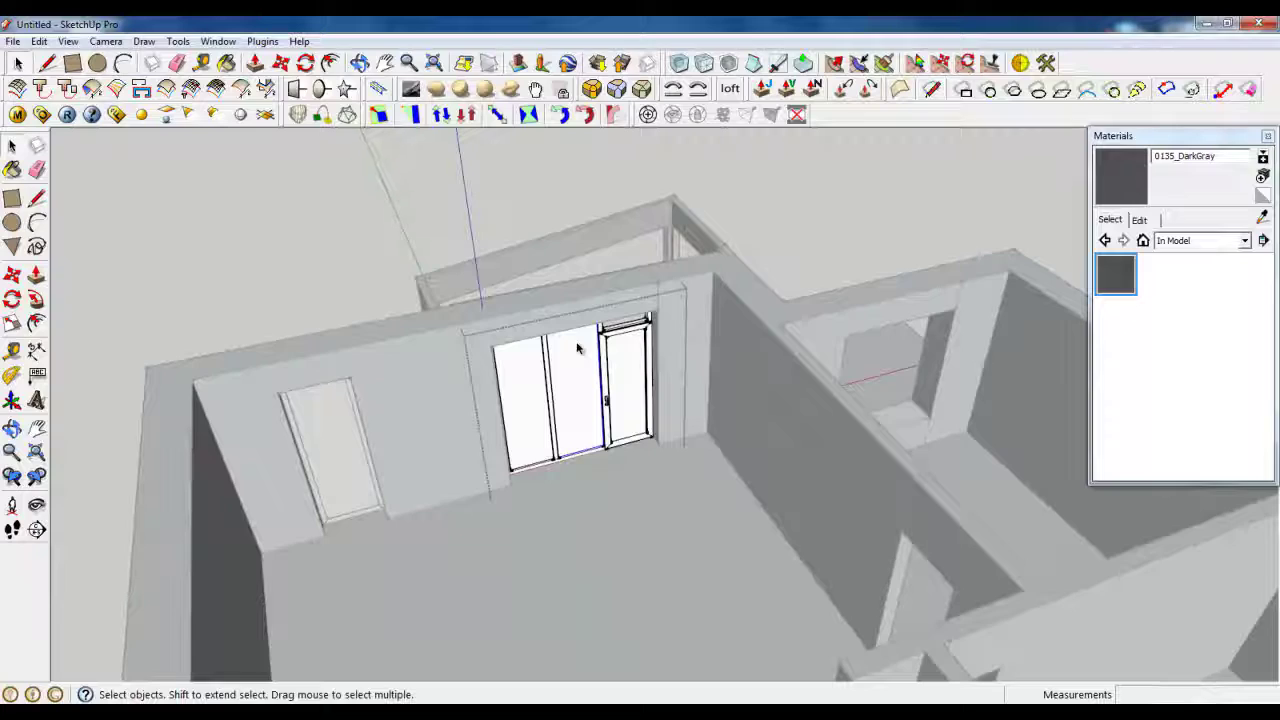
{"action": "scroll", "coordinate": [577, 347], "scroll_direction": "up", "scroll_amount": 6}
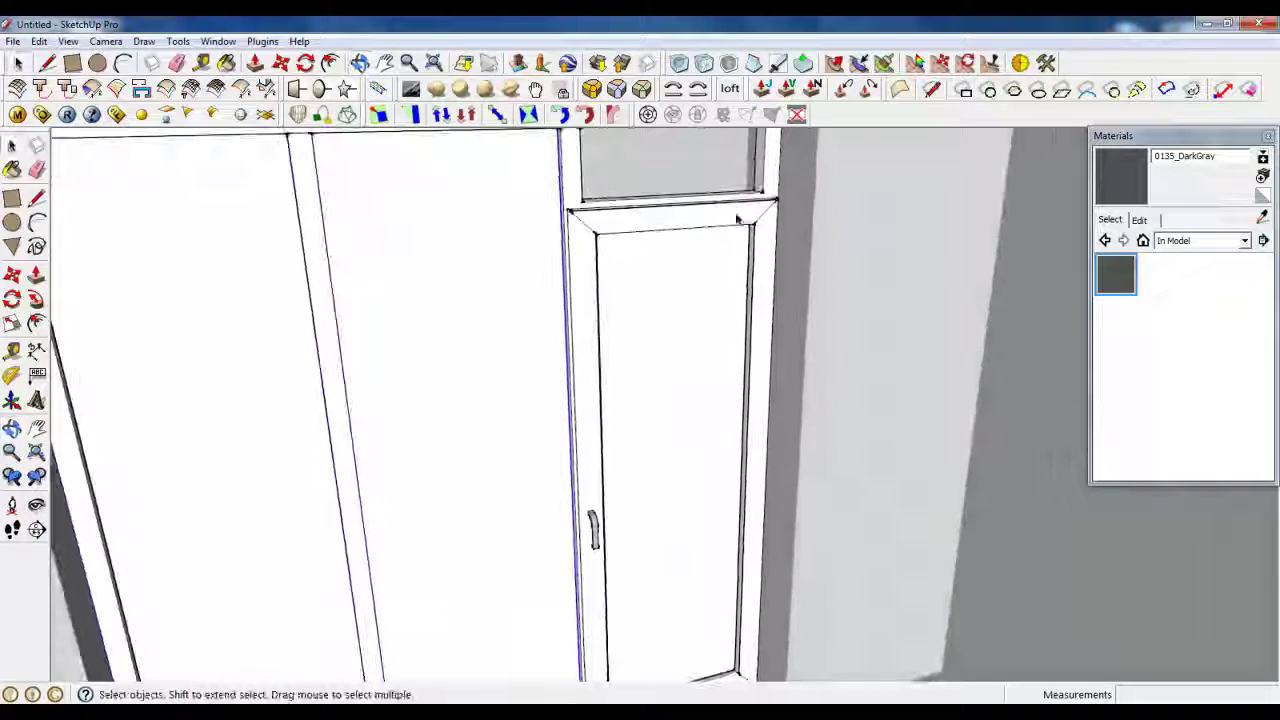
{"action": "scroll", "coordinate": [660, 414], "scroll_direction": "down", "scroll_amount": 6}
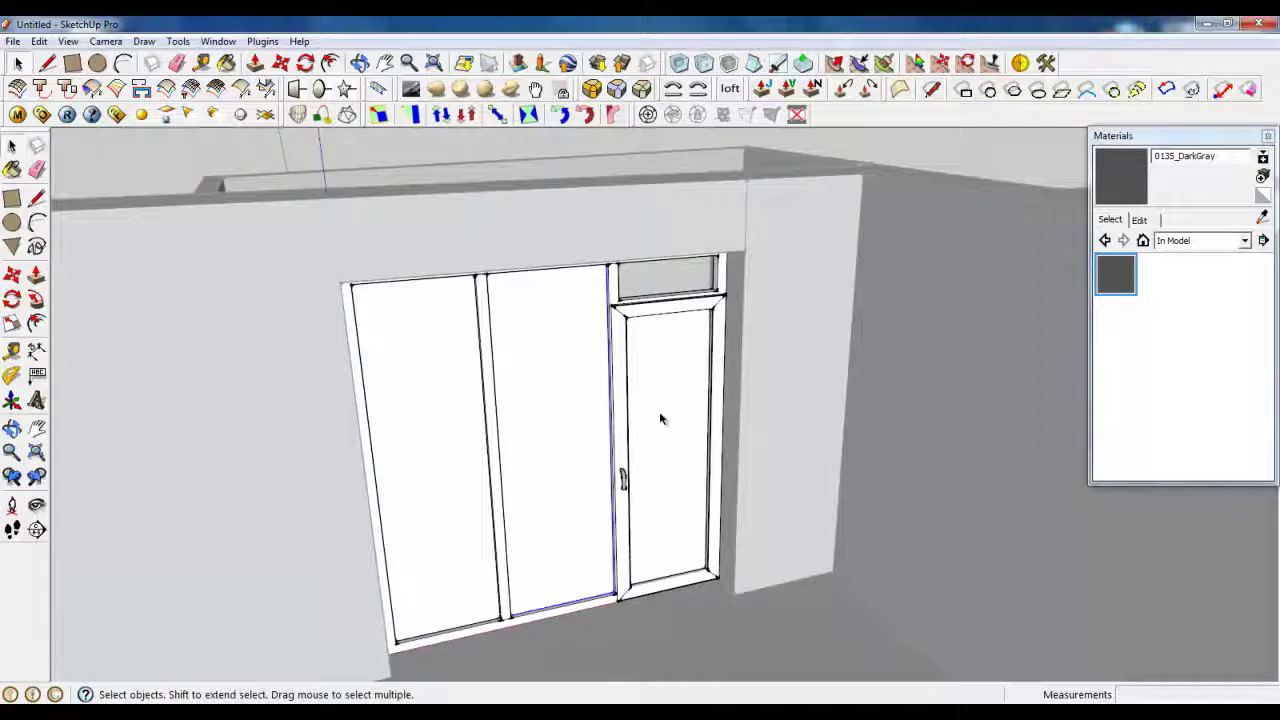
Select the front inner edges of the frame around the two tall glazed openings beside the door
{"action": "scroll", "coordinate": [509, 657], "scroll_direction": "up", "scroll_amount": 5}
{"action": "scroll", "coordinate": [248, 630], "scroll_direction": "up", "scroll_amount": 5}
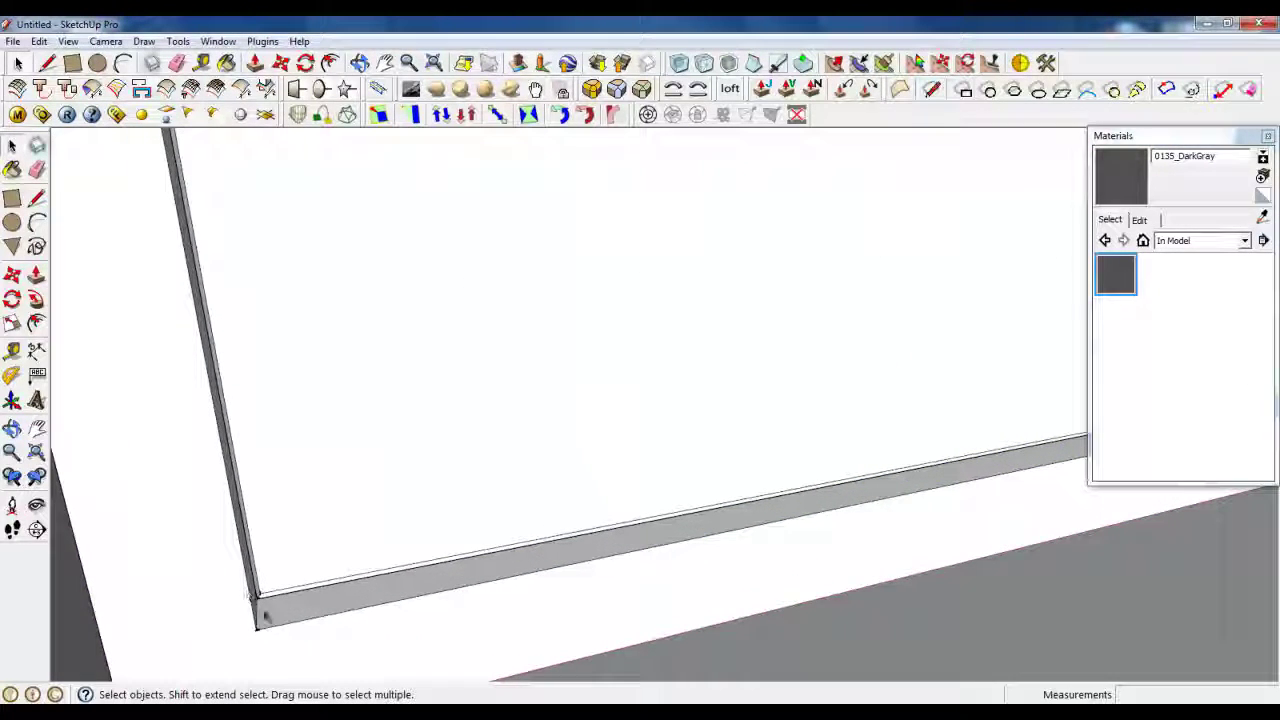
{"action": "left_click", "coordinate": [262, 612]}
{"action": "left_click", "coordinate": [272, 627], "text": "ctrl"}
{"action": "scroll", "coordinate": [191, 645], "scroll_direction": "down", "scroll_amount": 5}
{"action": "scroll", "coordinate": [577, 612], "scroll_direction": "up", "scroll_amount": 4}
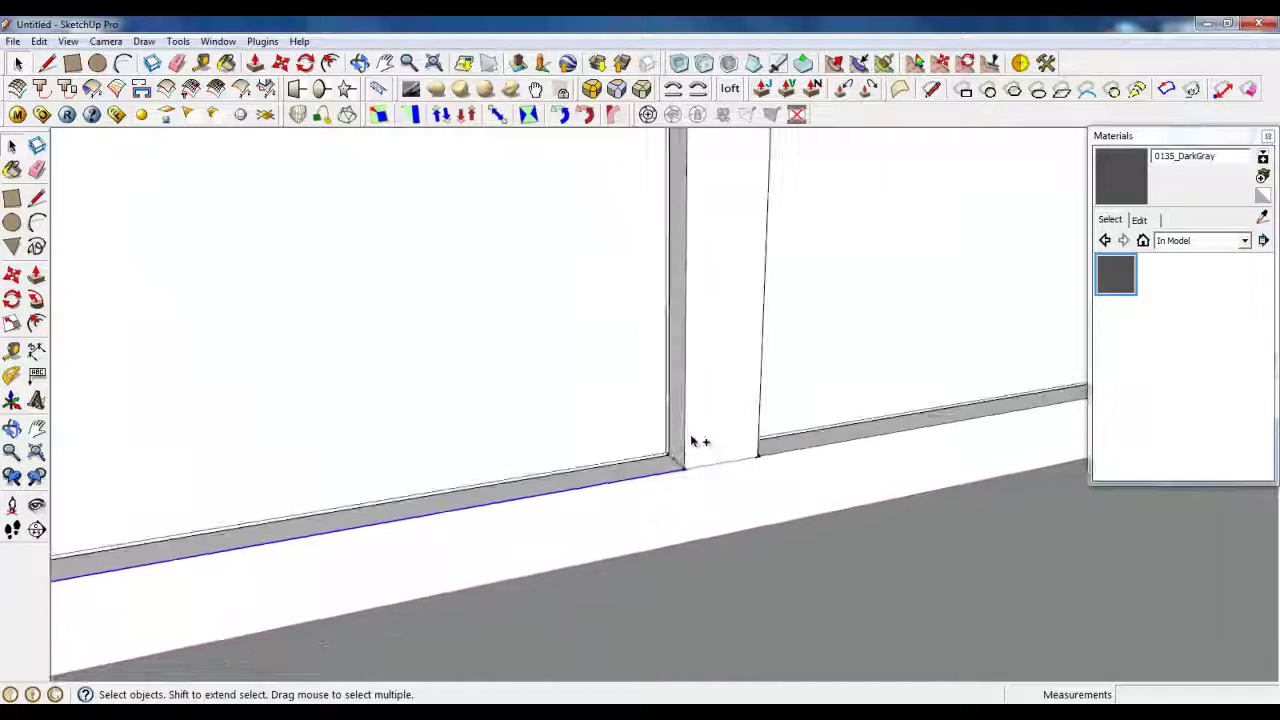
{"action": "left_click", "coordinate": [688, 441], "text": "ctrl"}
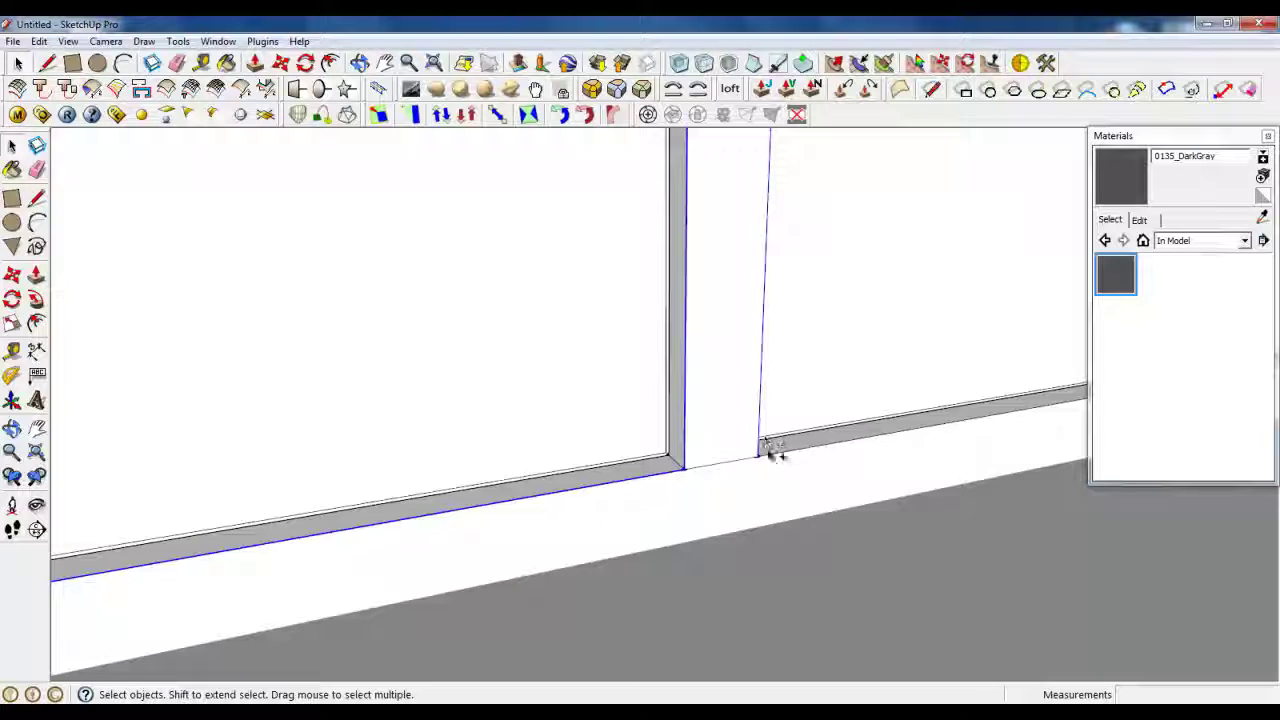
{"action": "scroll", "coordinate": [634, 551], "scroll_direction": "down", "scroll_amount": 10}
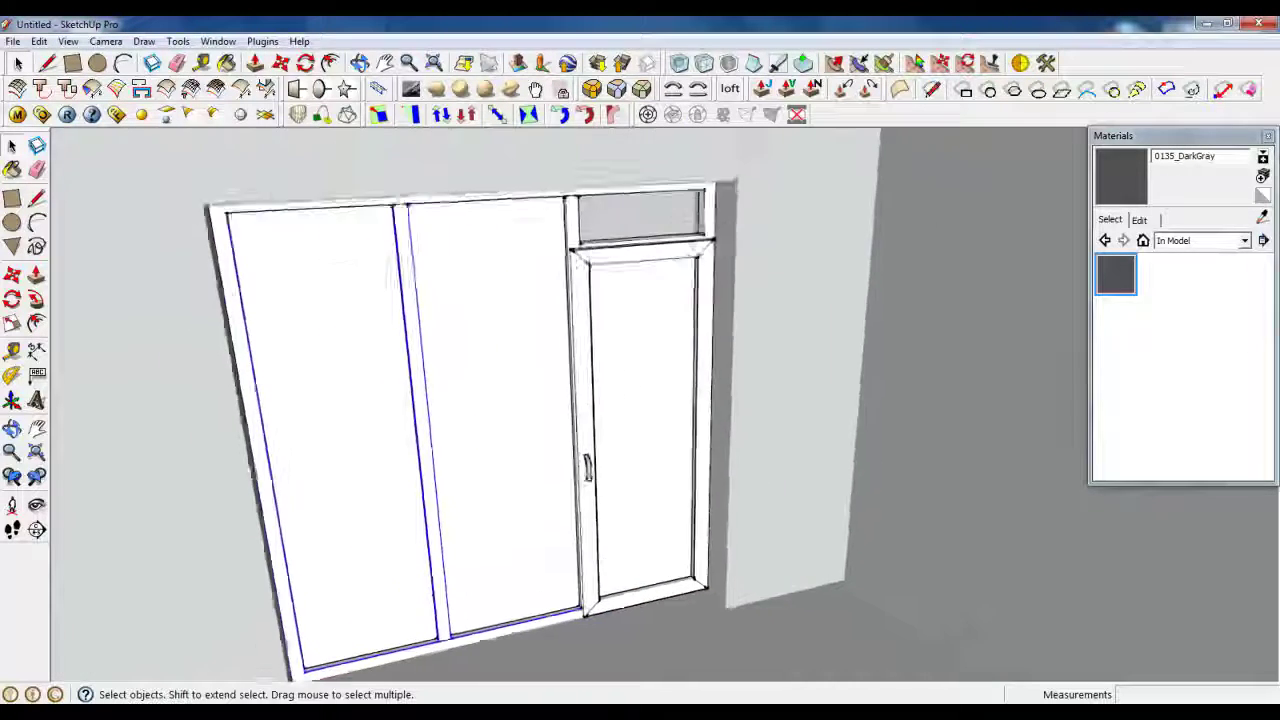
{"action": "scroll", "coordinate": [409, 243], "scroll_direction": "up", "scroll_amount": 6}
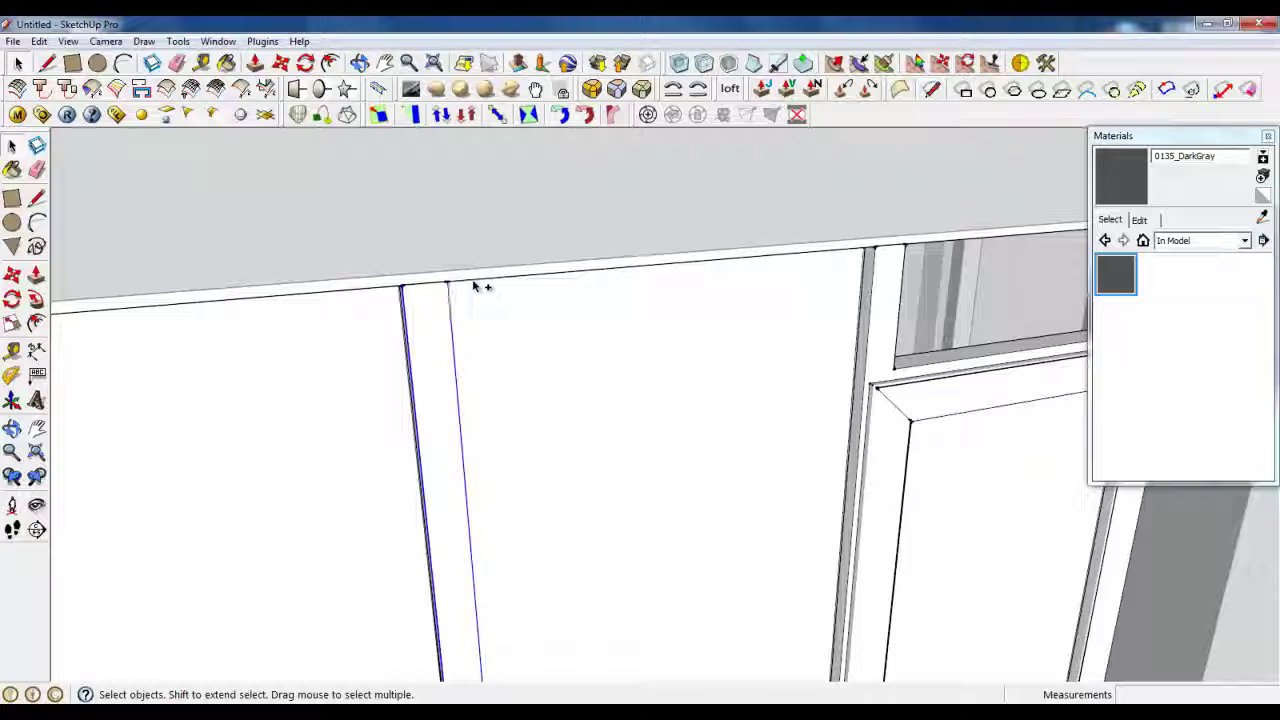
{"action": "scroll", "coordinate": [383, 296], "scroll_direction": "down", "scroll_amount": 3}
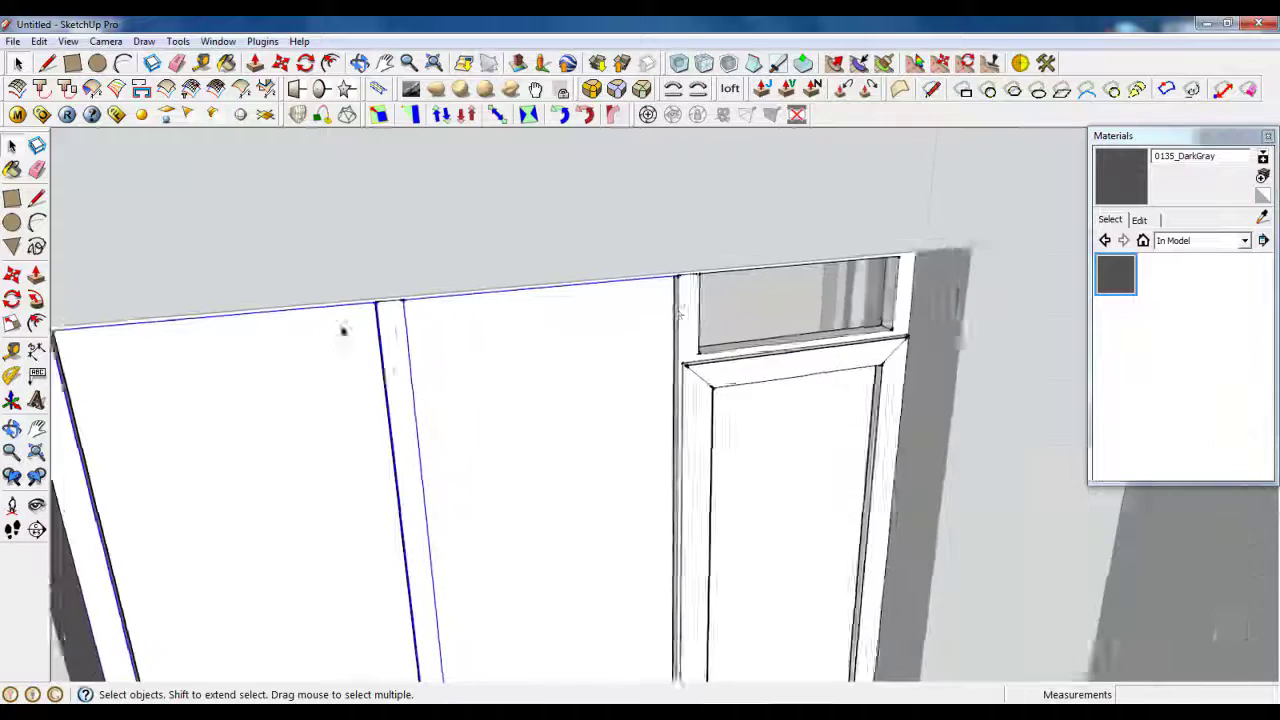
Add the post edge beside the door and the four inner edges of the small opening above it to the selection
{"action": "scroll", "coordinate": [657, 309], "scroll_direction": "up", "scroll_amount": 4}
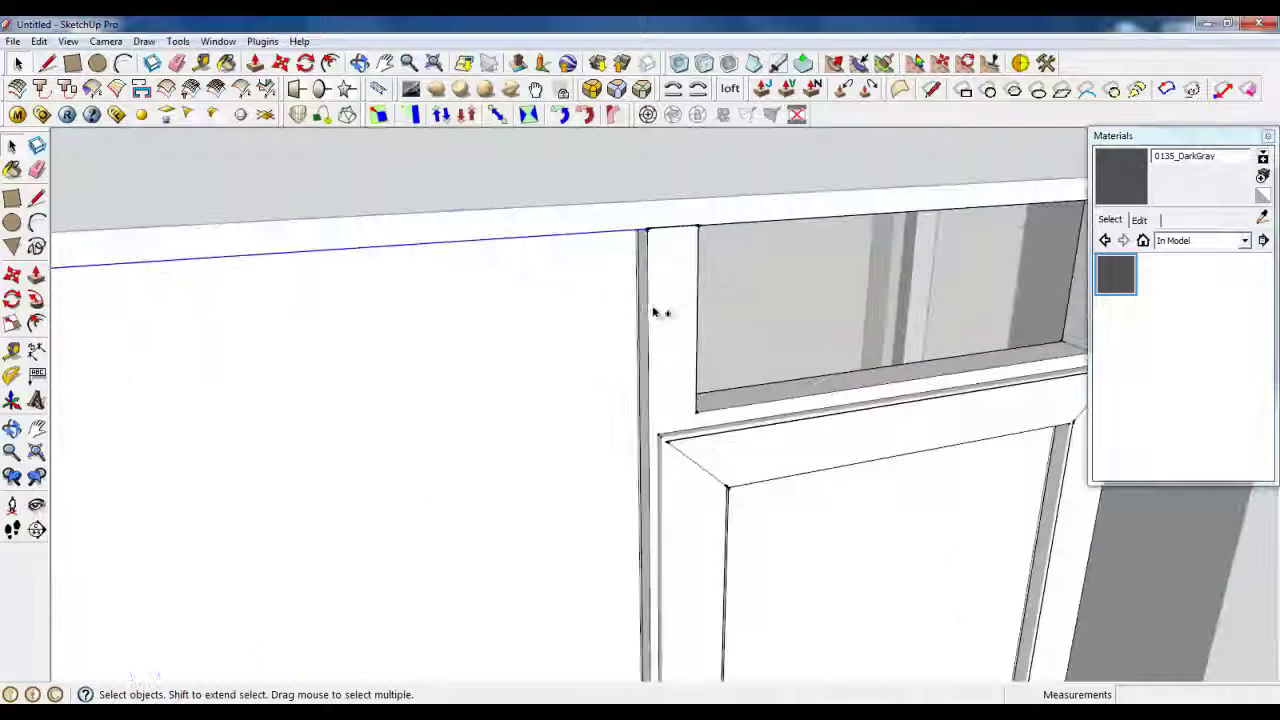
{"action": "left_click", "coordinate": [698, 261], "text": "ctrl"}
{"action": "left_click", "coordinate": [712, 225], "text": "ctrl"}
{"action": "left_click", "coordinate": [733, 406], "text": "ctrl"}
{"action": "scroll", "coordinate": [507, 414], "scroll_direction": "down", "scroll_amount": 3}
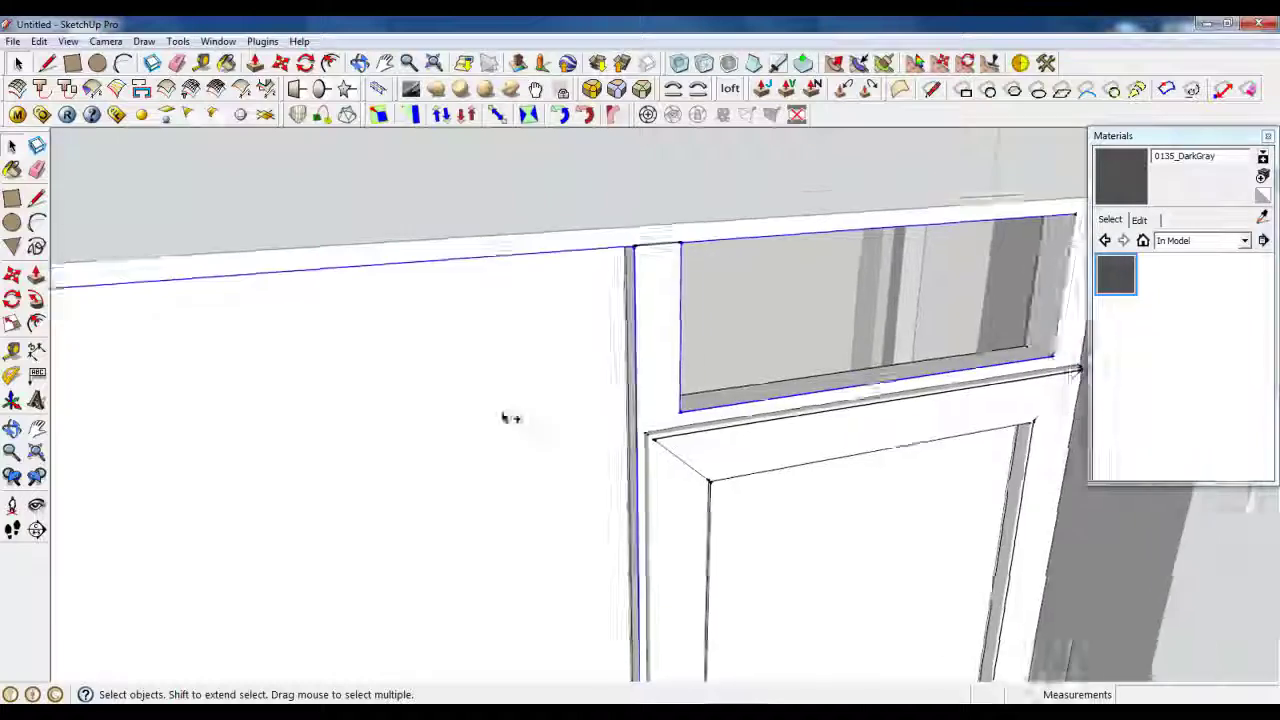
{"action": "scroll", "coordinate": [932, 335], "scroll_direction": "up", "scroll_amount": 6}
{"action": "left_click", "coordinate": [854, 318], "text": "ctrl"}
{"action": "scroll", "coordinate": [857, 321], "scroll_direction": "down", "scroll_amount": 8}
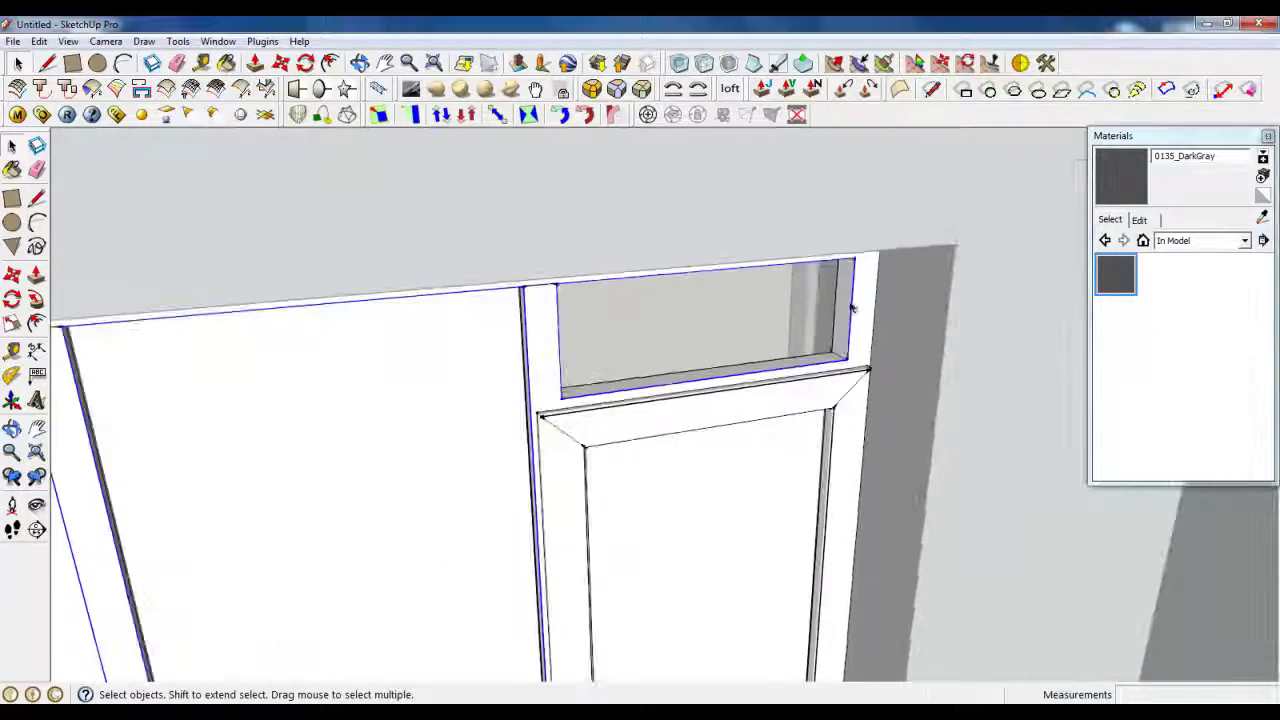
{"action": "scroll", "coordinate": [749, 294], "scroll_direction": "up", "scroll_amount": 2}
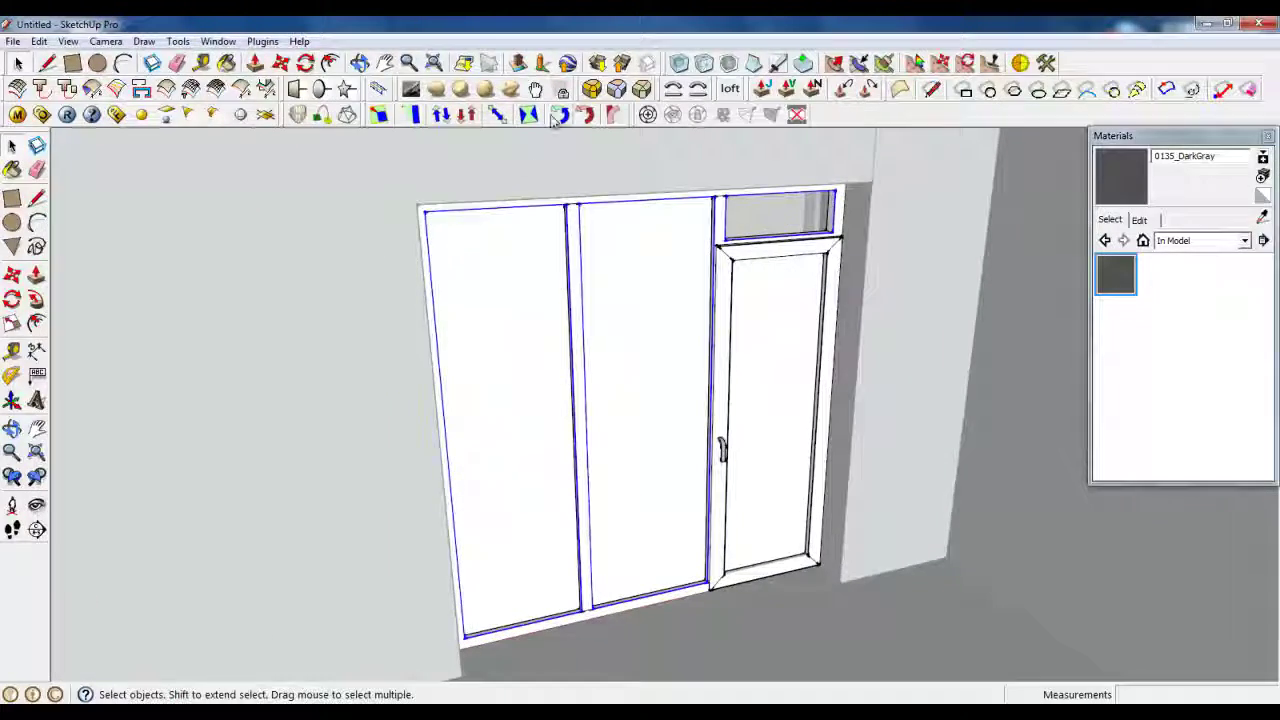
Round the selected inner edges of the fixed frame with a 4.6 mm offset and 5 segments
{"action": "left_click", "coordinate": [592, 89]}
{"action": "left_click", "coordinate": [634, 148]}
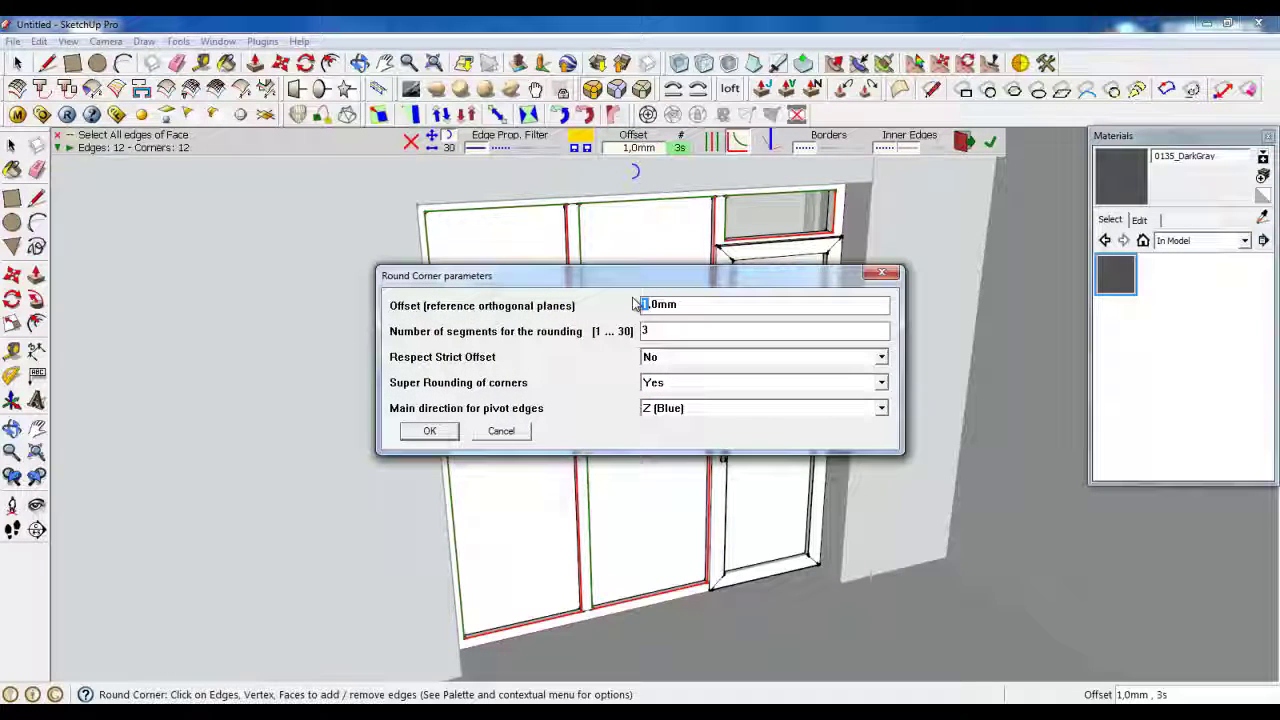
{"action": "type", "text": "4"}
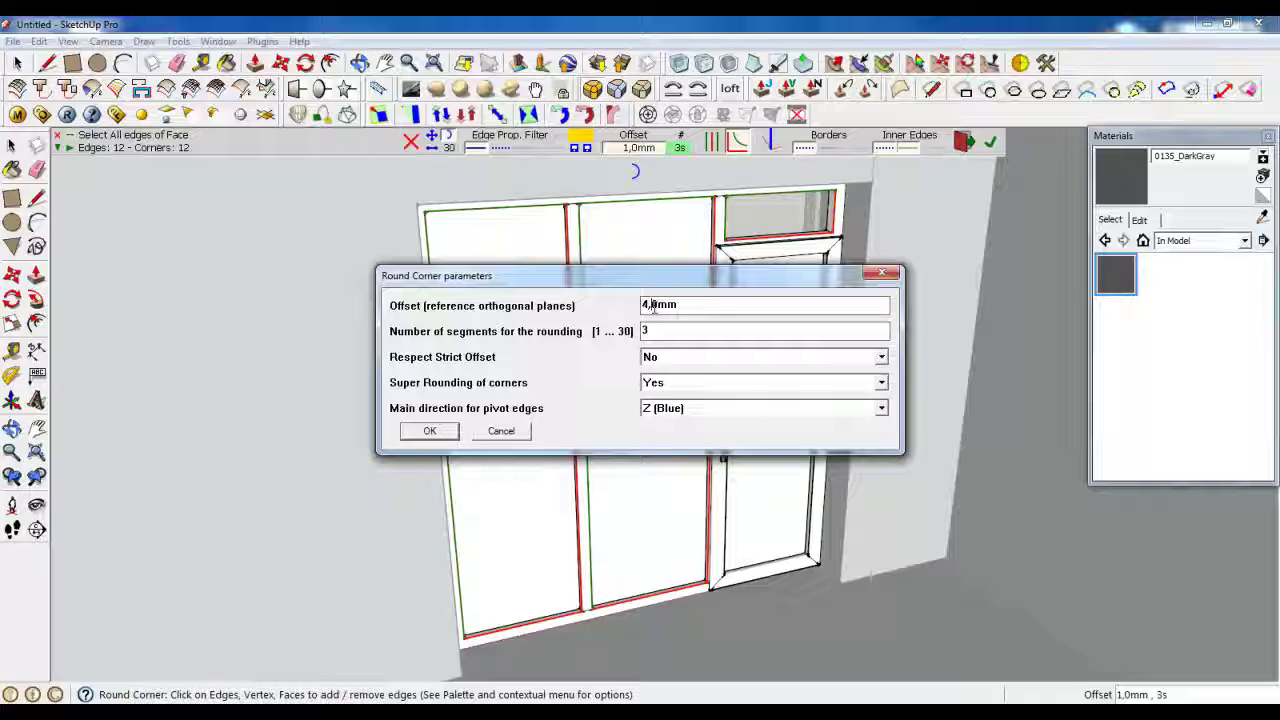
{"action": "left_click", "coordinate": [652, 331]}
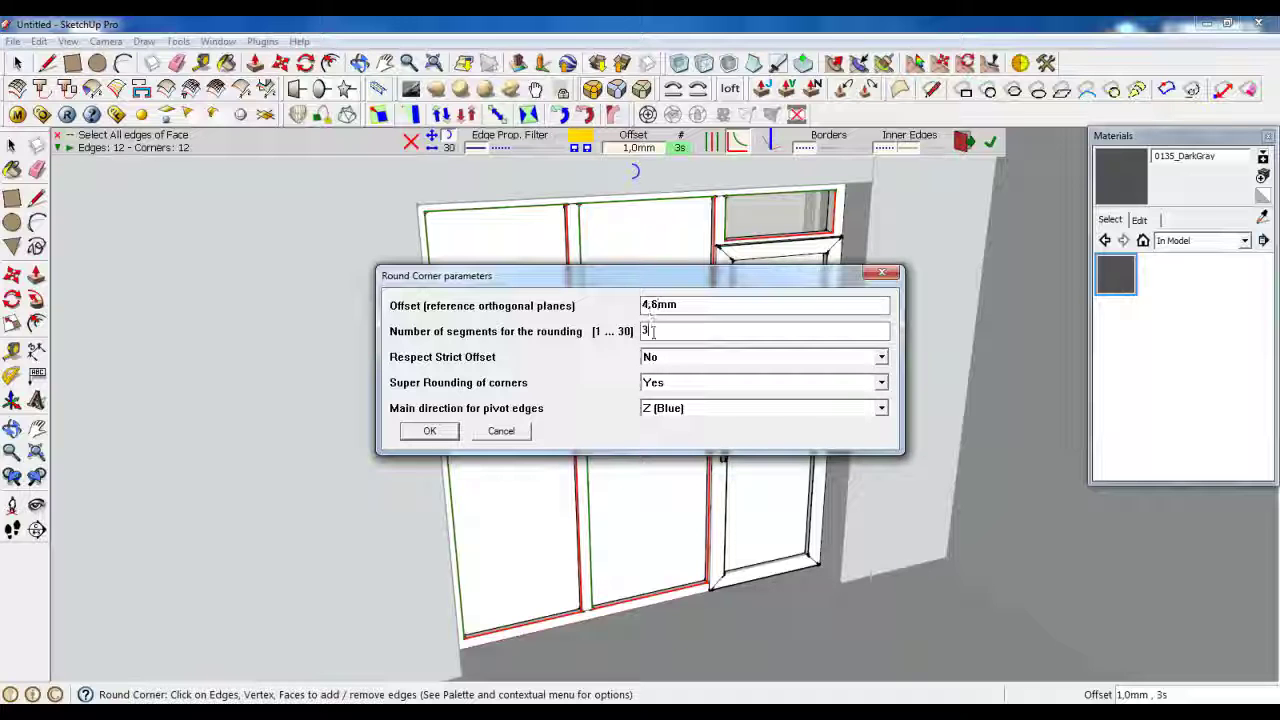
{"action": "type", "text": "5"}
{"action": "left_click", "coordinate": [429, 431]}
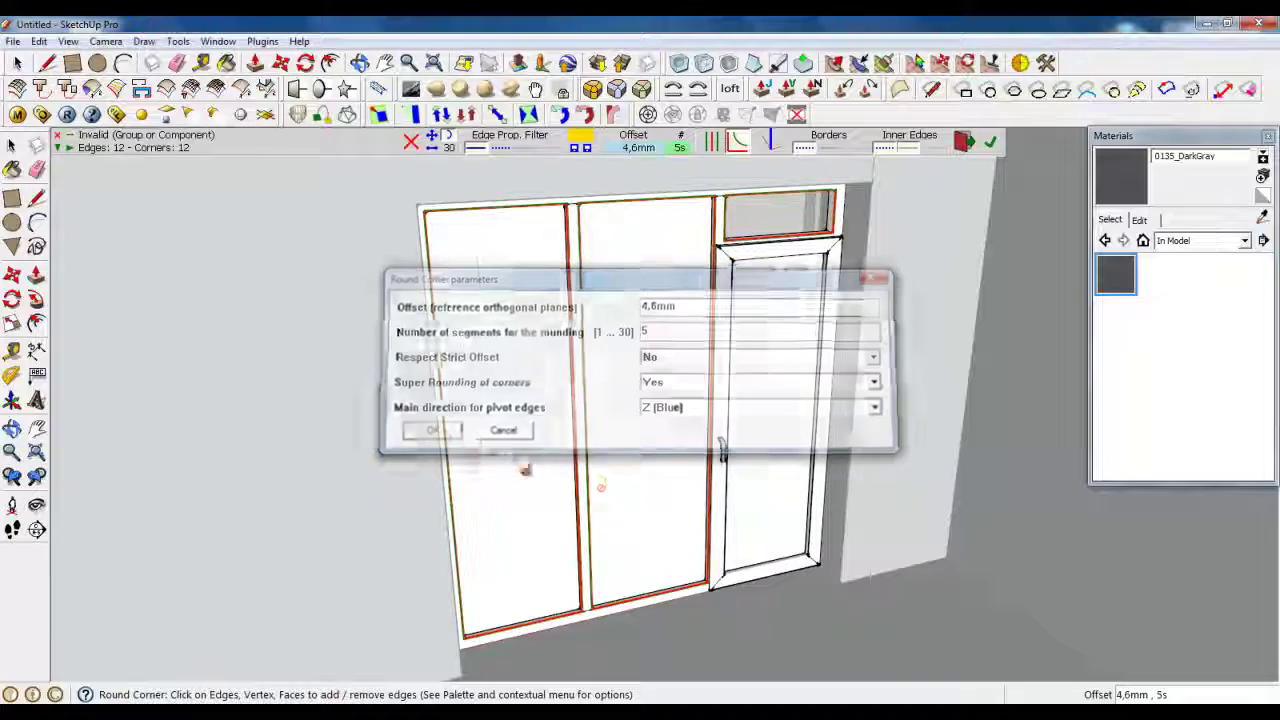
{"action": "left_click", "coordinate": [990, 141]}
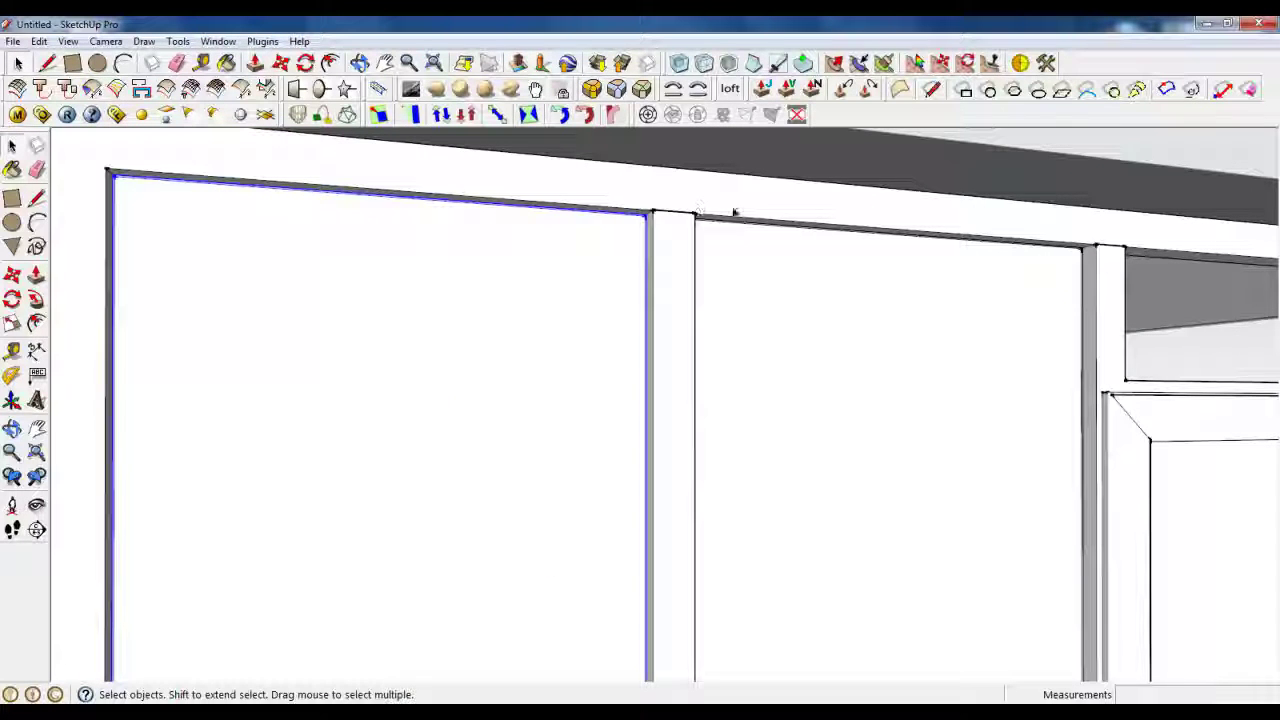
Push the raised strip where a post meets the frame back about 0.8 mm, flush with the adjoining surface
{"action": "middle_click_drag", "start_coordinate": [1123, 240], "coordinate": [884, 298]}
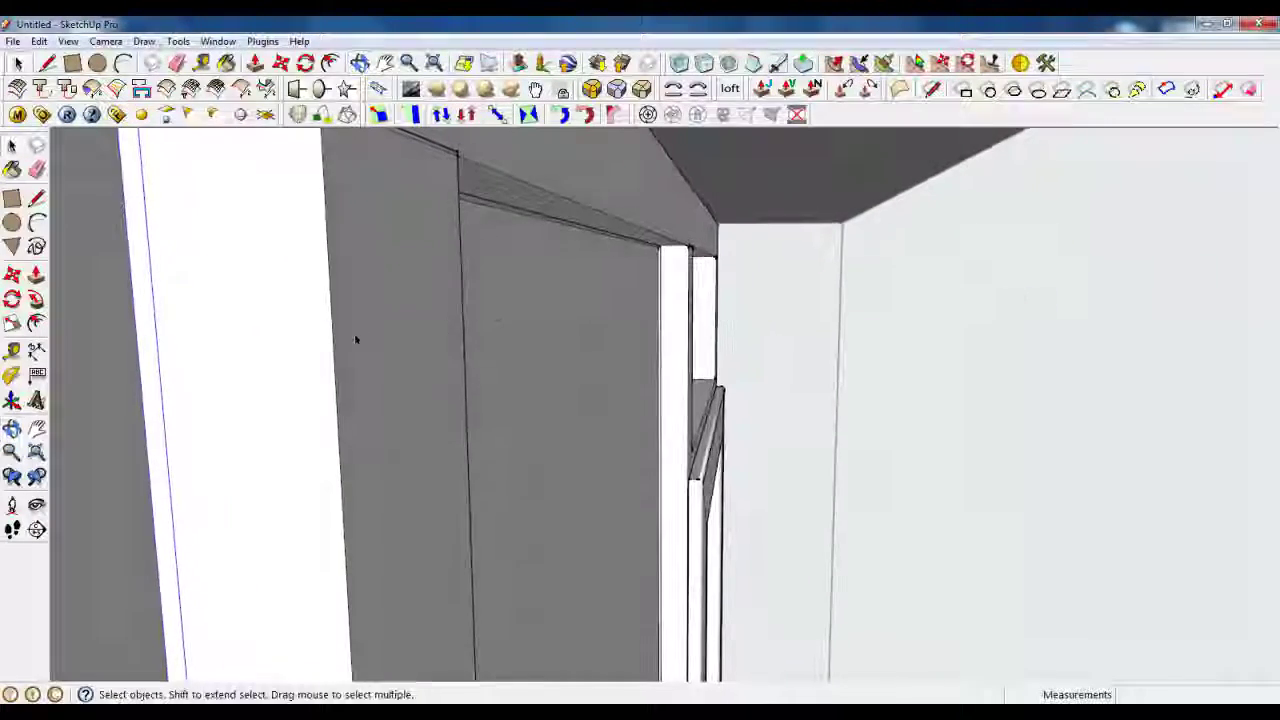
{"action": "middle_click_drag", "start_coordinate": [707, 314], "coordinate": [641, 262]}
{"action": "scroll", "coordinate": [641, 262], "scroll_direction": "up", "scroll_amount": 6}
{"action": "left_click", "coordinate": [260, 64]}
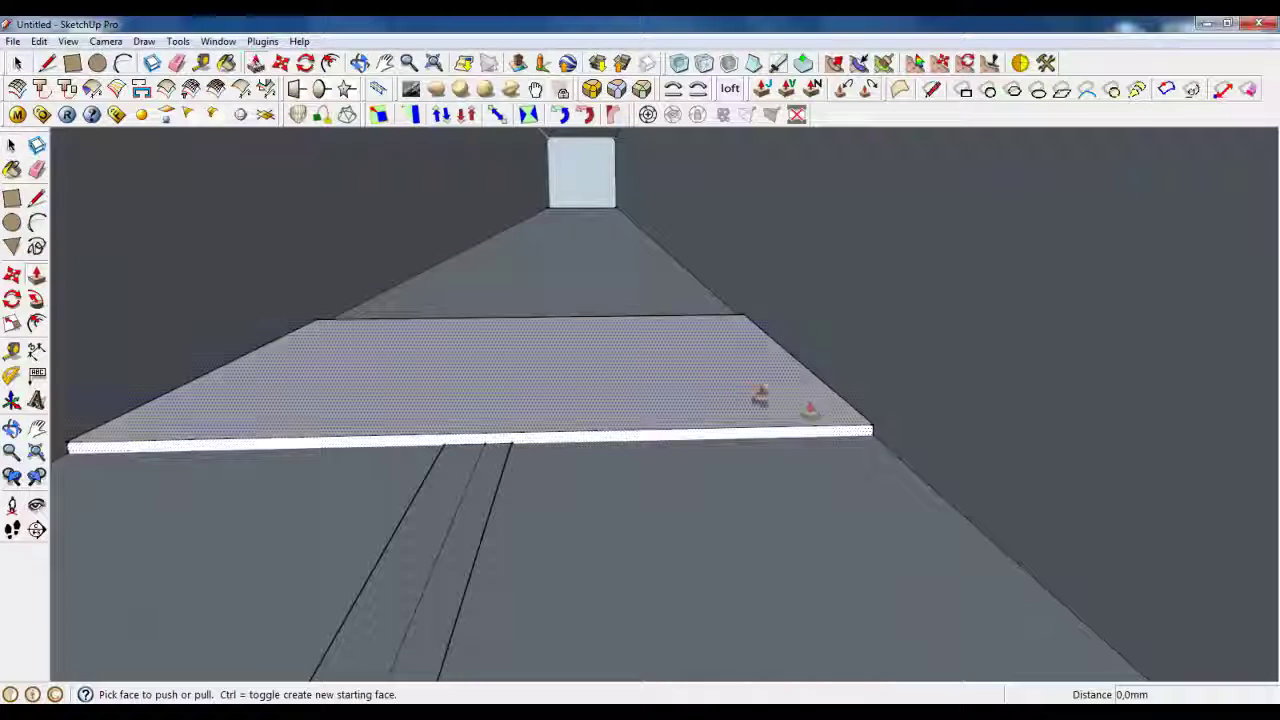
{"action": "left_click", "coordinate": [813, 411]}
{"action": "left_click", "coordinate": [866, 436]}
{"action": "scroll", "coordinate": [740, 327], "scroll_direction": "down", "scroll_amount": 3}
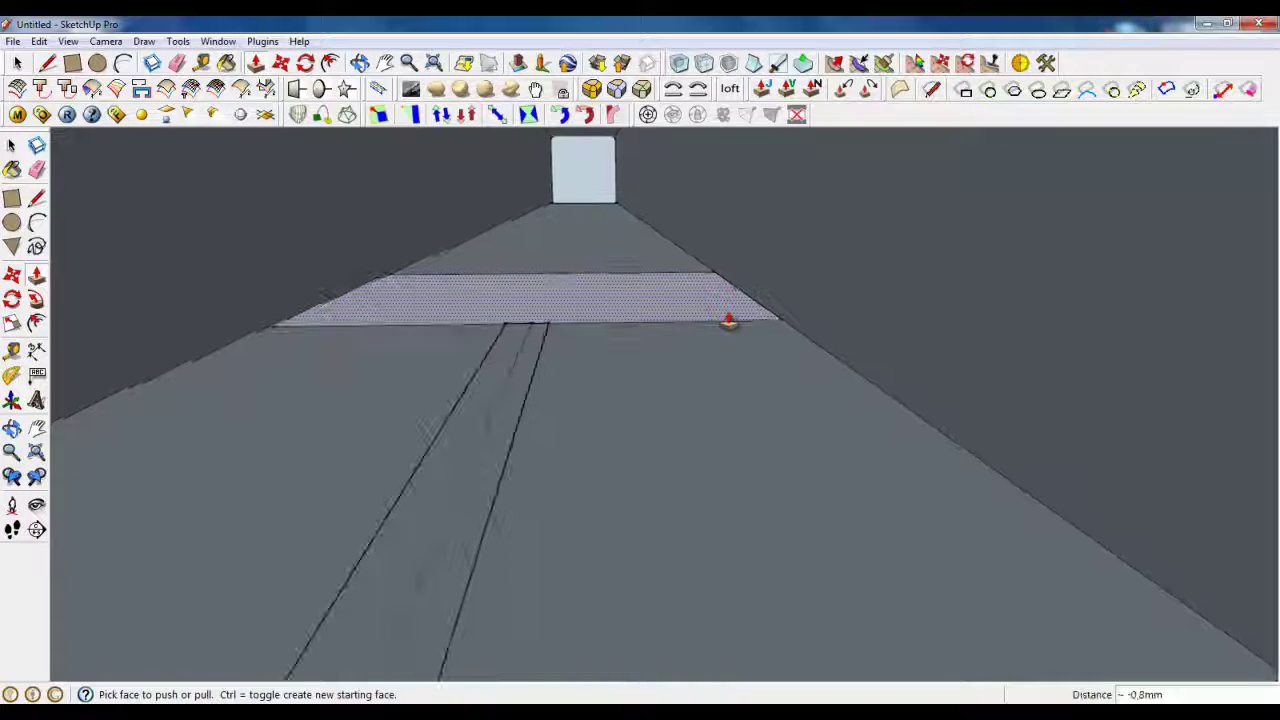
Push the remaining raised strips at the other post junctions back about 0.8 mm to sit flush with the frame
{"action": "left_click", "coordinate": [728, 292]}
{"action": "middle_click_drag", "start_coordinate": [667, 244], "coordinate": [720, 371]}
{"action": "left_click", "coordinate": [745, 296]}
{"action": "left_click", "coordinate": [763, 304]}
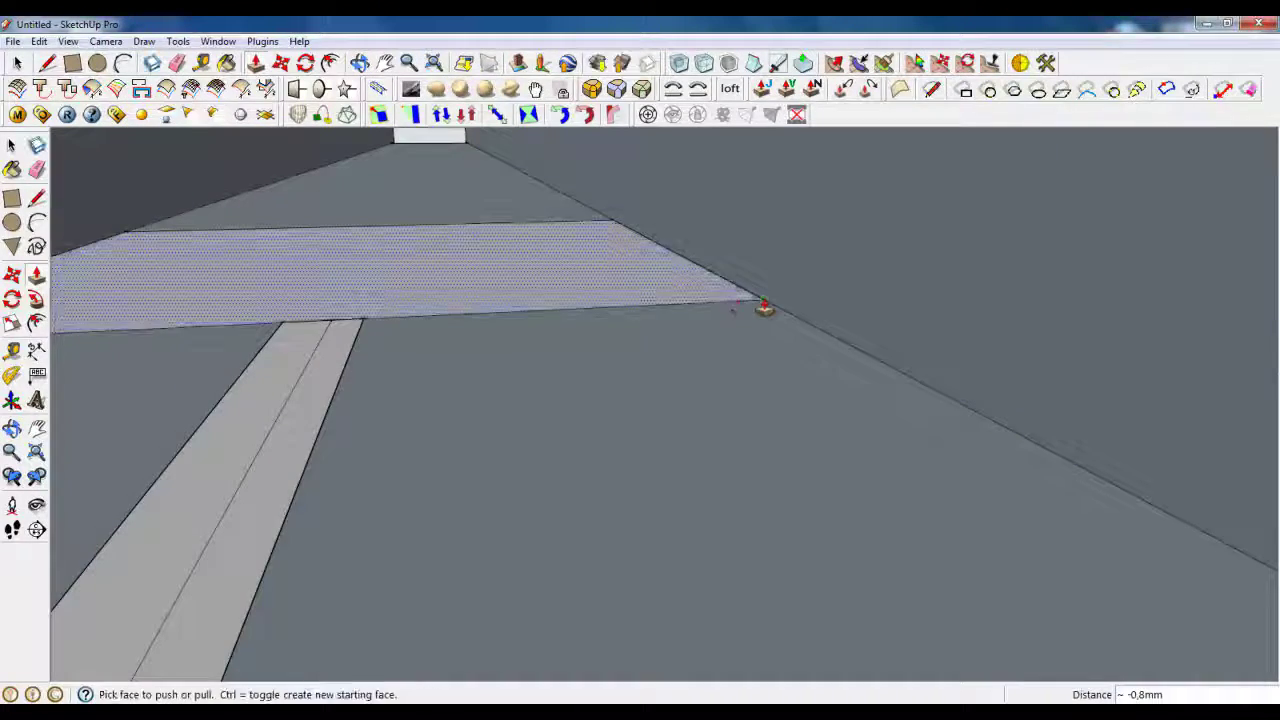
{"action": "middle_click_drag", "start_coordinate": [763, 304], "coordinate": [500, 329]}
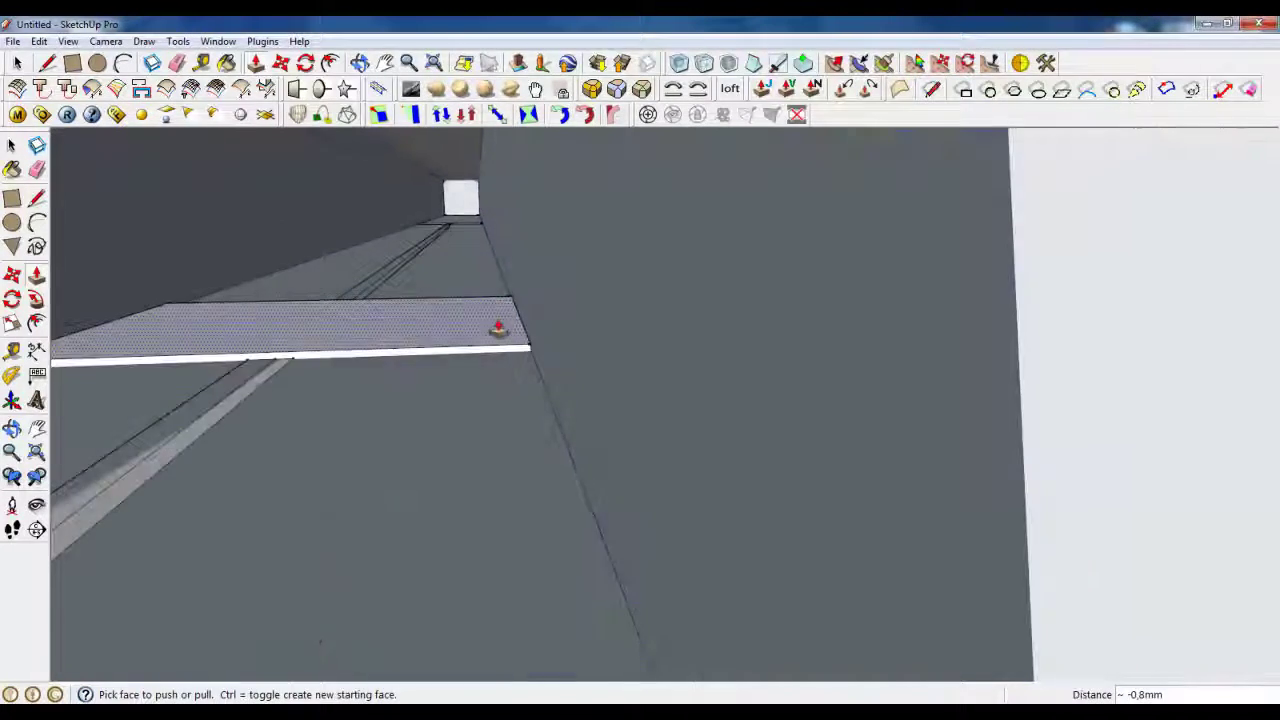
{"action": "left_click", "coordinate": [515, 345]}
{"action": "left_click", "coordinate": [531, 412]}
{"action": "middle_click_drag", "start_coordinate": [531, 412], "coordinate": [90, 200]}
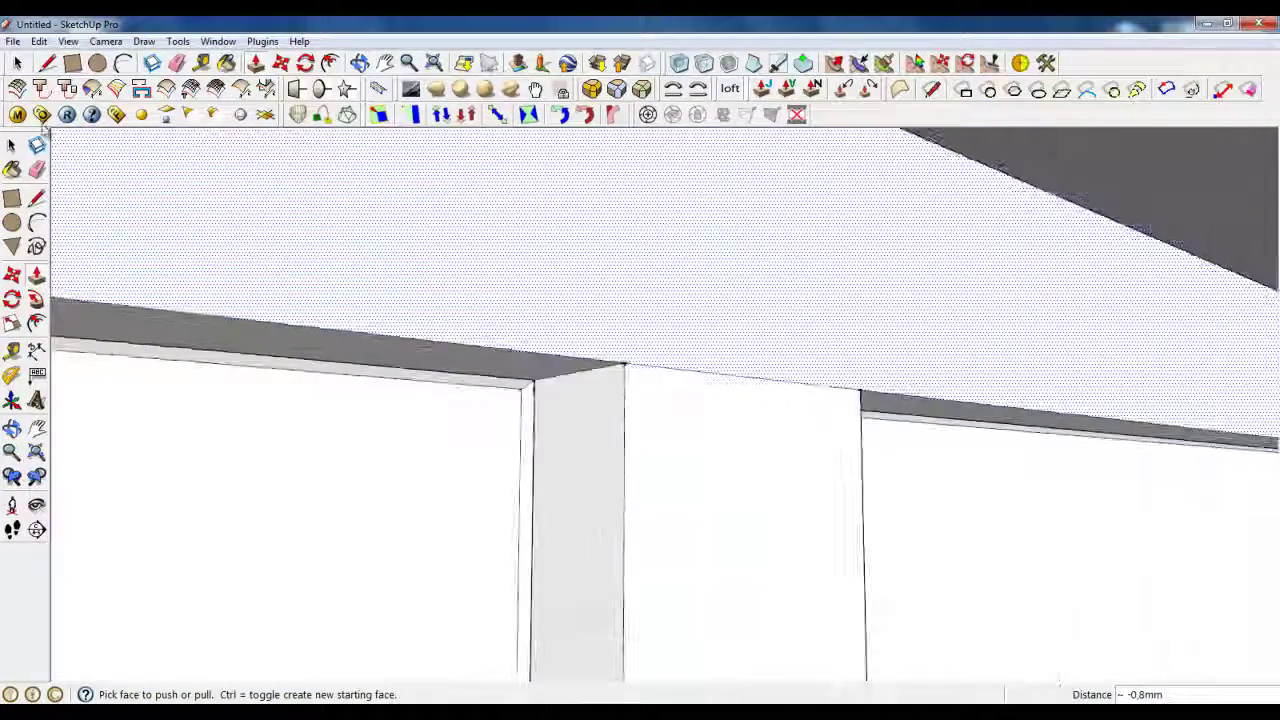
Draw diagonal mitre lines from the inner to the outer corner at both upper corners of the fixed frame
{"action": "left_click", "coordinate": [18, 62]}
{"action": "middle_click_drag", "start_coordinate": [278, 307], "coordinate": [370, 358]}
{"action": "scroll", "coordinate": [370, 358], "scroll_direction": "up", "scroll_amount": 3}
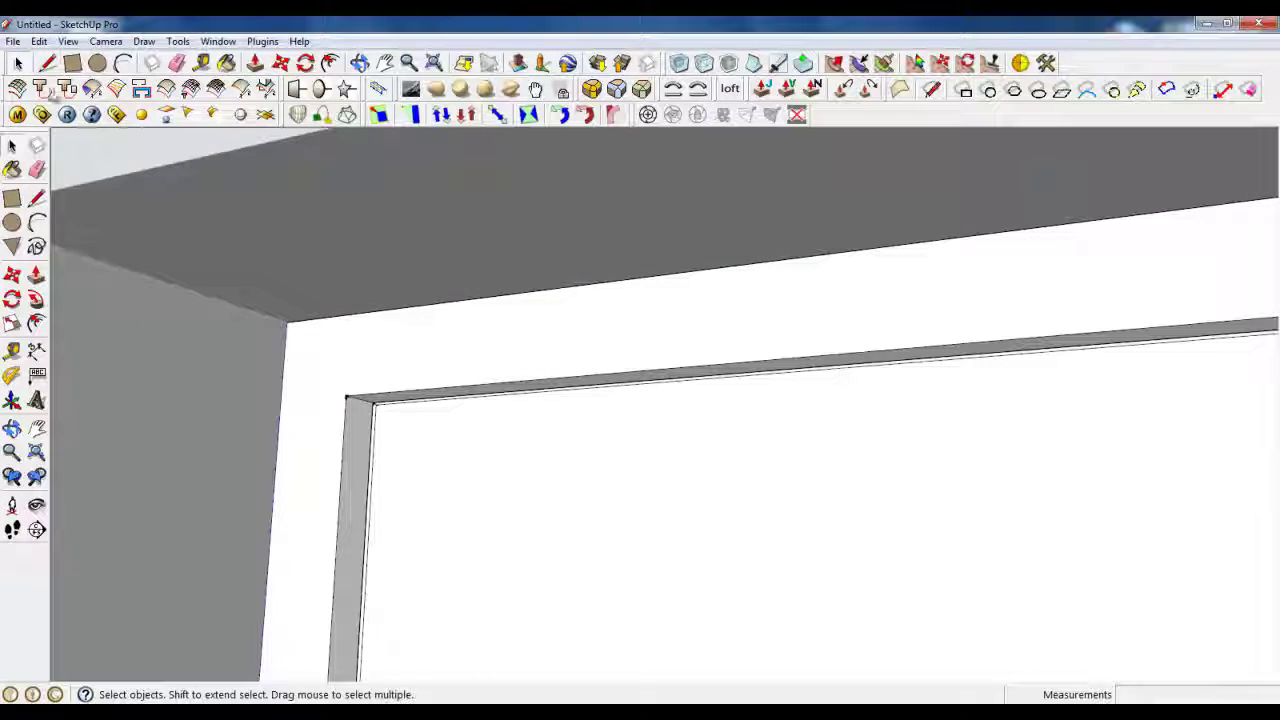
{"action": "left_click", "coordinate": [343, 395]}
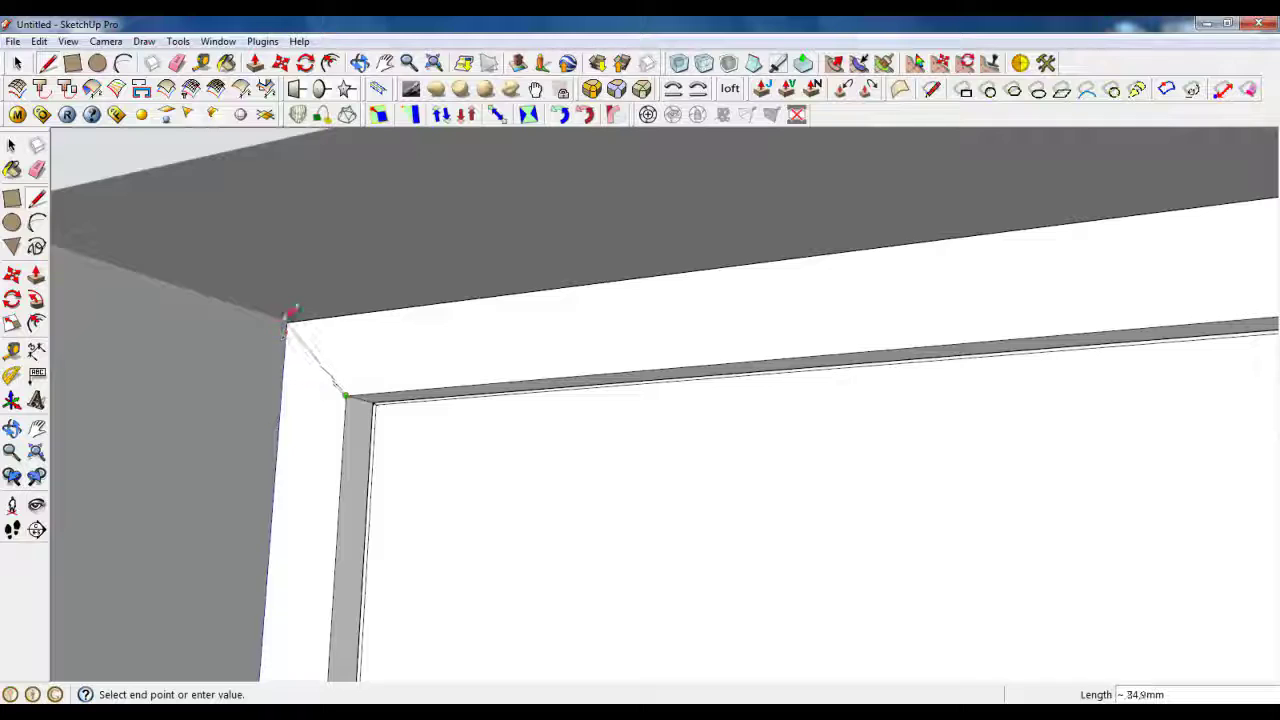
{"action": "scroll", "coordinate": [406, 344], "scroll_direction": "down", "scroll_amount": 3}
{"action": "middle_click_drag", "start_coordinate": [406, 344], "coordinate": [574, 428]}
{"action": "scroll", "coordinate": [293, 225], "scroll_direction": "down", "scroll_amount": 5}
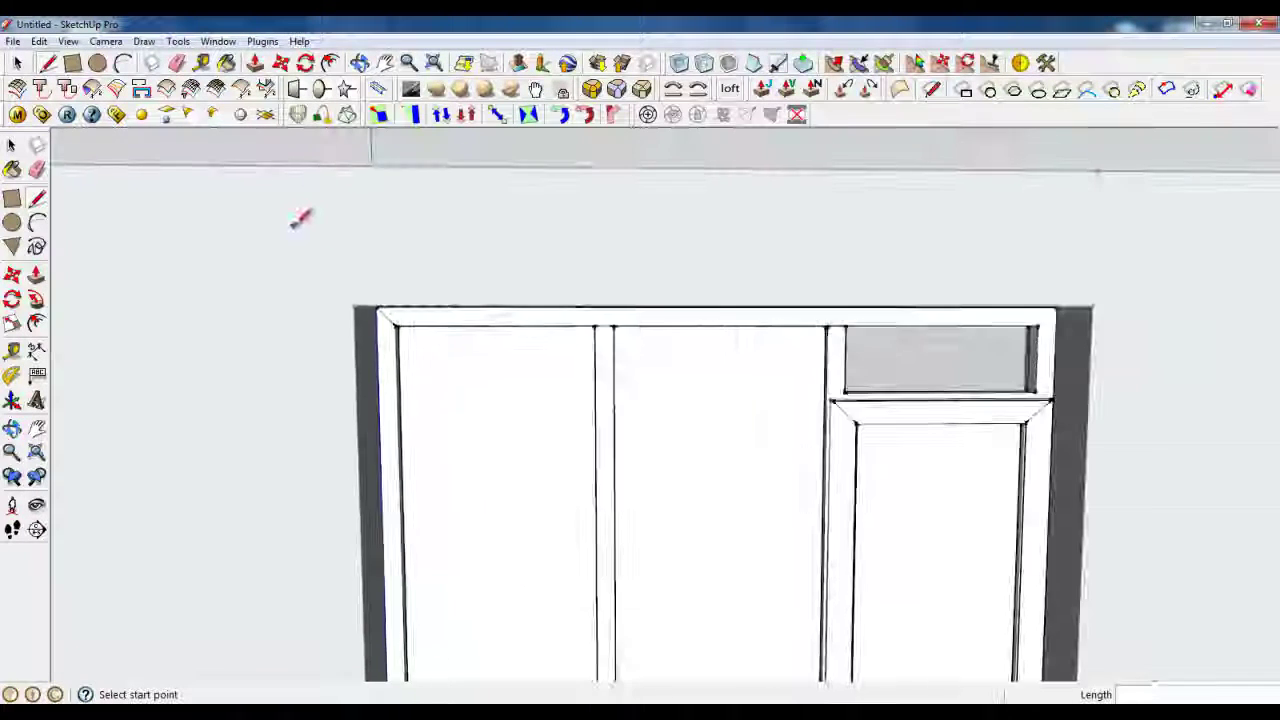
{"action": "scroll", "coordinate": [660, 300], "scroll_direction": "up", "scroll_amount": 5}
{"action": "left_click", "coordinate": [662, 287]}
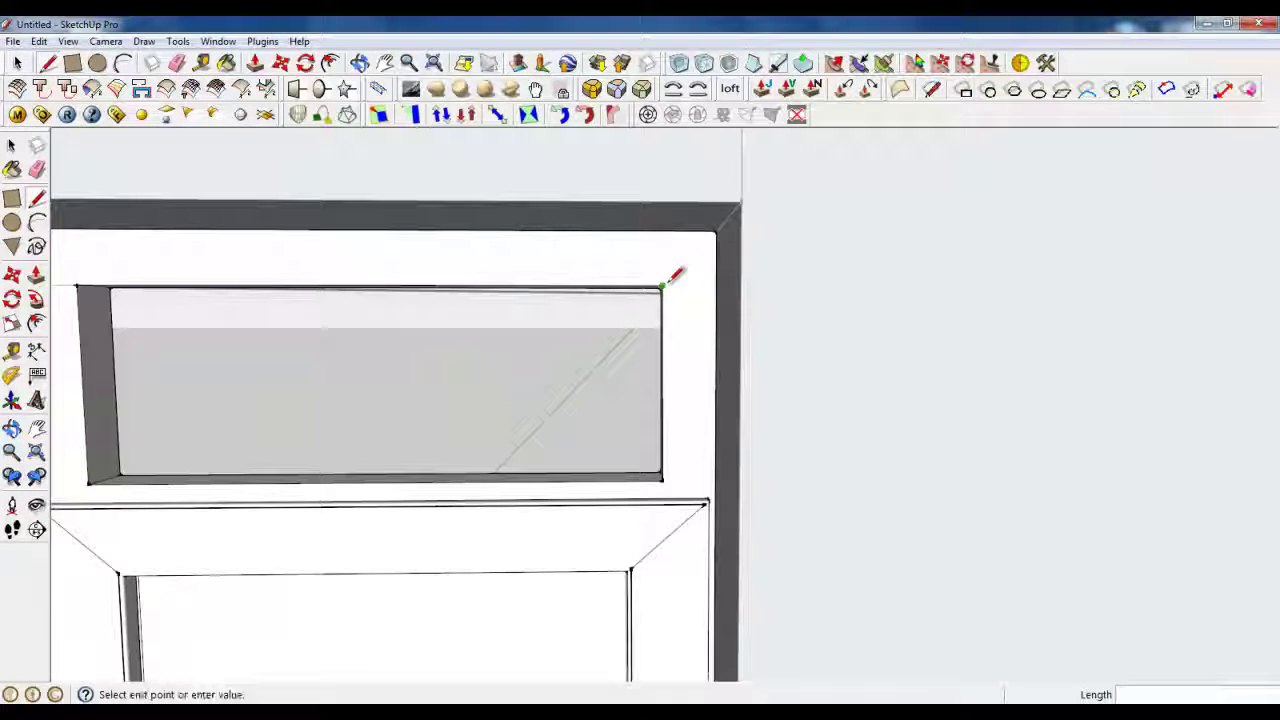
{"action": "scroll", "coordinate": [727, 218], "scroll_direction": "up", "scroll_amount": 3}
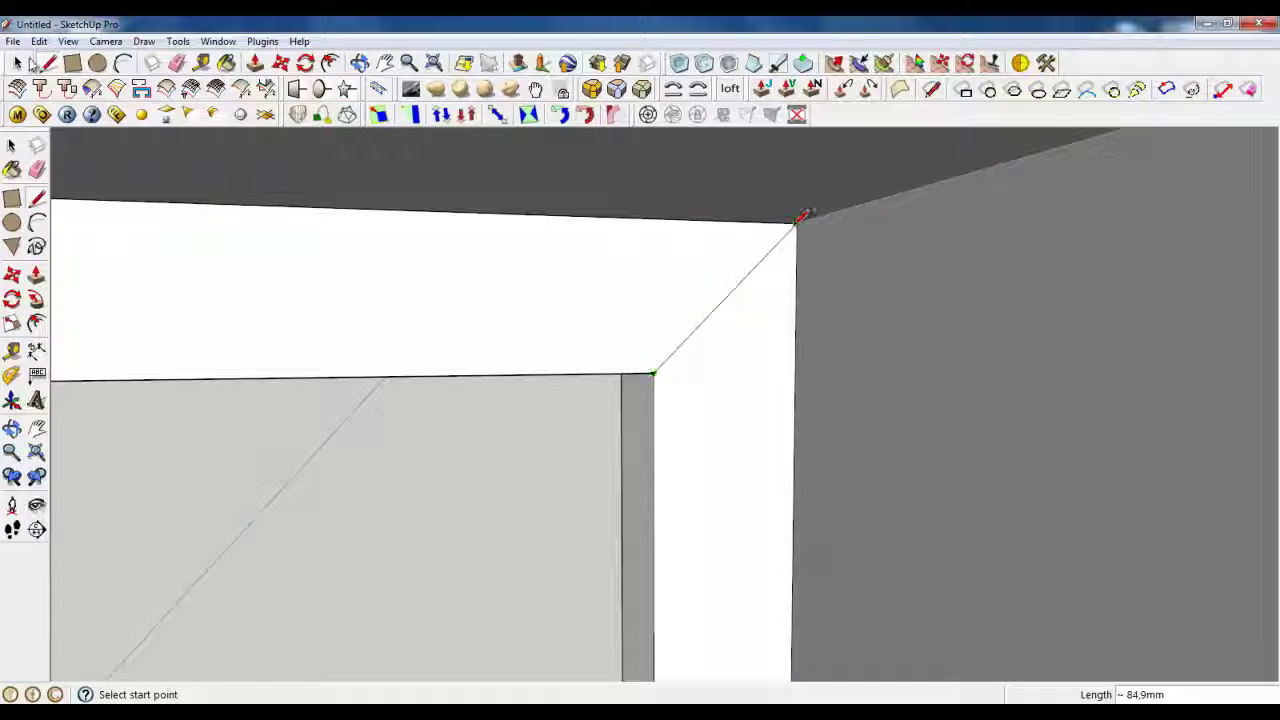
{"action": "left_click", "coordinate": [18, 63]}
Hide the glazed door and draw lines across both ends of the crossbar above the door opening
{"action": "scroll", "coordinate": [318, 362], "scroll_direction": "down", "scroll_amount": 5}
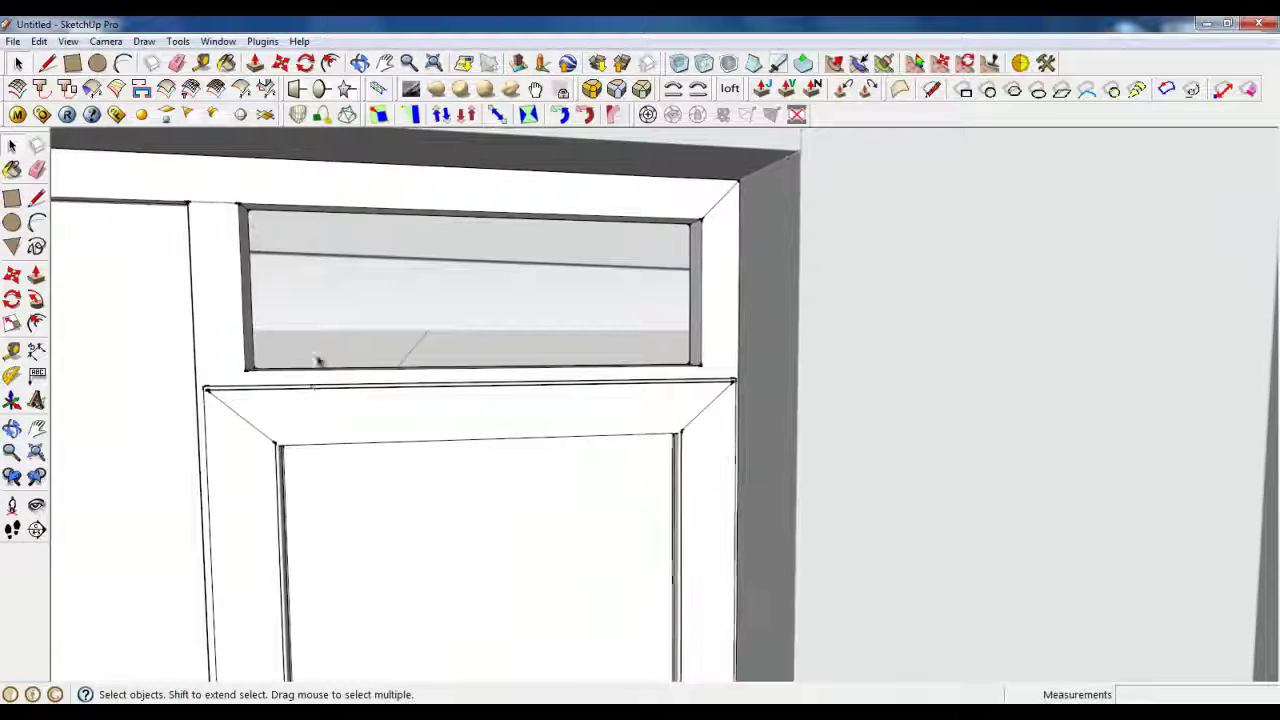
{"action": "right_click", "coordinate": [314, 410]}
{"action": "left_click", "coordinate": [348, 351]}
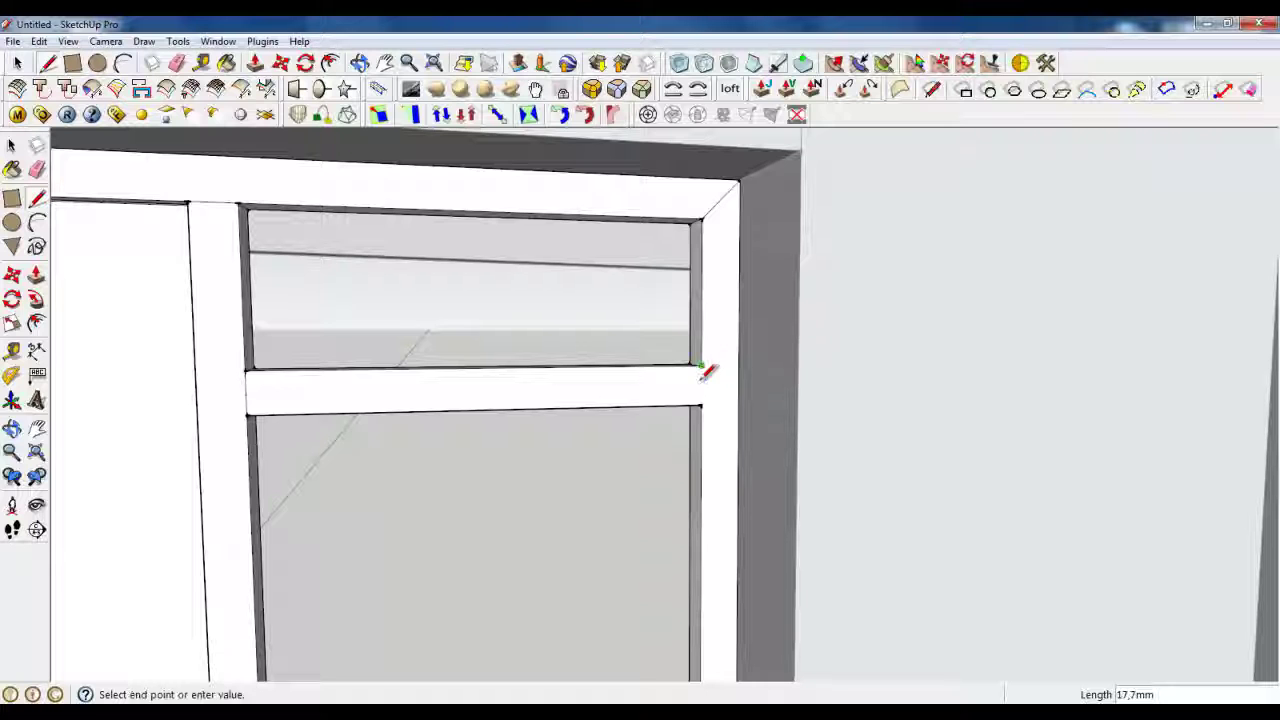
{"action": "scroll", "coordinate": [745, 318], "scroll_direction": "down", "scroll_amount": 3}
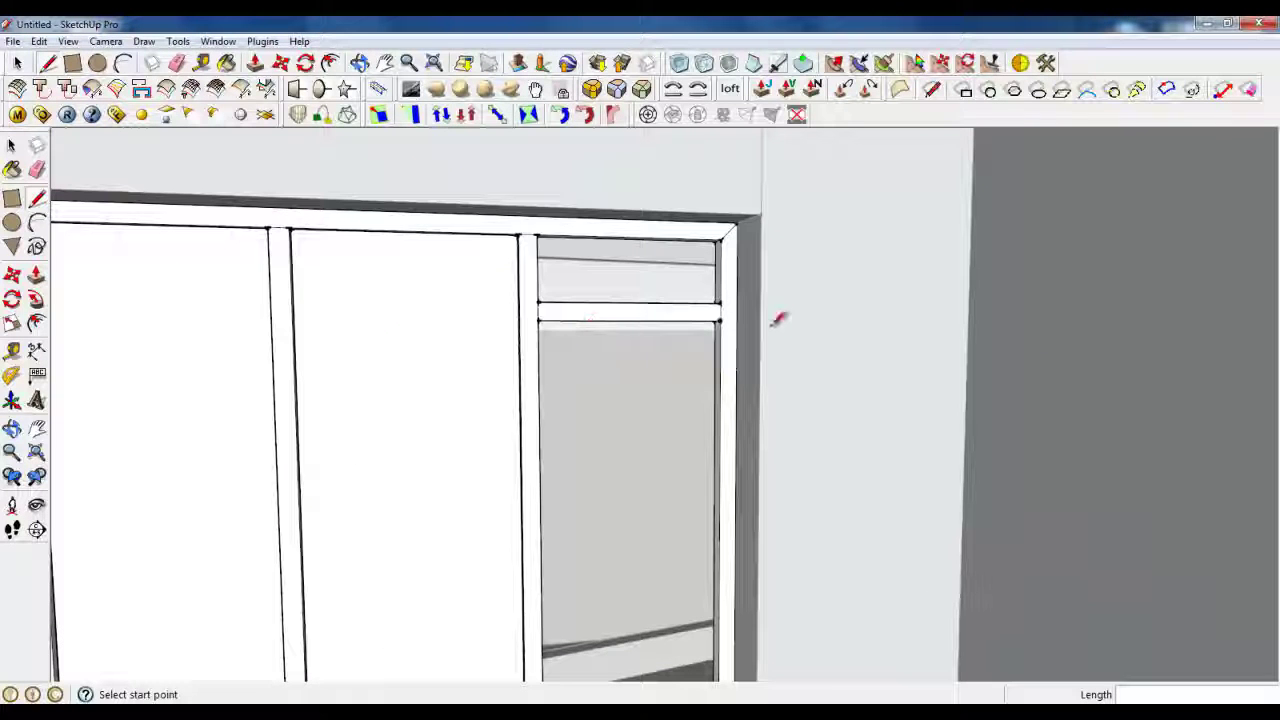
Draw diagonal mitre lines from the inner to the outer corner at both lower corners of the fixed frame
{"action": "mouse_move", "coordinate": [530, 288]}
{"action": "middle_mouse_down"}
{"action": "mouse_move", "coordinate": [594, 406]}
{"action": "mouse_move", "coordinate": [606, 266]}
{"action": "mouse_move", "coordinate": [766, 614]}
{"action": "mouse_move", "coordinate": [610, 515]}
{"action": "middle_mouse_up"}
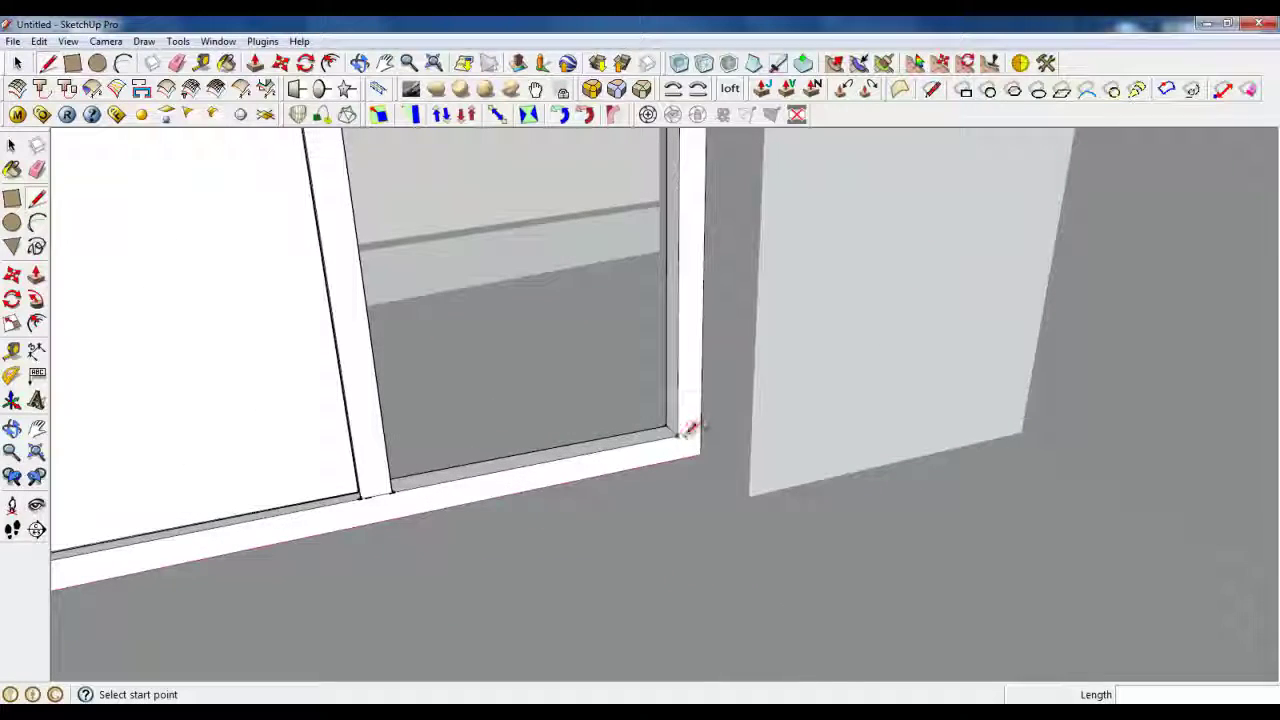
{"action": "scroll", "coordinate": [880, 552], "scroll_direction": "down", "scroll_amount": 3}
{"action": "scroll", "coordinate": [252, 674], "scroll_direction": "up", "scroll_amount": 2}
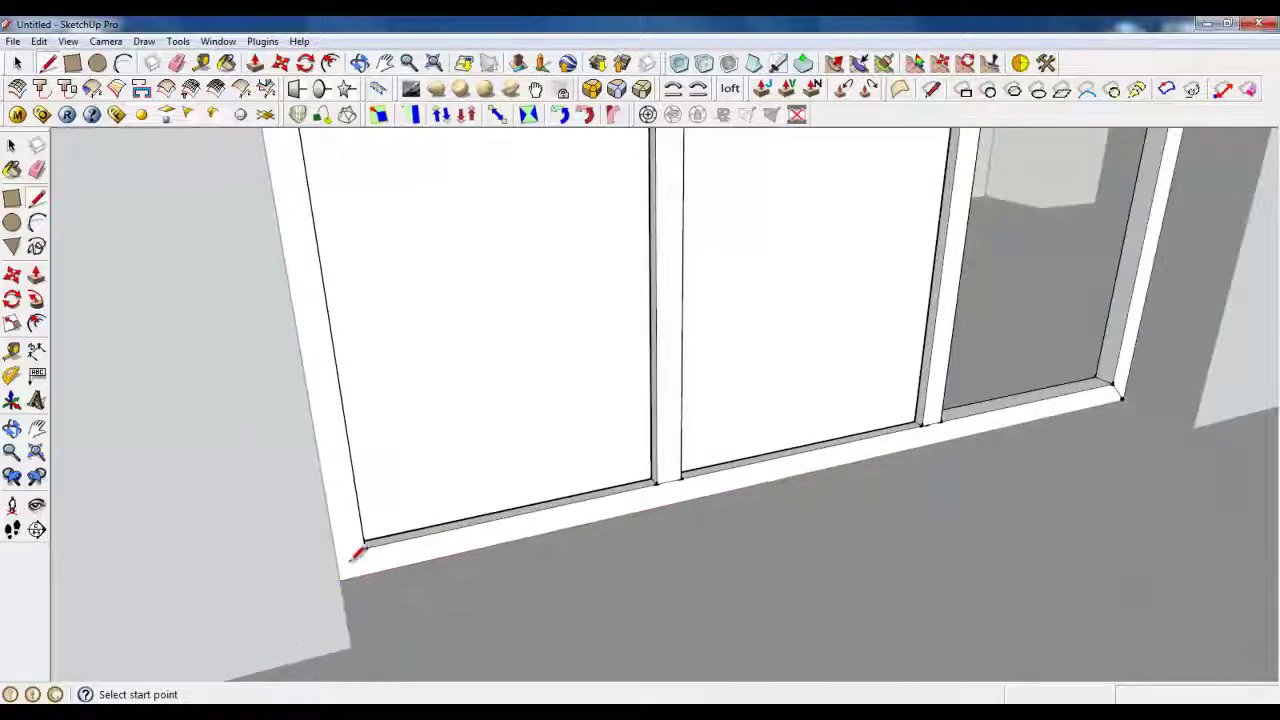
{"action": "left_click", "coordinate": [364, 550]}
{"action": "scroll", "coordinate": [364, 552], "scroll_direction": "up", "scroll_amount": 2}
{"action": "middle_click_drag", "start_coordinate": [364, 552], "coordinate": [280, 510]}
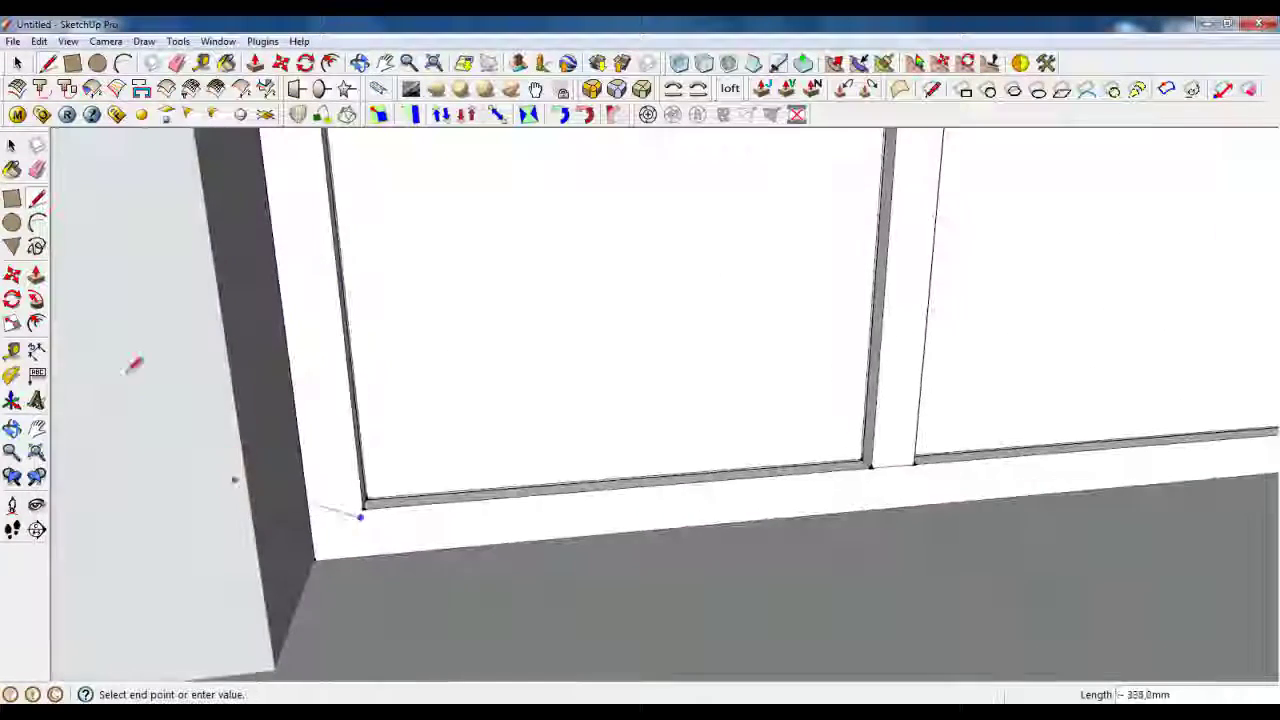
{"action": "left_click", "coordinate": [71, 67]}
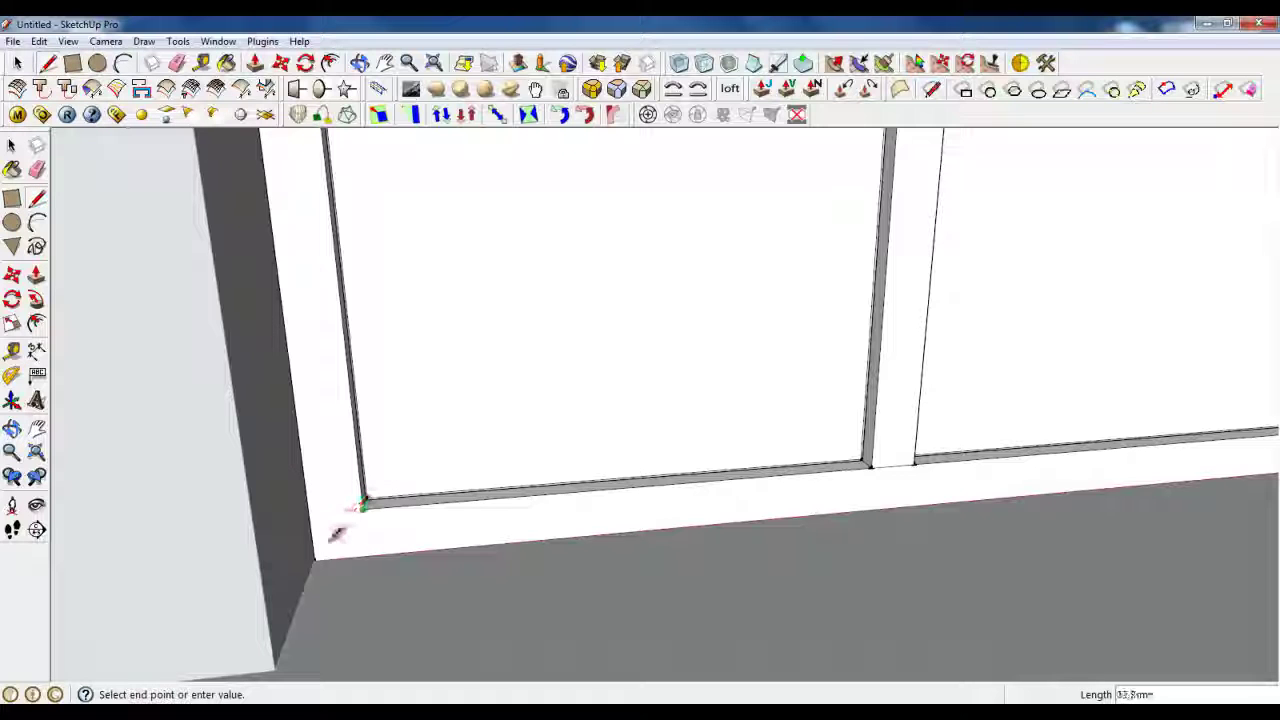
{"action": "key", "text": "space"}
Select the front side and bottom inner edges of the frame around the two tall glazed openings
{"action": "scroll", "coordinate": [426, 460], "scroll_direction": "up", "scroll_amount": 2}
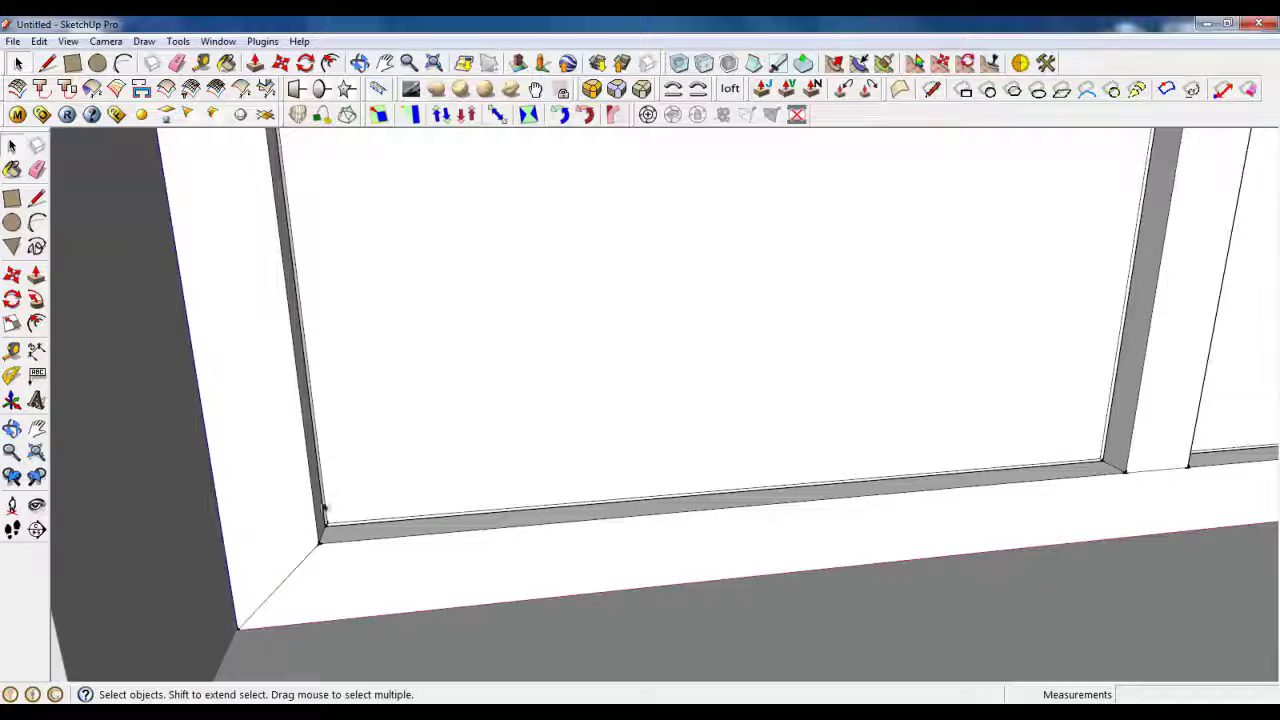
{"action": "left_click", "coordinate": [348, 539]}
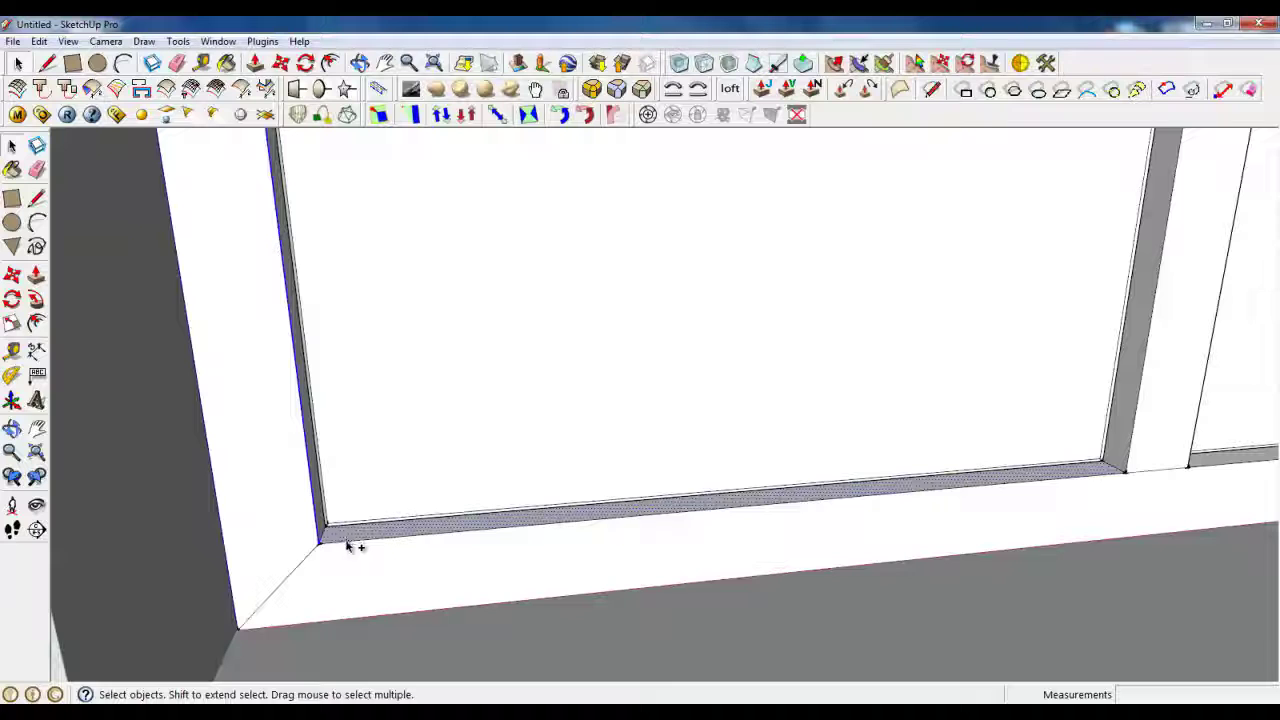
{"action": "left_click", "coordinate": [347, 541], "text": "ctrl"}
{"action": "left_click", "coordinate": [348, 535], "text": "shift"}
{"action": "scroll", "coordinate": [350, 538], "scroll_direction": "down", "scroll_amount": 3}
{"action": "scroll", "coordinate": [838, 517], "scroll_direction": "up", "scroll_amount": 3}
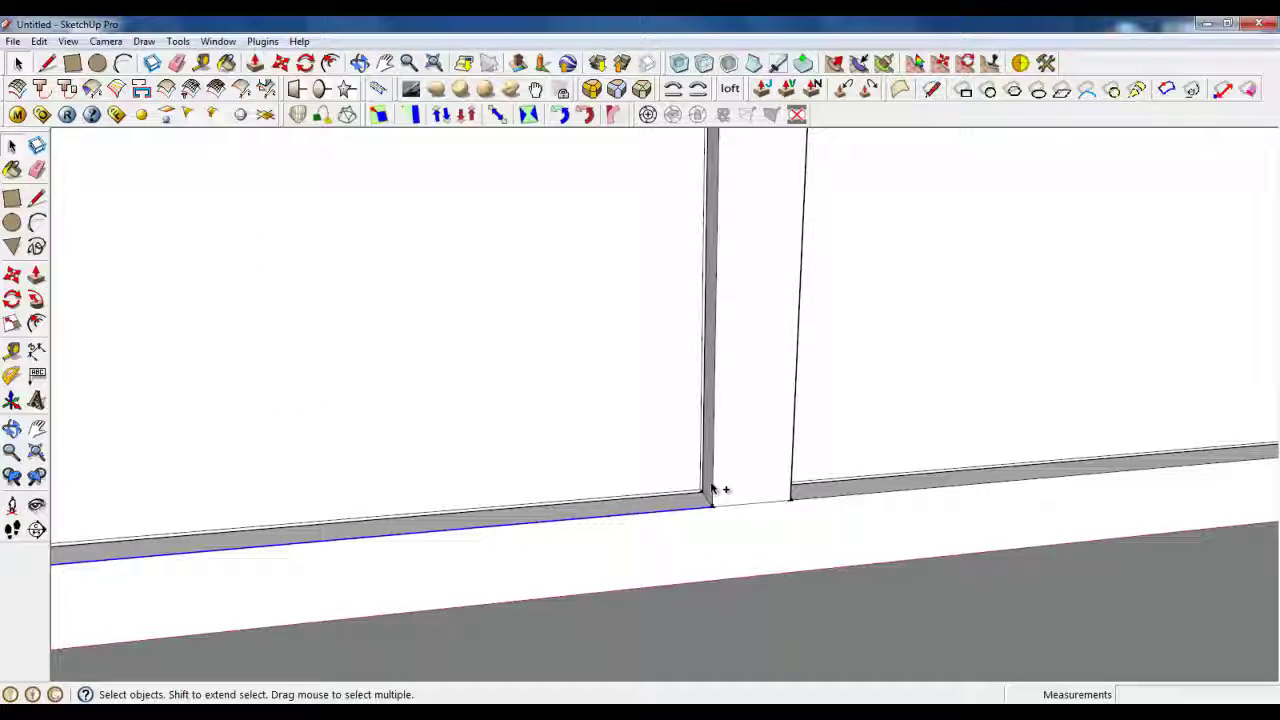
{"action": "scroll", "coordinate": [754, 558], "scroll_direction": "down", "scroll_amount": 2}
{"action": "scroll", "coordinate": [787, 527], "scroll_direction": "down", "scroll_amount": 3}
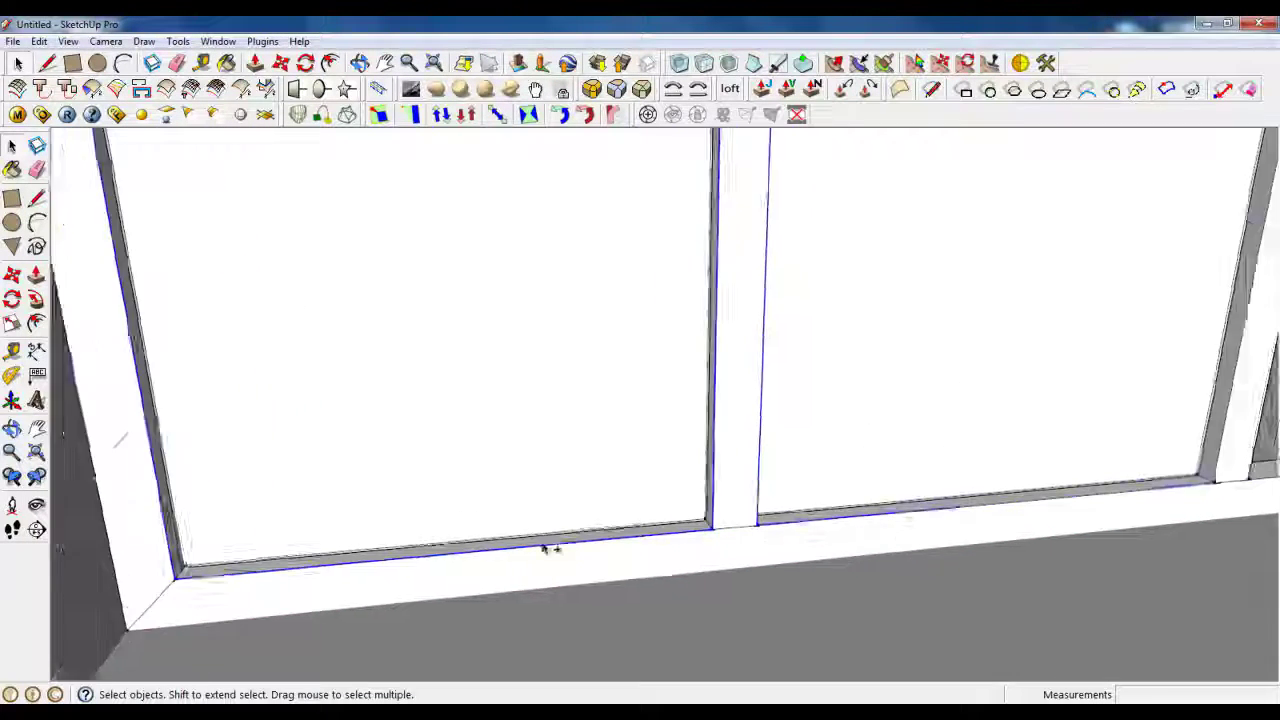
{"action": "scroll", "coordinate": [931, 463], "scroll_direction": "up", "scroll_amount": 4}
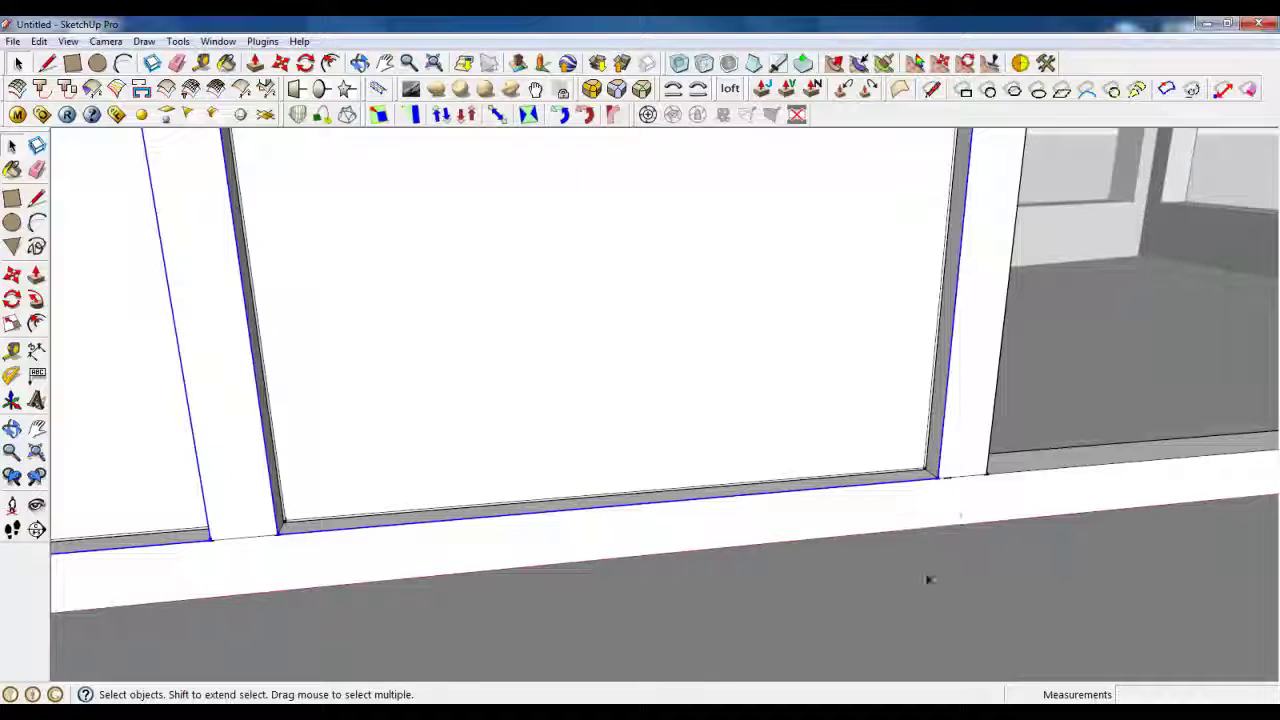
Add the front top edges of the two tall glazed openings to the selection
{"action": "scroll", "coordinate": [763, 623], "scroll_direction": "down", "scroll_amount": 4}
{"action": "scroll", "coordinate": [703, 266], "scroll_direction": "up", "scroll_amount": 4}
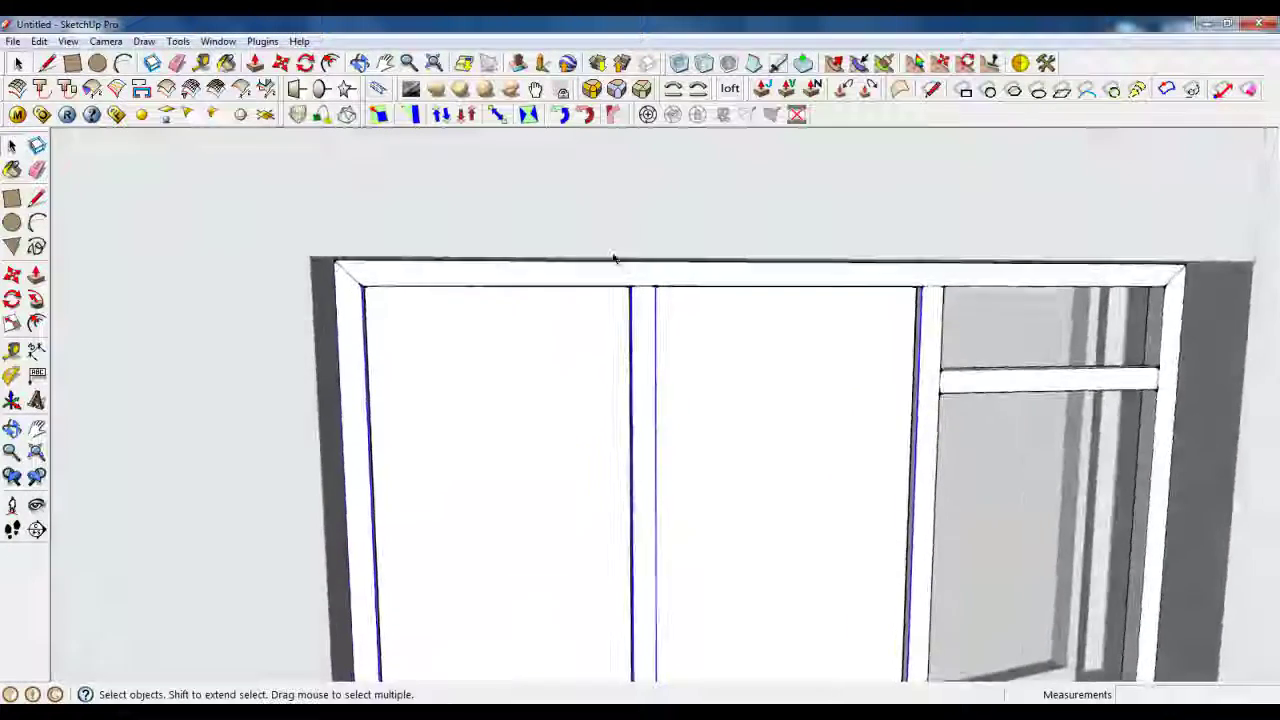
{"action": "scroll", "coordinate": [620, 272], "scroll_direction": "up", "scroll_amount": 3}
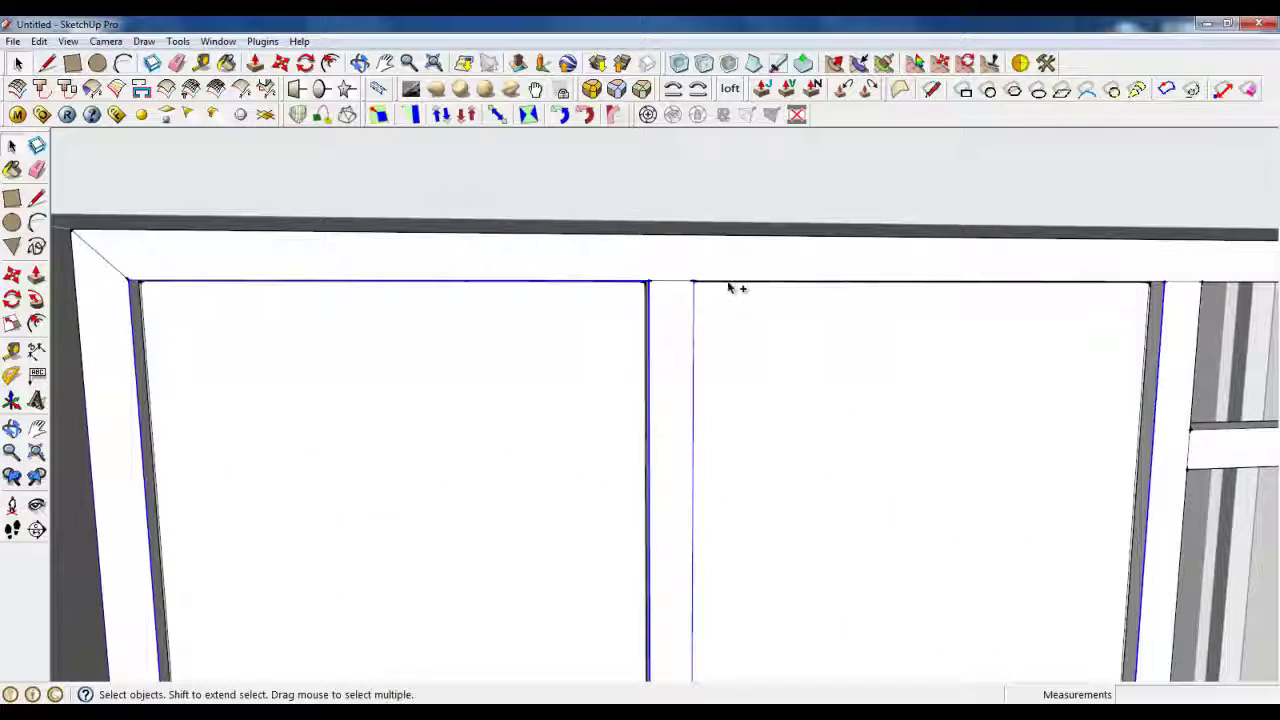
{"action": "scroll", "coordinate": [371, 314], "scroll_direction": "down", "scroll_amount": 4}
Add the small upper opening's four front edges to the selection and round all selected edges with a 4.6 mm offset and 5 segments
{"action": "scroll", "coordinate": [1014, 271], "scroll_direction": "up", "scroll_amount": 5}
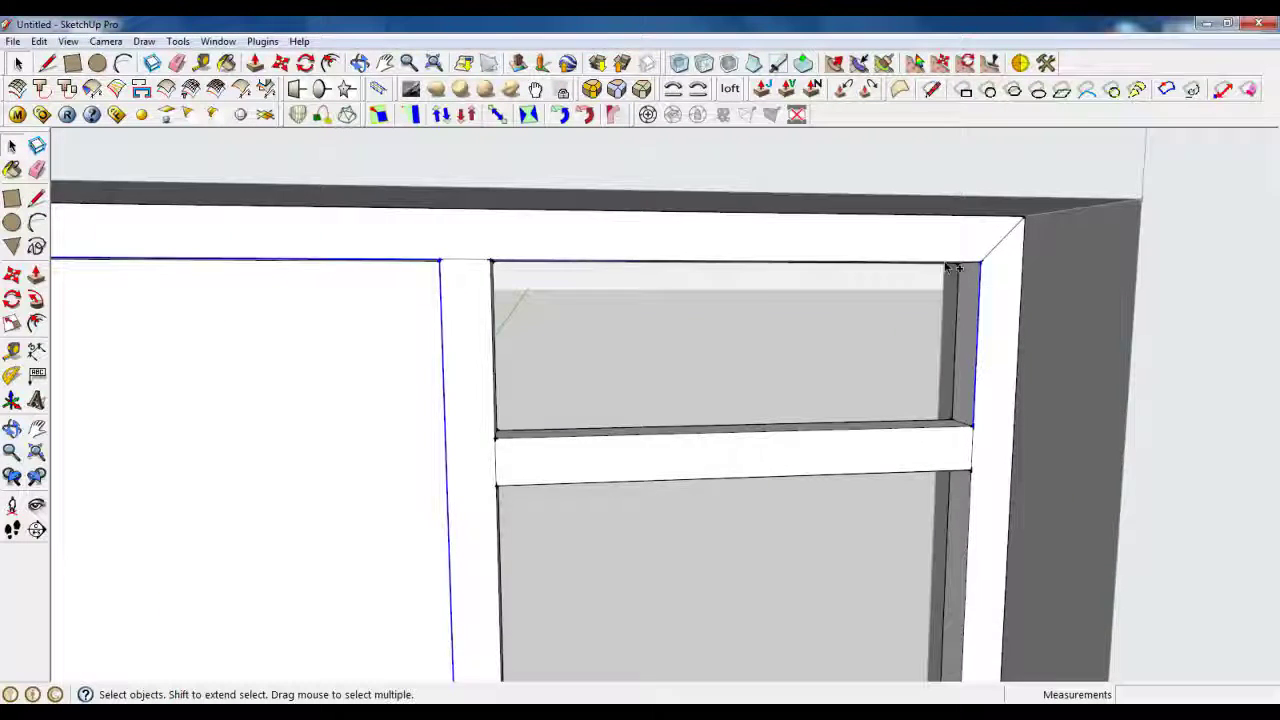
{"action": "middle_click_drag", "start_coordinate": [948, 268], "coordinate": [614, 257]}
{"action": "scroll", "coordinate": [458, 296], "scroll_direction": "up", "scroll_amount": 2}
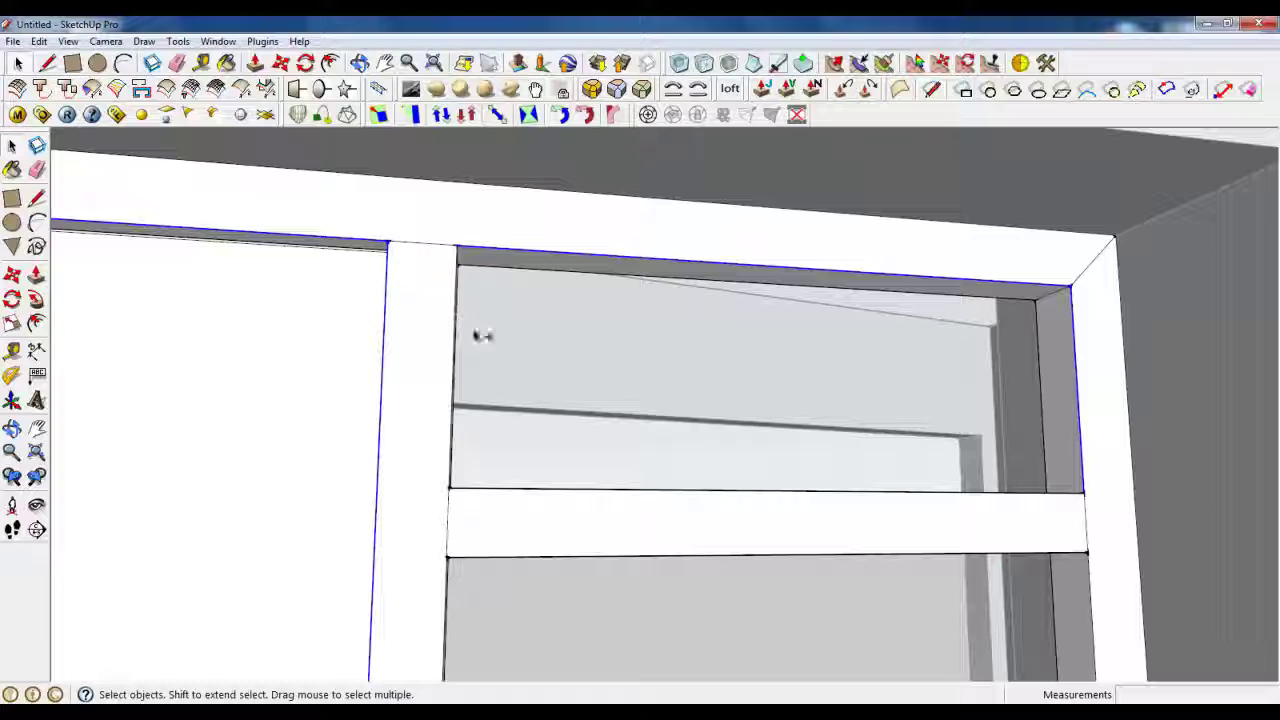
{"action": "middle_click_drag", "start_coordinate": [573, 508], "coordinate": [414, 494]}
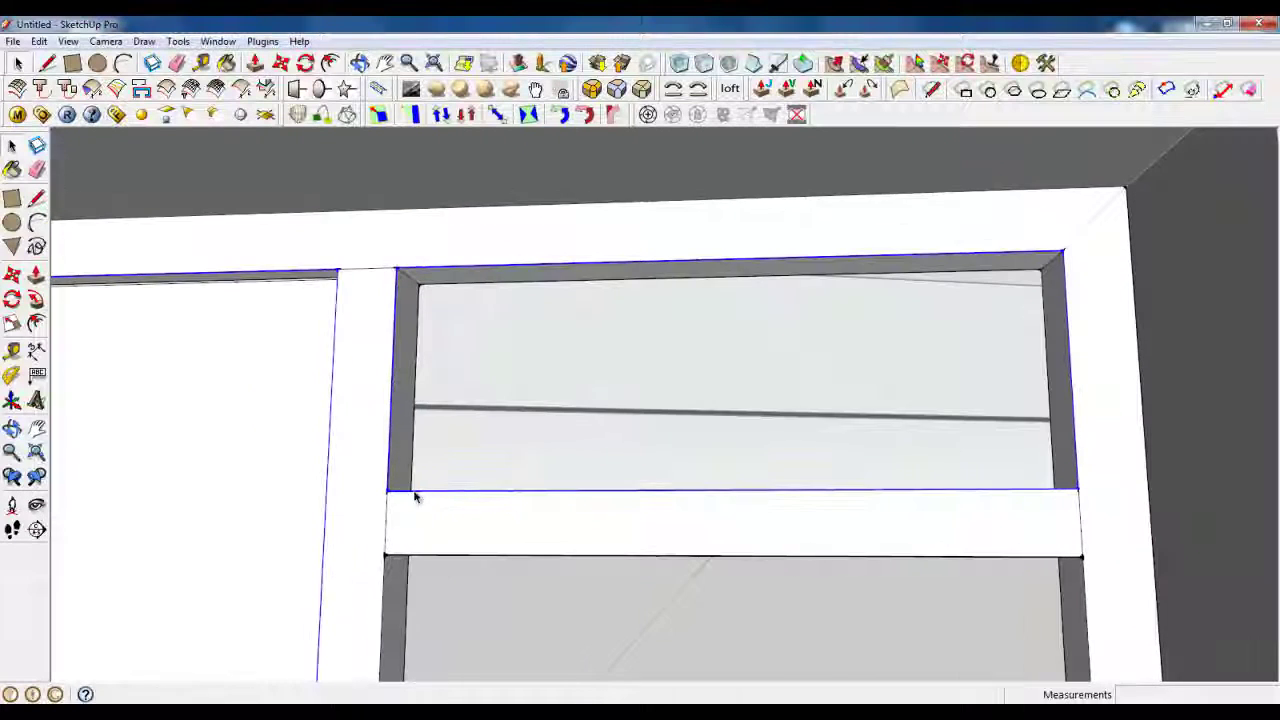
{"action": "left_click", "coordinate": [592, 89]}
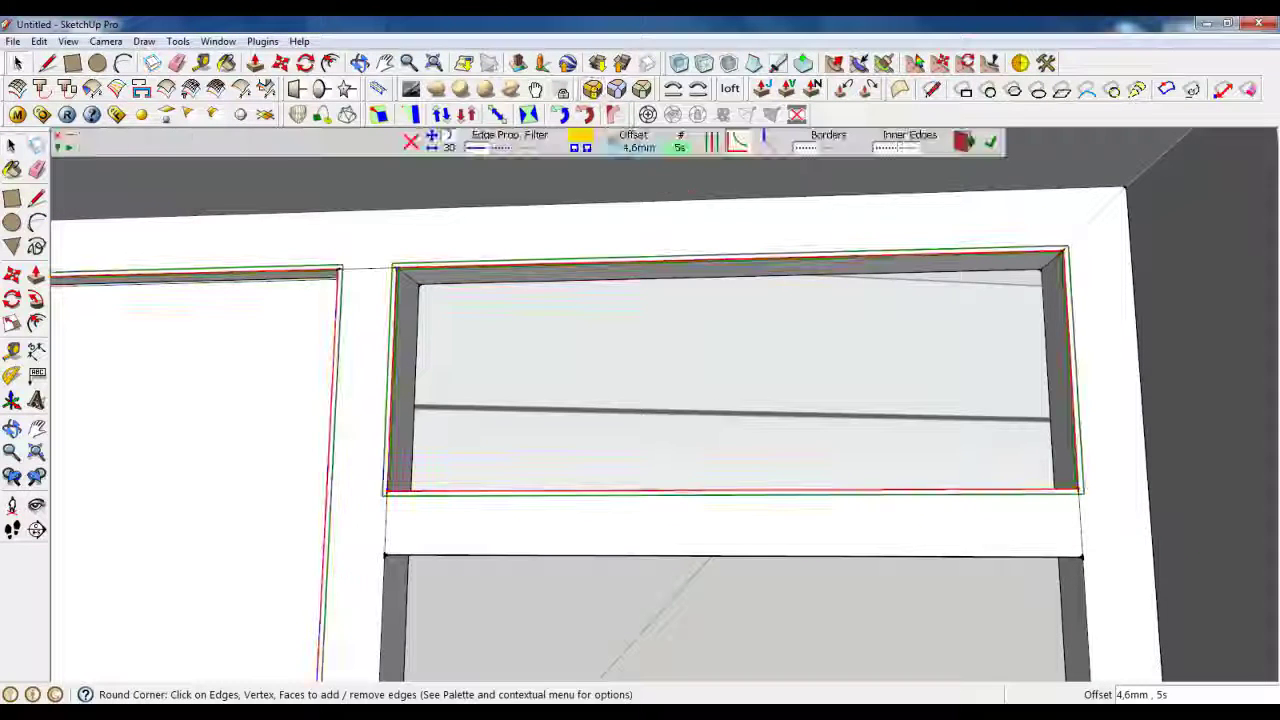
{"action": "left_click", "coordinate": [991, 143]}
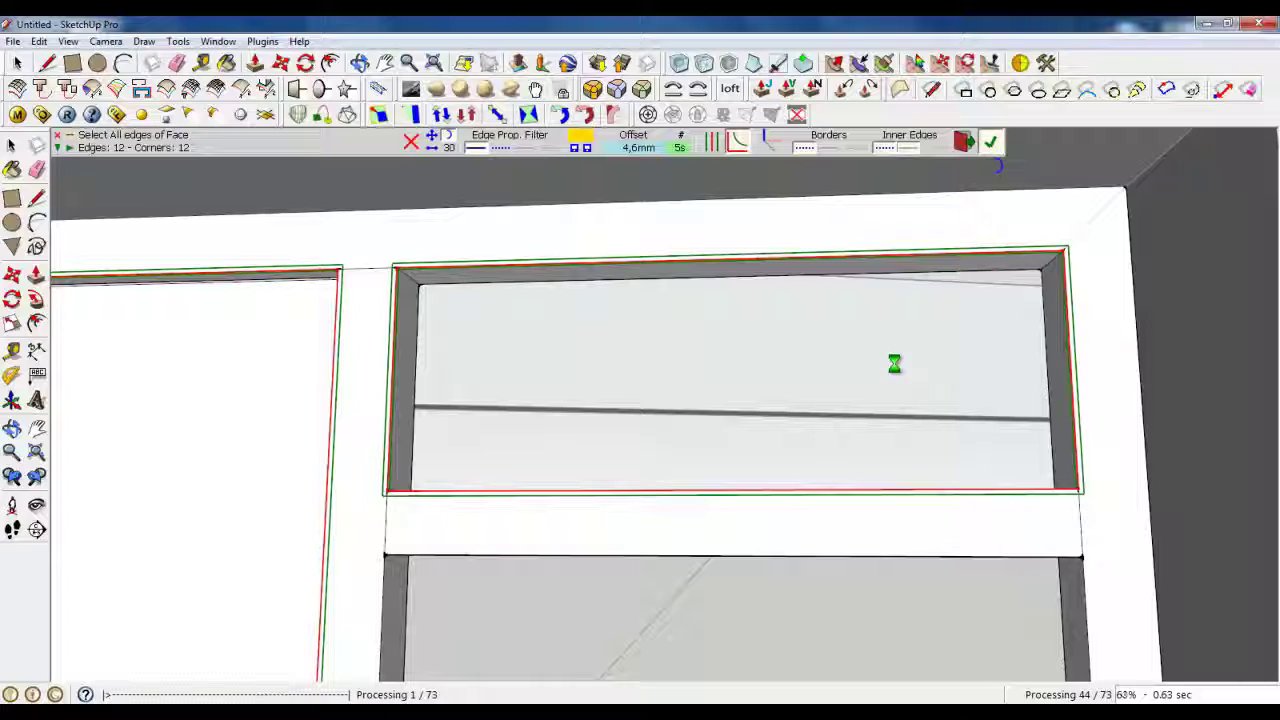
Leave the edge rounding, show hidden geometry and unhide the glazed door below the small upper opening
{"action": "middle_click_drag", "start_coordinate": [403, 249], "coordinate": [534, 453]}
{"action": "scroll", "coordinate": [743, 310], "scroll_direction": "down", "scroll_amount": 3}
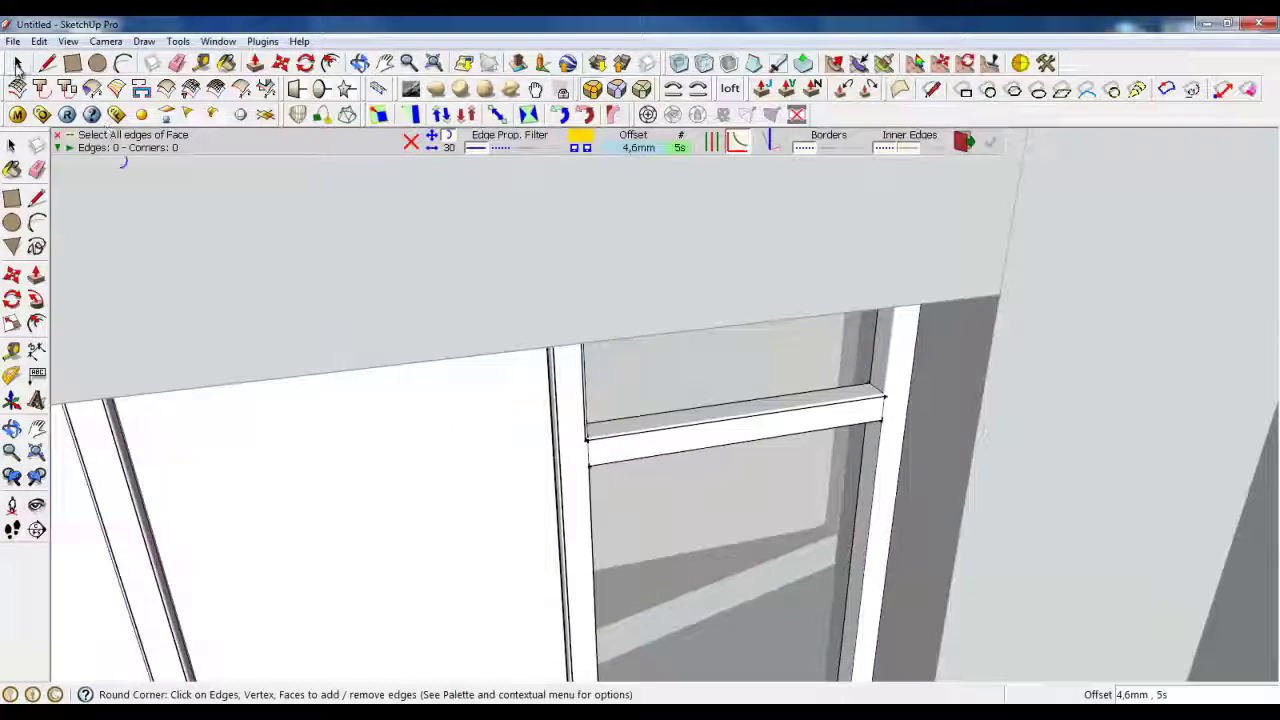
{"action": "left_click", "coordinate": [17, 64]}
{"action": "scroll", "coordinate": [614, 251], "scroll_direction": "down", "scroll_amount": 6}
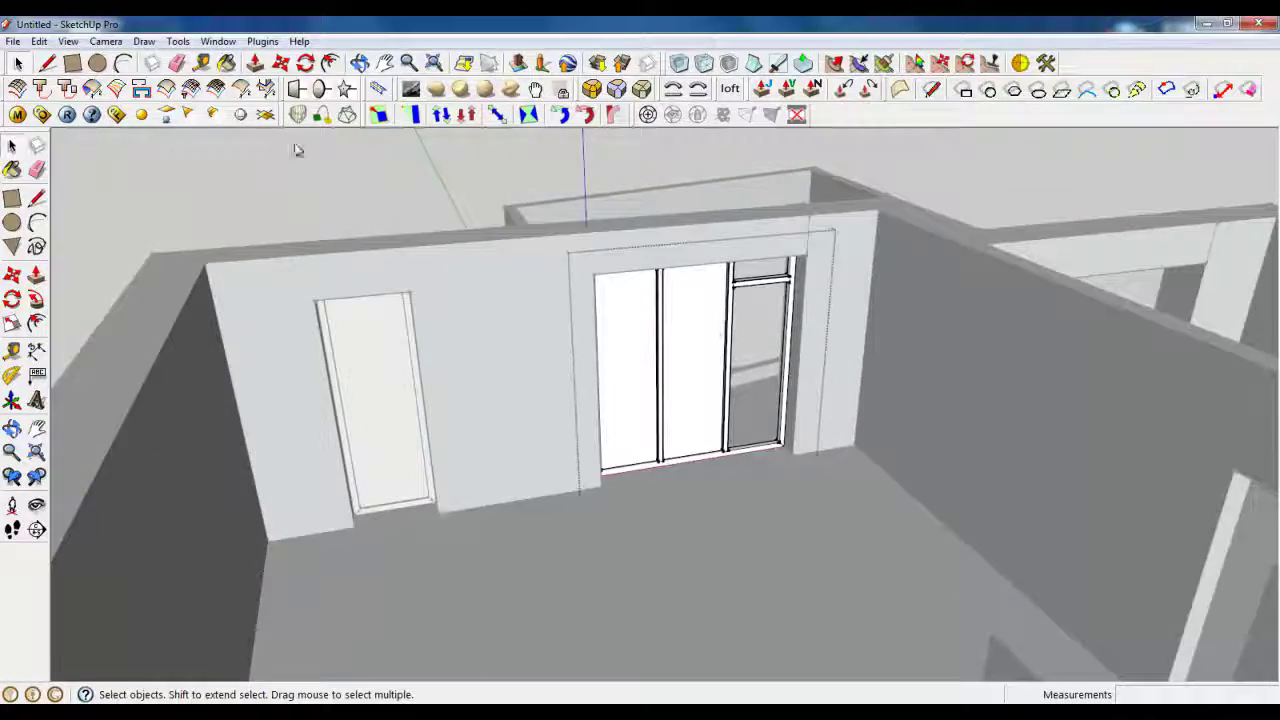
{"action": "scroll", "coordinate": [760, 280], "scroll_direction": "up", "scroll_amount": 10}
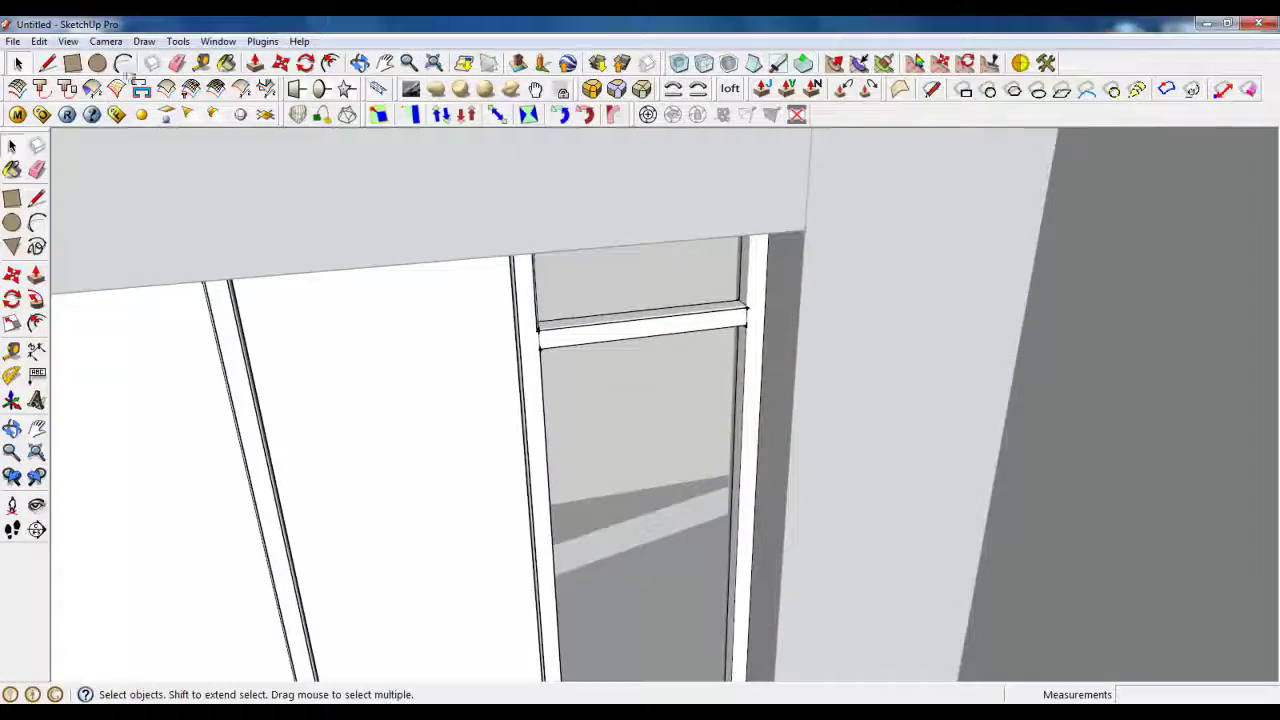
{"action": "left_click", "coordinate": [68, 41]}
{"action": "left_click", "coordinate": [110, 77]}
{"action": "right_click", "coordinate": [727, 357]}
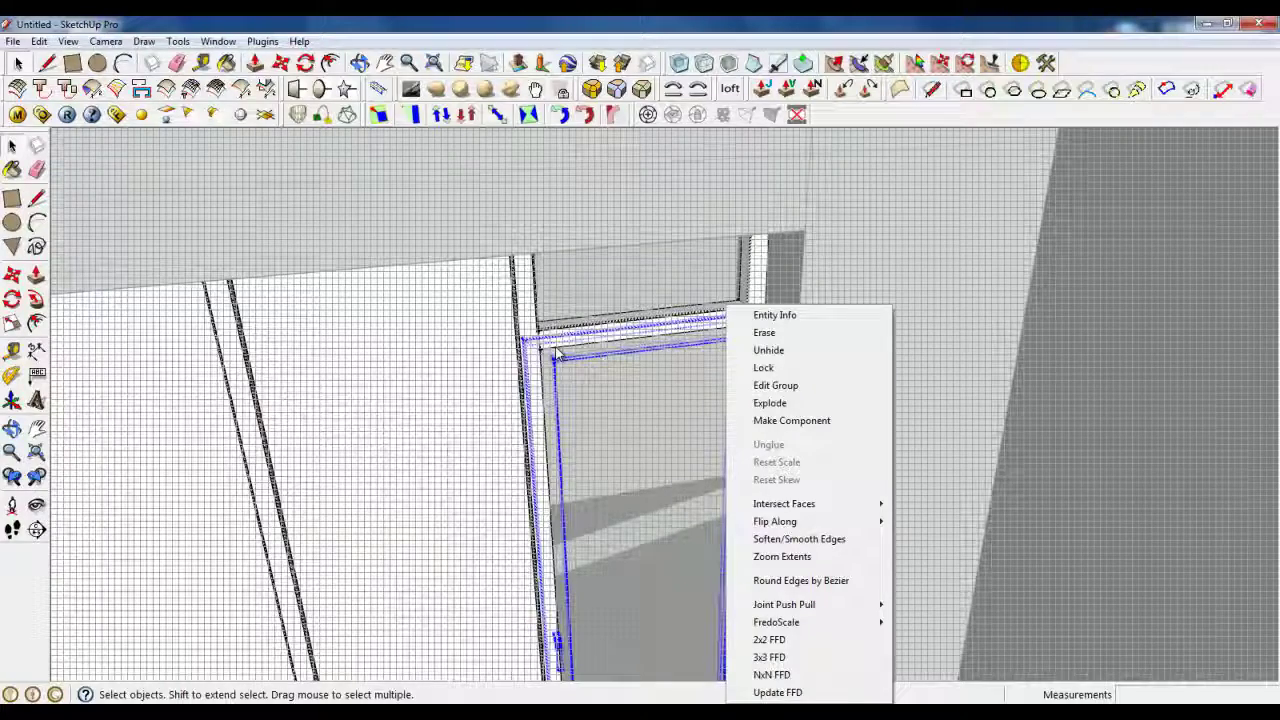
{"action": "left_click", "coordinate": [760, 350]}
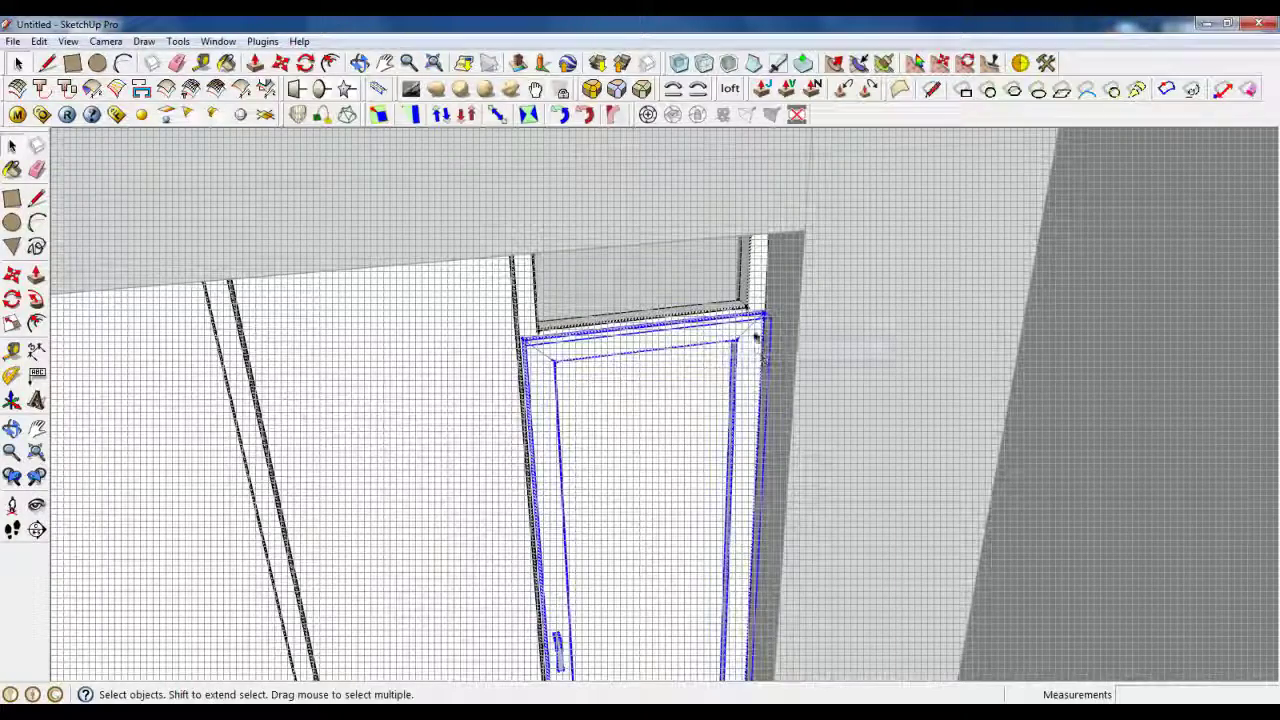
Close the window group and turn off the display of hidden geometry
{"action": "left_click", "coordinate": [1033, 436]}
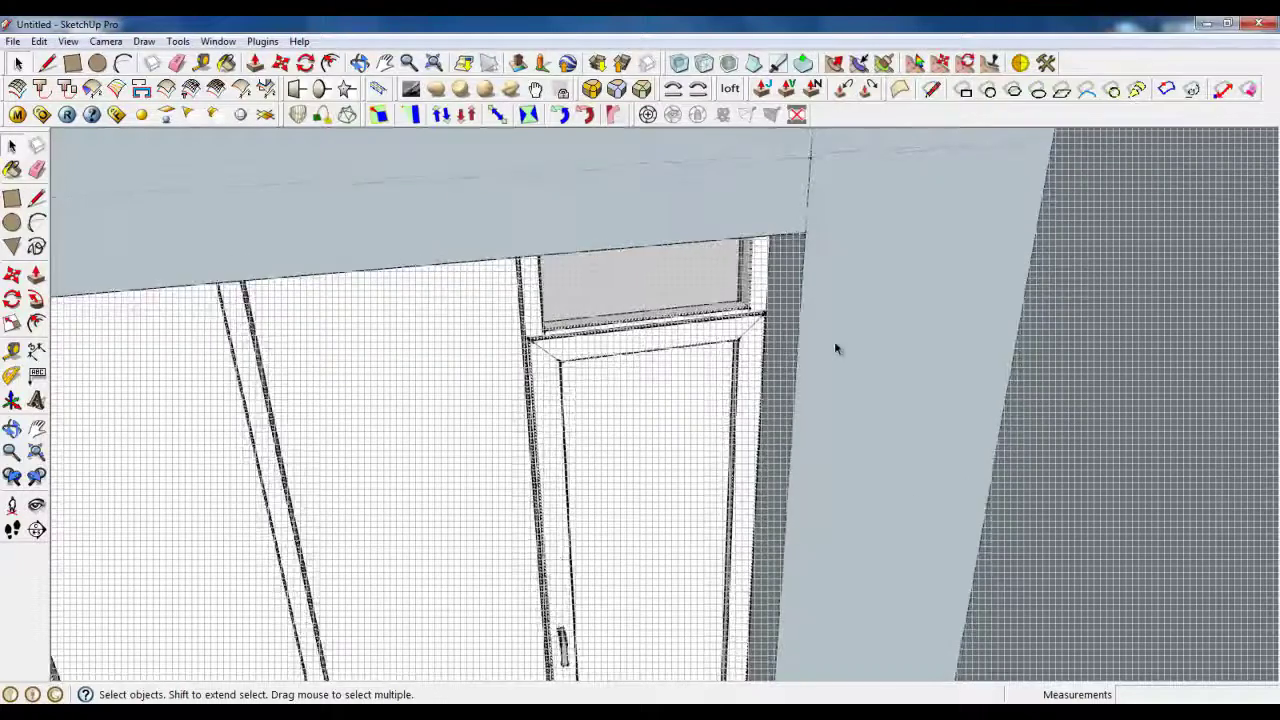
{"action": "middle_click_drag", "start_coordinate": [834, 345], "coordinate": [637, 440]}
{"action": "scroll", "coordinate": [622, 249], "scroll_direction": "up", "scroll_amount": 3}
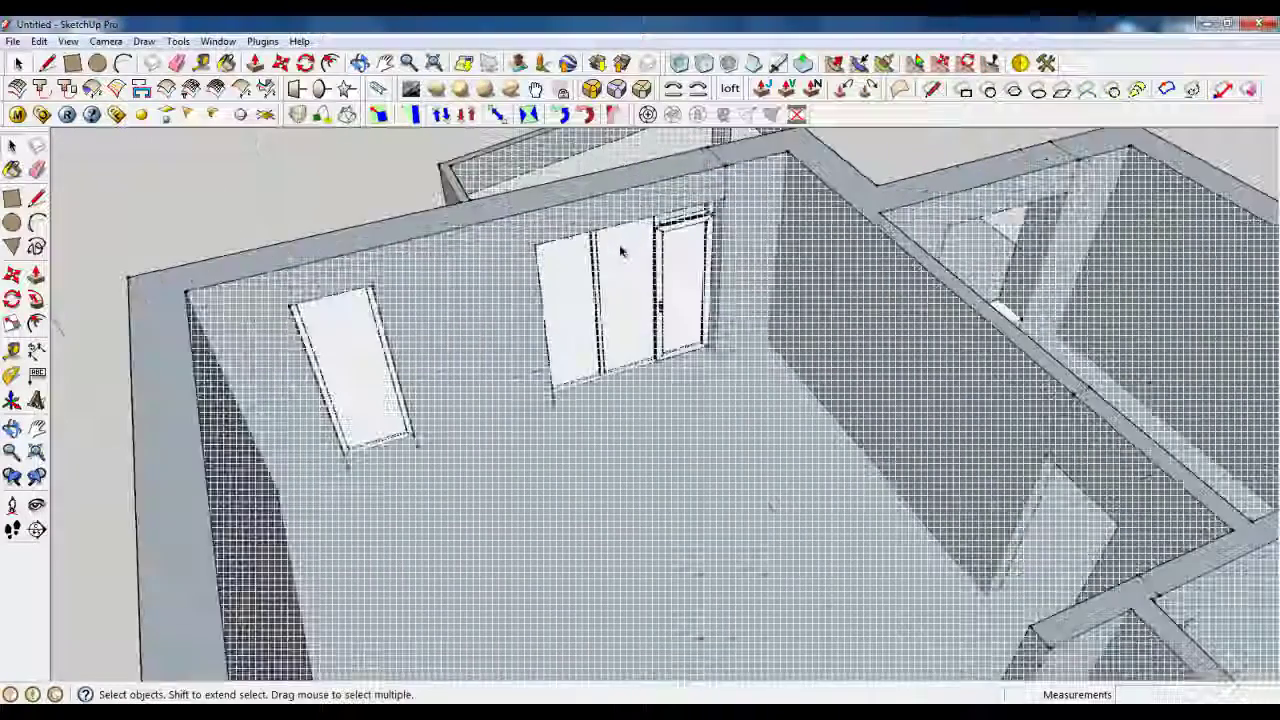
{"action": "left_click", "coordinate": [74, 43]}
{"action": "left_click", "coordinate": [112, 102]}
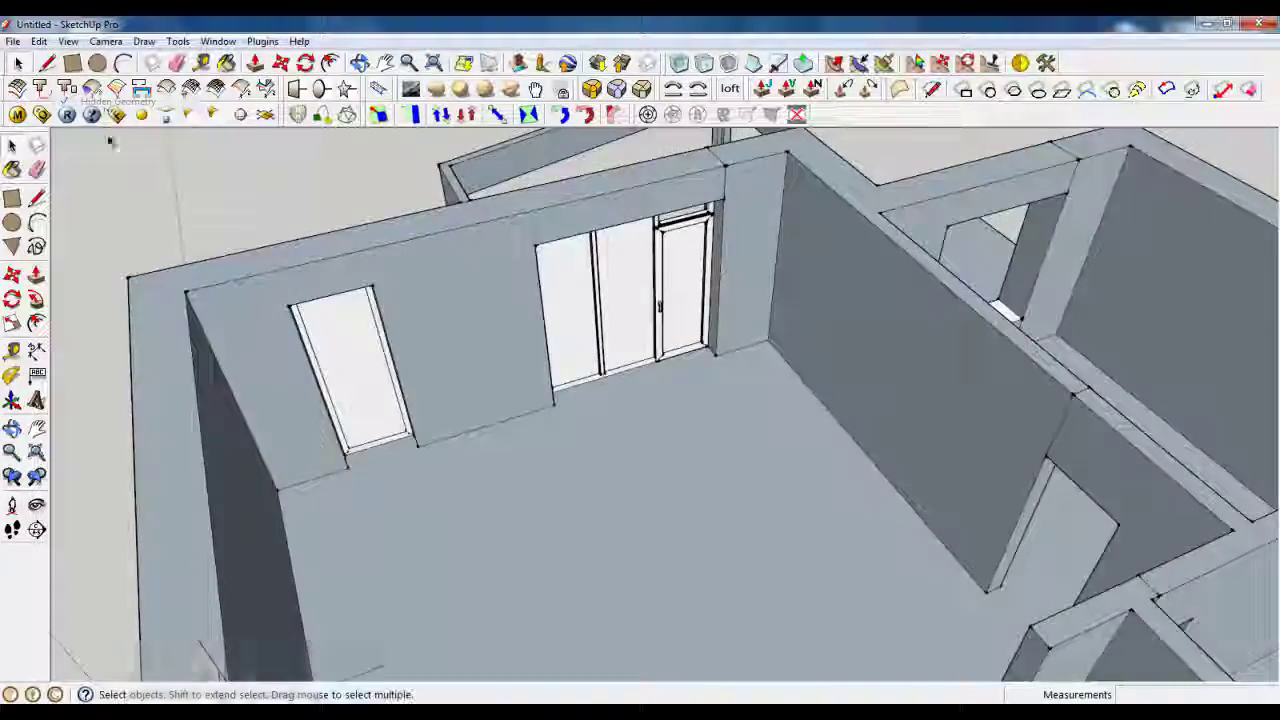
Examine the finished window and door assembly and the neighbouring room openings from inside the house
{"action": "scroll", "coordinate": [400, 350], "scroll_direction": "down", "scroll_amount": 5}
{"action": "middle_click_drag", "start_coordinate": [400, 350], "coordinate": [450, 360]}
{"action": "scroll", "coordinate": [514, 149], "scroll_direction": "up", "scroll_amount": 4}
{"action": "middle_click_drag", "start_coordinate": [615, 301], "coordinate": [522, 256]}
{"action": "scroll", "coordinate": [494, 245], "scroll_direction": "up", "scroll_amount": 2}
{"action": "left_click", "coordinate": [523, 281]}
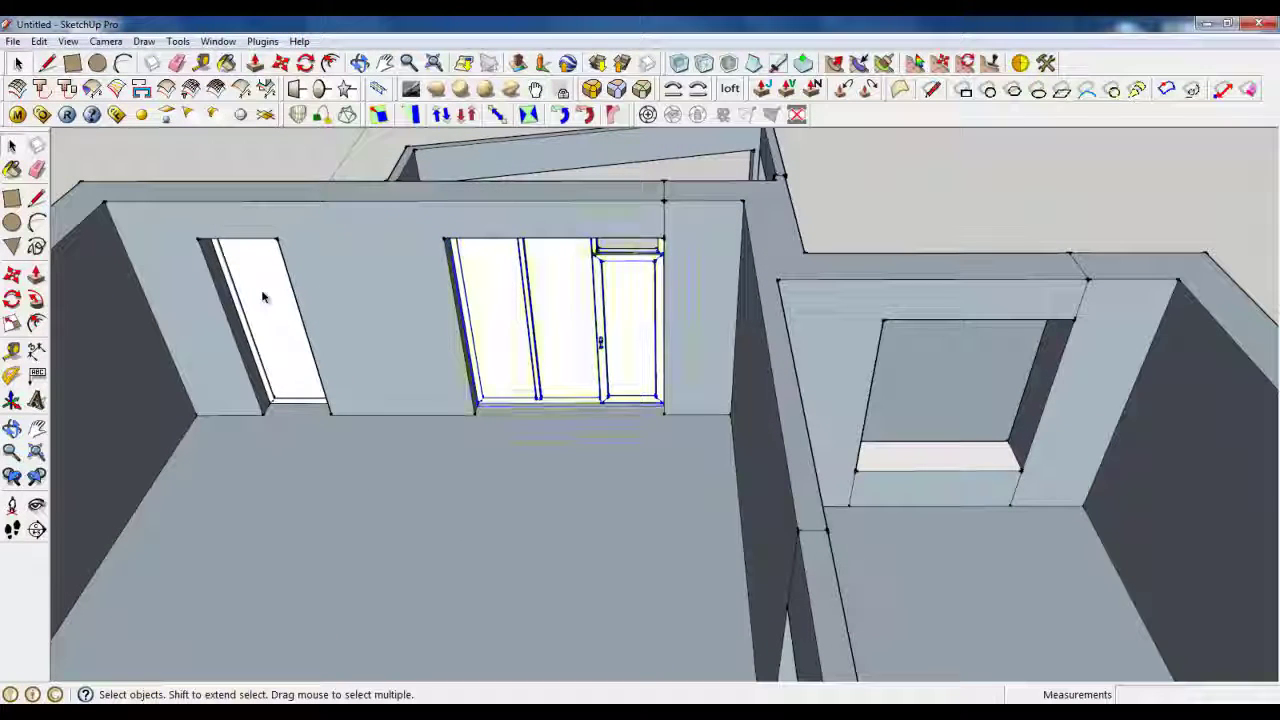
{"action": "left_click", "coordinate": [262, 297]}
{"action": "scroll", "coordinate": [541, 350], "scroll_direction": "down", "scroll_amount": 3}
{"action": "left_click", "coordinate": [552, 315]}
{"action": "scroll", "coordinate": [568, 309], "scroll_direction": "up", "scroll_amount": 6}
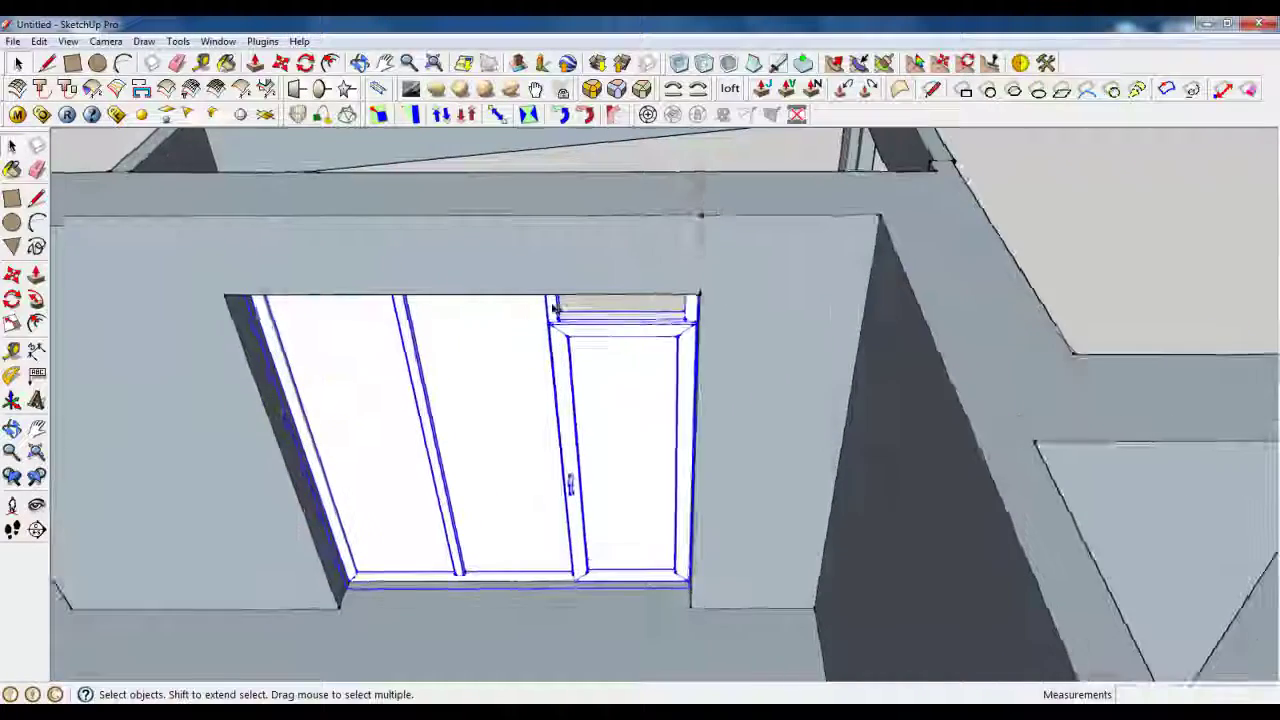
{"action": "middle_click_drag", "start_coordinate": [552, 308], "coordinate": [680, 189]}
{"action": "scroll", "coordinate": [675, 197], "scroll_direction": "up", "scroll_amount": 3}
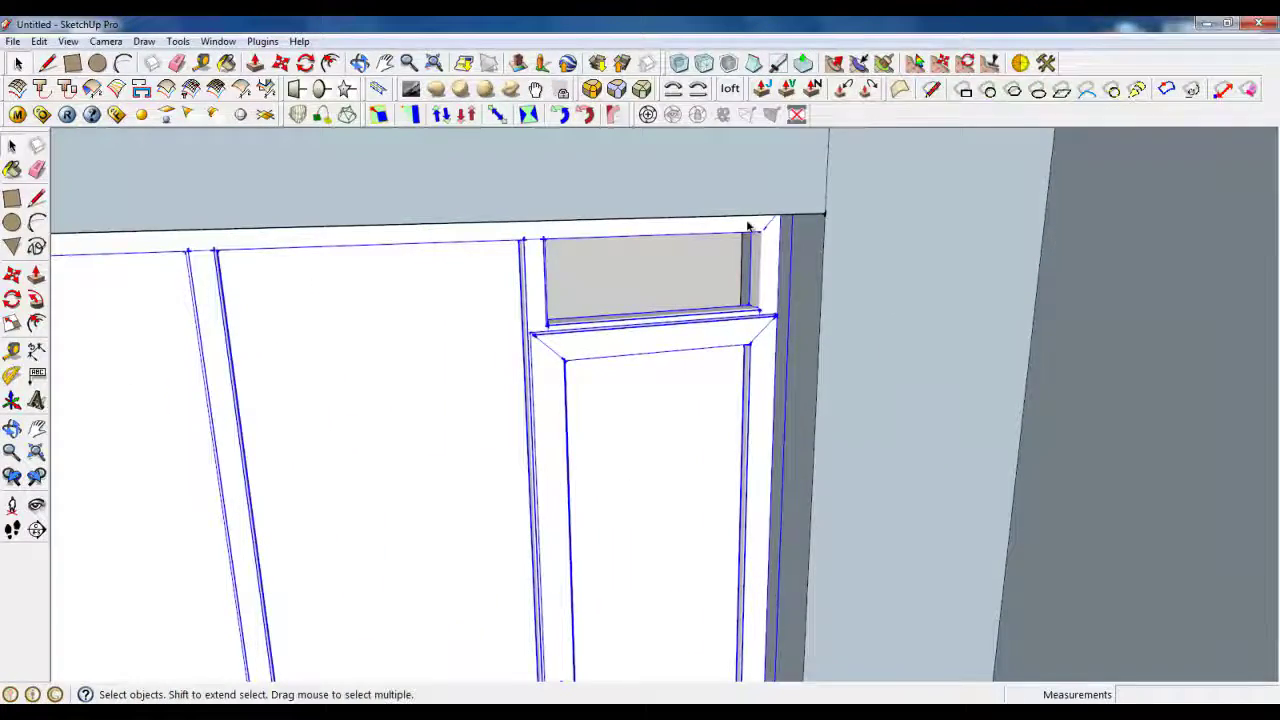
{"action": "scroll", "coordinate": [748, 226], "scroll_direction": "down", "scroll_amount": 5}
{"action": "middle_click_drag", "start_coordinate": [748, 226], "coordinate": [449, 223]}
{"action": "scroll", "coordinate": [449, 220], "scroll_direction": "up", "scroll_amount": 2}
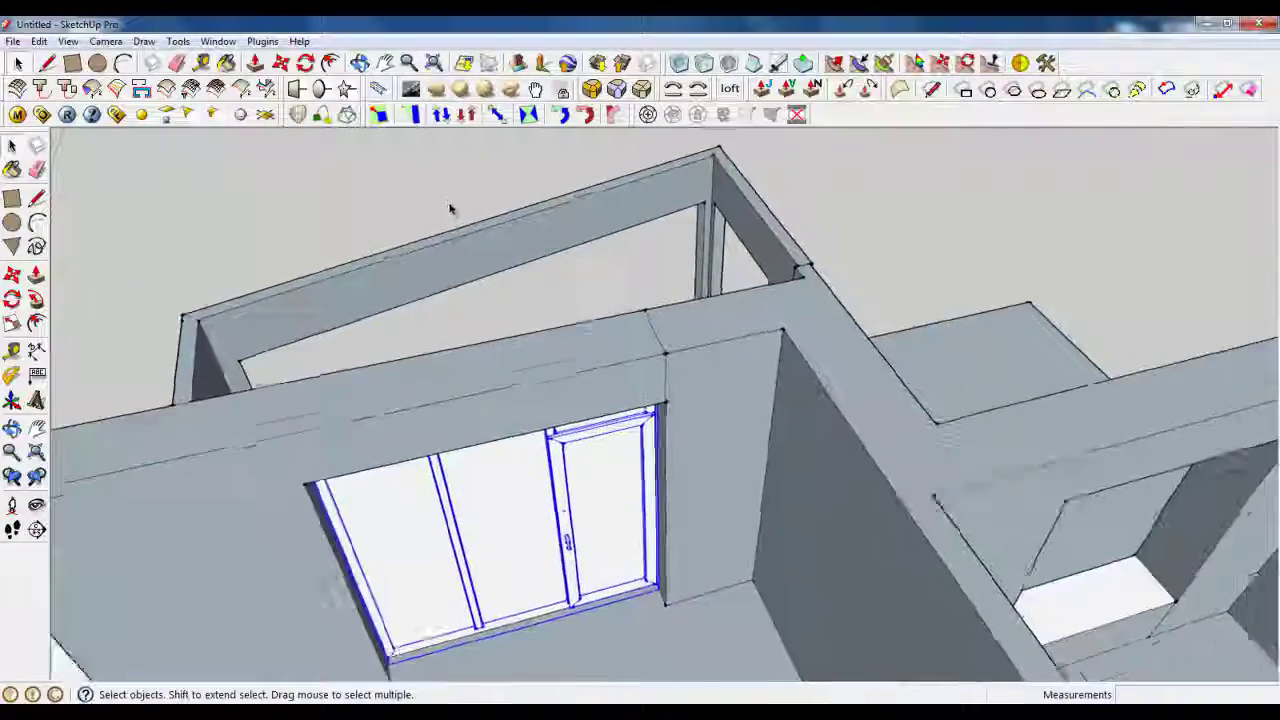
{"action": "scroll", "coordinate": [766, 434], "scroll_direction": "down", "scroll_amount": 3}
{"action": "mouse_move", "coordinate": [766, 434]}
{"action": "middle_mouse_down"}
{"action": "mouse_move", "coordinate": [757, 486]}
{"action": "mouse_move", "coordinate": [846, 478]}
{"action": "middle_mouse_up"}
{"action": "scroll", "coordinate": [846, 478], "scroll_direction": "up", "scroll_amount": 3}
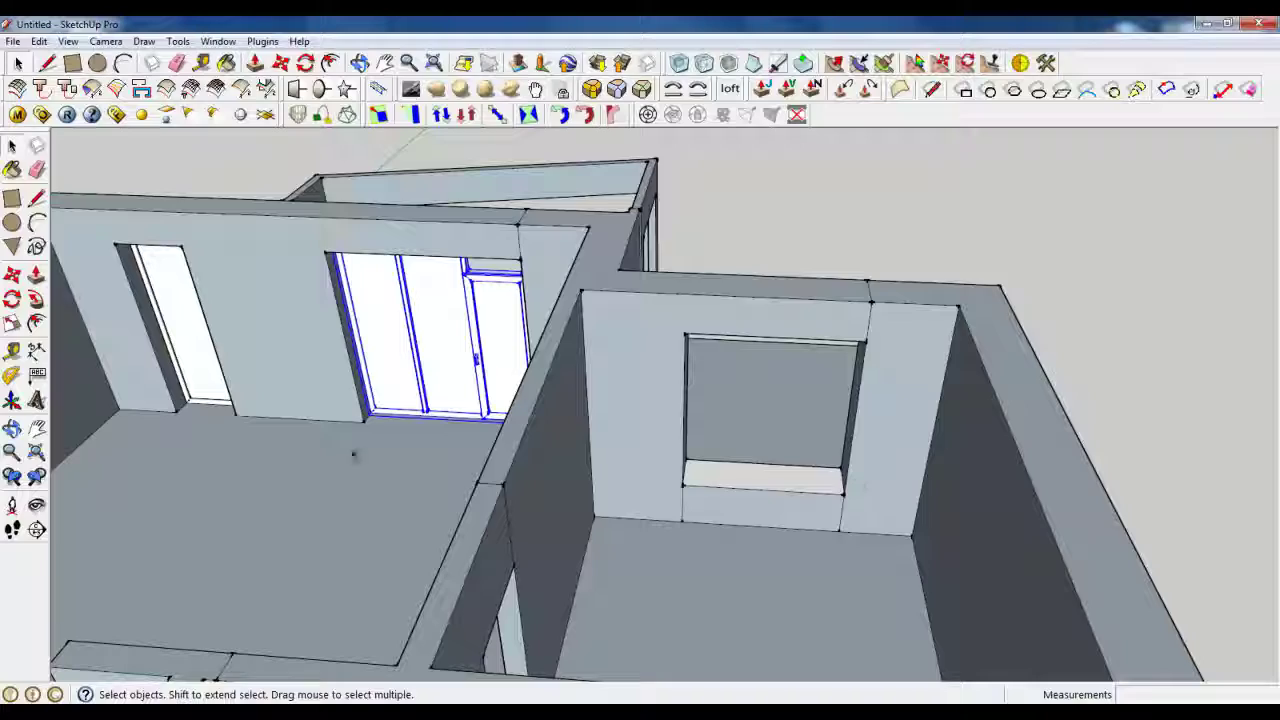
Examine the openings of the angled wall structure on the terrace from outside the house
{"action": "scroll", "coordinate": [211, 325], "scroll_direction": "down", "scroll_amount": 5}
{"action": "mouse_move", "coordinate": [211, 325]}
{"action": "middle_mouse_down"}
{"action": "mouse_move", "coordinate": [705, 224]}
{"action": "mouse_move", "coordinate": [606, 277]}
{"action": "mouse_move", "coordinate": [363, 274]}
{"action": "middle_mouse_up"}
{"action": "scroll", "coordinate": [705, 224], "scroll_direction": "up", "scroll_amount": 3}
{"action": "scroll", "coordinate": [660, 241], "scroll_direction": "up", "scroll_amount": 6}
{"action": "scroll", "coordinate": [597, 302], "scroll_direction": "down", "scroll_amount": 3}
{"action": "middle_click_drag", "start_coordinate": [597, 302], "coordinate": [380, 308]}
{"action": "scroll", "coordinate": [577, 400], "scroll_direction": "up", "scroll_amount": 4}
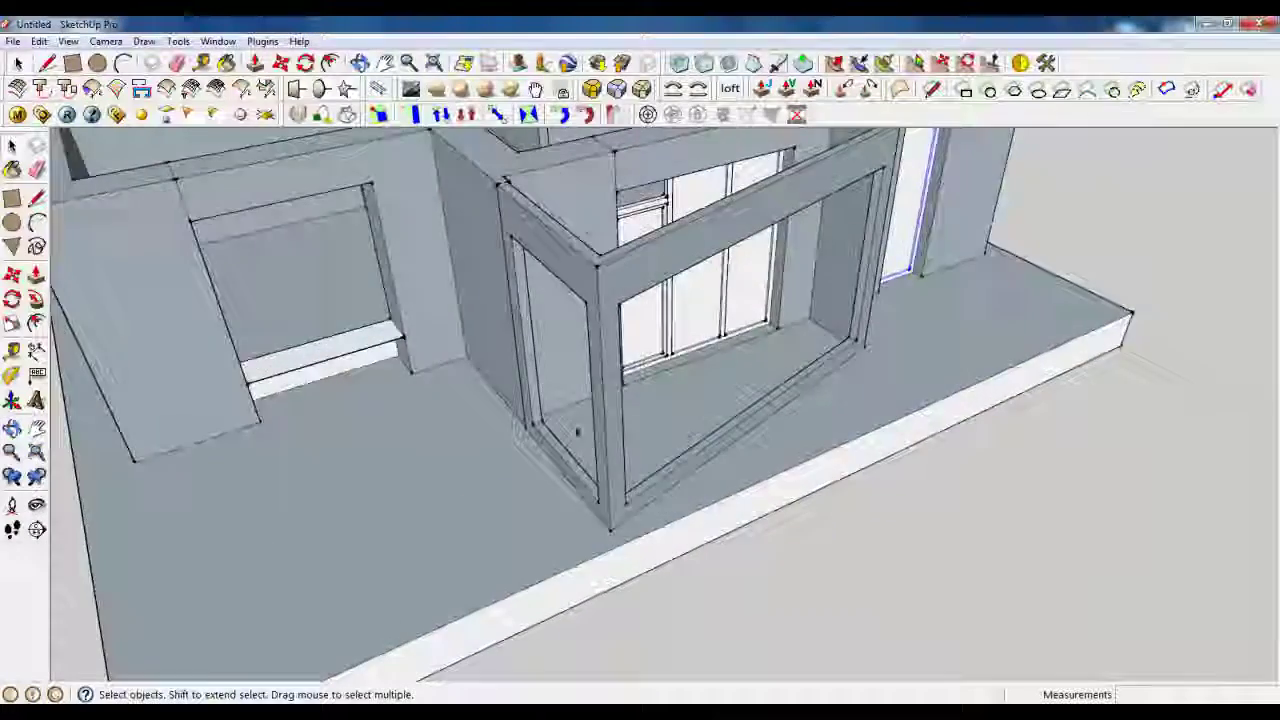
{"action": "scroll", "coordinate": [577, 434], "scroll_direction": "down", "scroll_amount": 6}
{"action": "mouse_move", "coordinate": [577, 434]}
{"action": "middle_mouse_down"}
{"action": "mouse_move", "coordinate": [572, 446]}
{"action": "mouse_move", "coordinate": [590, 412]}
{"action": "middle_mouse_up"}
{"action": "scroll", "coordinate": [590, 412], "scroll_direction": "up", "scroll_amount": 4}
{"action": "scroll", "coordinate": [586, 410], "scroll_direction": "up", "scroll_amount": 2}
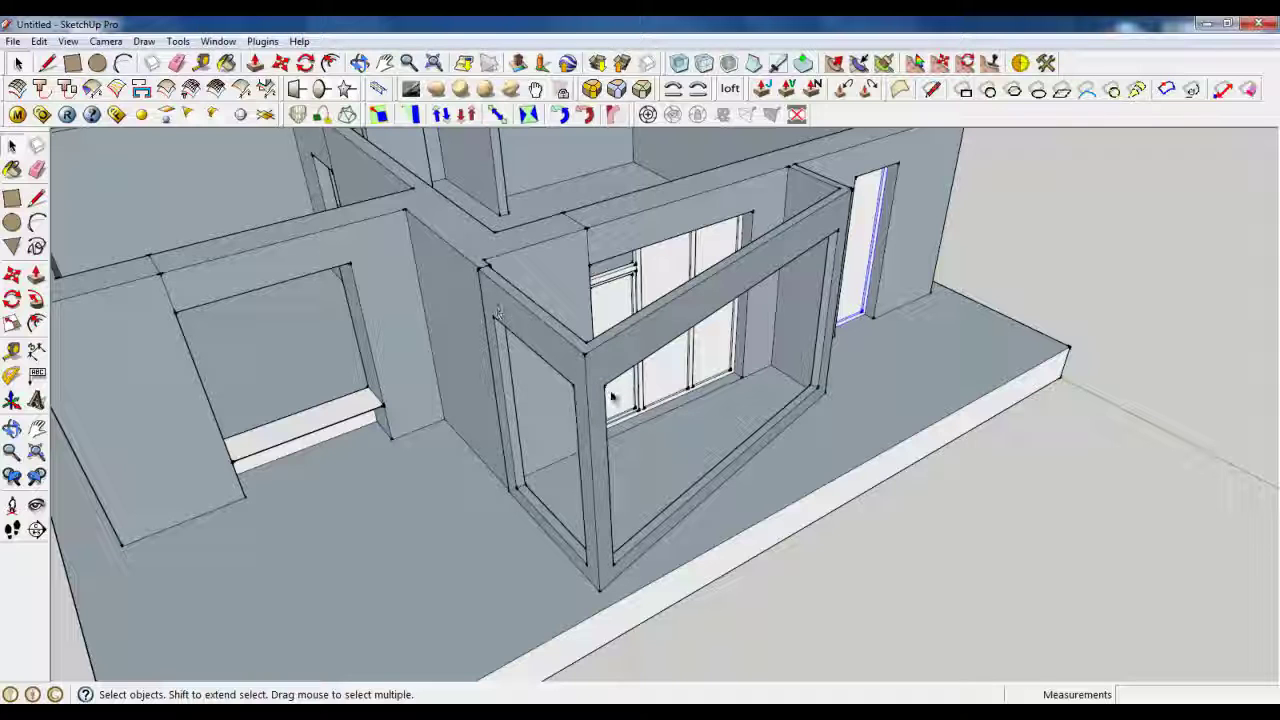
{"action": "scroll", "coordinate": [552, 534], "scroll_direction": "up", "scroll_amount": 3}
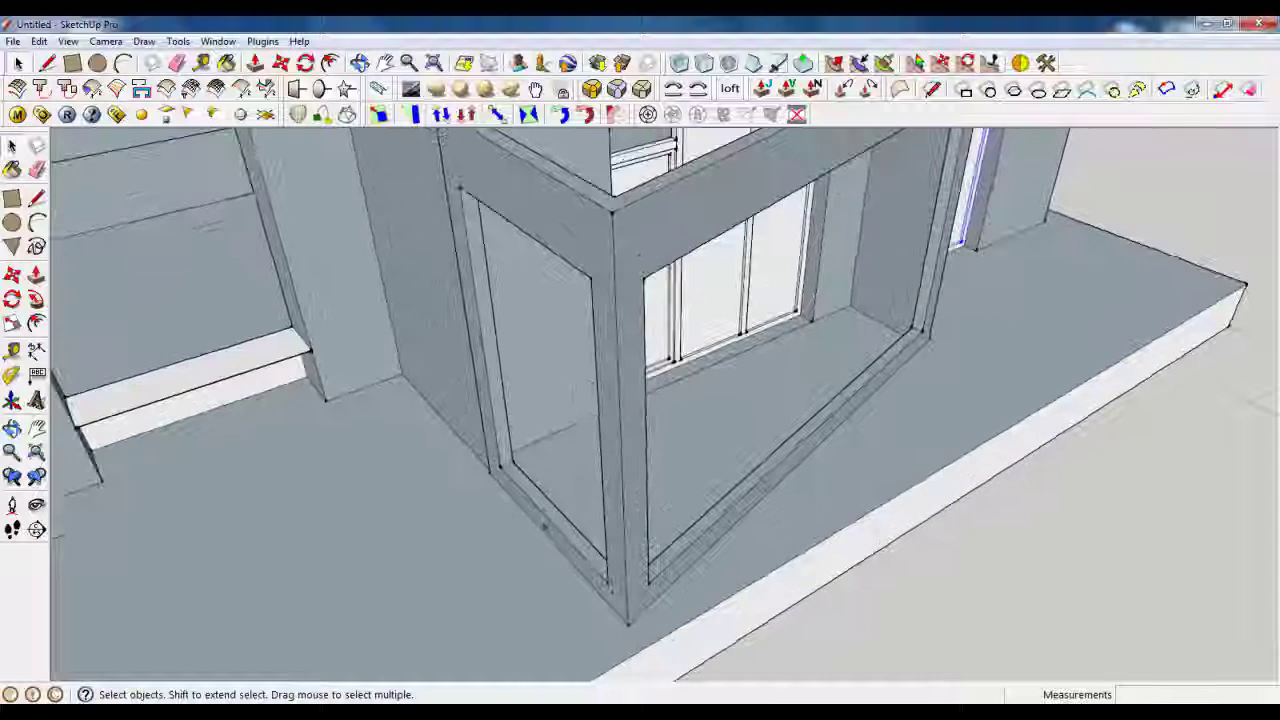
{"action": "middle_click_drag", "start_coordinate": [544, 530], "coordinate": [568, 522]}
Draw a 2100 by 1375.8 mm rectangle filling the narrow side opening of the angled terrace structure
{"action": "scroll", "coordinate": [566, 520], "scroll_direction": "down", "scroll_amount": 3}
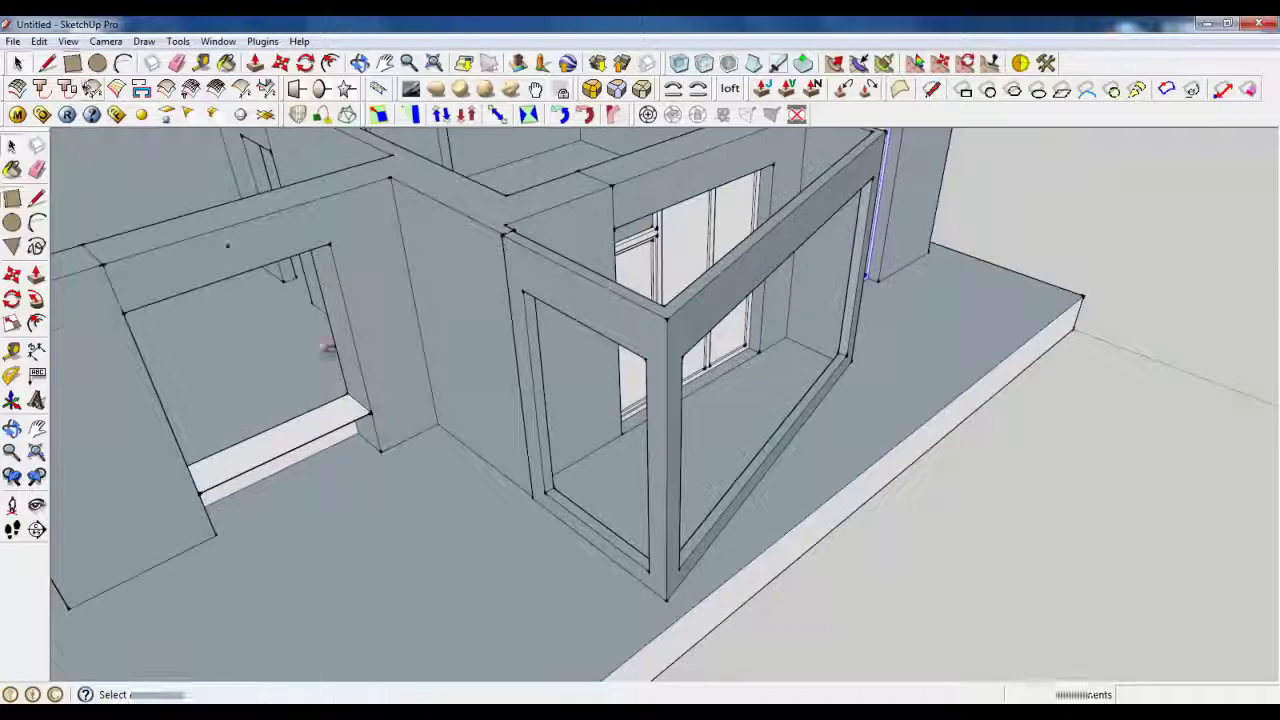
{"action": "middle_click_drag", "start_coordinate": [440, 450], "coordinate": [523, 466]}
{"action": "scroll", "coordinate": [626, 520], "scroll_direction": "up", "scroll_amount": 7}
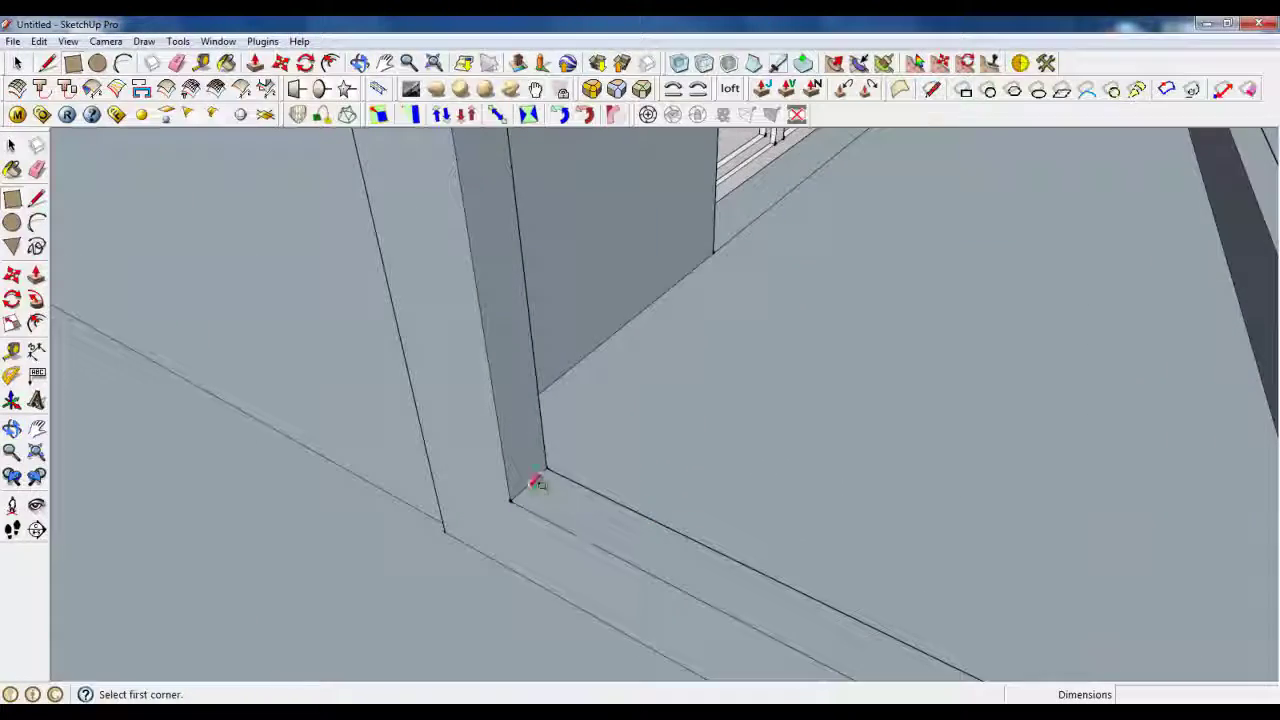
{"action": "scroll", "coordinate": [466, 549], "scroll_direction": "down", "scroll_amount": 10}
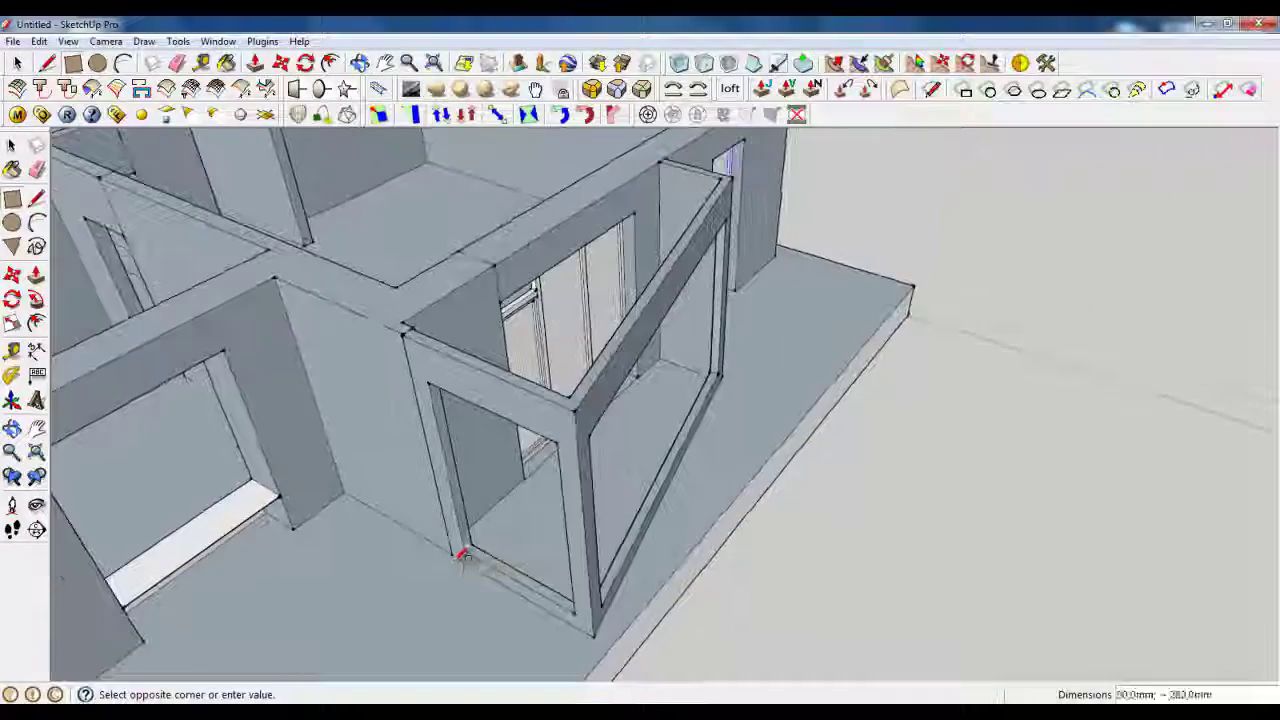
{"action": "middle_click_drag", "start_coordinate": [466, 551], "coordinate": [738, 473]}
{"action": "scroll", "coordinate": [738, 473], "scroll_direction": "up", "scroll_amount": 8}
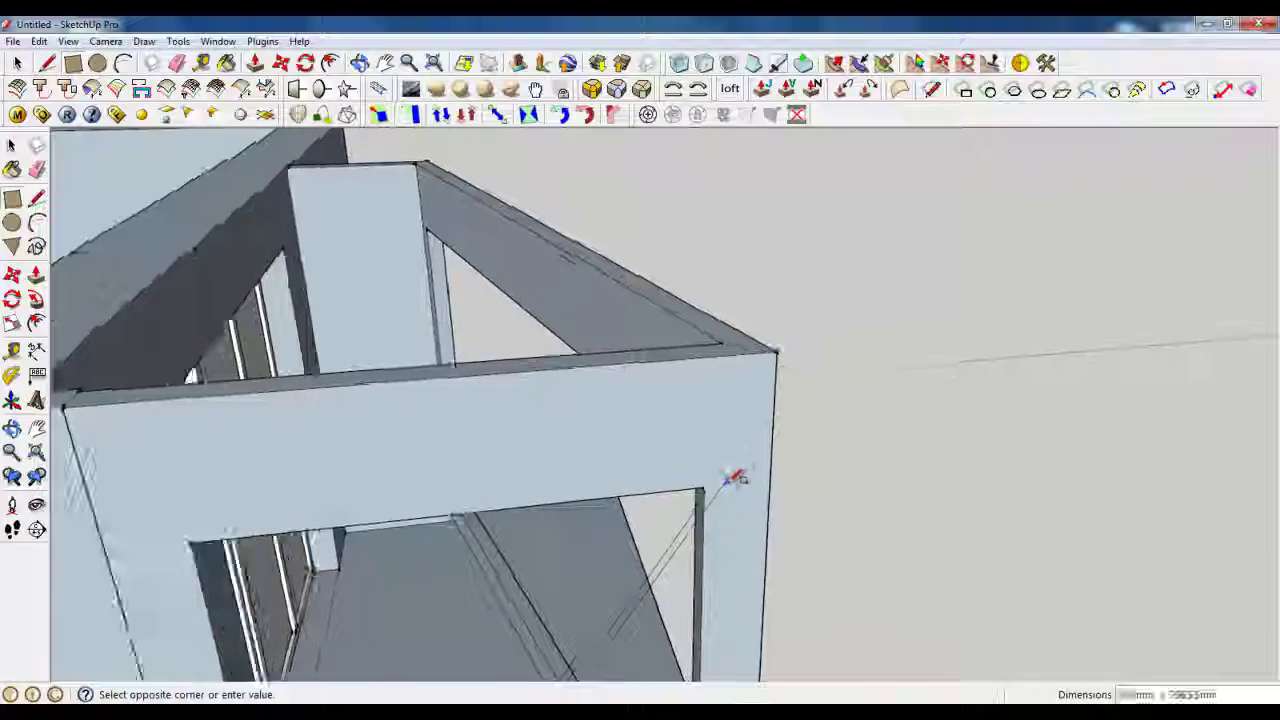
{"action": "mouse_move", "coordinate": [703, 534]}
{"action": "middle_mouse_down"}
{"action": "mouse_move", "coordinate": [807, 250]}
{"action": "mouse_move", "coordinate": [737, 403]}
{"action": "middle_mouse_up"}
{"action": "scroll", "coordinate": [714, 434], "scroll_direction": "up", "scroll_amount": 3}
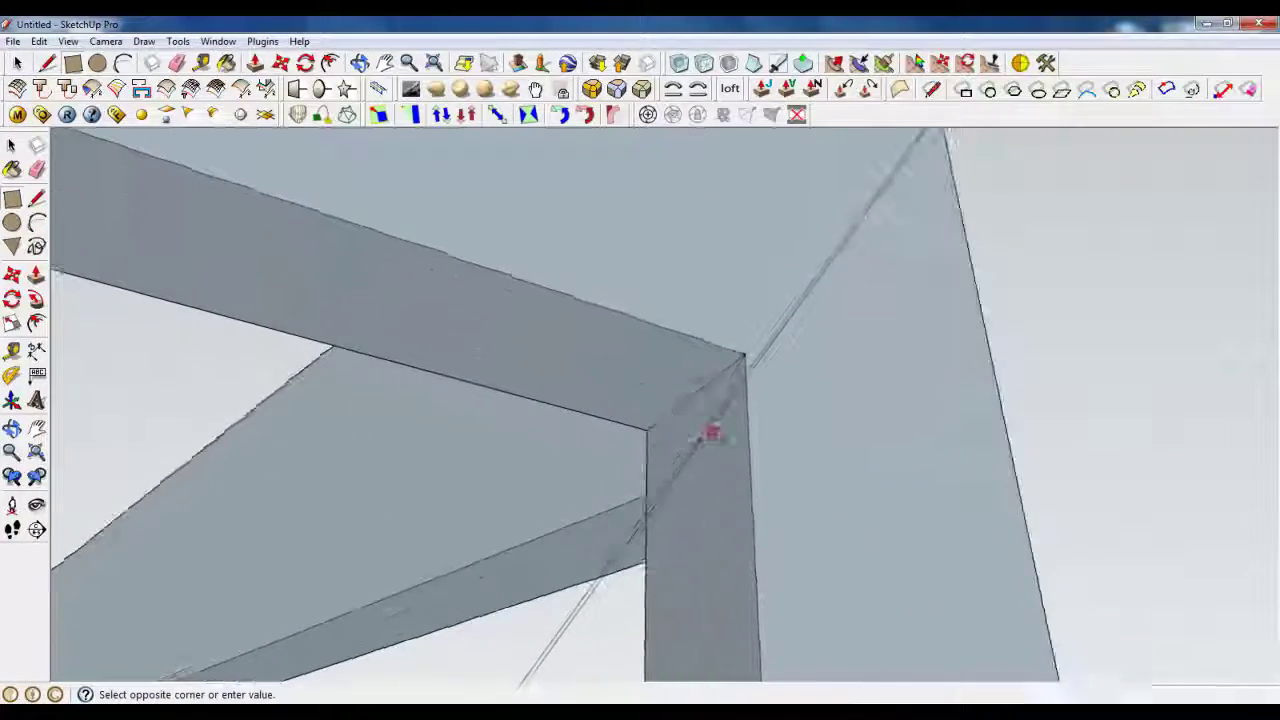
{"action": "left_click", "coordinate": [699, 389]}
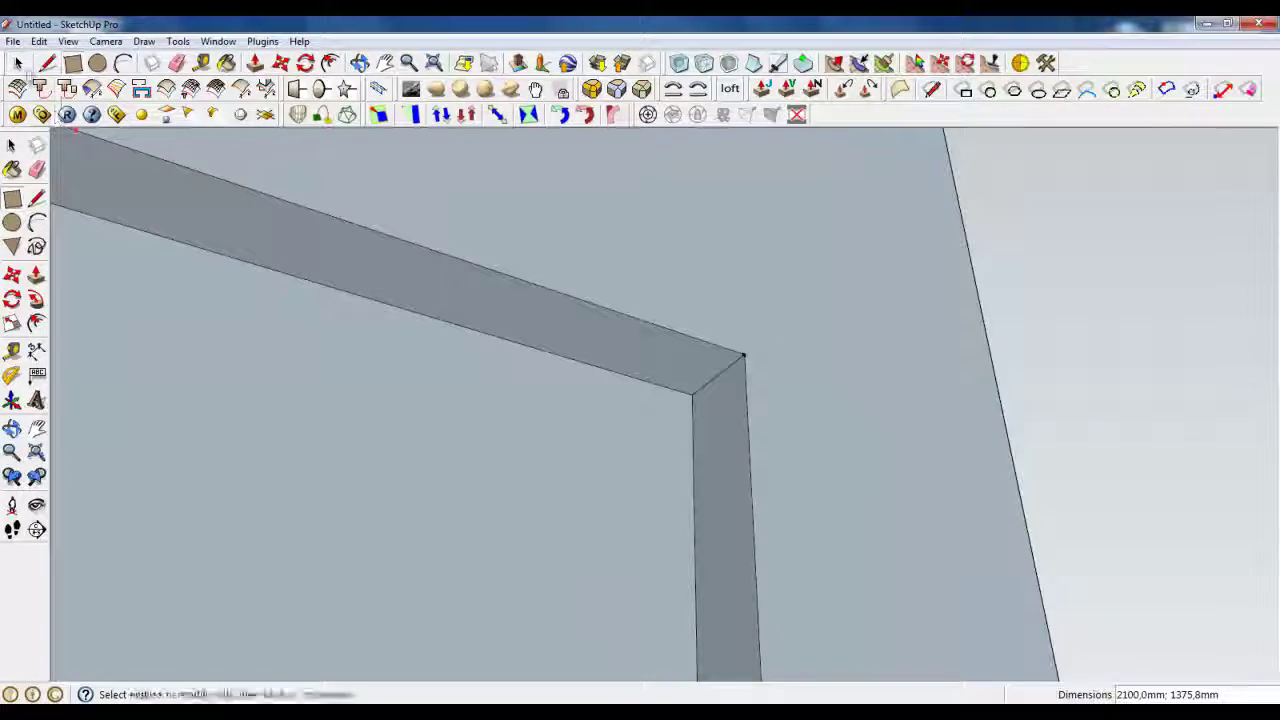
Make the new rectangular face in the side opening a group
{"action": "key", "text": "space"}
{"action": "left_click", "coordinate": [643, 384]}
{"action": "right_click", "coordinate": [643, 384]}
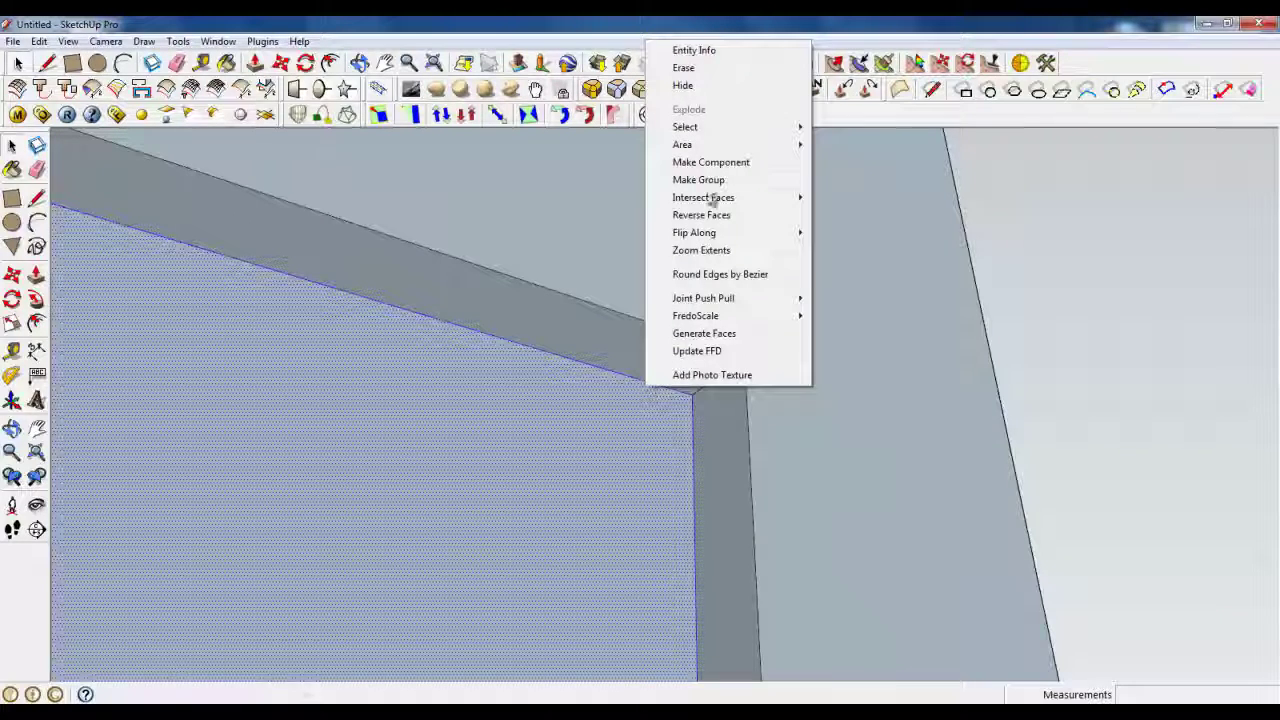
{"action": "left_click", "coordinate": [708, 178]}
Open the new pane group in the side opening and copy its face by 3 mm
{"action": "scroll", "coordinate": [700, 412], "scroll_direction": "up", "scroll_amount": 6}
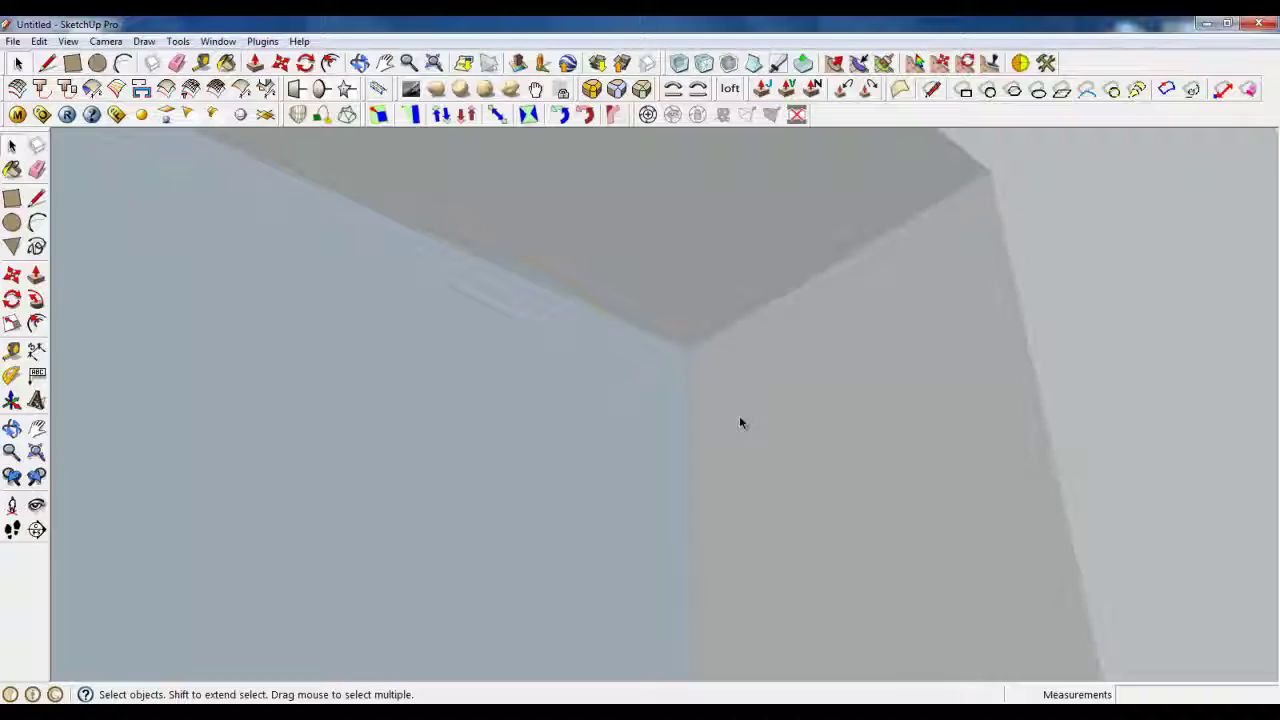
{"action": "middle_click_drag", "start_coordinate": [740, 422], "coordinate": [800, 423]}
{"action": "left_click", "coordinate": [797, 420]}
{"action": "scroll", "coordinate": [754, 443], "scroll_direction": "up", "scroll_amount": 3}
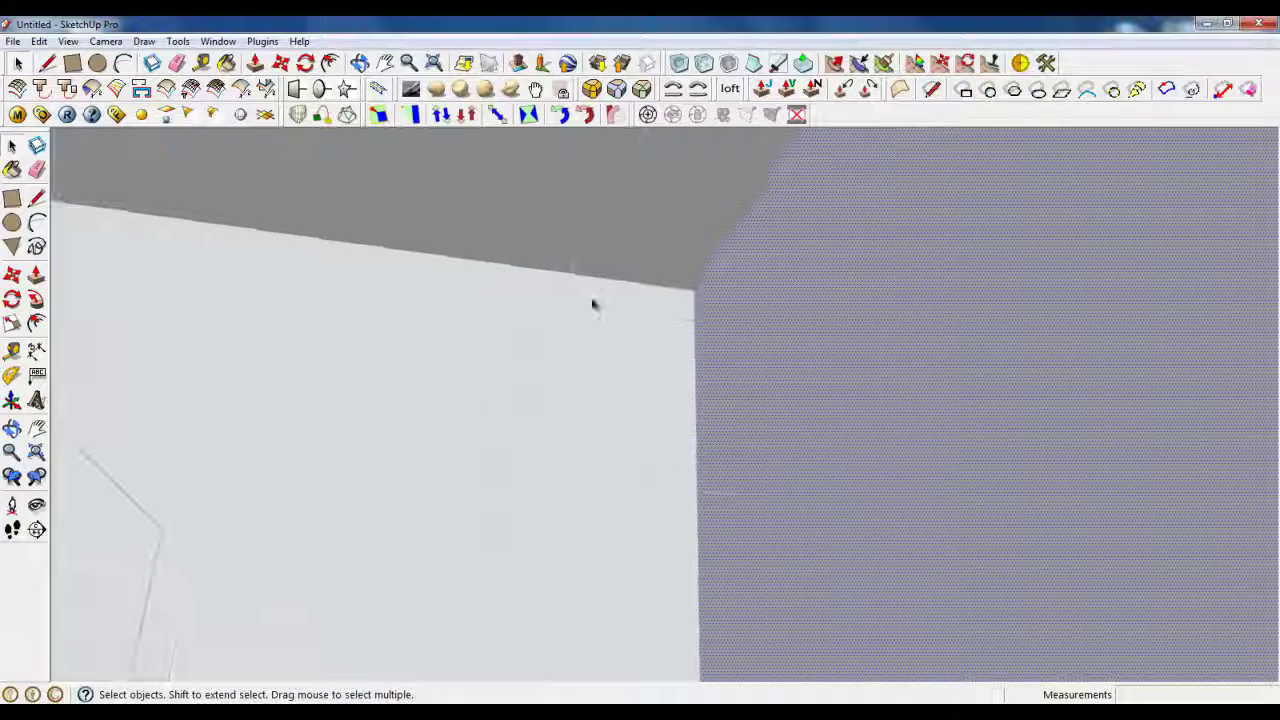
{"action": "key", "text": "ctrl"}
{"action": "left_click", "coordinate": [691, 291]}
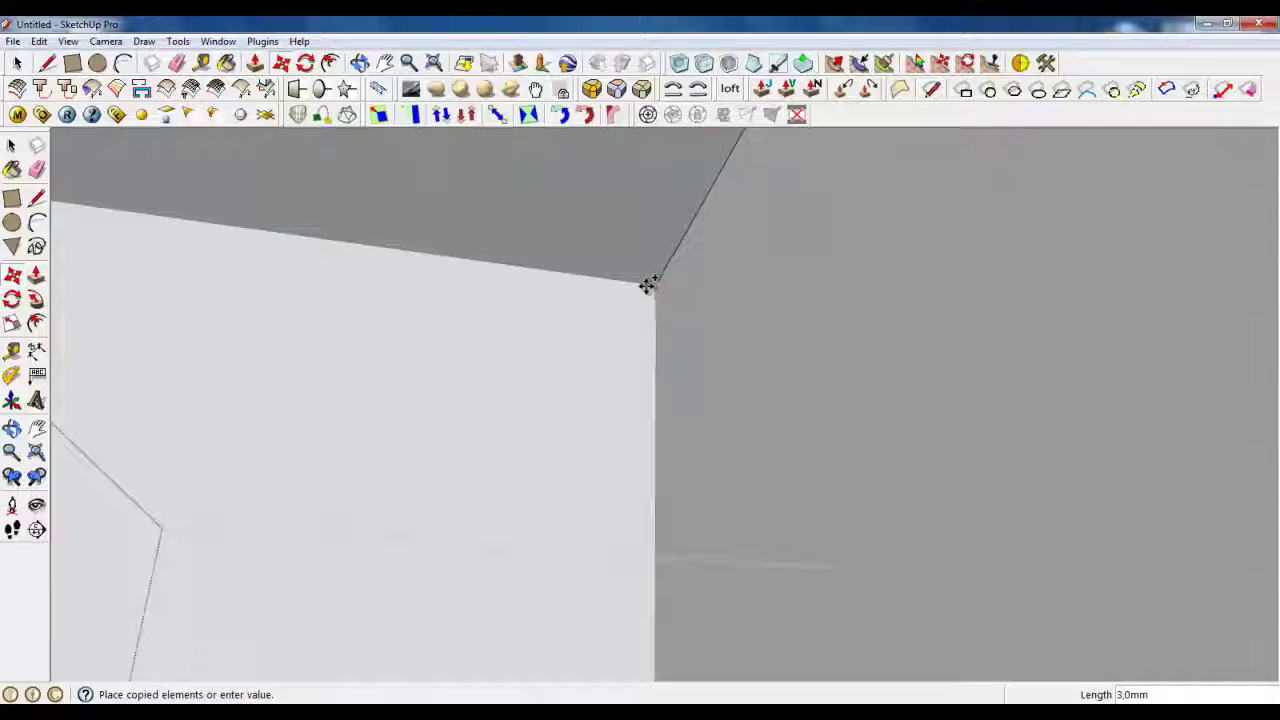
{"action": "middle_click_drag", "start_coordinate": [646, 286], "coordinate": [537, 329]}
{"action": "right_click", "coordinate": [663, 360]}
{"action": "left_click", "coordinate": [670, 363]}
{"action": "scroll", "coordinate": [605, 388], "scroll_direction": "down", "scroll_amount": 5}
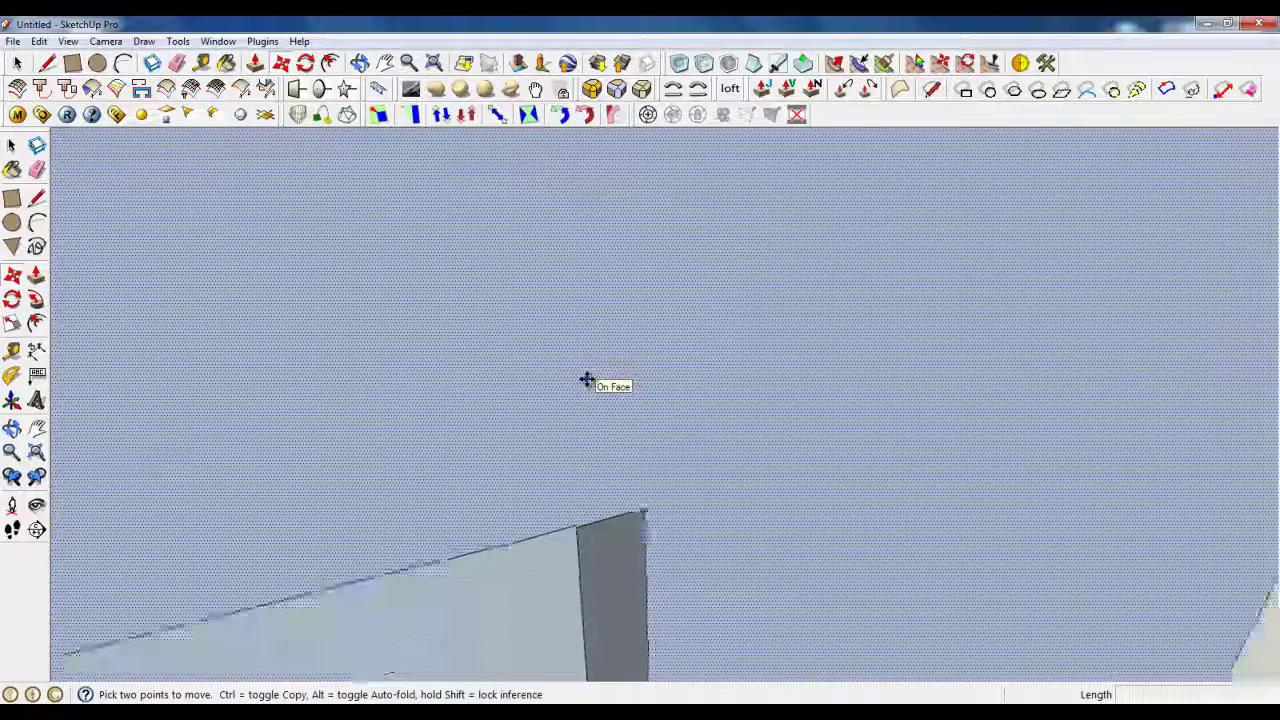
{"action": "middle_click_drag", "start_coordinate": [606, 383], "coordinate": [488, 403]}
{"action": "scroll", "coordinate": [471, 391], "scroll_direction": "down", "scroll_amount": 10}
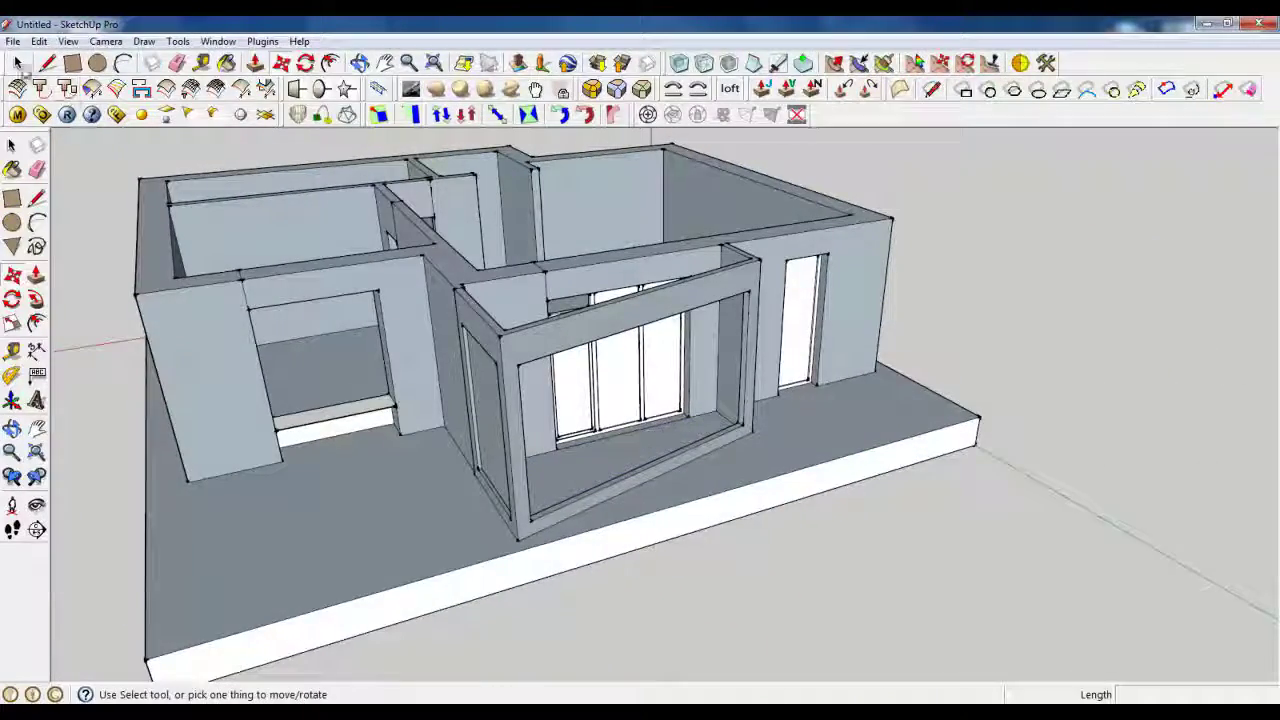
Inspect the wide front opening of the angled terrace structure from several angles
{"action": "scroll", "coordinate": [488, 403], "scroll_direction": "up", "scroll_amount": 6}
{"action": "middle_click_drag", "start_coordinate": [666, 443], "coordinate": [476, 395]}
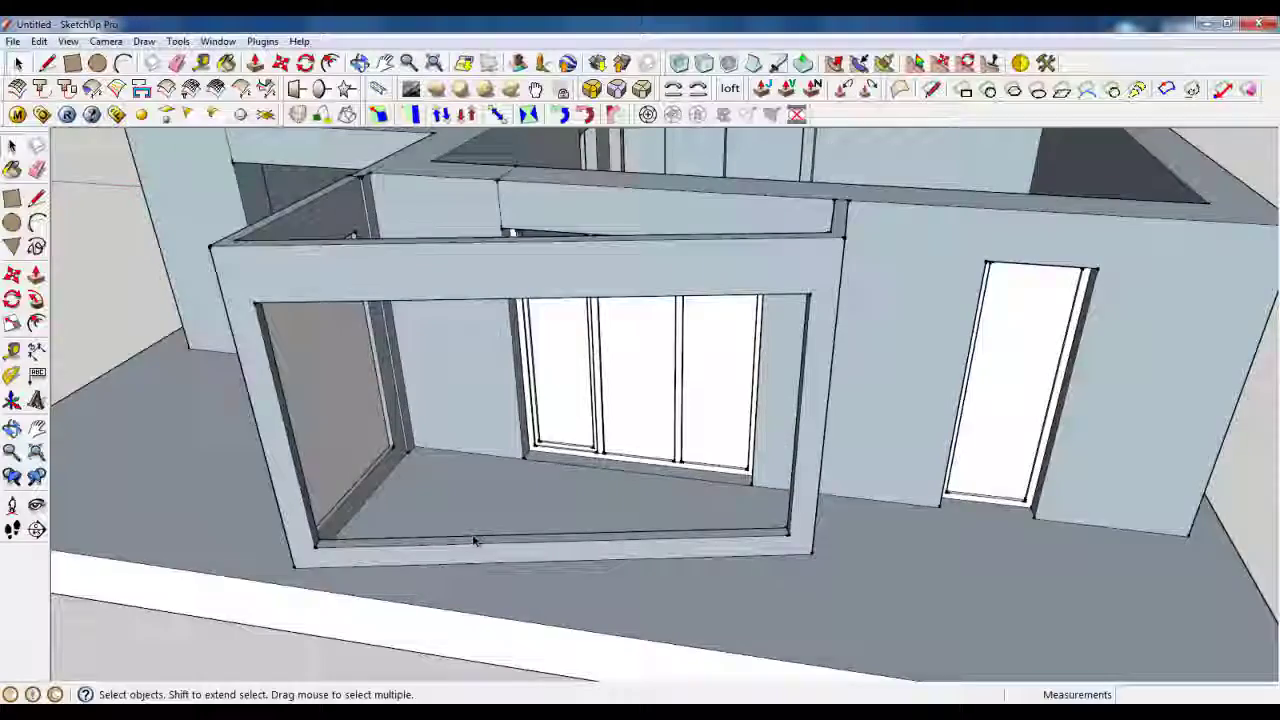
{"action": "scroll", "coordinate": [478, 543], "scroll_direction": "up", "scroll_amount": 3}
{"action": "scroll", "coordinate": [577, 586], "scroll_direction": "down", "scroll_amount": 4}
{"action": "middle_click_drag", "start_coordinate": [577, 586], "coordinate": [503, 580]}
{"action": "scroll", "coordinate": [684, 597], "scroll_direction": "down", "scroll_amount": 4}
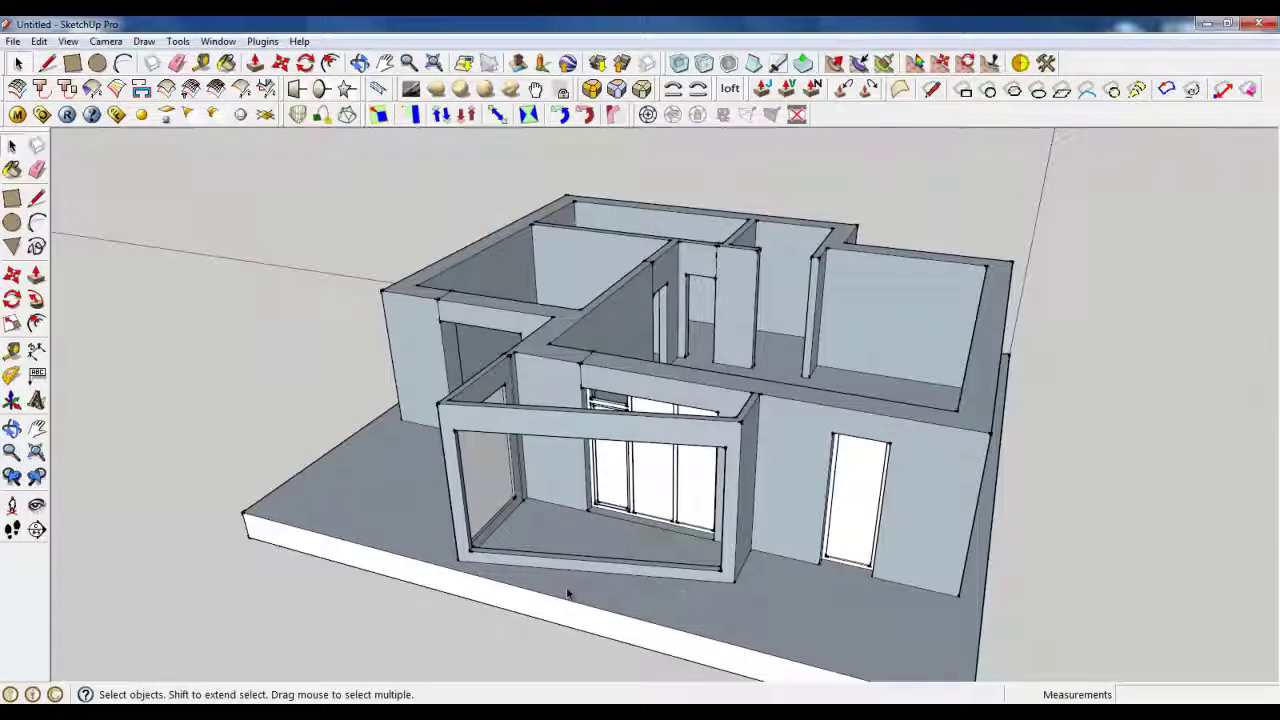
{"action": "scroll", "coordinate": [567, 591], "scroll_direction": "up", "scroll_amount": 3}
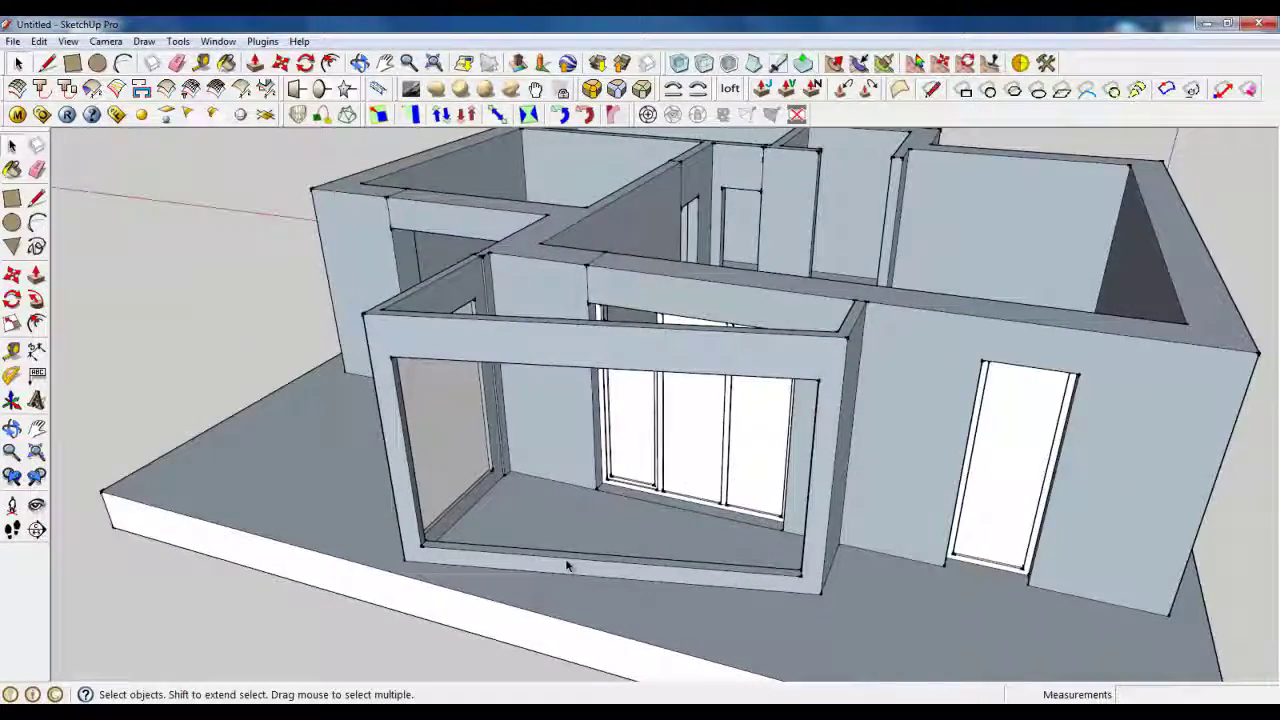
{"action": "scroll", "coordinate": [566, 566], "scroll_direction": "up", "scroll_amount": 2}
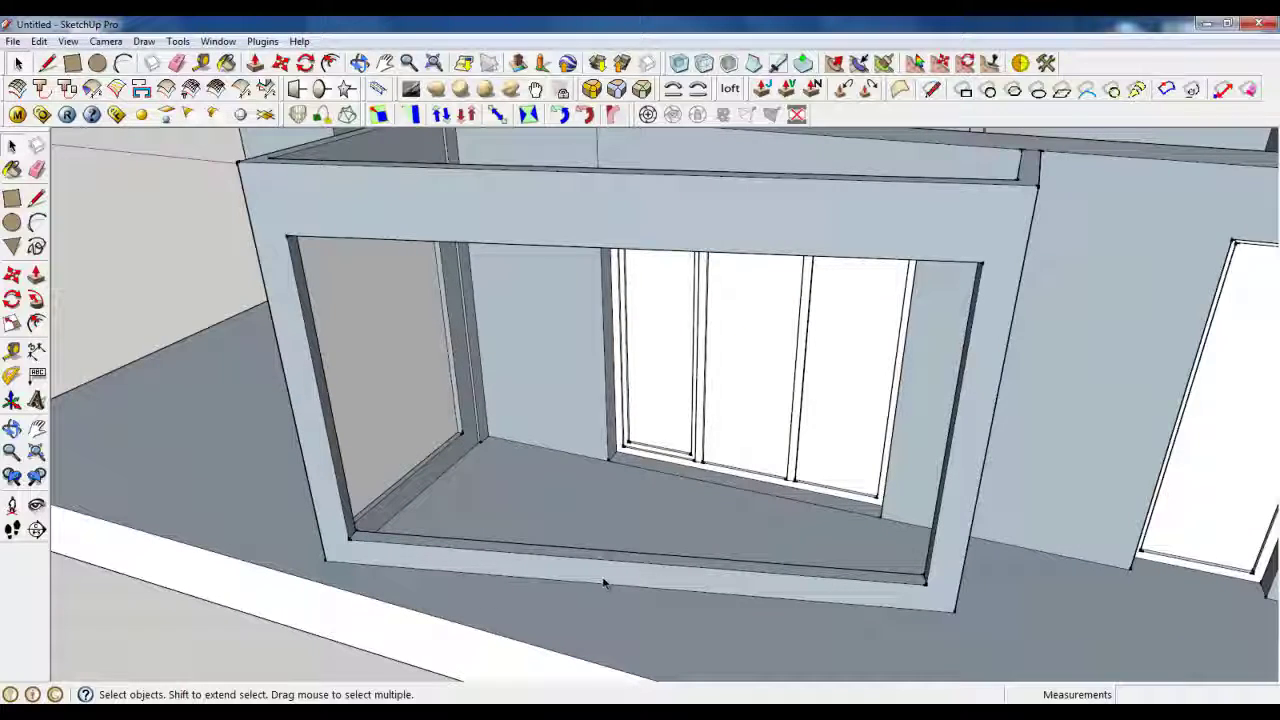
{"action": "middle_click_drag", "start_coordinate": [608, 572], "coordinate": [649, 607]}
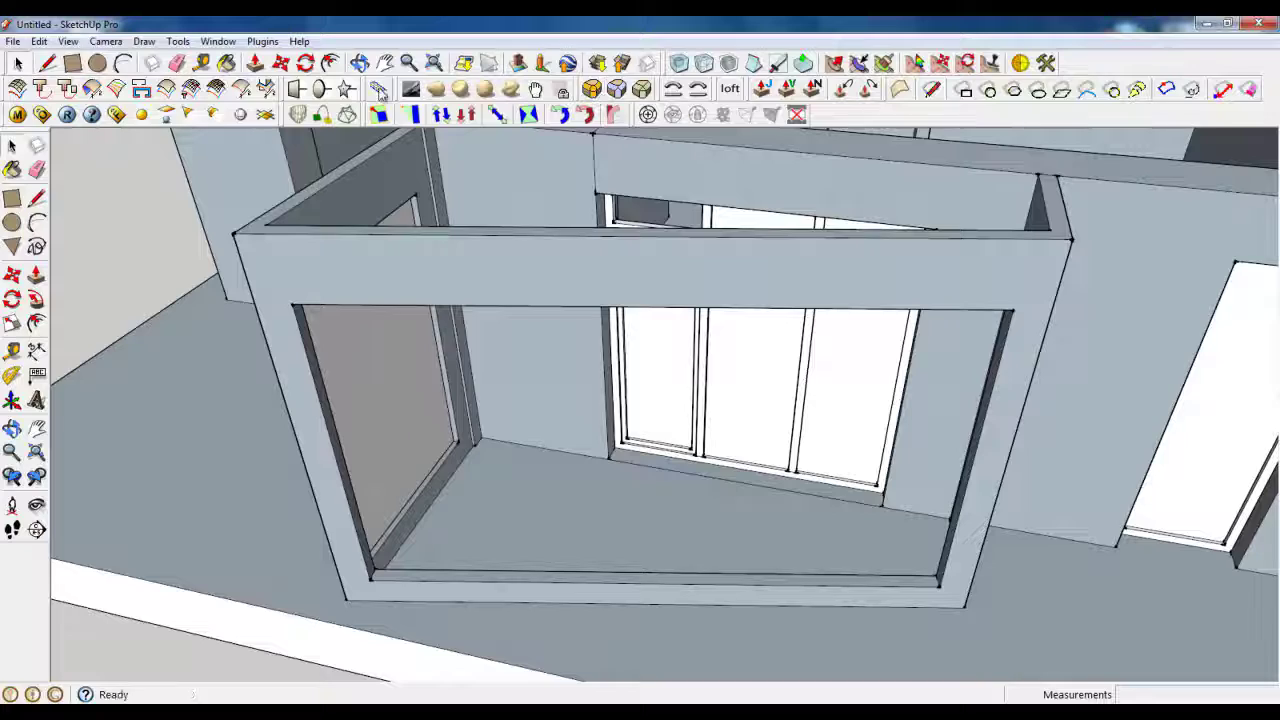
{"action": "left_click", "coordinate": [47, 64]}
{"action": "left_click", "coordinate": [19, 65]}
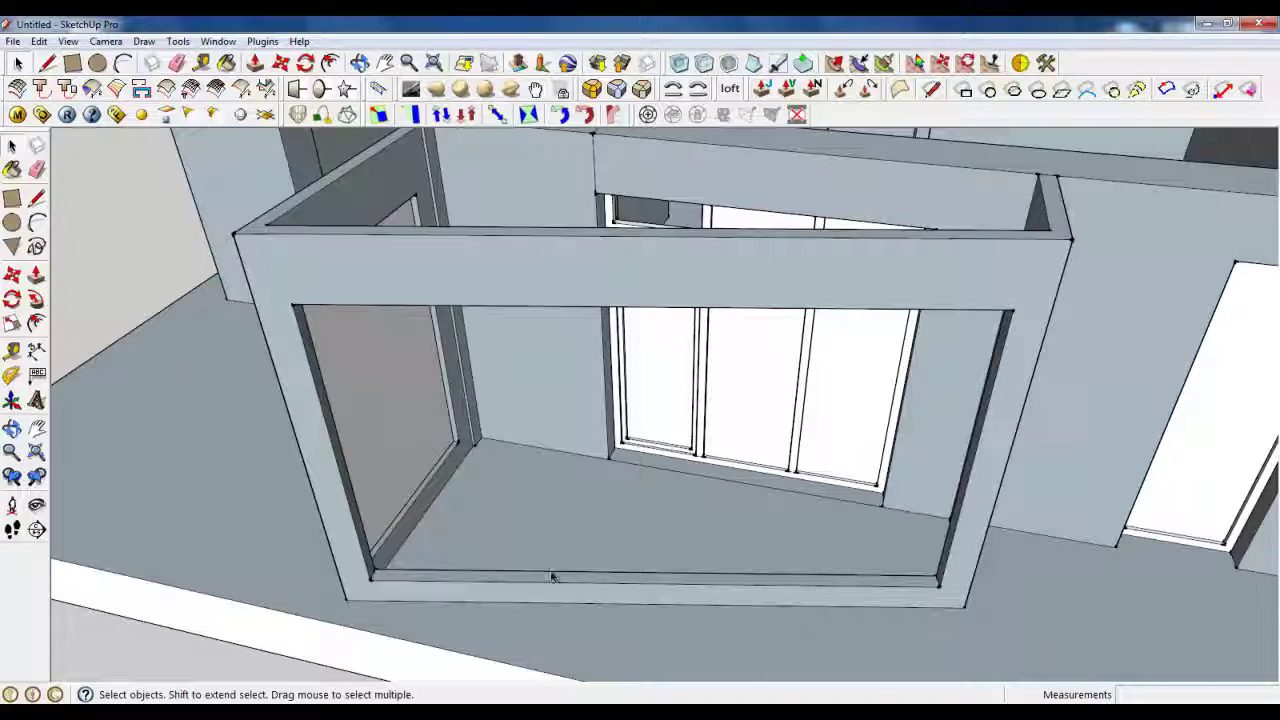
Offset the sill face at the bottom of the wide front opening inward by about 19.4 mm
{"action": "scroll", "coordinate": [552, 577], "scroll_direction": "up", "scroll_amount": 5}
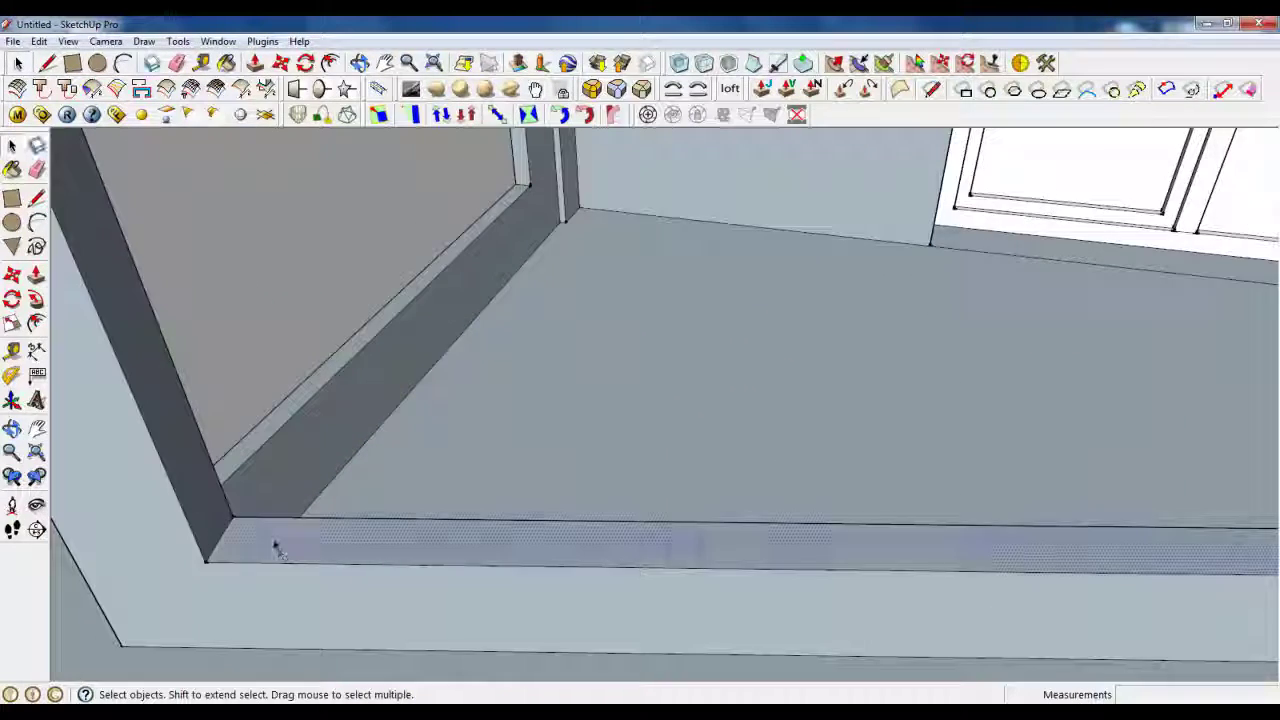
{"action": "left_click", "coordinate": [265, 545]}
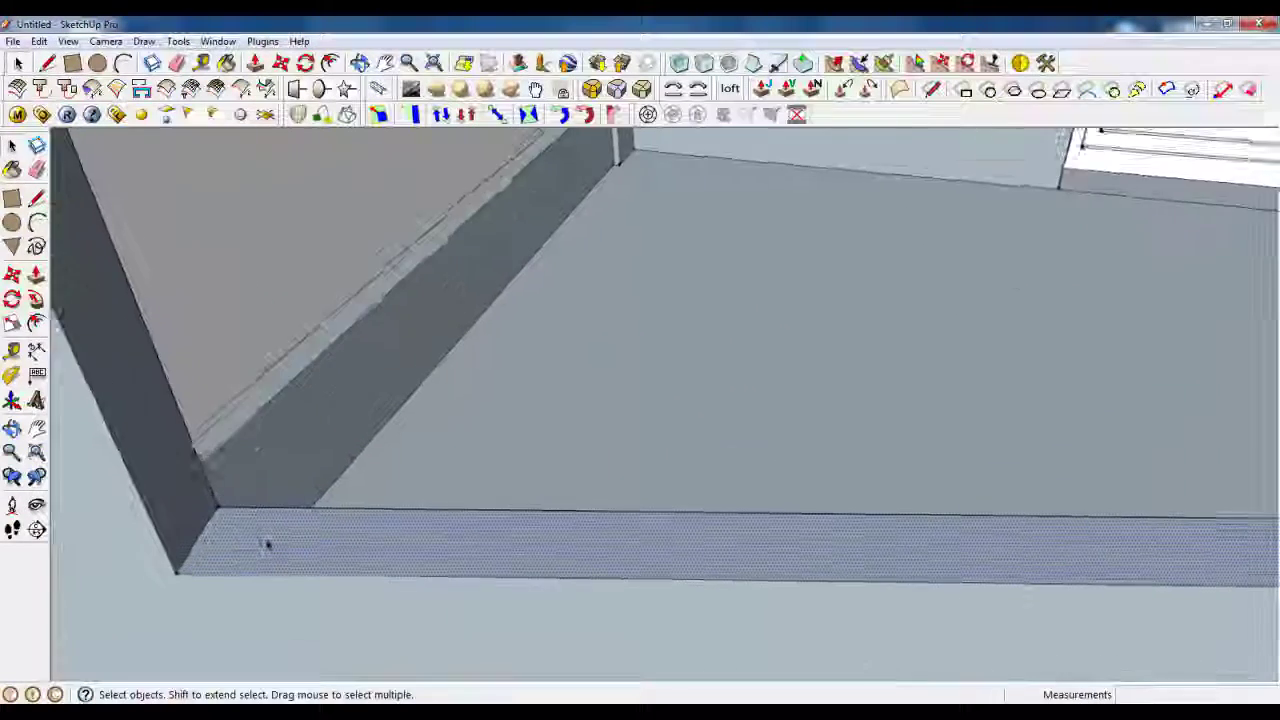
{"action": "scroll", "coordinate": [270, 530], "scroll_direction": "up", "scroll_amount": 1}
{"action": "left_click", "coordinate": [330, 63]}
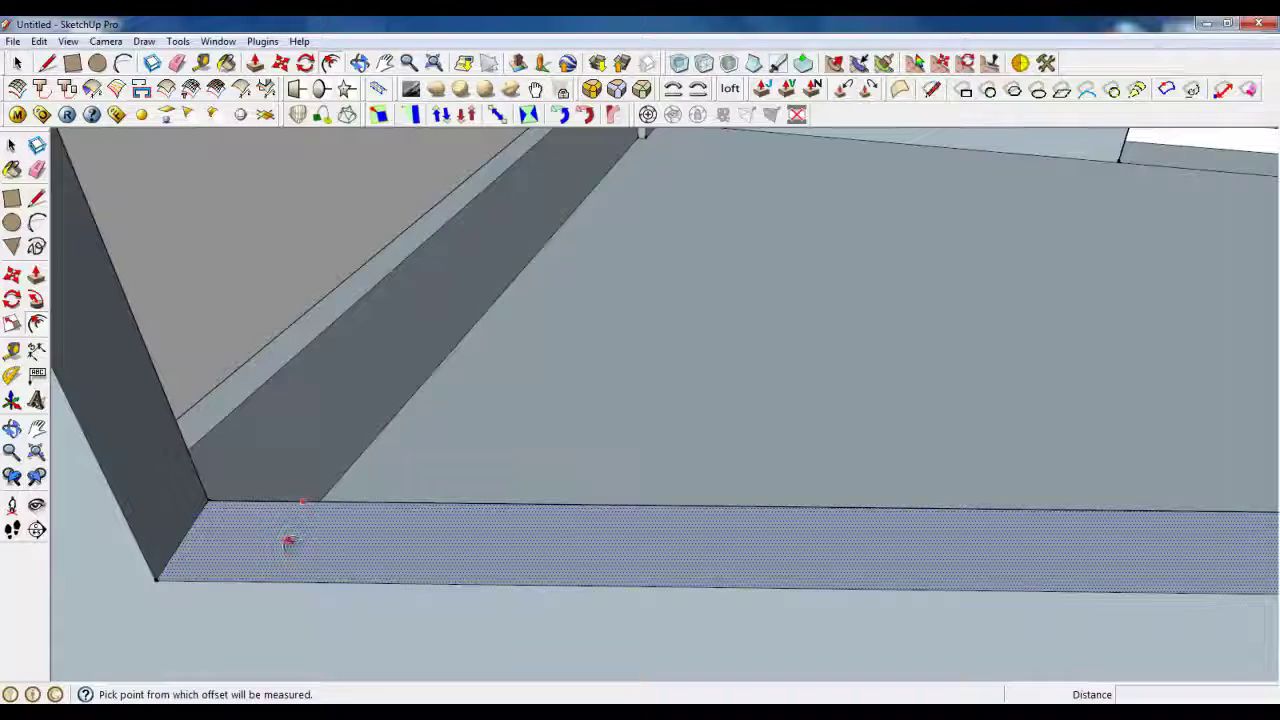
{"action": "left_click", "coordinate": [286, 543]}
{"action": "left_click", "coordinate": [286, 517]}
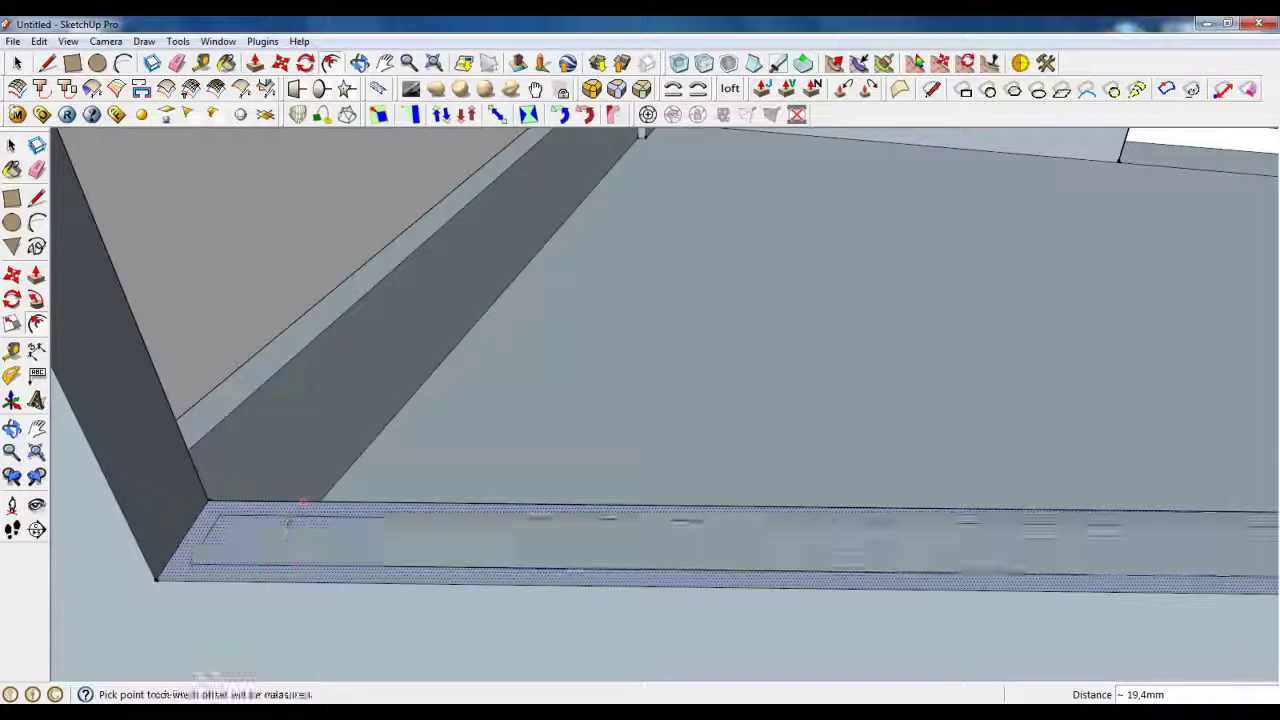
Extend the long lines of the sill's offset outline to the side jambs at both ends of the opening
{"action": "key", "text": "l"}
{"action": "middle_click_drag", "start_coordinate": [259, 476], "coordinate": [380, 411]}
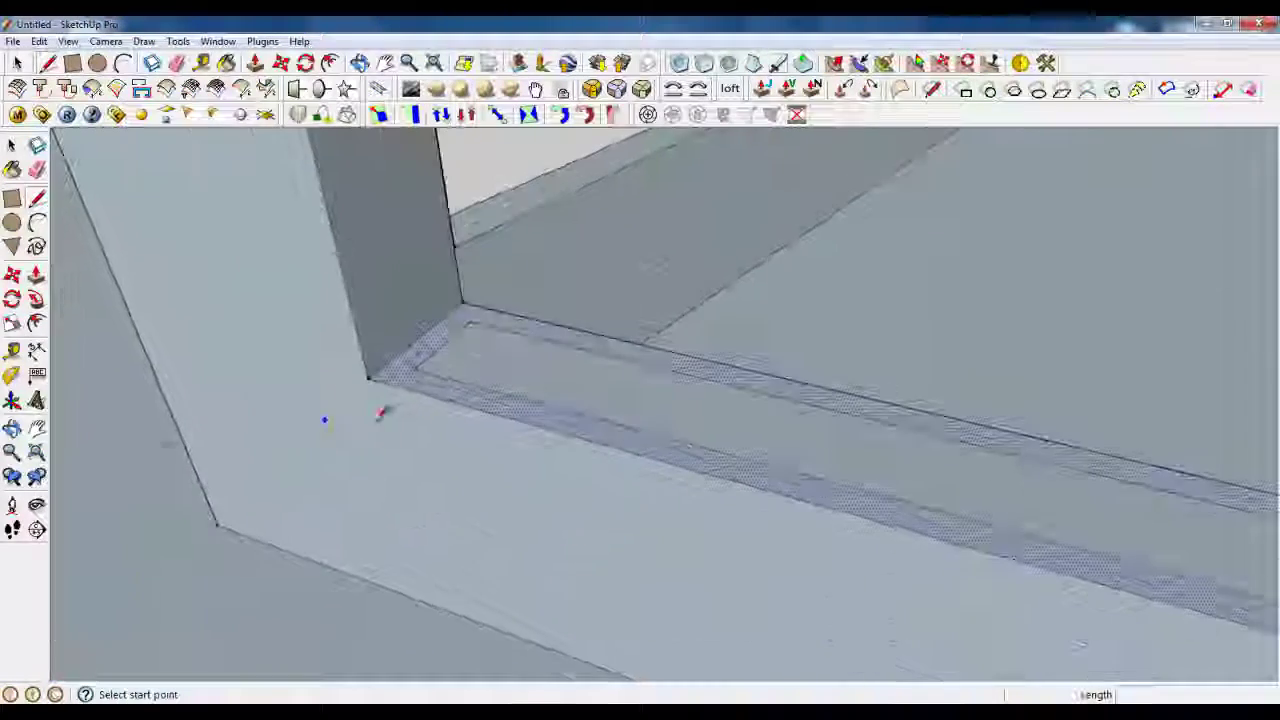
{"action": "left_click", "coordinate": [640, 428]}
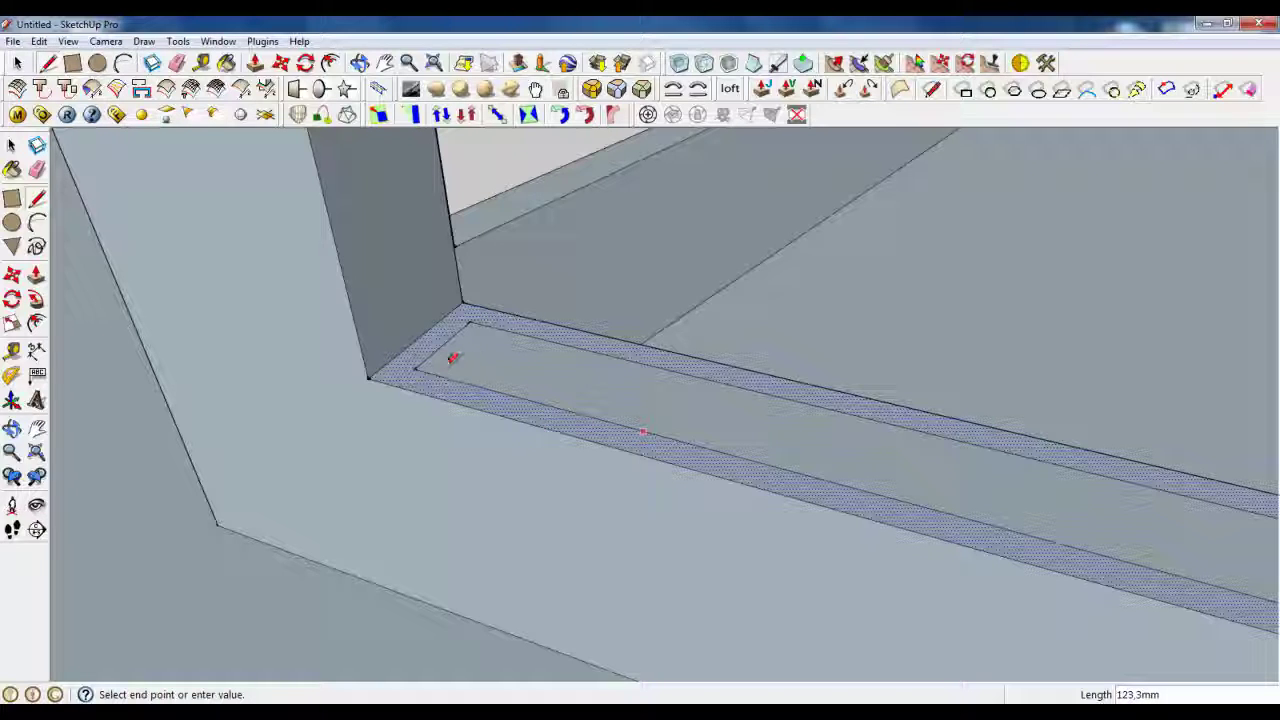
{"action": "middle_click_drag", "start_coordinate": [453, 358], "coordinate": [617, 484]}
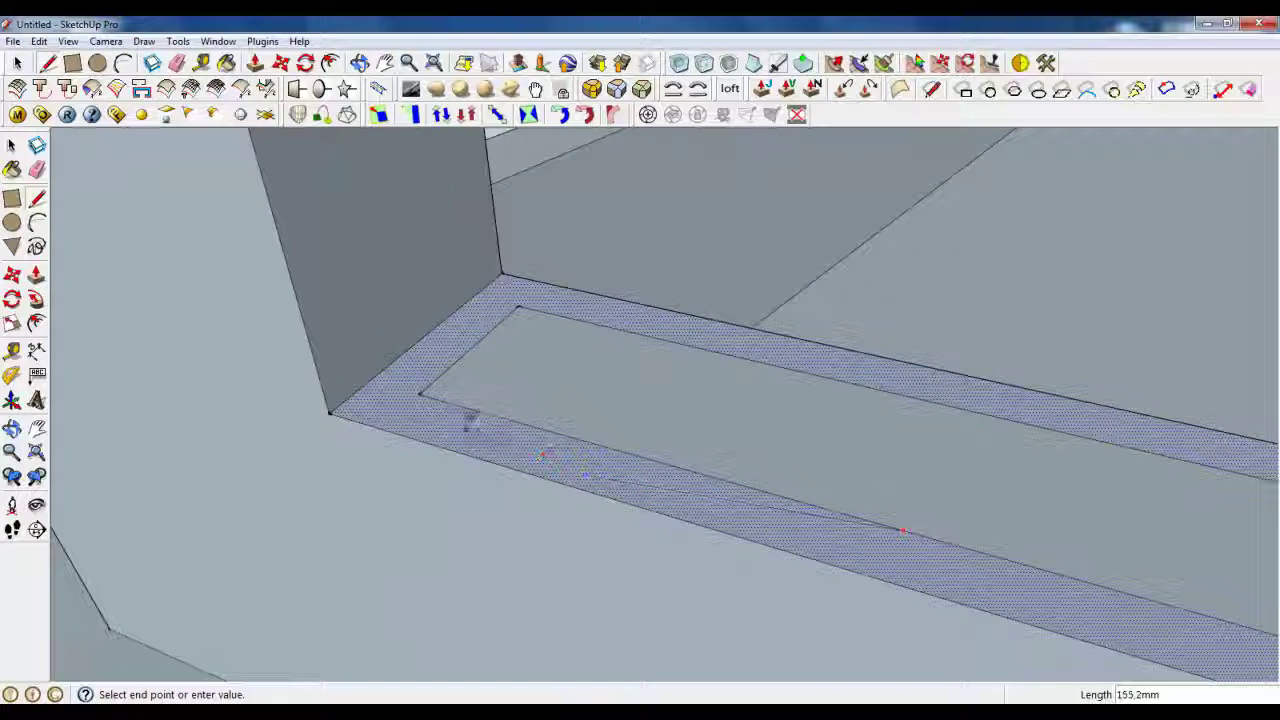
{"action": "left_click", "coordinate": [371, 381]}
{"action": "scroll", "coordinate": [323, 545], "scroll_direction": "down", "scroll_amount": 3}
{"action": "scroll", "coordinate": [450, 462], "scroll_direction": "up", "scroll_amount": 3}
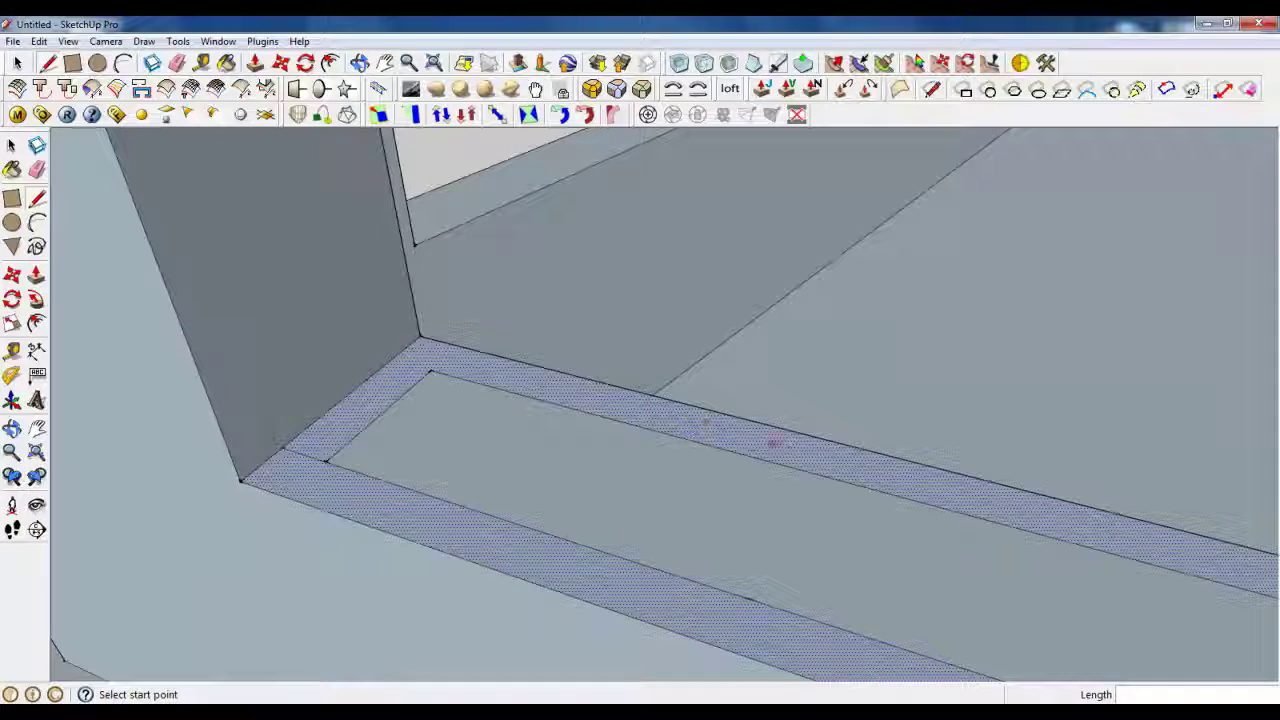
{"action": "left_click", "coordinate": [393, 357]}
{"action": "scroll", "coordinate": [198, 397], "scroll_direction": "down", "scroll_amount": 5}
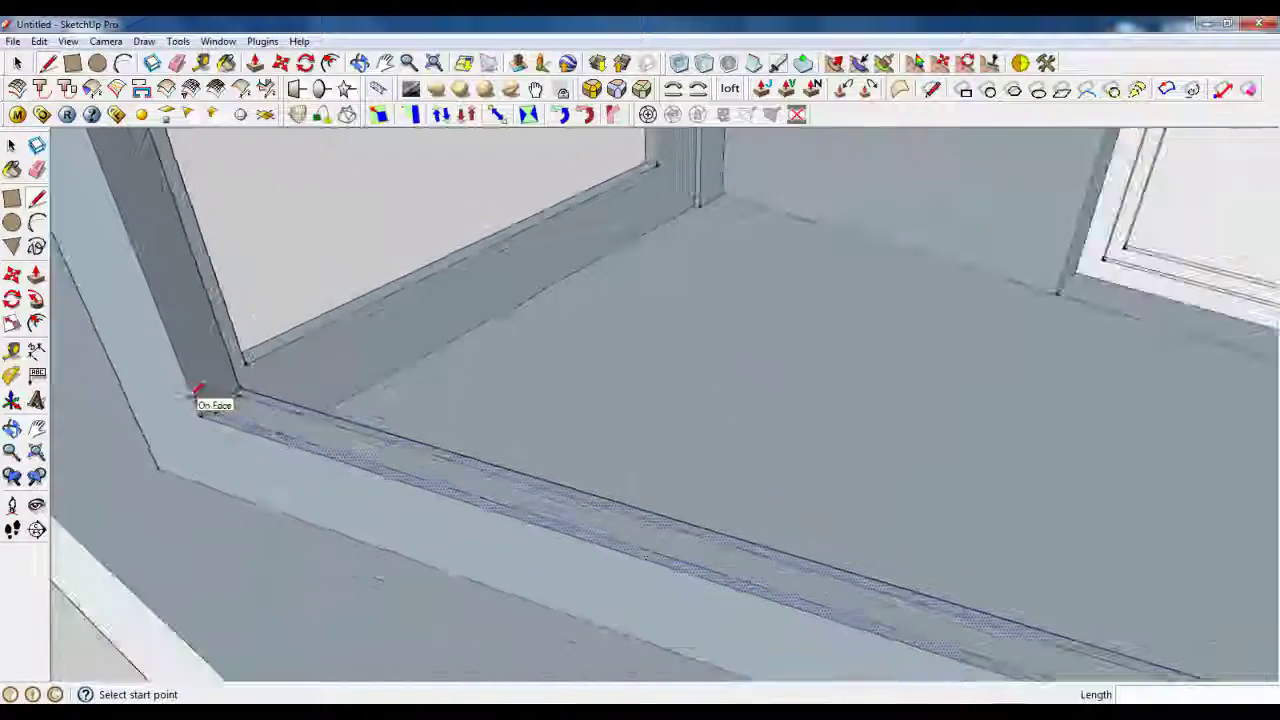
{"action": "middle_click_drag", "start_coordinate": [206, 423], "coordinate": [1060, 440]}
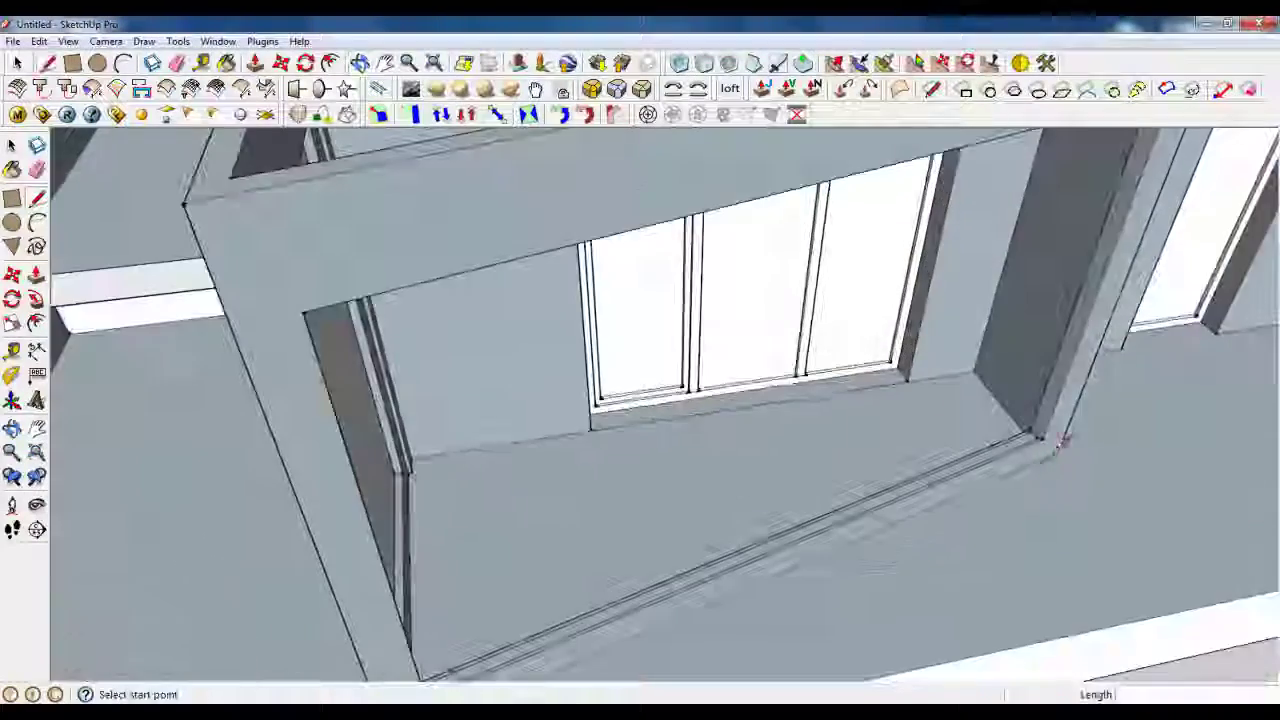
{"action": "scroll", "coordinate": [1062, 441], "scroll_direction": "up", "scroll_amount": 6}
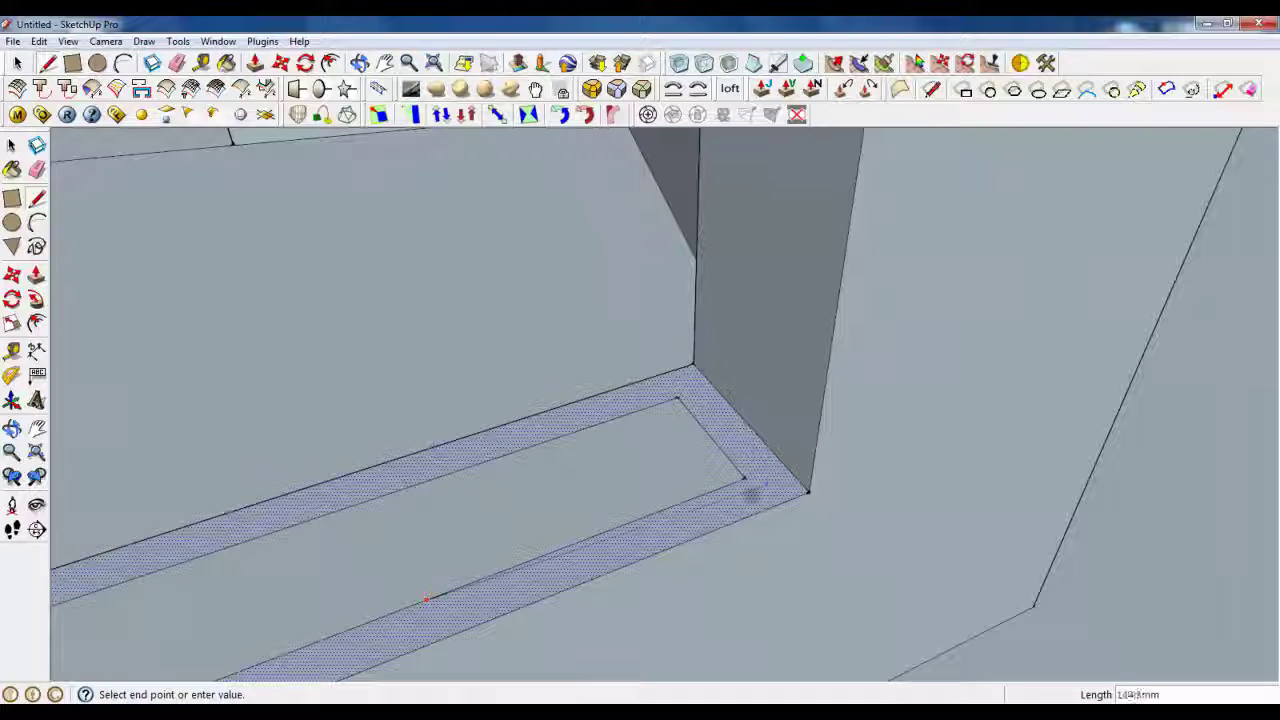
{"action": "left_click", "coordinate": [785, 463]}
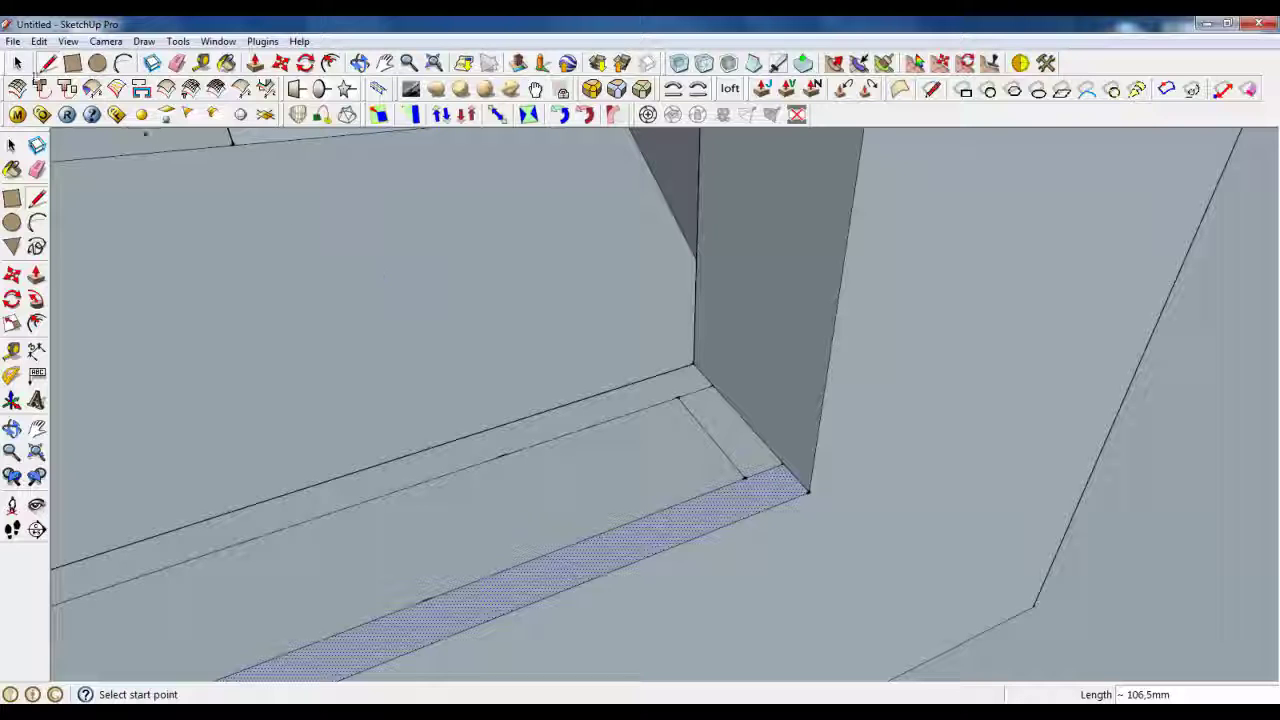
Delete the short cross edges of the offset outline at both ends of the sill
{"action": "left_click", "coordinate": [737, 470]}
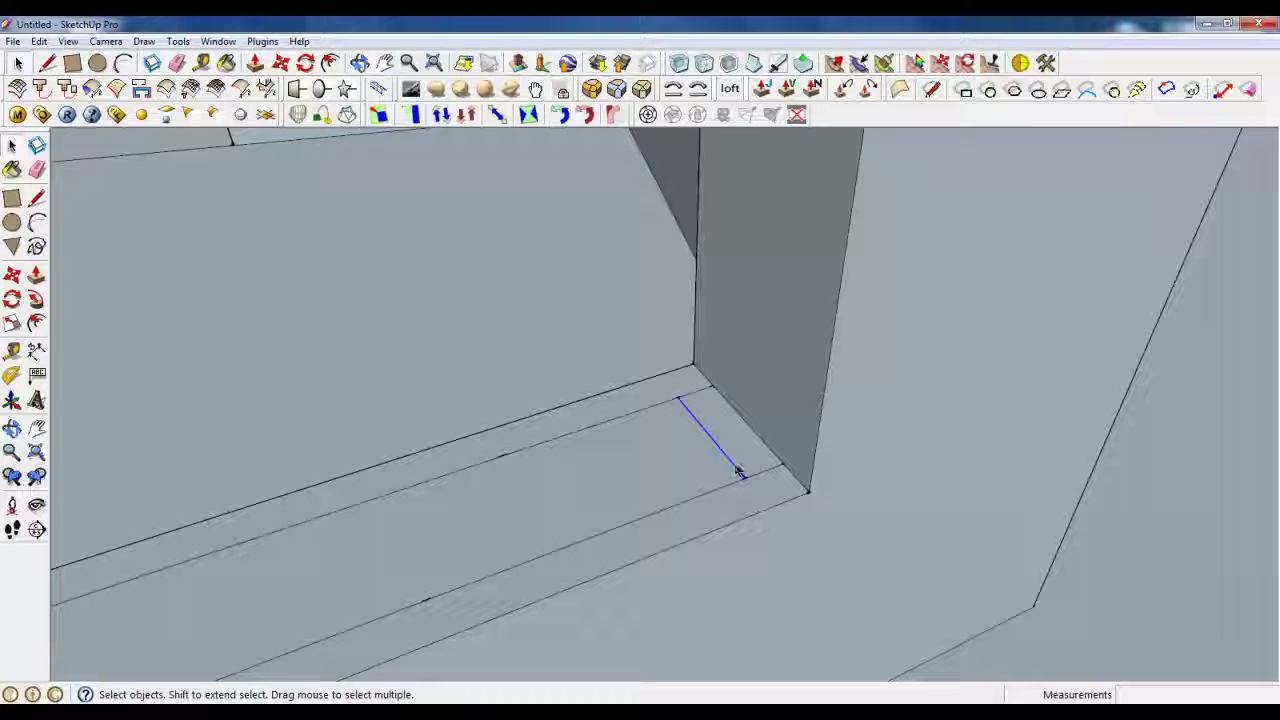
{"action": "left_click", "coordinate": [662, 466]}
{"action": "middle_click_drag", "start_coordinate": [686, 463], "coordinate": [750, 580]}
{"action": "scroll", "coordinate": [250, 495], "scroll_direction": "up", "scroll_amount": 6}
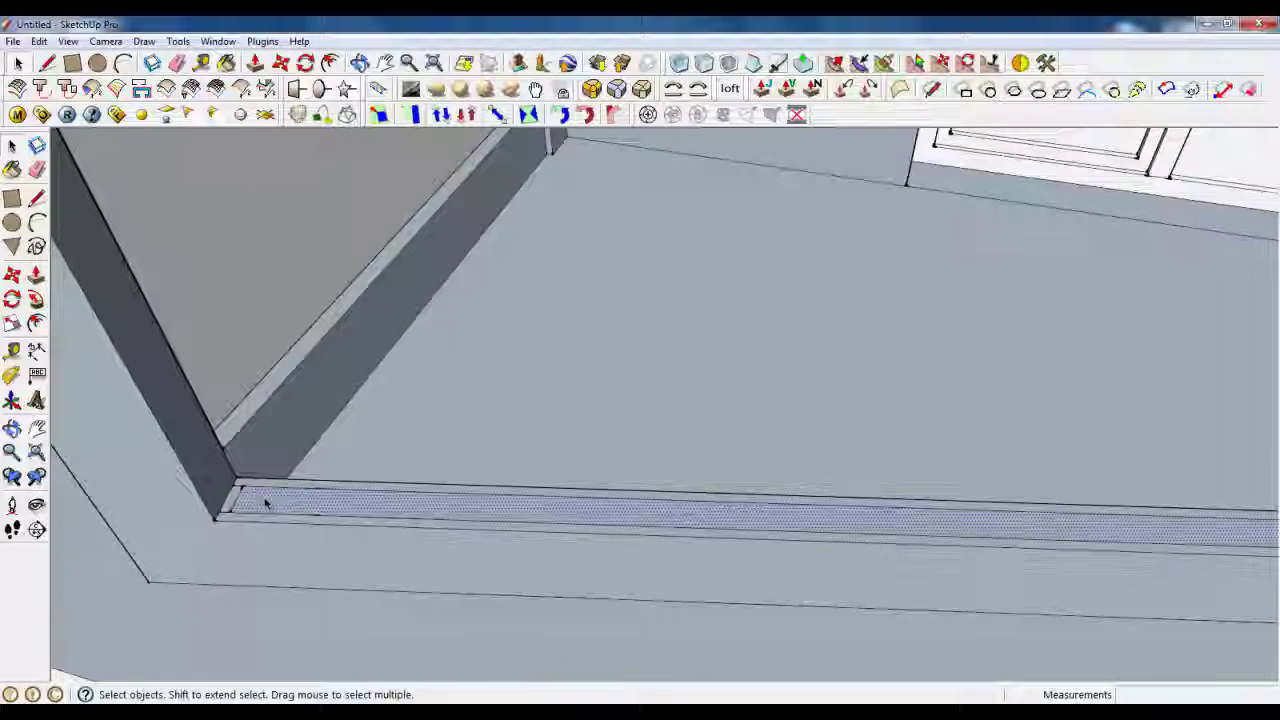
{"action": "left_click", "coordinate": [238, 497]}
Make the middle strip of the sill, with its bounding edges, a group
{"action": "left_click", "coordinate": [250, 498]}
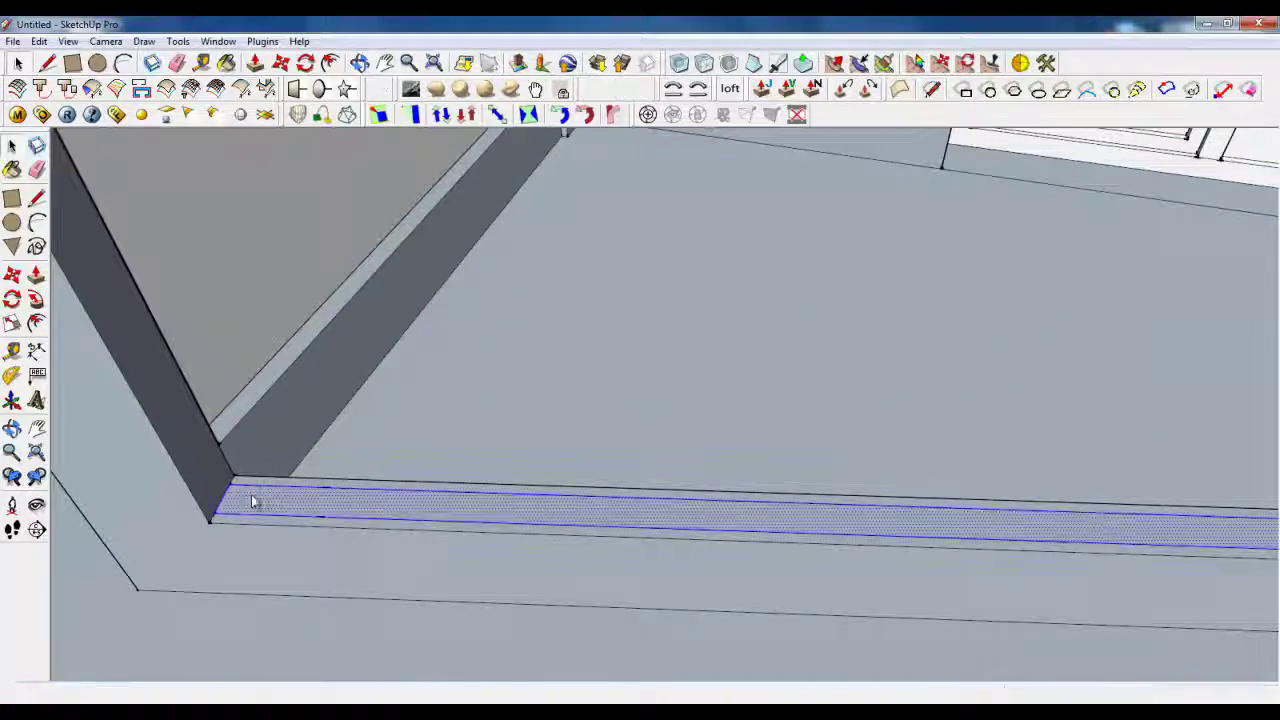
{"action": "right_click", "coordinate": [250, 500]}
{"action": "left_click", "coordinate": [279, 271]}
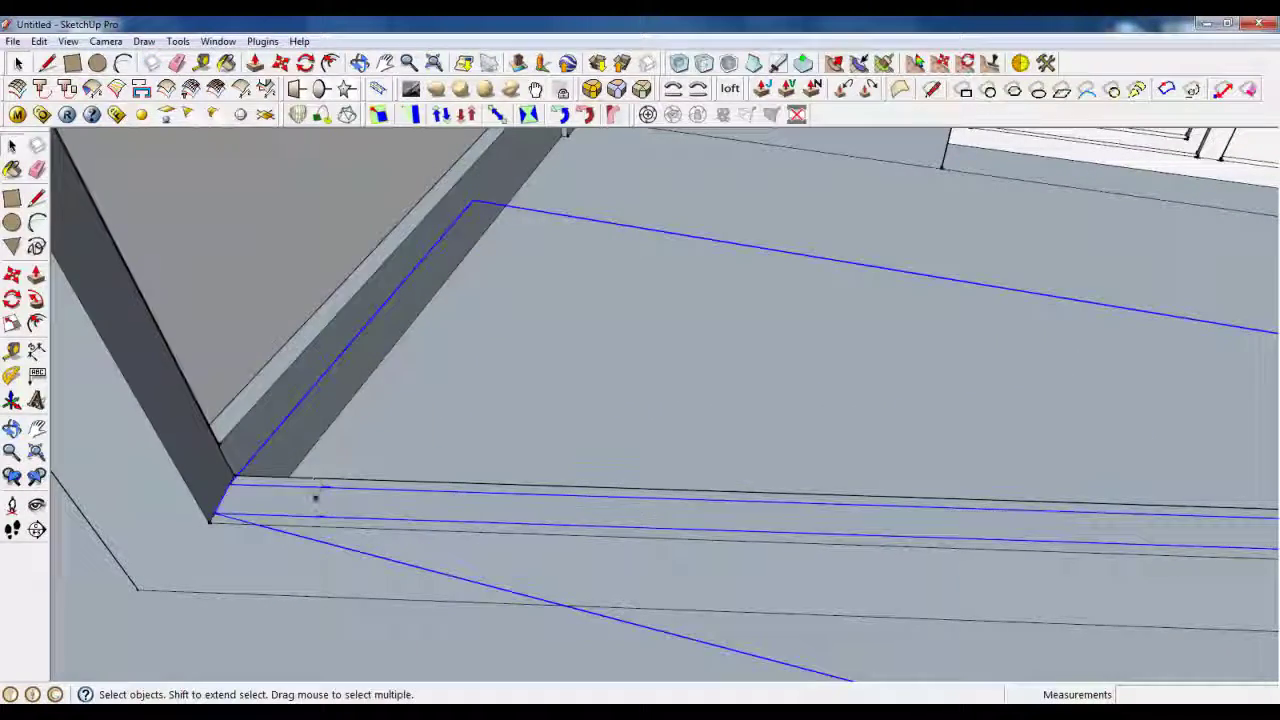
Open the strip group and push/pull its face up to the top of the wide opening
{"action": "double_click", "coordinate": [316, 496]}
{"action": "left_click", "coordinate": [256, 65]}
{"action": "double_click", "coordinate": [387, 513]}
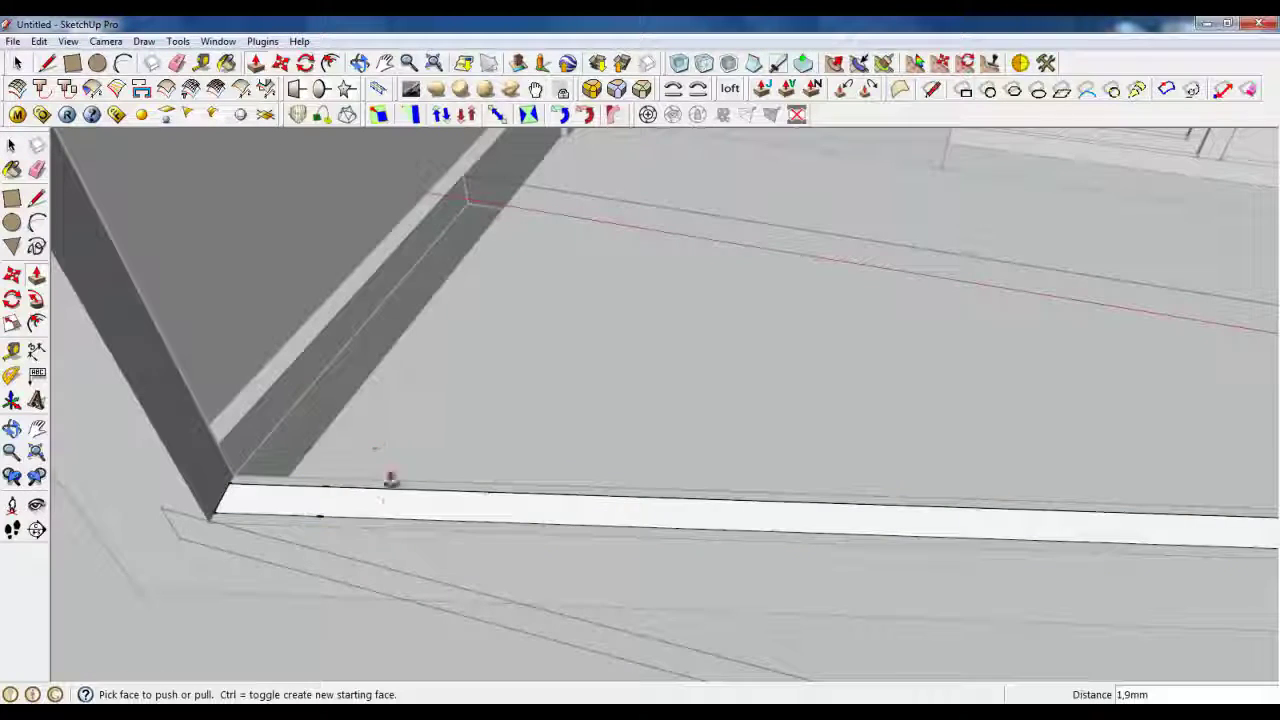
{"action": "scroll", "coordinate": [500, 585], "scroll_direction": "down", "scroll_amount": 5}
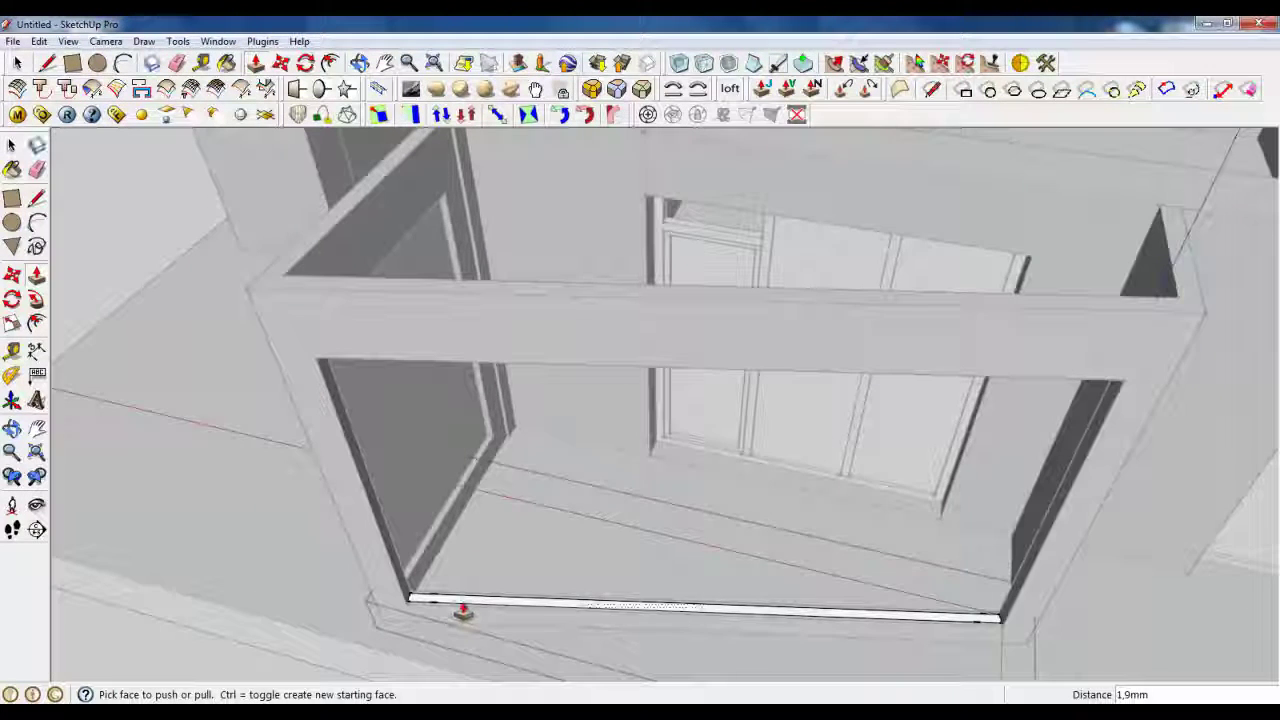
{"action": "left_click_drag", "start_coordinate": [455, 607], "coordinate": [312, 368]}
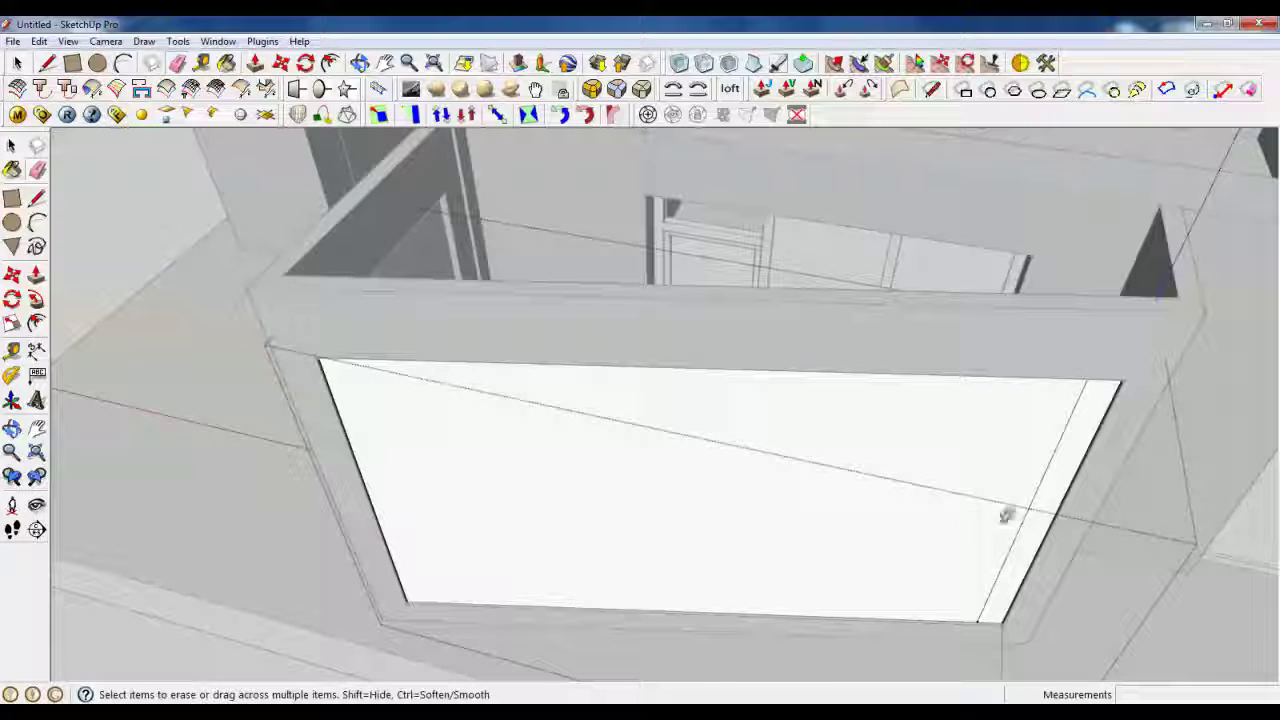
Erase the leftover vertical edges on the large faces of the extruded block
{"action": "mouse_move", "coordinate": [960, 520]}
{"action": "middle_mouse_down"}
{"action": "mouse_move", "coordinate": [420, 543]}
{"action": "mouse_move", "coordinate": [492, 307]}
{"action": "middle_mouse_up"}
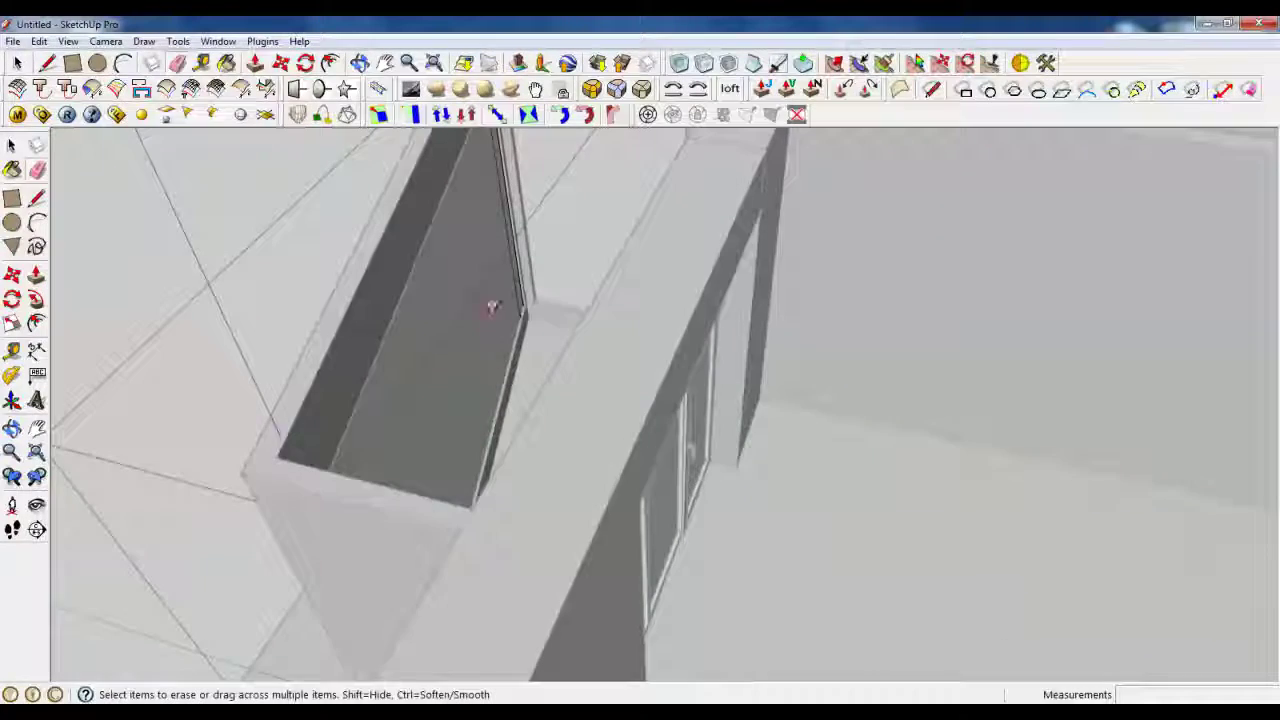
{"action": "mouse_move", "coordinate": [512, 256]}
{"action": "middle_mouse_down"}
{"action": "mouse_move", "coordinate": [663, 434]}
{"action": "mouse_move", "coordinate": [400, 420]}
{"action": "middle_mouse_up"}
{"action": "middle_click_drag", "start_coordinate": [528, 519], "coordinate": [752, 461]}
{"action": "mouse_move", "coordinate": [629, 357]}
{"action": "middle_mouse_down"}
{"action": "mouse_move", "coordinate": [580, 517]}
{"action": "mouse_move", "coordinate": [410, 375]}
{"action": "middle_mouse_up"}
Offset the block's large outer face inward to outline a narrow frame border
{"action": "key", "text": "t"}
{"action": "scroll", "coordinate": [403, 370], "scroll_direction": "up", "scroll_amount": 3}
{"action": "key", "text": "f"}
{"action": "left_click", "coordinate": [385, 379]}
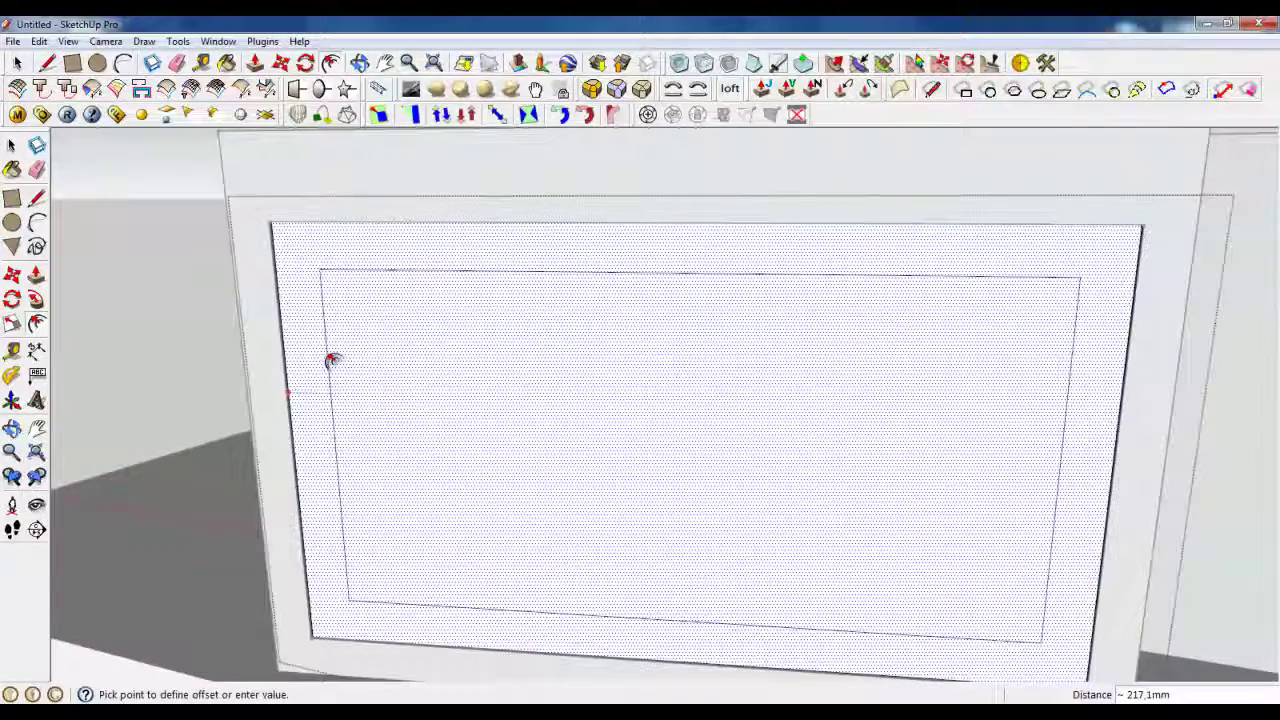
{"action": "key", "text": "Return"}
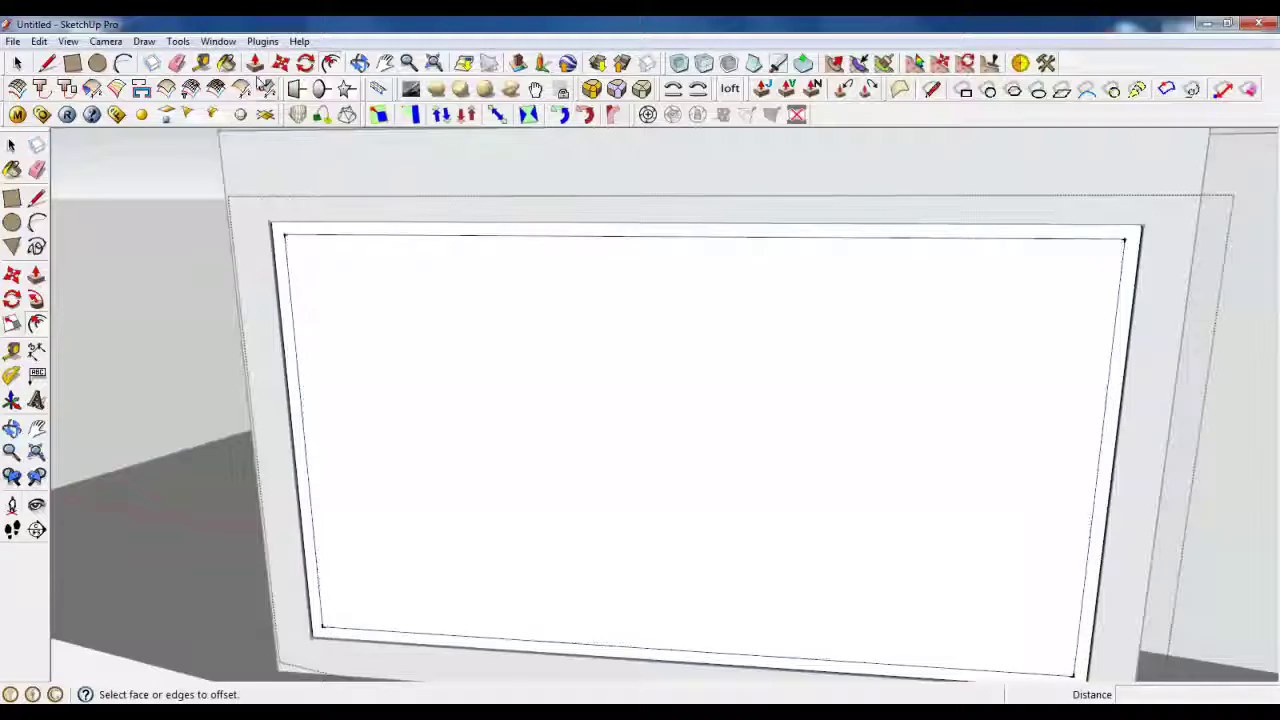
Push the face inside the border about 61.1 mm through the block to hollow out the window frame
{"action": "left_click", "coordinate": [321, 240]}
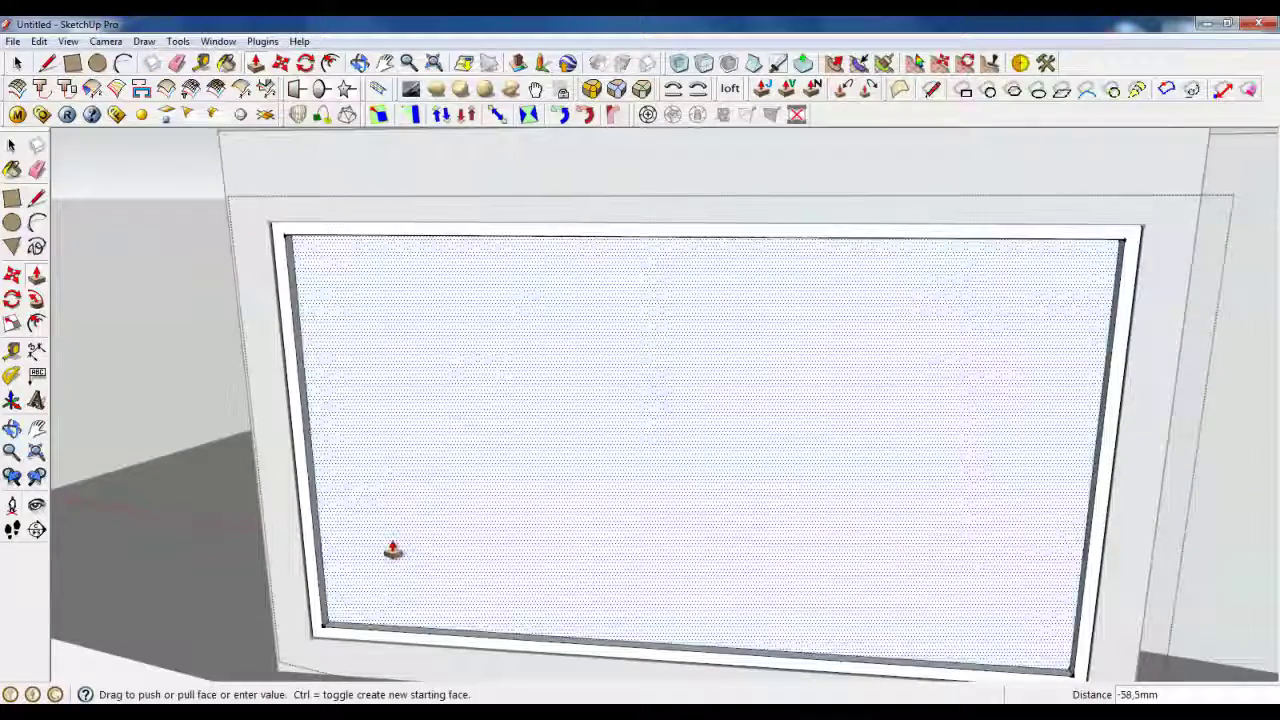
{"action": "key", "text": "ctrl+z"}
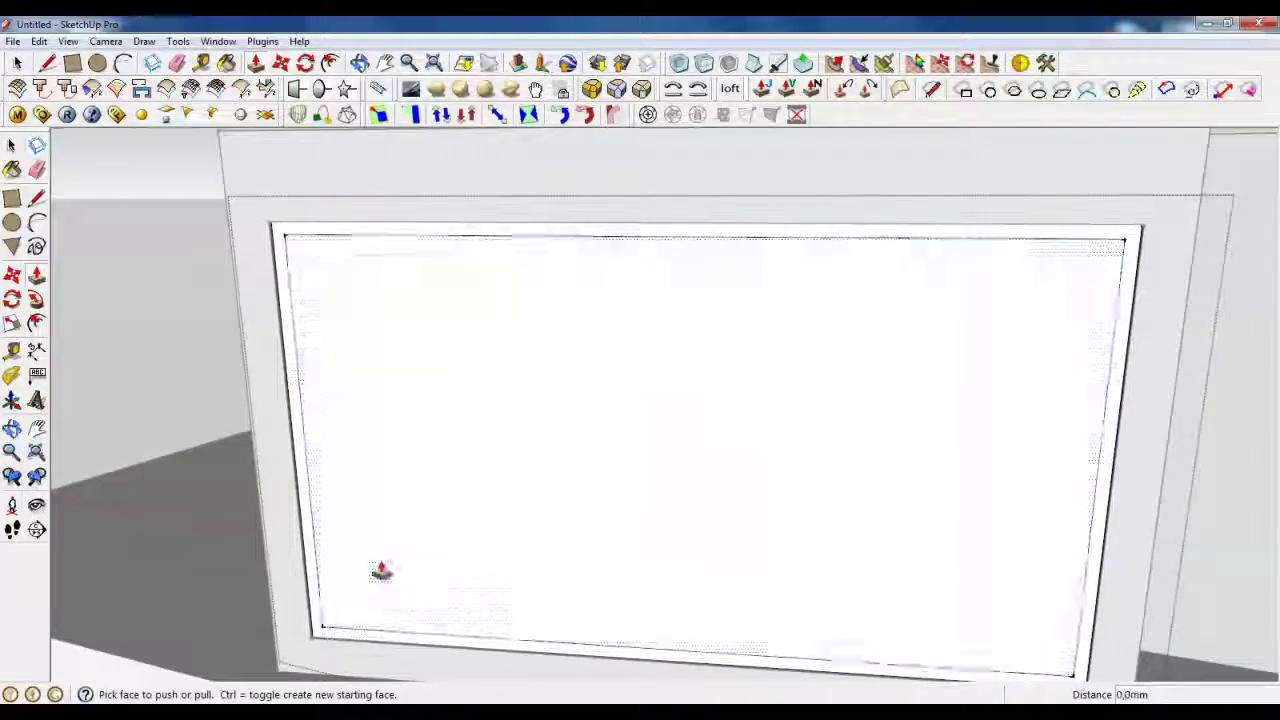
{"action": "left_click", "coordinate": [481, 584]}
{"action": "left_click", "coordinate": [693, 490]}
{"action": "scroll", "coordinate": [685, 487], "scroll_direction": "down", "scroll_amount": 4}
{"action": "middle_click_drag", "start_coordinate": [685, 487], "coordinate": [403, 520]}
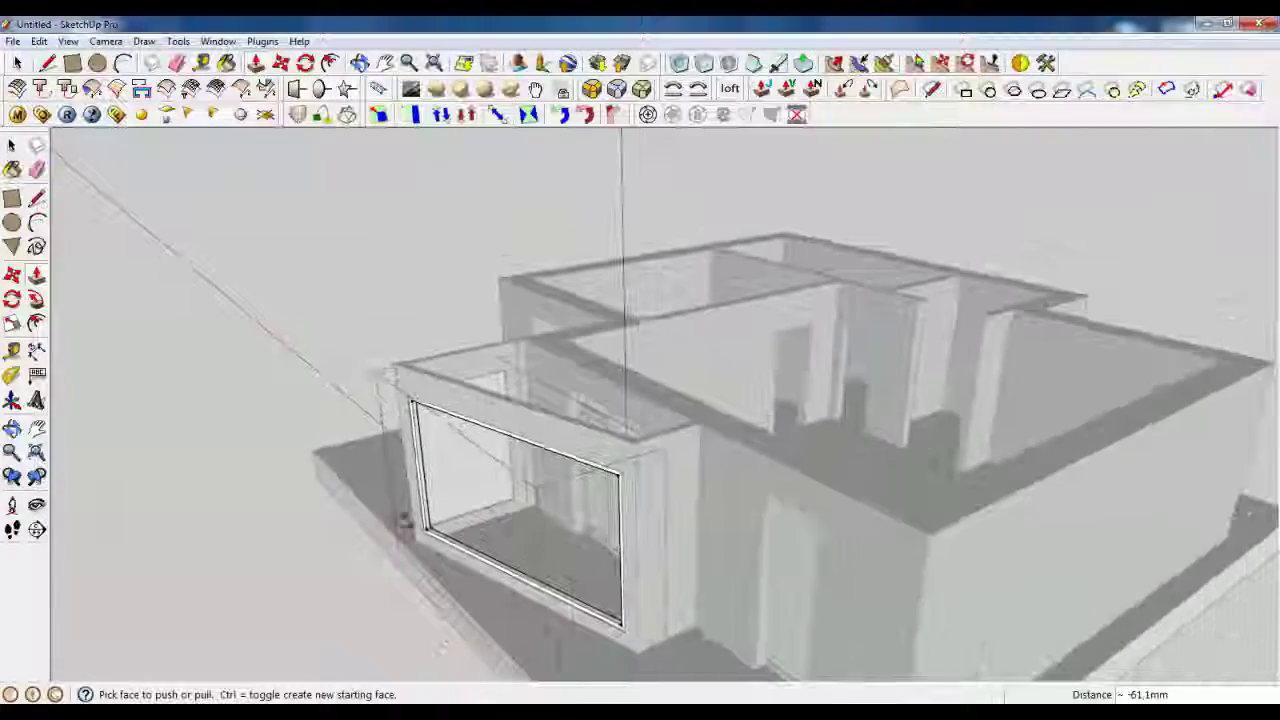
Divide the inner bottom edge of the window frame into equal segments
{"action": "left_click", "coordinate": [17, 63]}
{"action": "scroll", "coordinate": [489, 606], "scroll_direction": "up", "scroll_amount": 7}
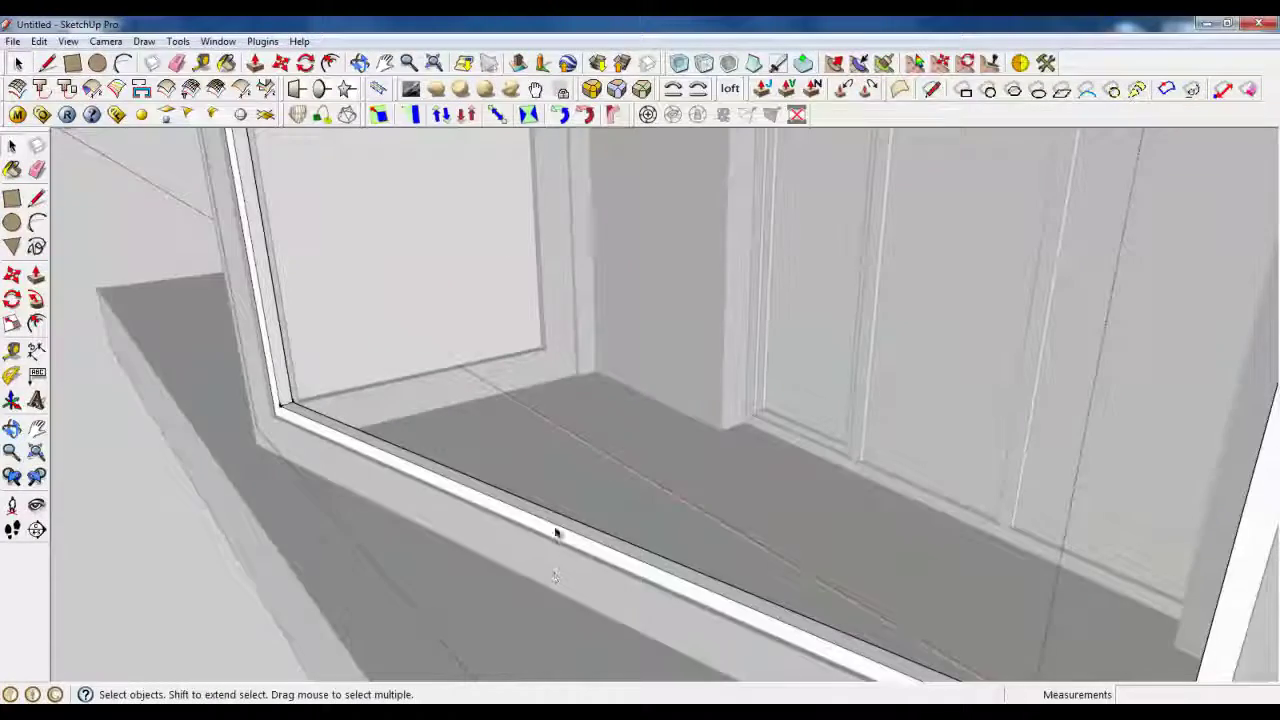
{"action": "right_click", "coordinate": [557, 531]}
{"action": "left_click", "coordinate": [597, 394]}
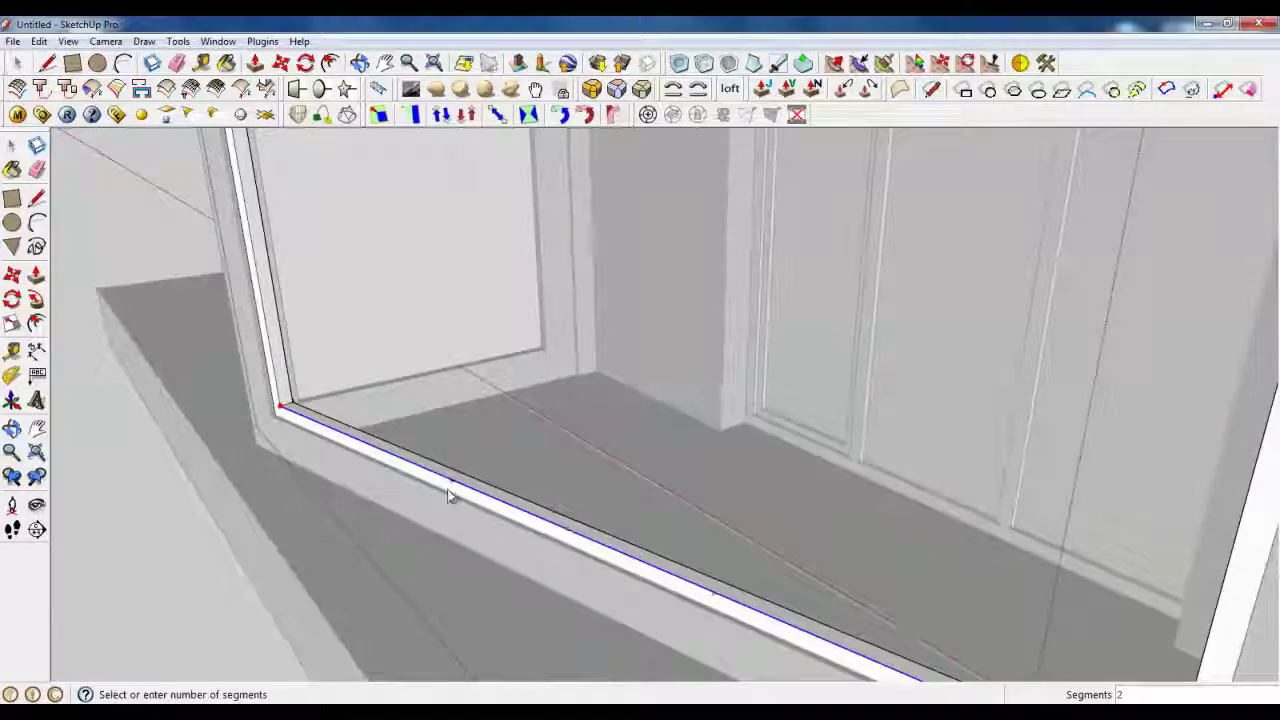
Copy the frame's left inner side face to the first division point on the bottom edge
{"action": "scroll", "coordinate": [448, 495], "scroll_direction": "down", "scroll_amount": 3}
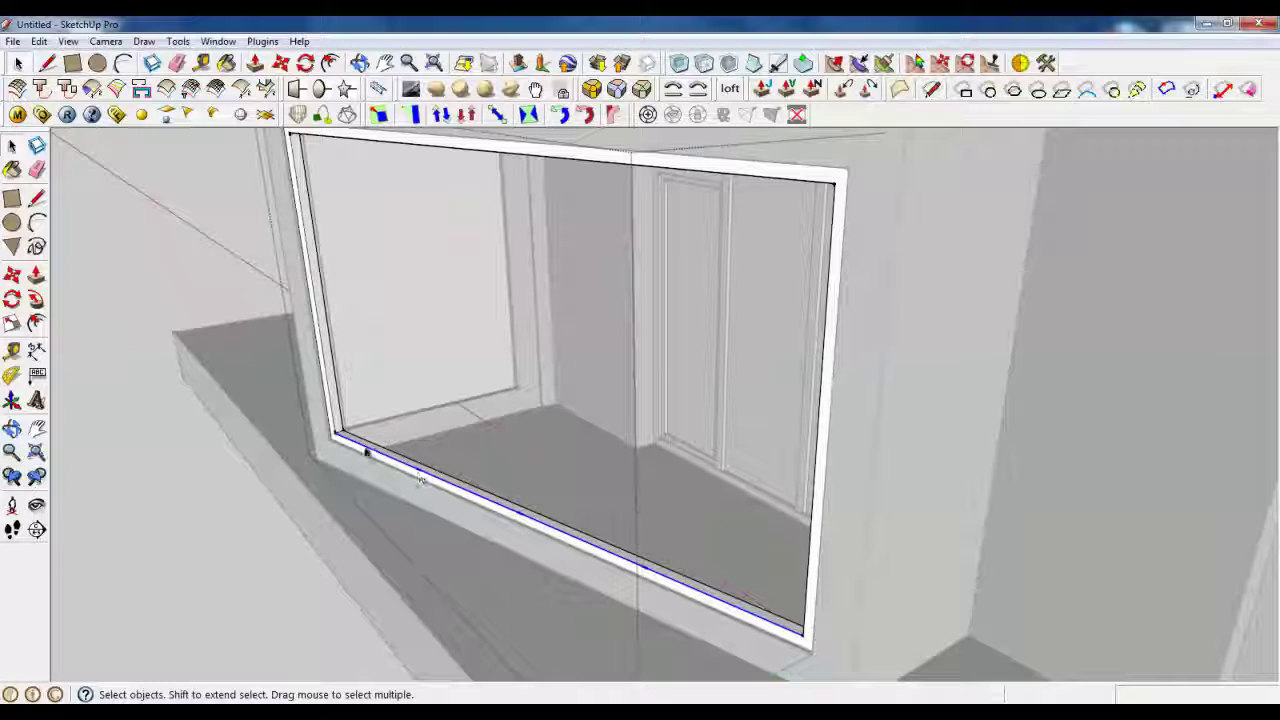
{"action": "scroll", "coordinate": [366, 452], "scroll_direction": "up", "scroll_amount": 5}
{"action": "left_click", "coordinate": [349, 421]}
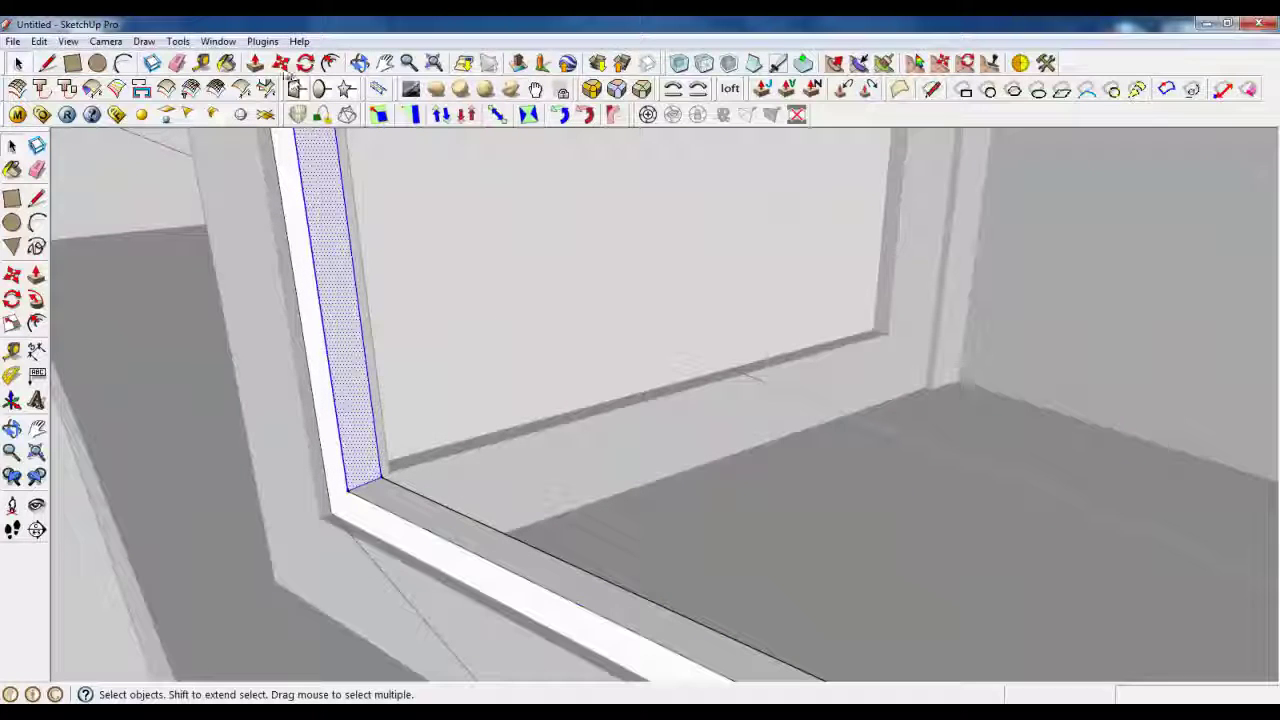
{"action": "key", "text": "ctrl"}
{"action": "left_click", "coordinate": [349, 486]}
{"action": "scroll", "coordinate": [354, 486], "scroll_direction": "down", "scroll_amount": 3}
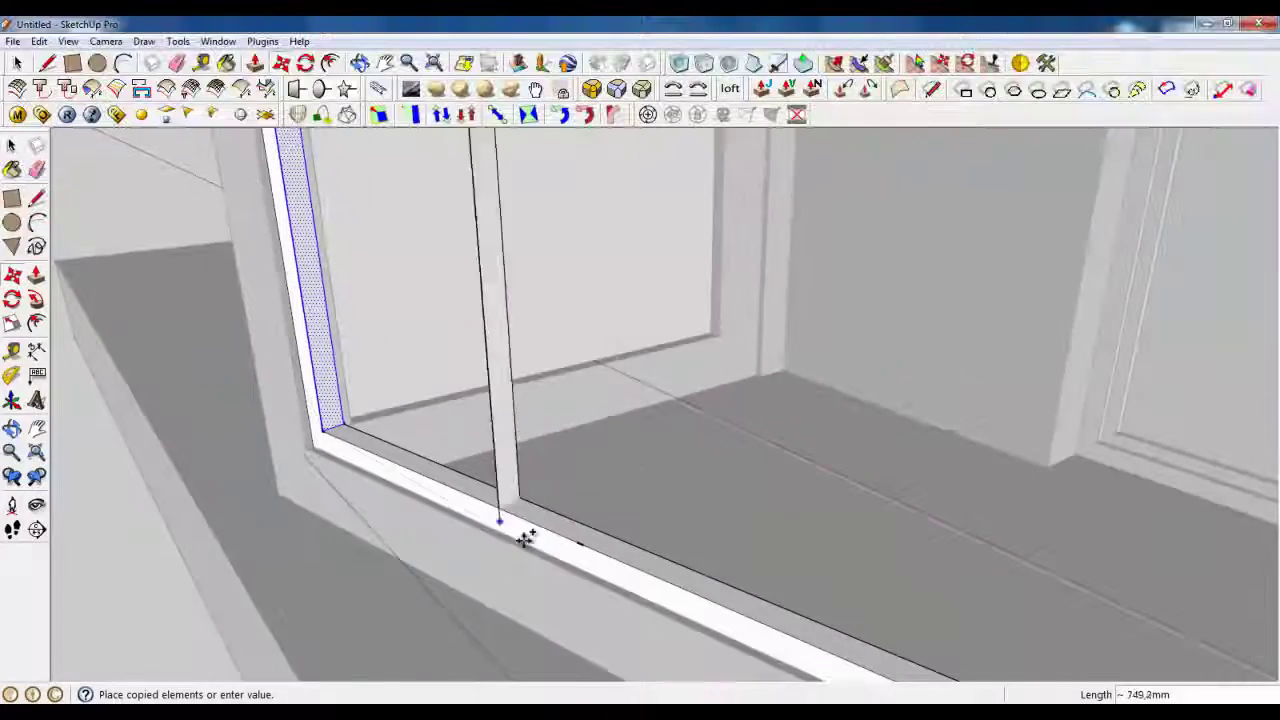
{"action": "left_click", "coordinate": [580, 546]}
{"action": "scroll", "coordinate": [438, 456], "scroll_direction": "down", "scroll_amount": 2}
{"action": "middle_click_drag", "start_coordinate": [438, 456], "coordinate": [228, 337], "text": "shift"}
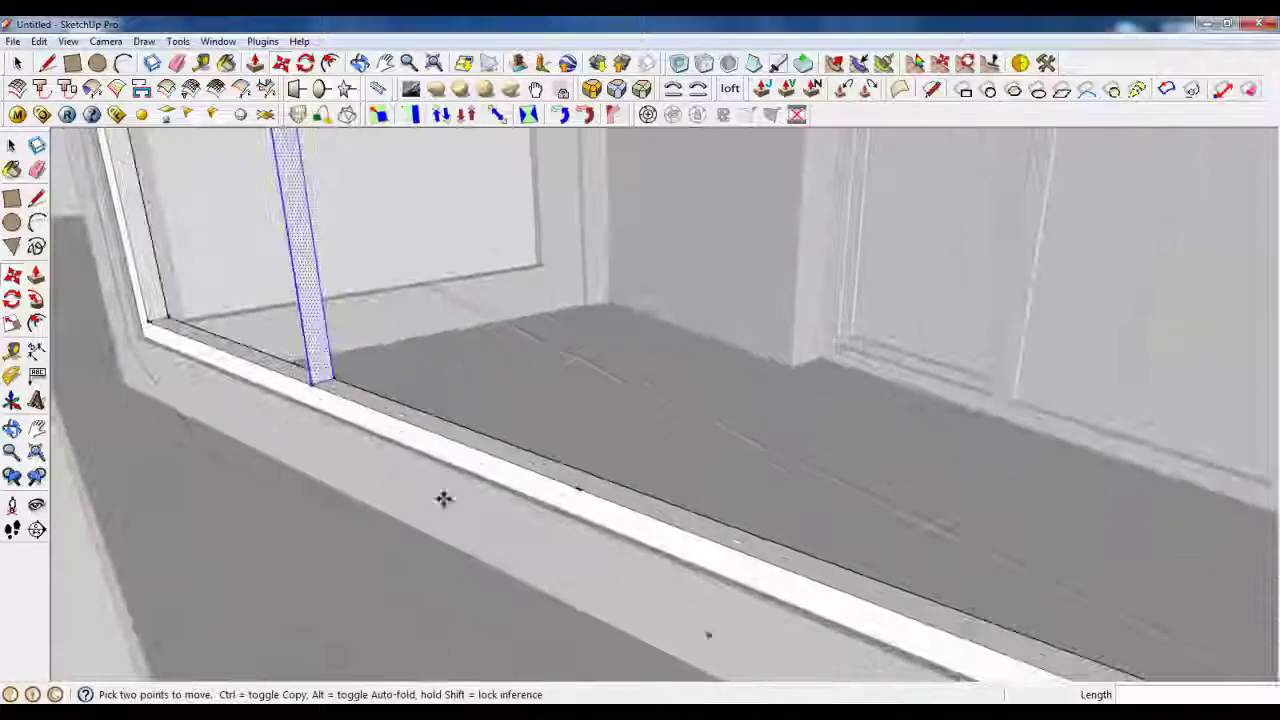
Place further copies of the side face at the second and third division points of the bottom edge
{"action": "key", "text": "ctrl"}
{"action": "left_click", "coordinate": [312, 385]}
{"action": "left_click", "coordinate": [575, 488]}
{"action": "scroll", "coordinate": [306, 391], "scroll_direction": "down", "scroll_amount": 2}
{"action": "middle_click_drag", "start_coordinate": [306, 391], "coordinate": [229, 400], "text": "shift"}
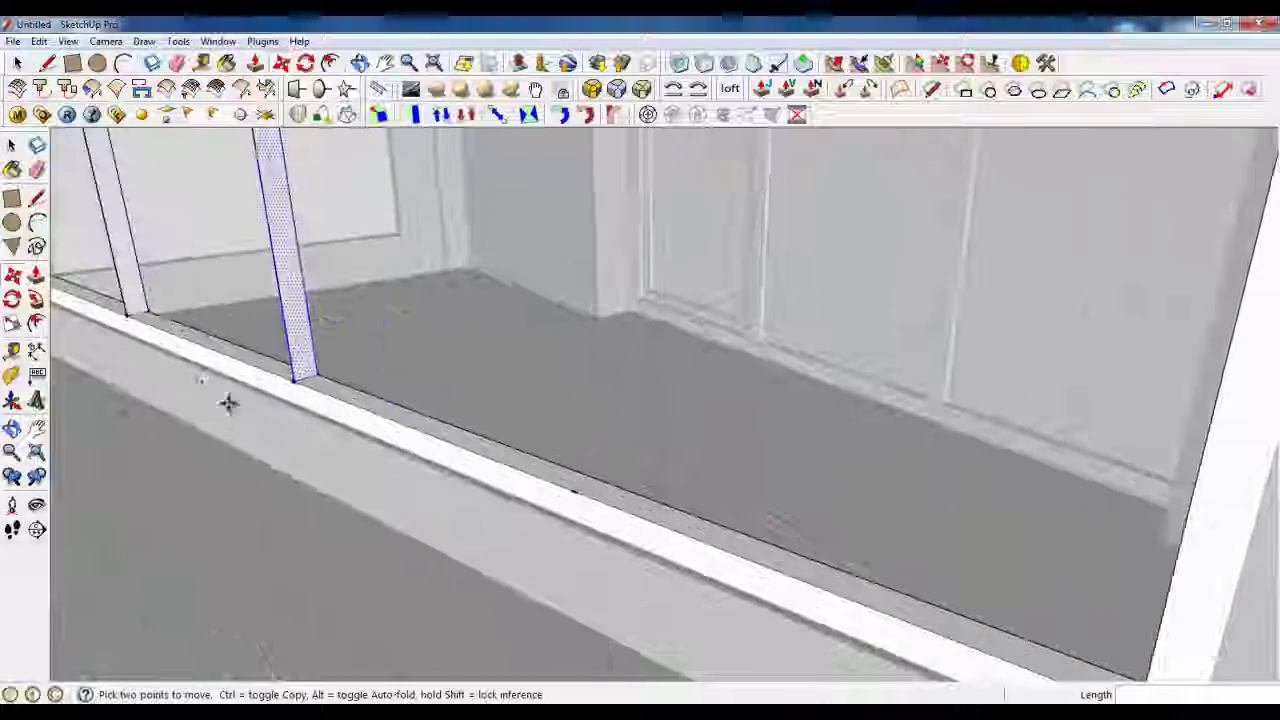
{"action": "left_click", "coordinate": [284, 384]}
{"action": "key", "text": "ctrl"}
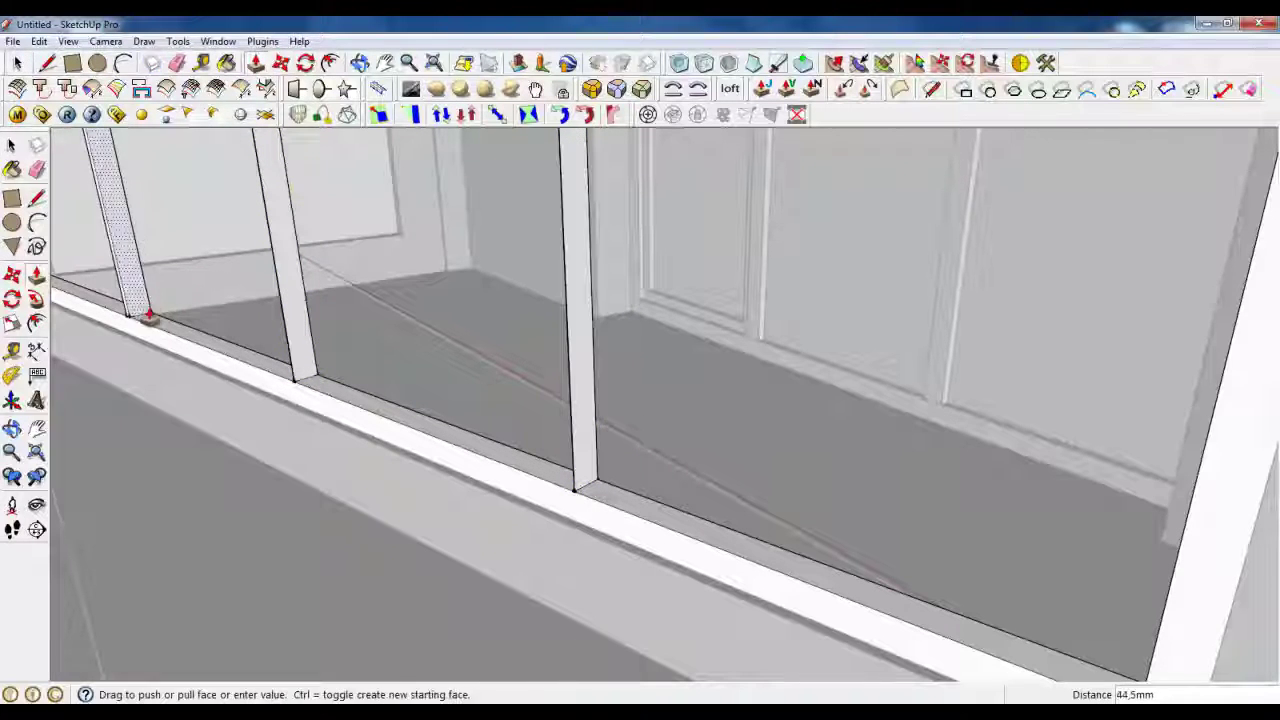
Push/Pull the copied upright faces into vertical mullions about 60 mm thick
{"action": "left_click", "coordinate": [309, 380]}
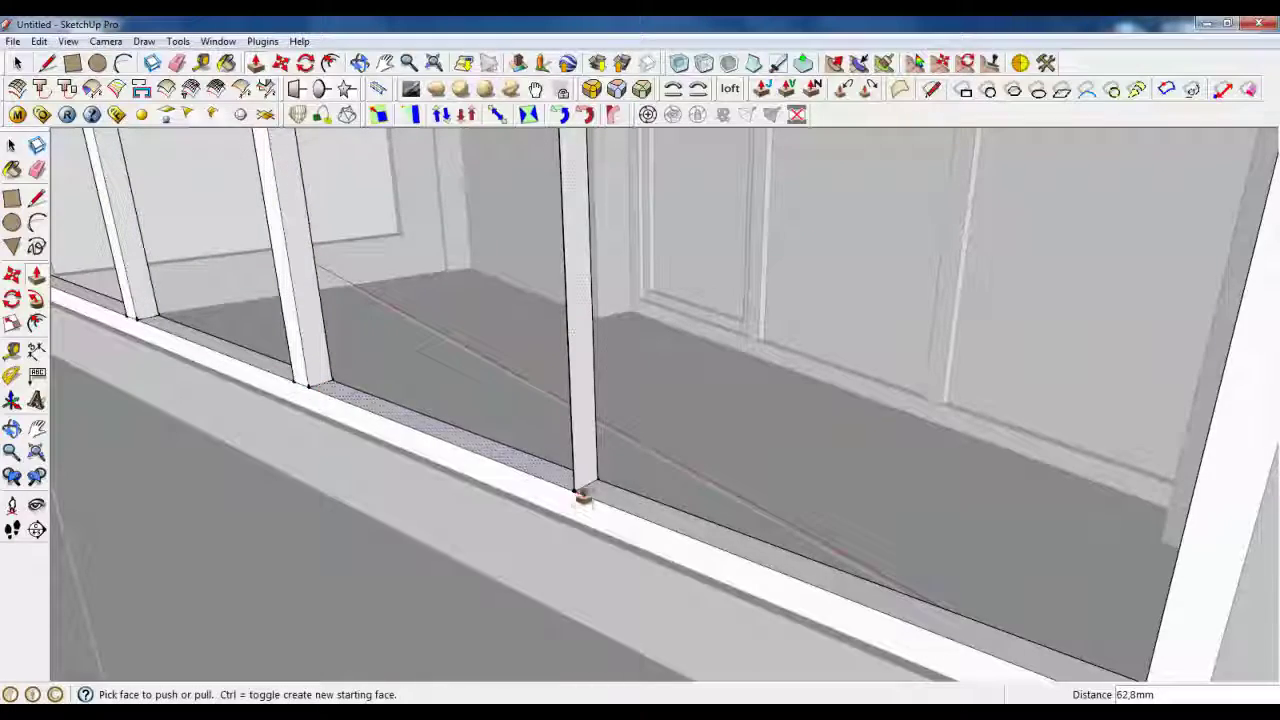
{"action": "left_click", "coordinate": [585, 482]}
{"action": "left_click", "coordinate": [606, 493]}
{"action": "scroll", "coordinate": [684, 594], "scroll_direction": "down", "scroll_amount": 8}
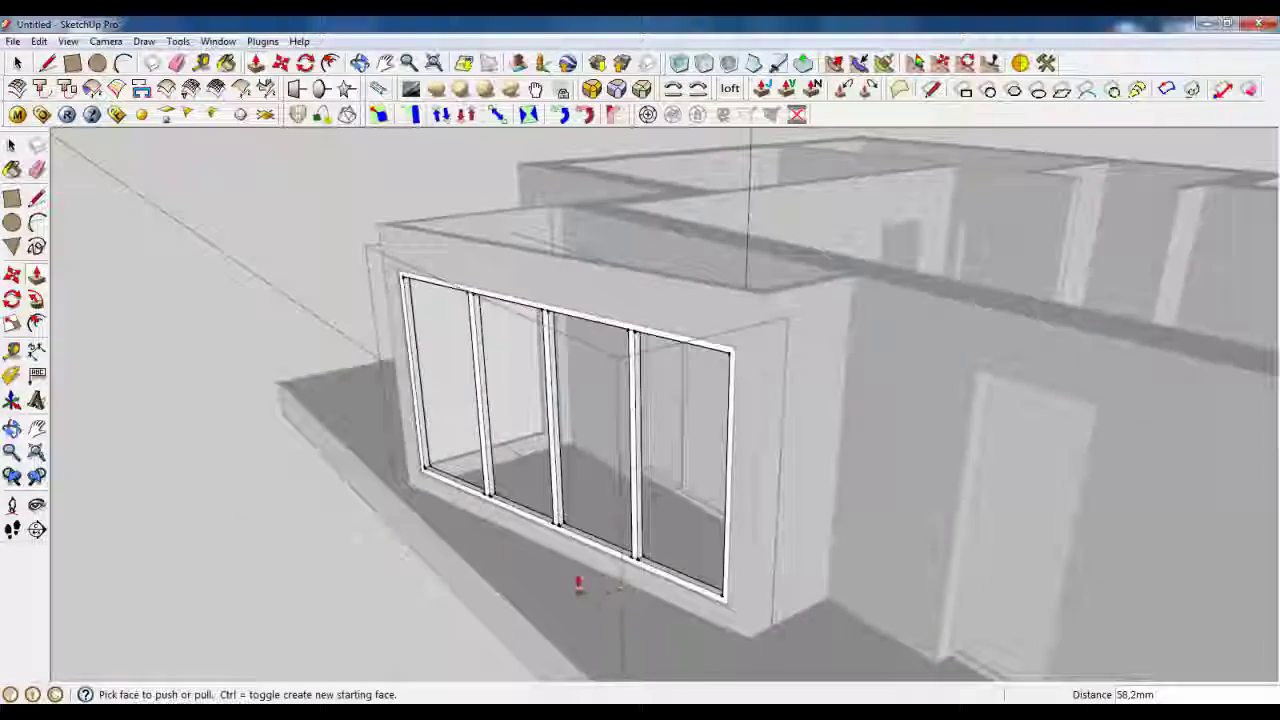
{"action": "middle_click_drag", "start_coordinate": [578, 585], "coordinate": [782, 588]}
{"action": "scroll", "coordinate": [800, 526], "scroll_direction": "up", "scroll_amount": 3}
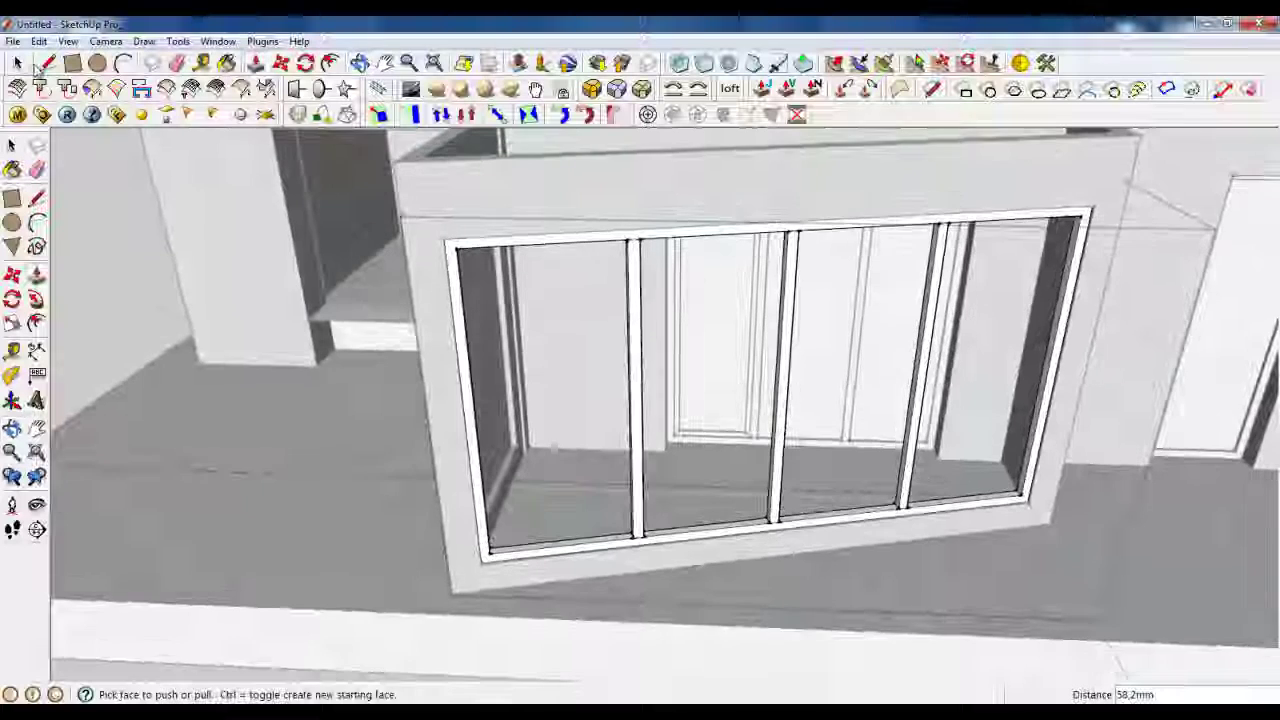
Draw lines at mid-depth of the window frame, up the right inner side and across the inner top
{"action": "left_click", "coordinate": [18, 64]}
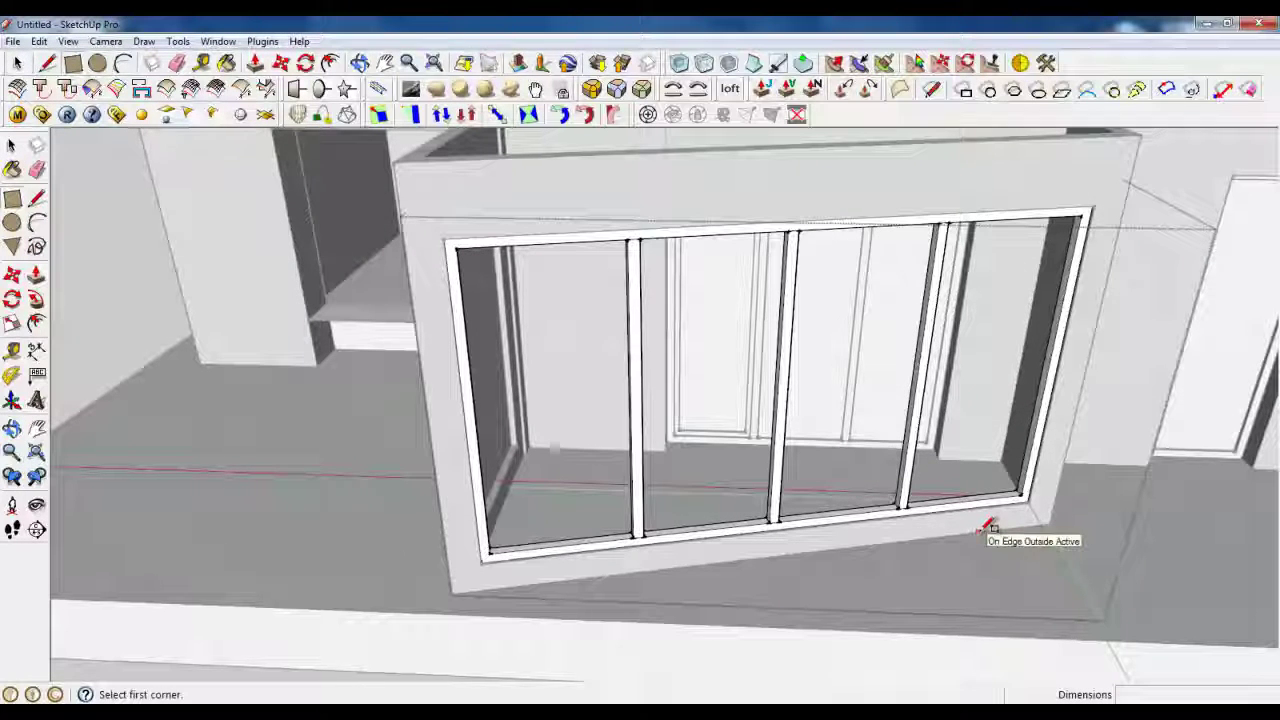
{"action": "scroll", "coordinate": [1025, 485], "scroll_direction": "up", "scroll_amount": 8}
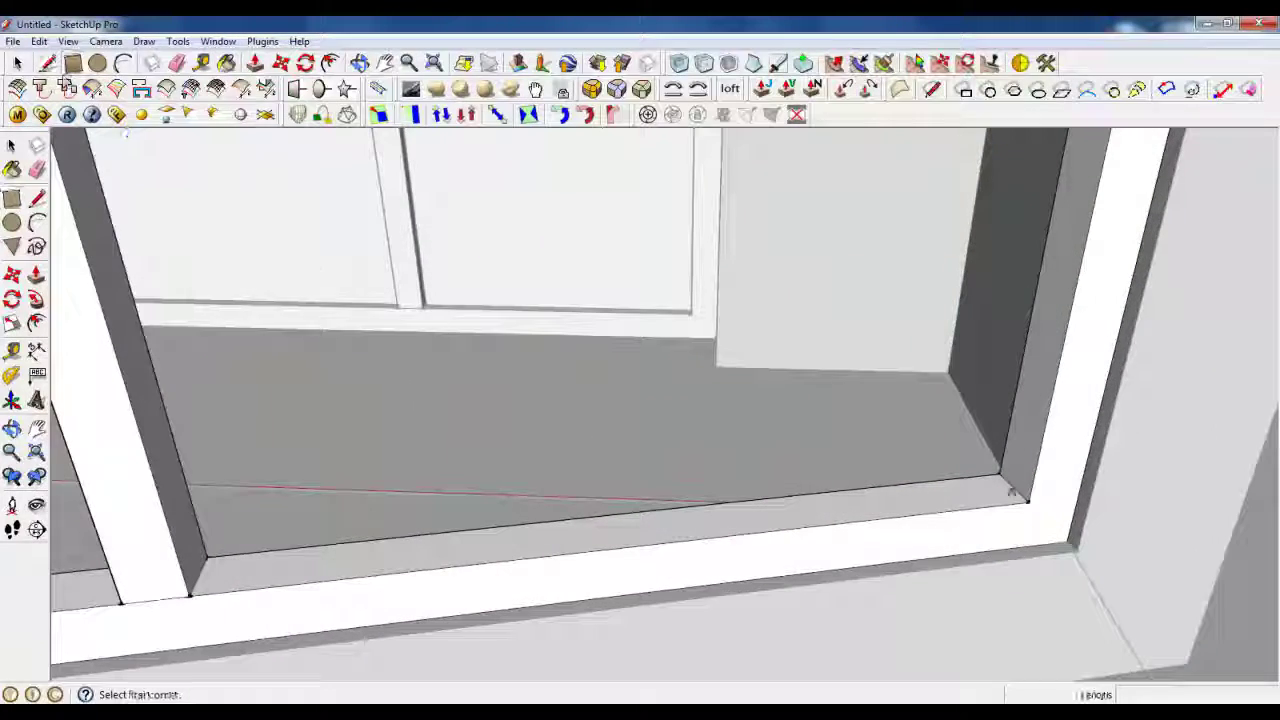
{"action": "left_click", "coordinate": [1018, 478]}
{"action": "scroll", "coordinate": [943, 606], "scroll_direction": "down", "scroll_amount": 12}
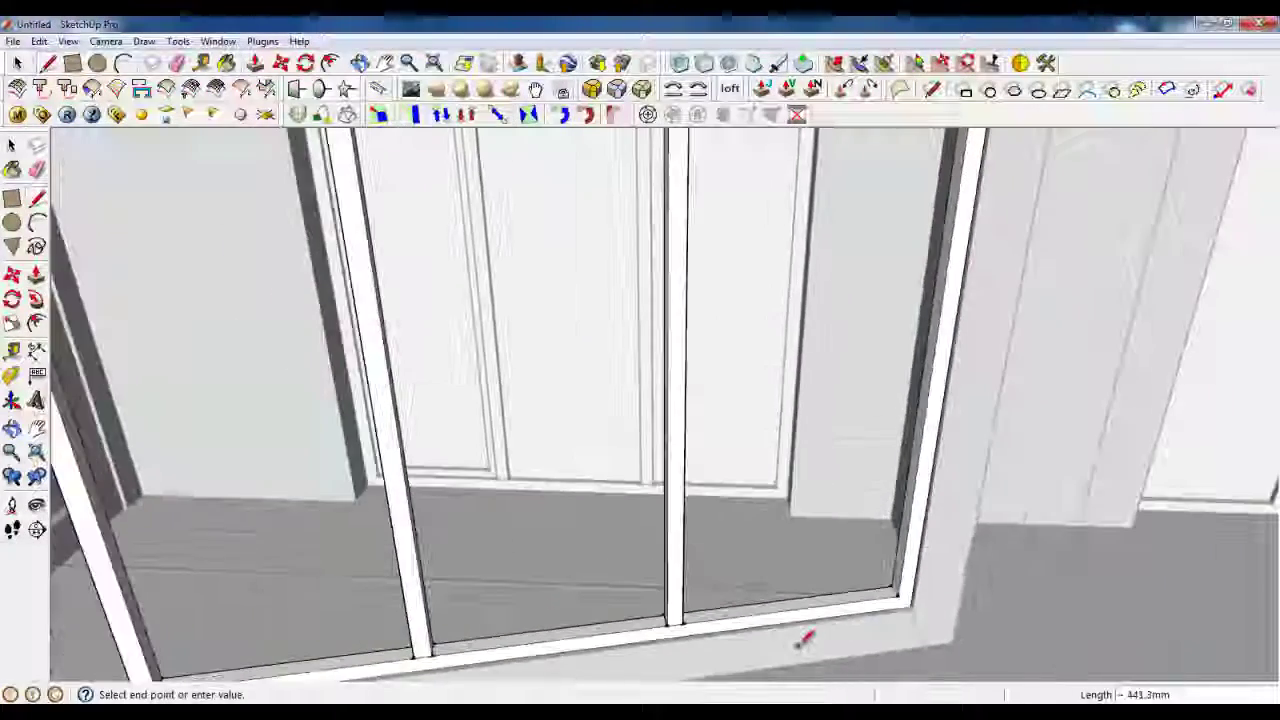
{"action": "scroll", "coordinate": [886, 412], "scroll_direction": "up", "scroll_amount": 8}
{"action": "scroll", "coordinate": [886, 412], "scroll_direction": "up", "scroll_amount": 5}
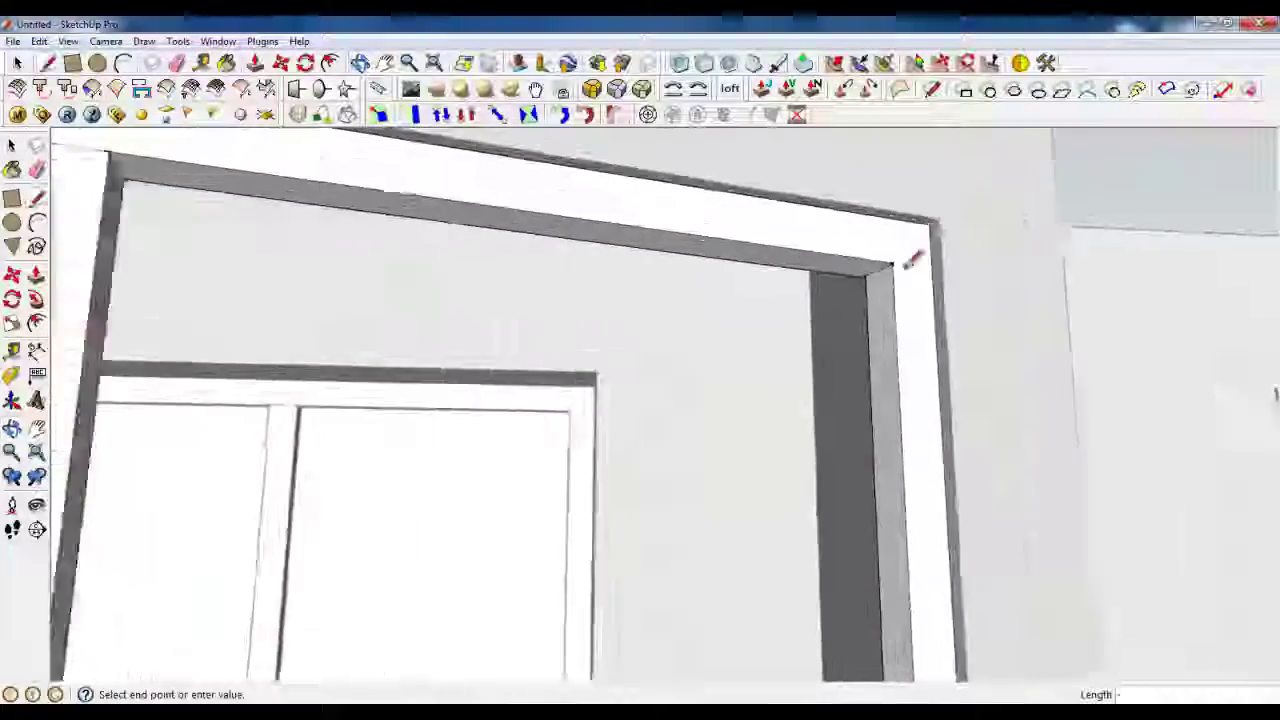
{"action": "left_click", "coordinate": [880, 262]}
{"action": "scroll", "coordinate": [920, 457], "scroll_direction": "down", "scroll_amount": 10}
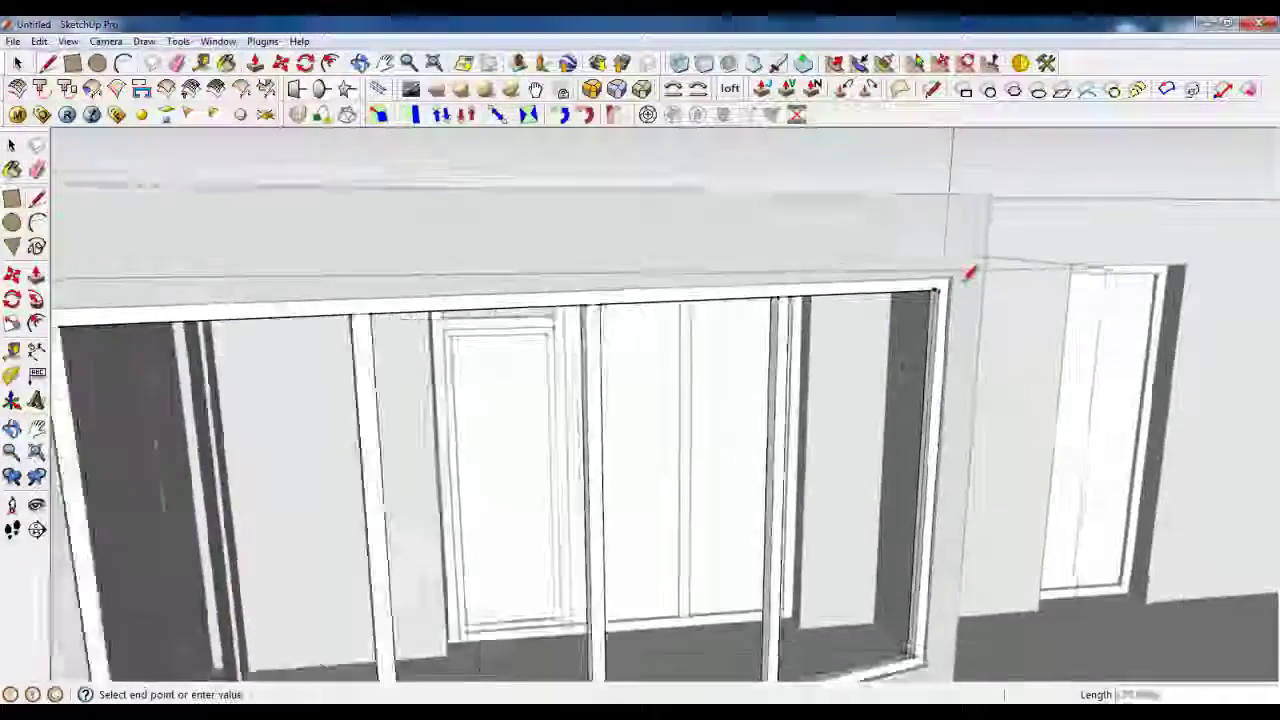
{"action": "middle_click_drag", "start_coordinate": [971, 271], "coordinate": [679, 307]}
{"action": "scroll", "coordinate": [380, 277], "scroll_direction": "up", "scroll_amount": 8}
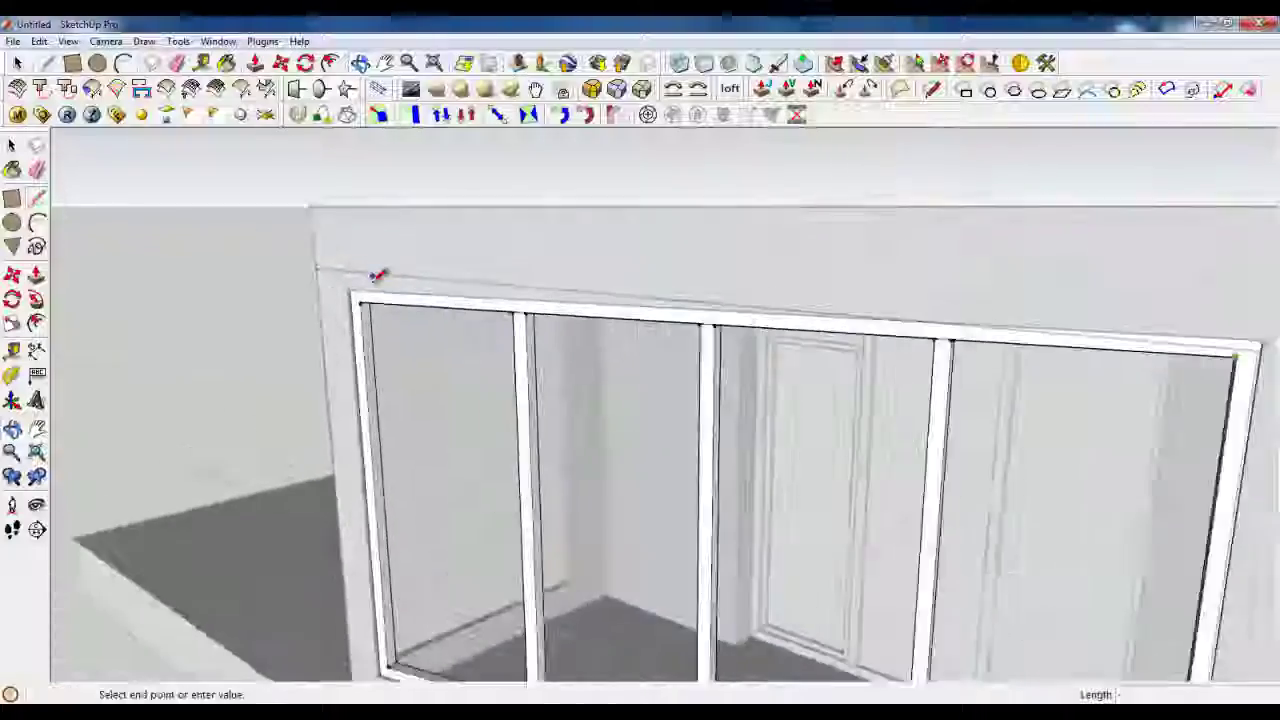
{"action": "middle_click_drag", "start_coordinate": [354, 294], "coordinate": [383, 510]}
{"action": "left_click", "coordinate": [389, 190]}
{"action": "scroll", "coordinate": [335, 215], "scroll_direction": "down", "scroll_amount": 7}
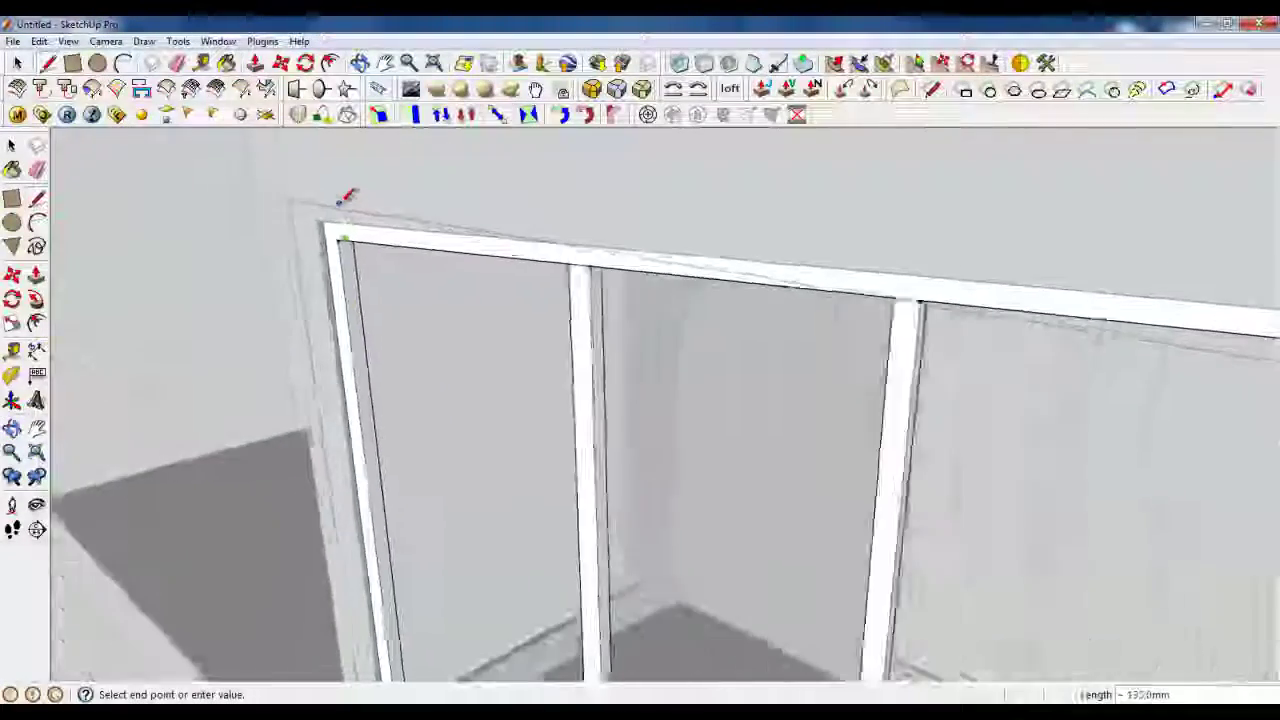
Complete the glass outline with mid-depth lines down the left inner side and back along the inner bottom
{"action": "scroll", "coordinate": [380, 575], "scroll_direction": "up", "scroll_amount": 6}
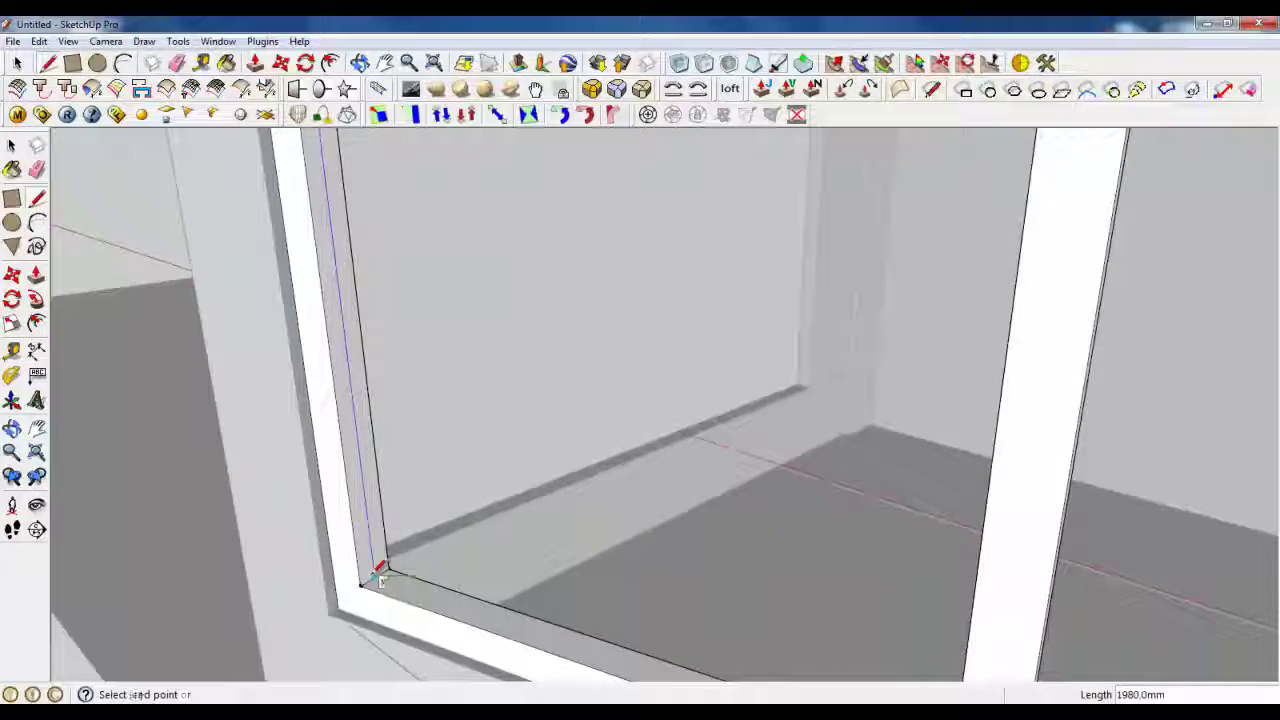
{"action": "left_click", "coordinate": [376, 577]}
{"action": "scroll", "coordinate": [290, 425], "scroll_direction": "down", "scroll_amount": 6}
{"action": "middle_click_drag", "start_coordinate": [271, 346], "coordinate": [1000, 560]}
{"action": "scroll", "coordinate": [1080, 440], "scroll_direction": "up", "scroll_amount": 6}
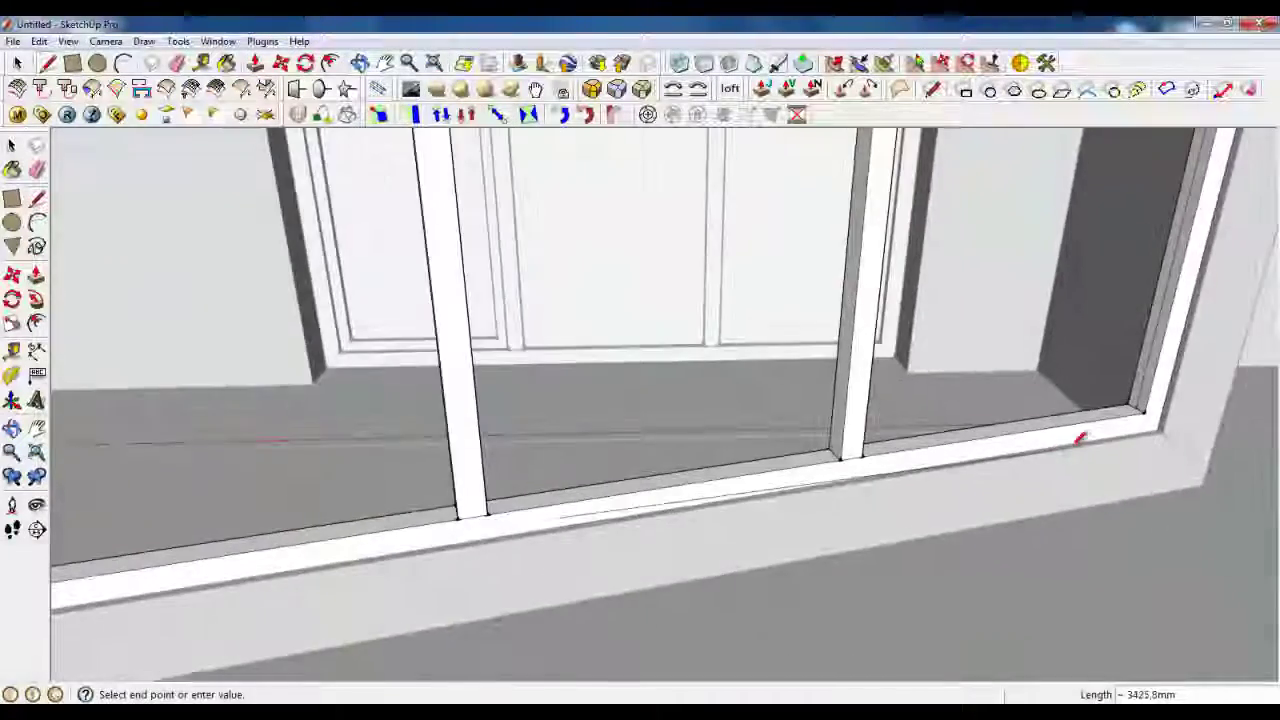
{"action": "left_click", "coordinate": [1158, 401]}
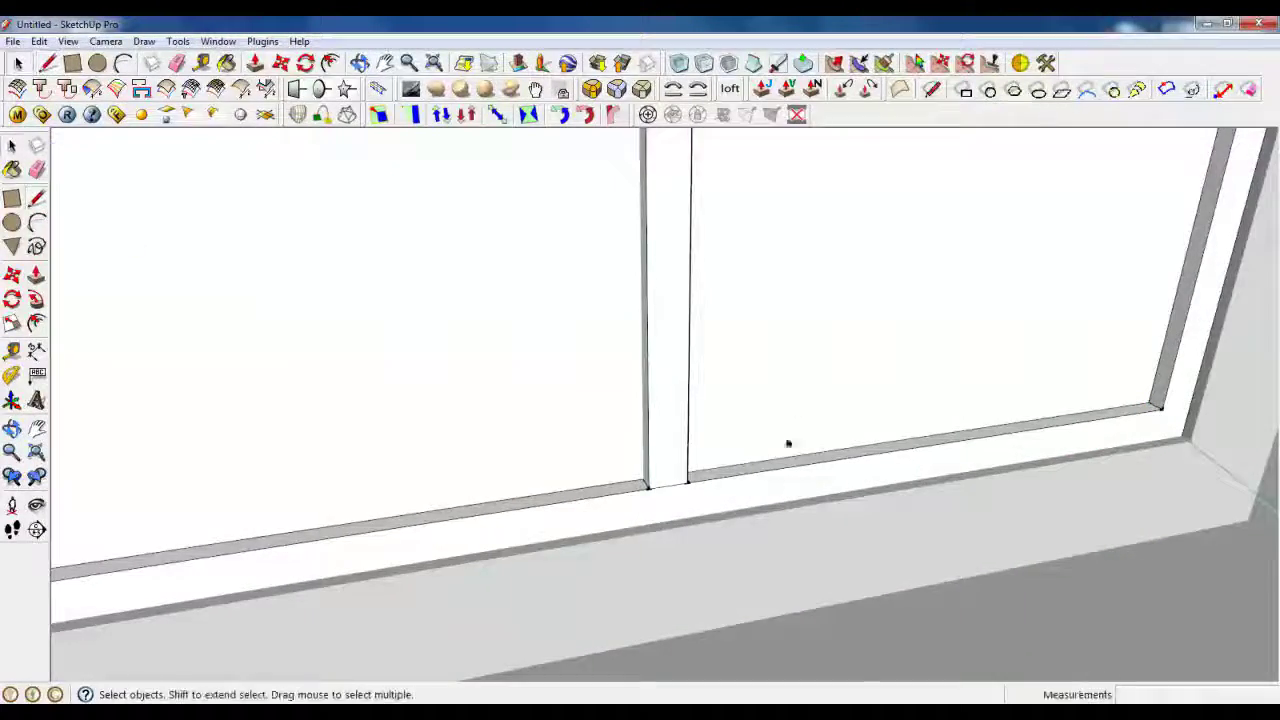
Select the new glass surface with its connected edges across all four bays and make it a group
{"action": "scroll", "coordinate": [788, 443], "scroll_direction": "down", "scroll_amount": 8}
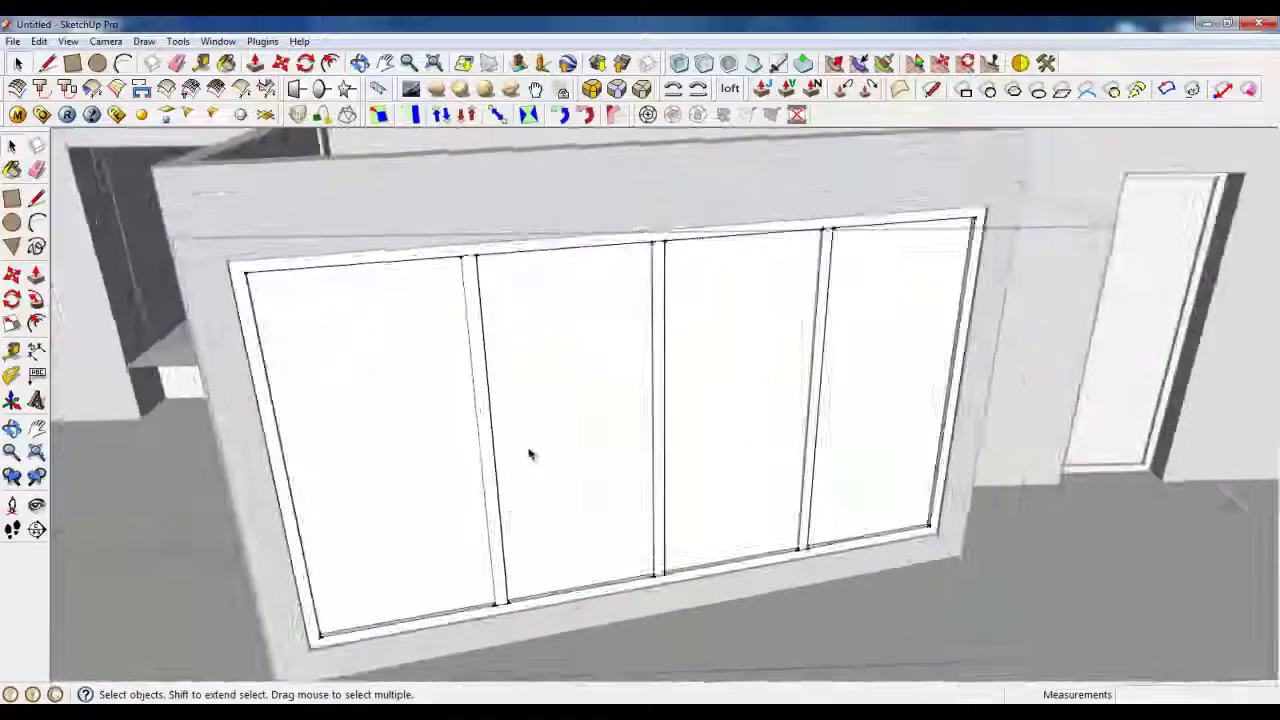
{"action": "middle_click_drag", "start_coordinate": [529, 451], "coordinate": [680, 334]}
{"action": "key", "text": "space"}
{"action": "triple_click", "coordinate": [680, 334]}
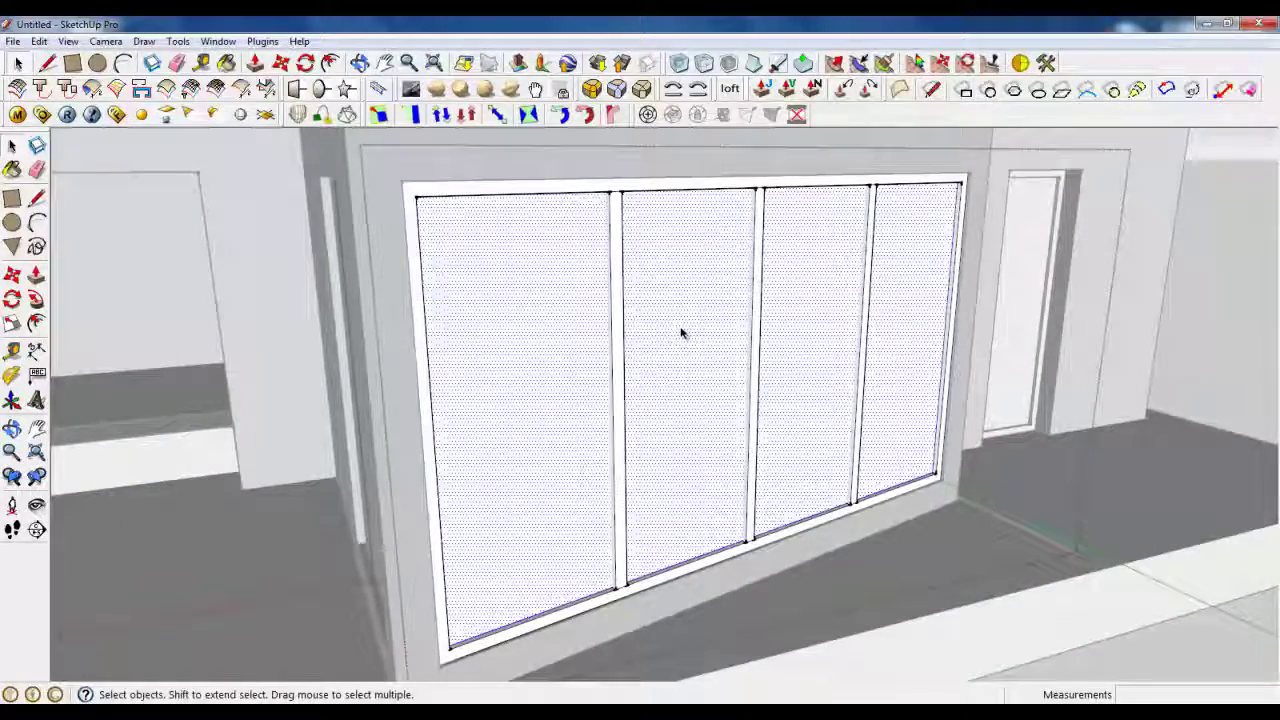
{"action": "right_click", "coordinate": [680, 334]}
{"action": "left_click", "coordinate": [737, 466]}
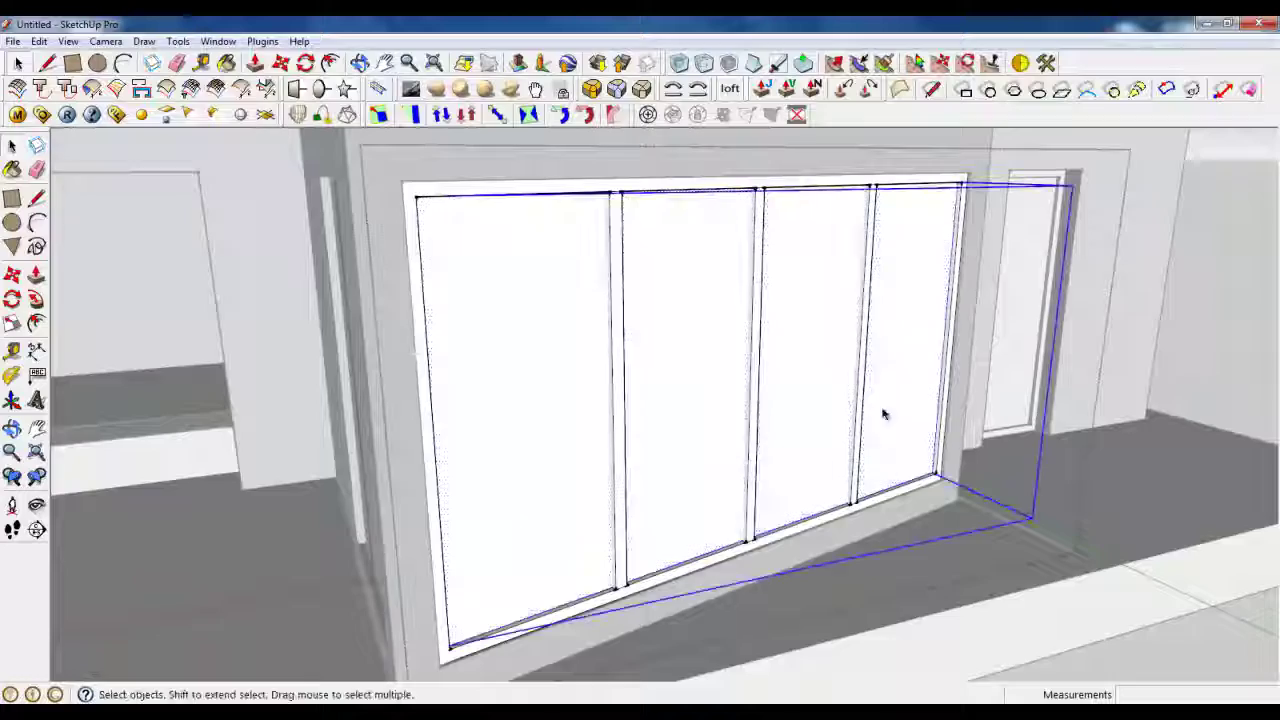
Inside the glass group, copy the glass face 3 mm toward the outside of the frame
{"action": "scroll", "coordinate": [878, 503], "scroll_direction": "up", "scroll_amount": 8}
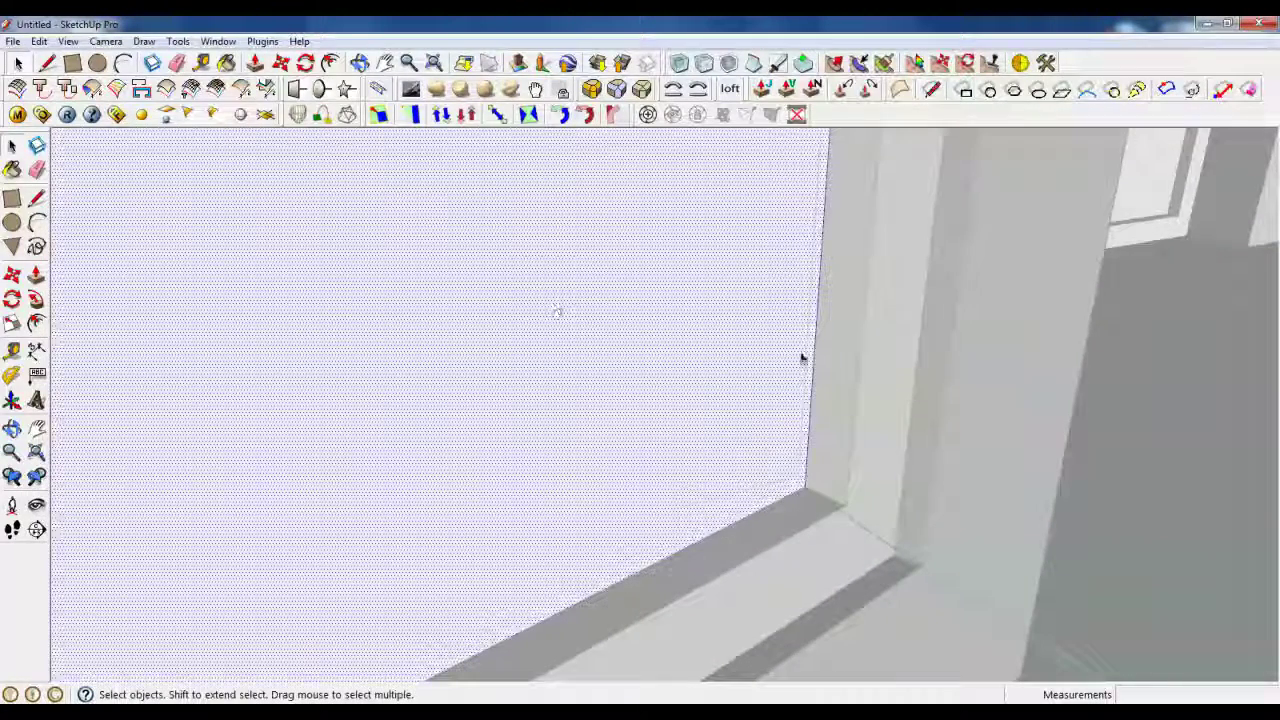
{"action": "scroll", "coordinate": [829, 566], "scroll_direction": "up", "scroll_amount": 3}
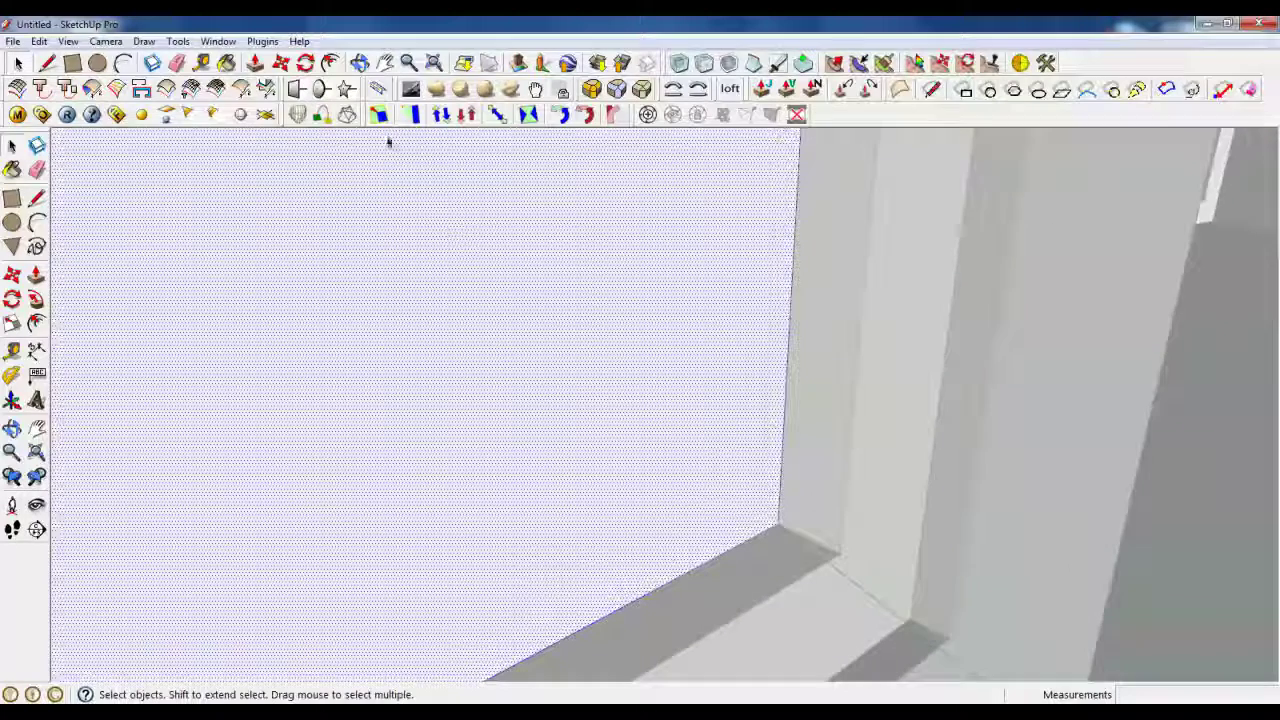
{"action": "left_click", "coordinate": [281, 62]}
{"action": "scroll", "coordinate": [790, 548], "scroll_direction": "up", "scroll_amount": 2}
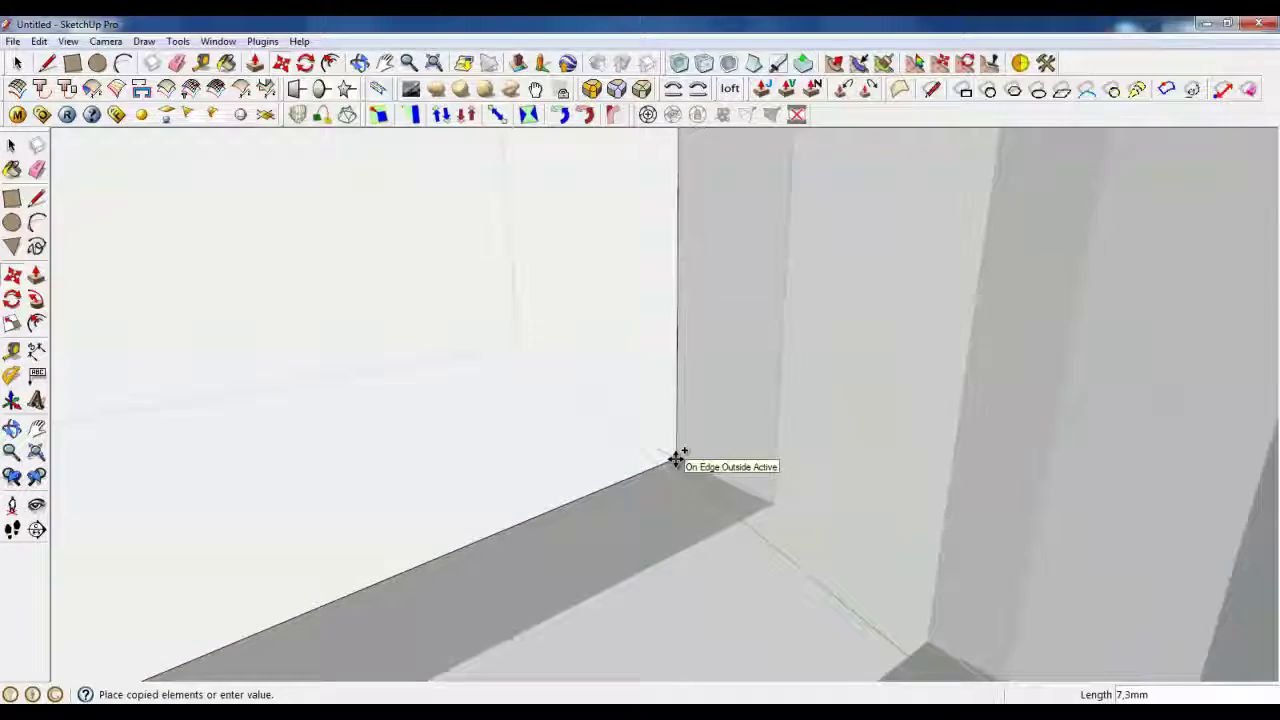
{"action": "key", "text": "Return"}
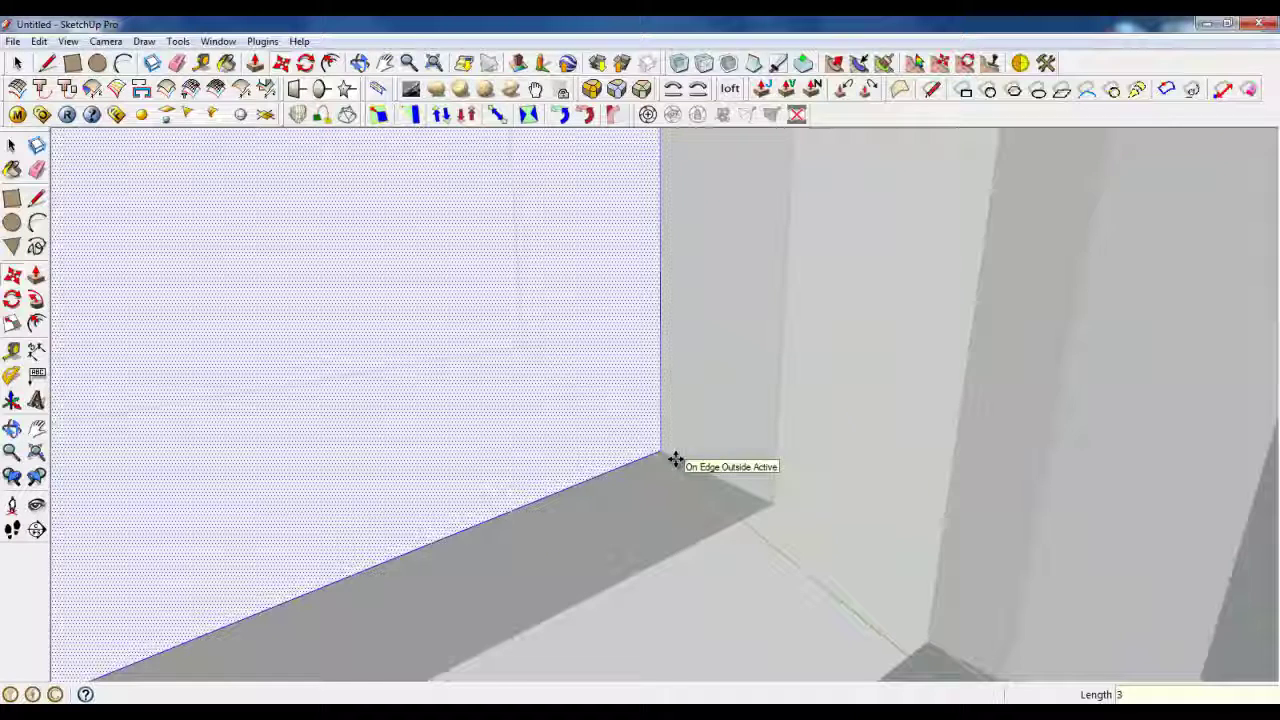
Close the glass group and leave the window frame group to return to the whole house model
{"action": "left_click", "coordinate": [18, 63]}
{"action": "right_click", "coordinate": [824, 366]}
{"action": "left_click", "coordinate": [848, 376]}
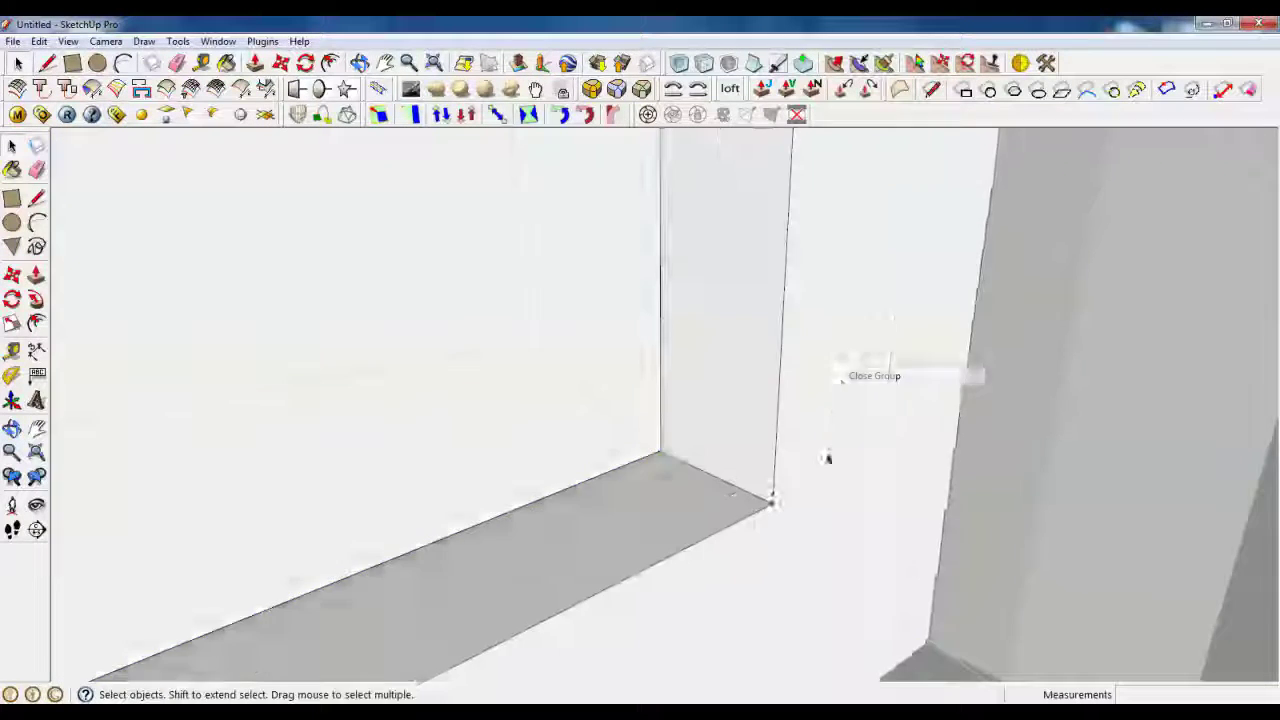
{"action": "scroll", "coordinate": [763, 503], "scroll_direction": "down", "scroll_amount": 3}
{"action": "scroll", "coordinate": [700, 549], "scroll_direction": "down", "scroll_amount": 8}
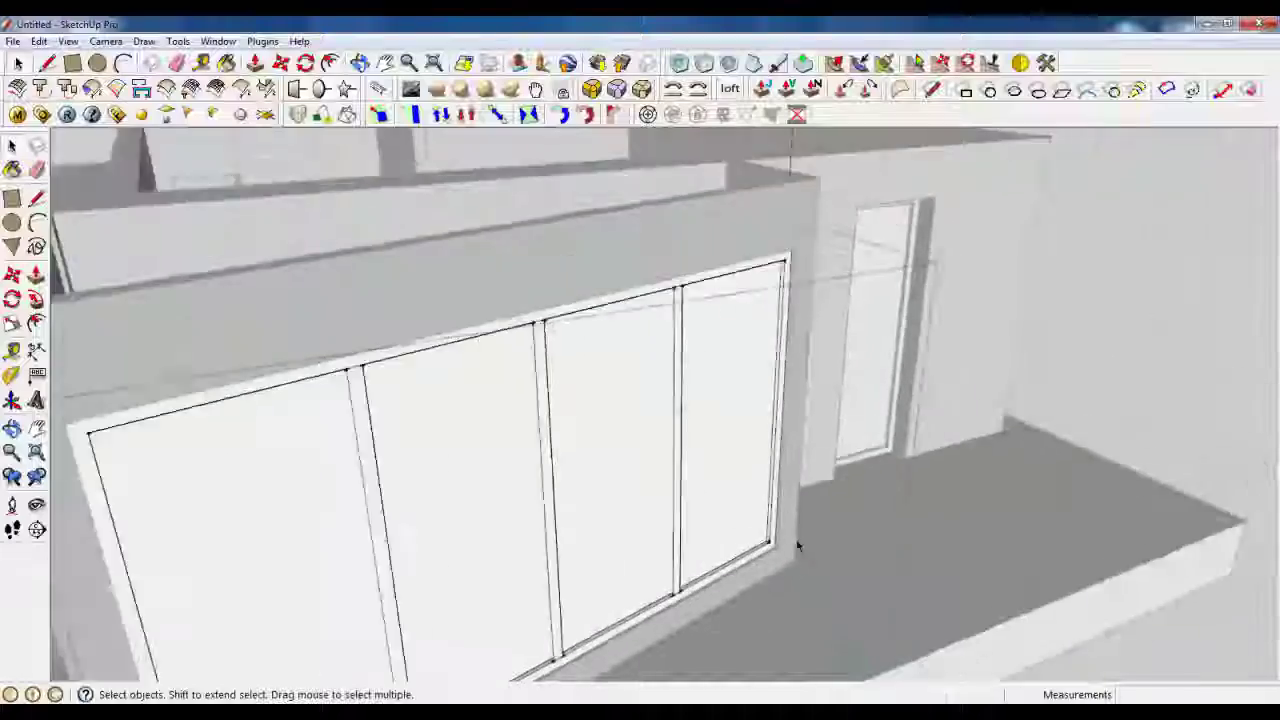
{"action": "middle_click_drag", "start_coordinate": [797, 543], "coordinate": [649, 502]}
{"action": "scroll", "coordinate": [900, 505], "scroll_direction": "down", "scroll_amount": 3}
{"action": "scroll", "coordinate": [533, 518], "scroll_direction": "up", "scroll_amount": 3}
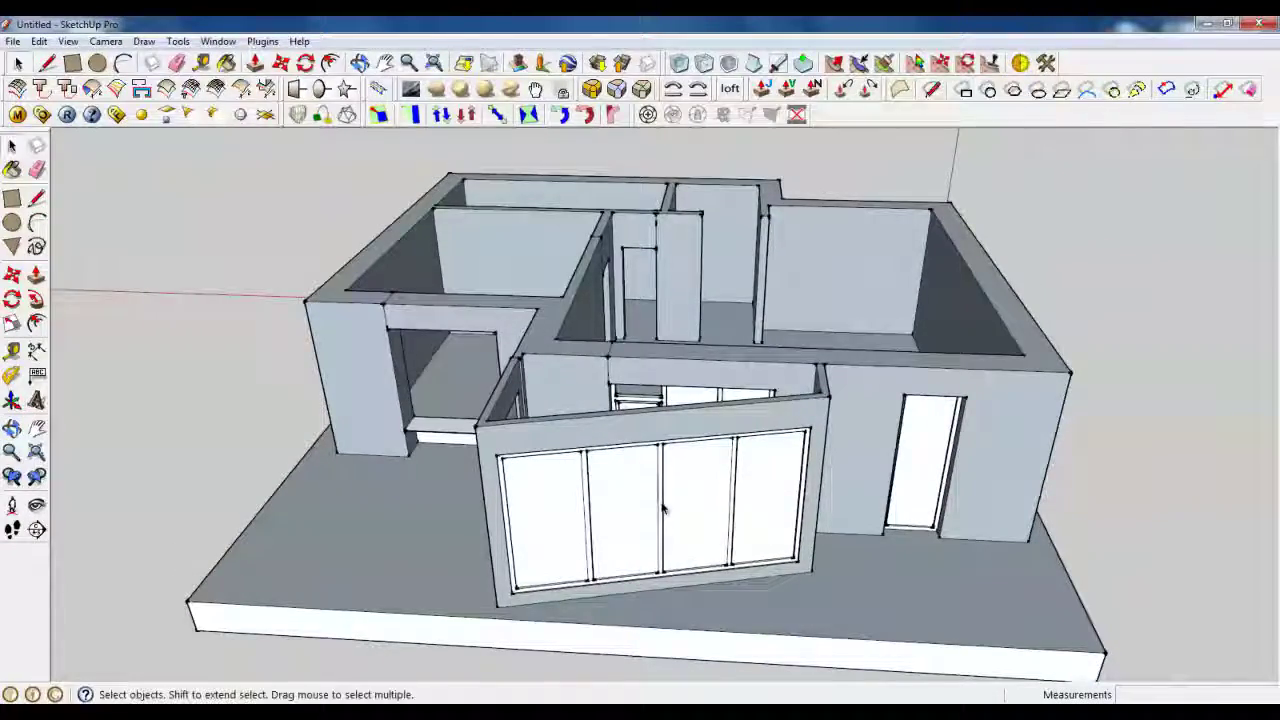